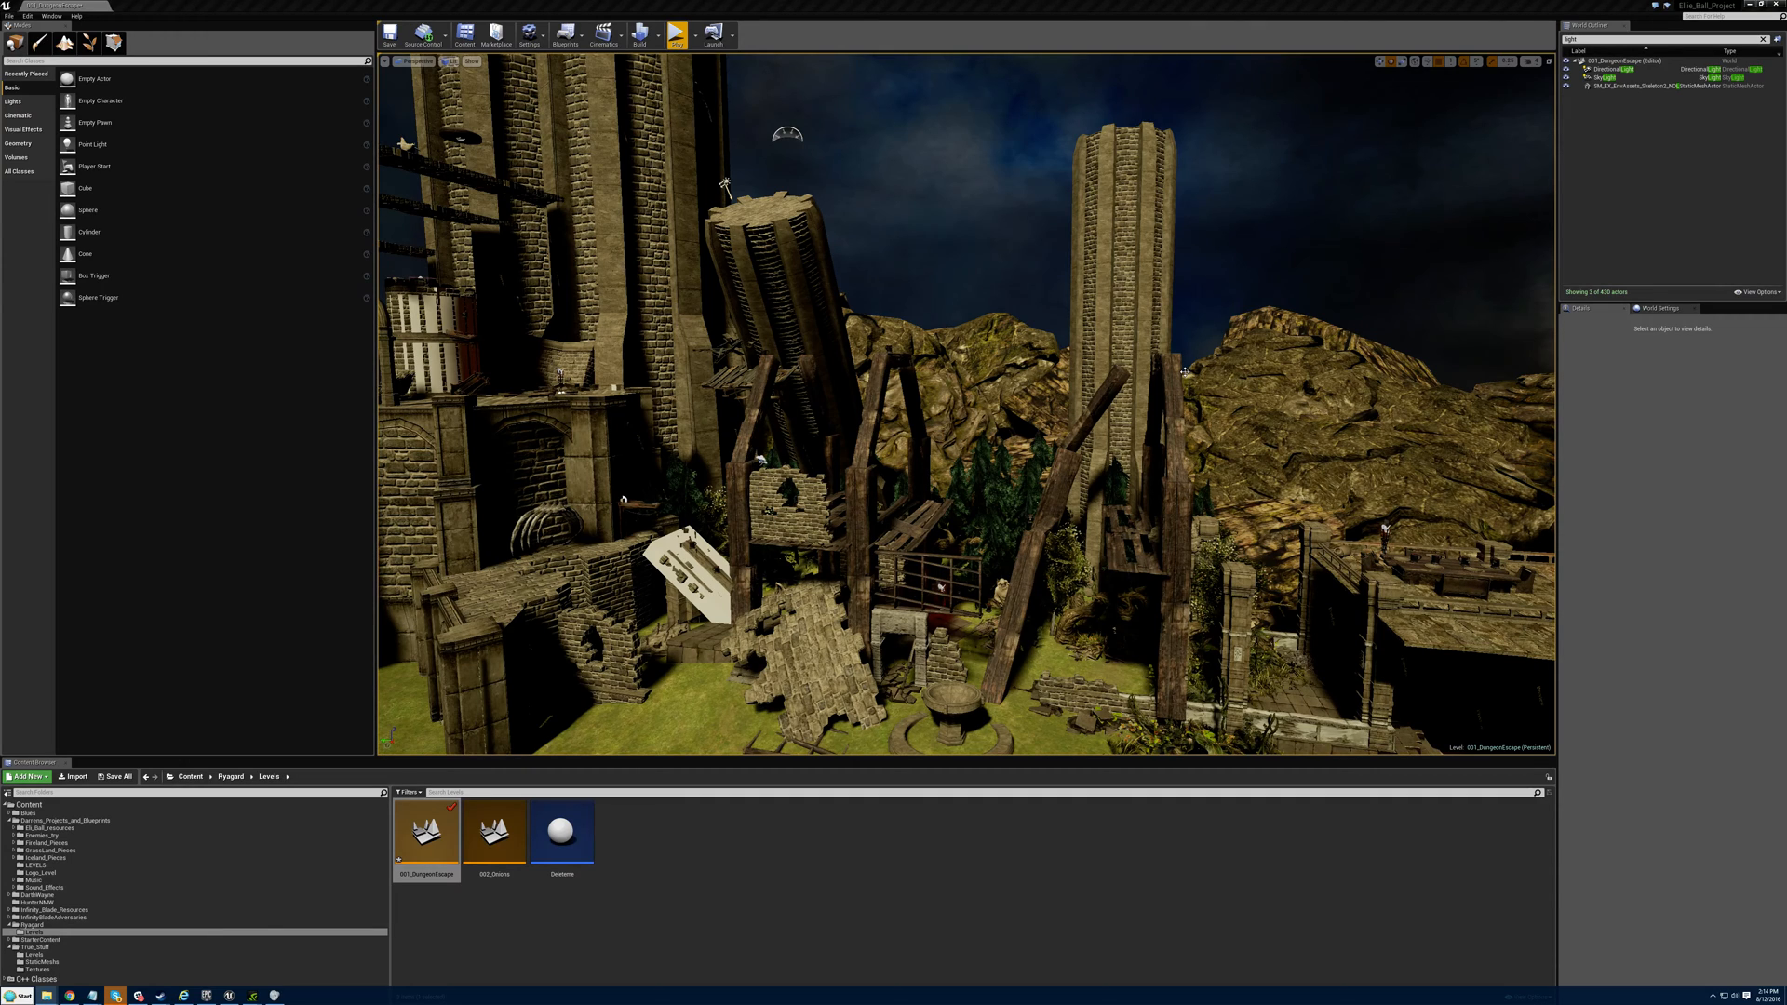
# - Examine the dungeon escape level from outside, from the castle towers to the cut-open stone hall with the overgrown steps
pyautogui.moveTo(1147, 410); pyautogui.dragTo(1172, 474, button='right')
pyautogui.press('s')
pyautogui.press('w')
pyautogui.press('d')
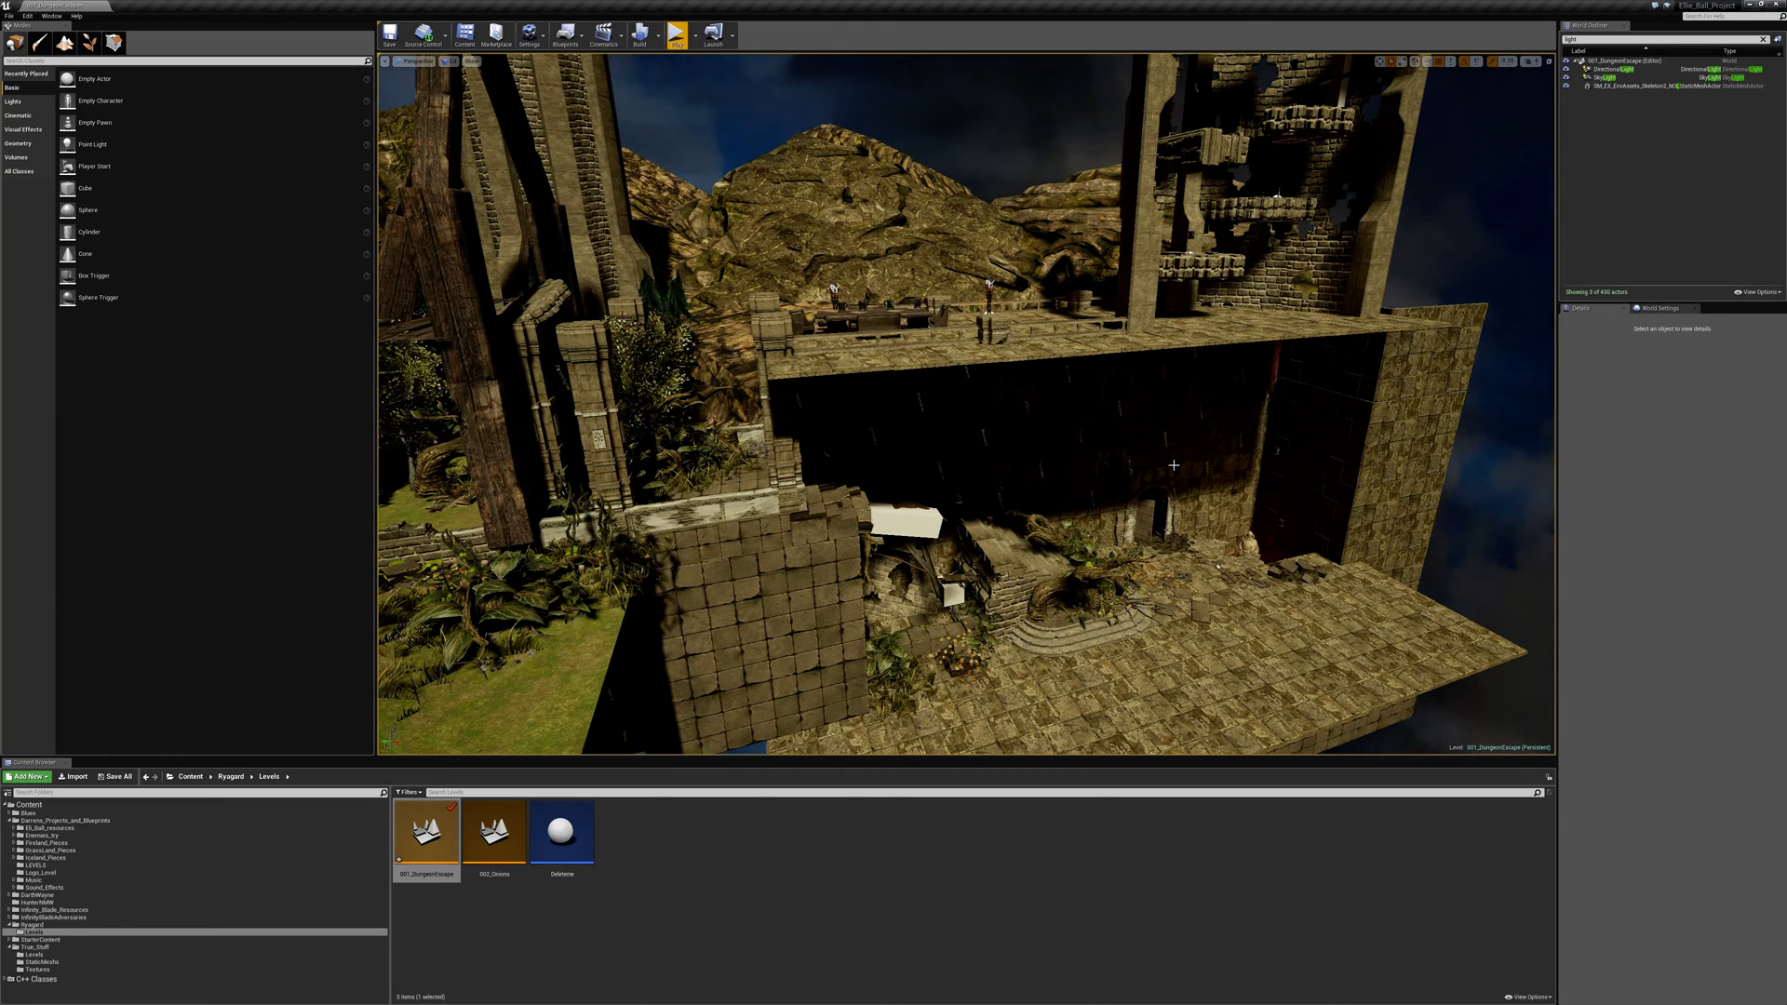
pyautogui.moveTo(1174, 465); pyautogui.dragTo(1242, 523, button='right')
pyautogui.press('w')
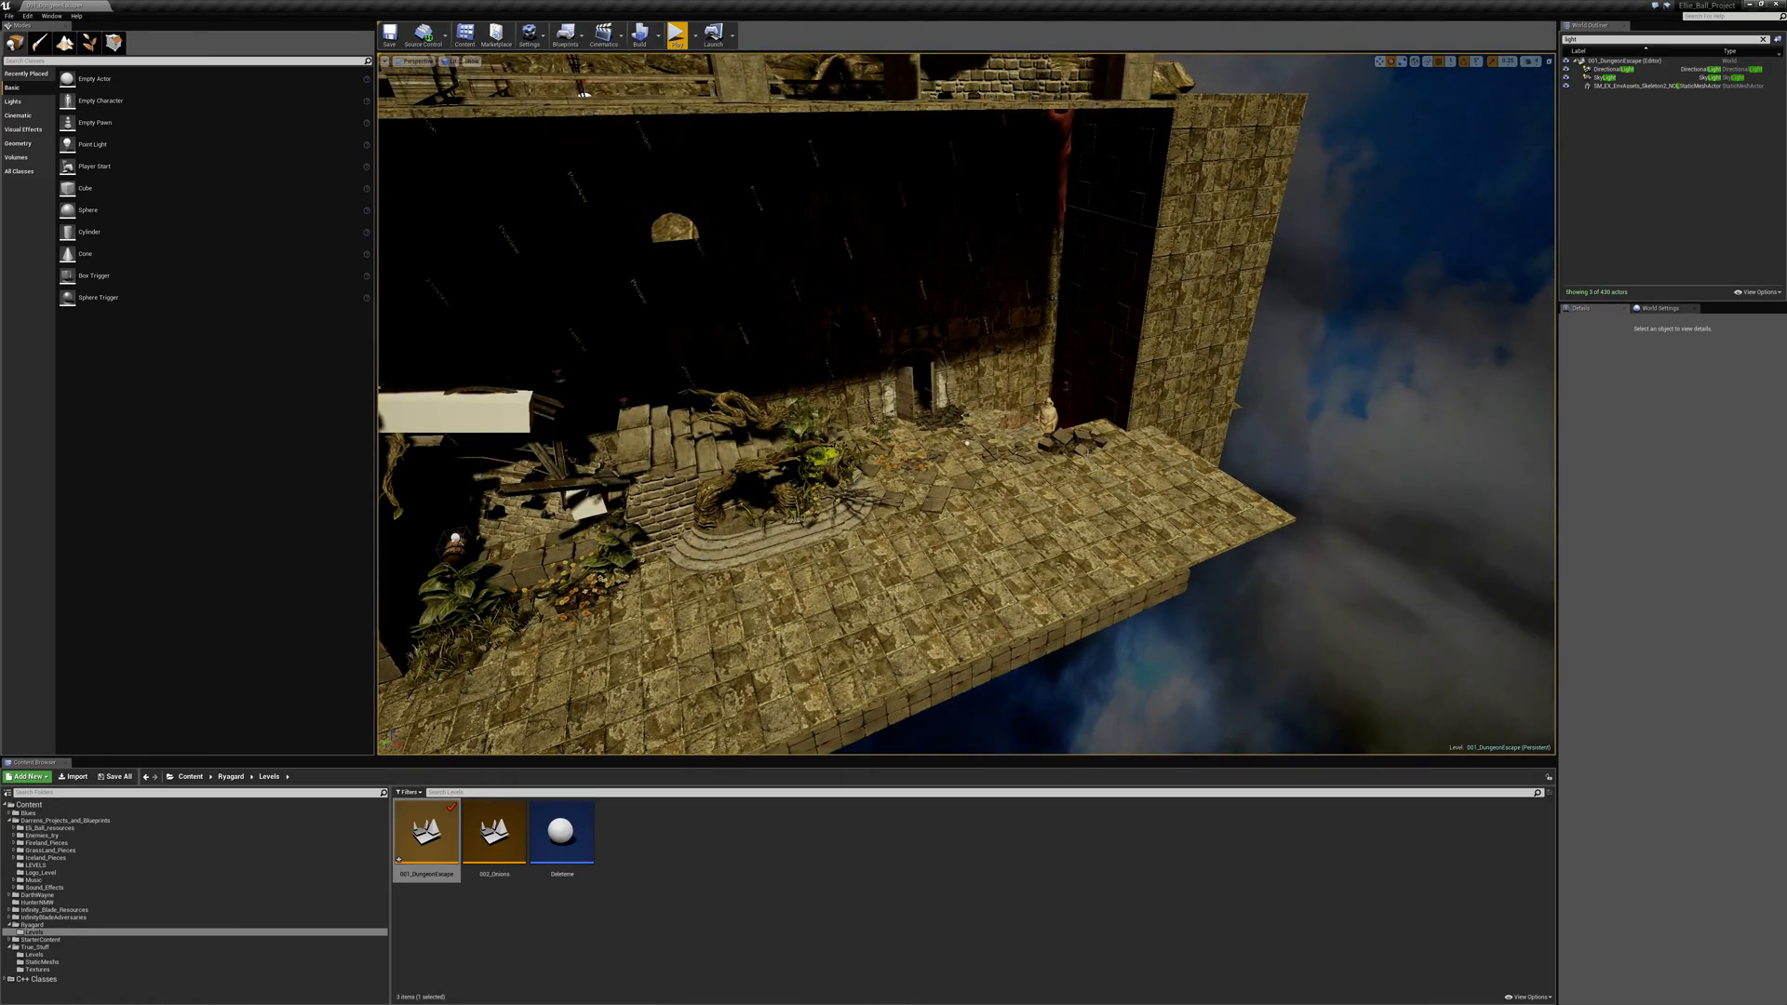
pyautogui.moveTo(1017, 404); pyautogui.dragTo(975, 366, button='right')
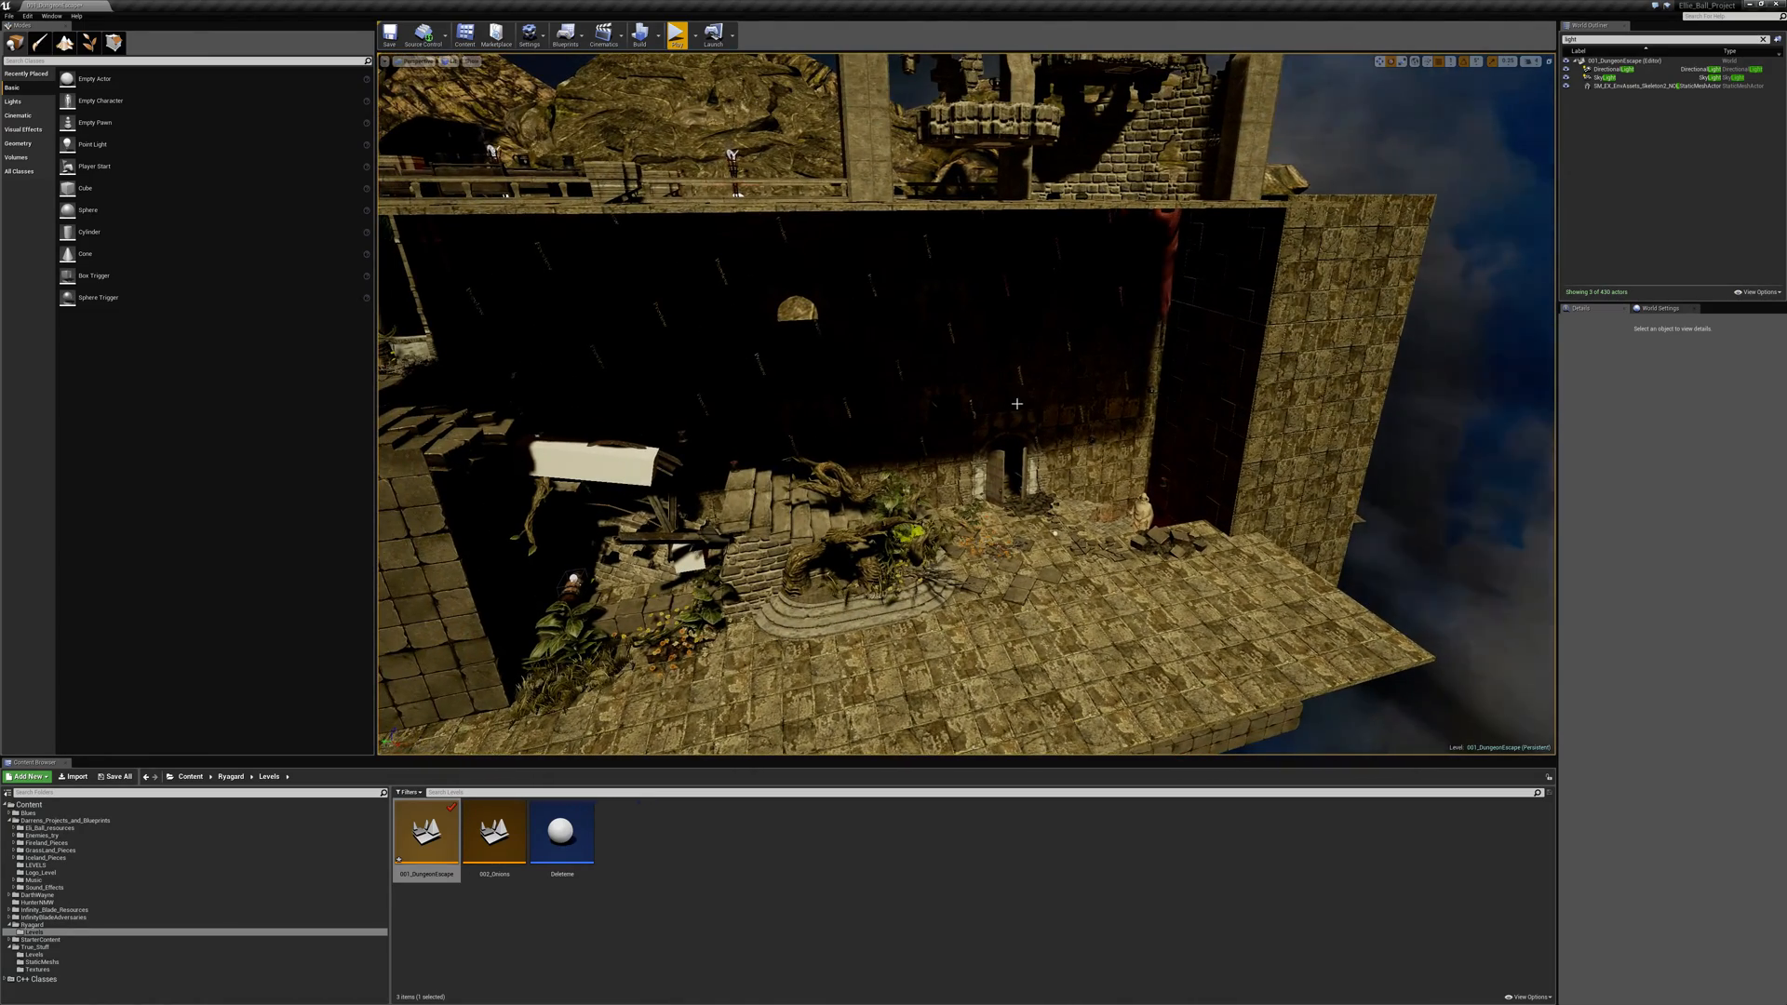
# - Start play-testing the dungeon level and roll the wheel through the dark starting chamber past the skeleton and statue
pyautogui.click(676, 35)
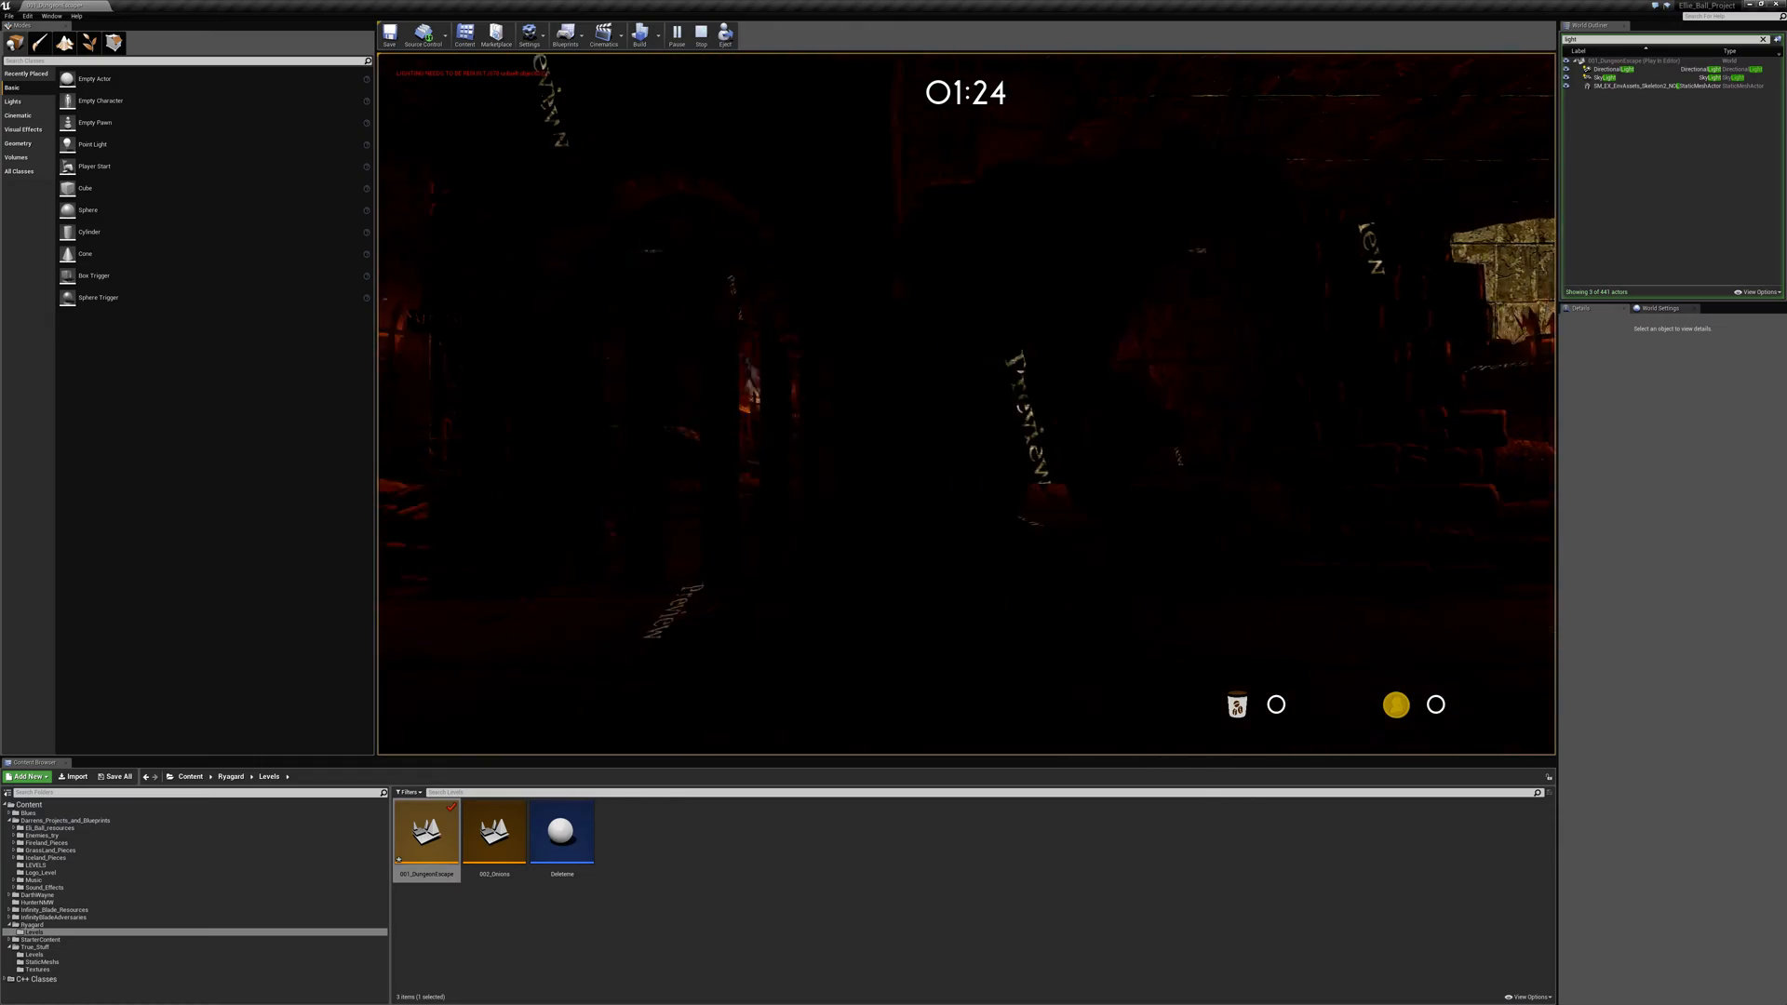
pyautogui.press('space')
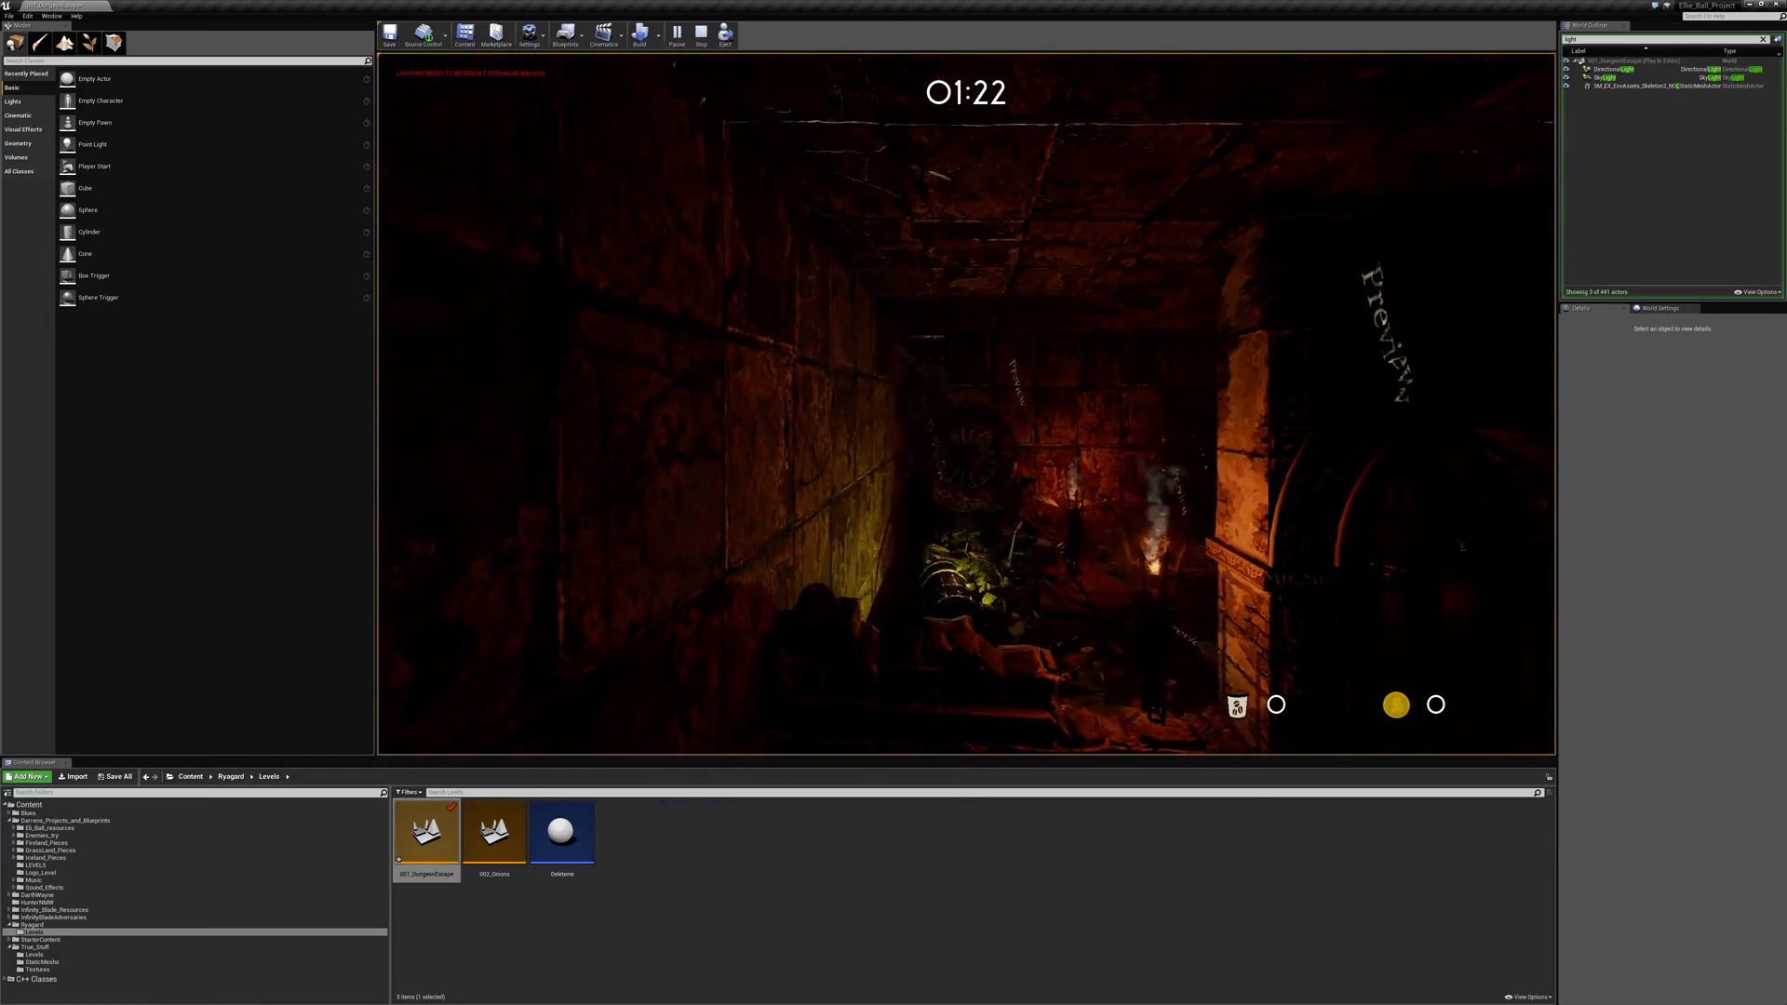
pyautogui.press('w')
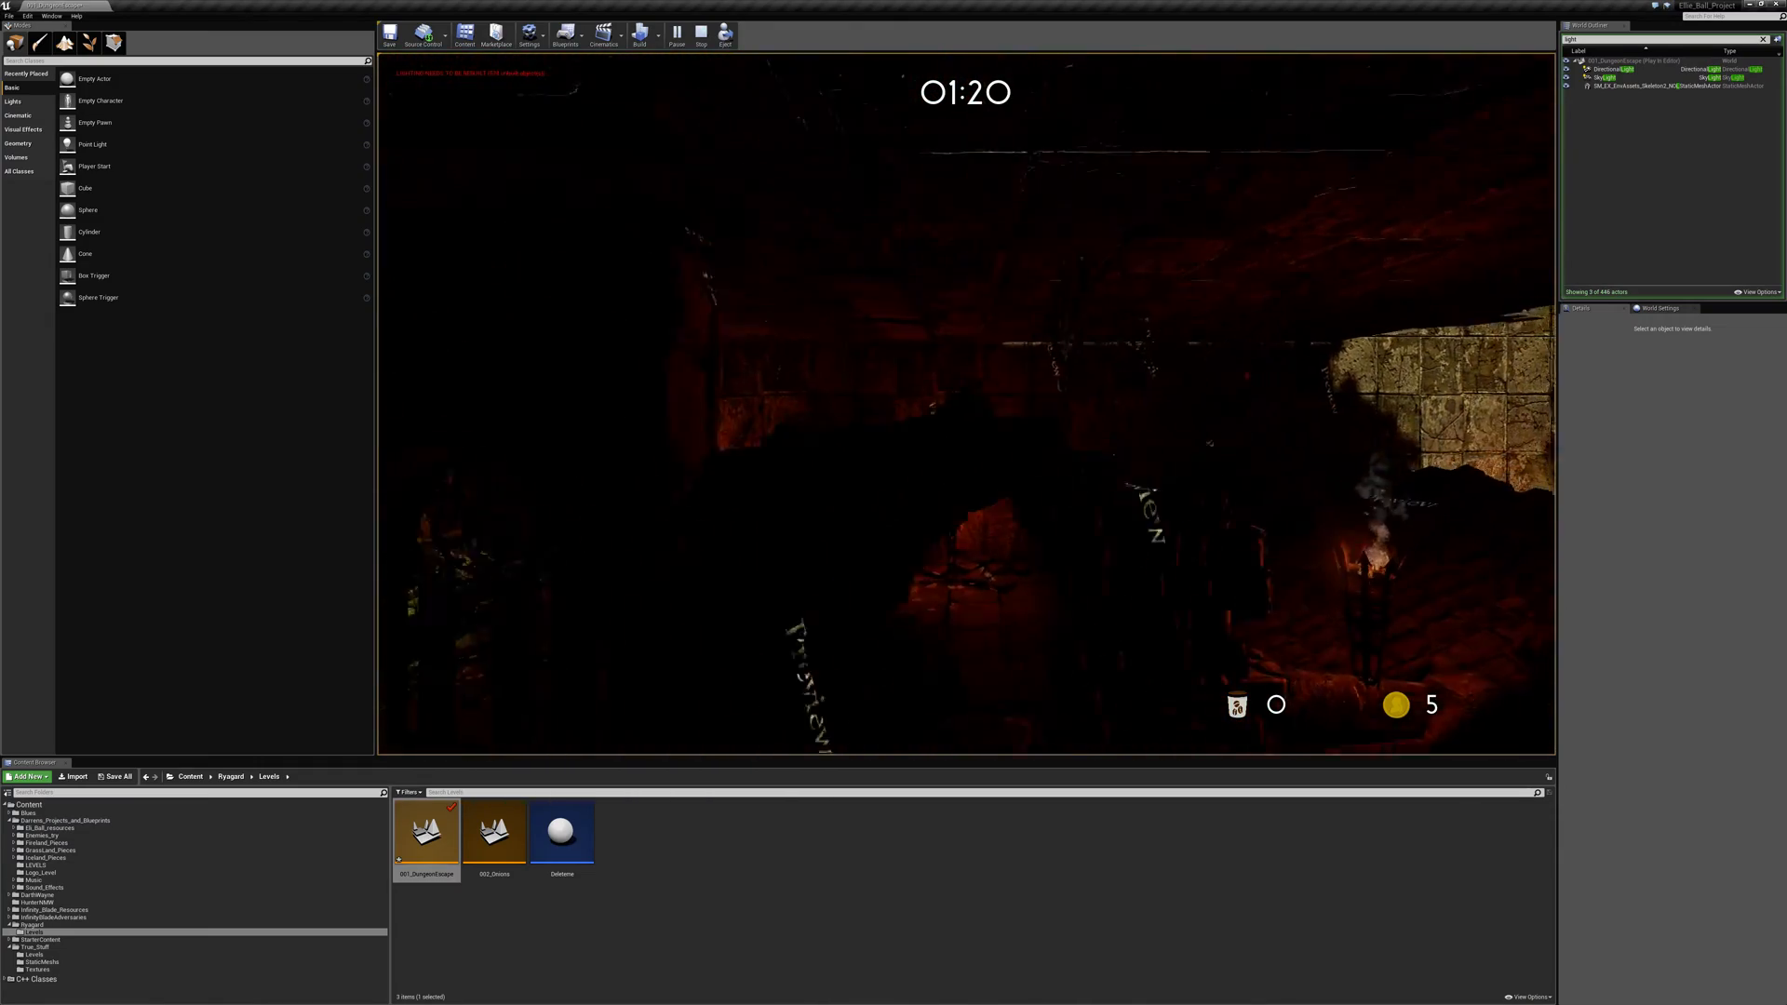
pyautogui.press('w')
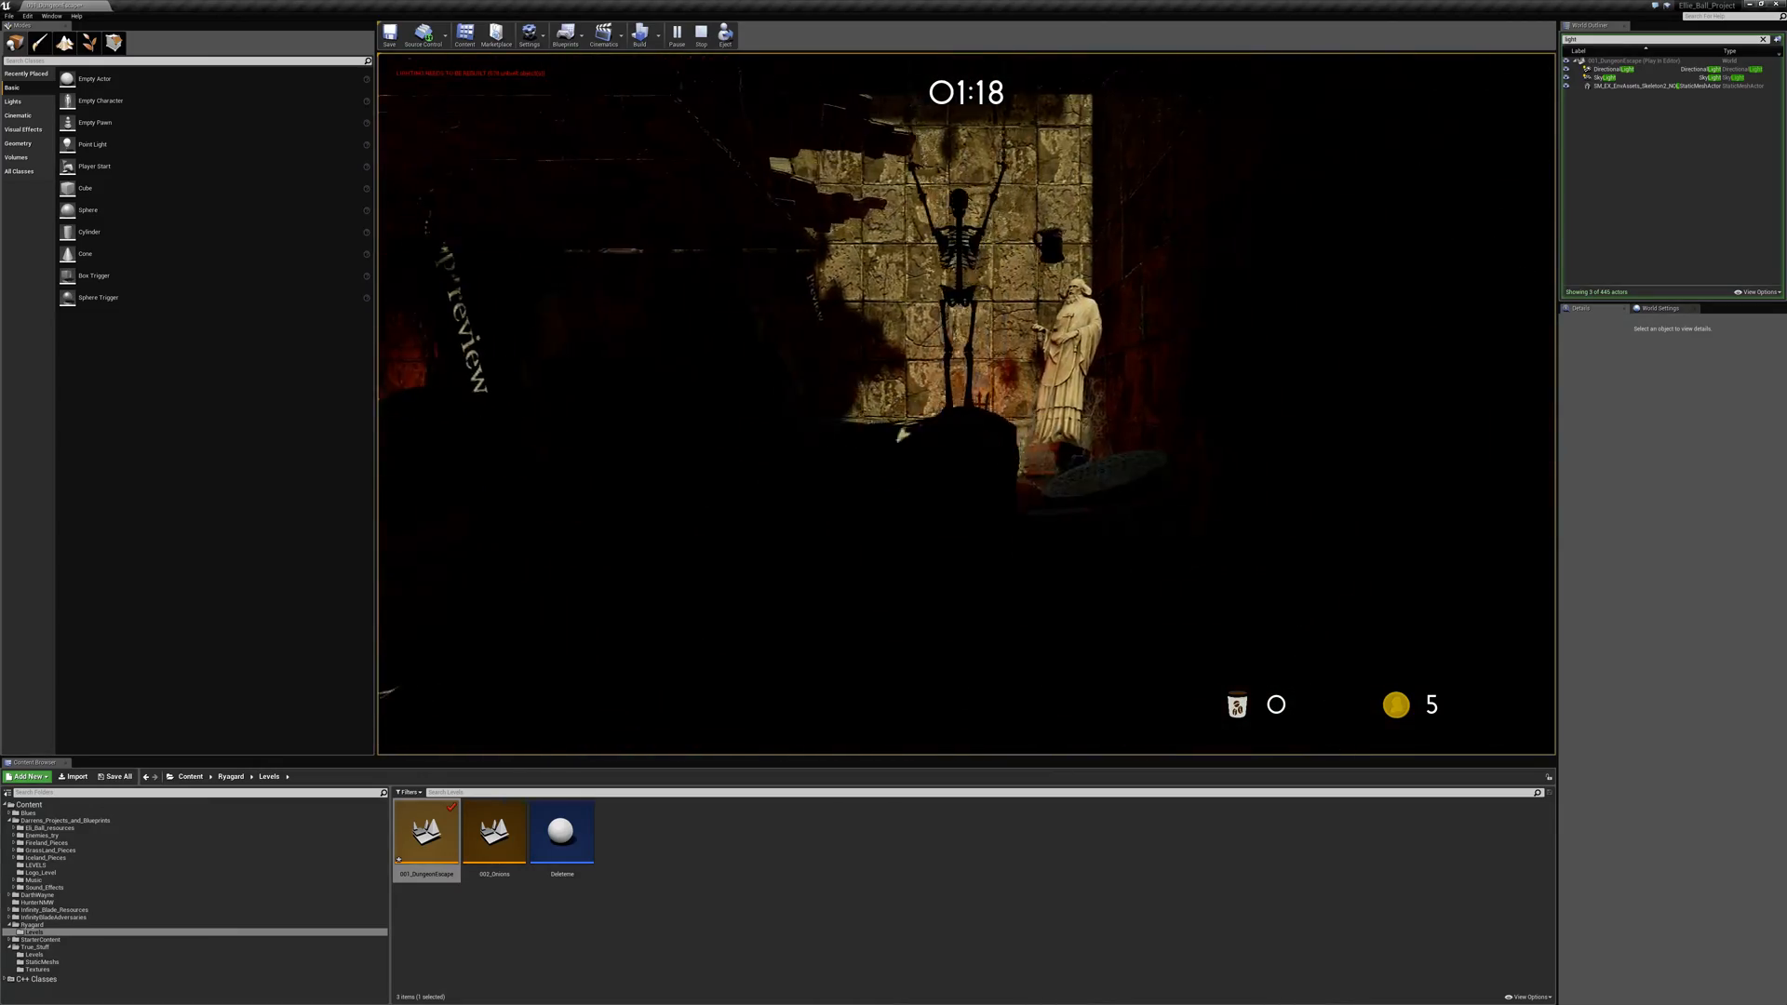
pyautogui.press('space')
pyautogui.press('a')
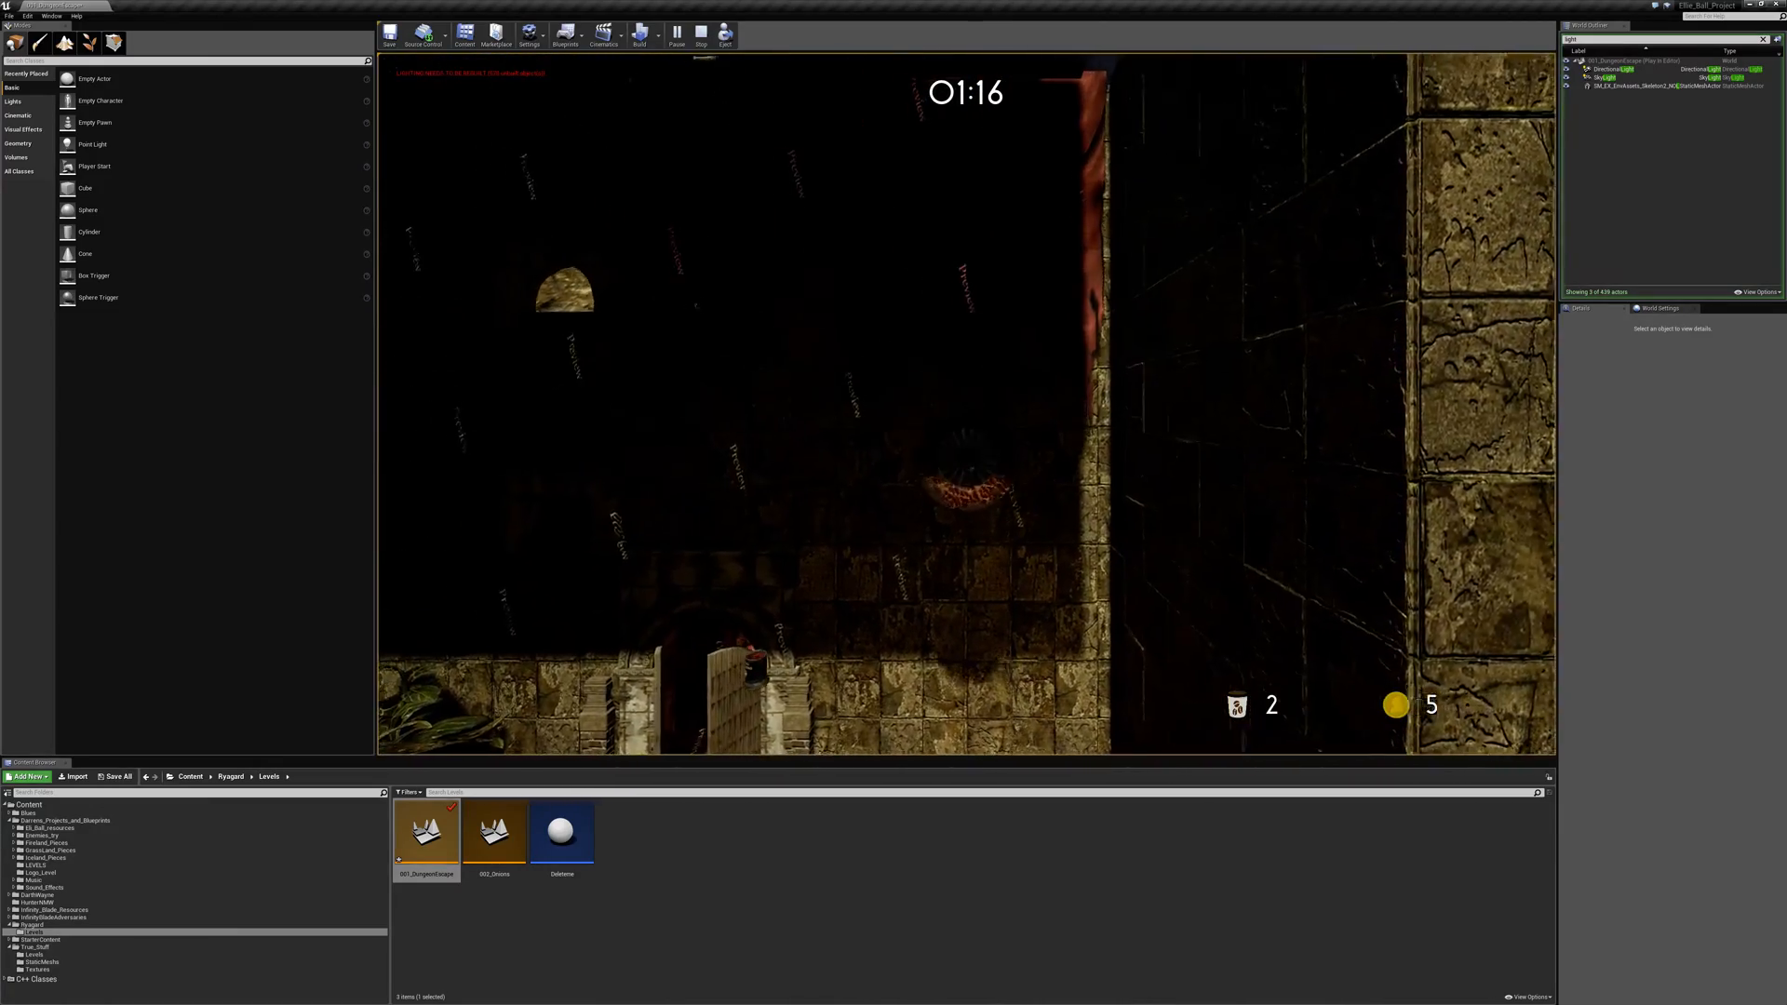
# - Play through the stone hall, approach the open doors, and jump up the roots and brick steps onto the bent rail
pyautogui.press('a')
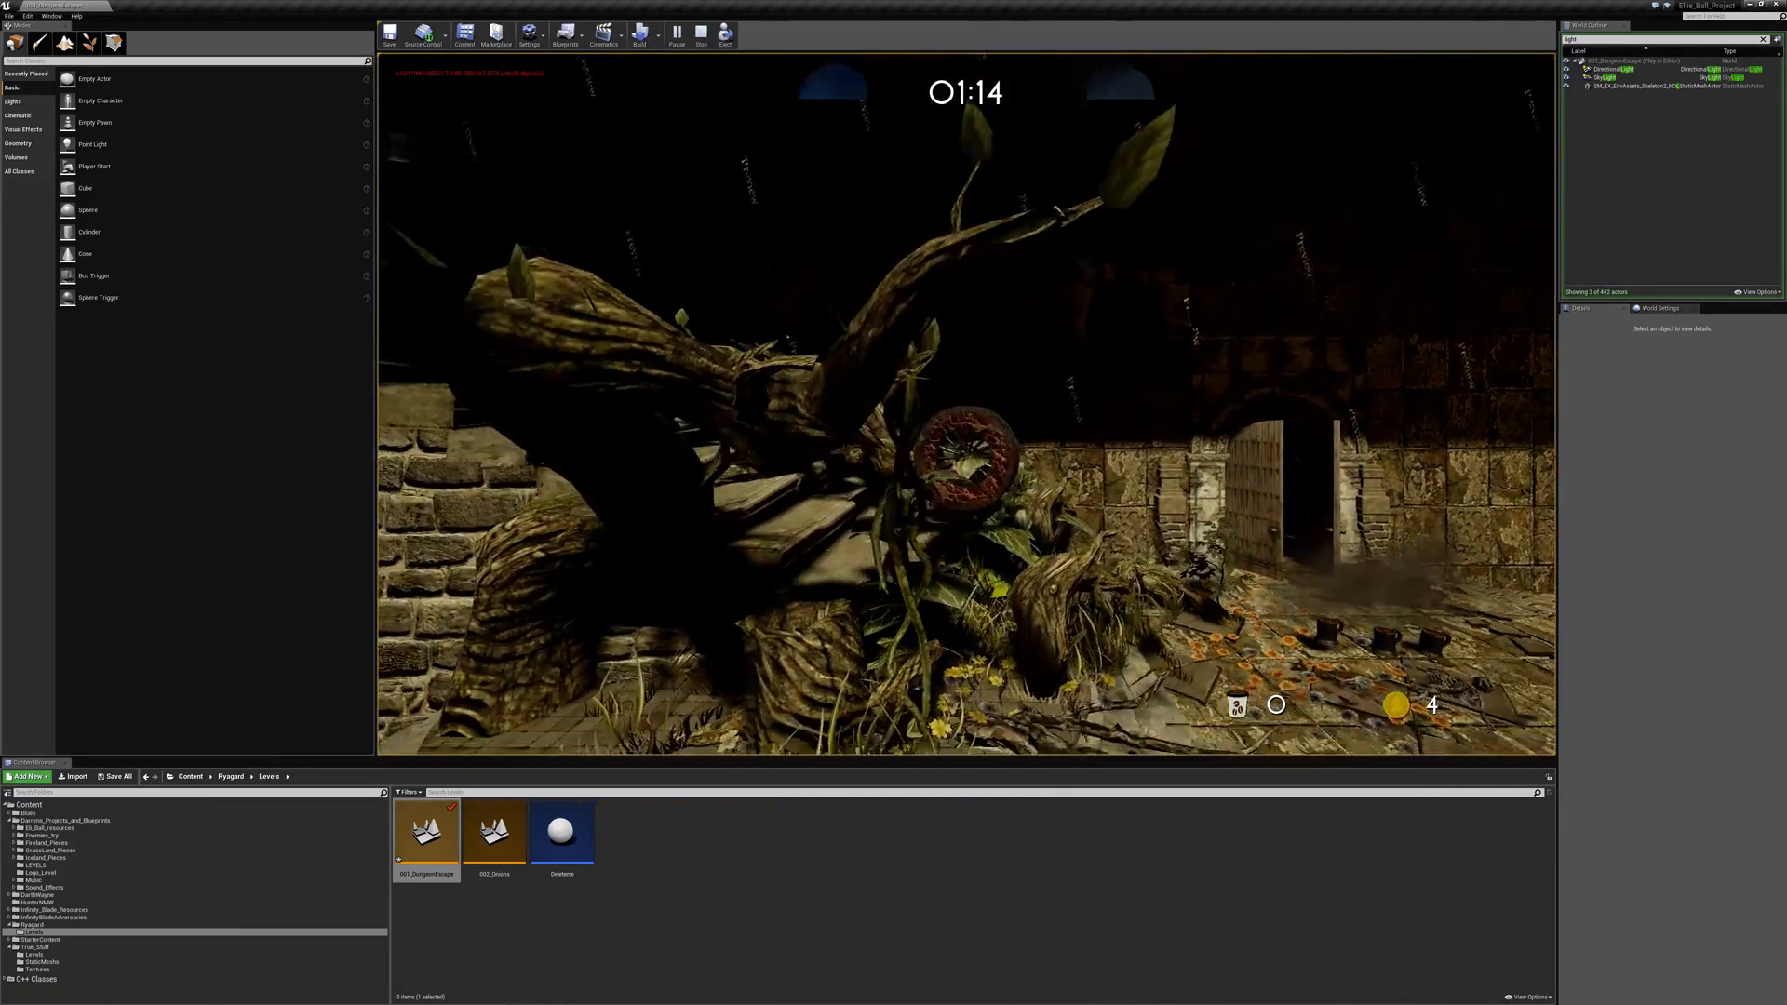
pyautogui.press('d')
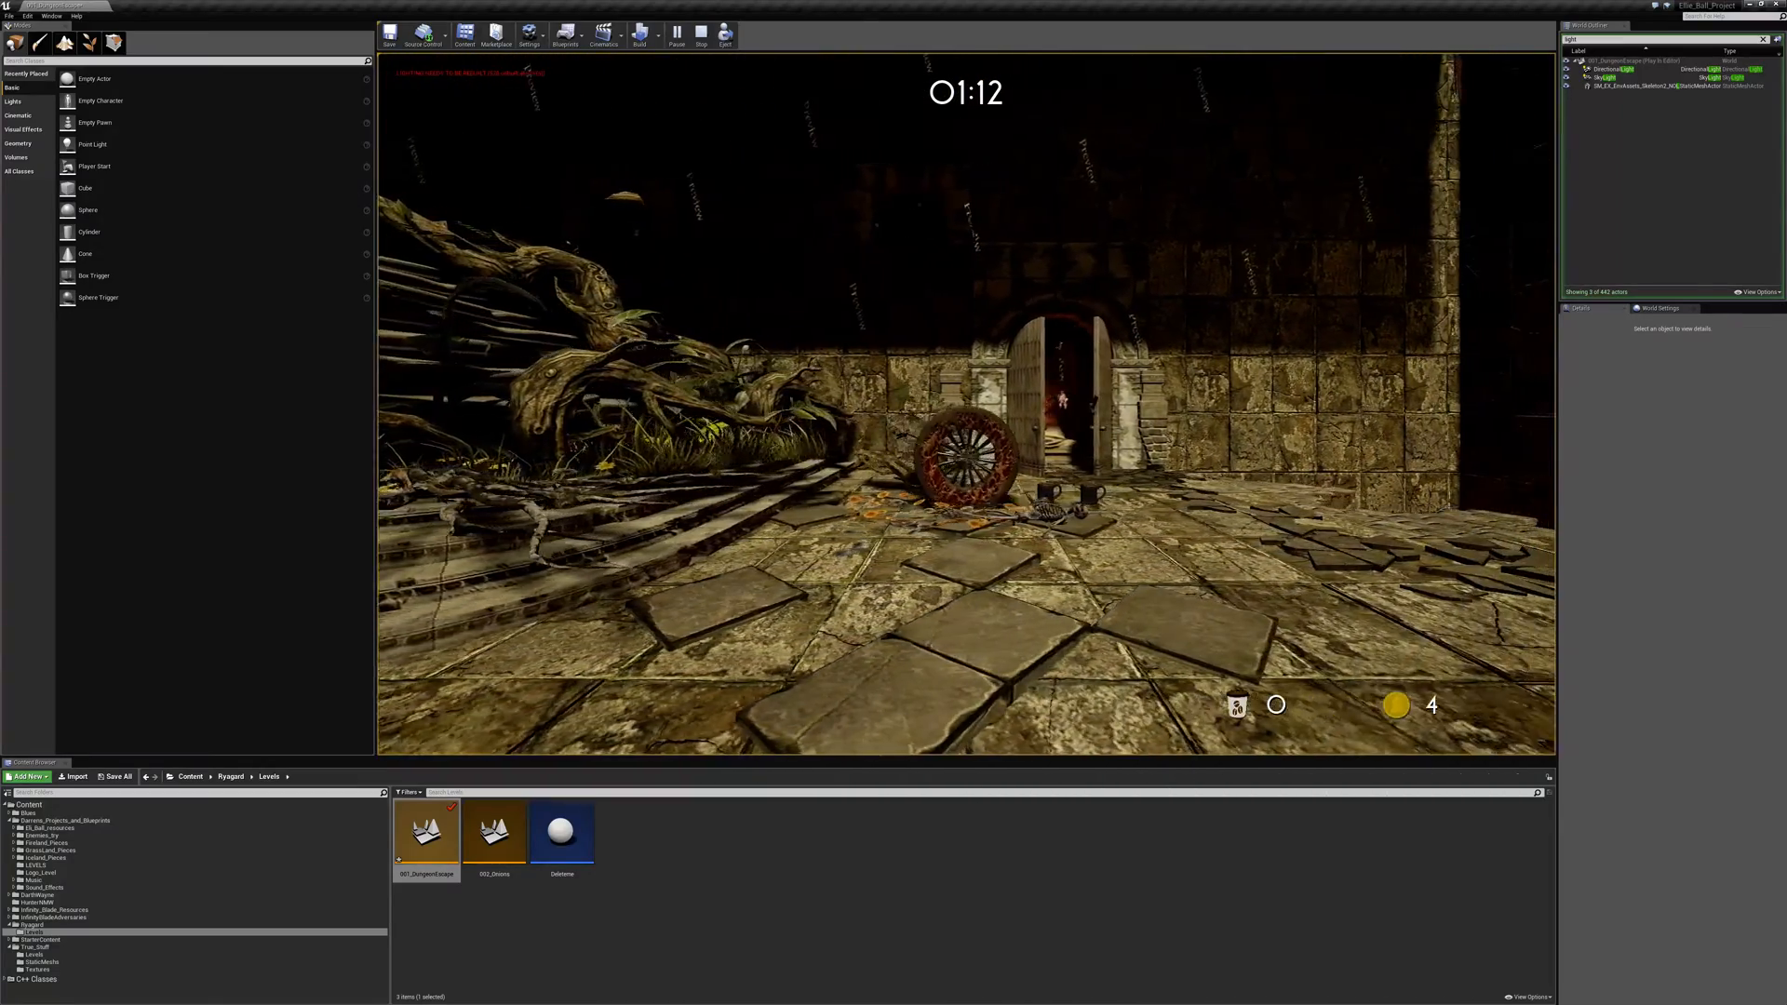
pyautogui.press('w')
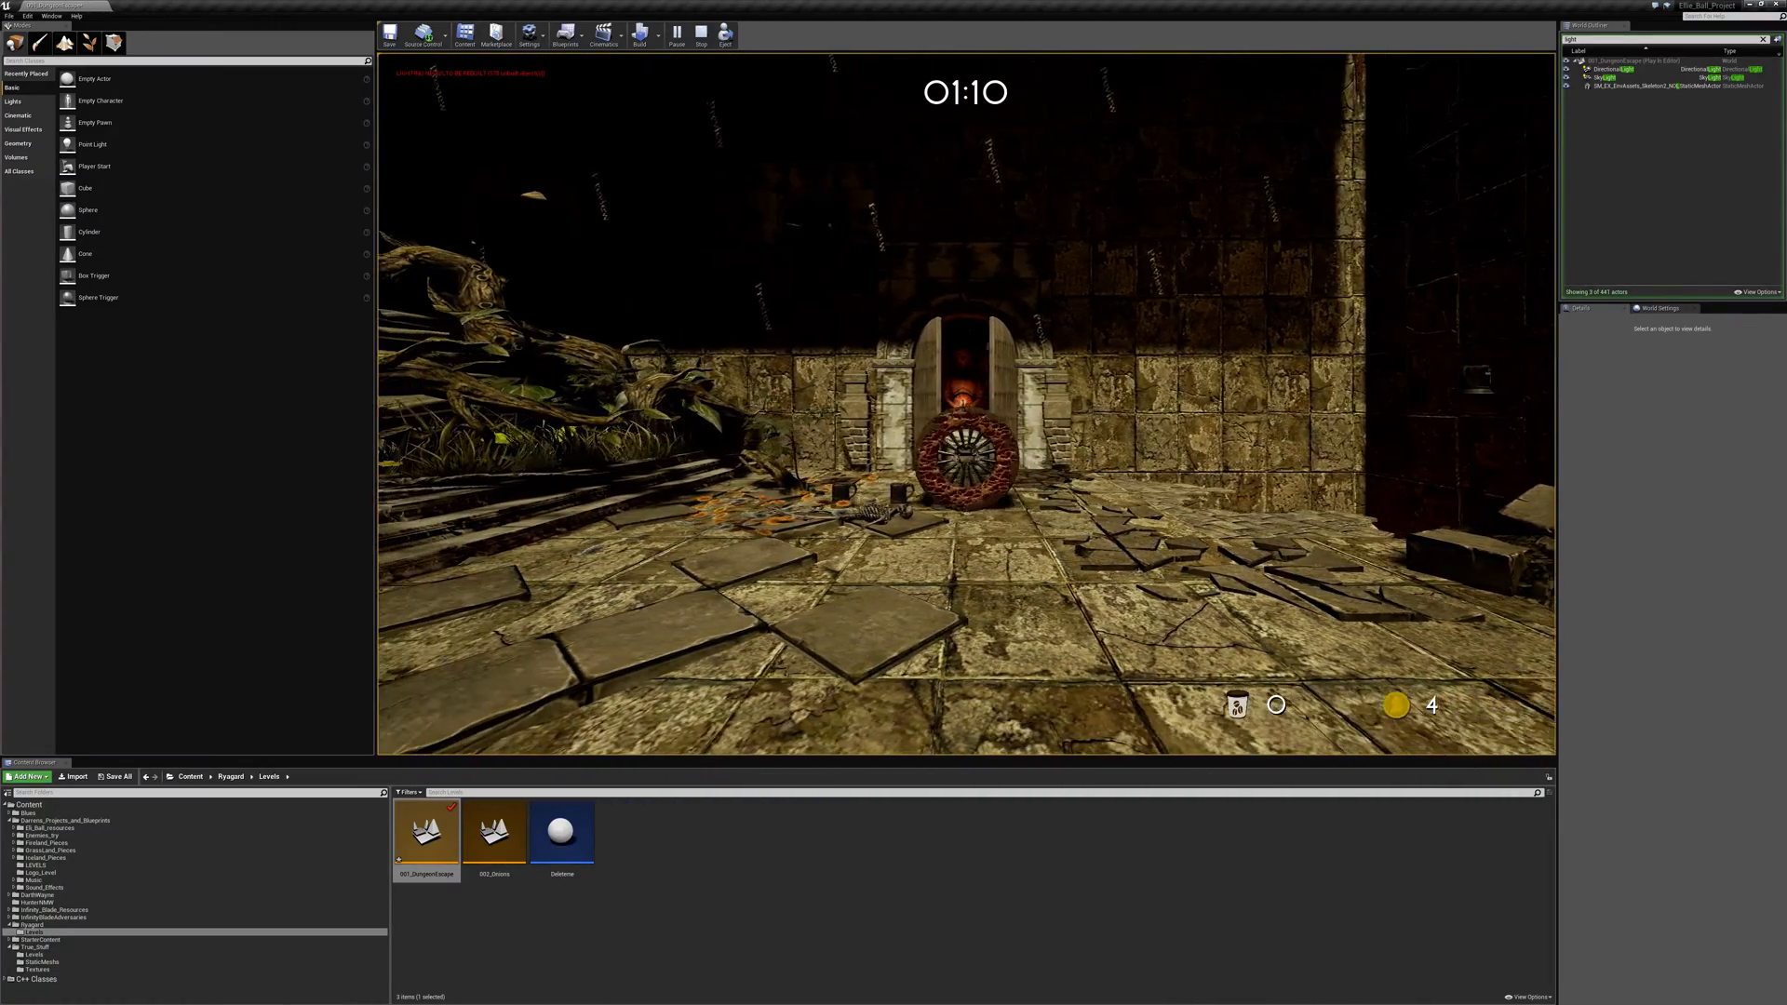
pyautogui.press('a')
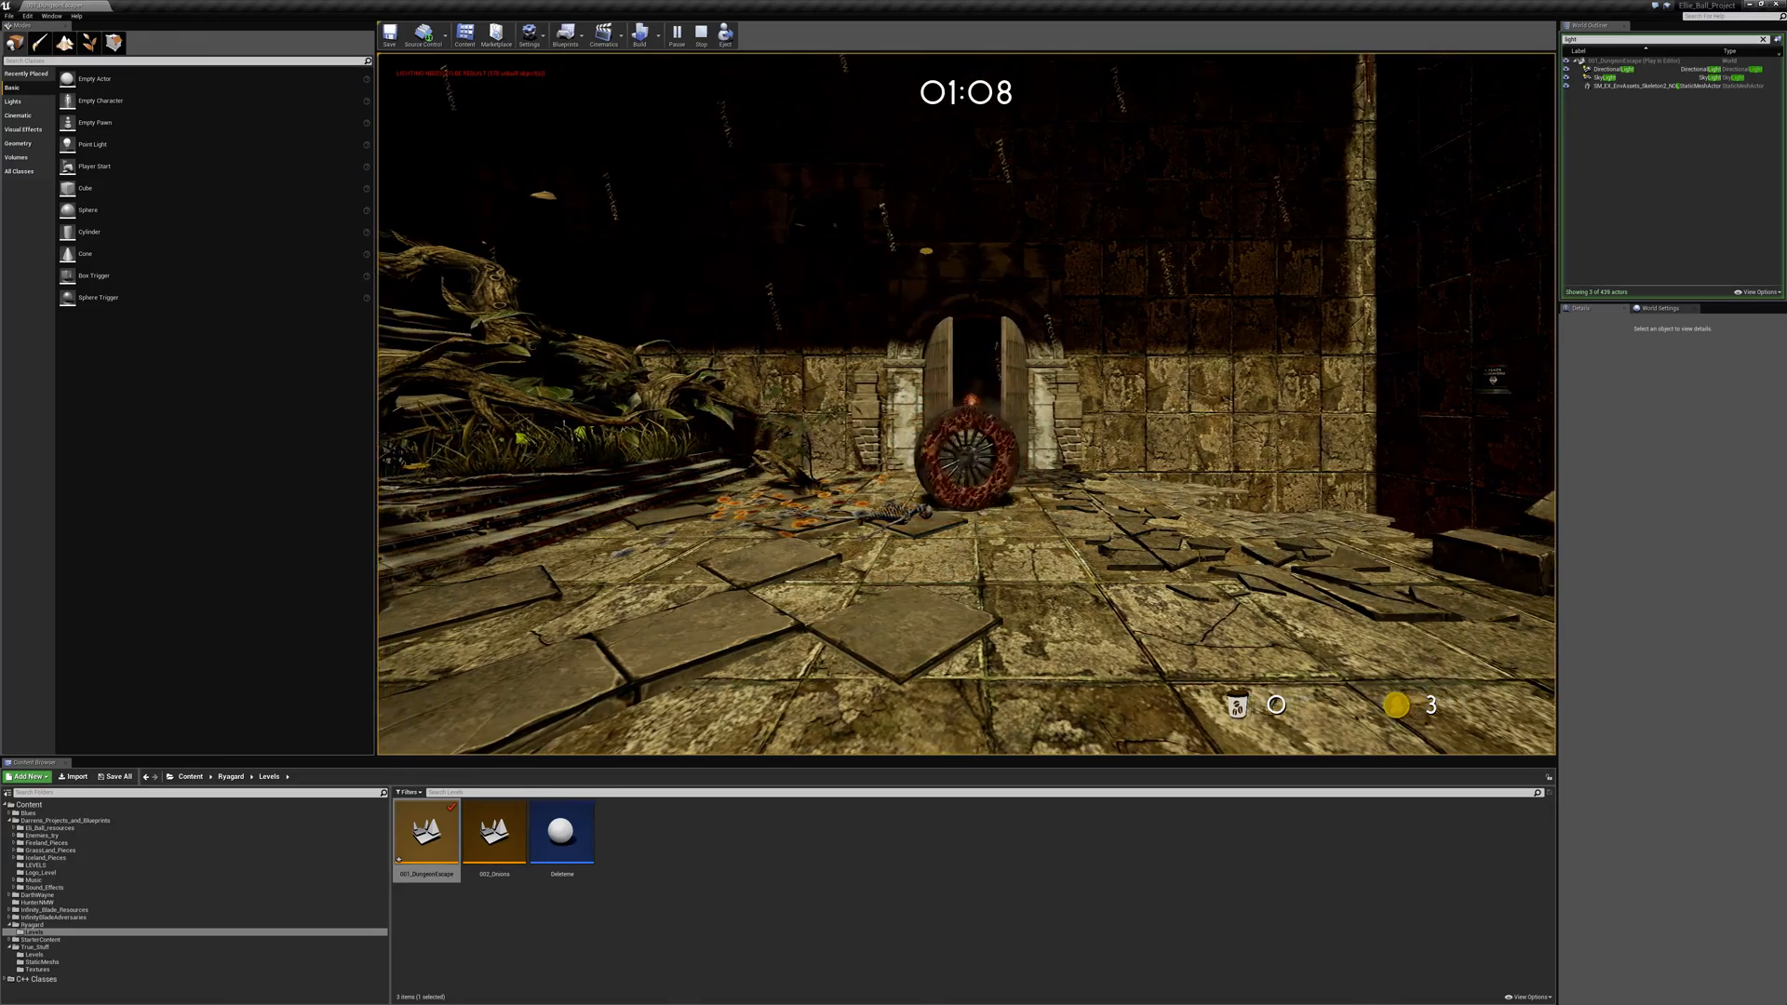
pyautogui.press('a')
pyautogui.press('space')
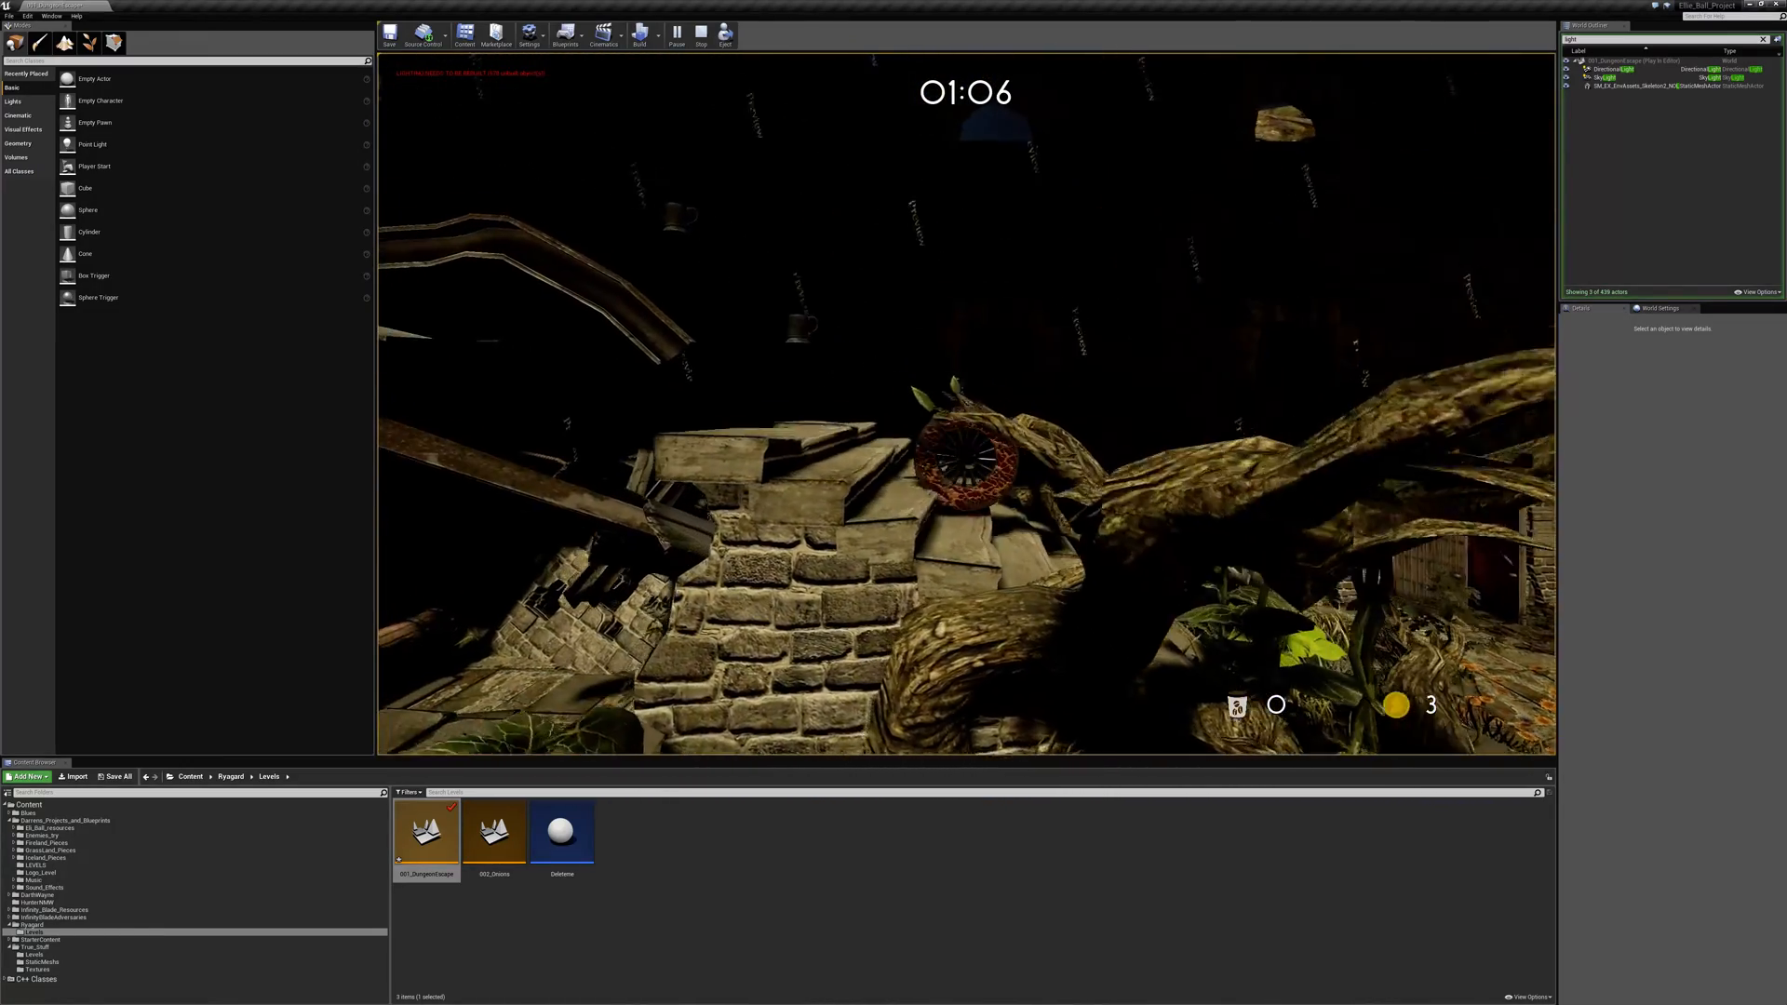
pyautogui.press('a')
pyautogui.press('space')
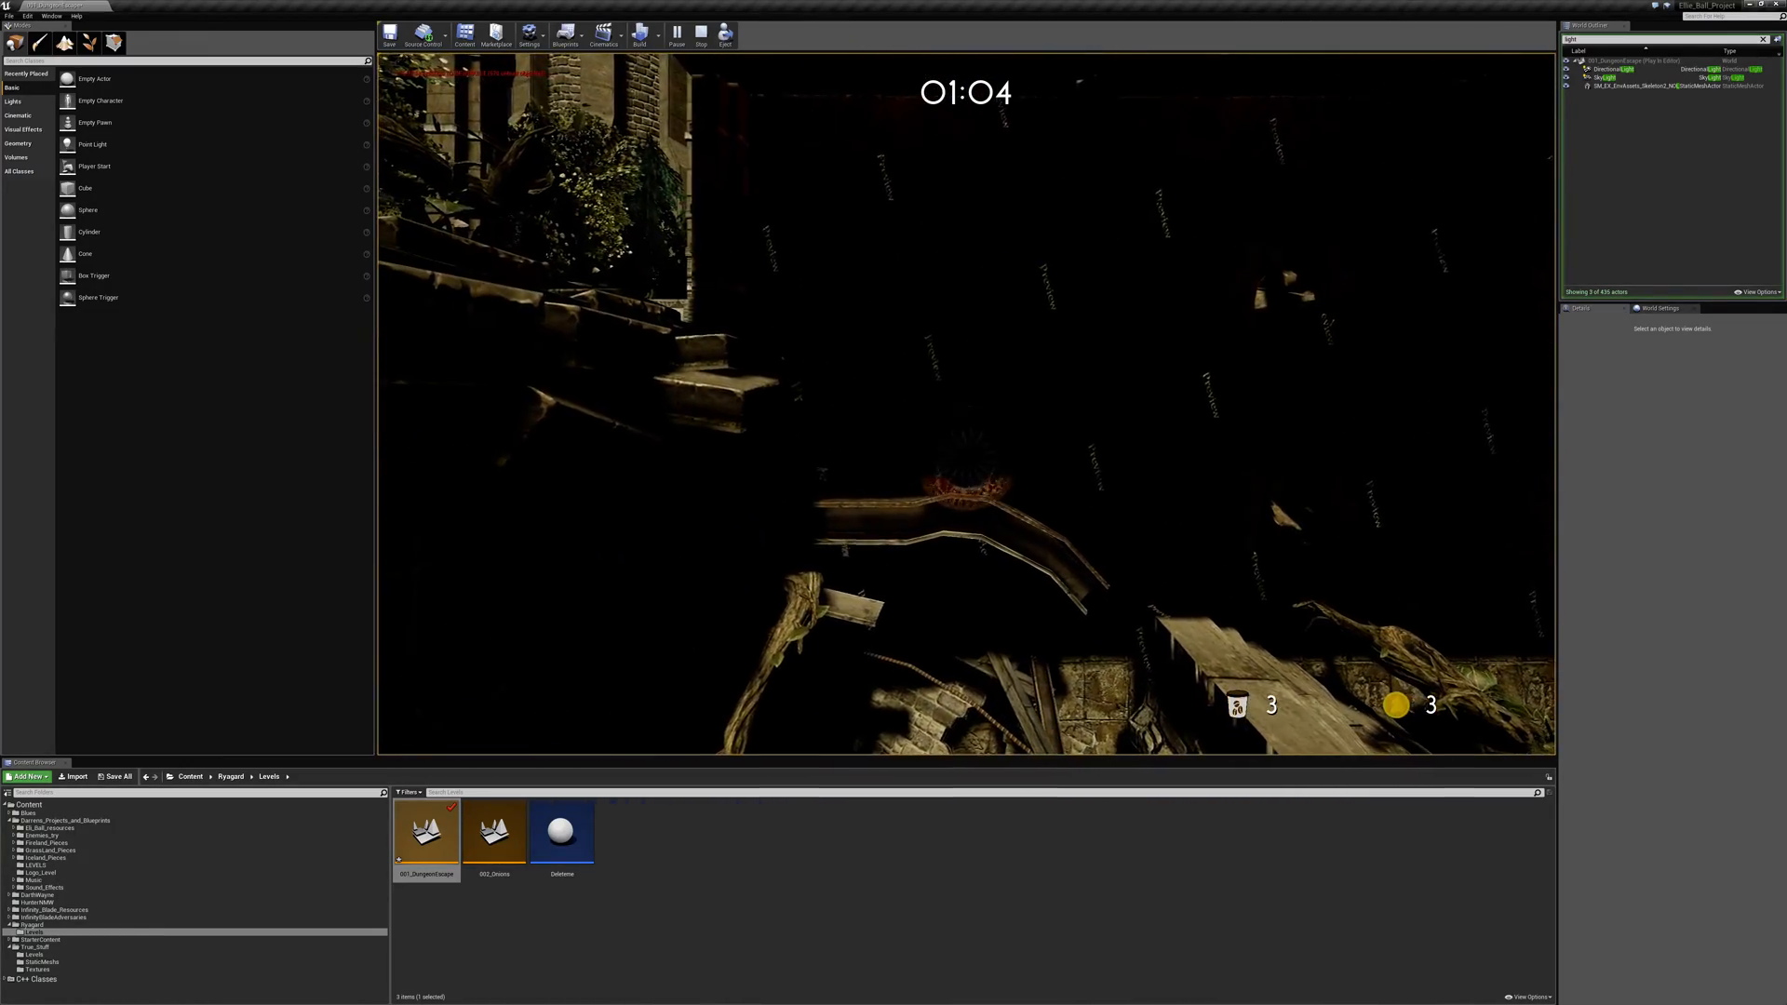
pyautogui.press('a')
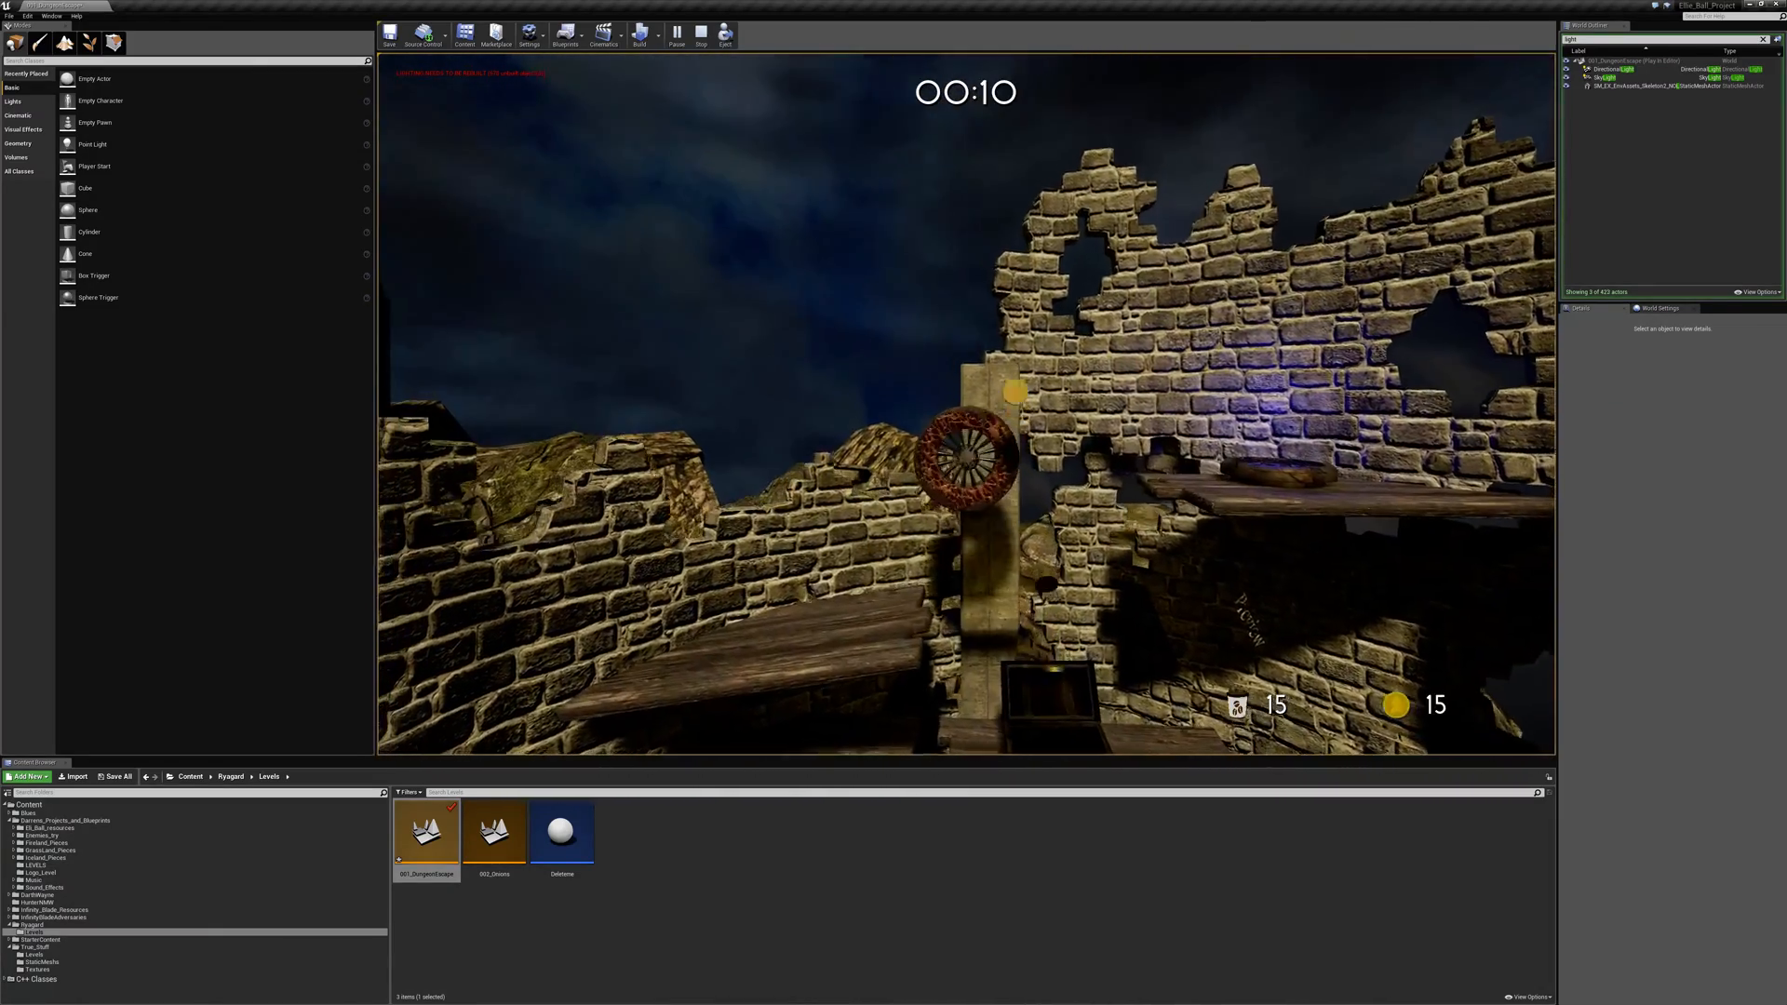
# - Jump across the ruined brick tower, roll over the upper stone terrace, and end the play session
pyautogui.press('space')
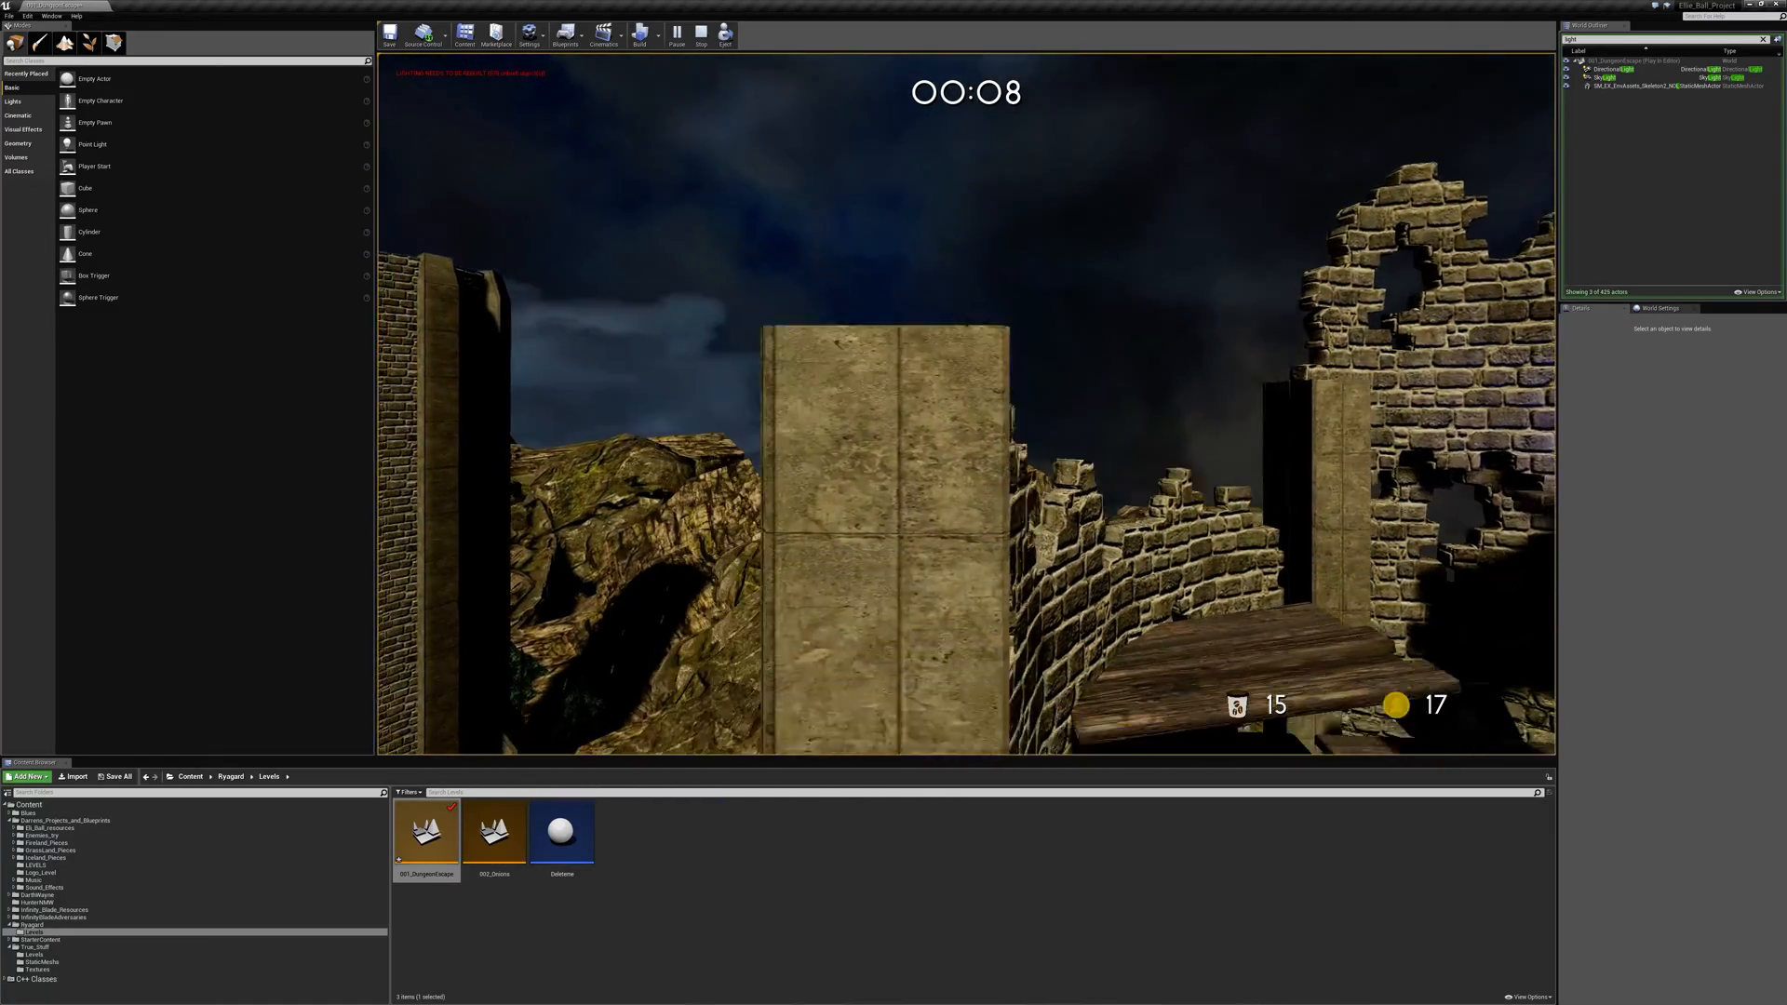
pyautogui.press('d')
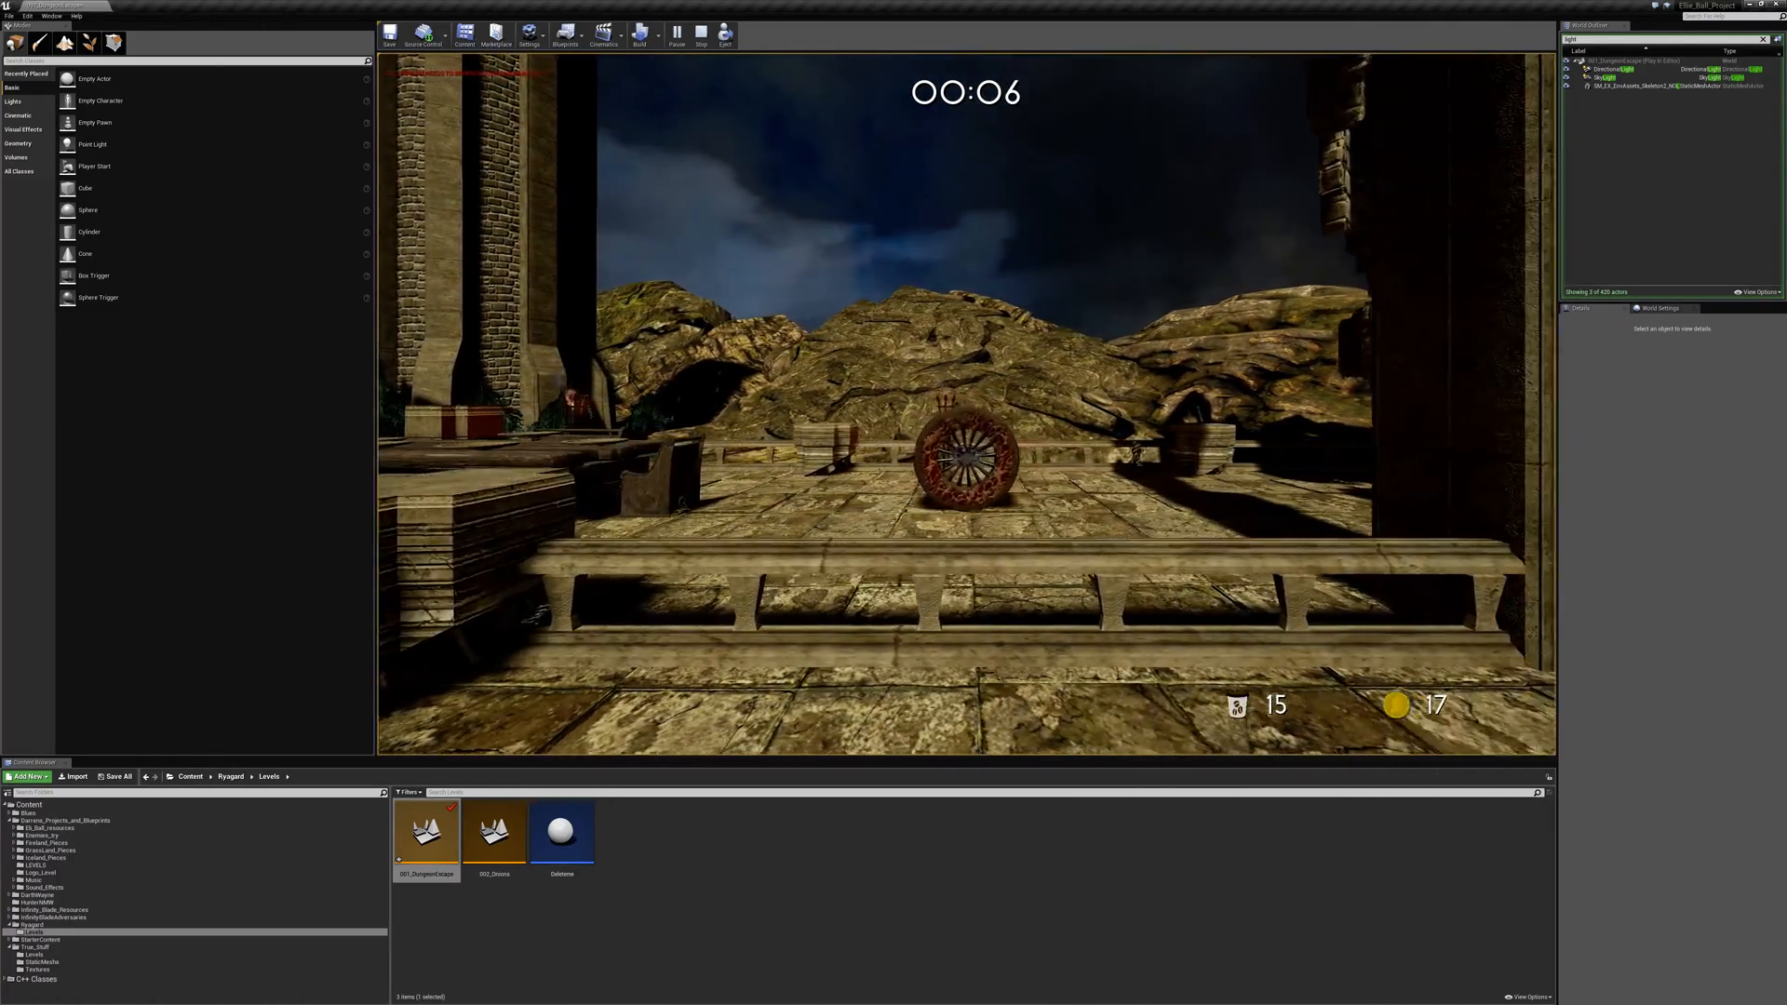
pyautogui.press('d')
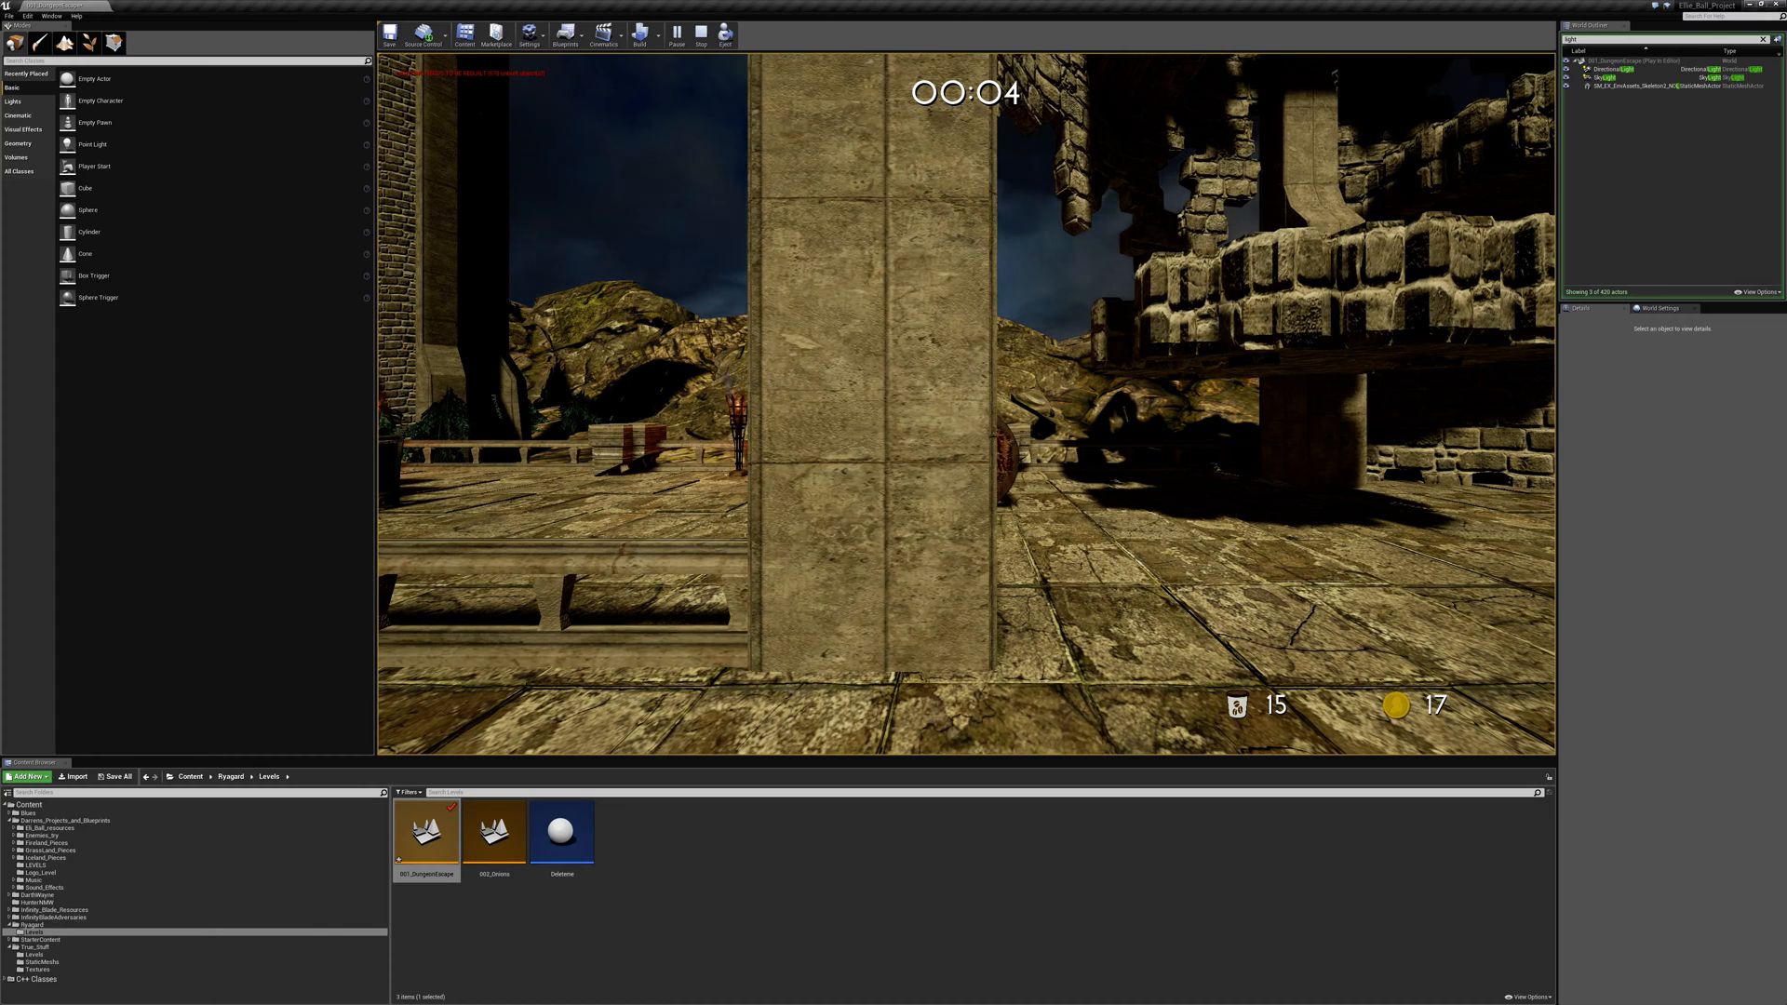
pyautogui.press('Escape')
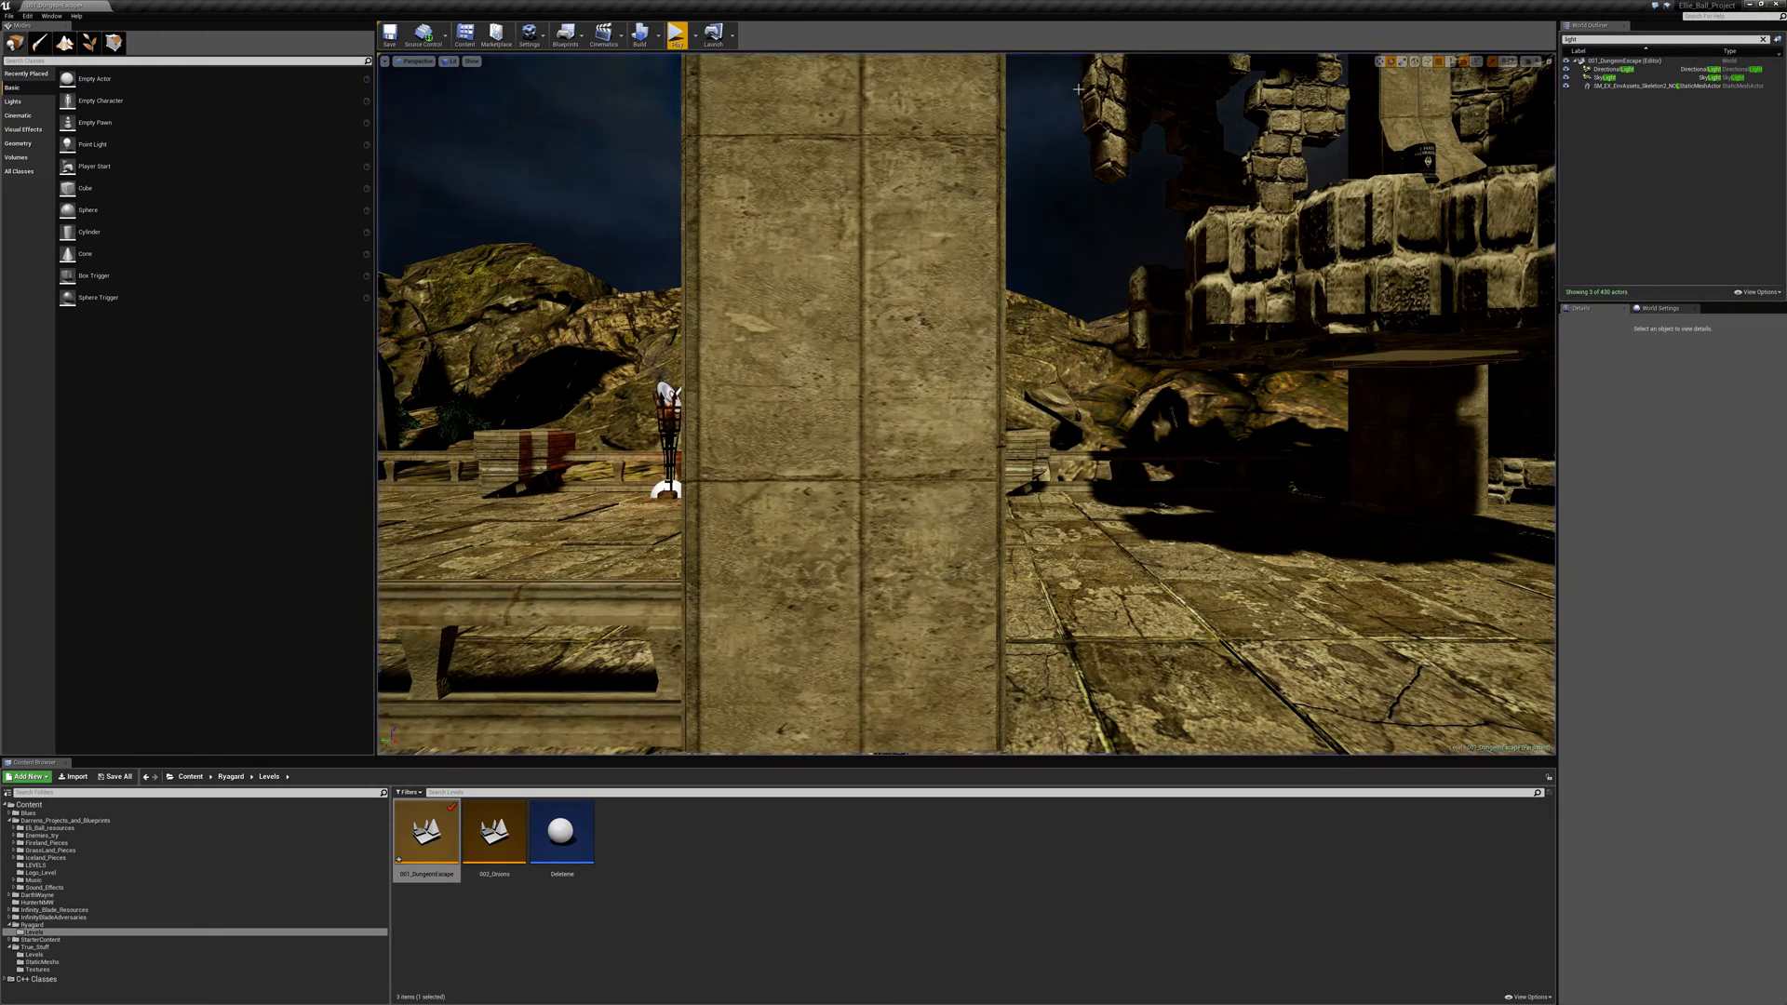
# - Restart the dungeon level play test and jump from the starting chamber past the statue into the stone hall
pyautogui.click(676, 35)
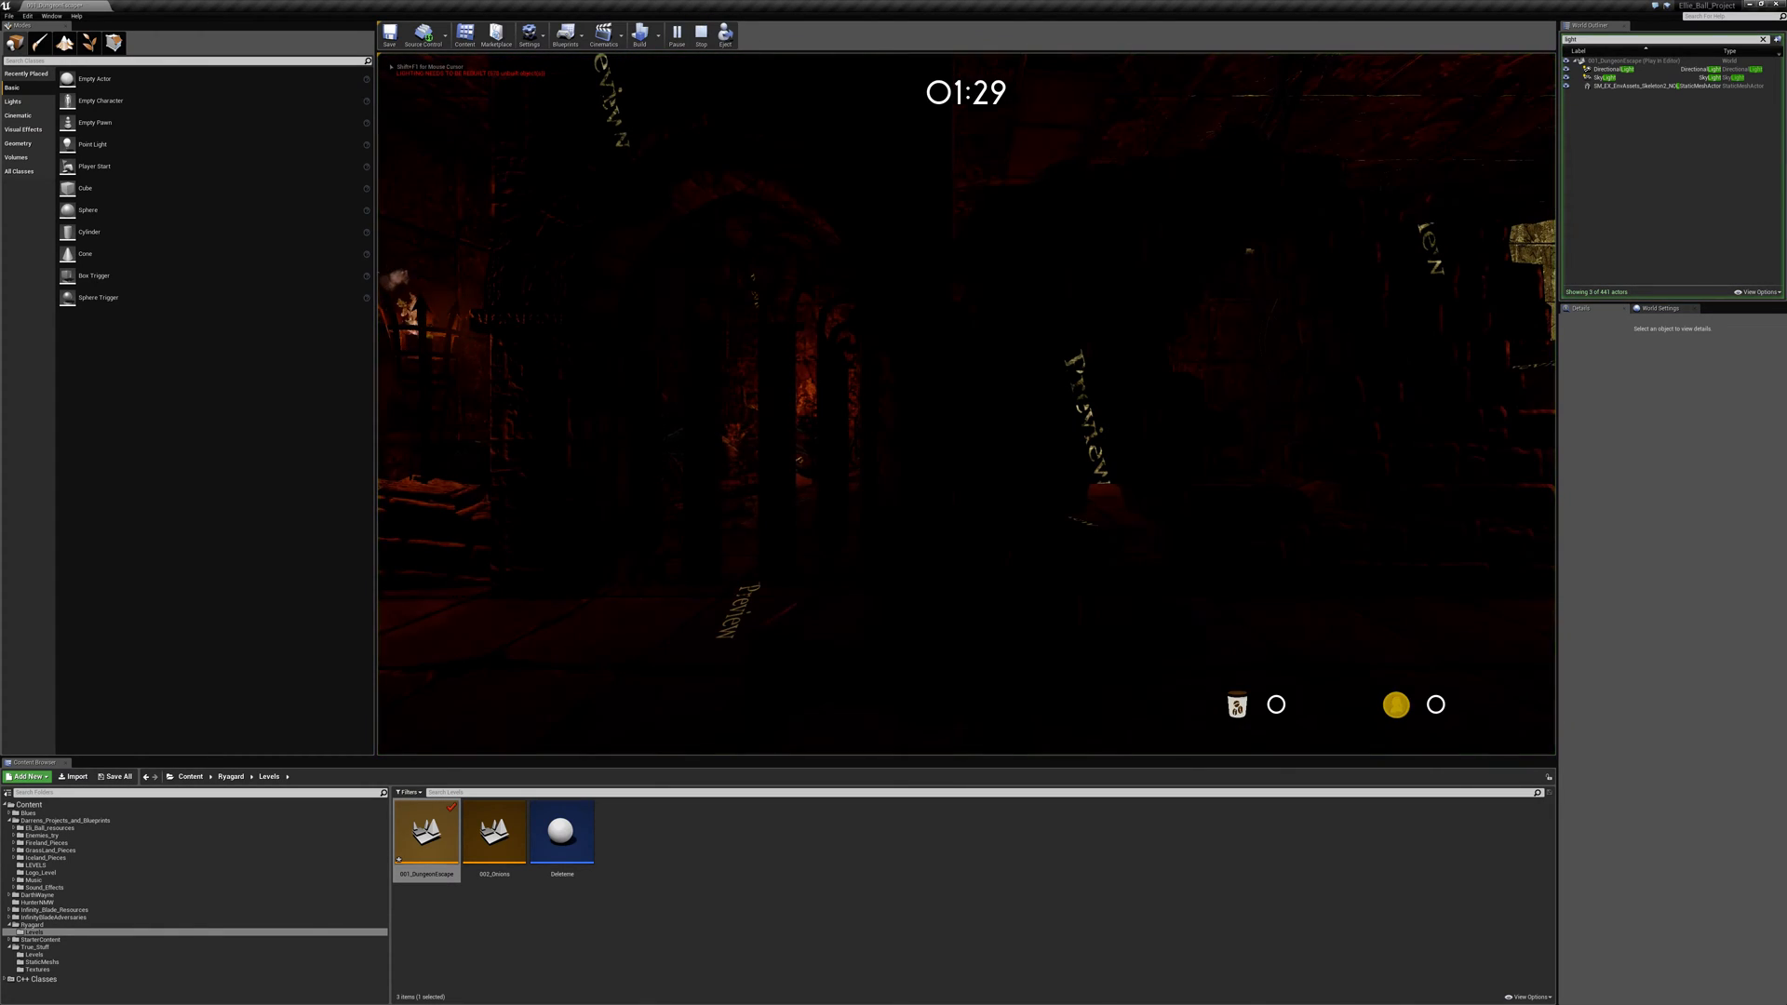
pyautogui.press('d')
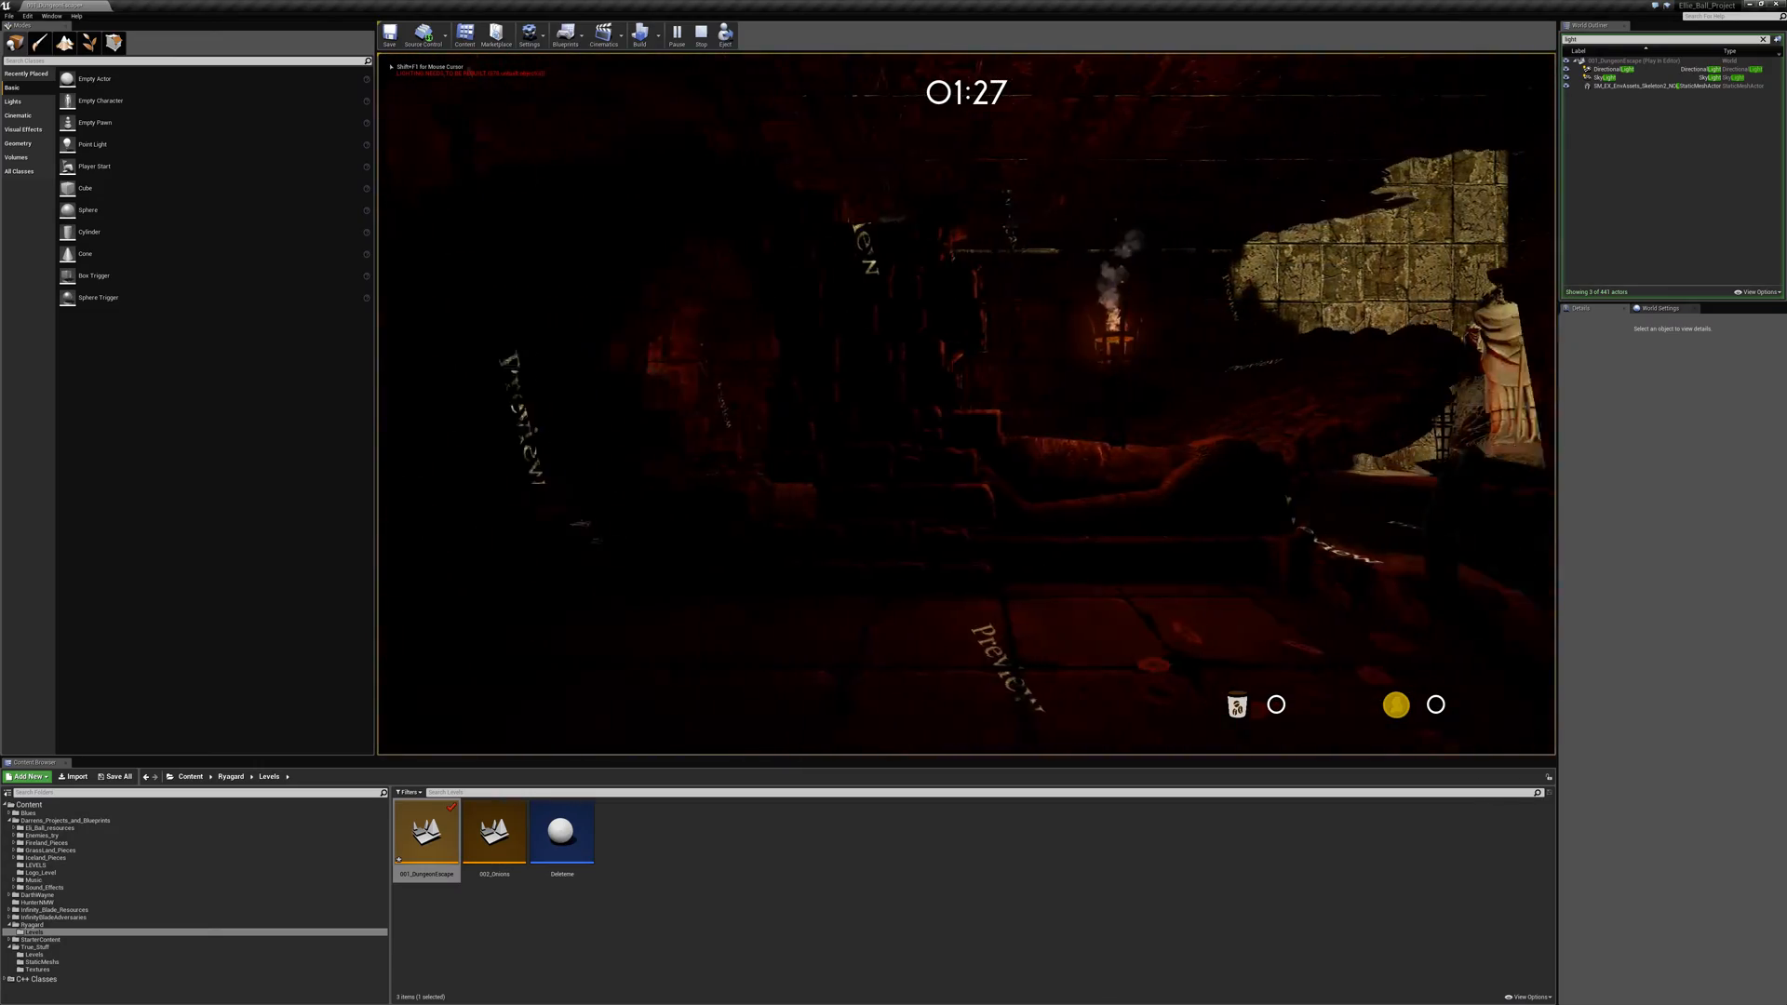
pyautogui.press('space')
pyautogui.press('space')
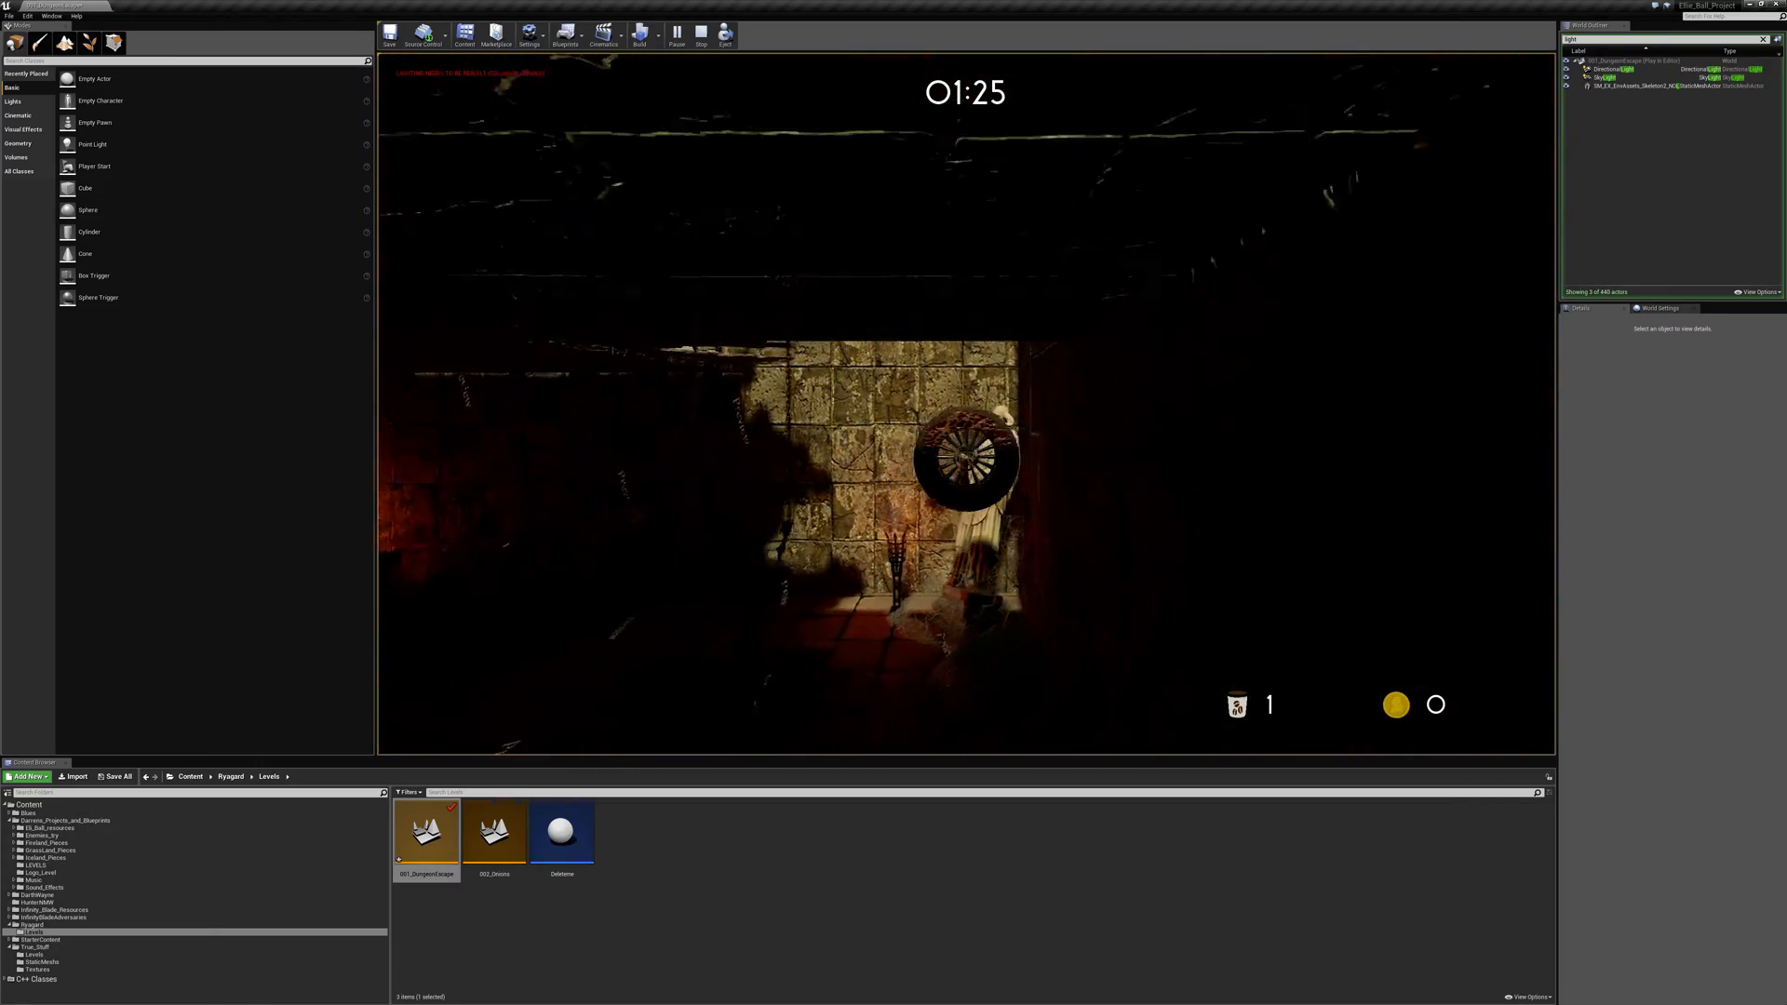
pyautogui.press('a')
pyautogui.press('space')
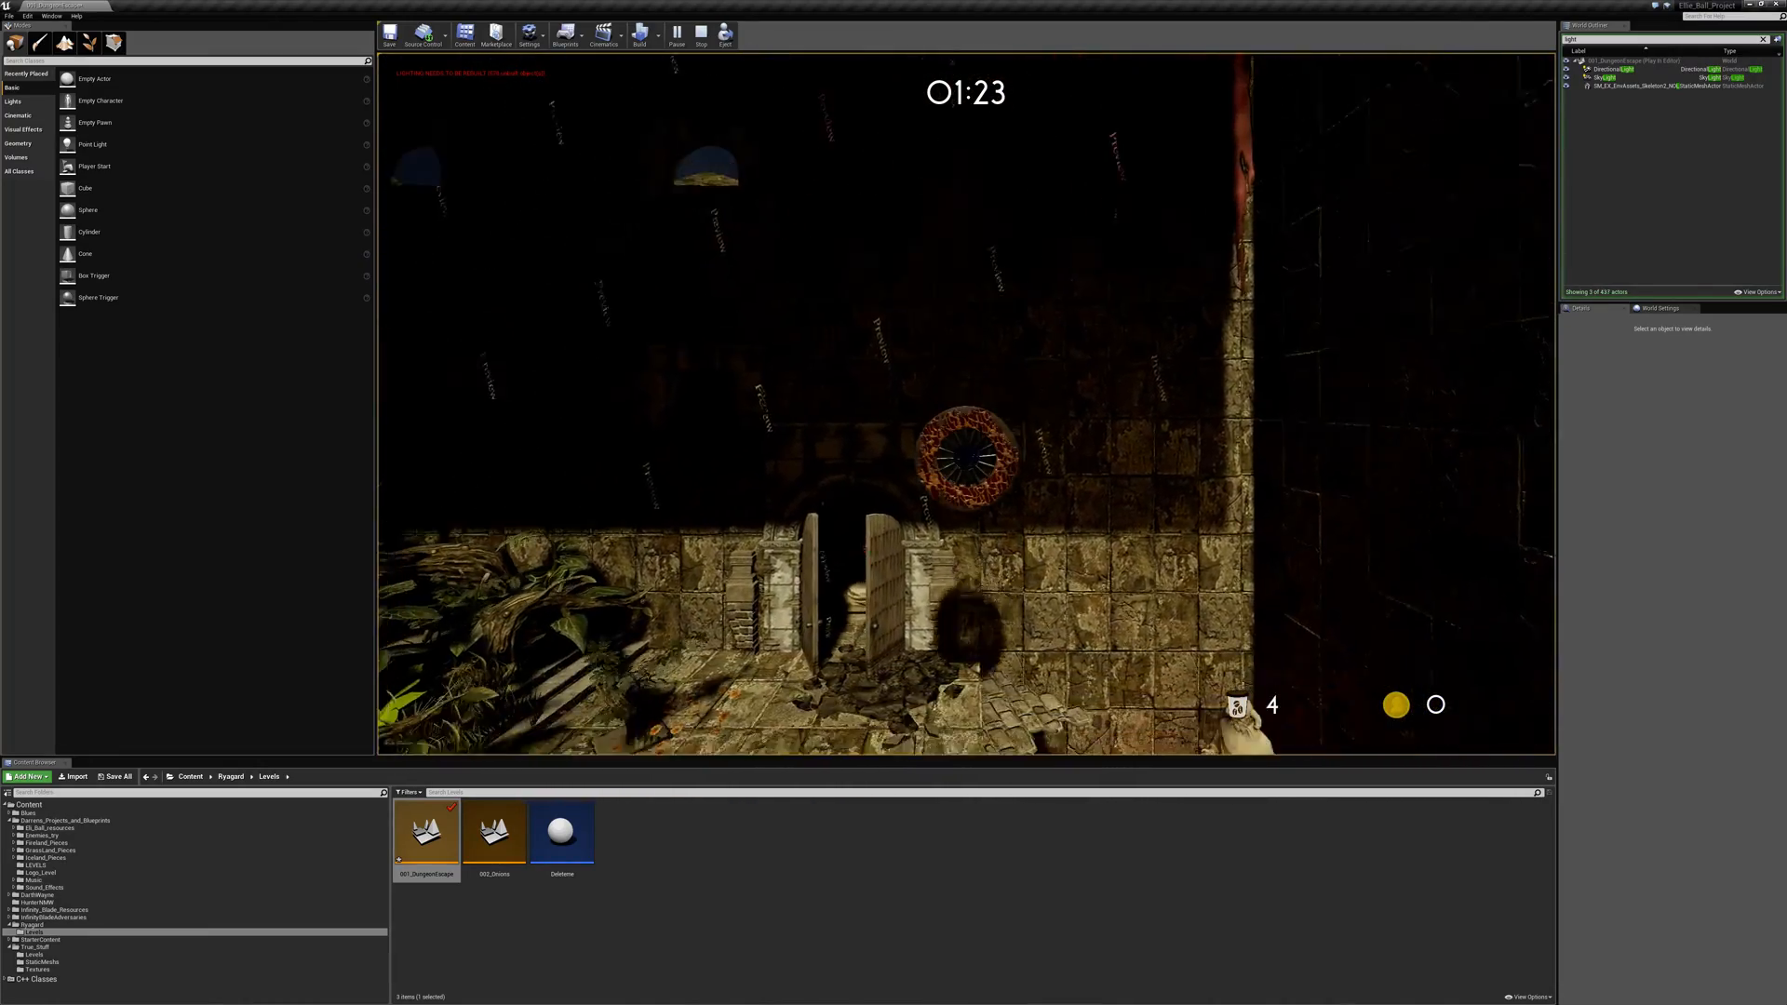
# - Test the jump route over the tree roots and brick steps to the bent rail, and stop playing
pyautogui.press('a')
pyautogui.press('space')
pyautogui.press('space')
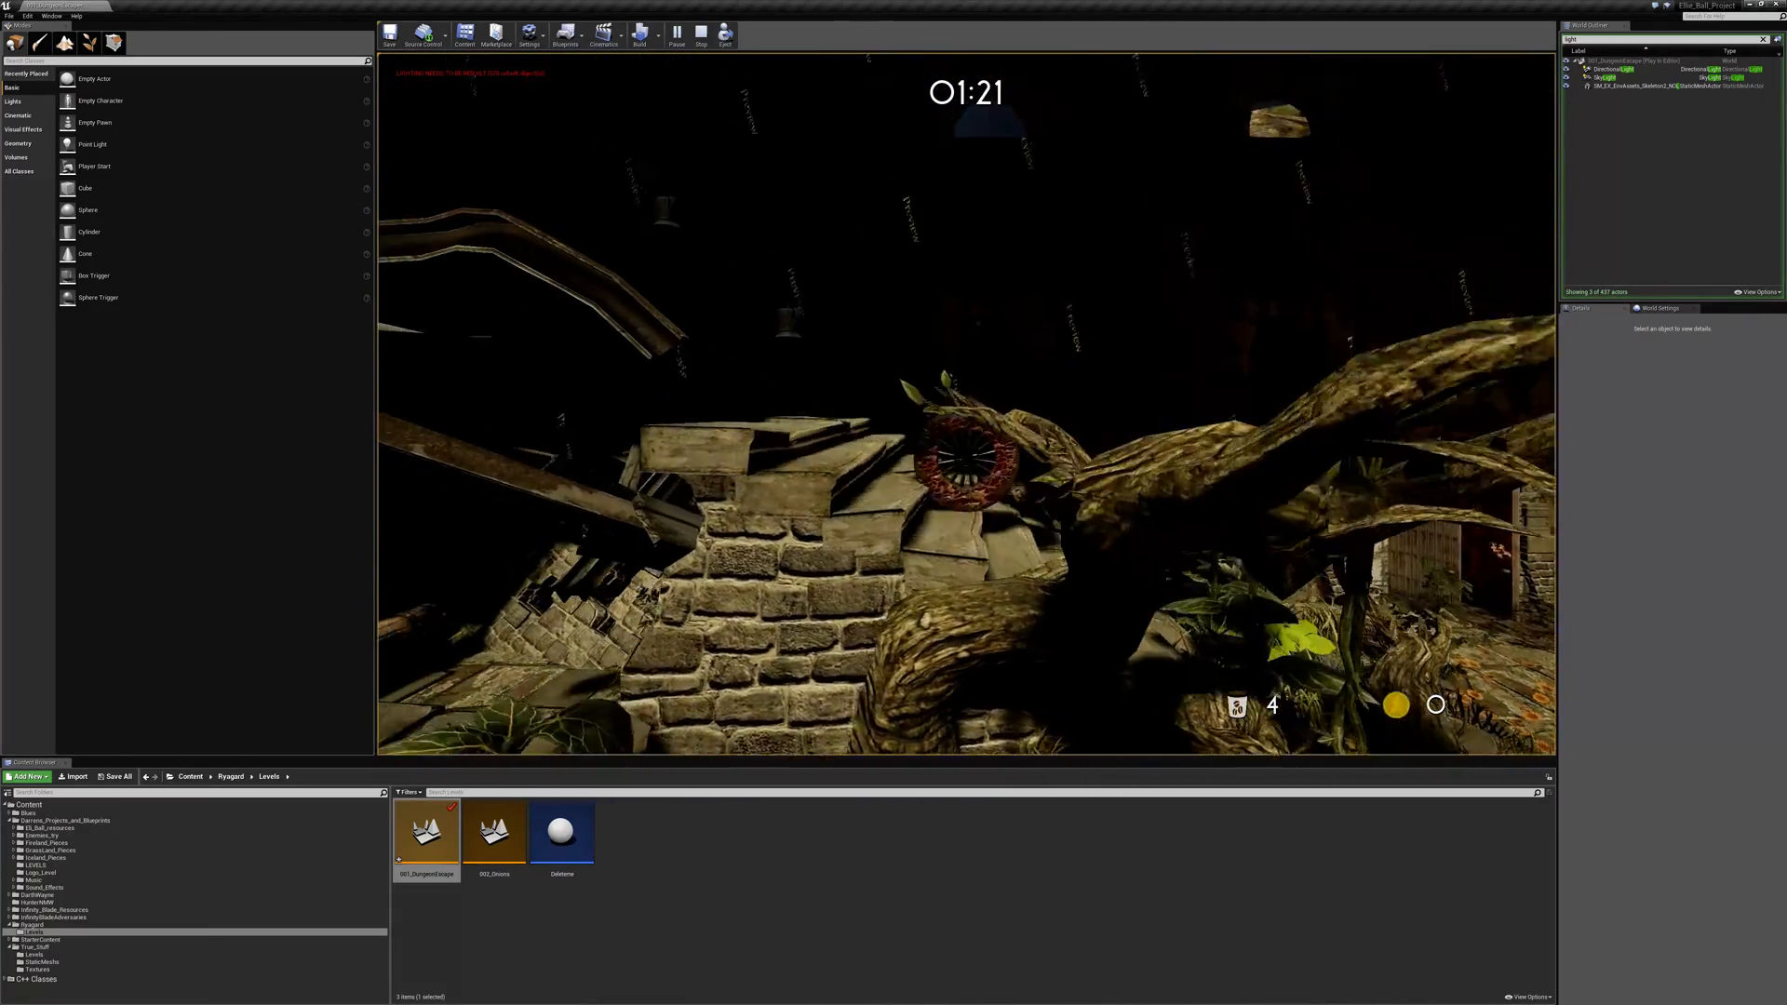
pyautogui.press('a')
pyautogui.press('space')
pyautogui.press('d')
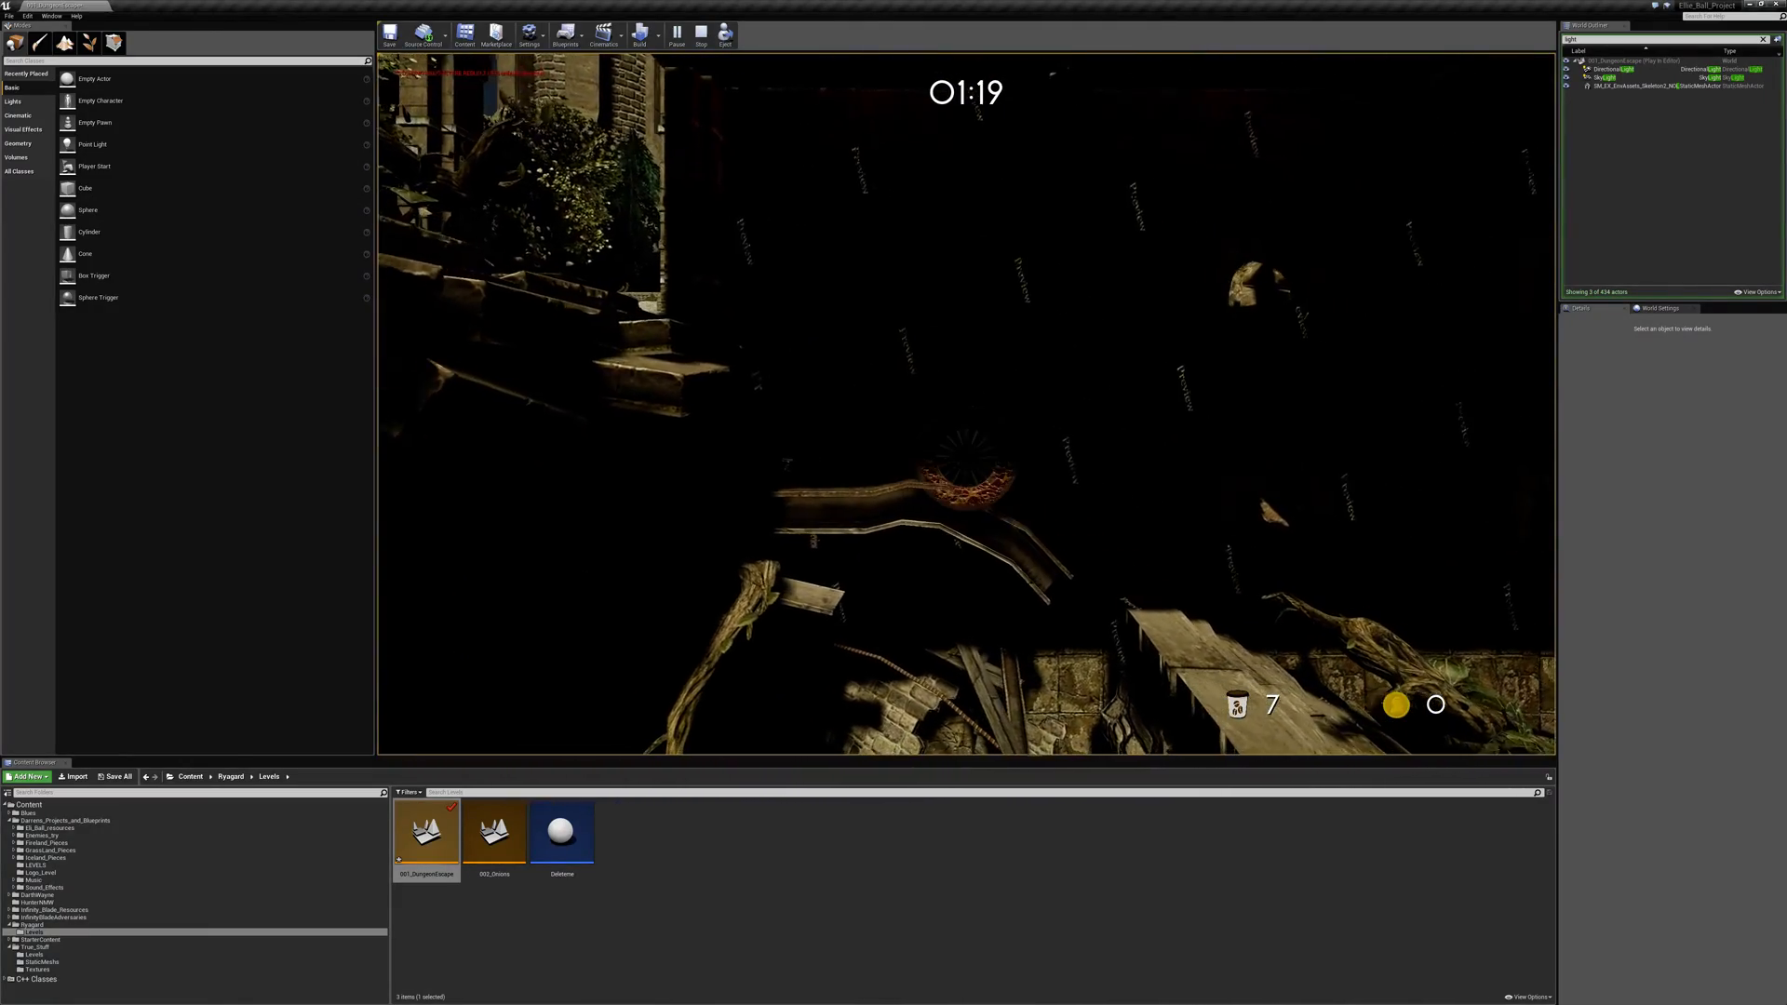
pyautogui.press('Escape')
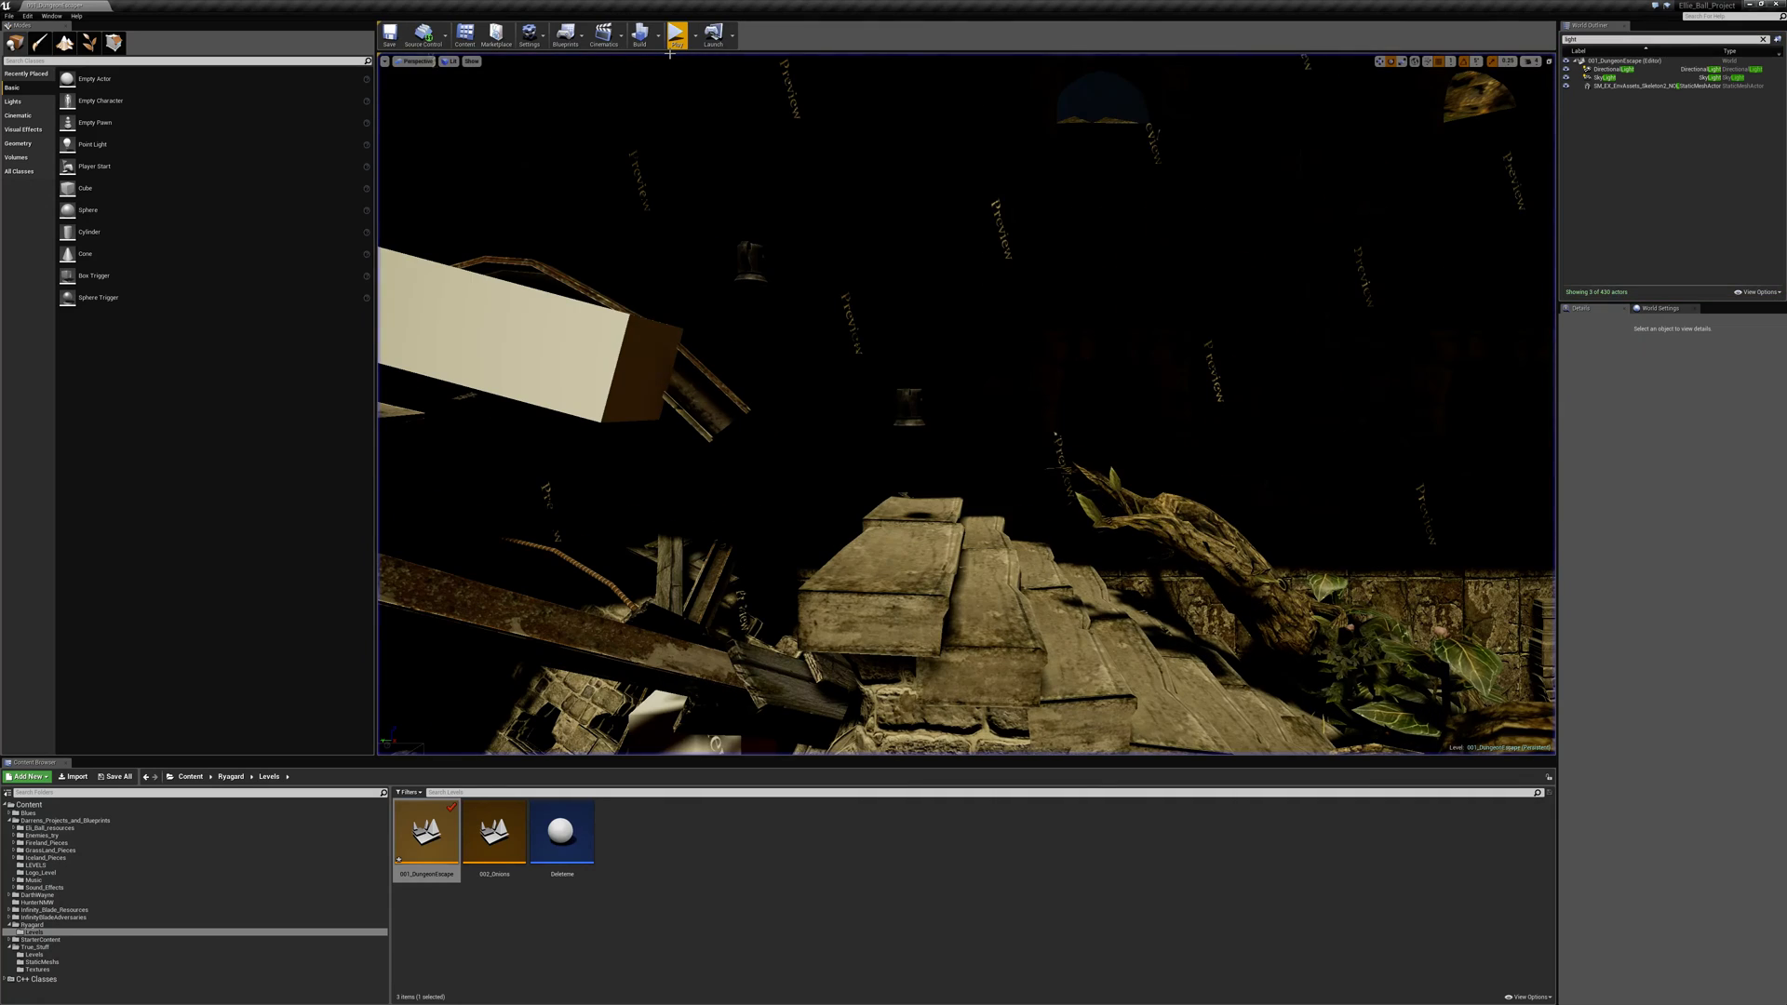
# - Open the 006_Enemies_Test level from the LEVELS folder, saving the changed dungeon escape level
pyautogui.click(58, 866)
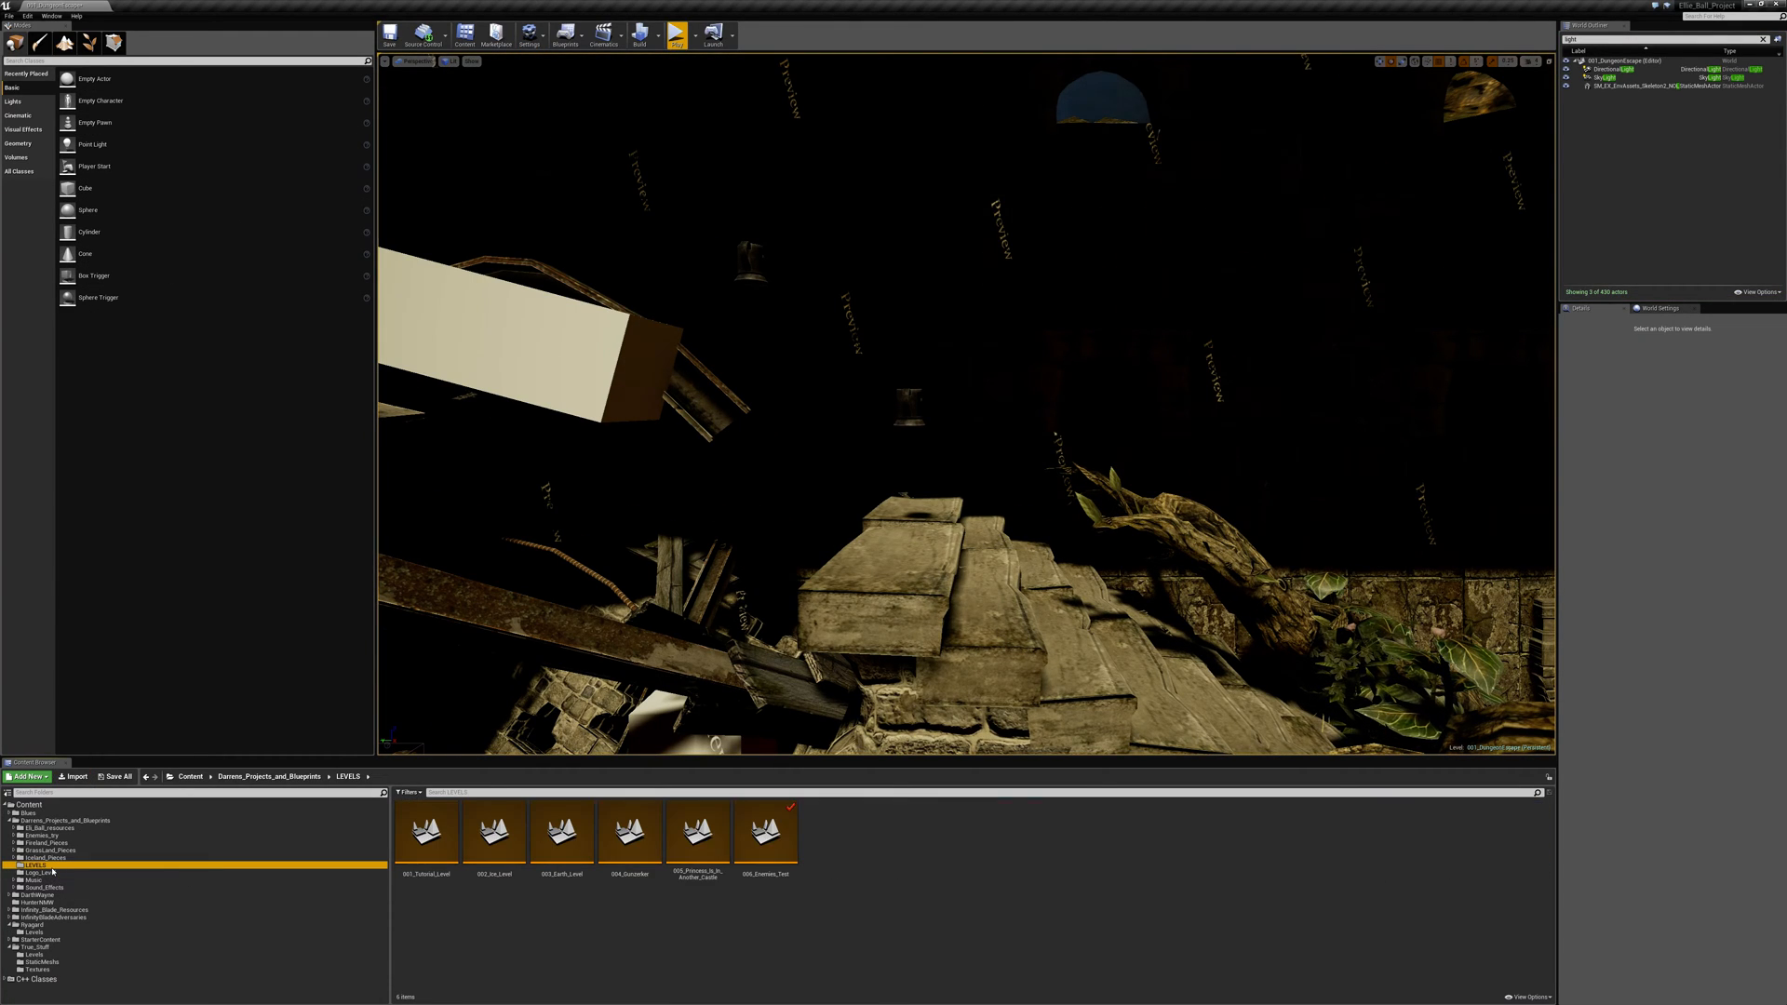
pyautogui.doubleClick(750, 837)
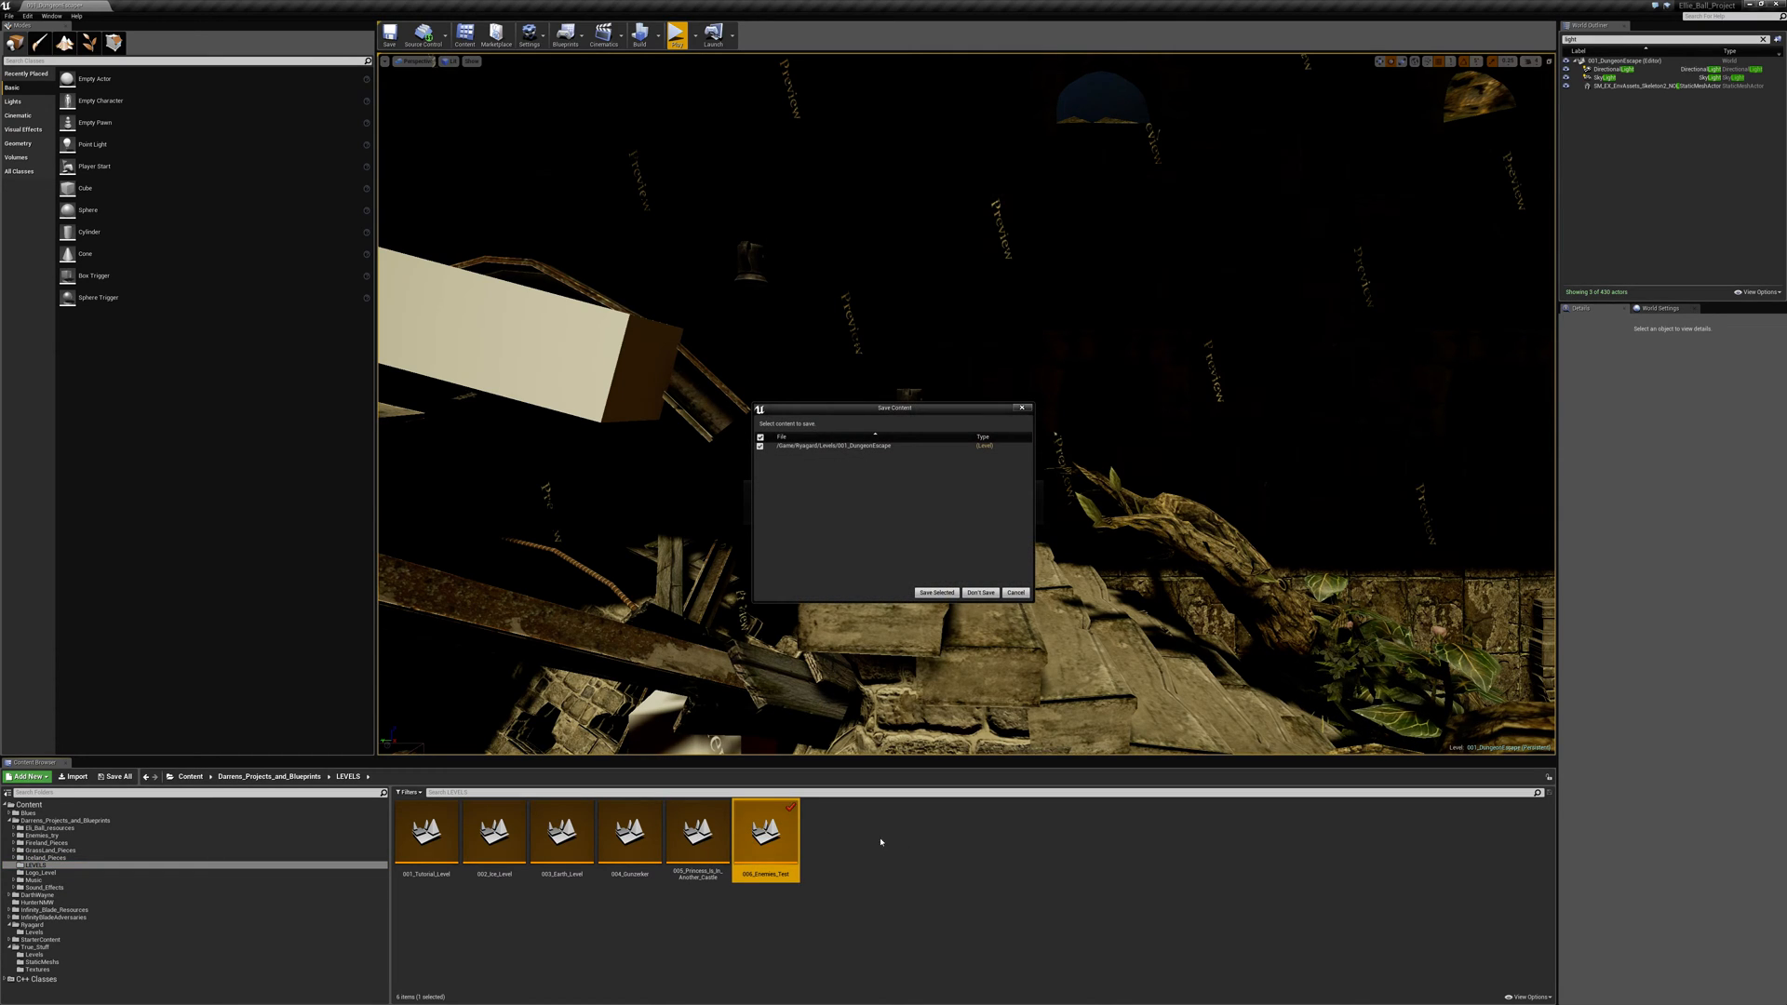
pyautogui.click(933, 593)
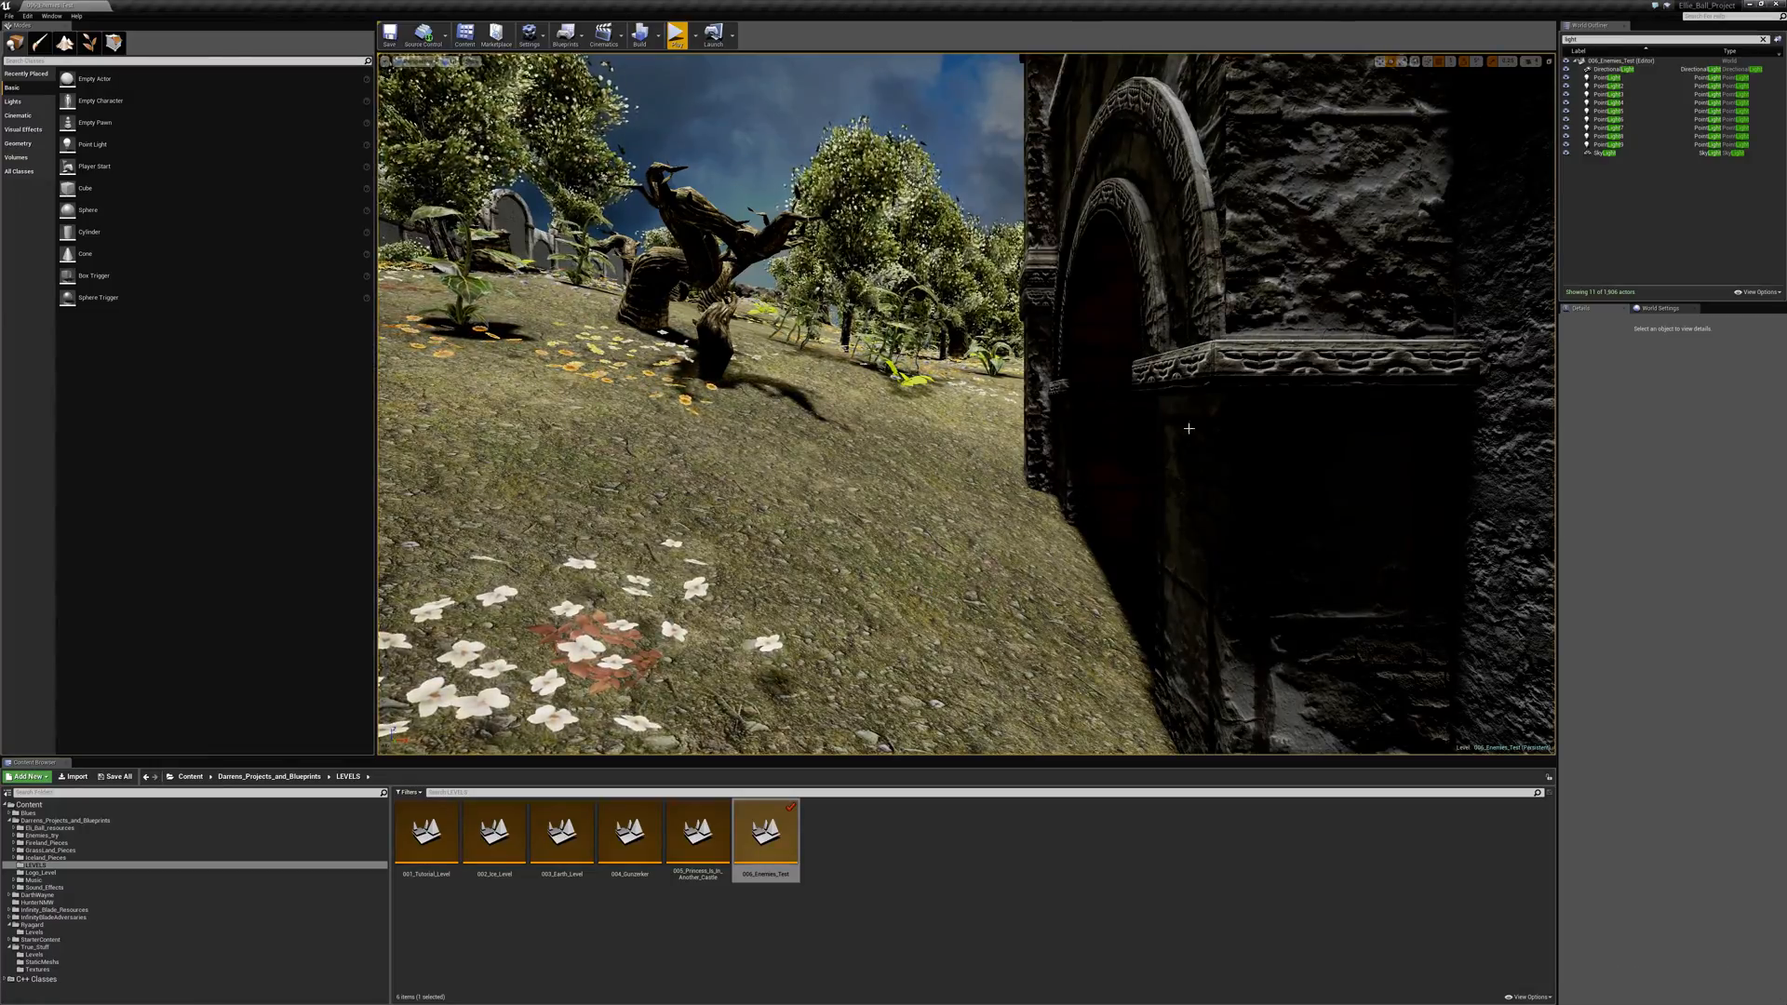
# - Examine the forest area and its wooden and stone walkway from above, and select the white cube on the central rock pile
pyautogui.moveTo(968, 404); pyautogui.dragTo(1070, 428, button='right')
pyautogui.moveTo(966, 403); pyautogui.dragTo(858, 421, button='right')
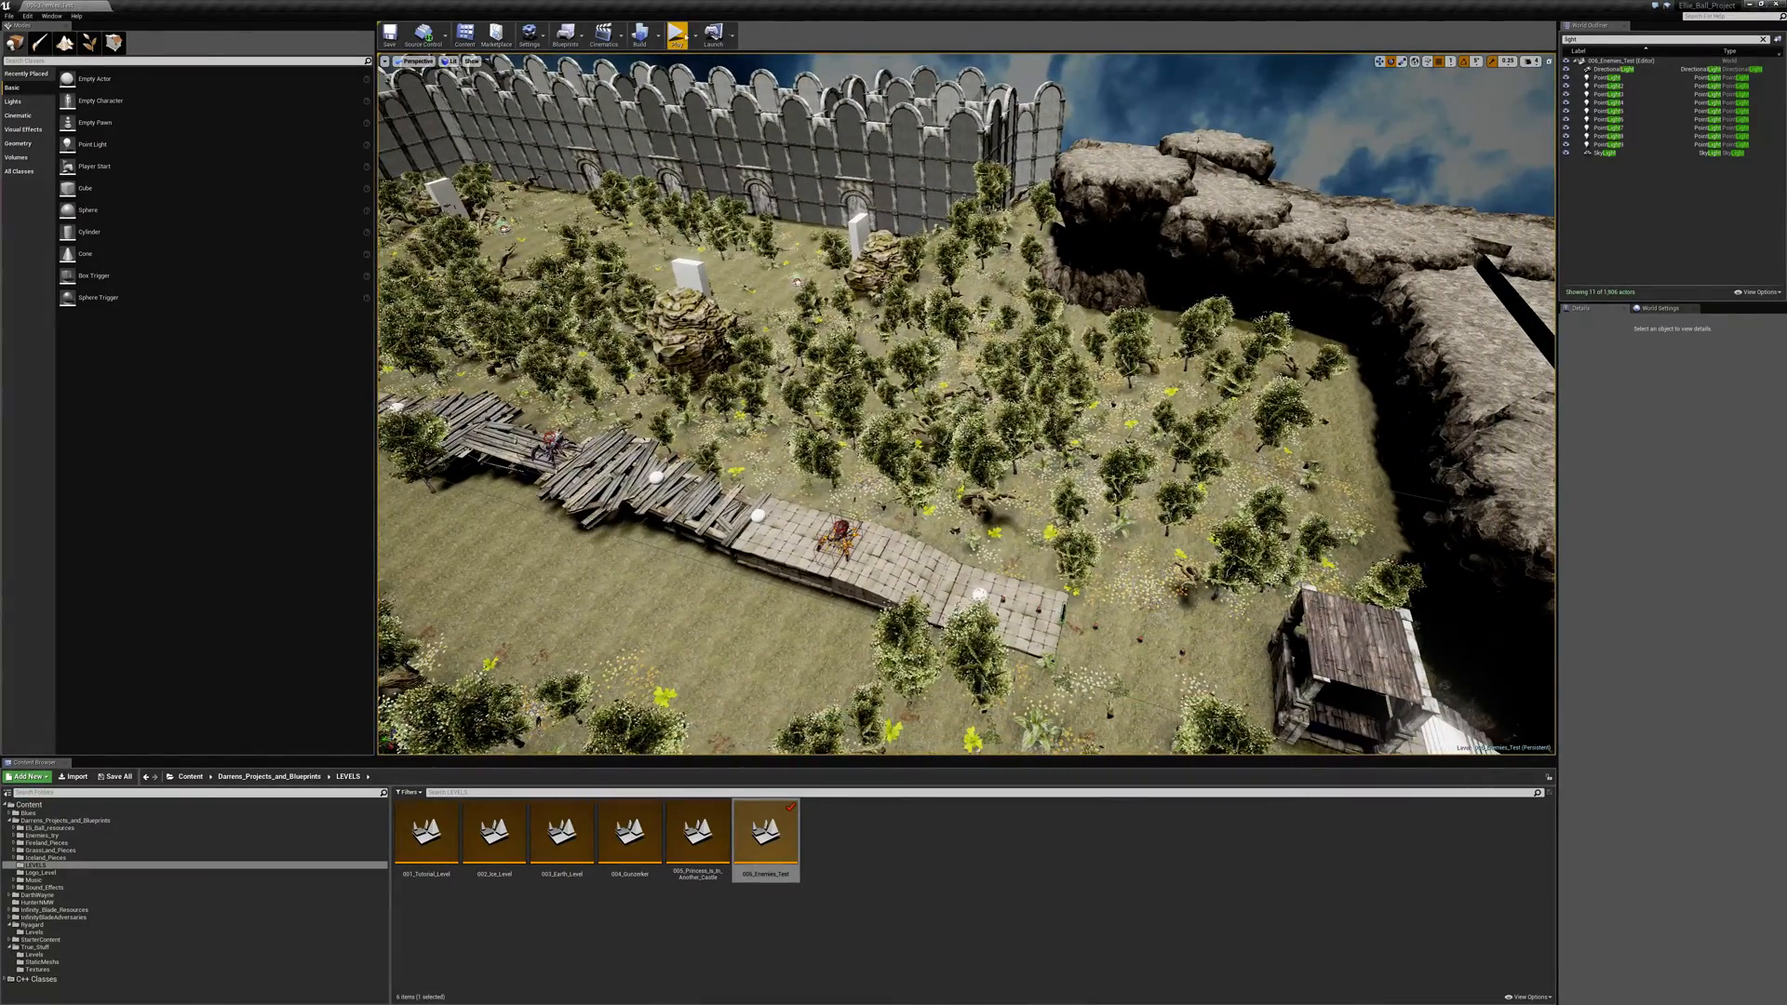
pyautogui.click(689, 274)
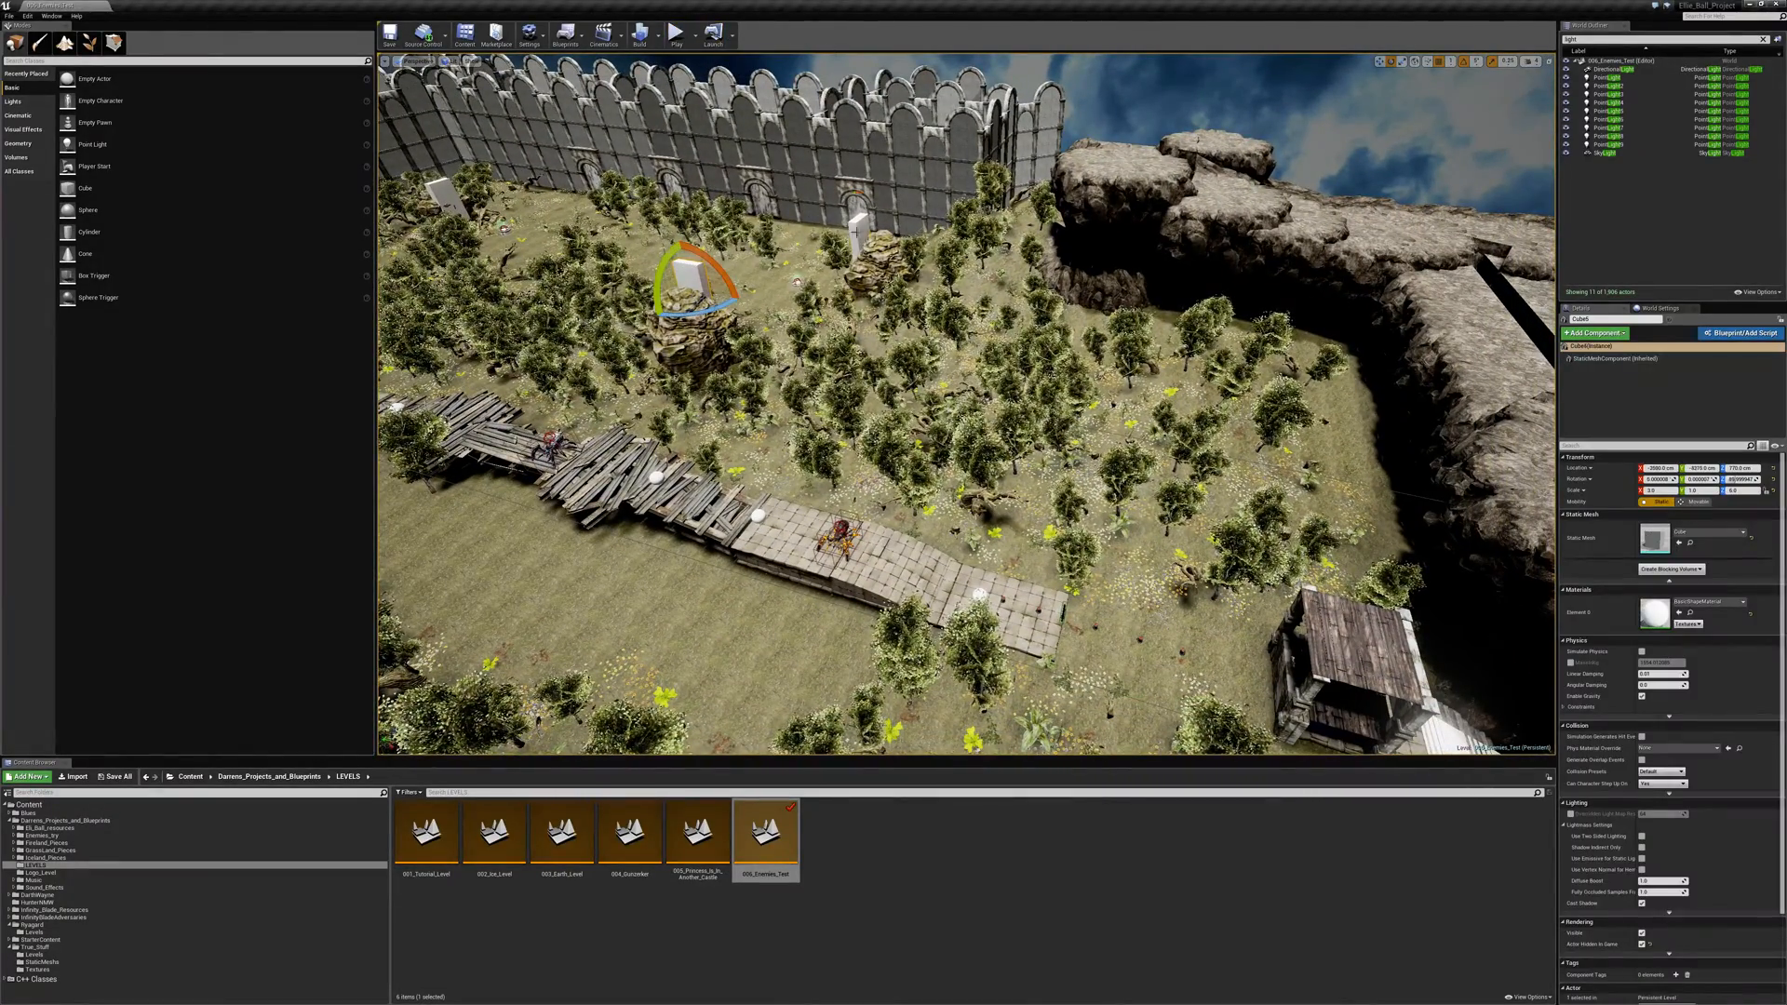
# - Start play-testing the enemies level, jumping the ball out of the starting shelter and through the forest to the stone walkway
pyautogui.click(676, 35)
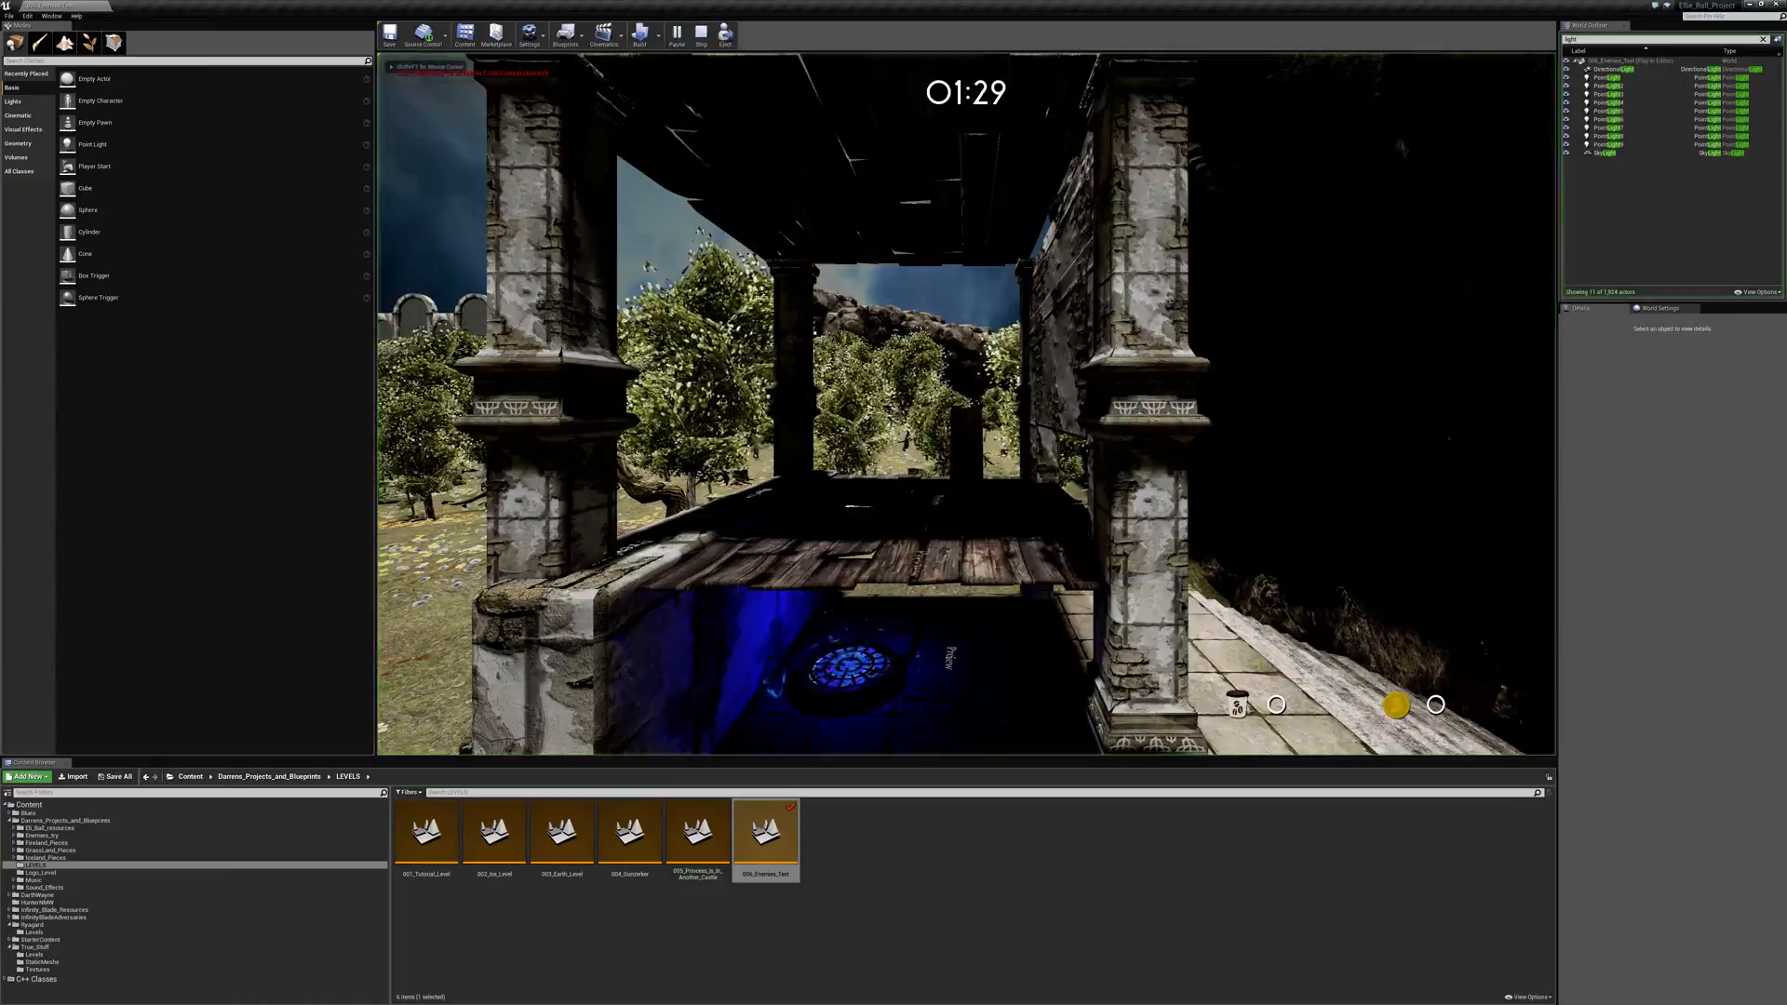
pyautogui.press('a')
pyautogui.press('space')
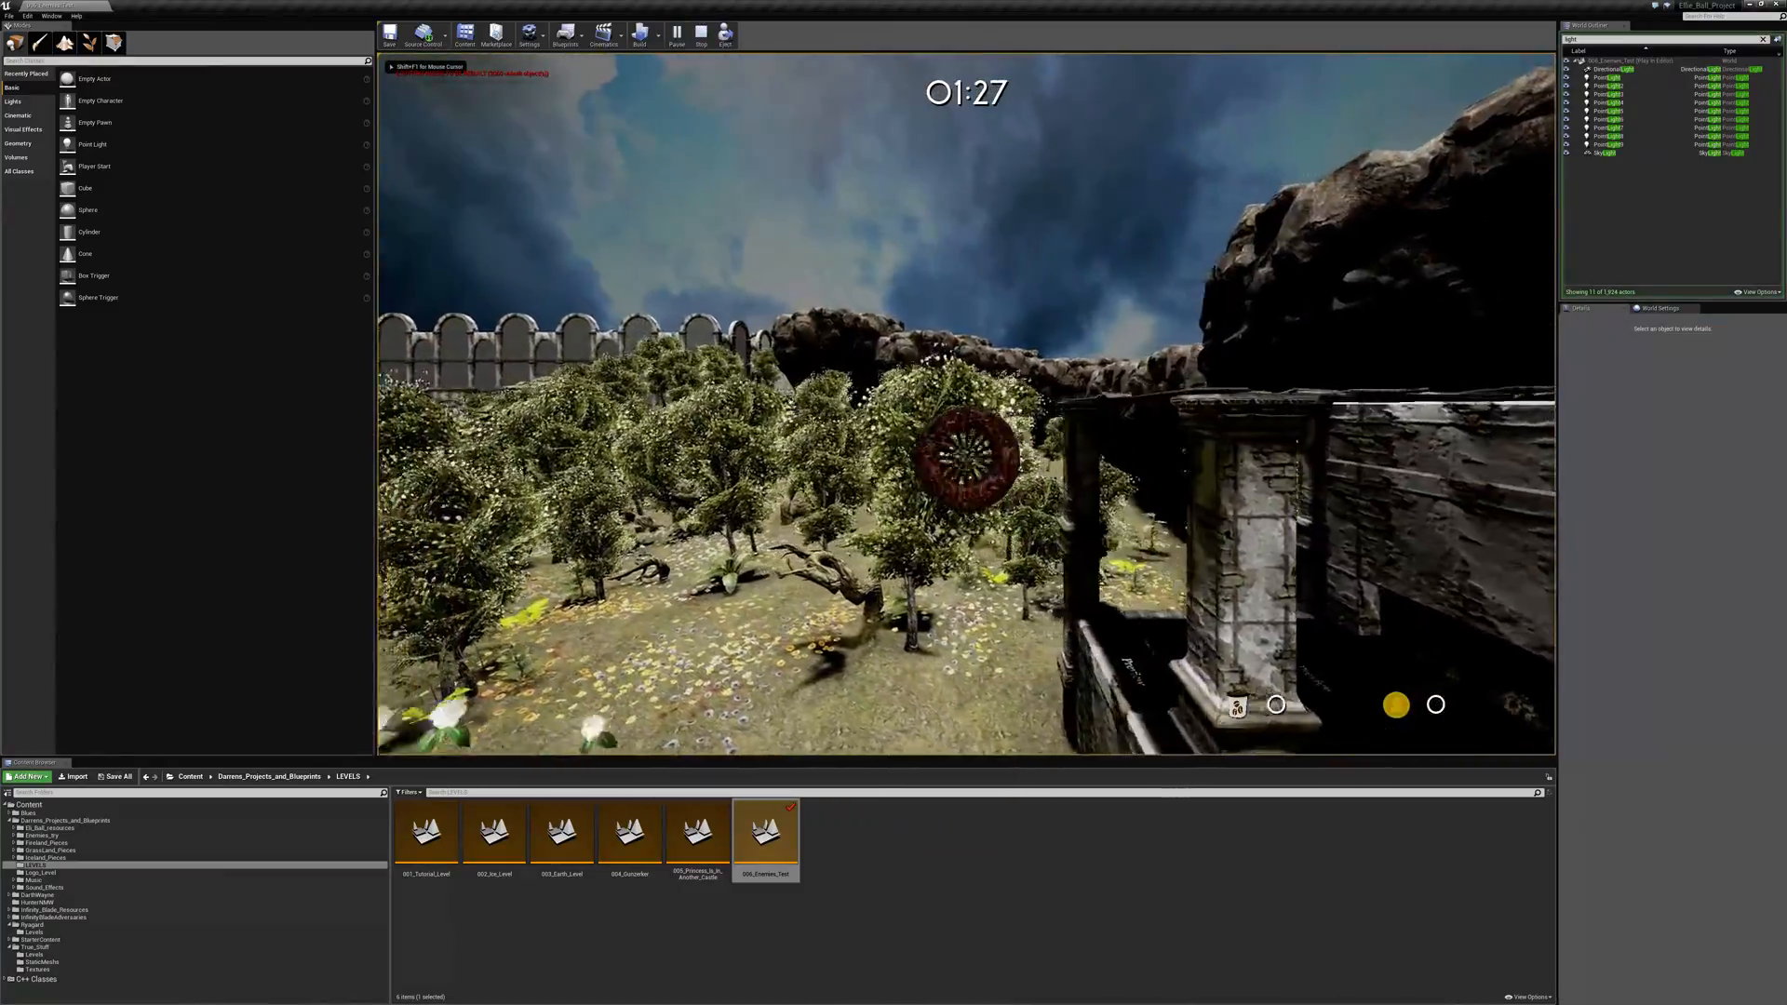
pyautogui.press('w')
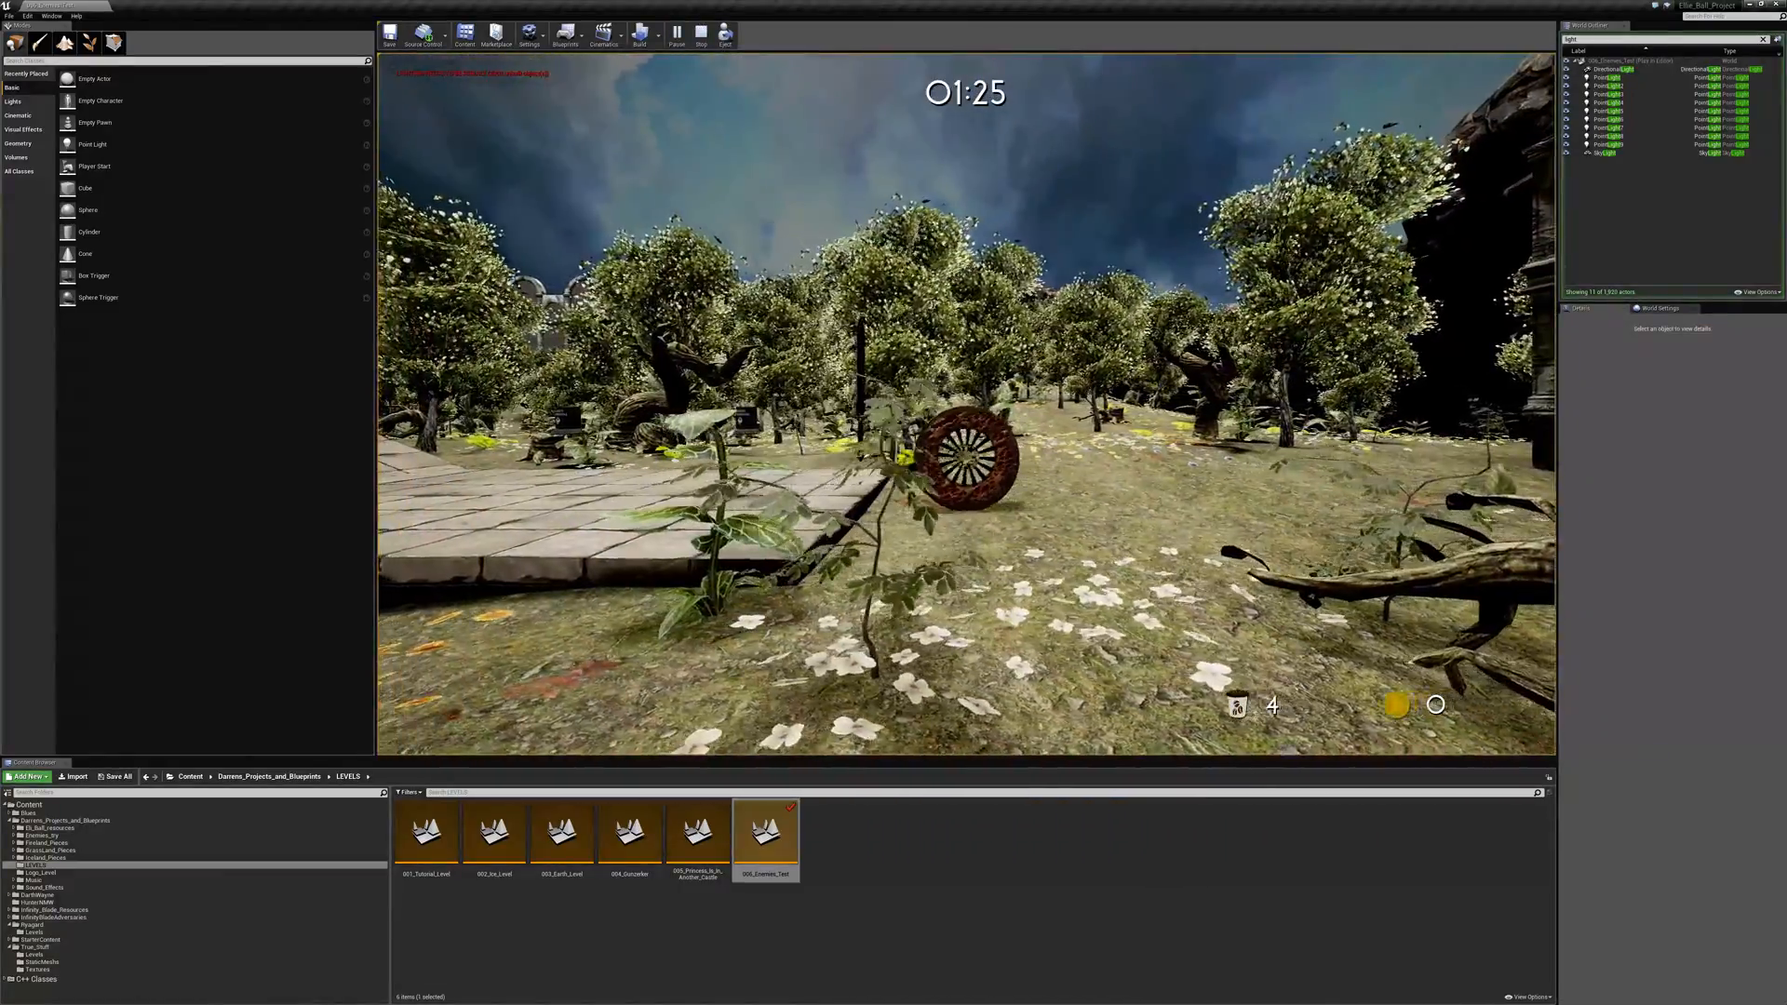
pyautogui.press('a')
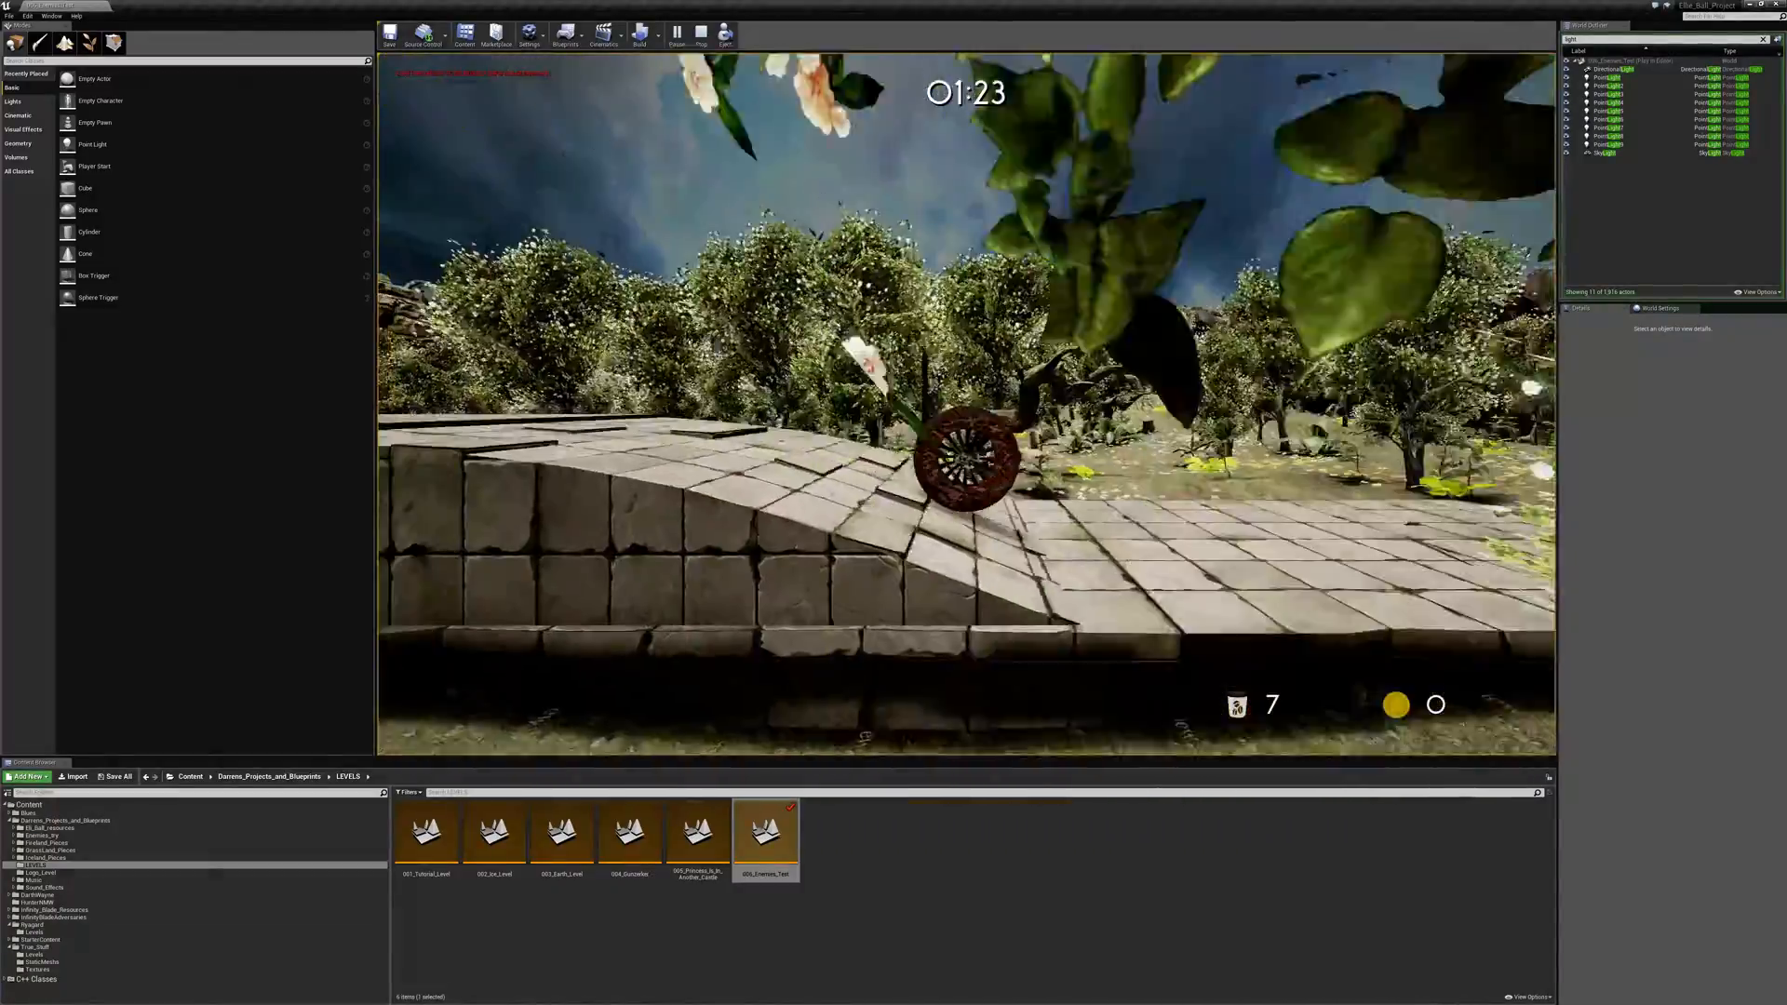
pyautogui.press('a')
# - Test combat against the fire spider on the stone walkway and move around the dropped coins beside the broken planks
pyautogui.press('space')
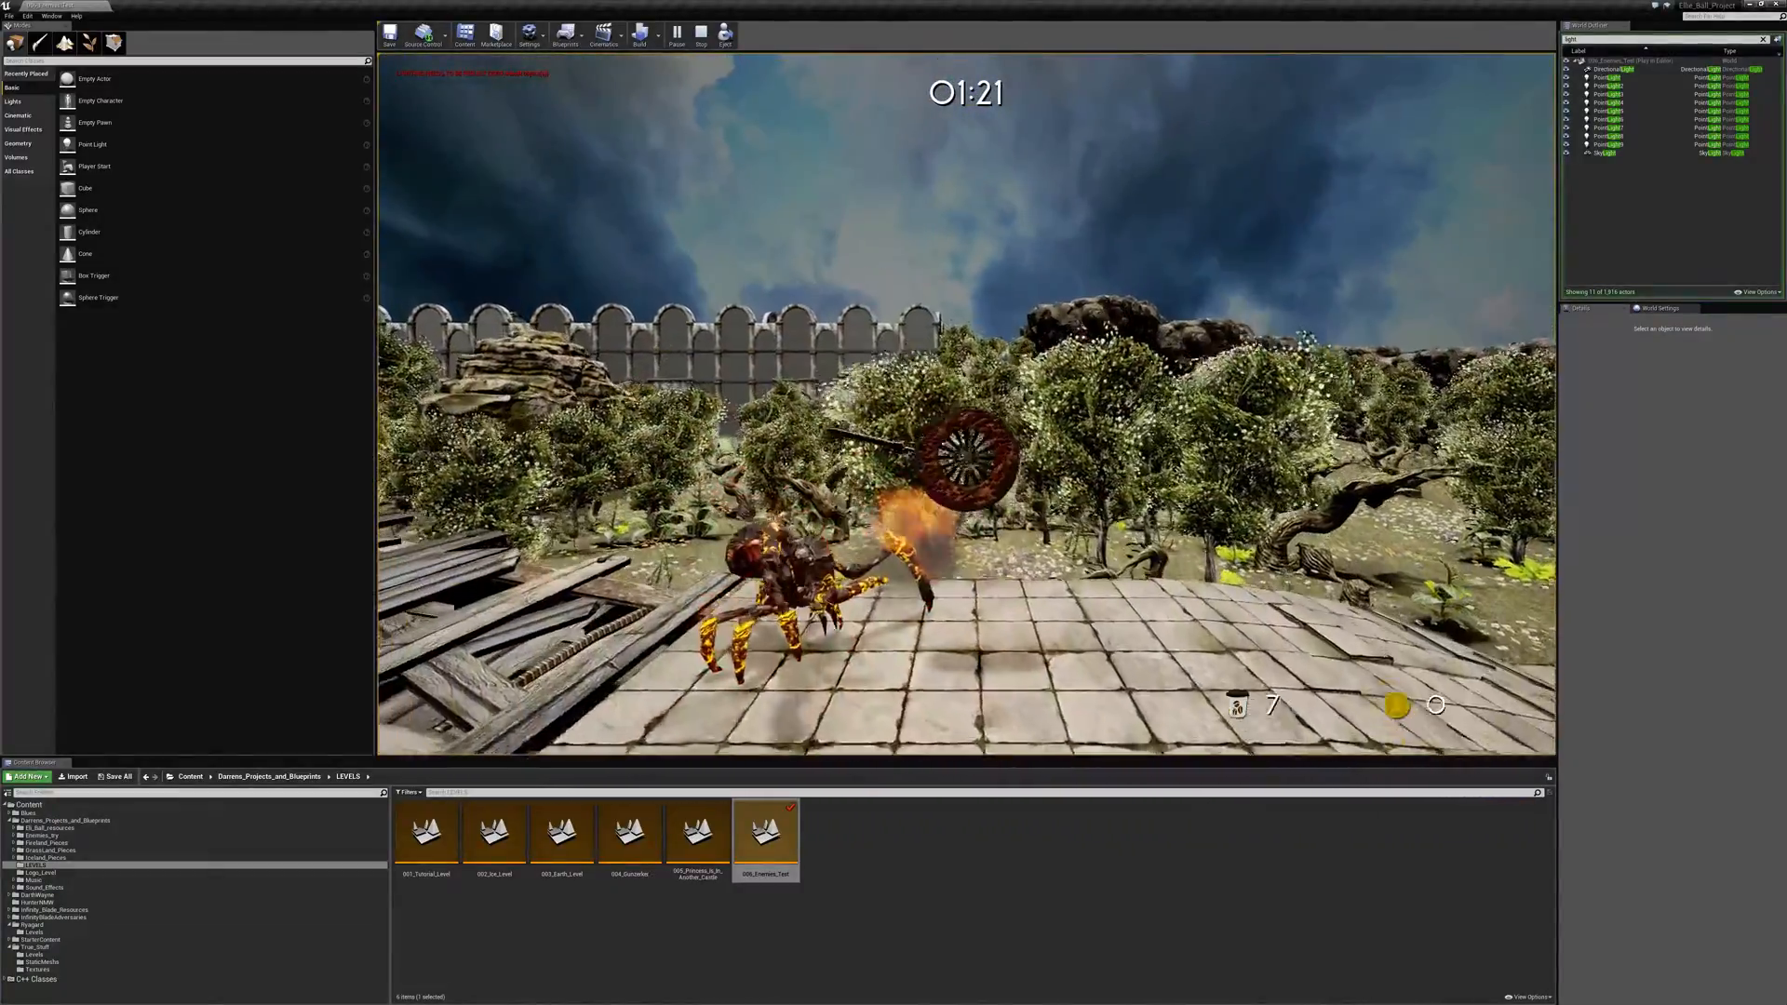
pyautogui.press('a')
pyautogui.press('space')
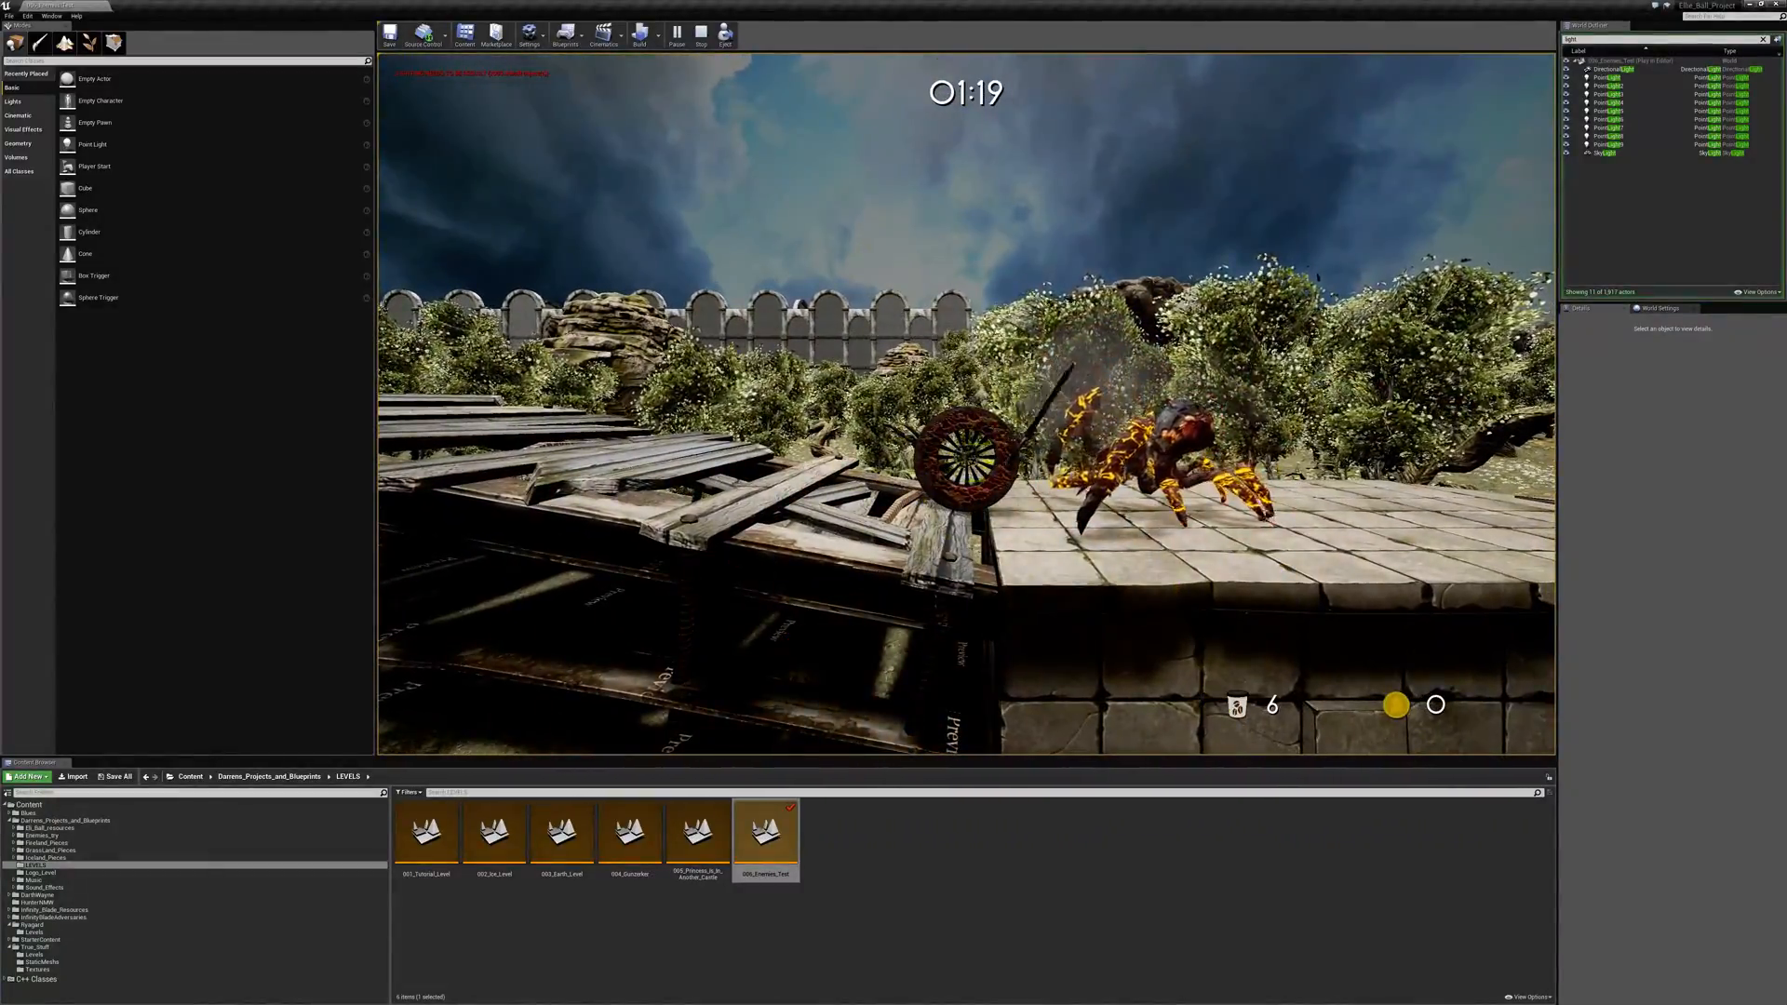
pyautogui.press('d')
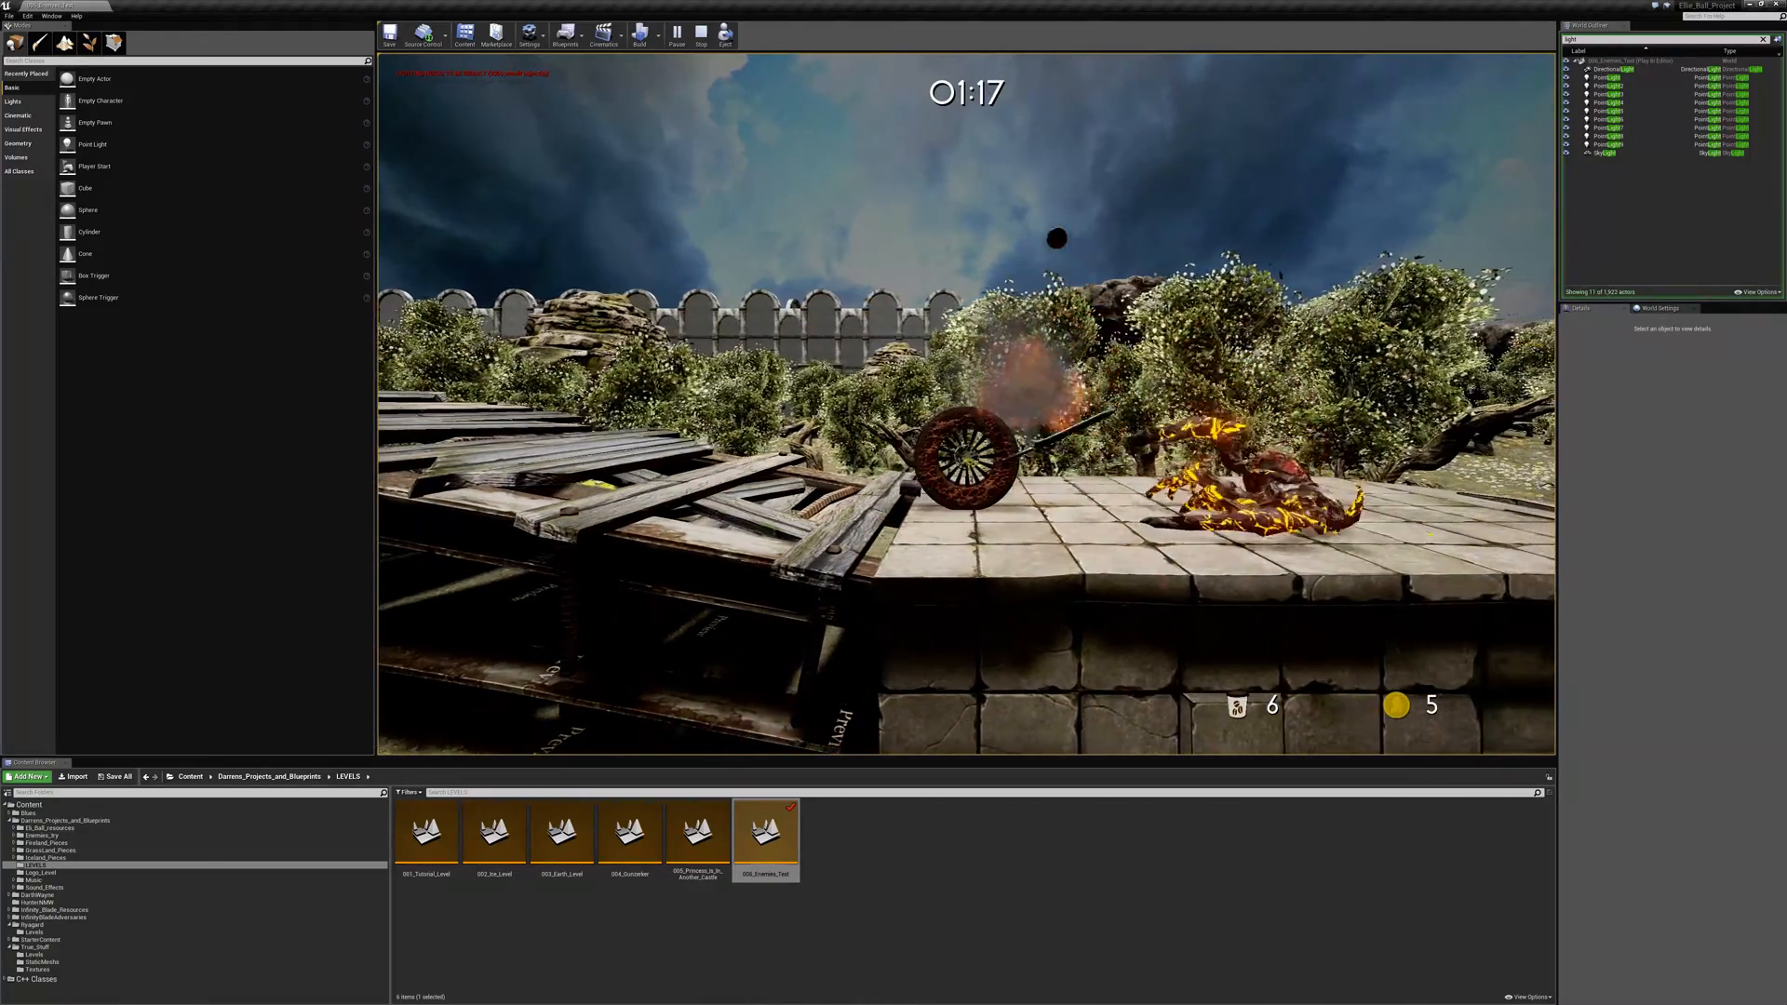
pyautogui.press('a')
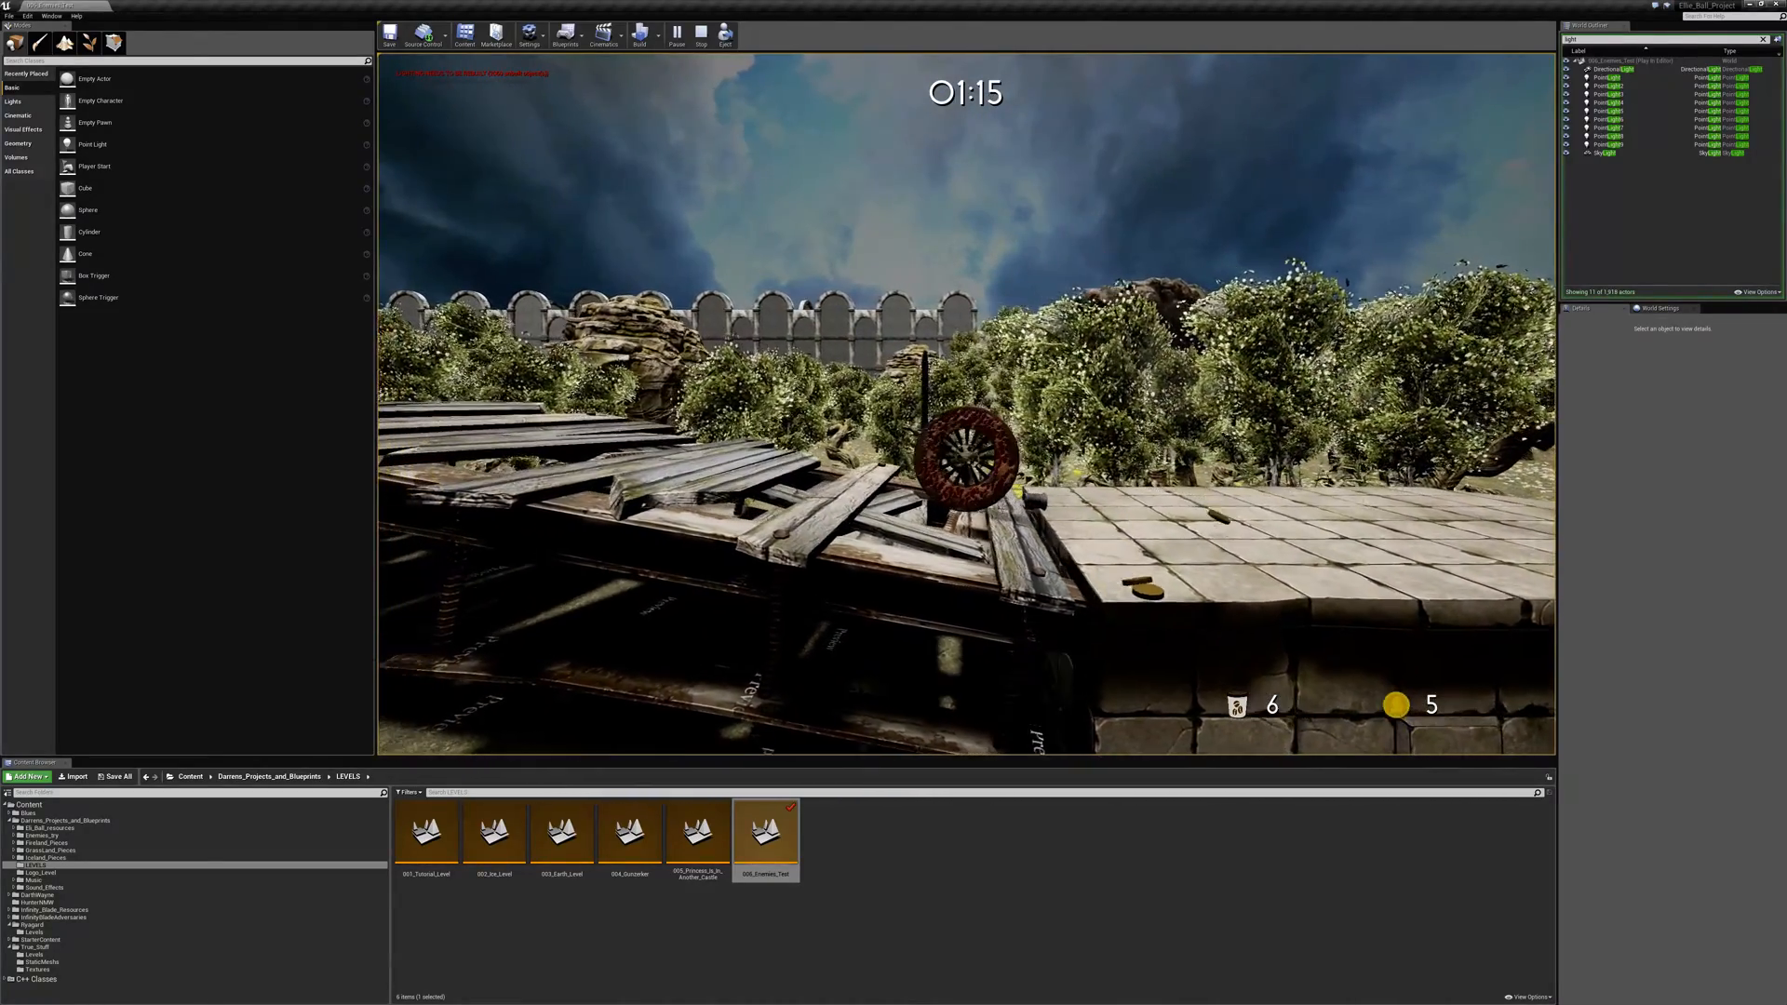
pyautogui.press('d')
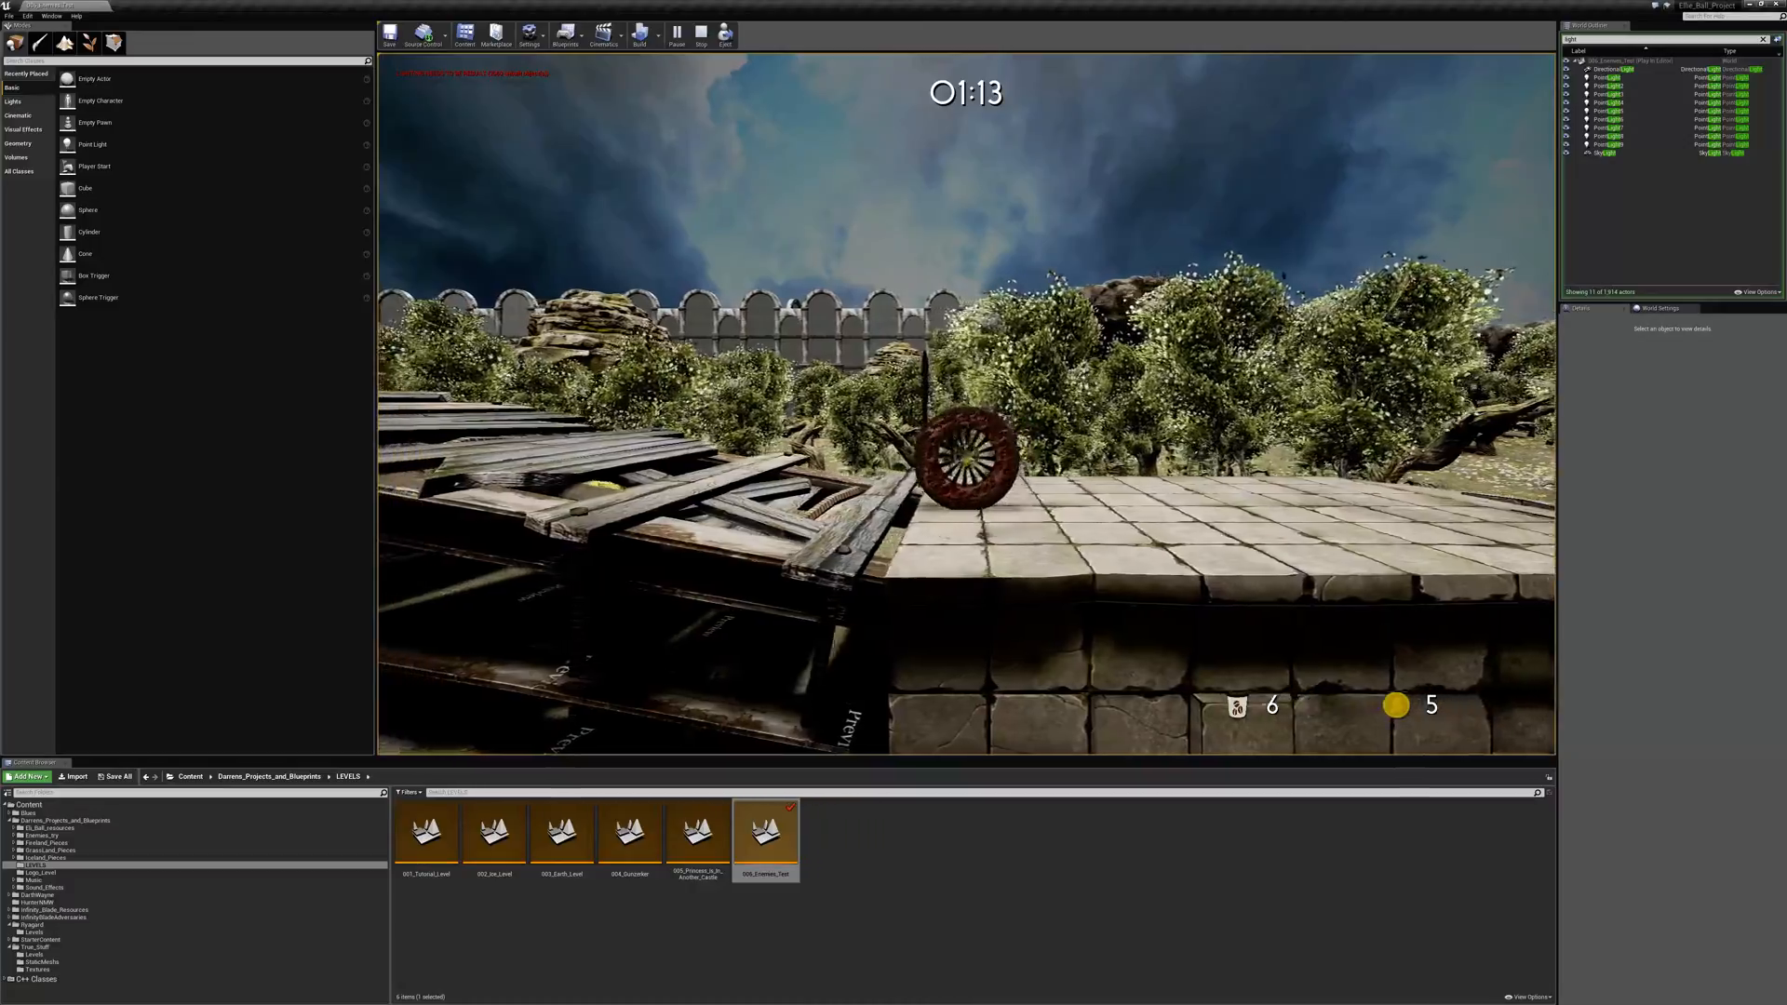
# - Jump onto the wooden plank walkway, fight the dark spider there, and continue to the far stone platform
pyautogui.press('a')
pyautogui.press('space')
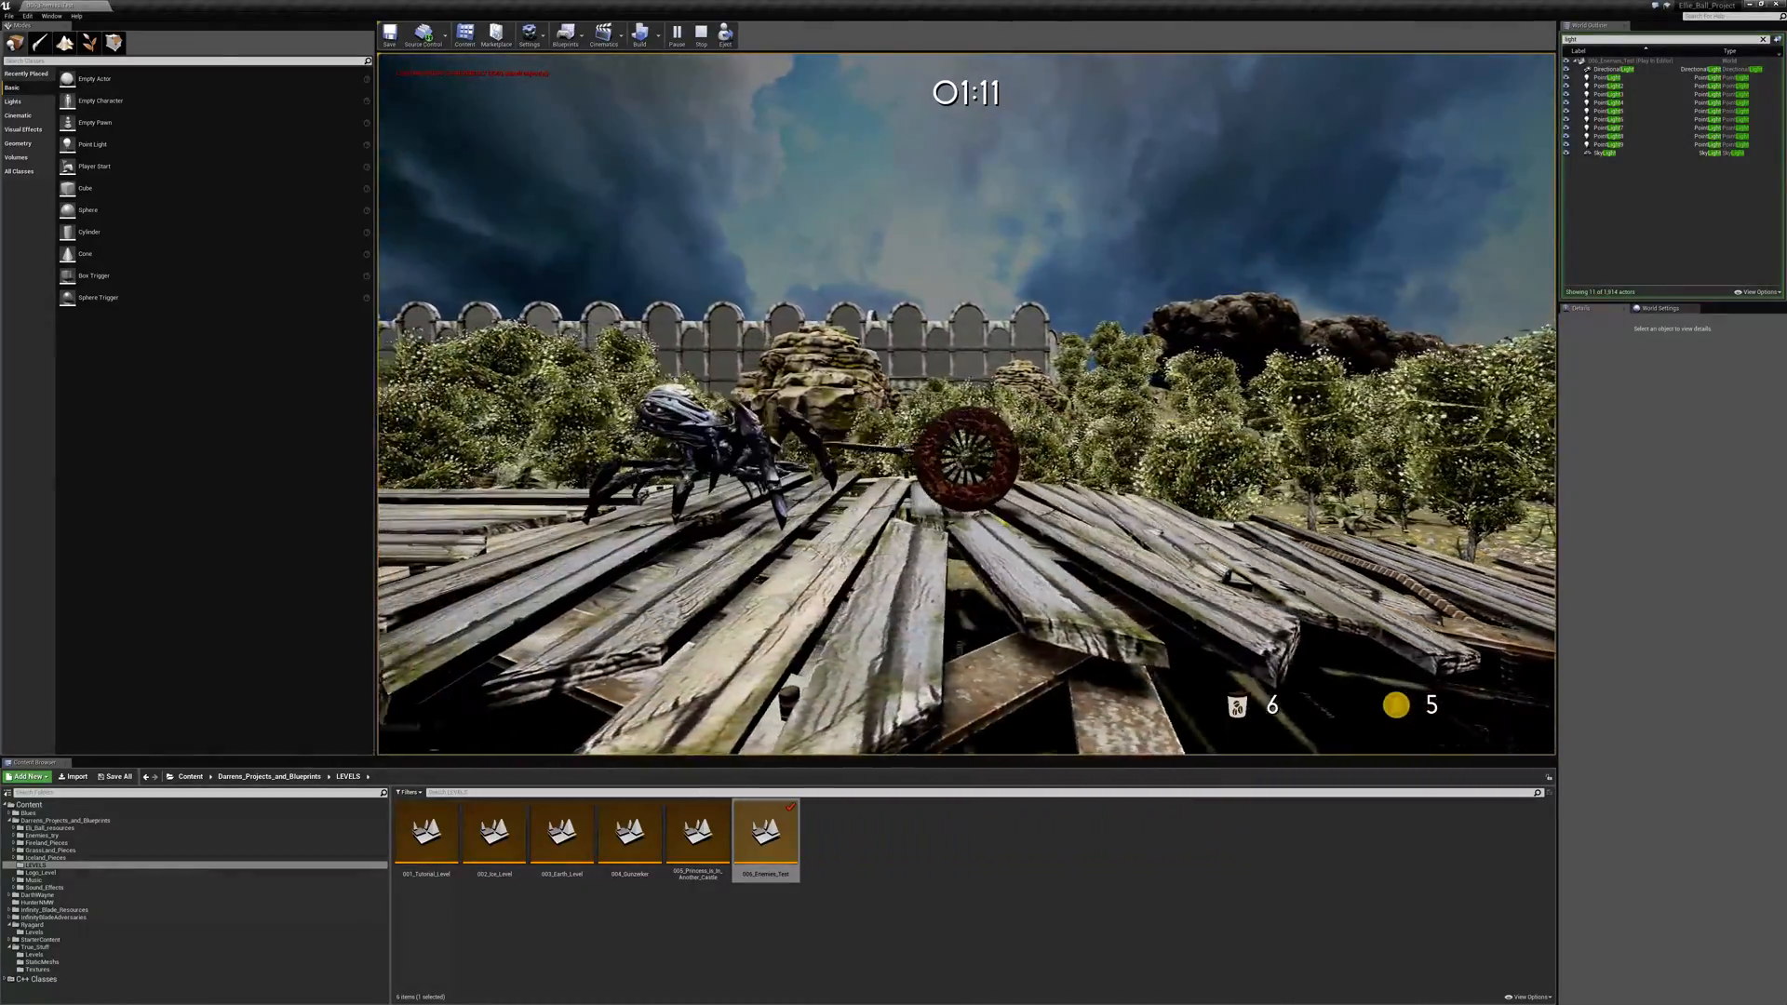
pyautogui.press('space')
pyautogui.press('a')
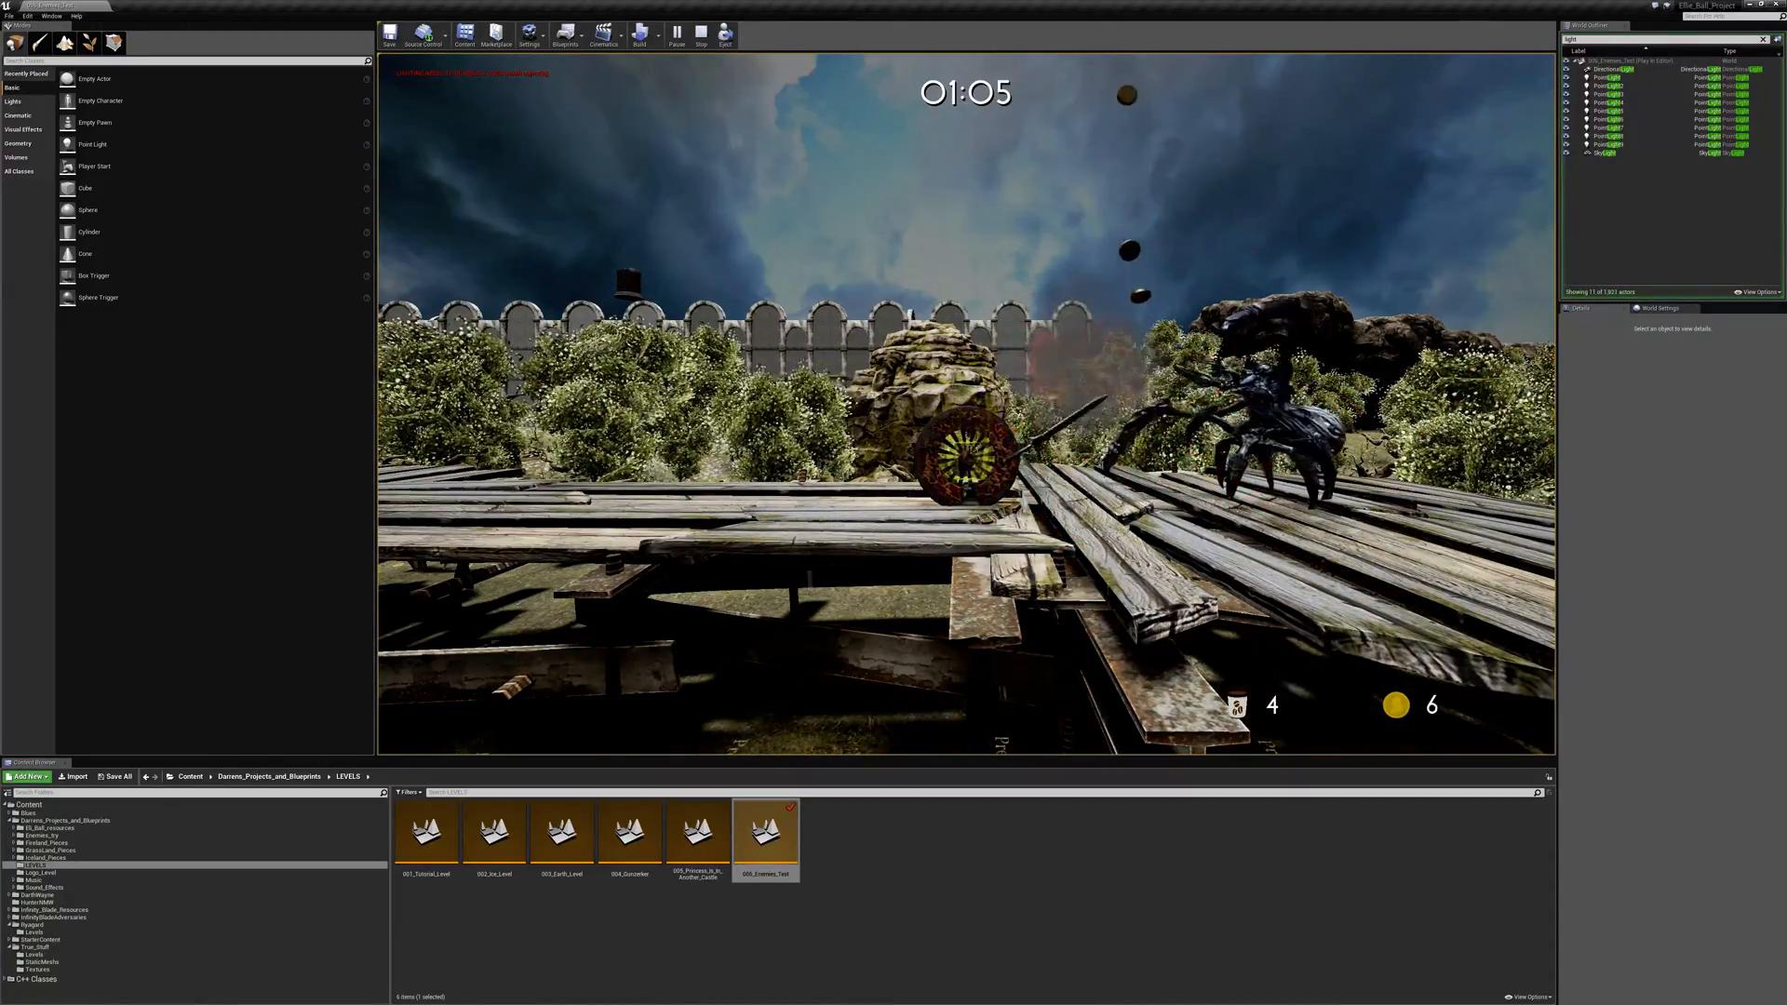
pyautogui.press('a')
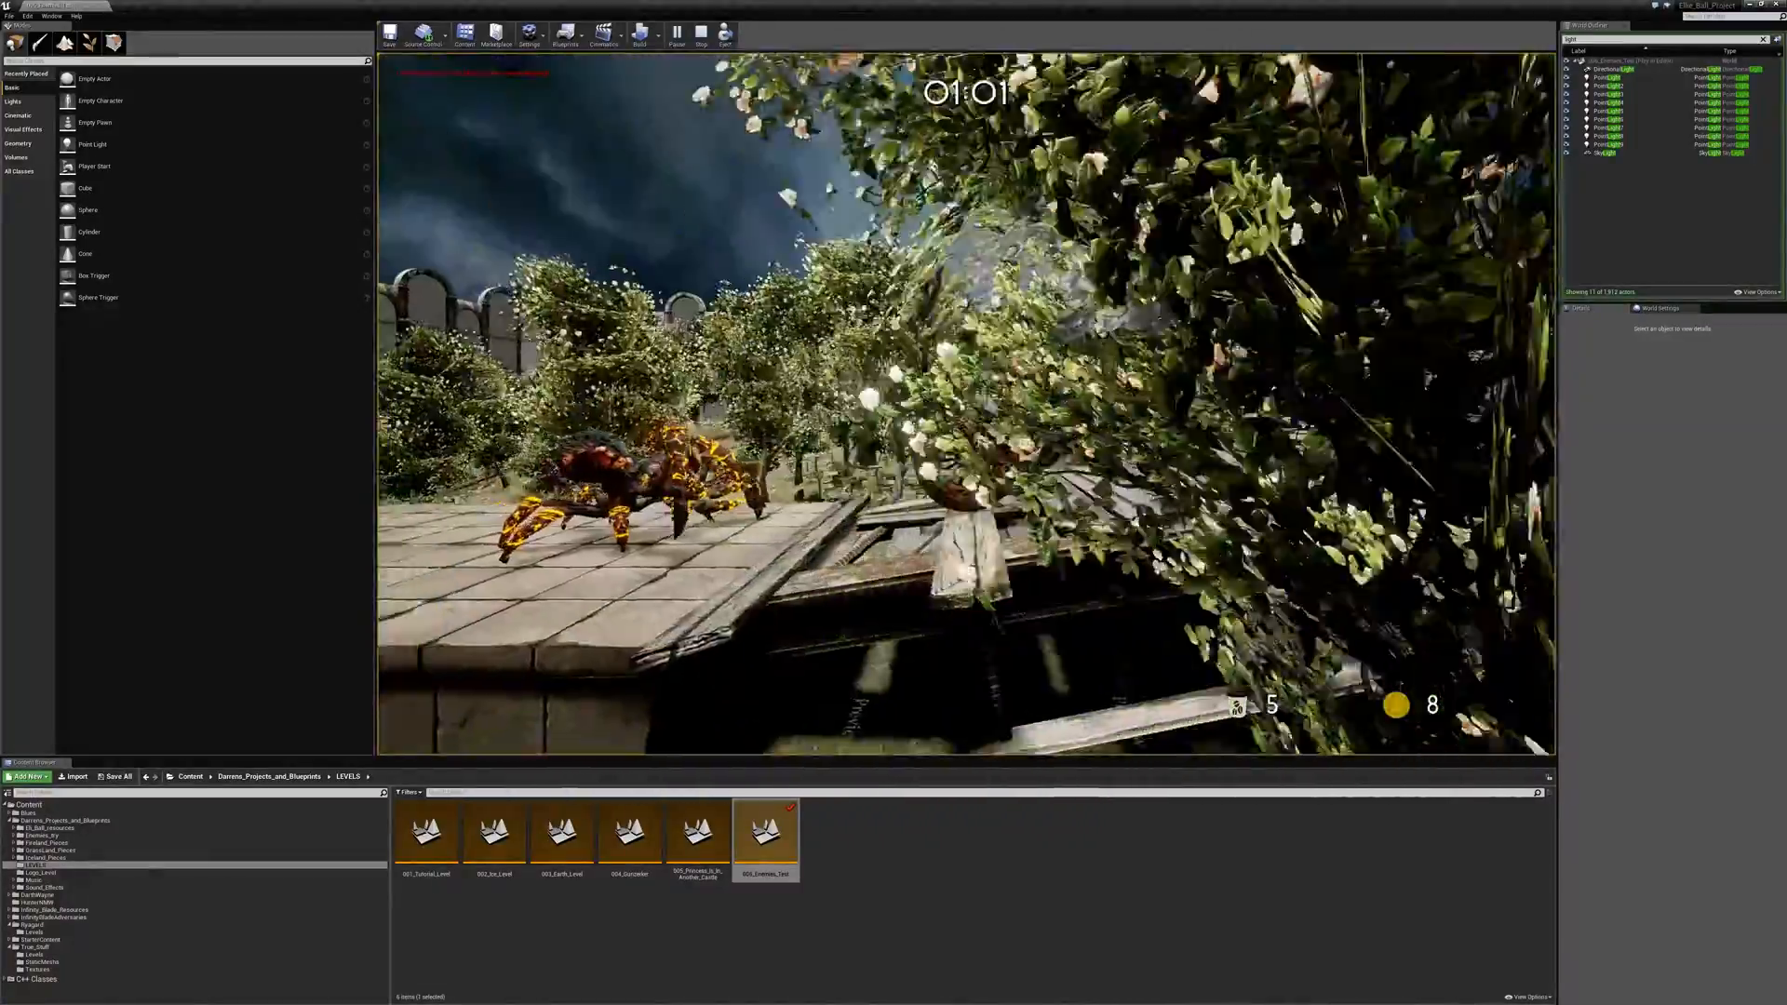
# - Test dodging the second fire spider by repeatedly jumping back and forth over it on the far stone platform
pyautogui.press('space')
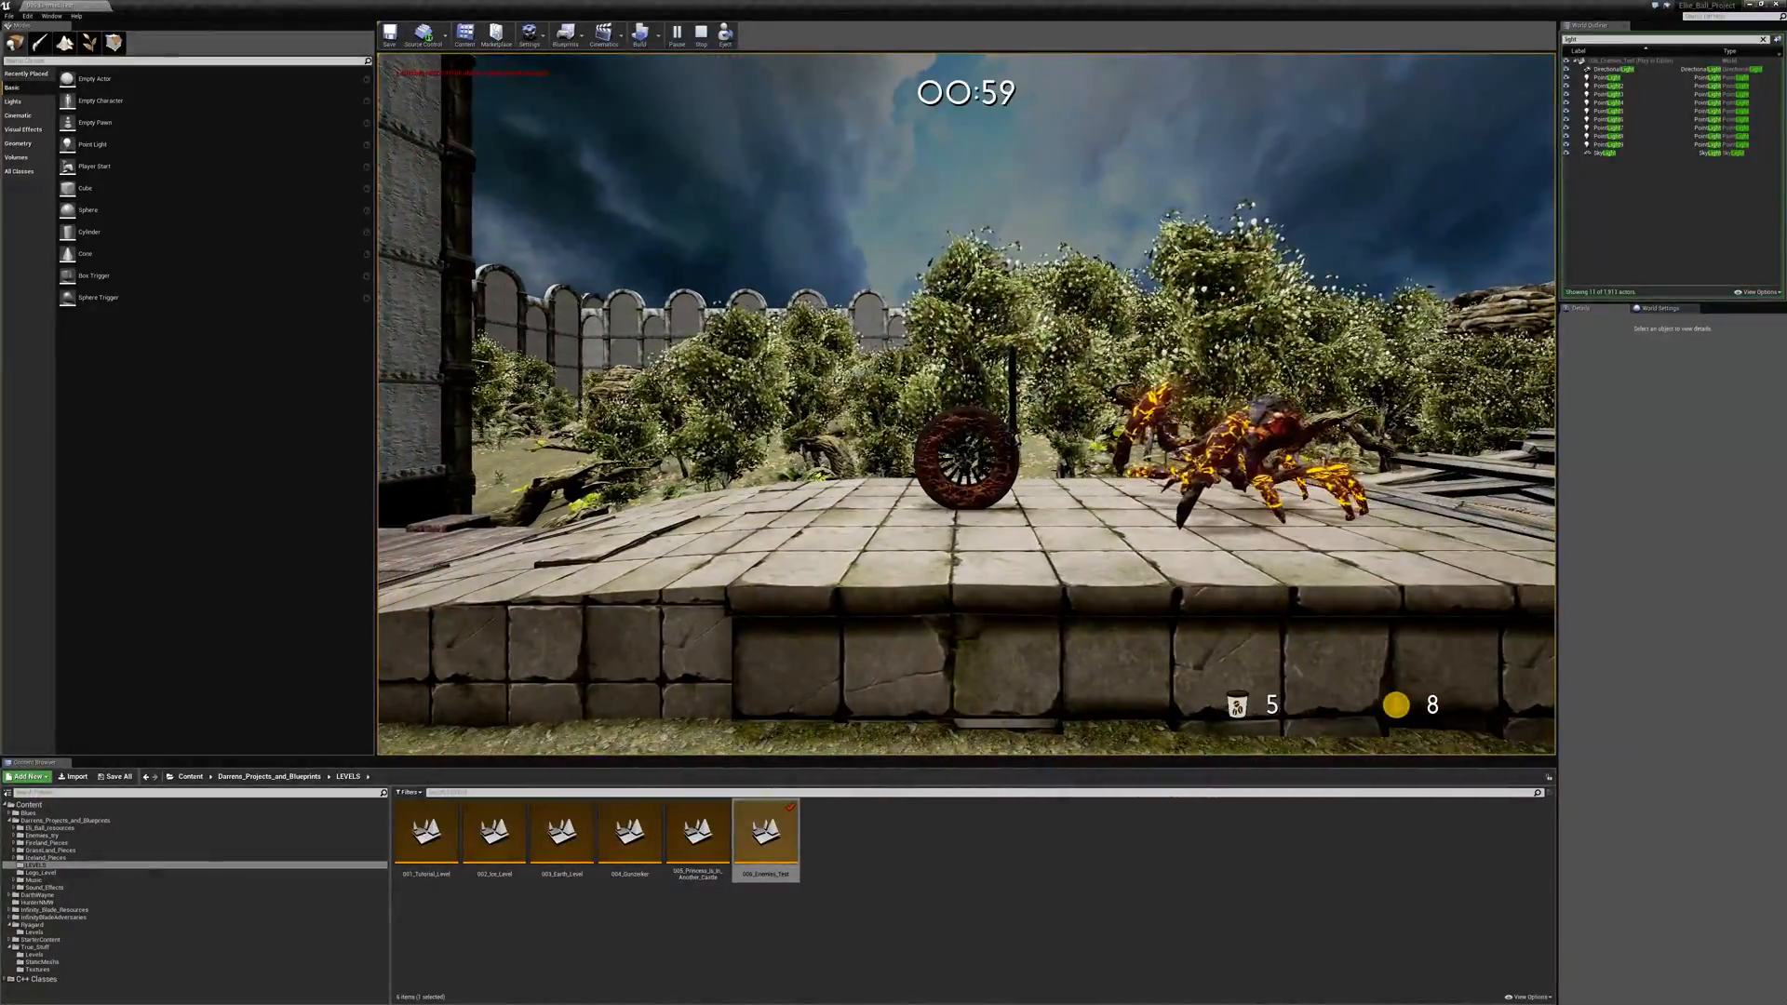
pyautogui.press('space')
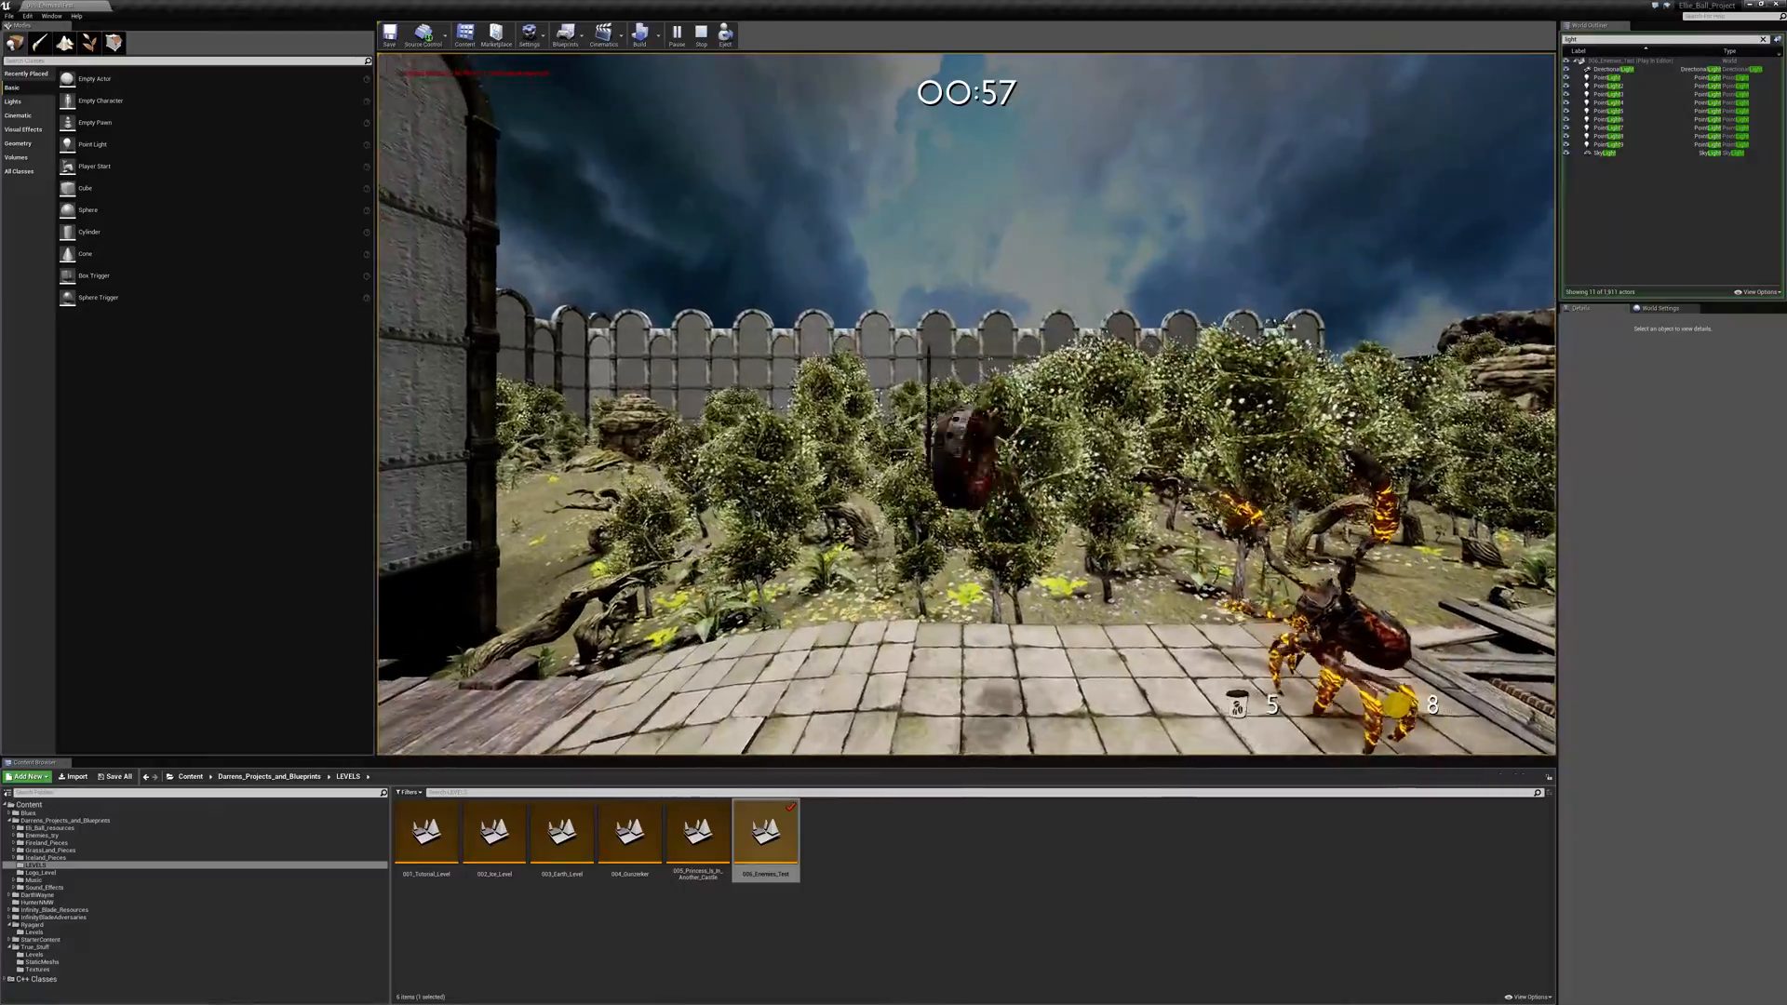
pyautogui.press('d')
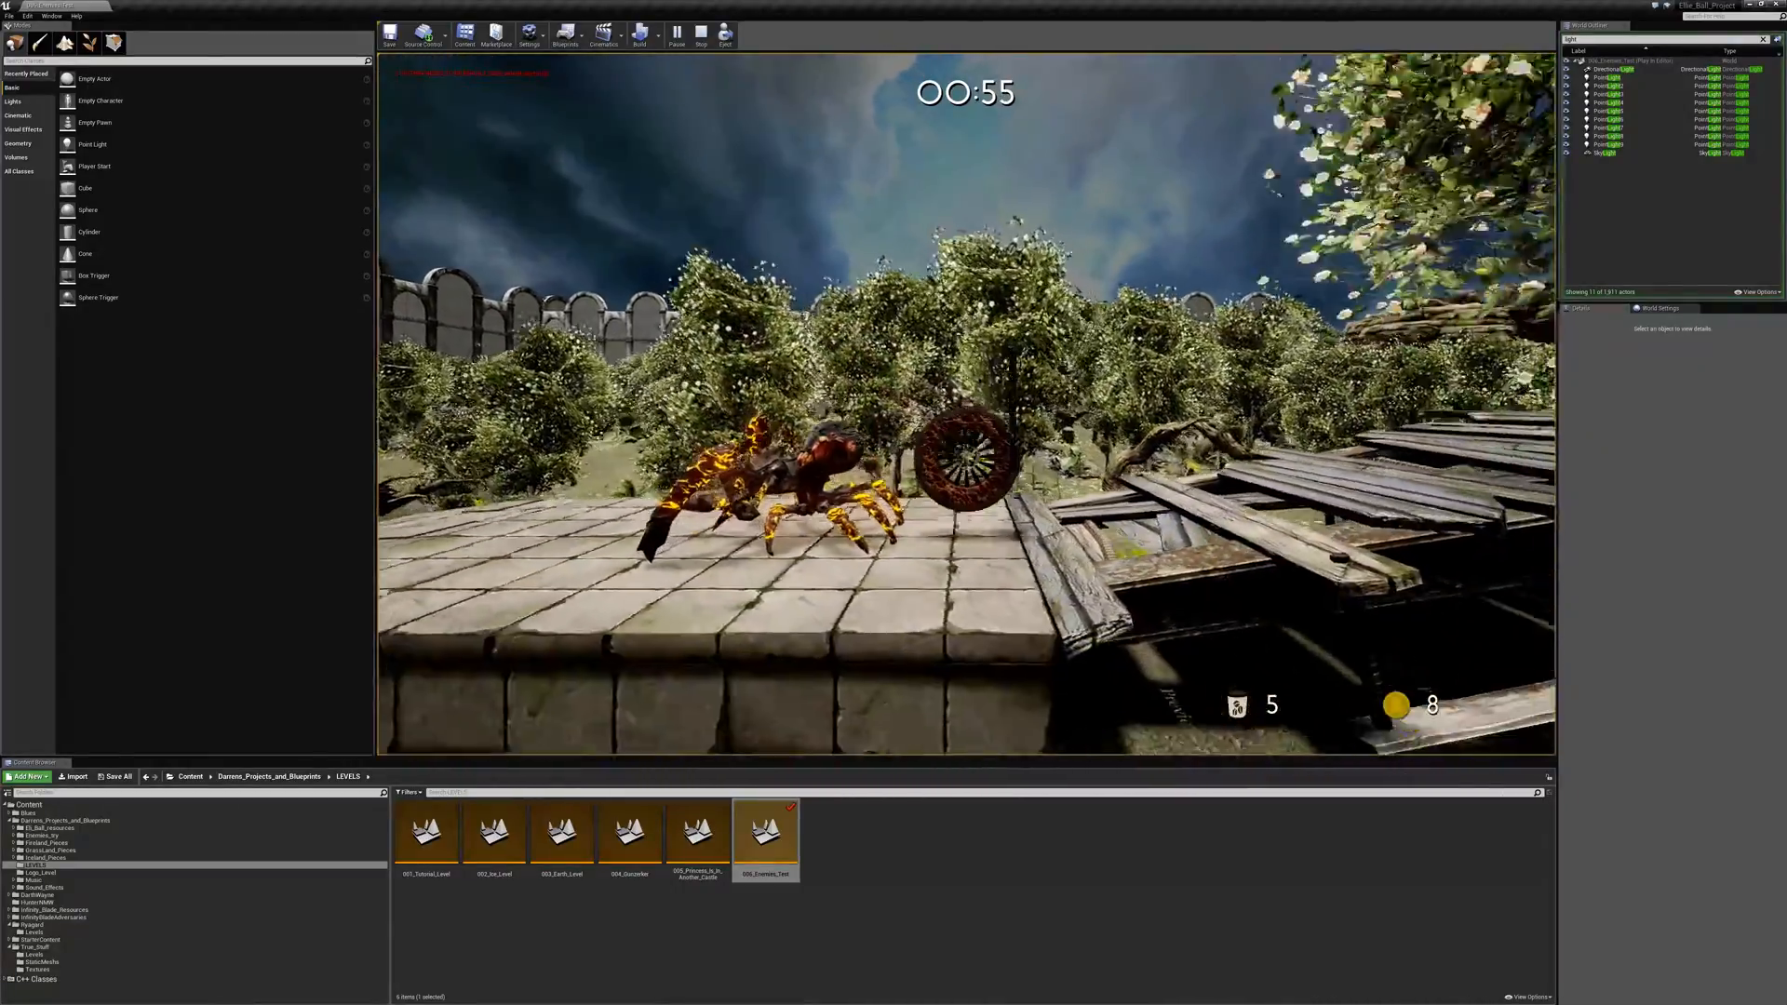
pyautogui.press('space')
pyautogui.press('a')
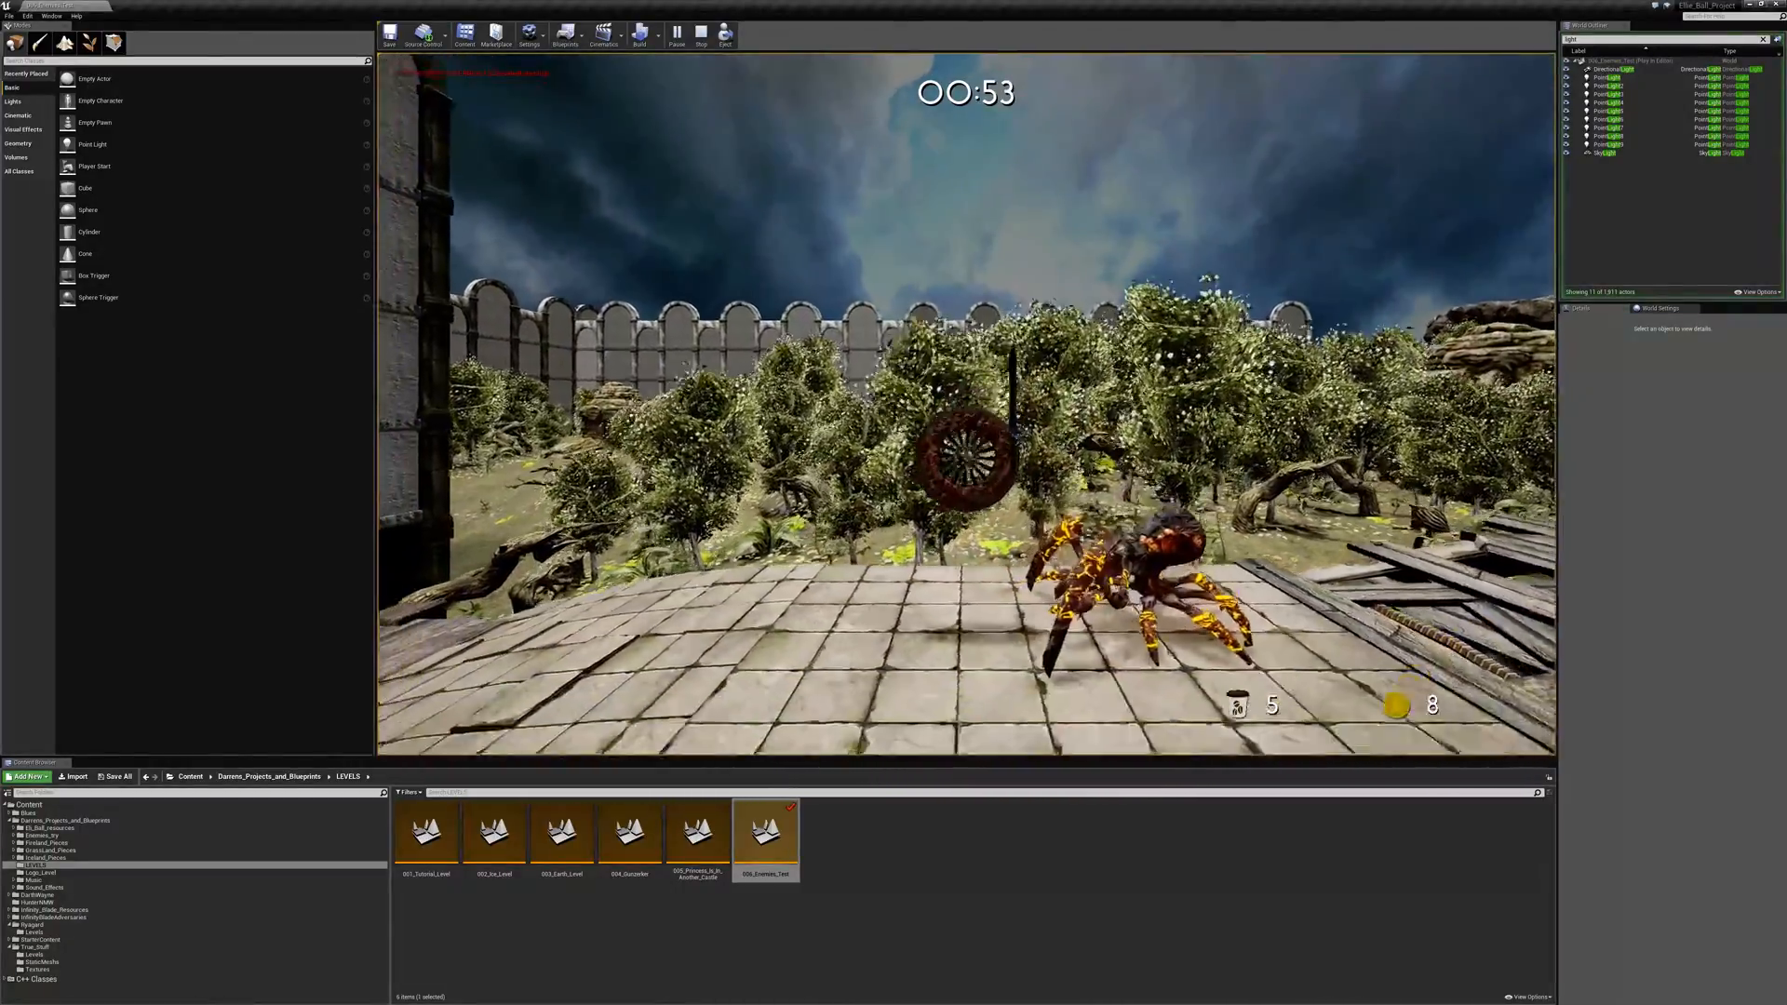
pyautogui.press('space')
pyautogui.press('d')
pyautogui.press('space')
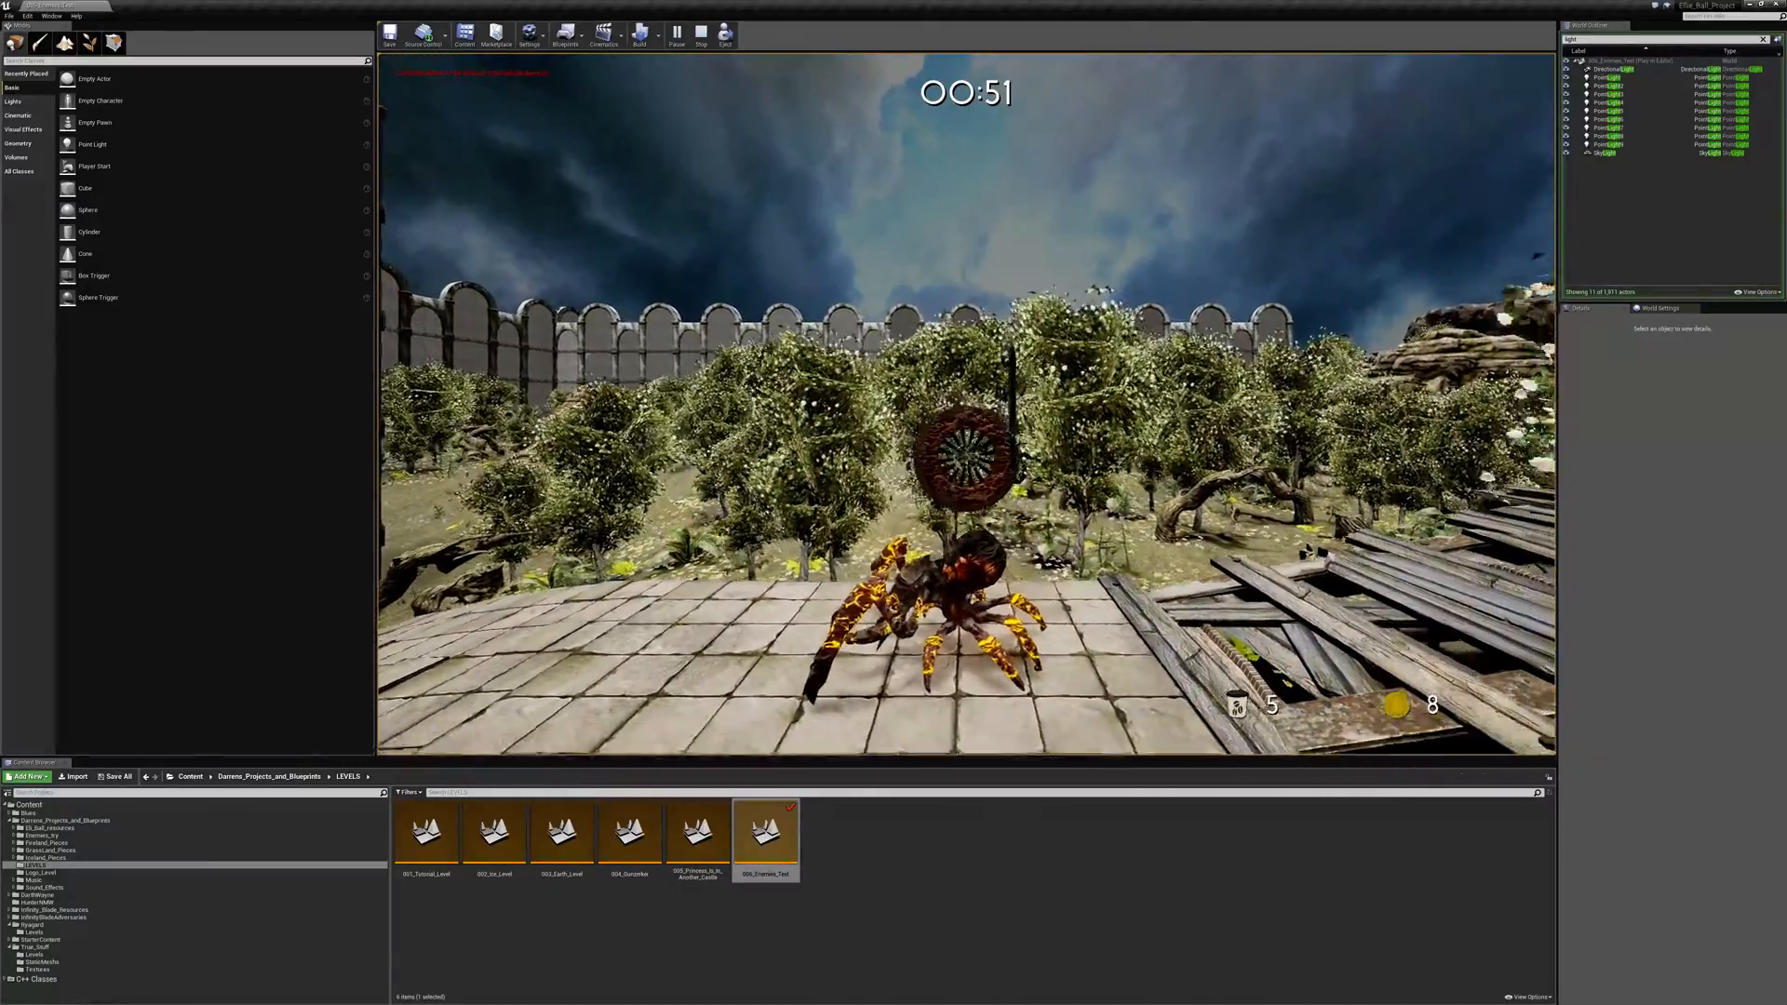
pyautogui.press('a')
pyautogui.press('space')
pyautogui.press('d')
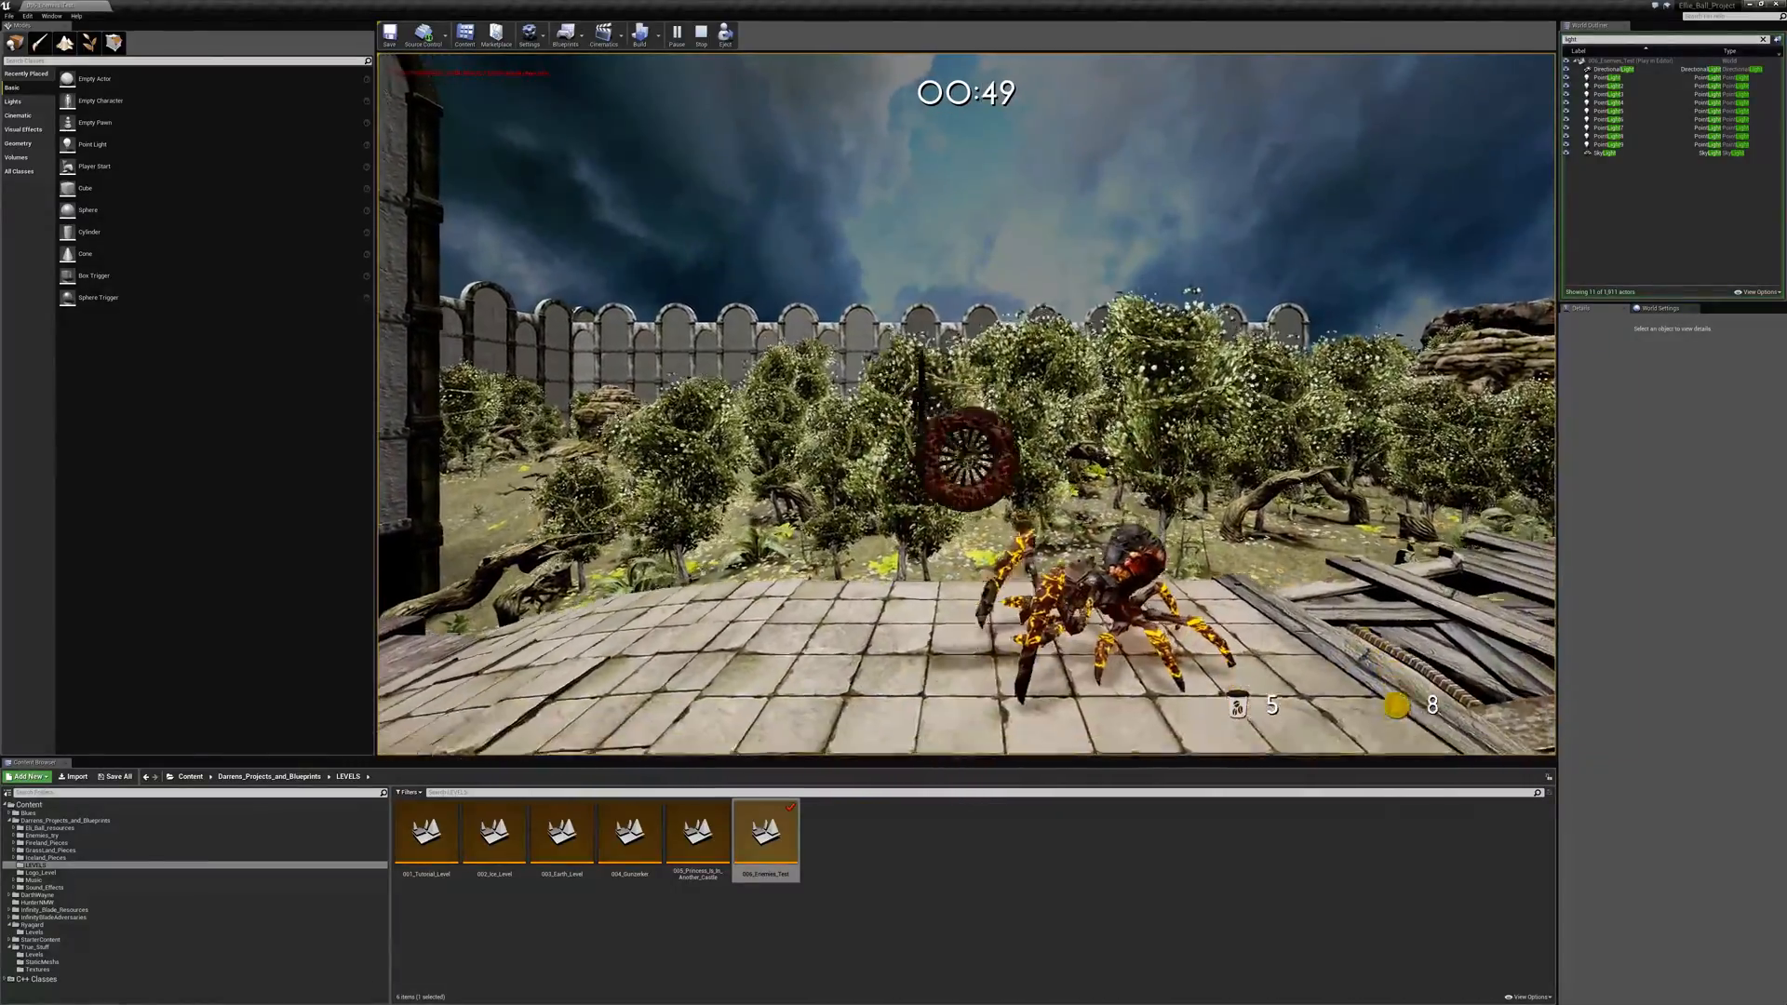
pyautogui.press('a')
pyautogui.press('d')
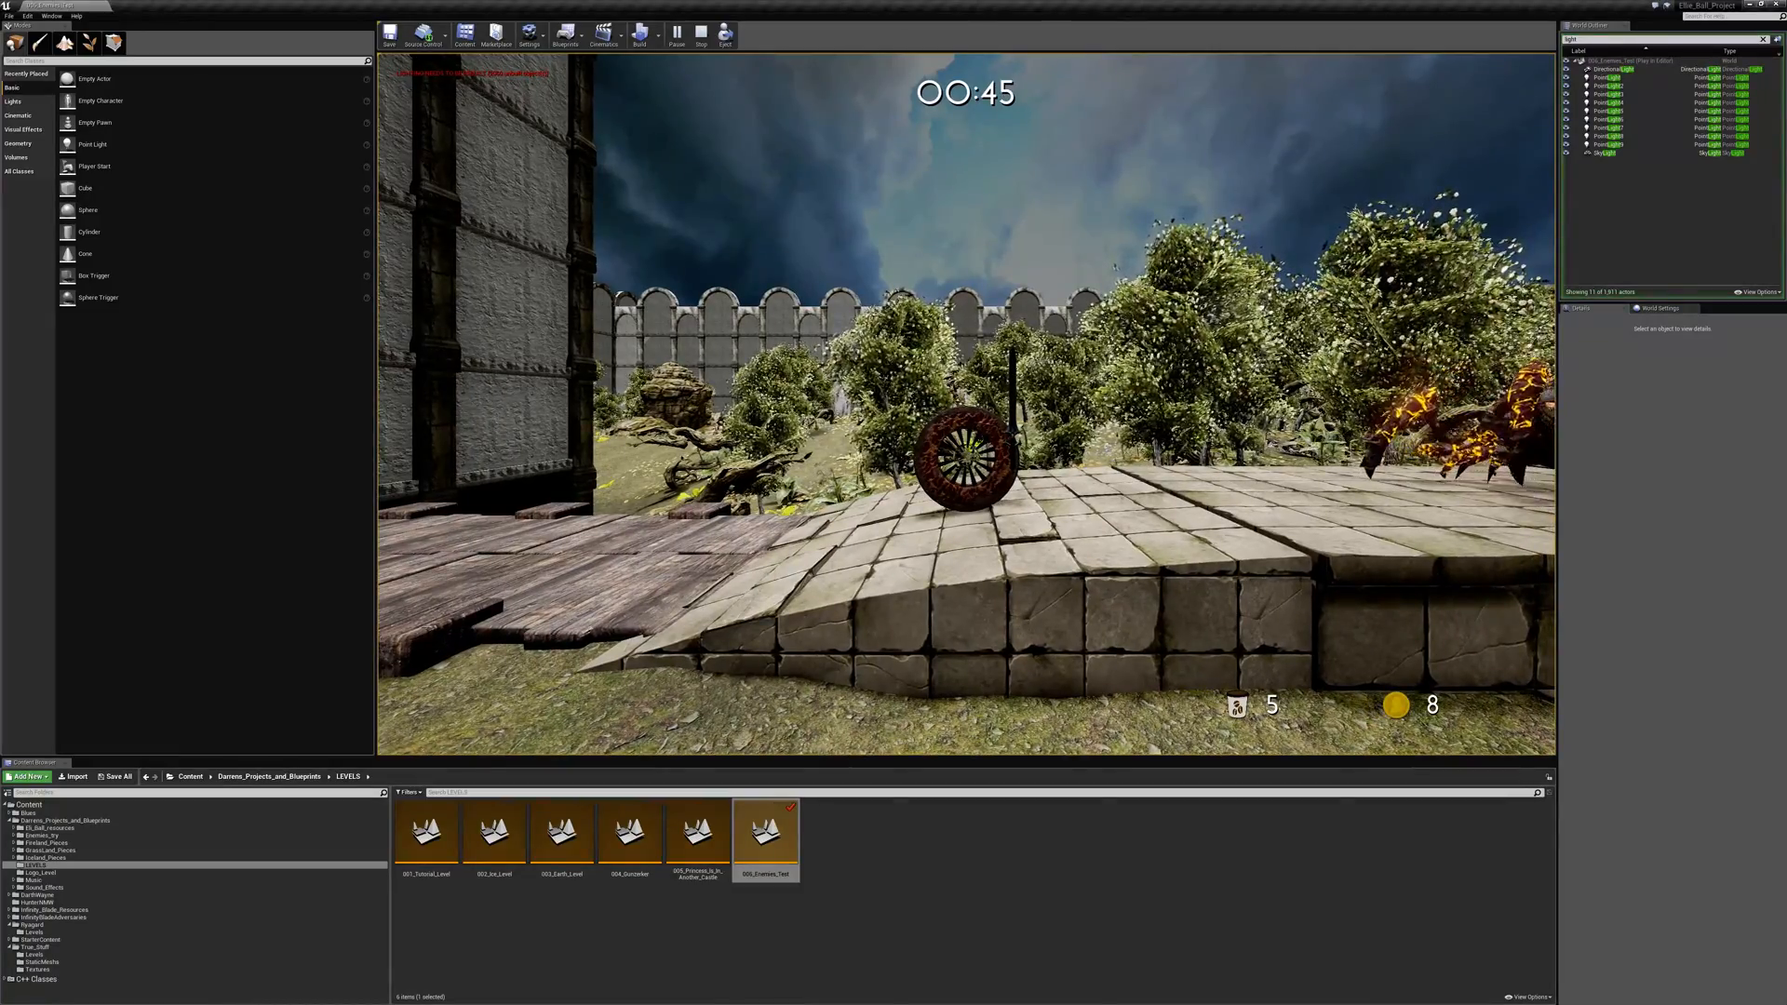
# - Return up the stone ramp and attack the second fire spider with the sword, crossing back toward the castle wall
pyautogui.press('d')
pyautogui.press('w')
pyautogui.press('space')
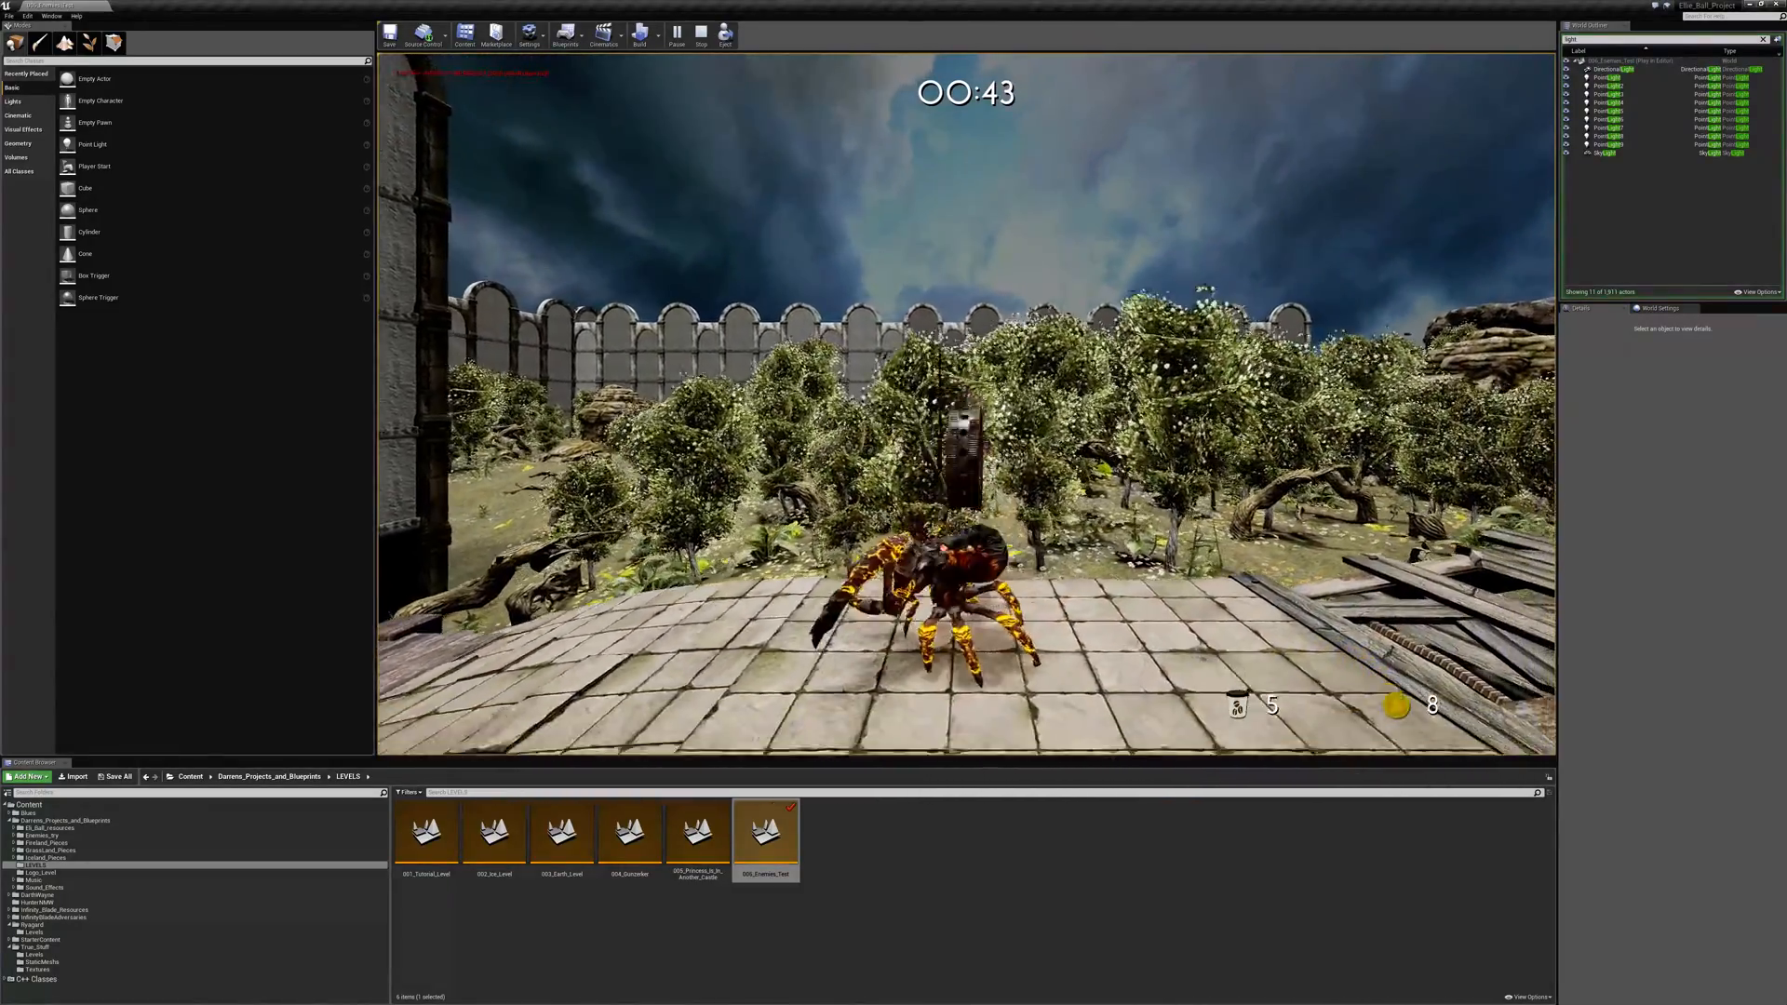
pyautogui.press('d')
pyautogui.press('a')
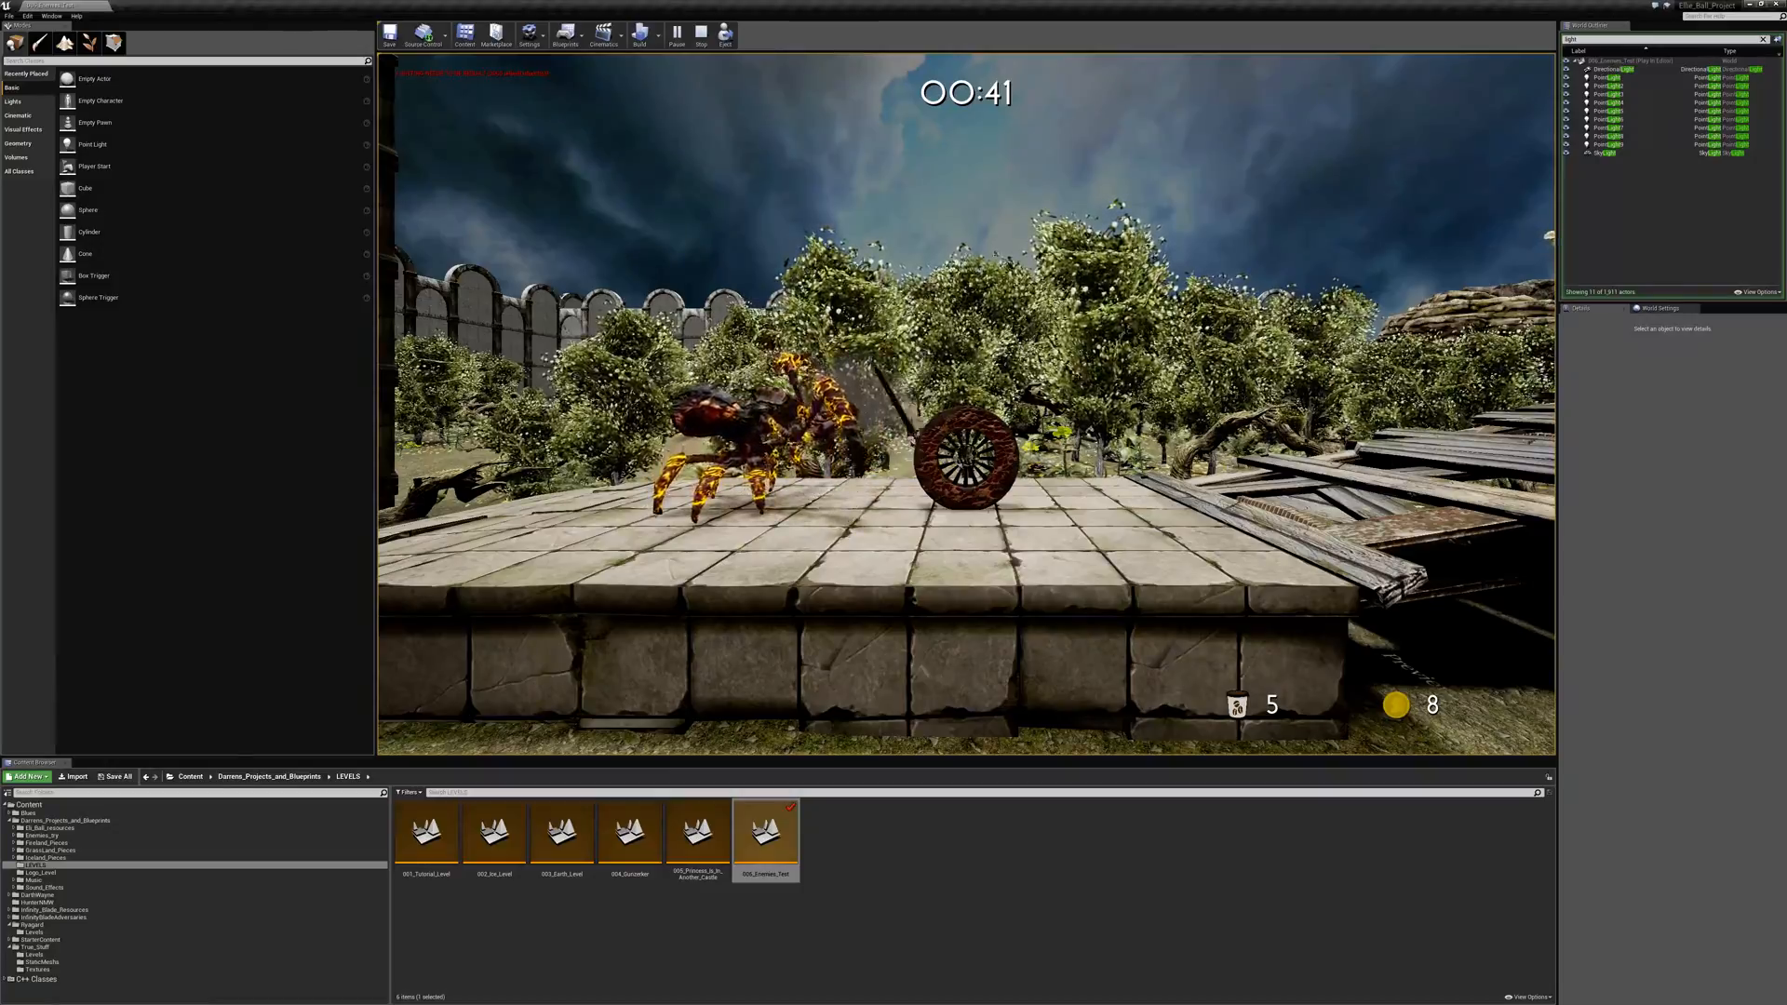
pyautogui.press('space')
pyautogui.press('a')
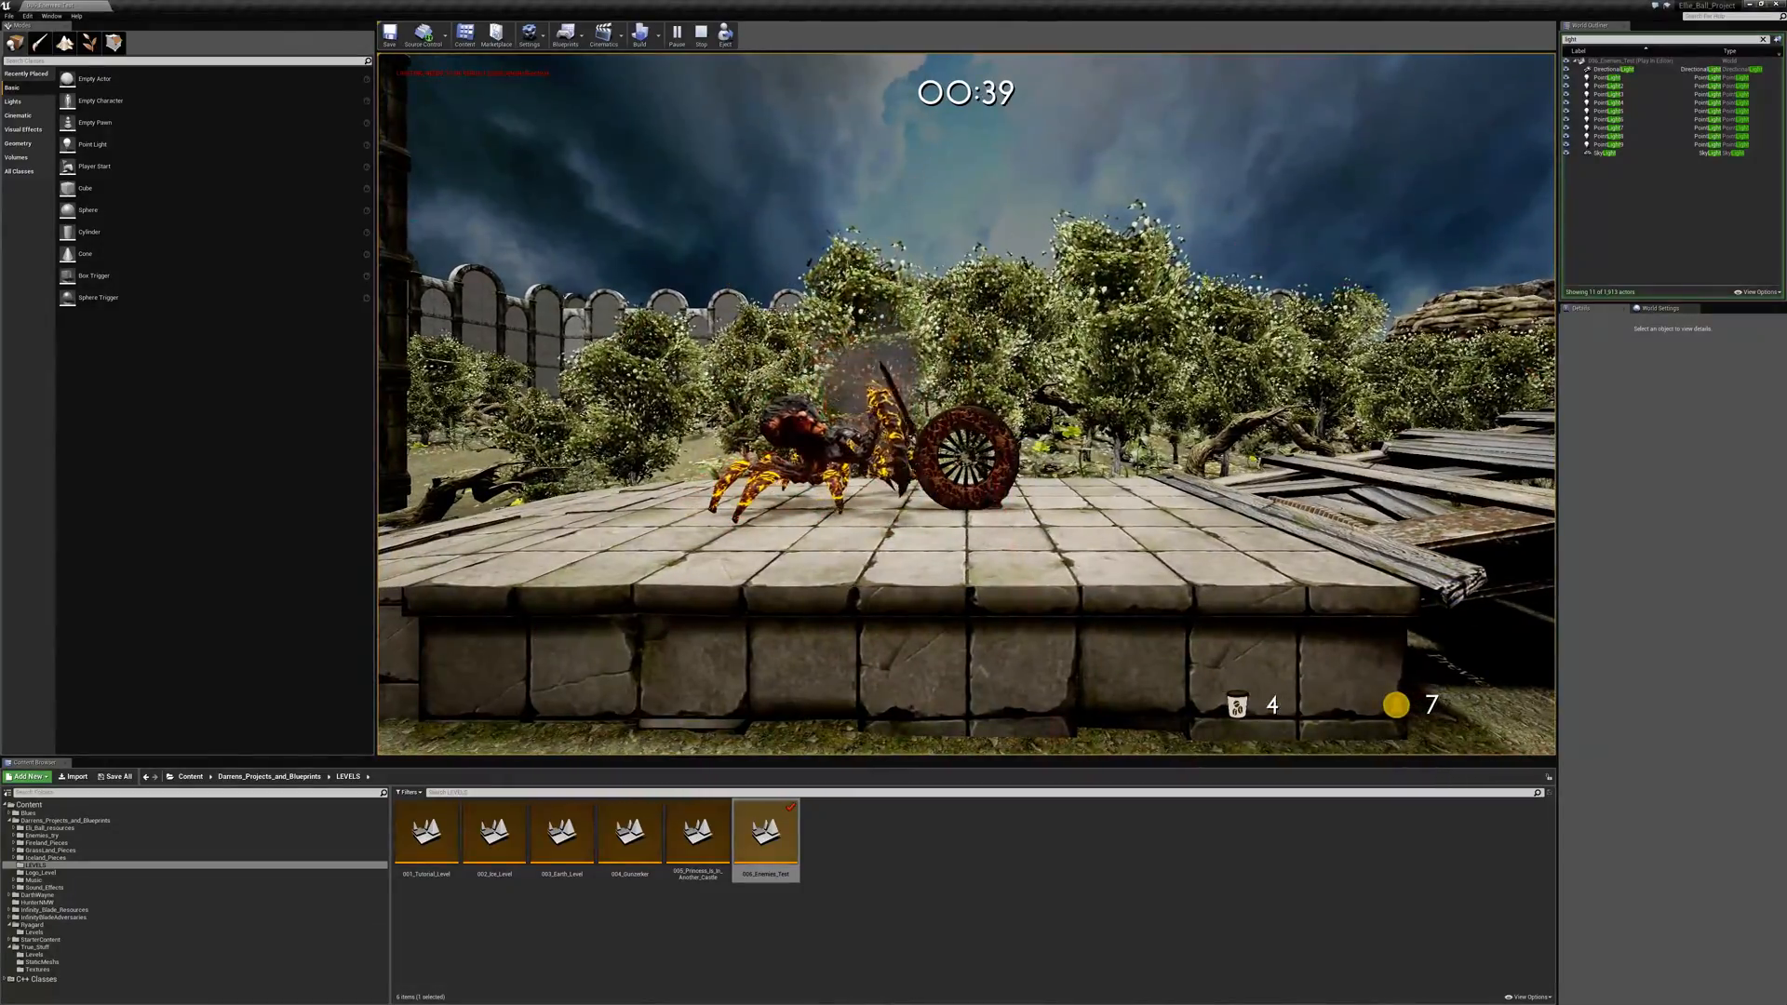
pyautogui.press('space')
pyautogui.press('a')
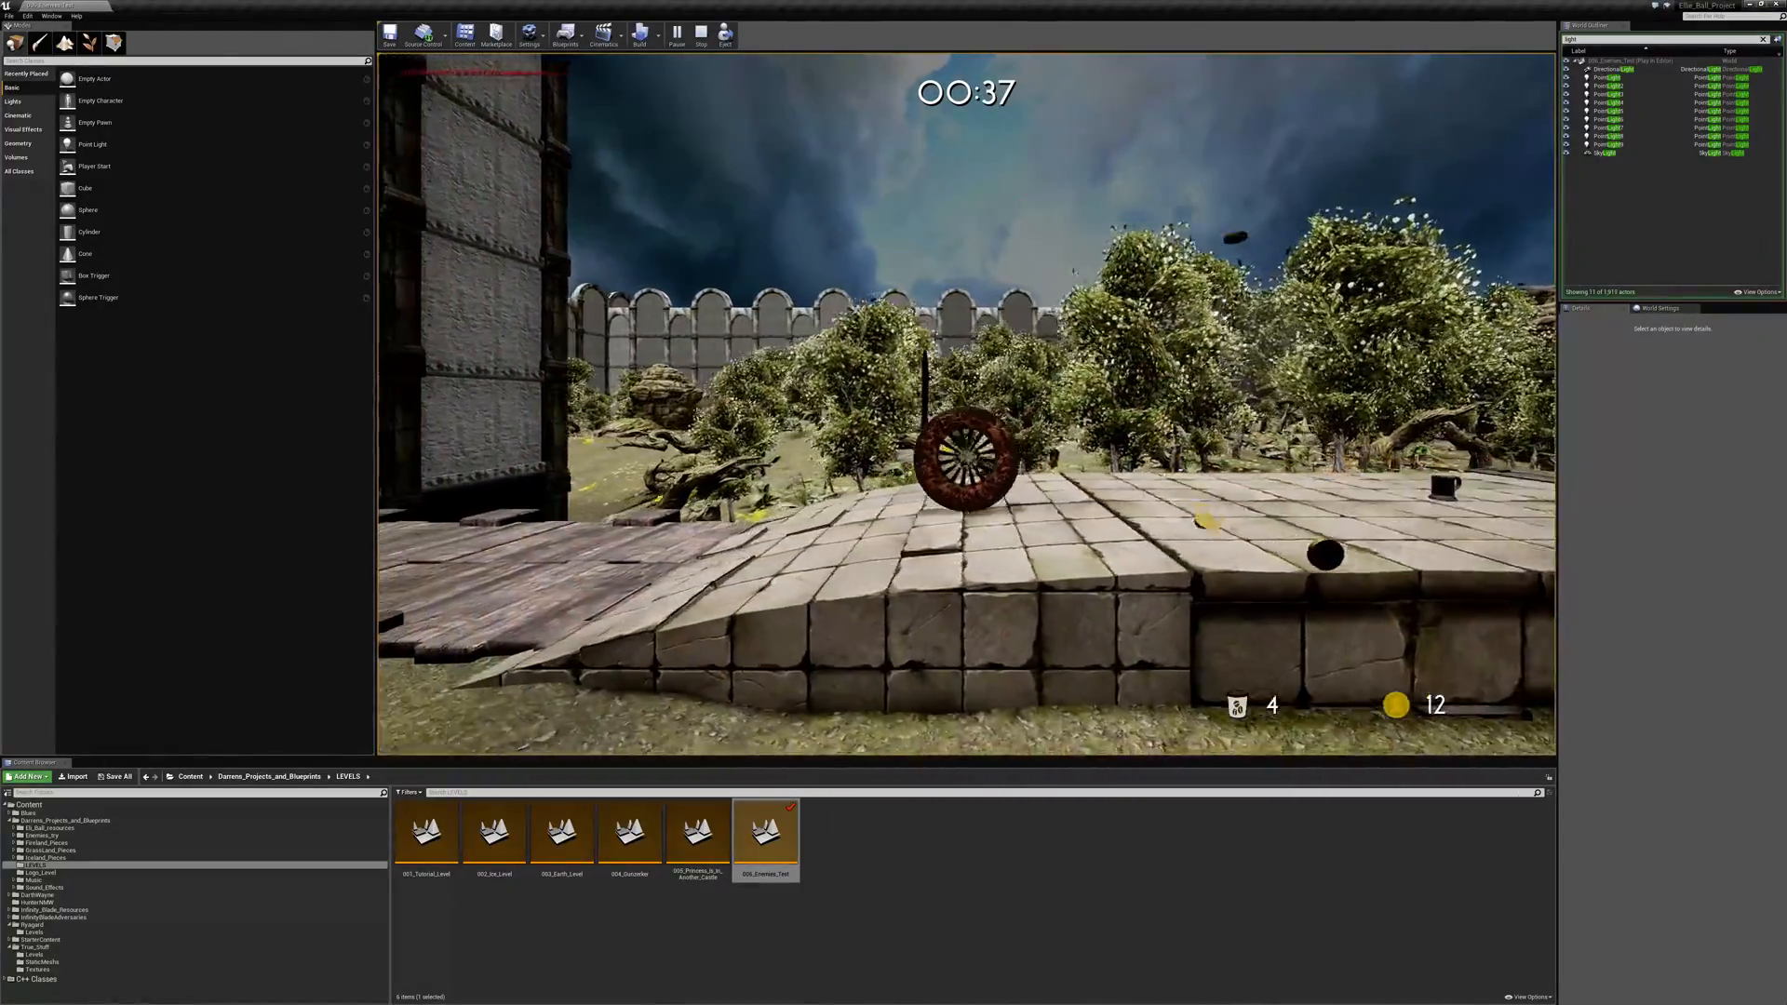
# - Take the ball over the wooden decking into the castle and fight the black spider under the web-covered canopy
pyautogui.press('a')
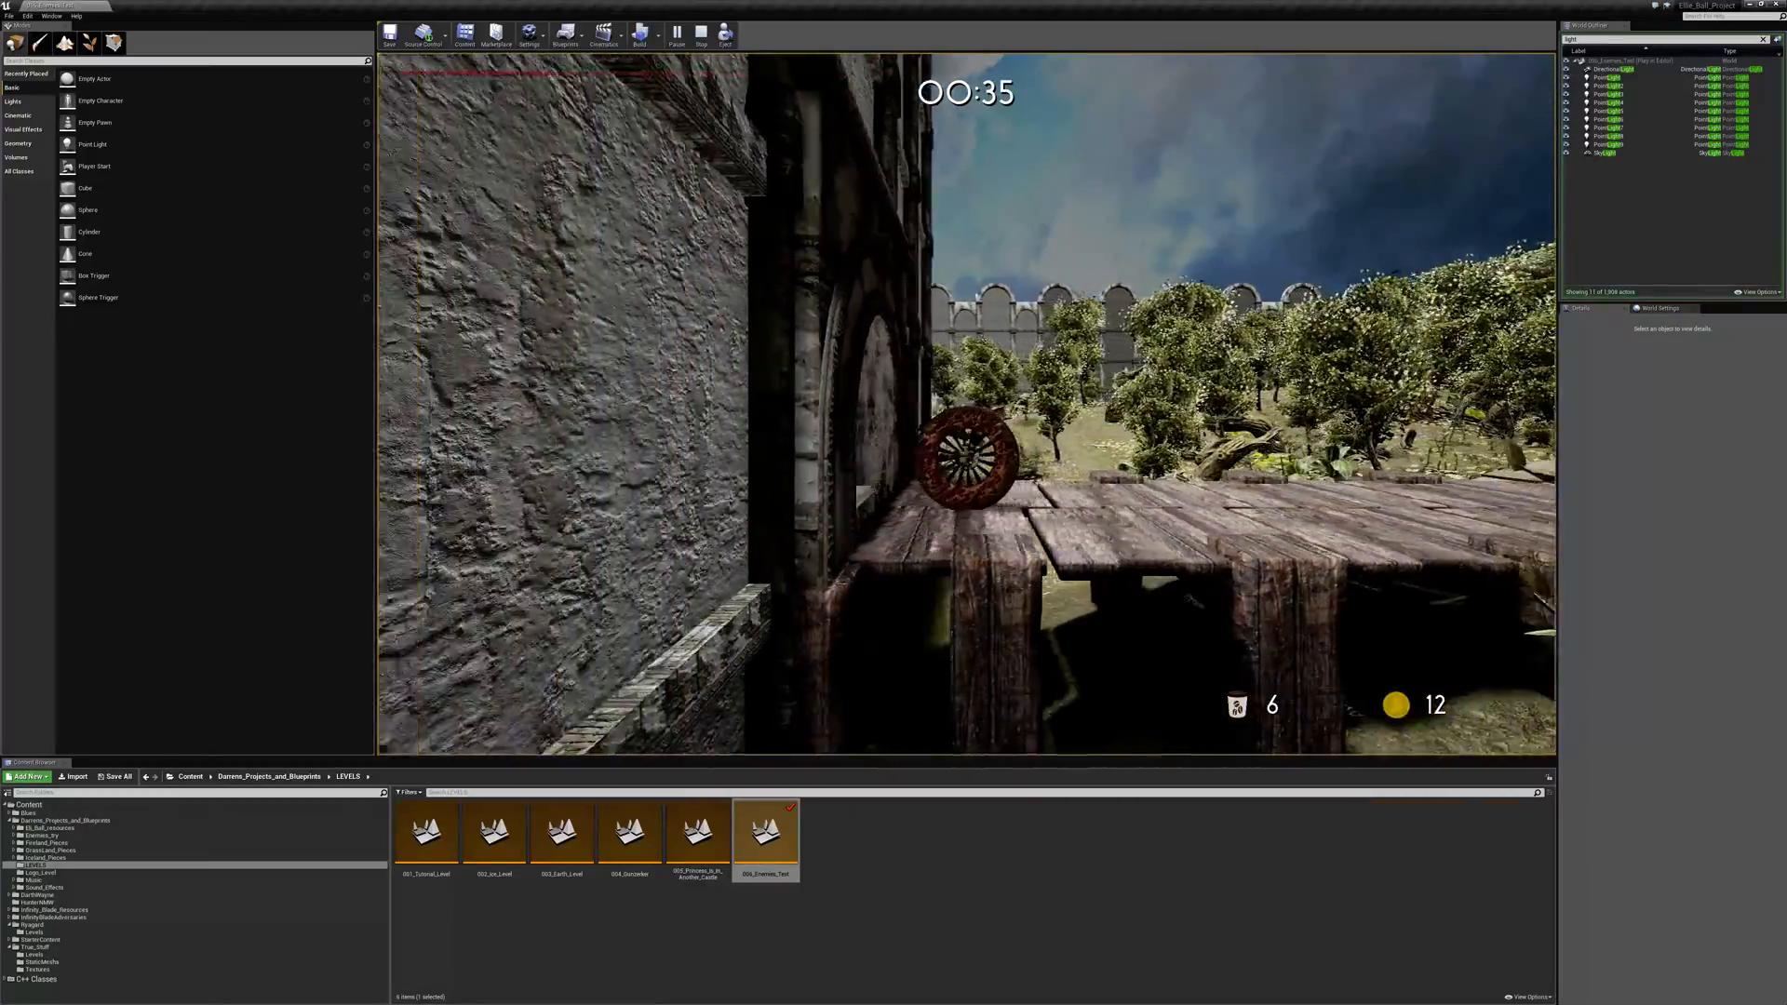
pyautogui.press('a')
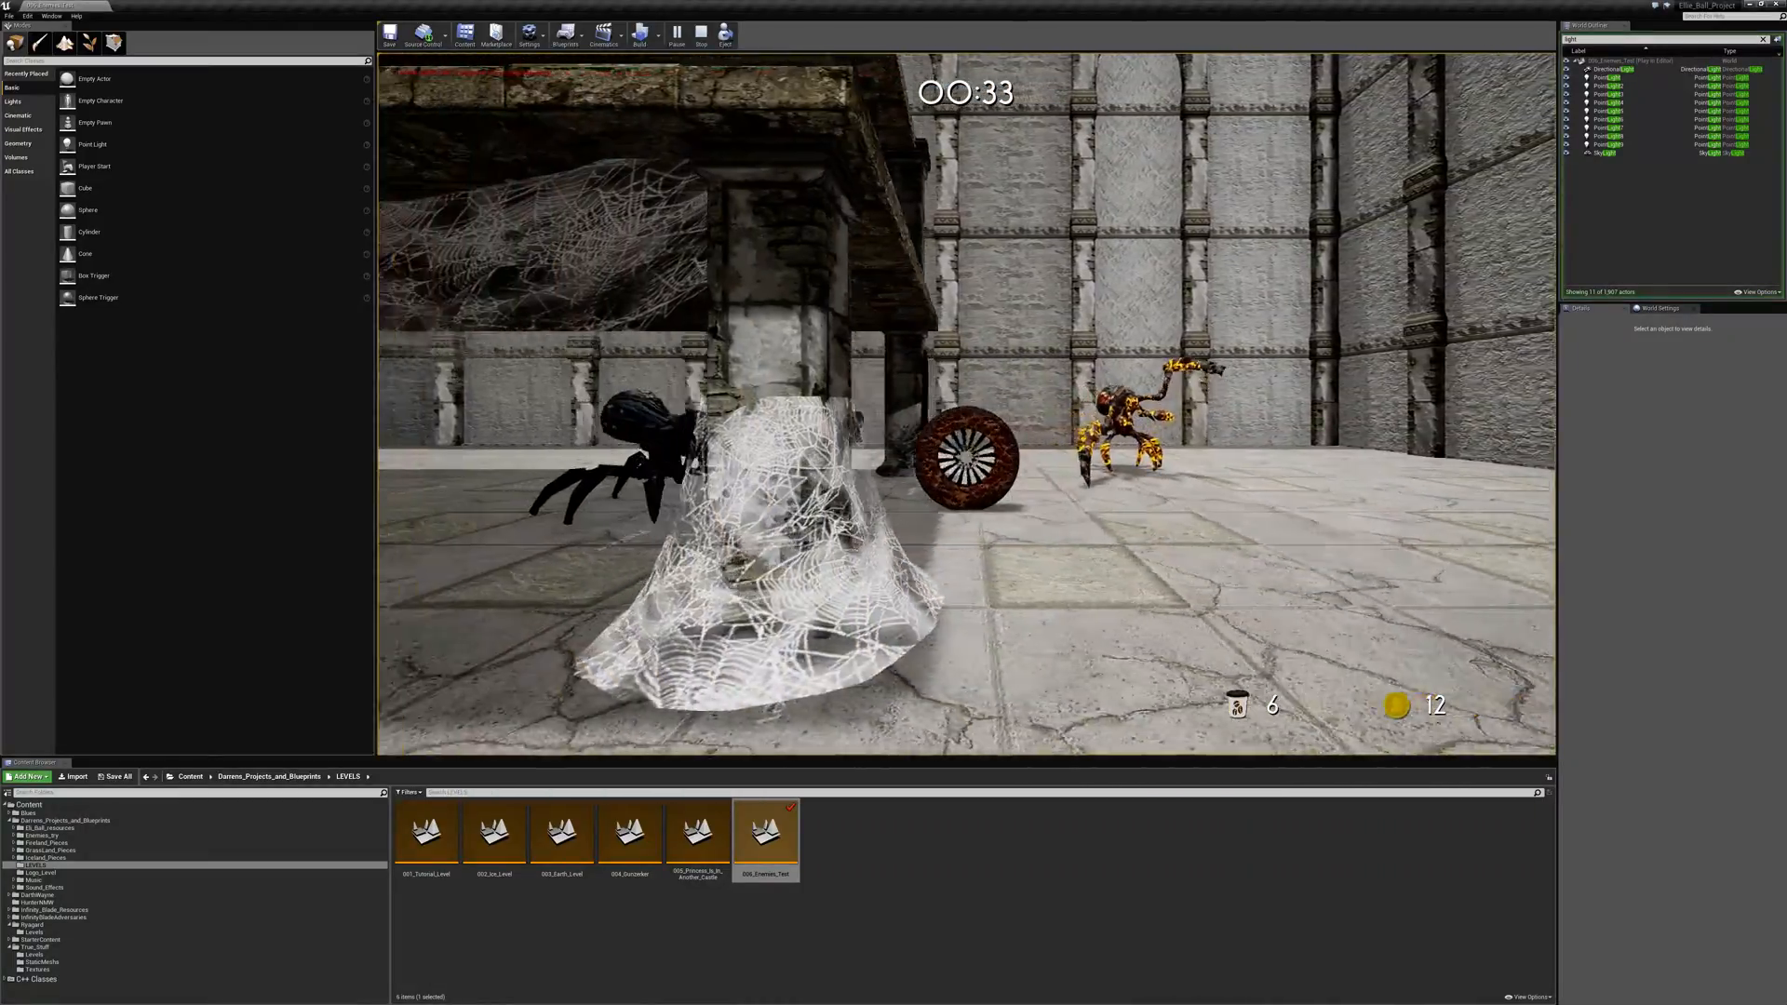
pyautogui.press('a')
pyautogui.press('space')
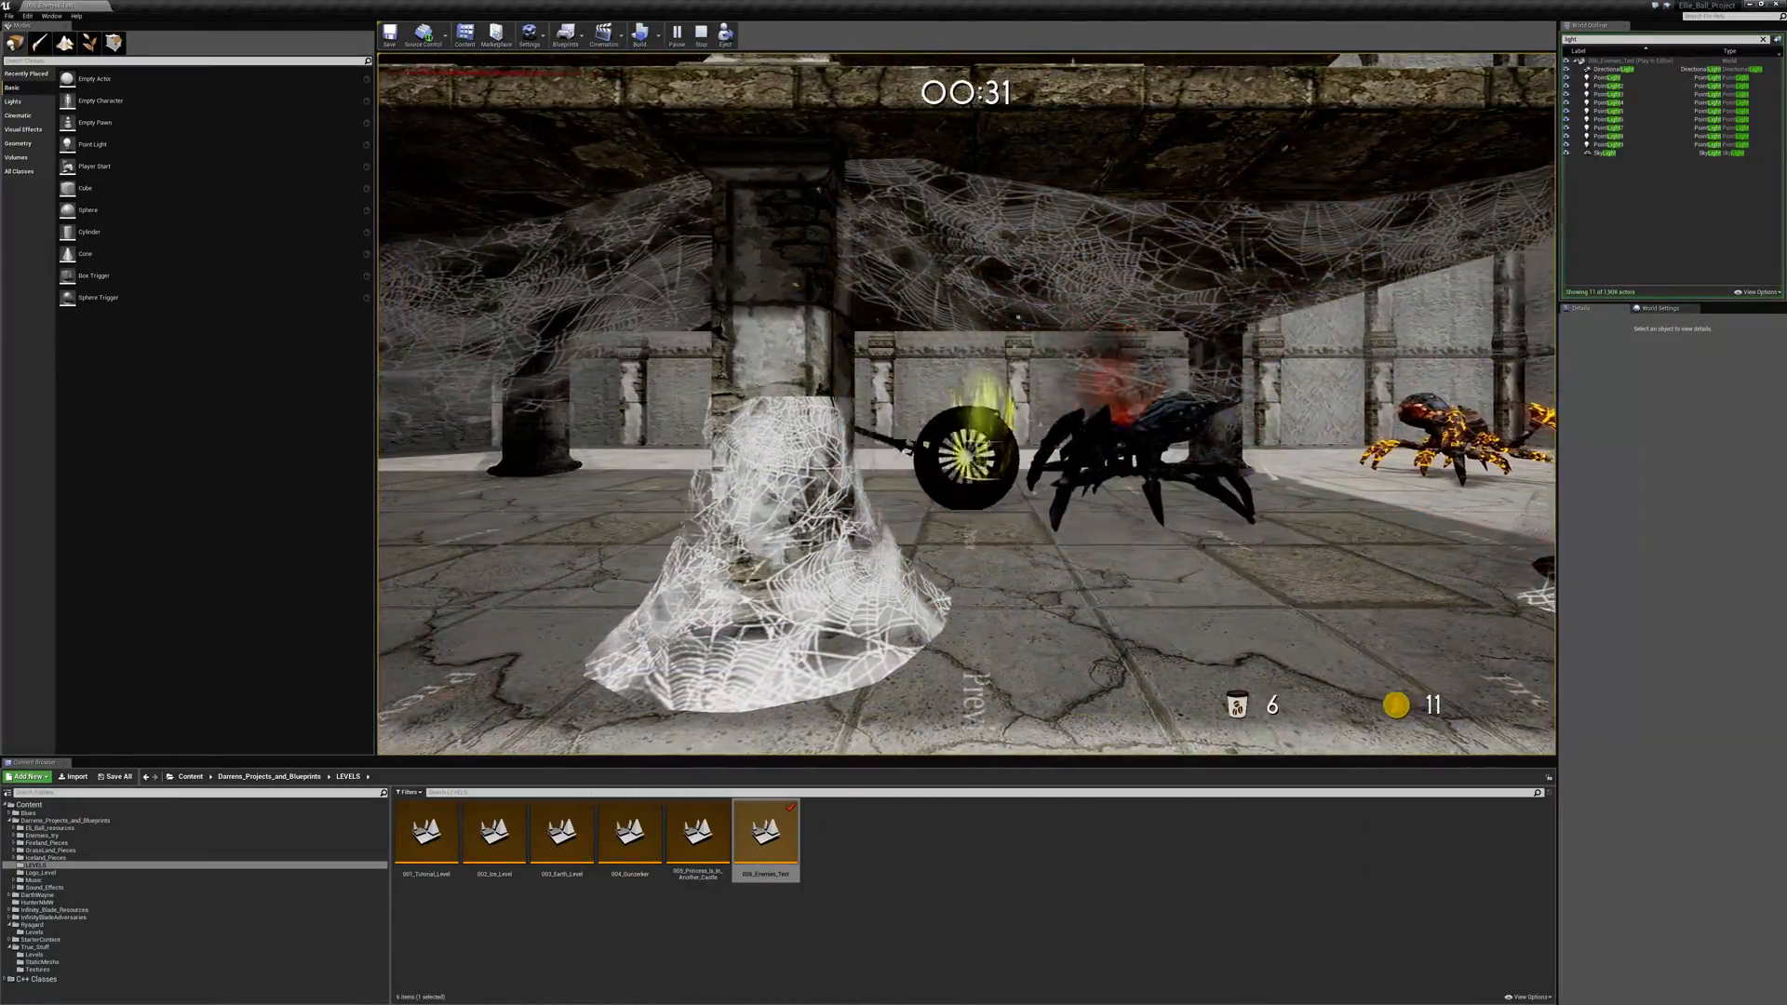
pyautogui.press('a')
pyautogui.press('d')
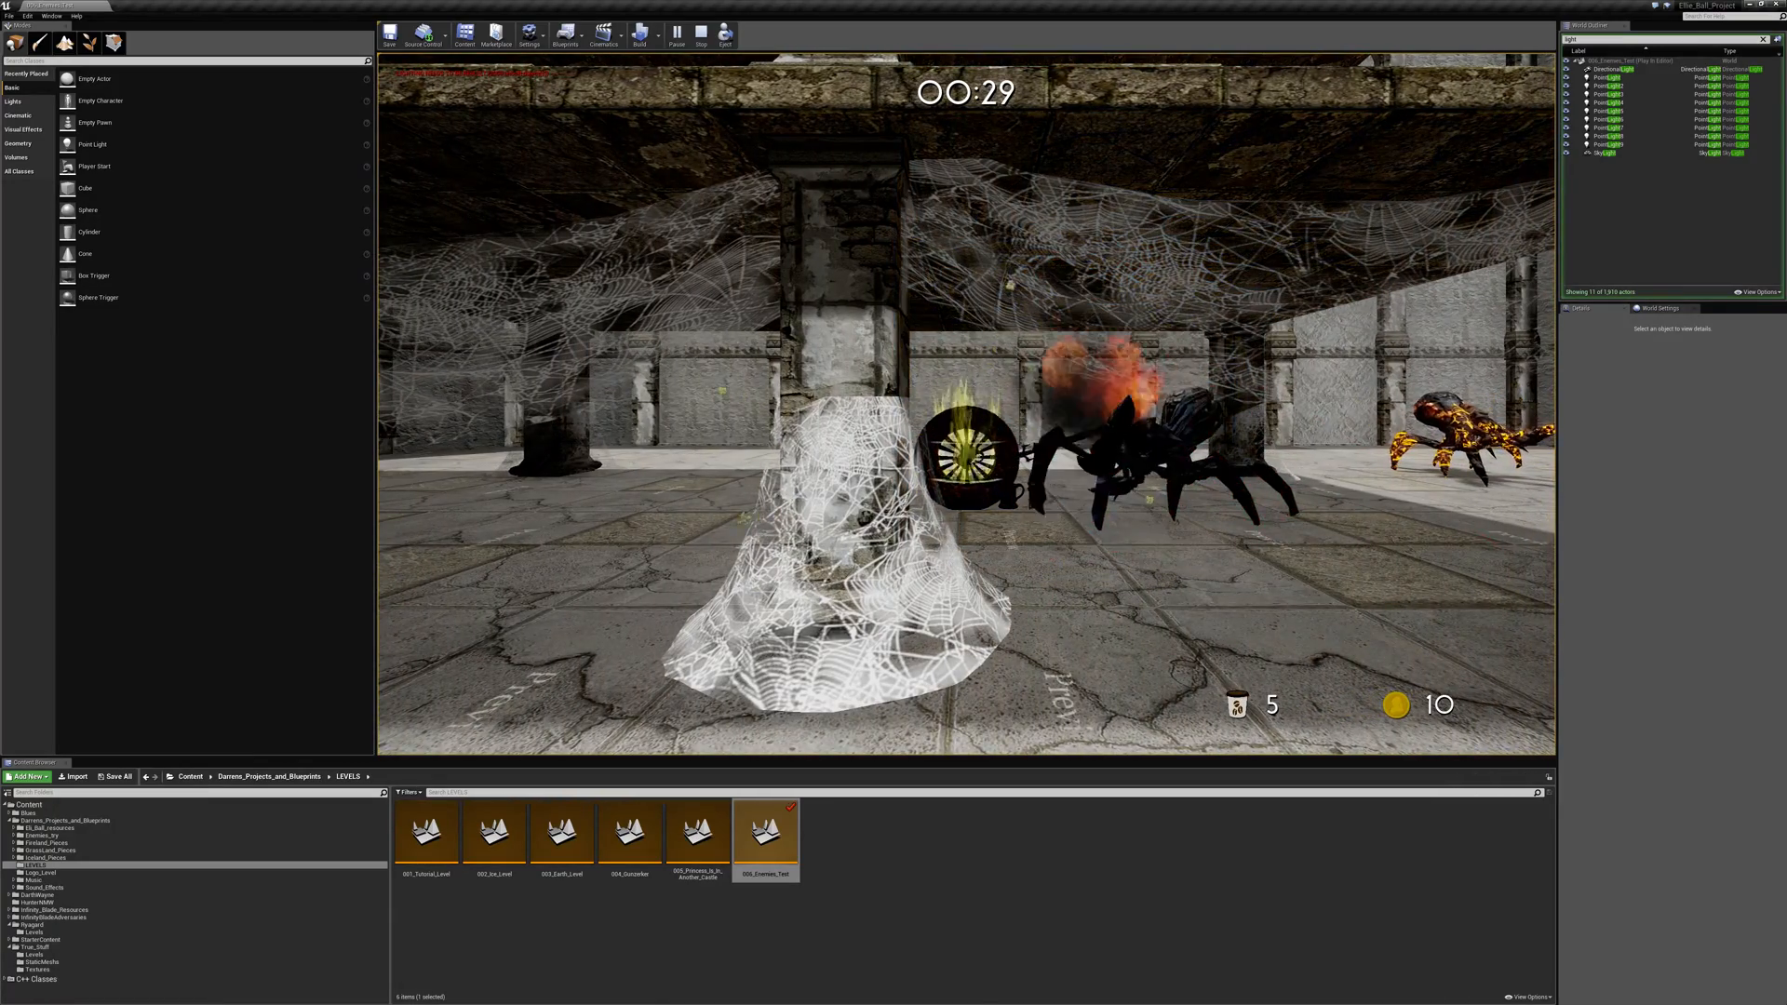
pyautogui.press('a')
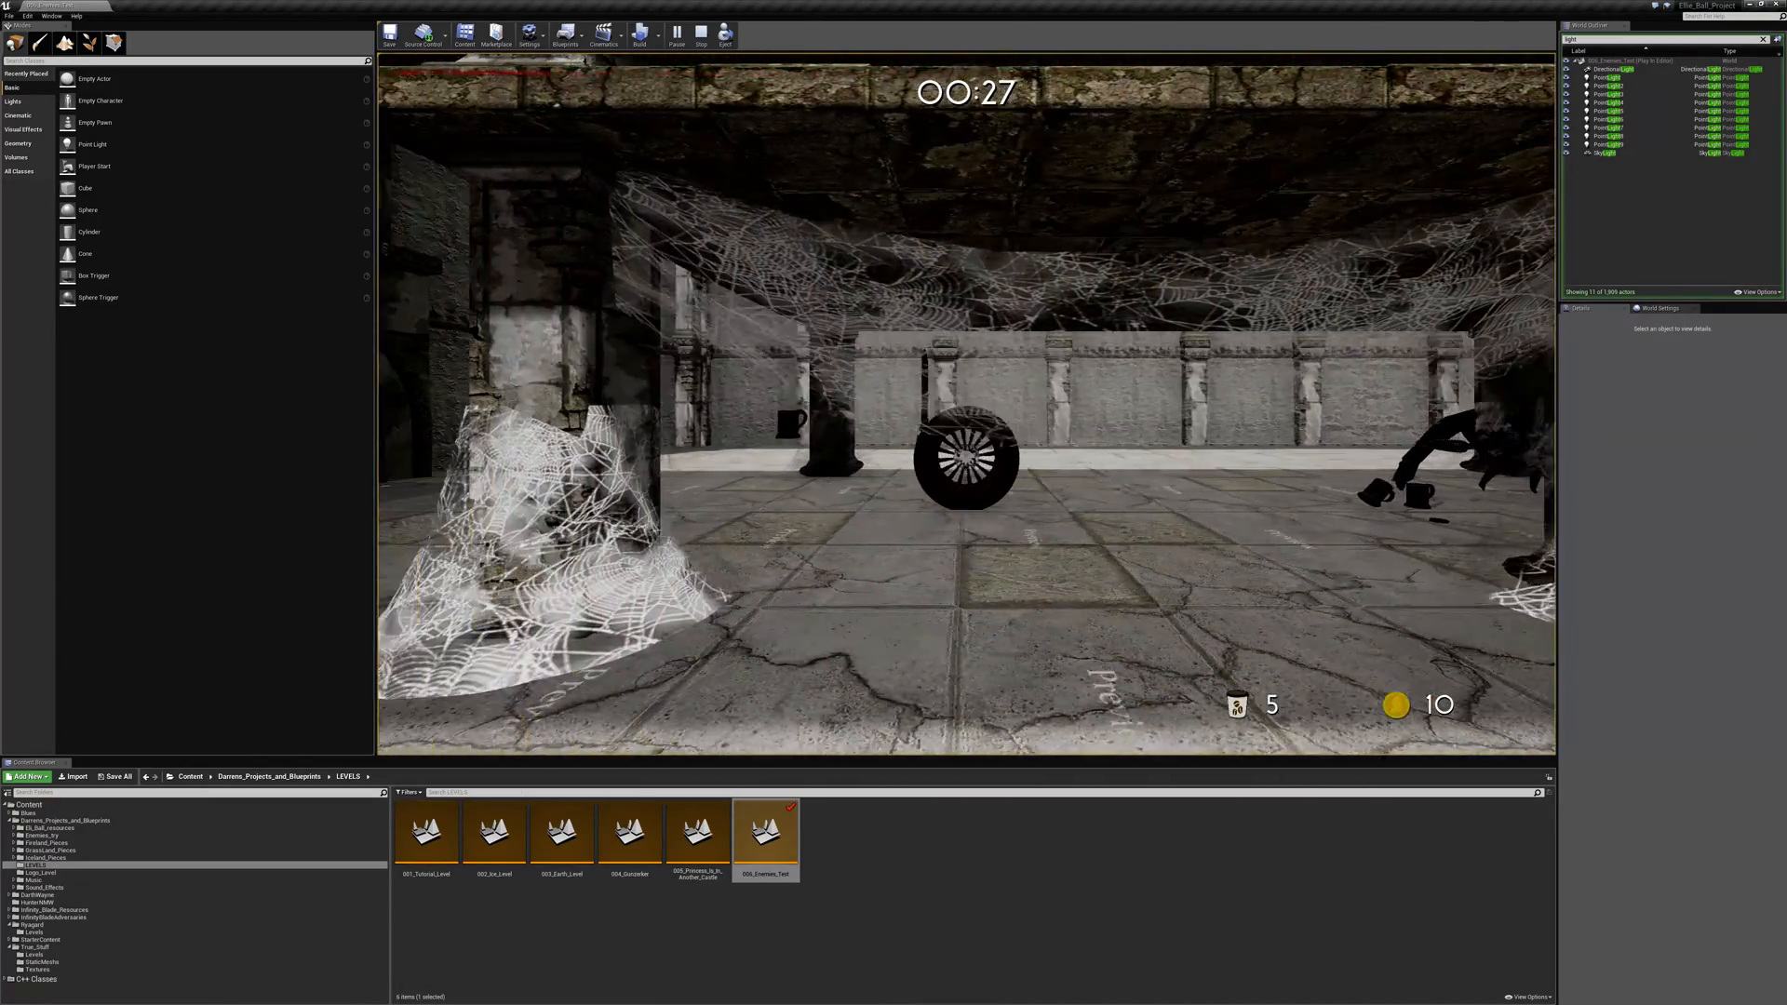
pyautogui.press('a')
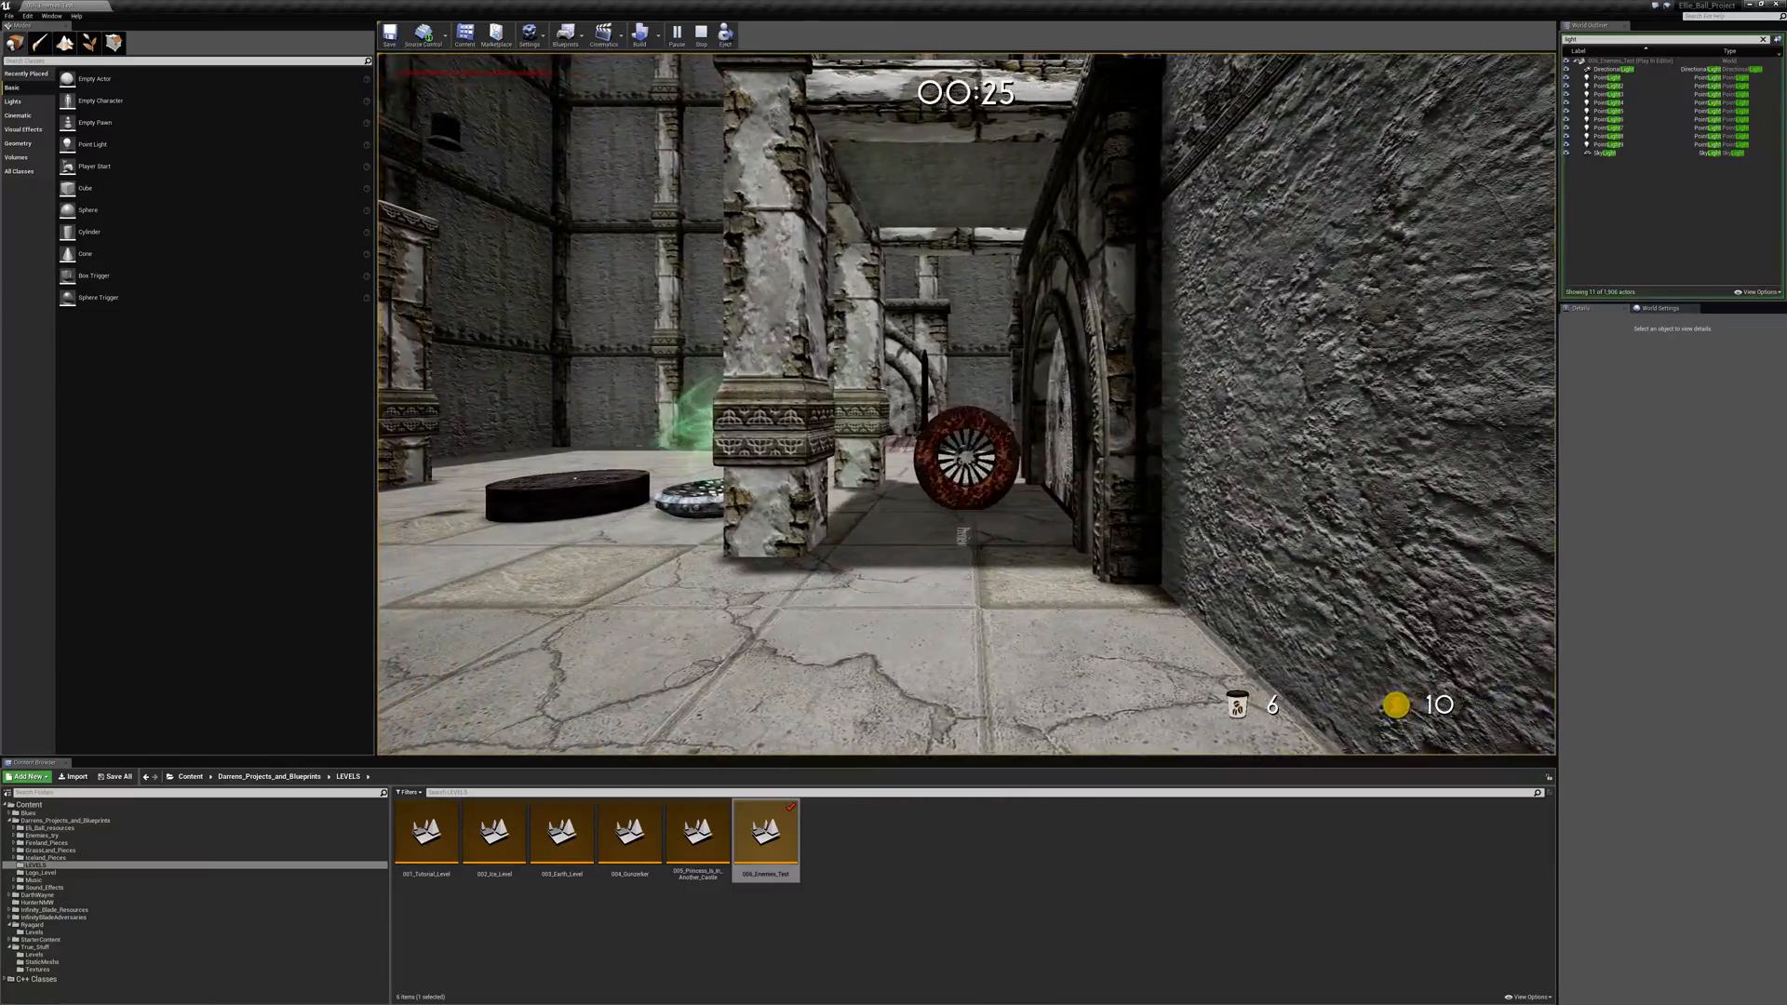
# - Jump up to the treasure chest on the raised ledge in the walled courtyard and open it
pyautogui.press('a')
pyautogui.press('space')
pyautogui.press('space')
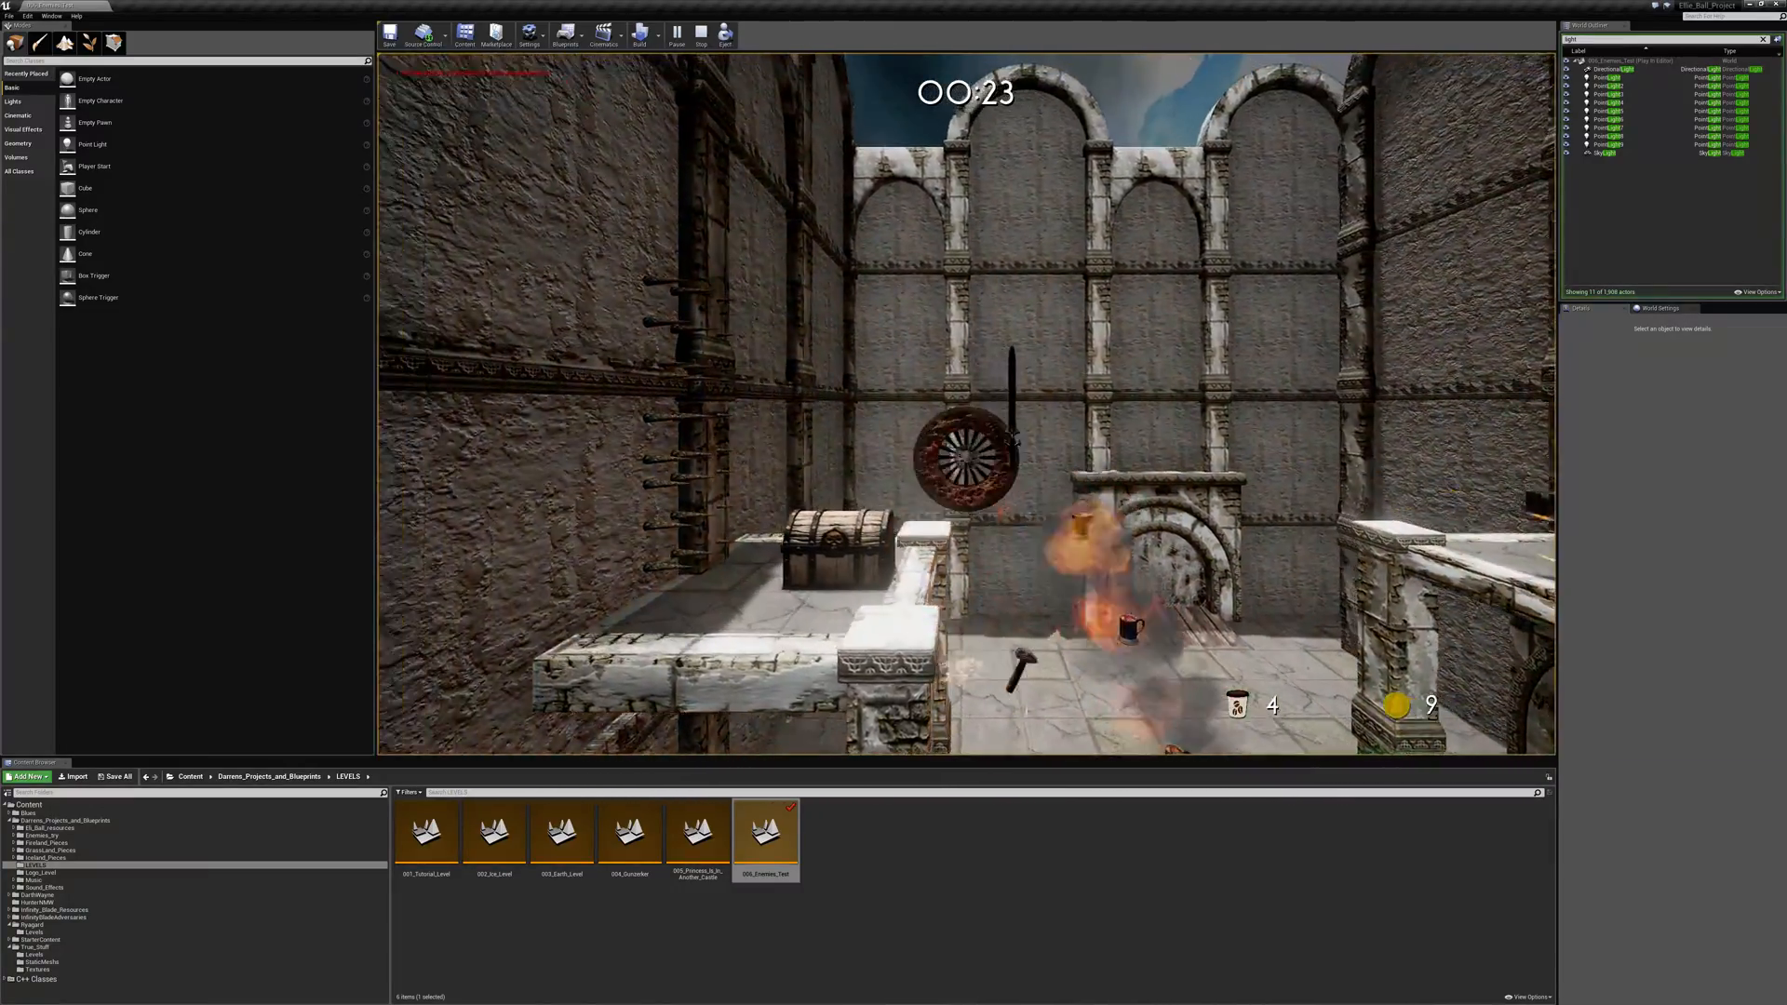
pyautogui.press('a')
pyautogui.press('d')
pyautogui.press('space')
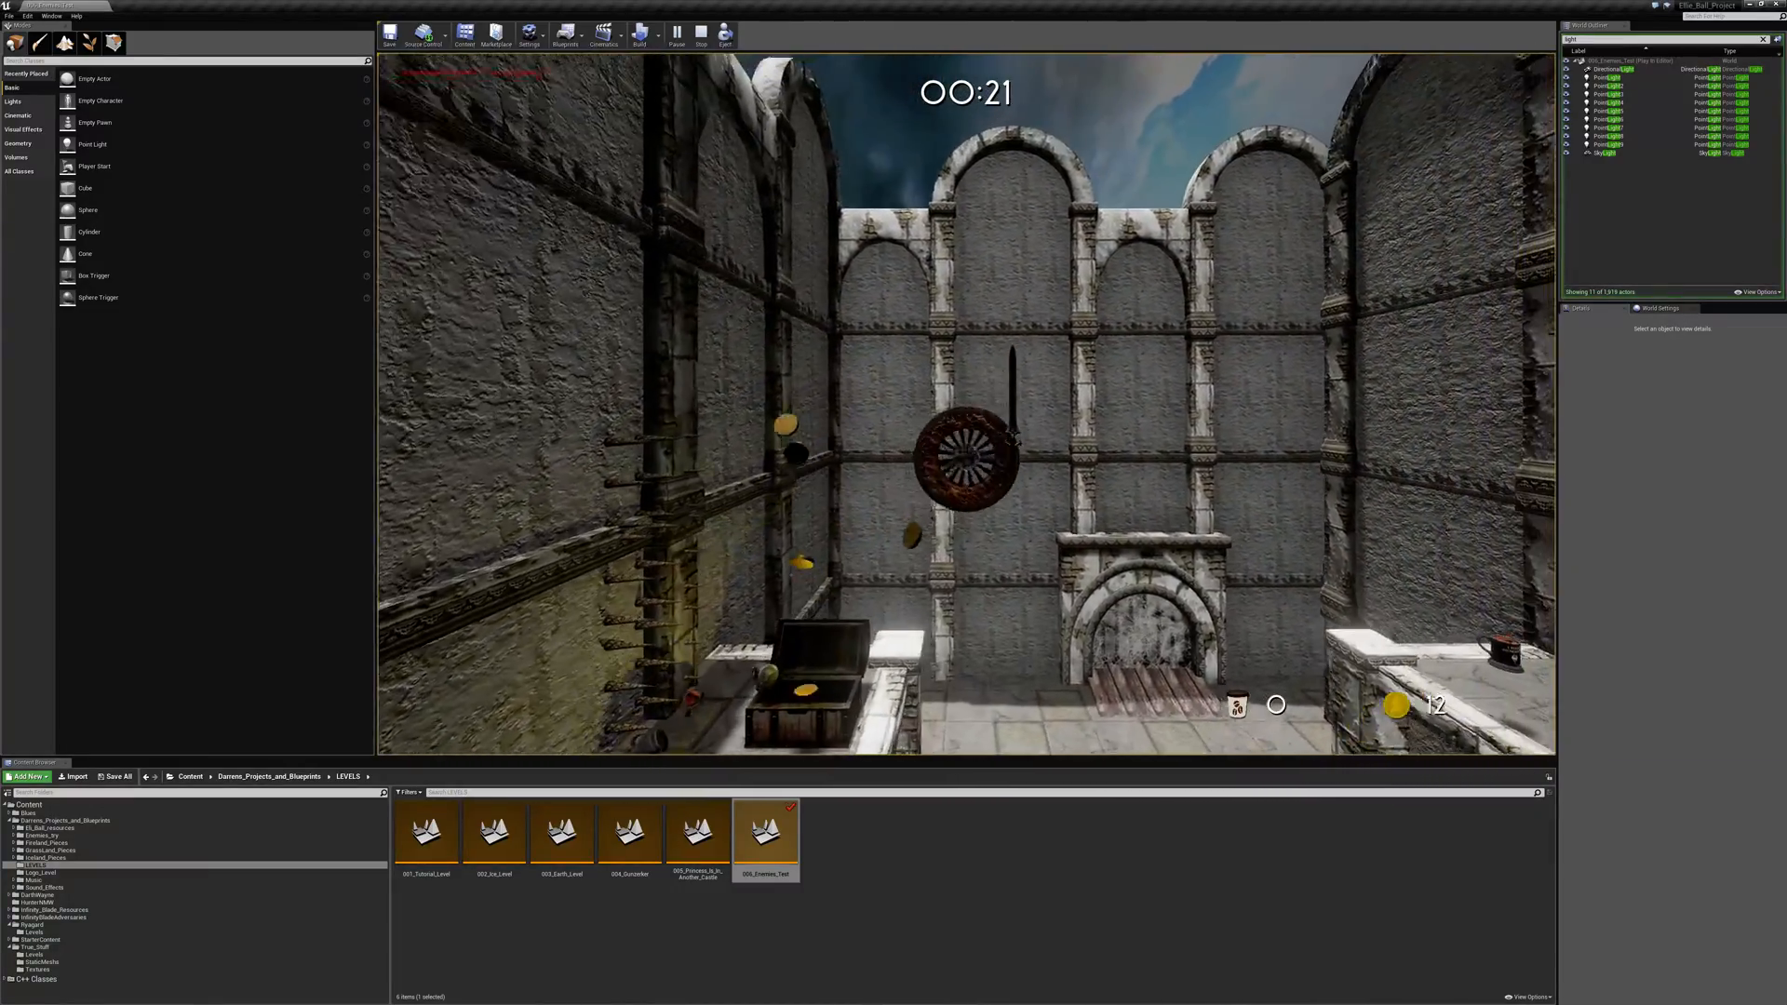
# - Leave the courtyard's treasure chest ledge and roll the ball past the green checkpoint across the tiled floor
pyautogui.press('d')
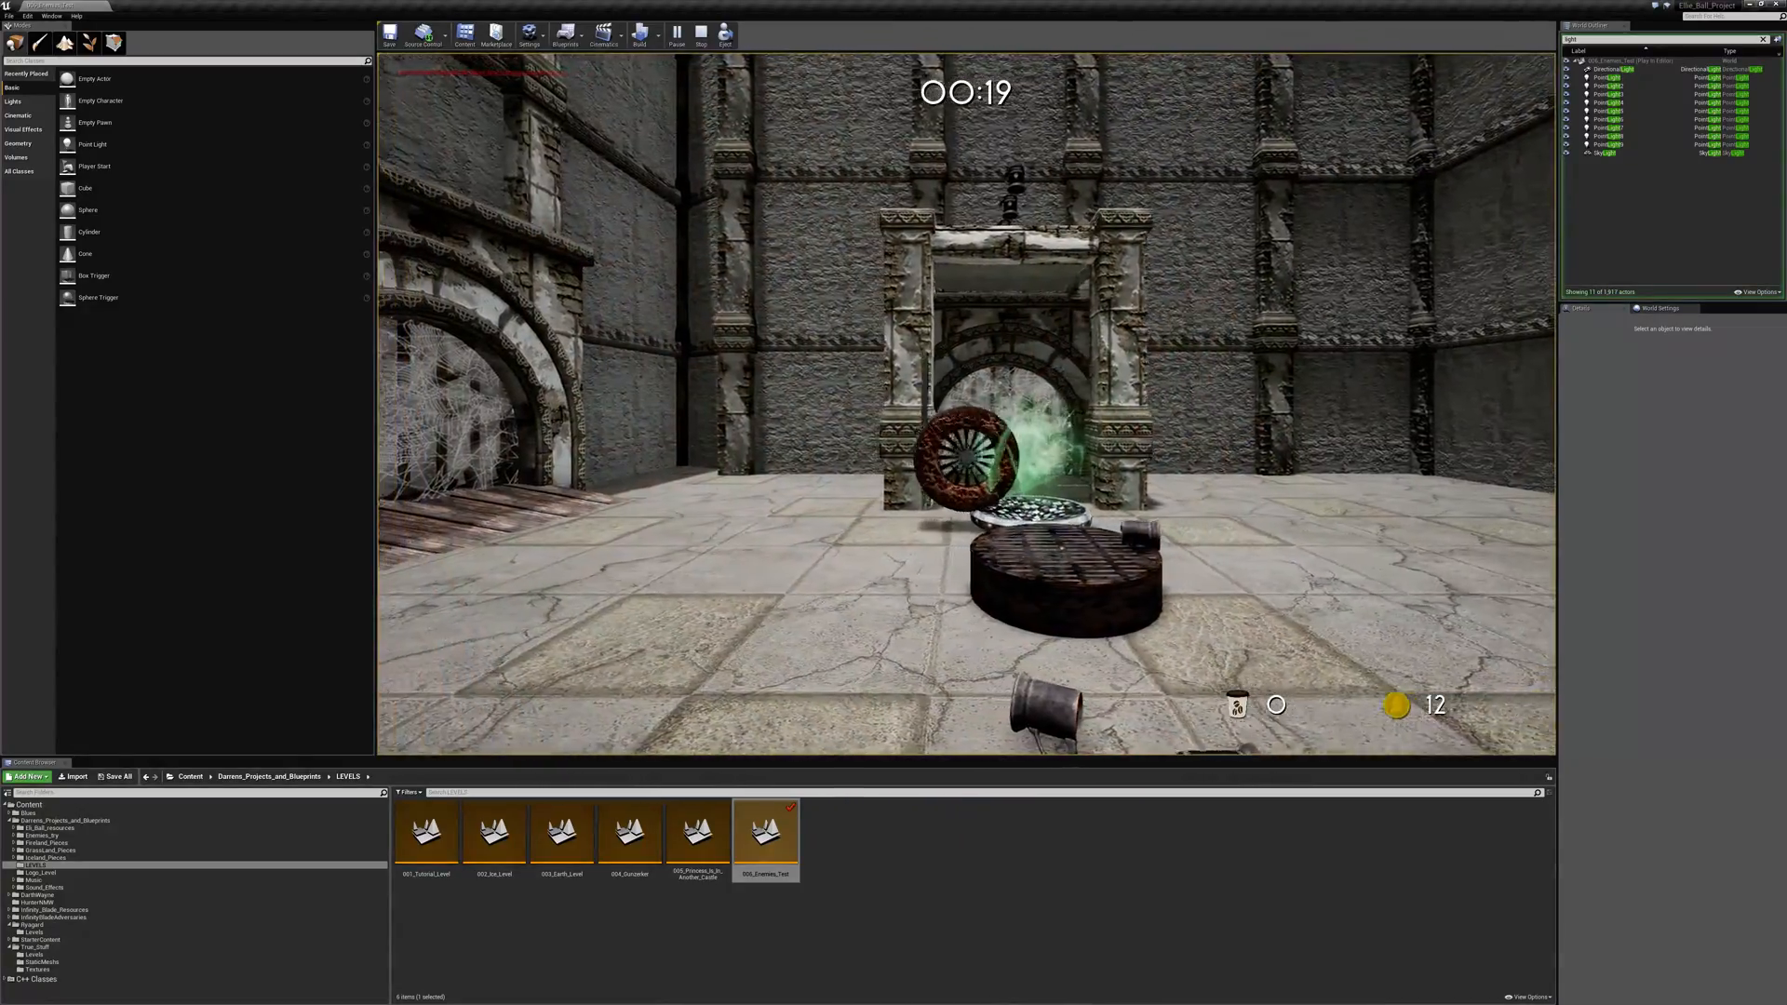
pyautogui.press('a')
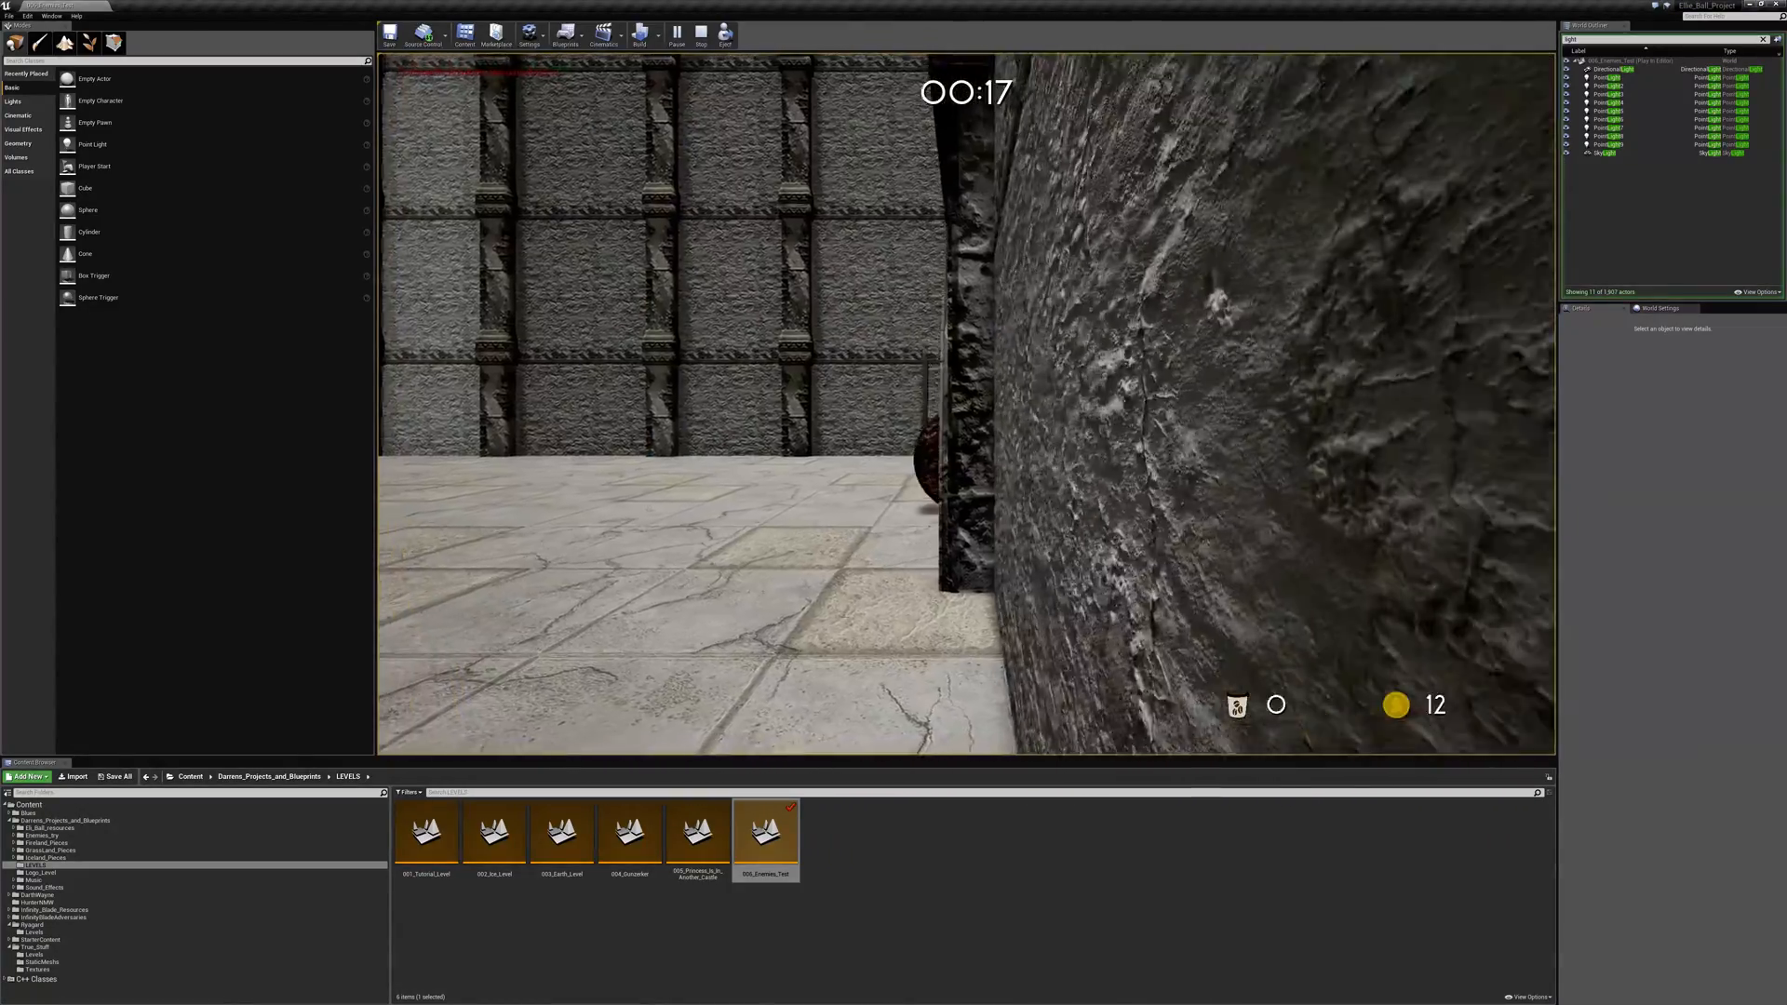
pyautogui.press('a')
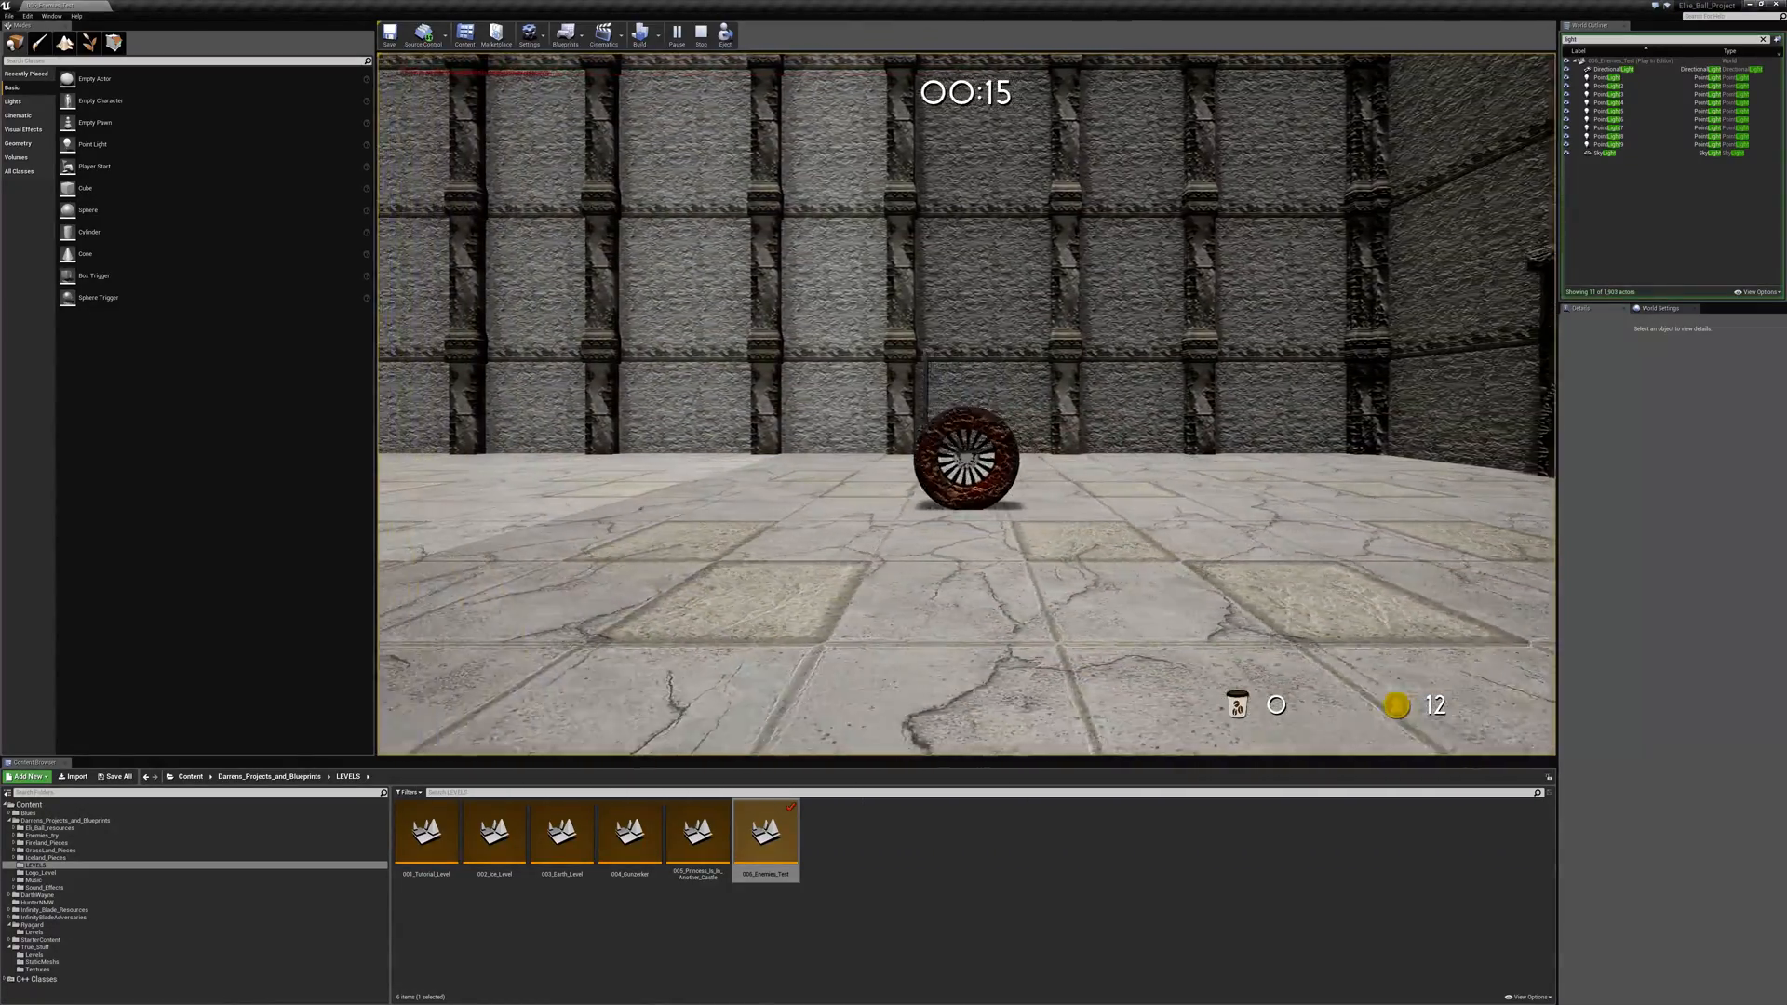
# - Roll and jump the ball through the large open stone hall, following the castle walls around the corner
pyautogui.press('a')
pyautogui.press('space')
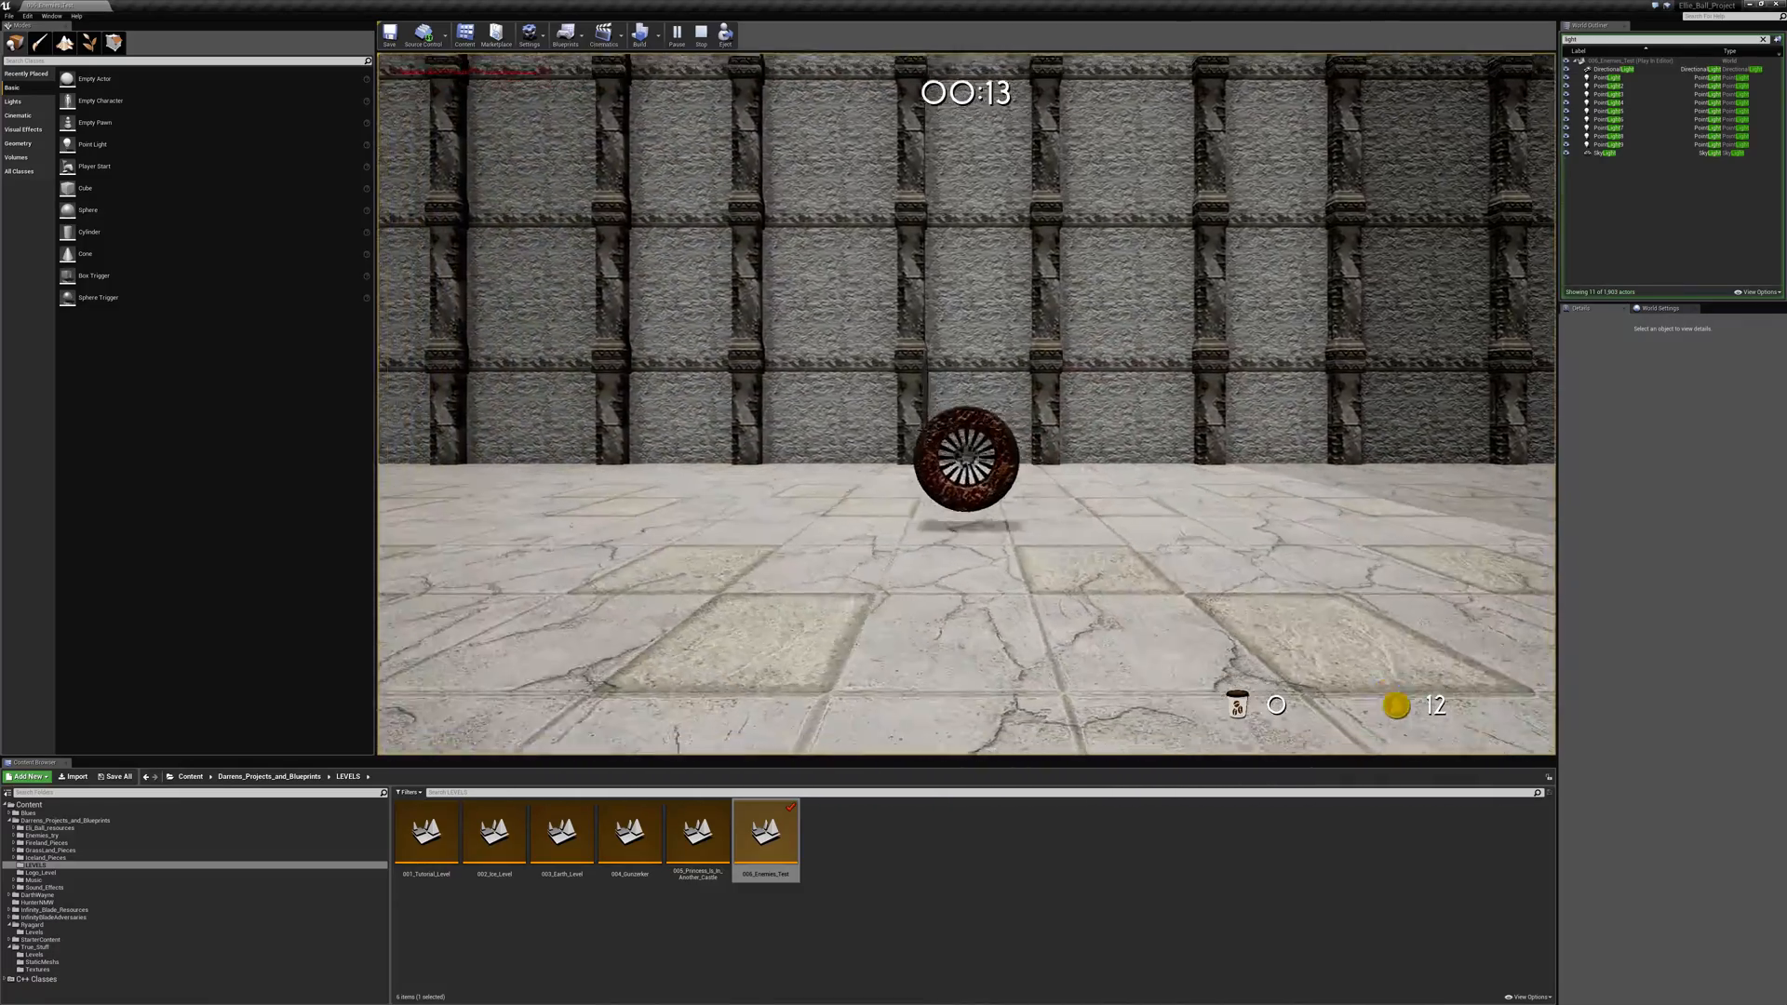
pyautogui.press('a')
pyautogui.press('space')
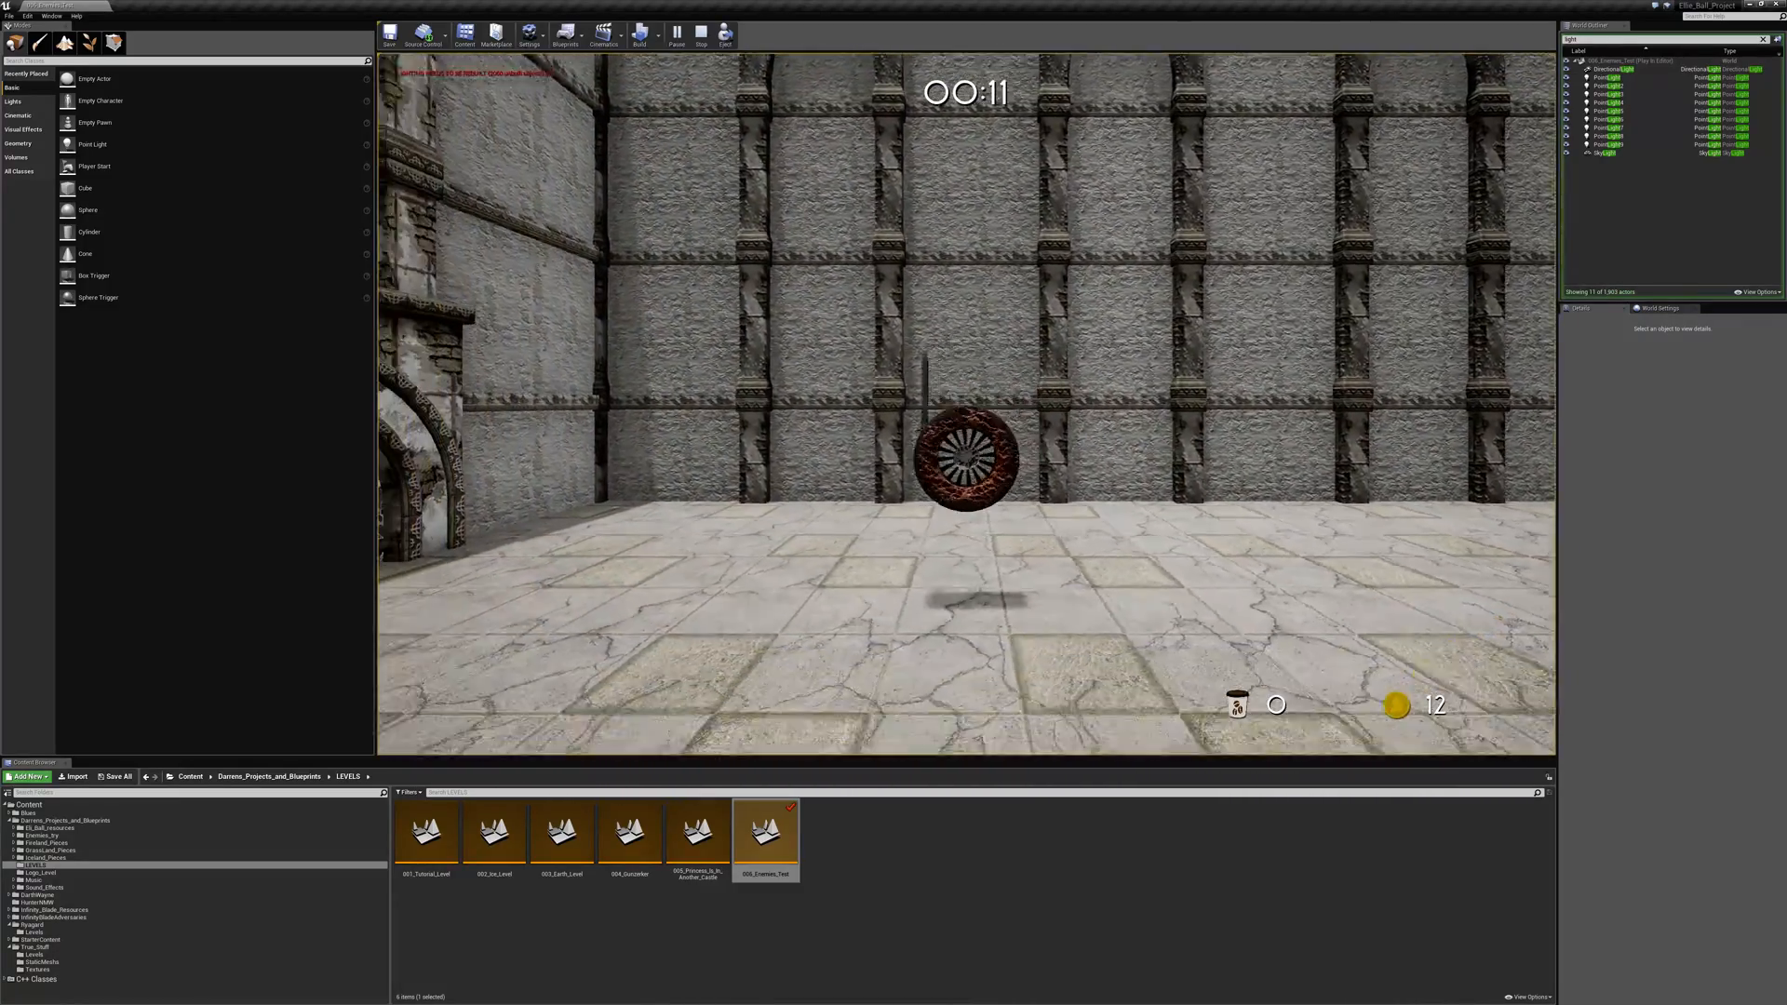
pyautogui.press('a')
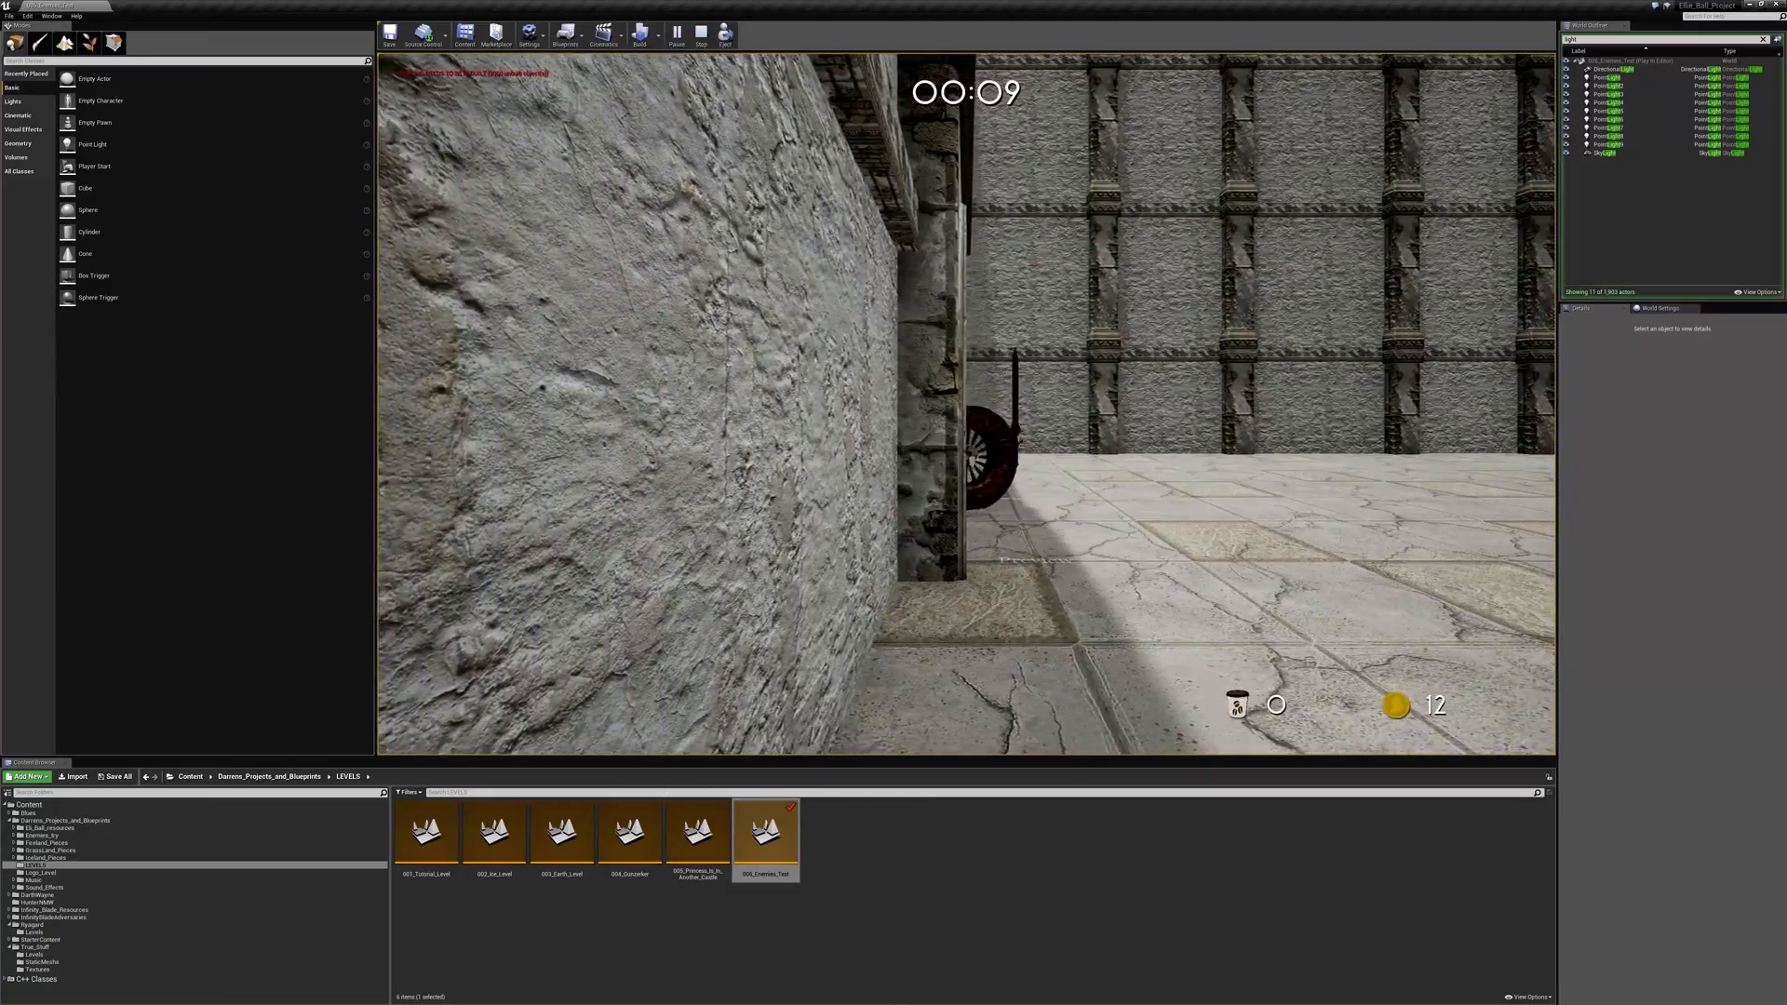
pyautogui.press('a')
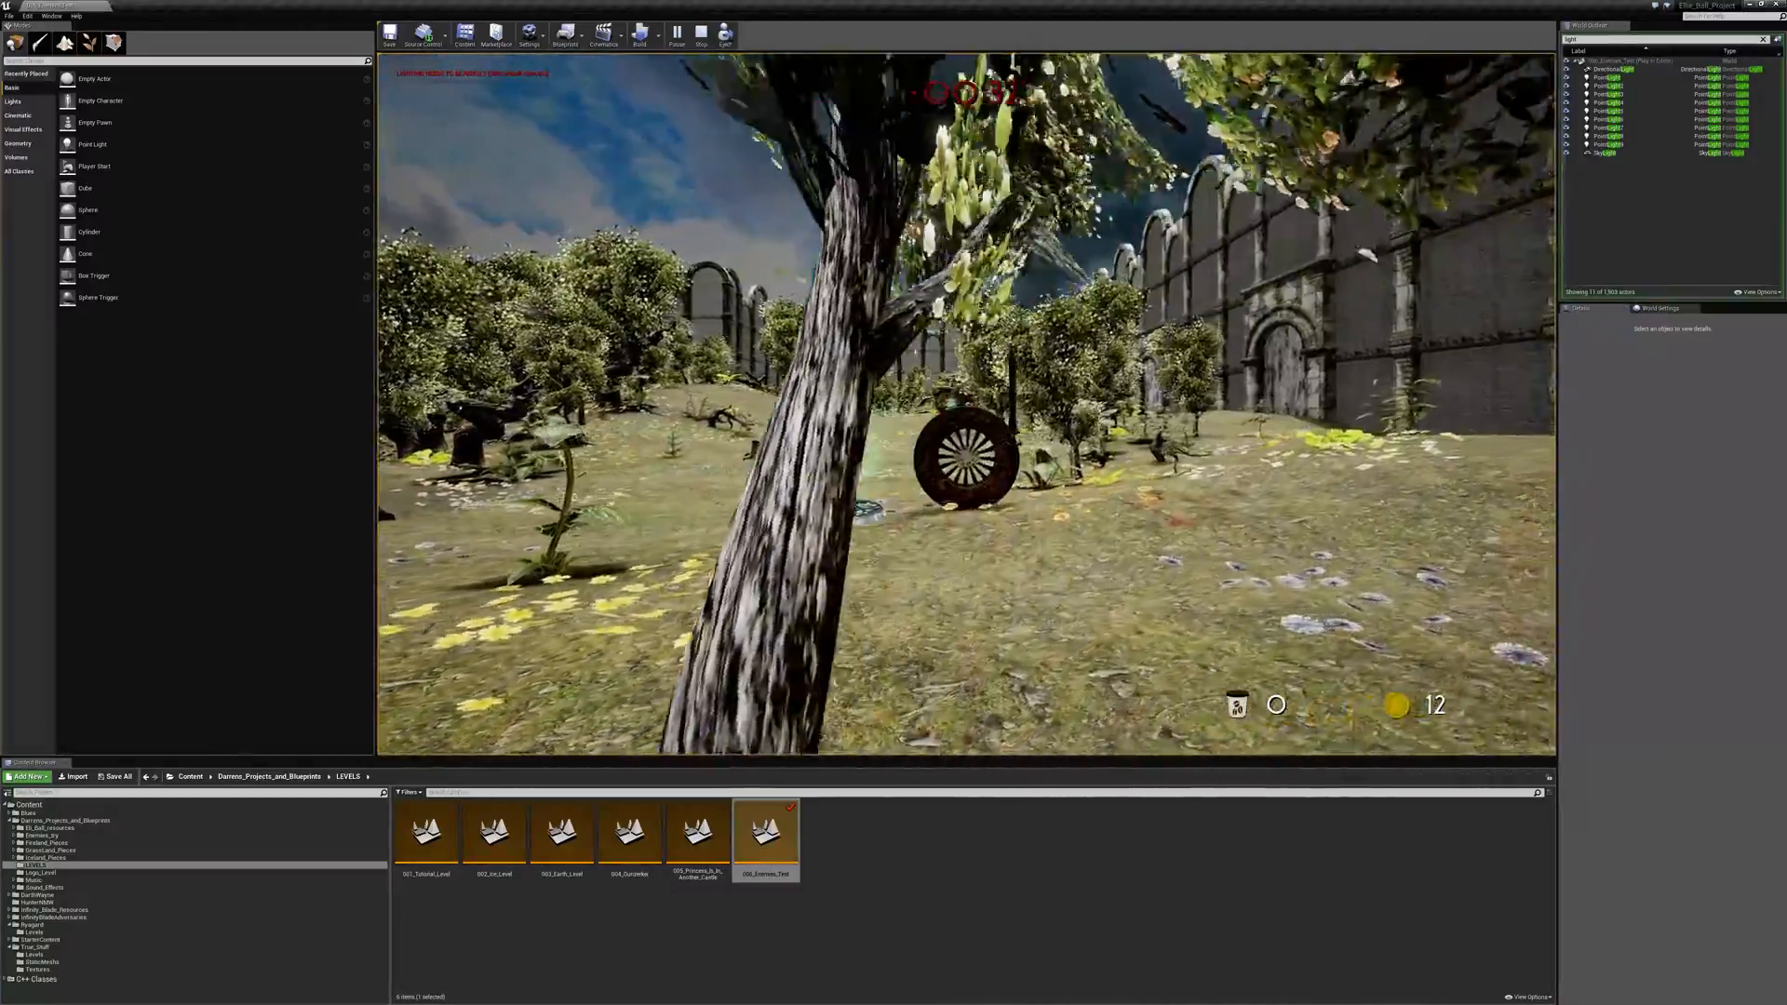
# - Take the ball through the forest garden into the lava cave dungeon and open the treasure chest between the pillars
pyautogui.press('w')
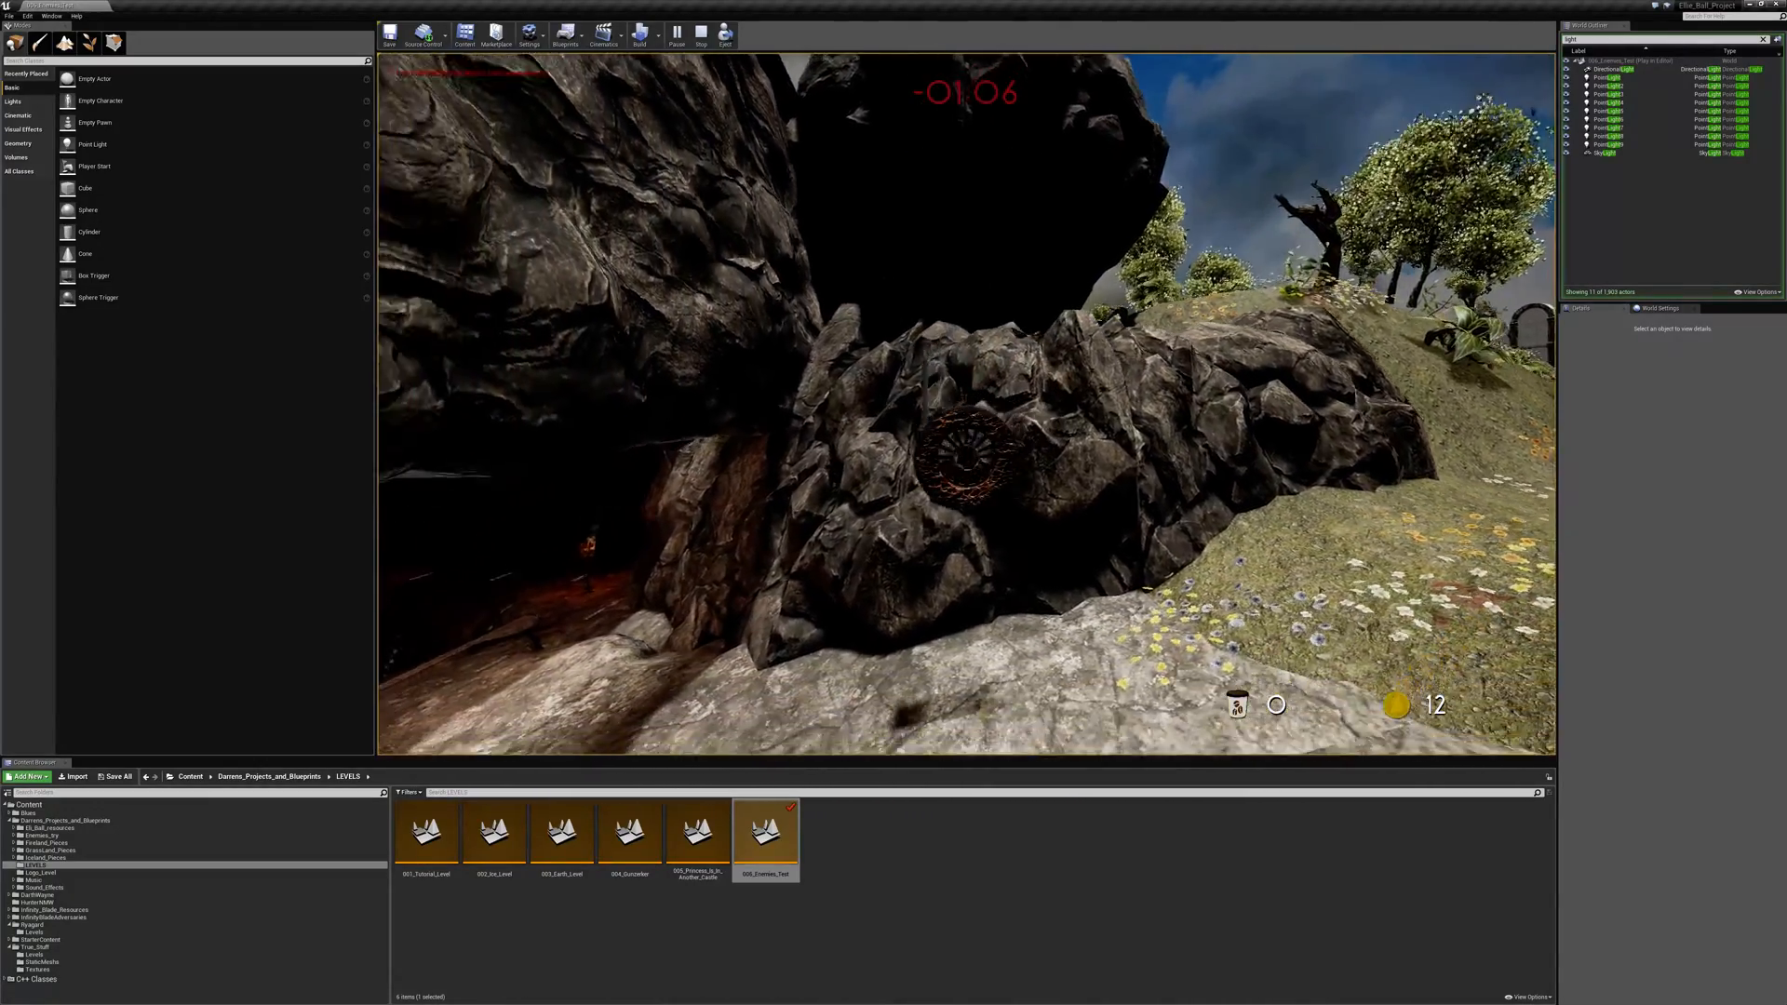
pyautogui.press('space')
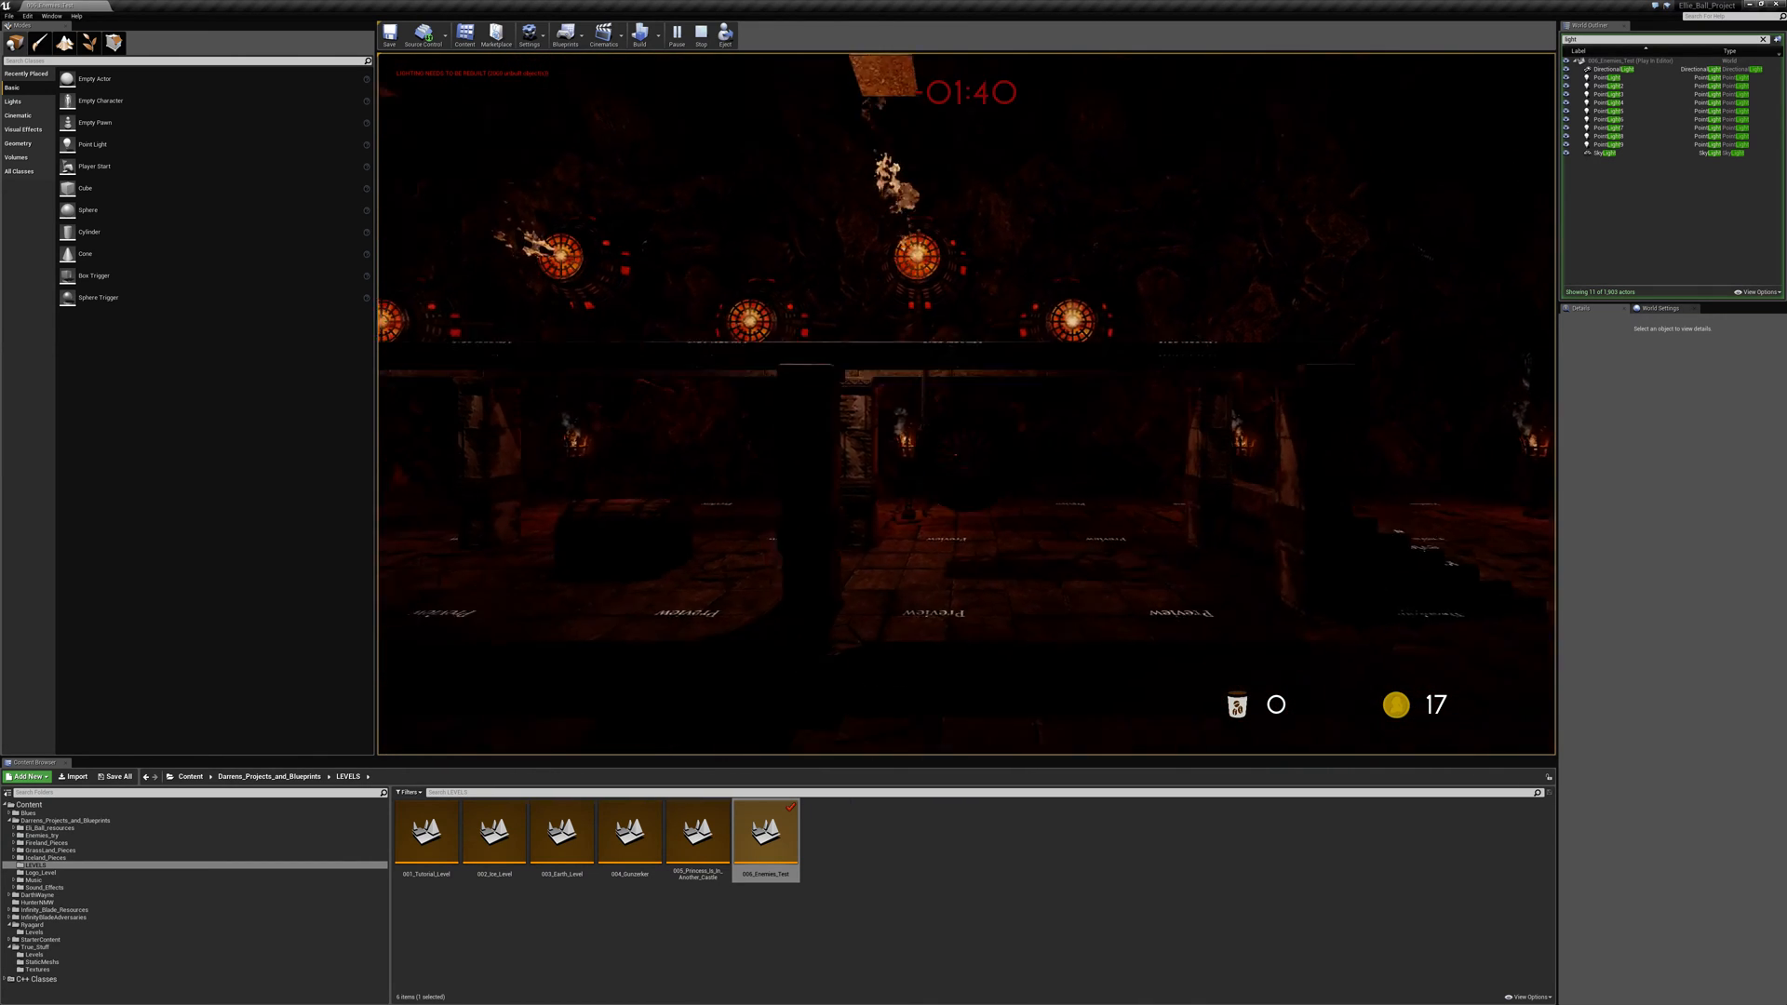
pyautogui.press('a')
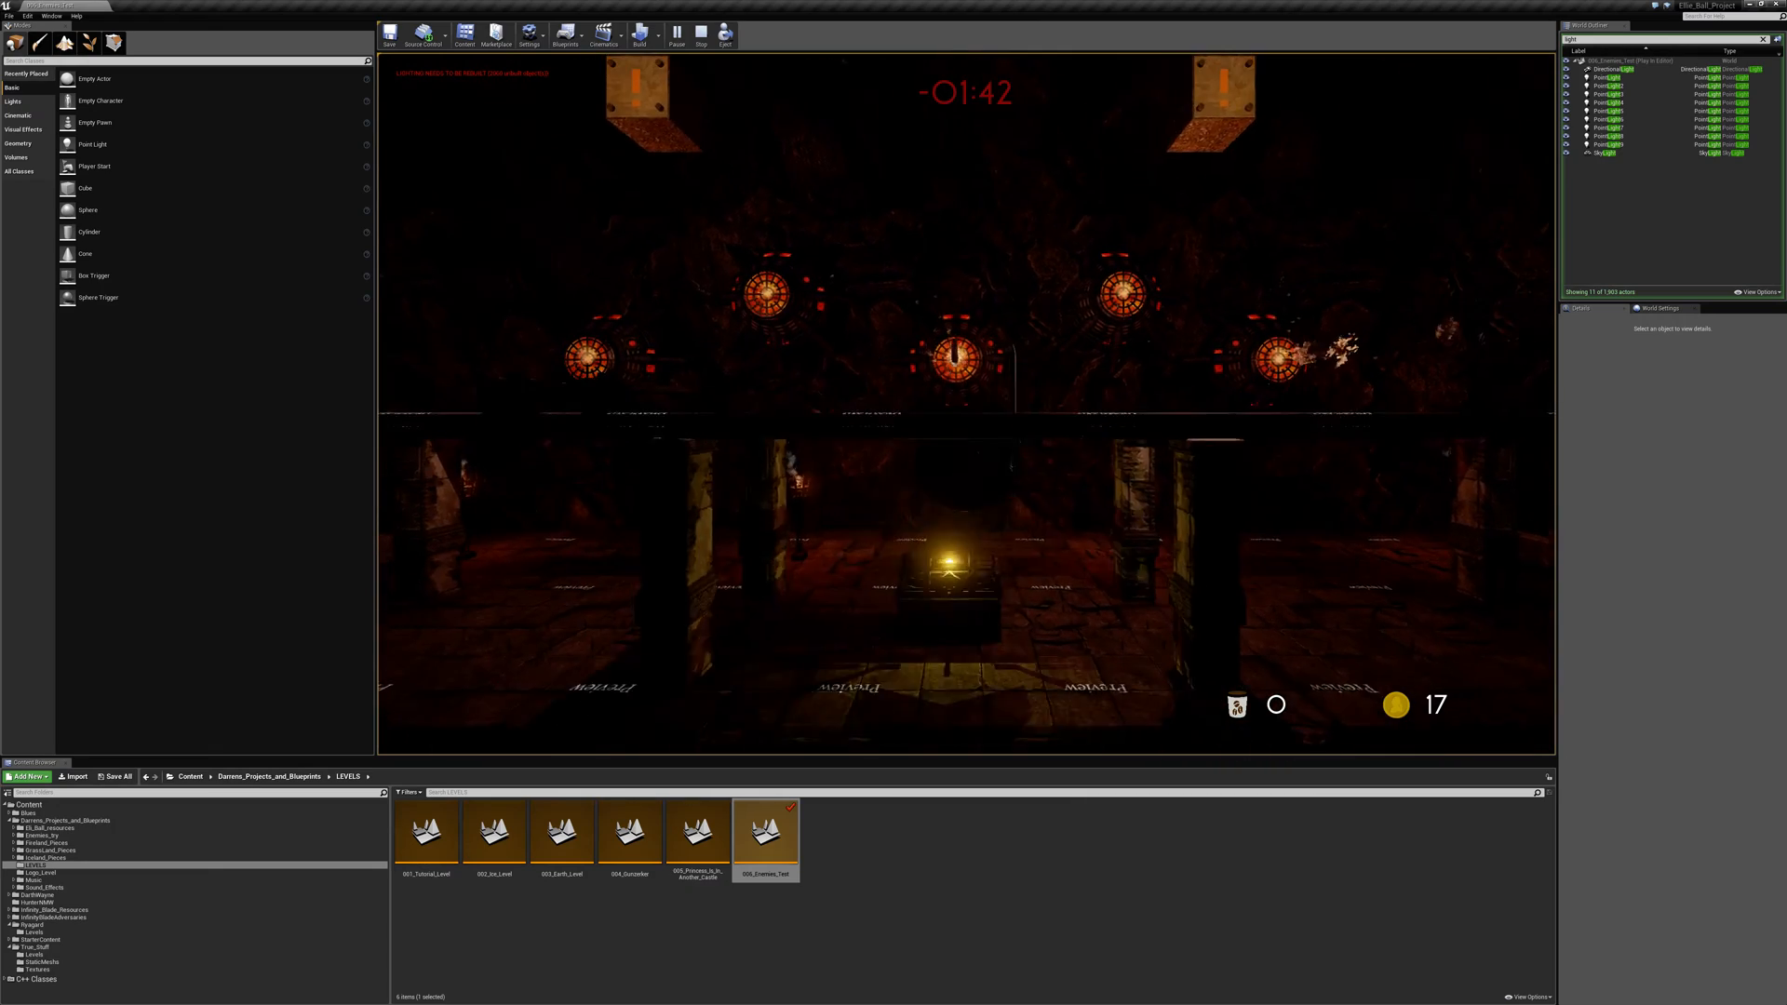
pyautogui.press('space')
pyautogui.press('a')
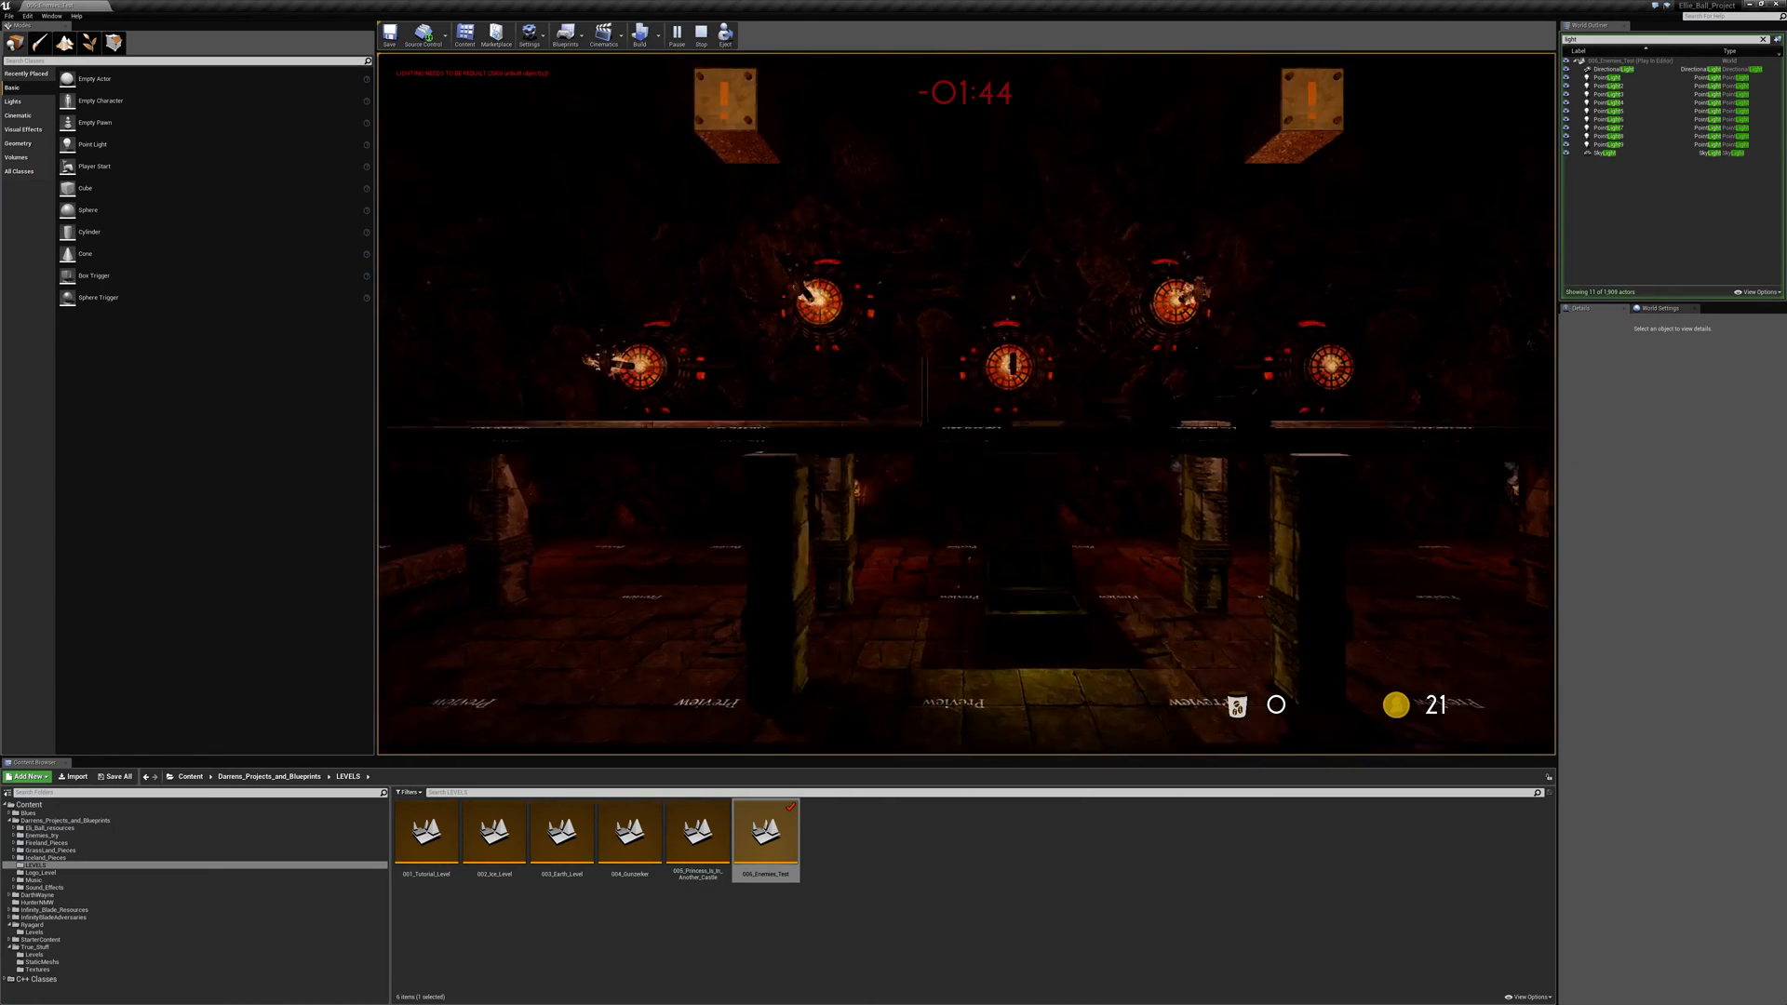
pyautogui.press('space')
pyautogui.press('a')
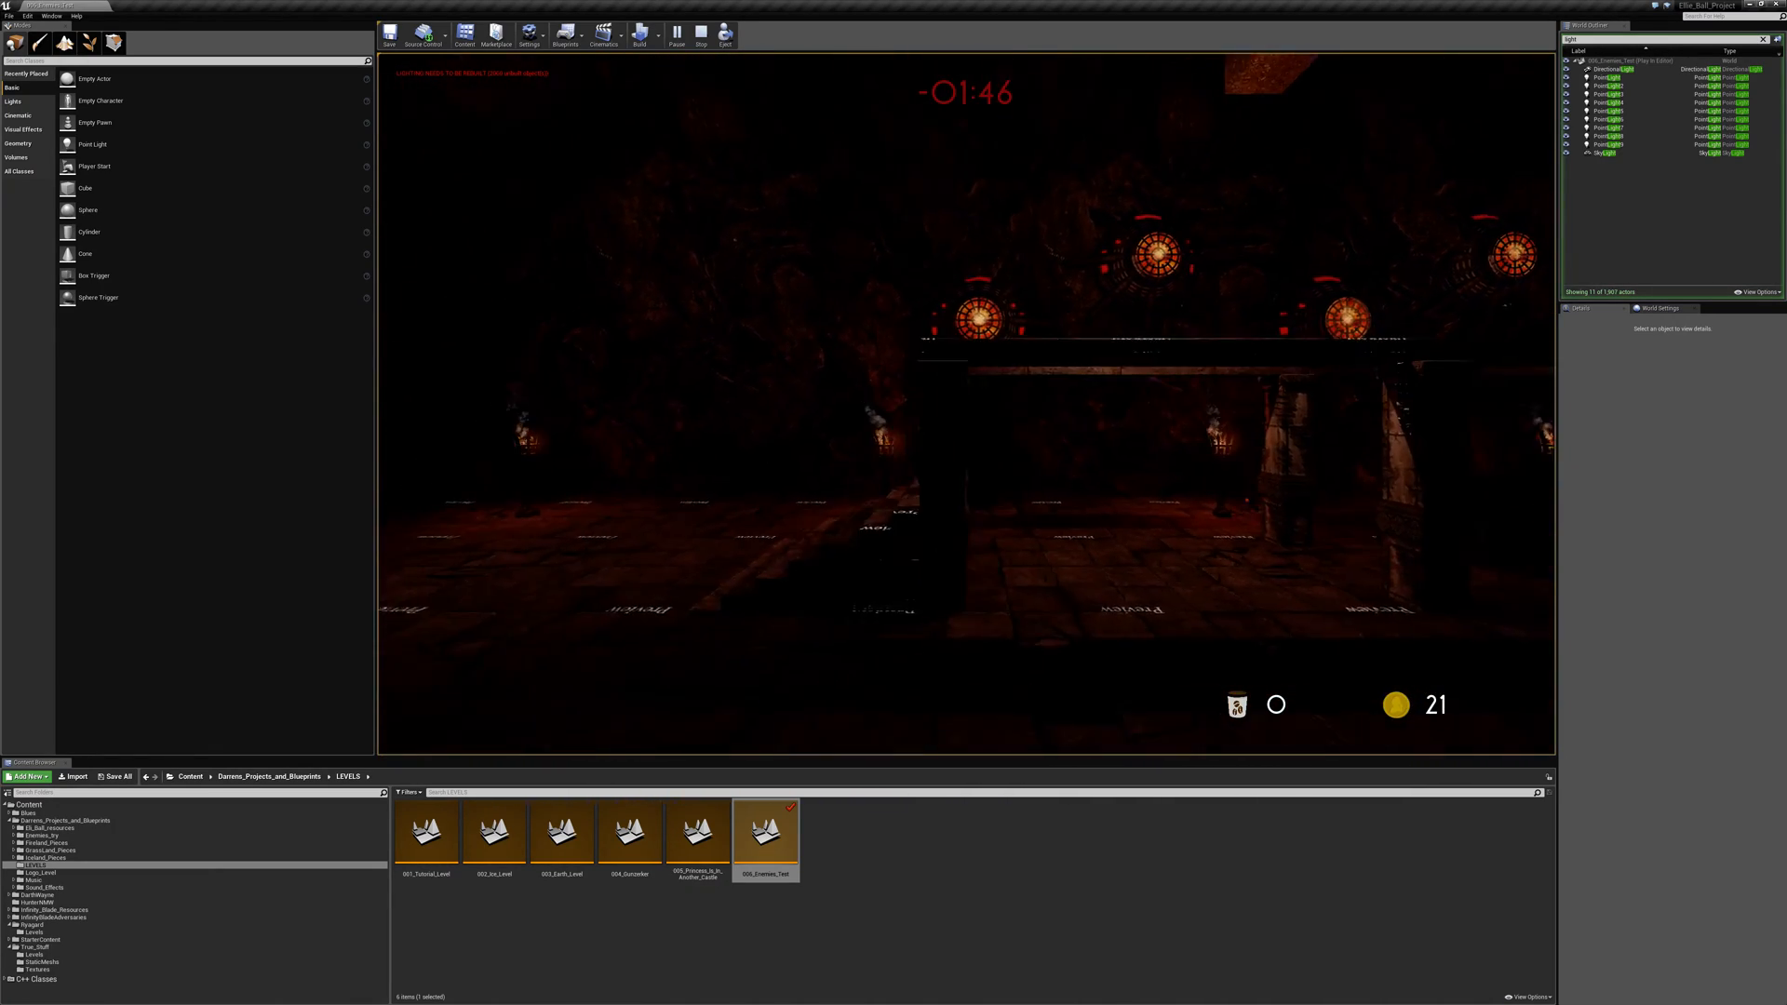
# - Cross the dark dungeon floor away from the fire traps to the torch-lit chamber with the green checkpoint
pyautogui.press('a')
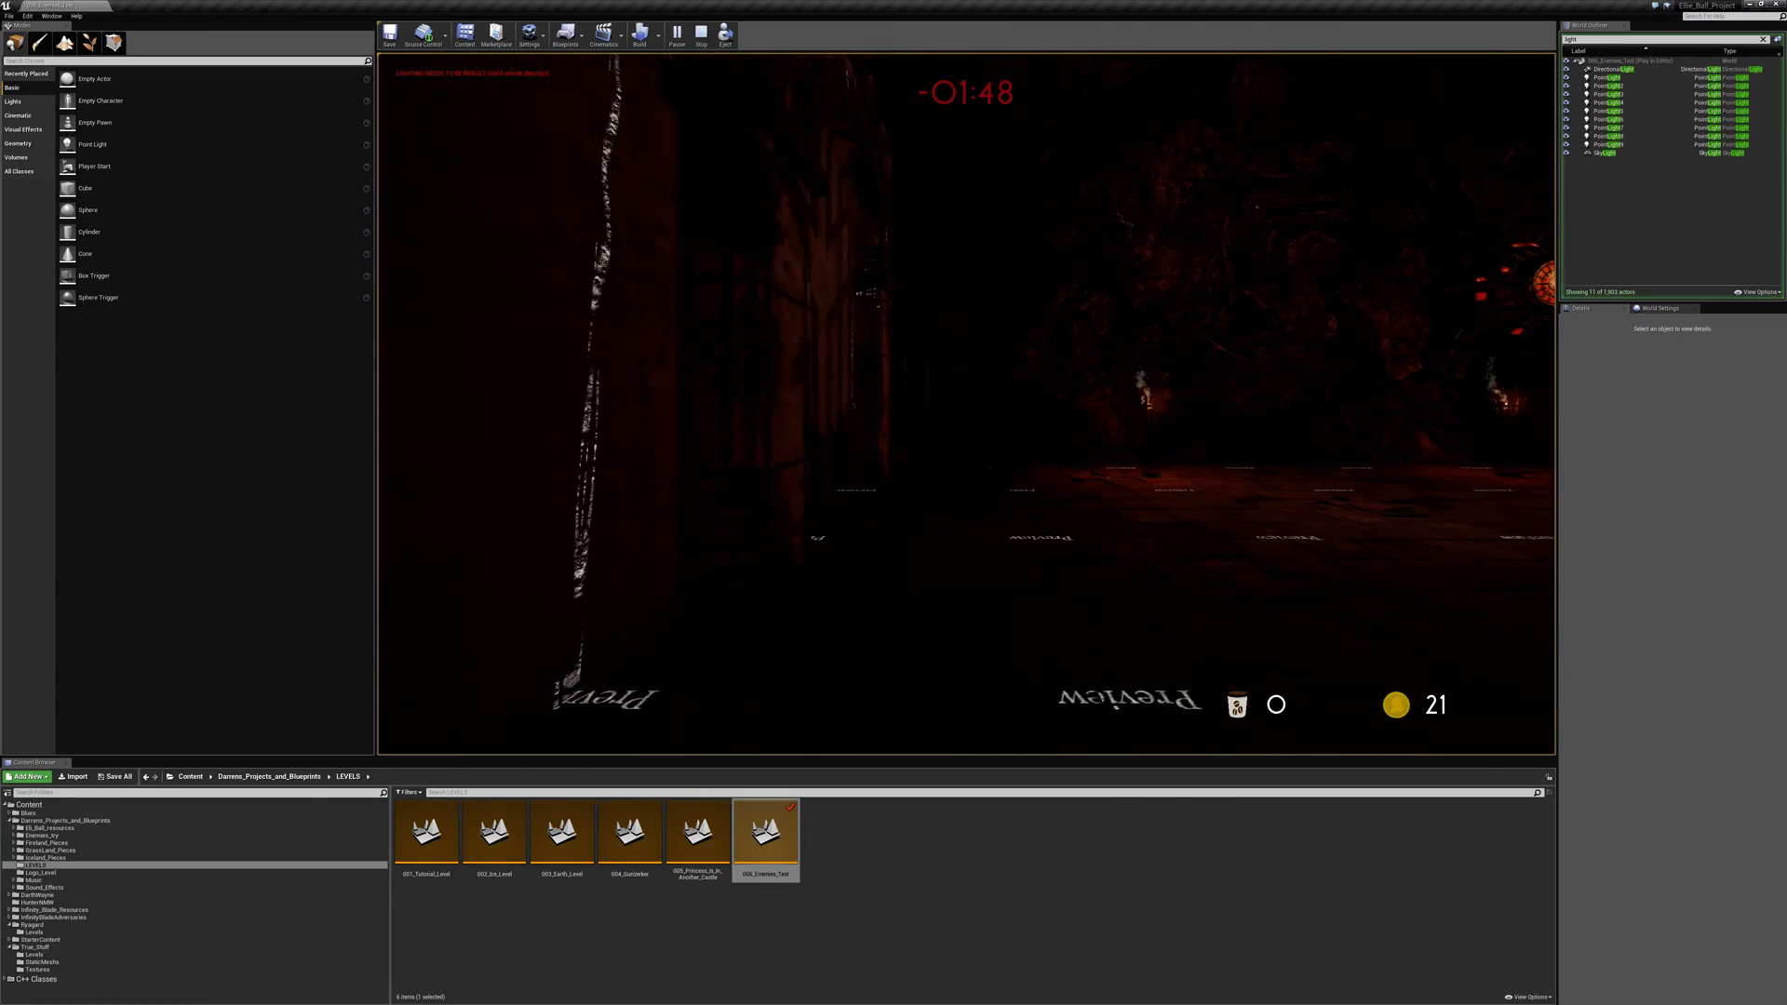
pyautogui.press('space')
pyautogui.press('a')
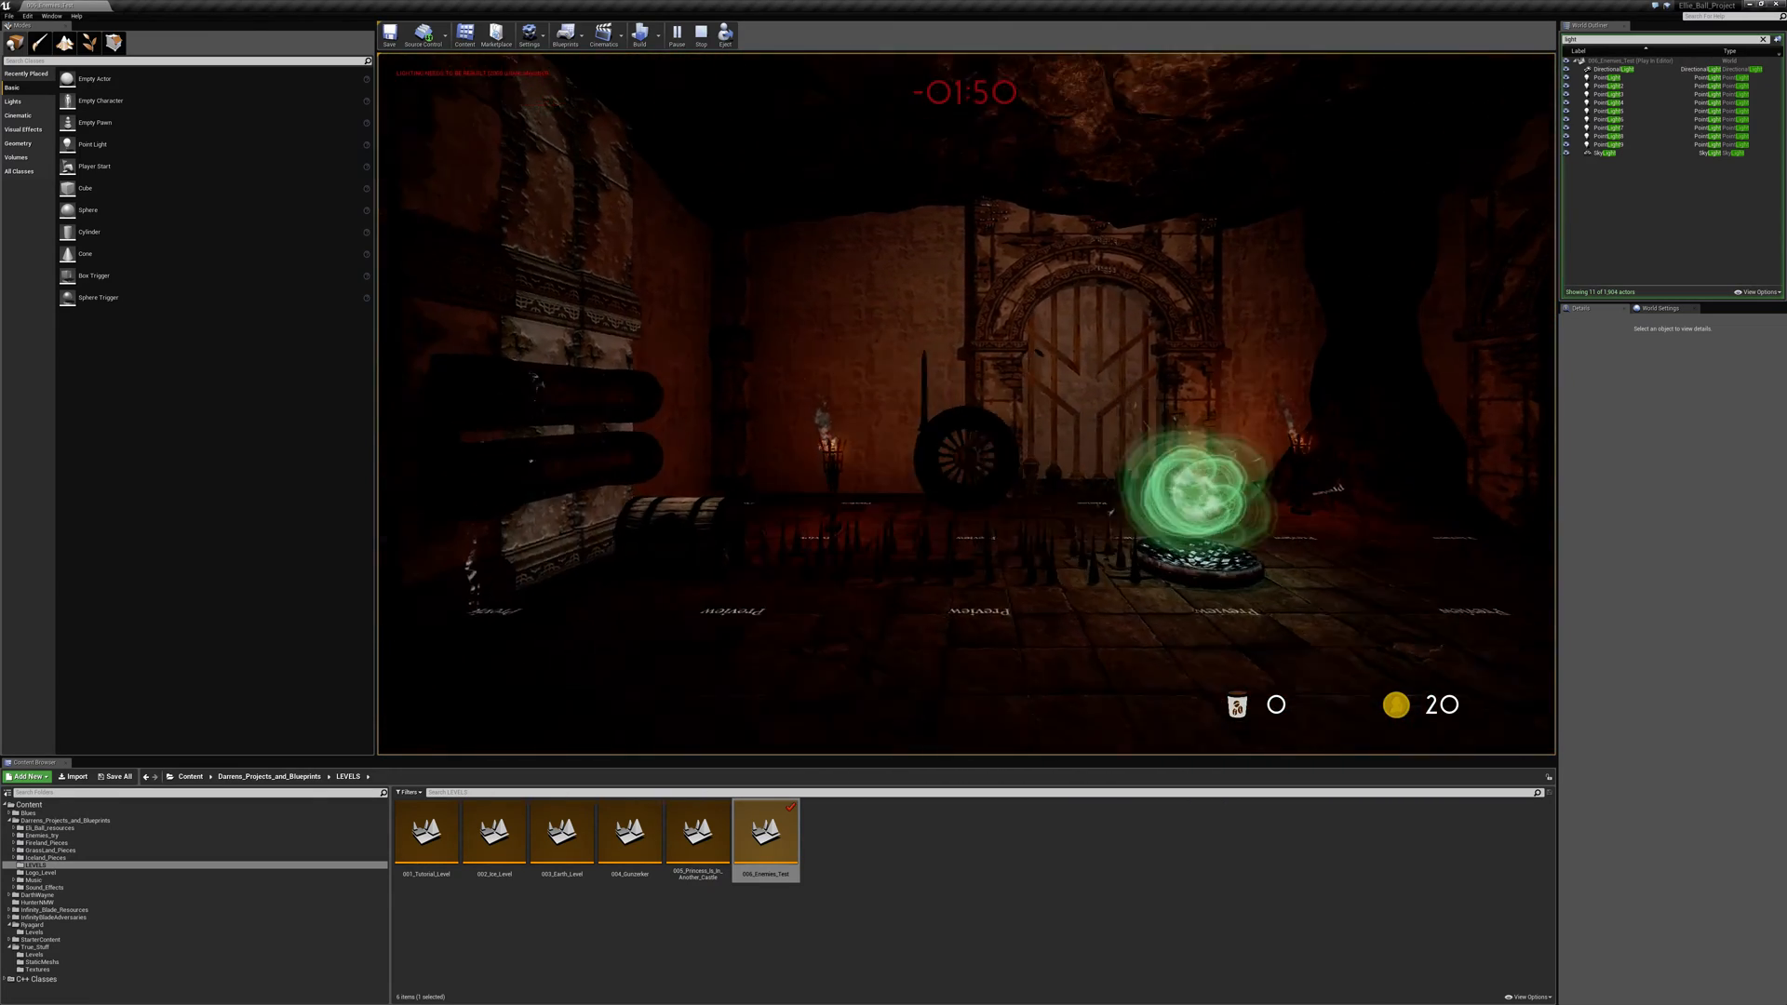
# - Jump the ball past the wall-mounted rams to the chest beside the spikes and open it
pyautogui.press('space')
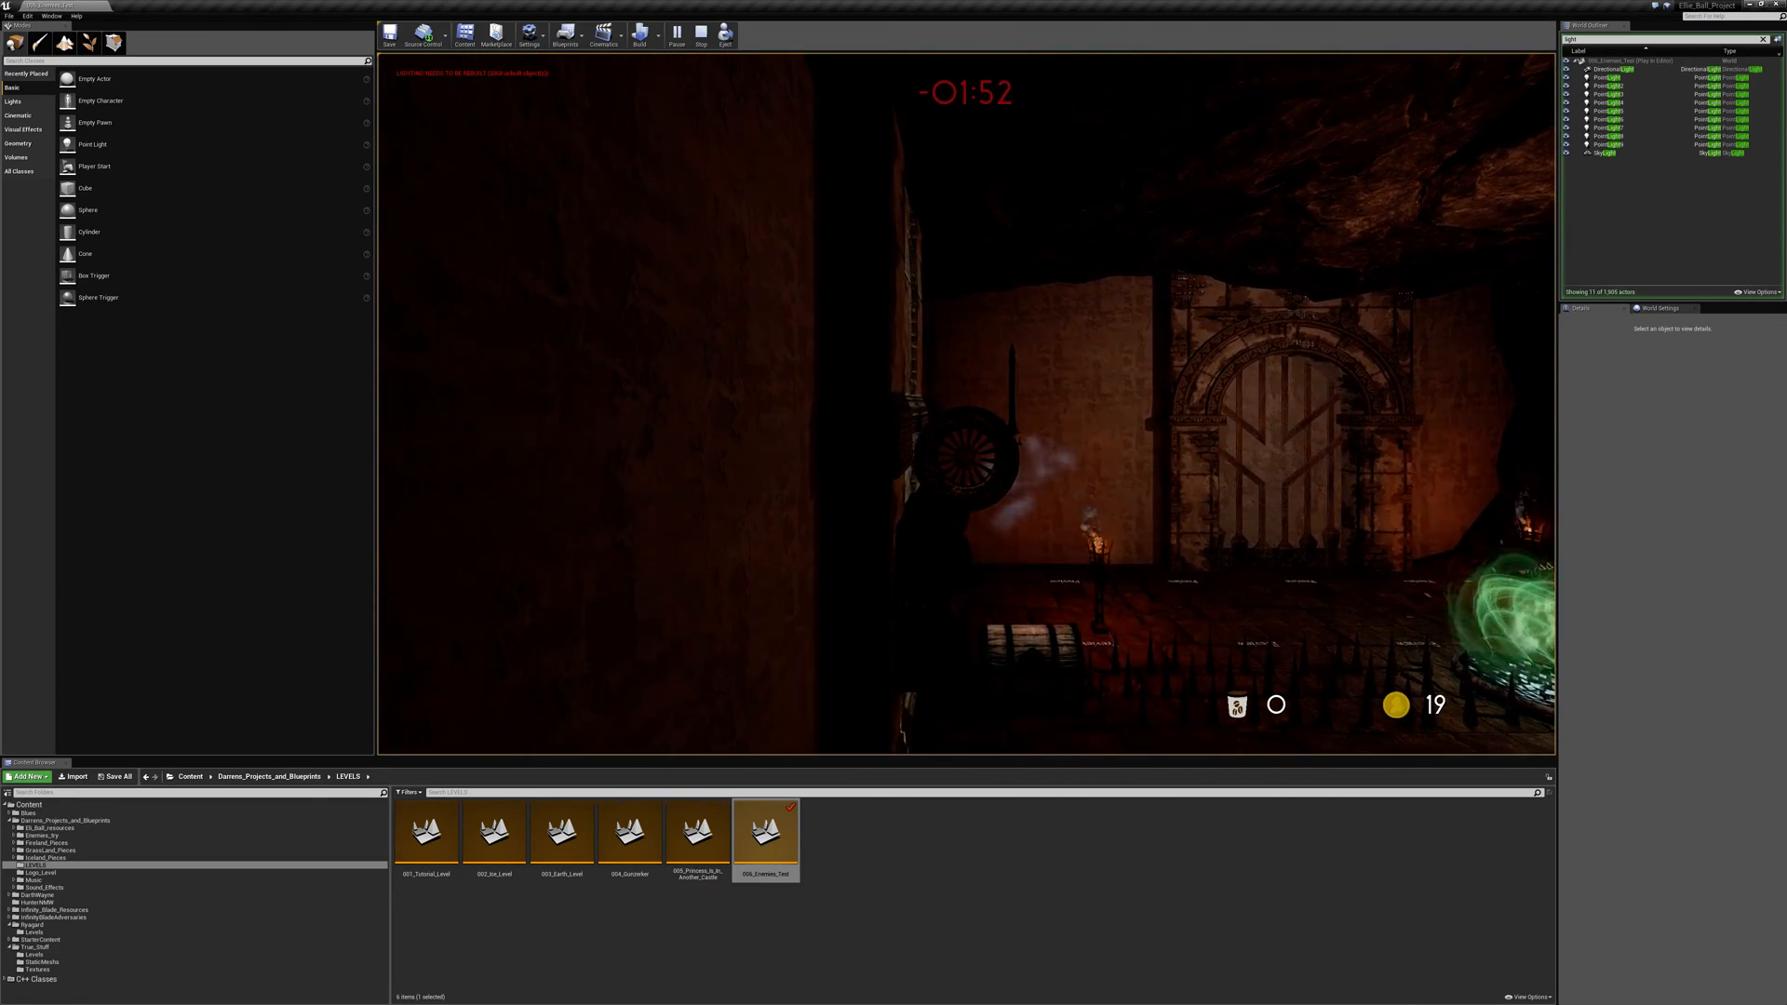
pyautogui.press('space')
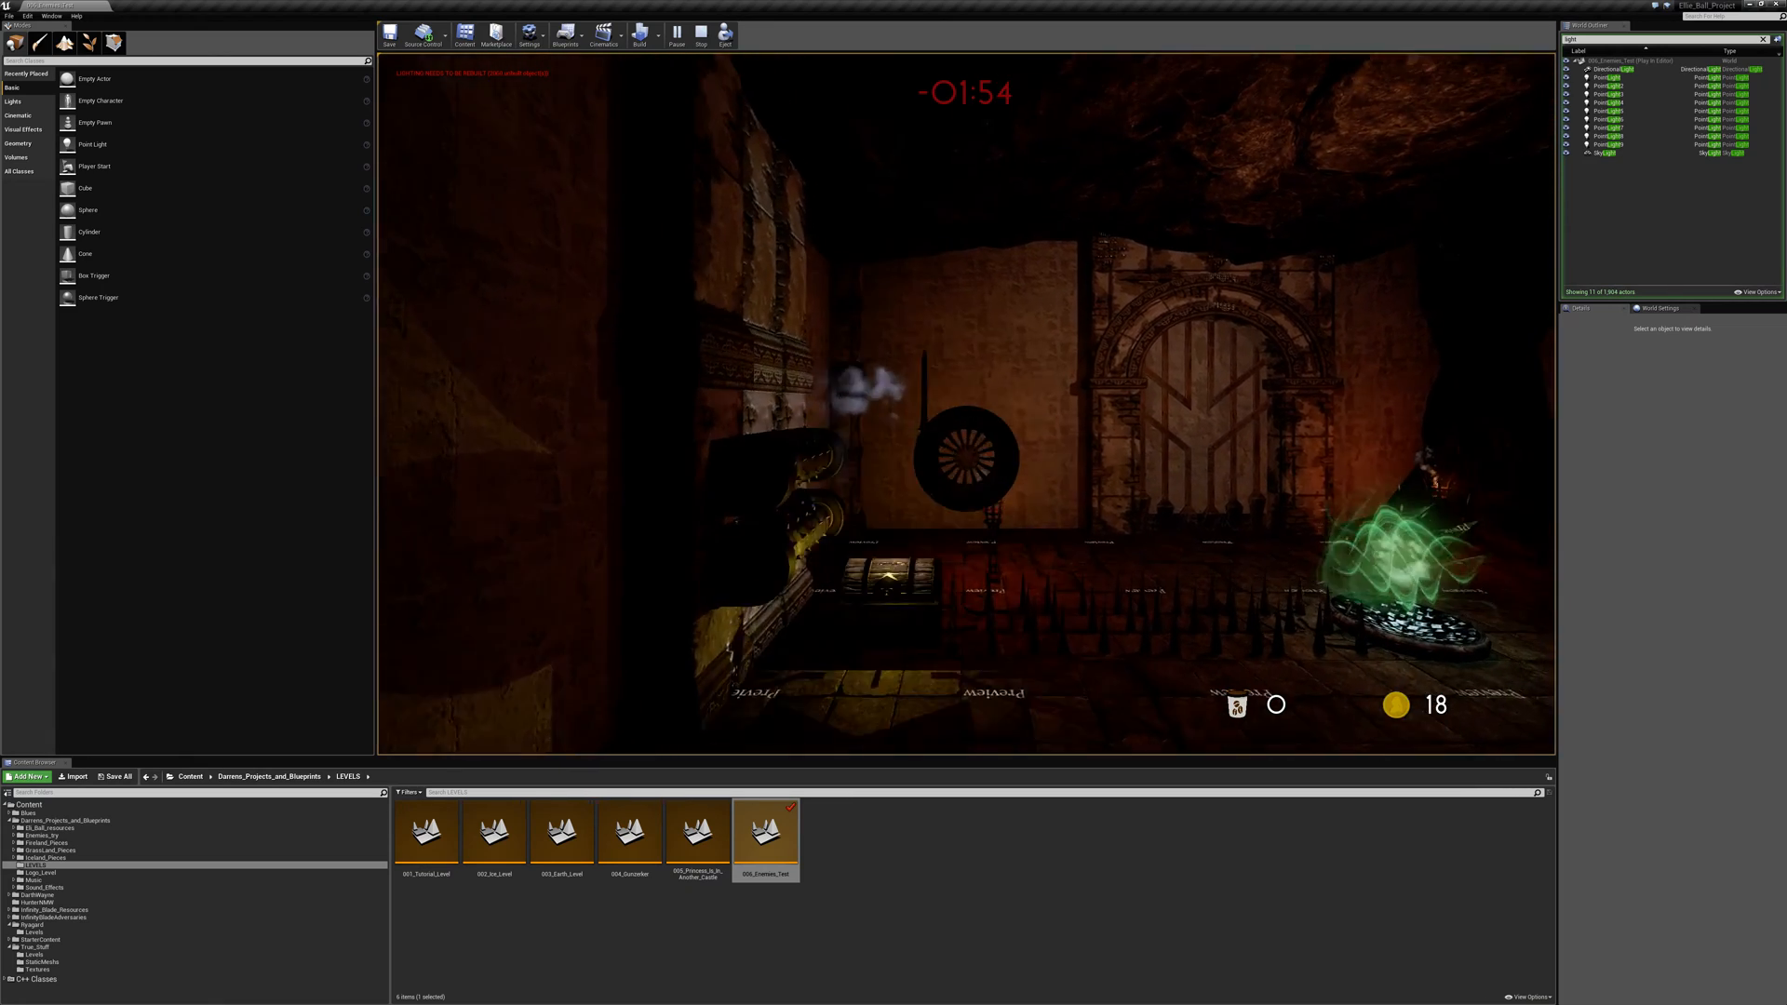
pyautogui.press('d')
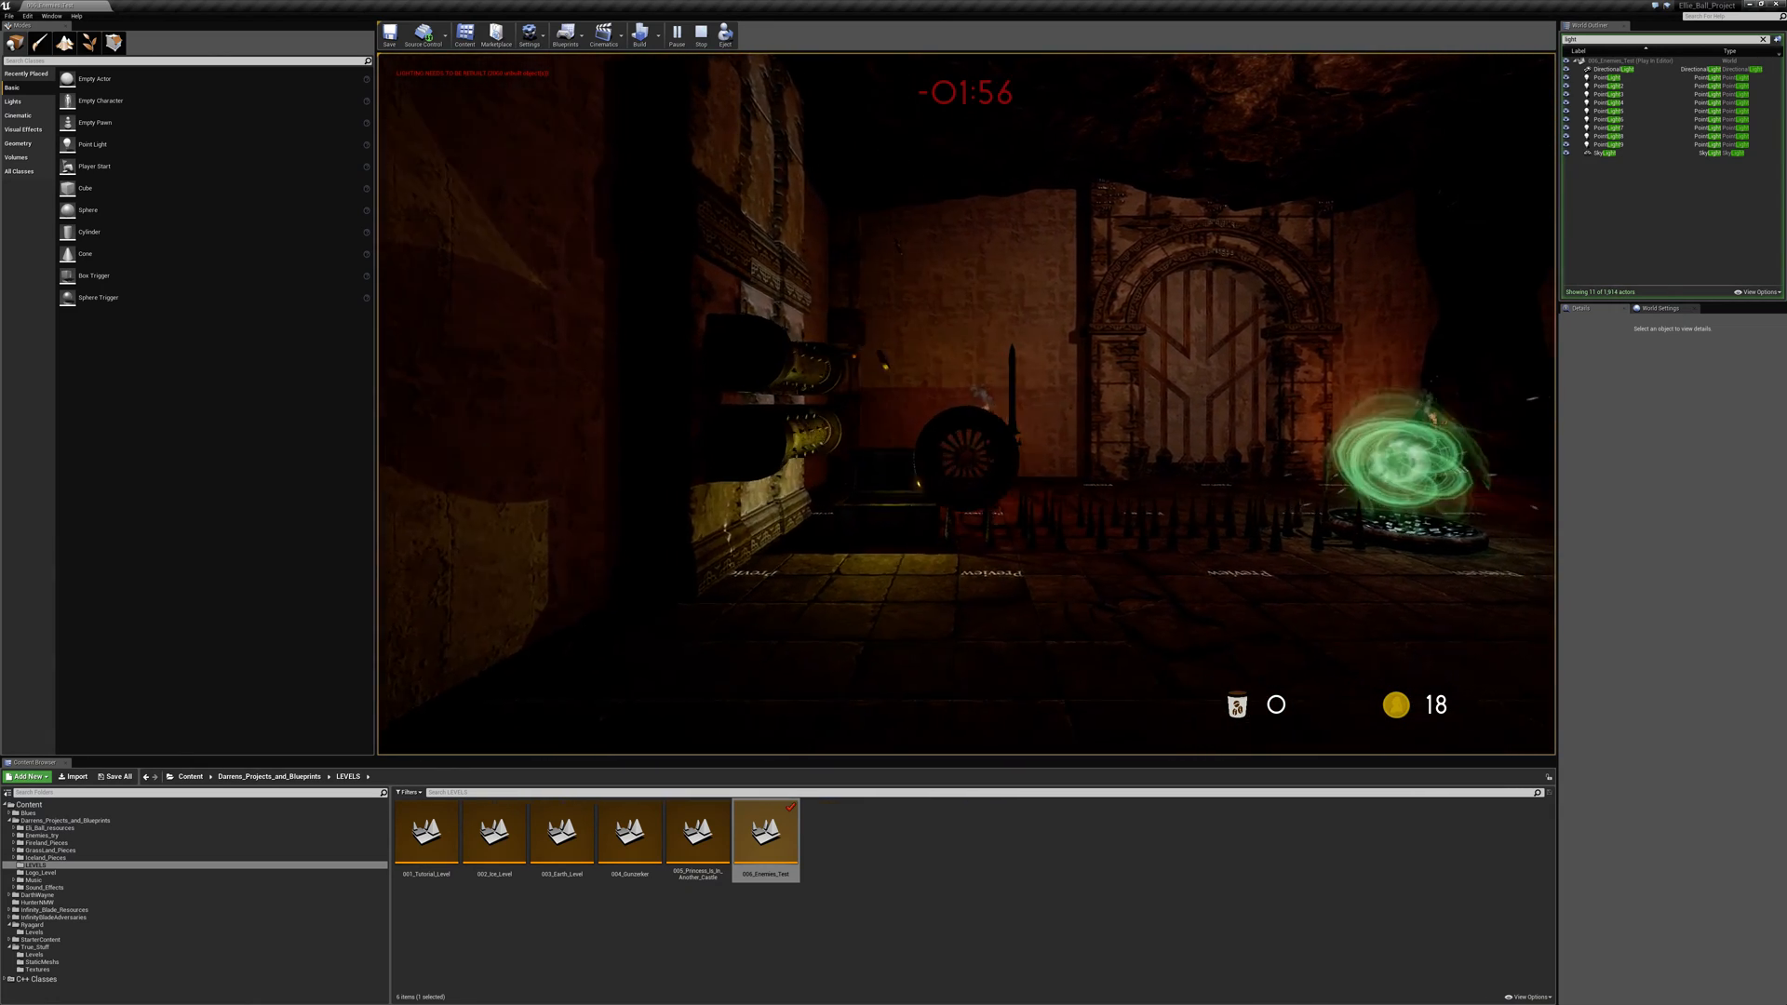
pyautogui.press('space')
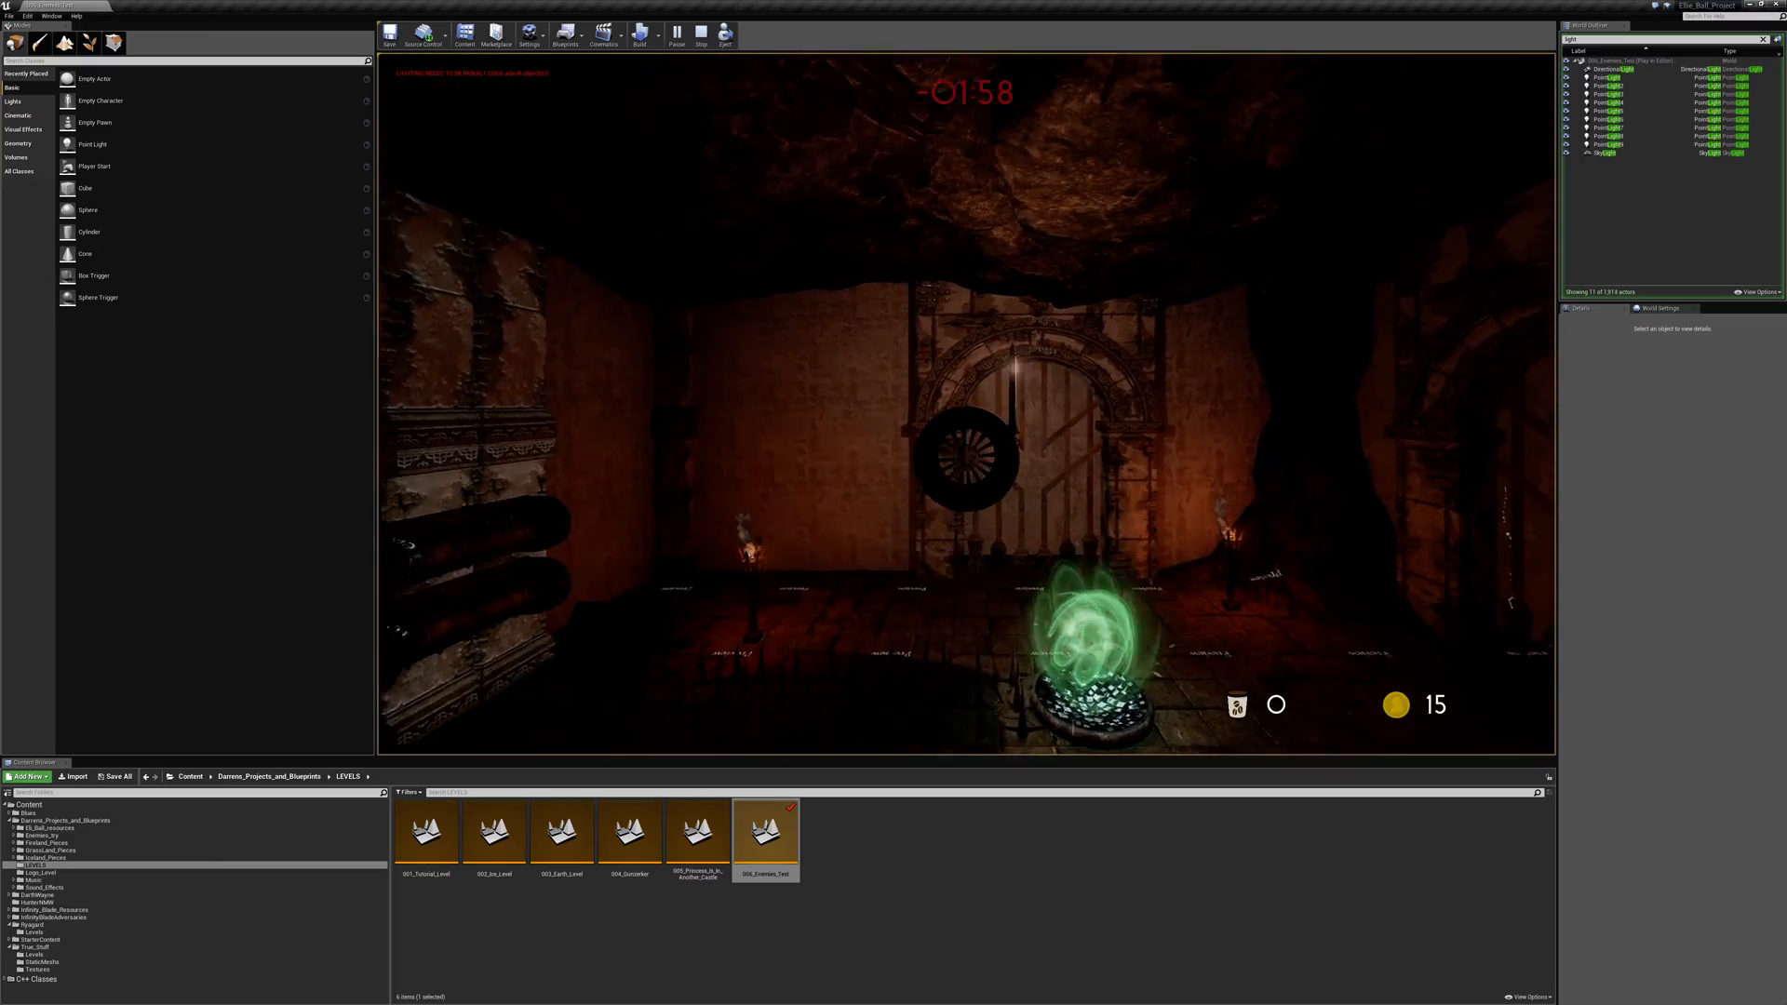
# - Roll the ball past the burning brazier and over the outdoor stone stairs to the level's finish, and quit the game
pyautogui.press('w')
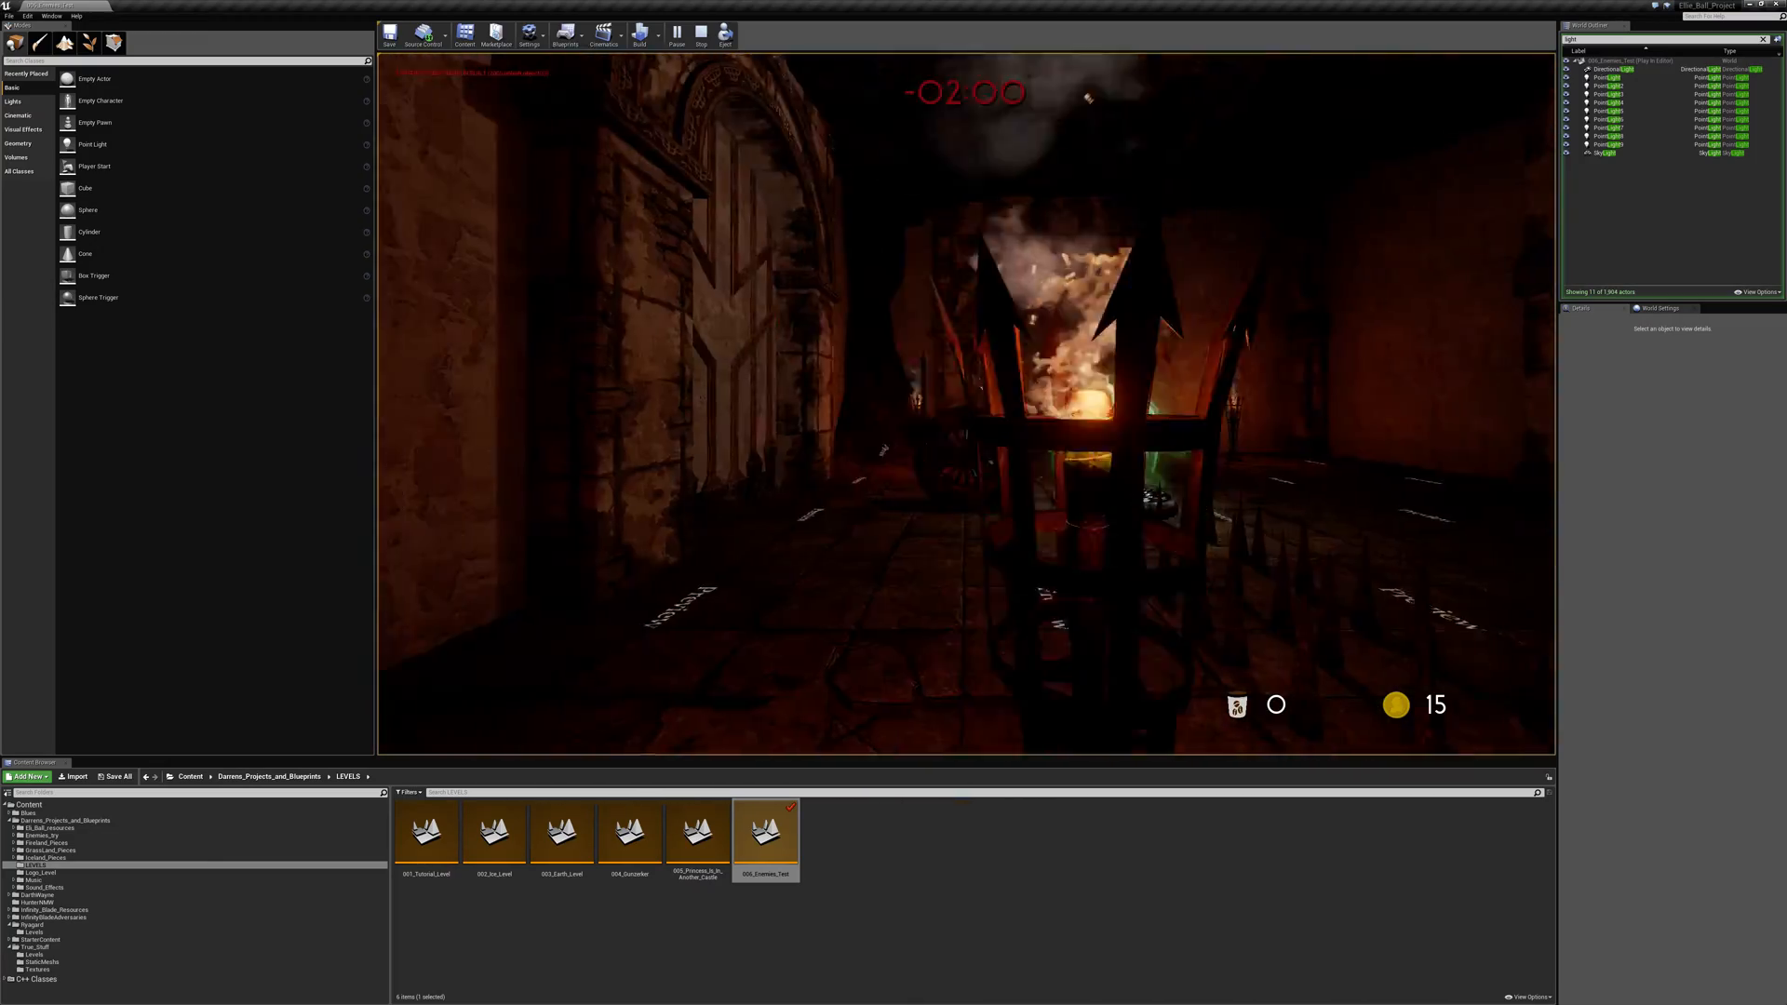
pyautogui.press('w')
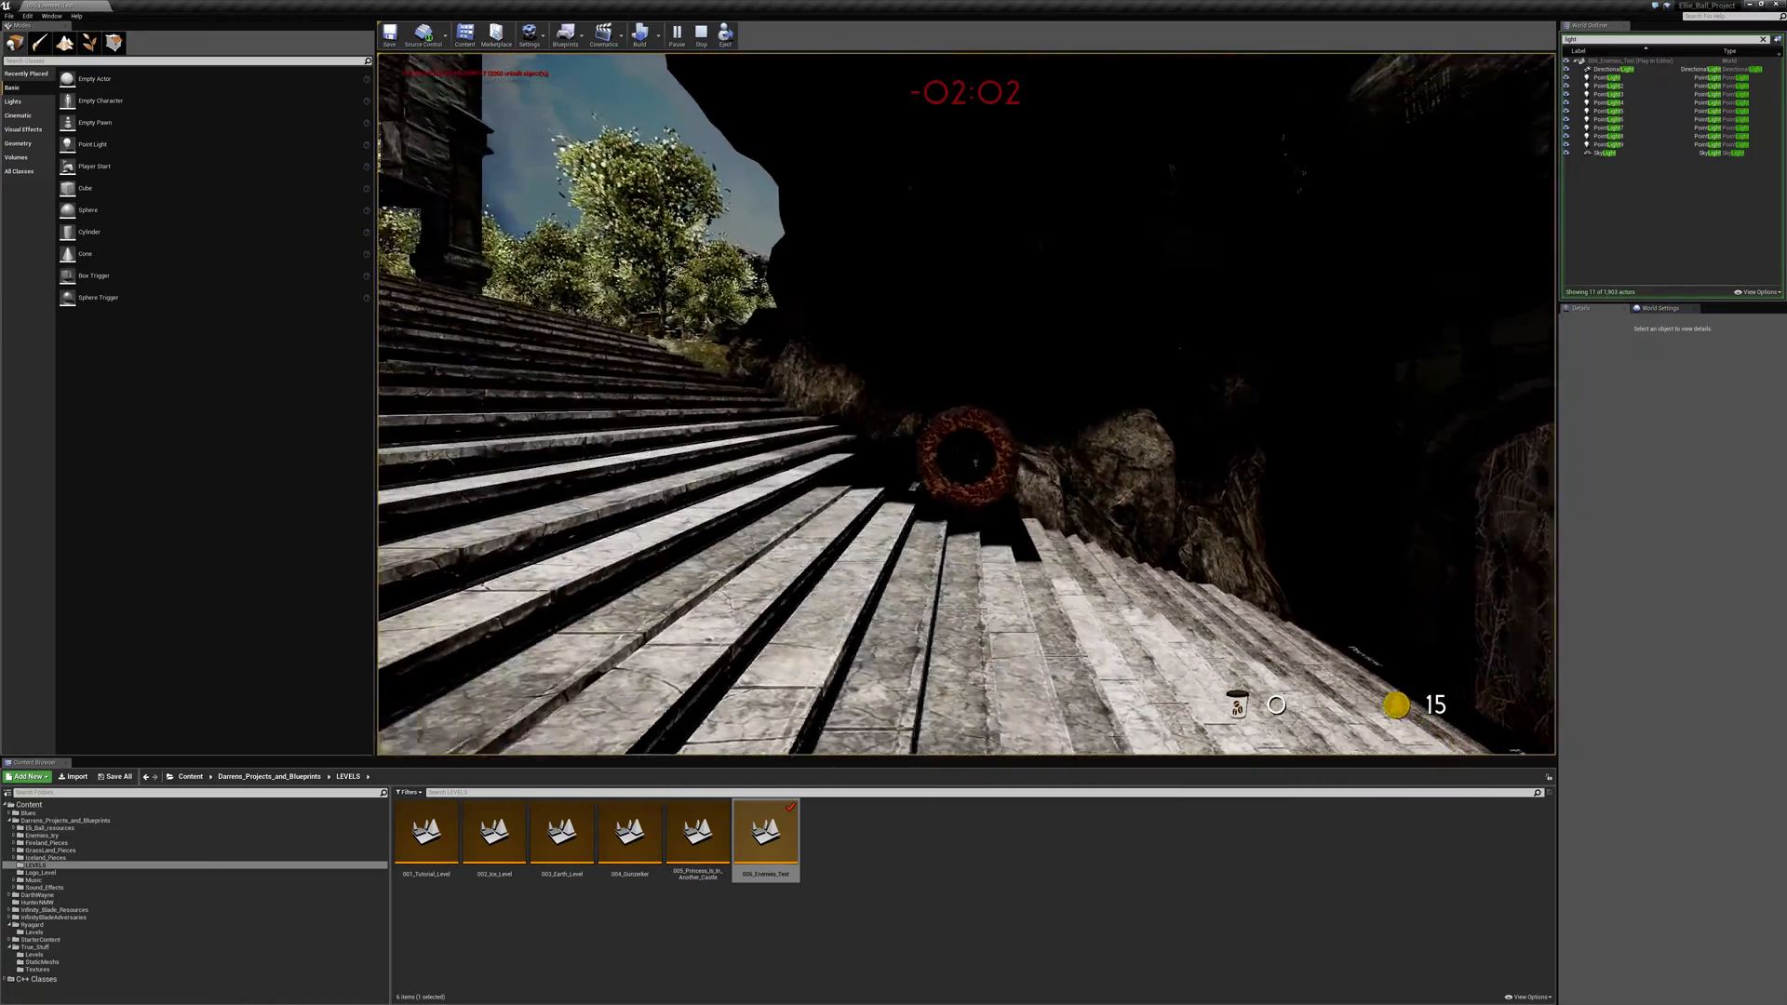
pyautogui.press('w')
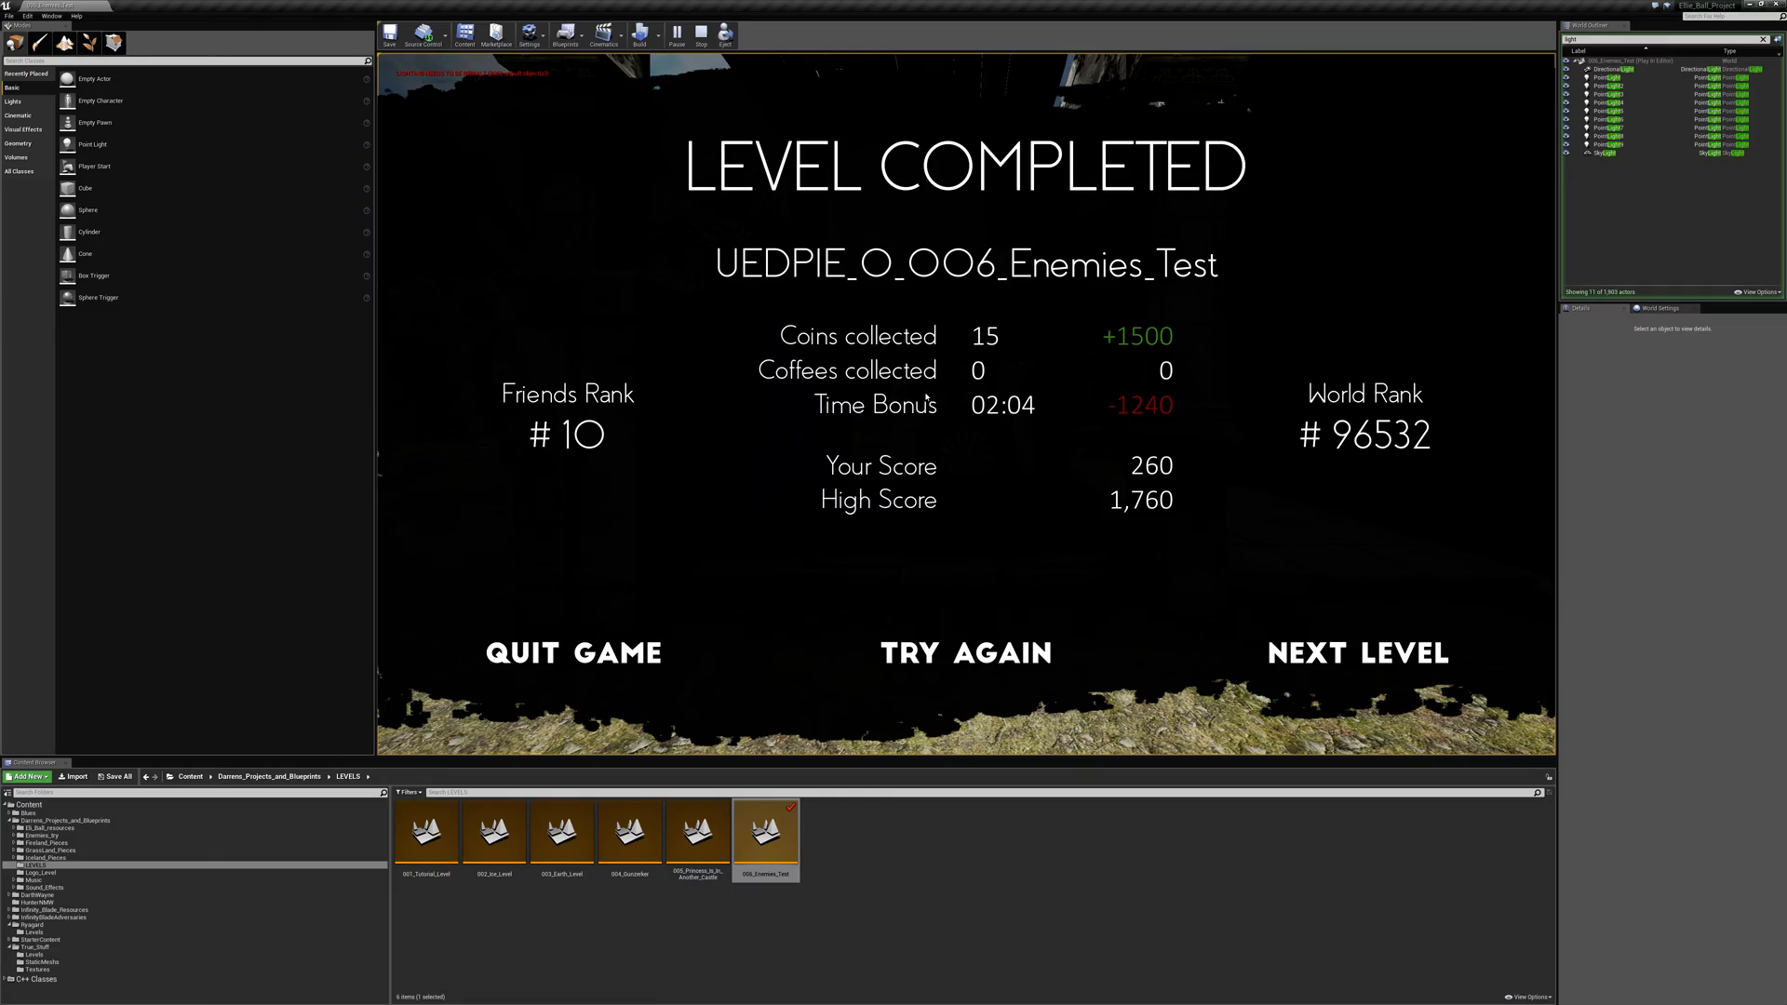
pyautogui.click(576, 686)
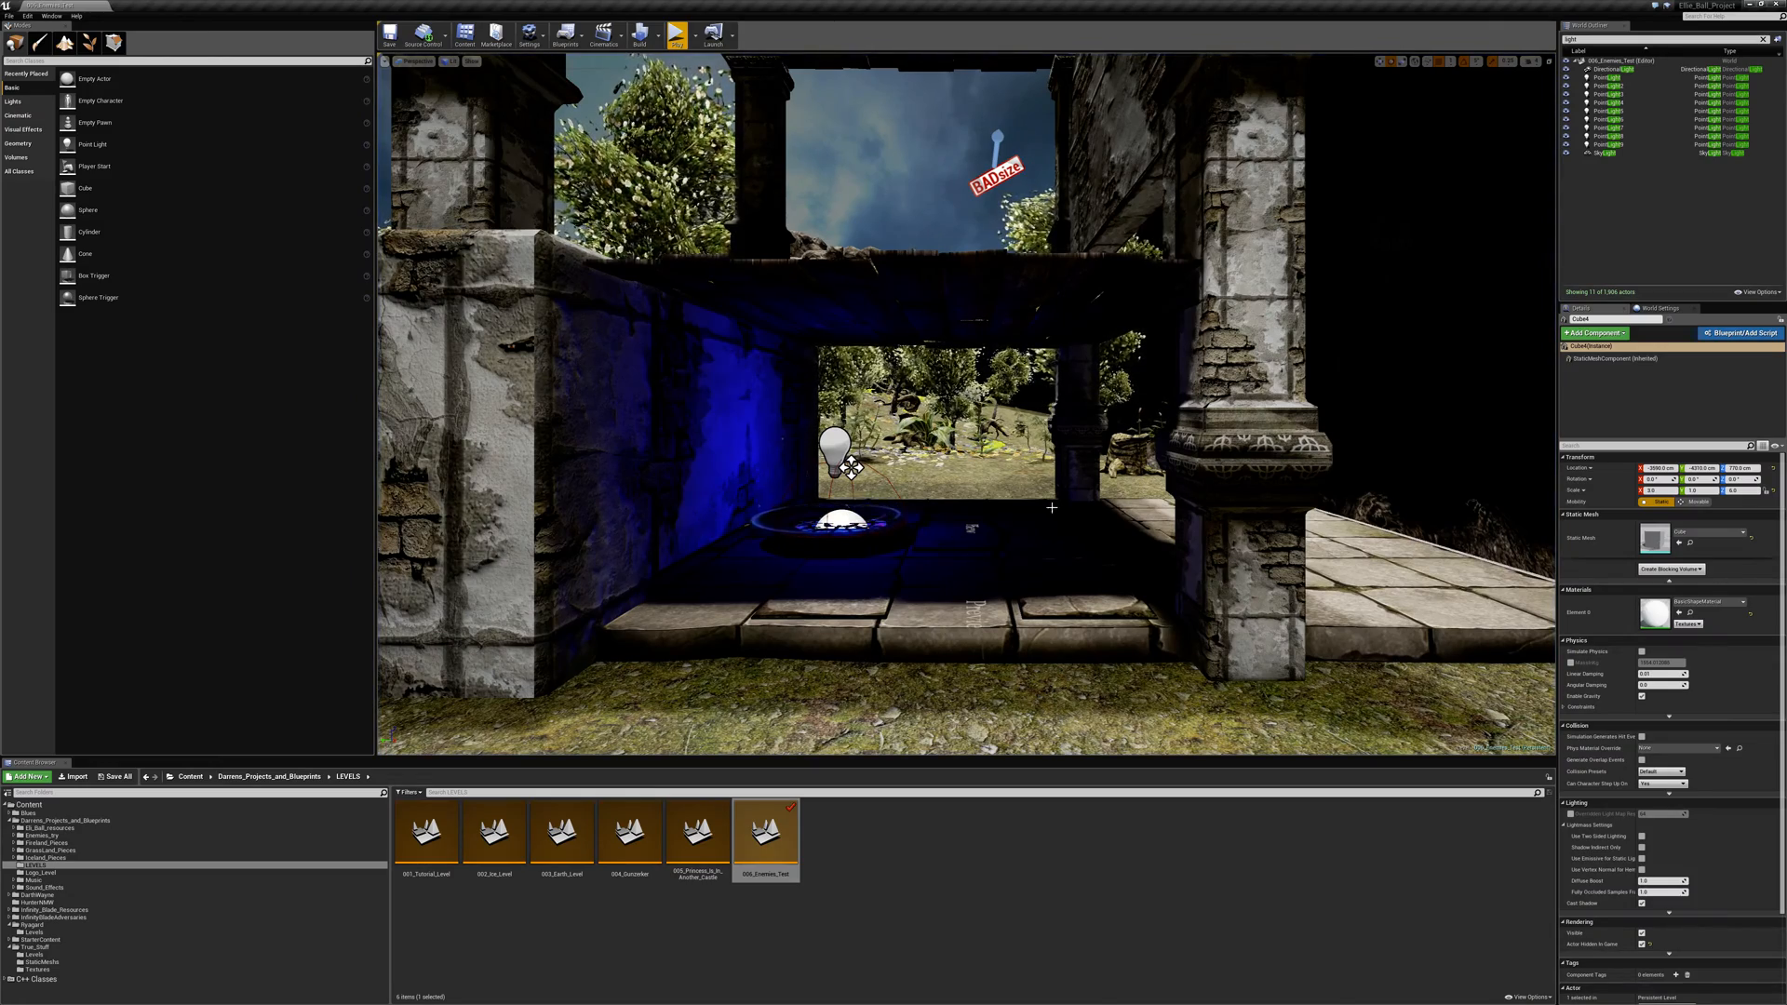
# - Inspect the spider's spiked platform and the castle hall in the editor, and select the arched auto-open gate
pyautogui.moveTo(1051, 507); pyautogui.dragTo(1140, 560, button='right')
pyautogui.press('s')
pyautogui.press('w')
pyautogui.press('s')
pyautogui.press('w')
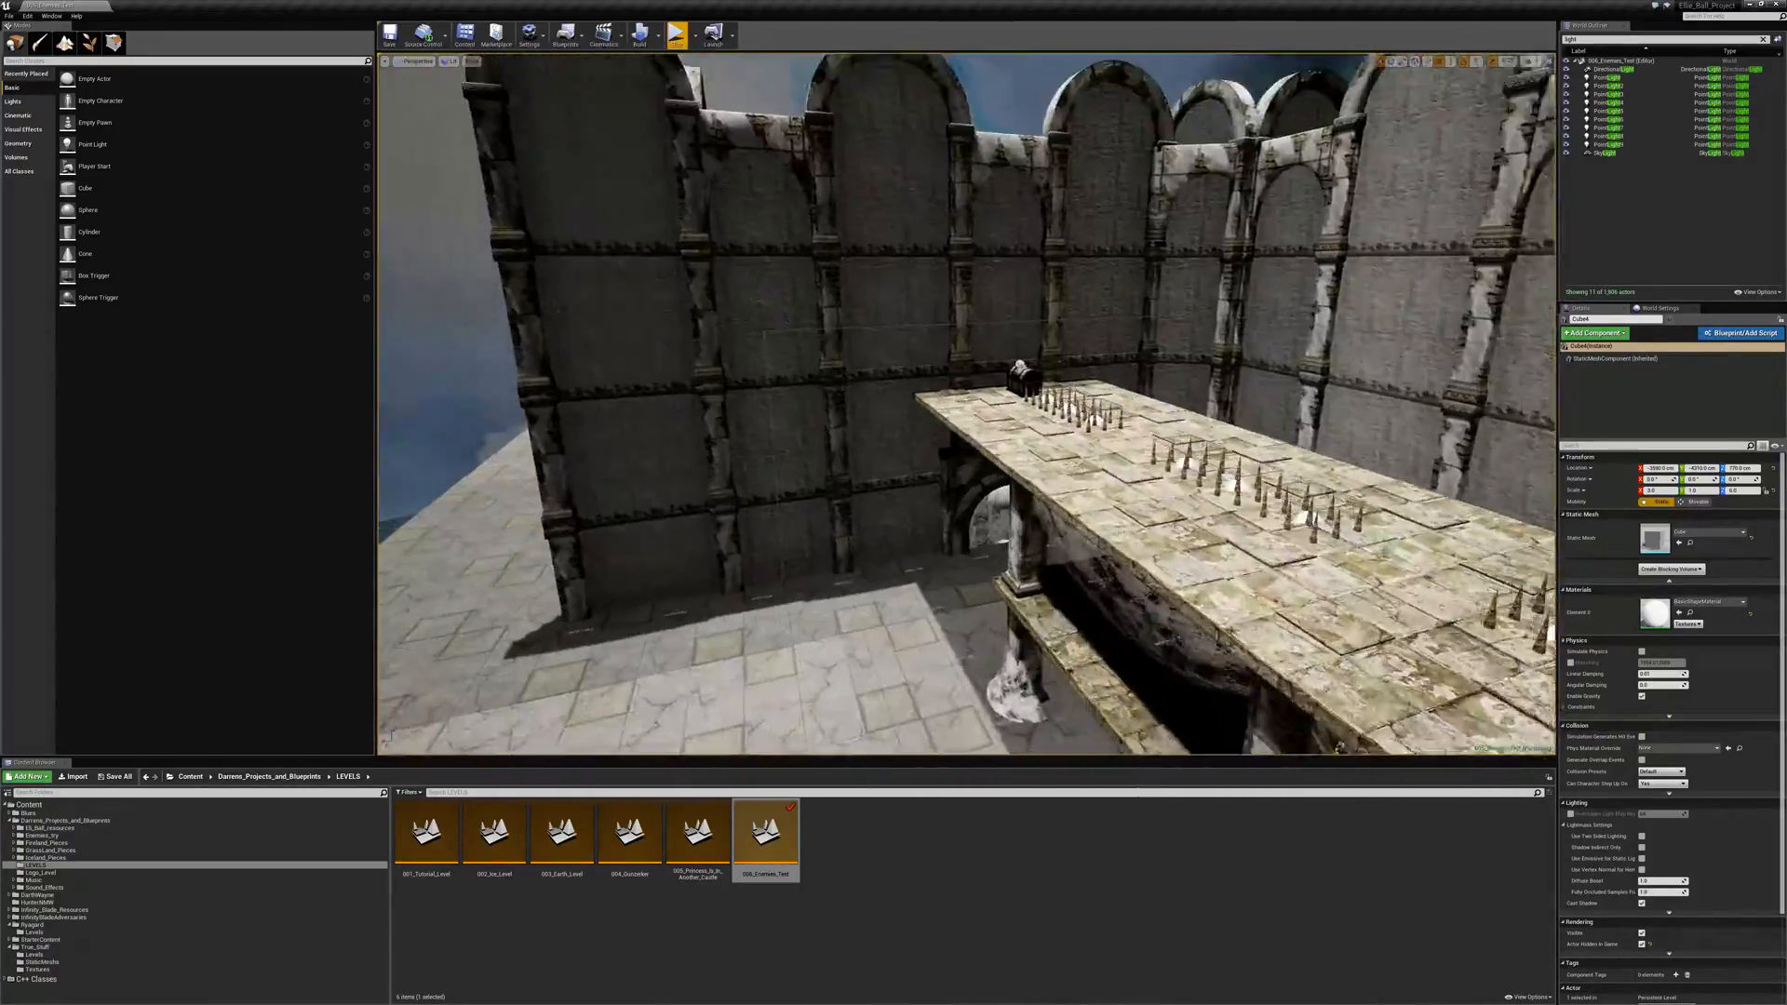
pyautogui.moveTo(966, 404); pyautogui.dragTo(875, 358, button='right')
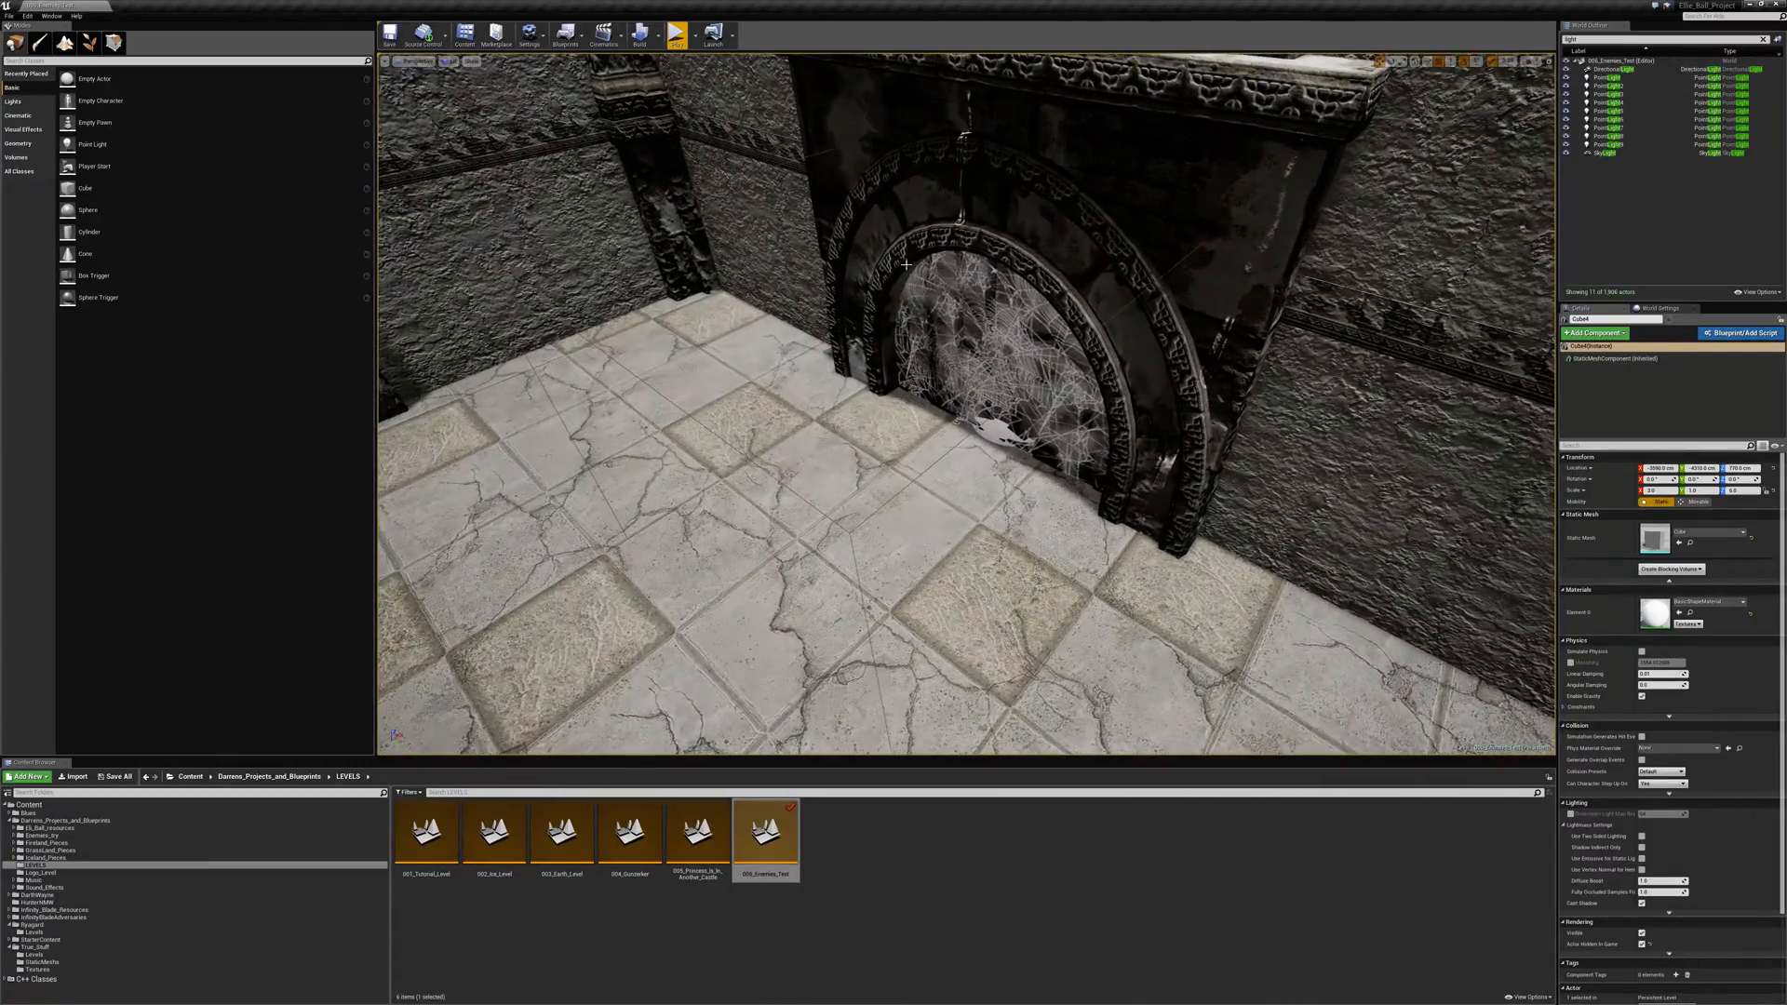
pyautogui.click(906, 265)
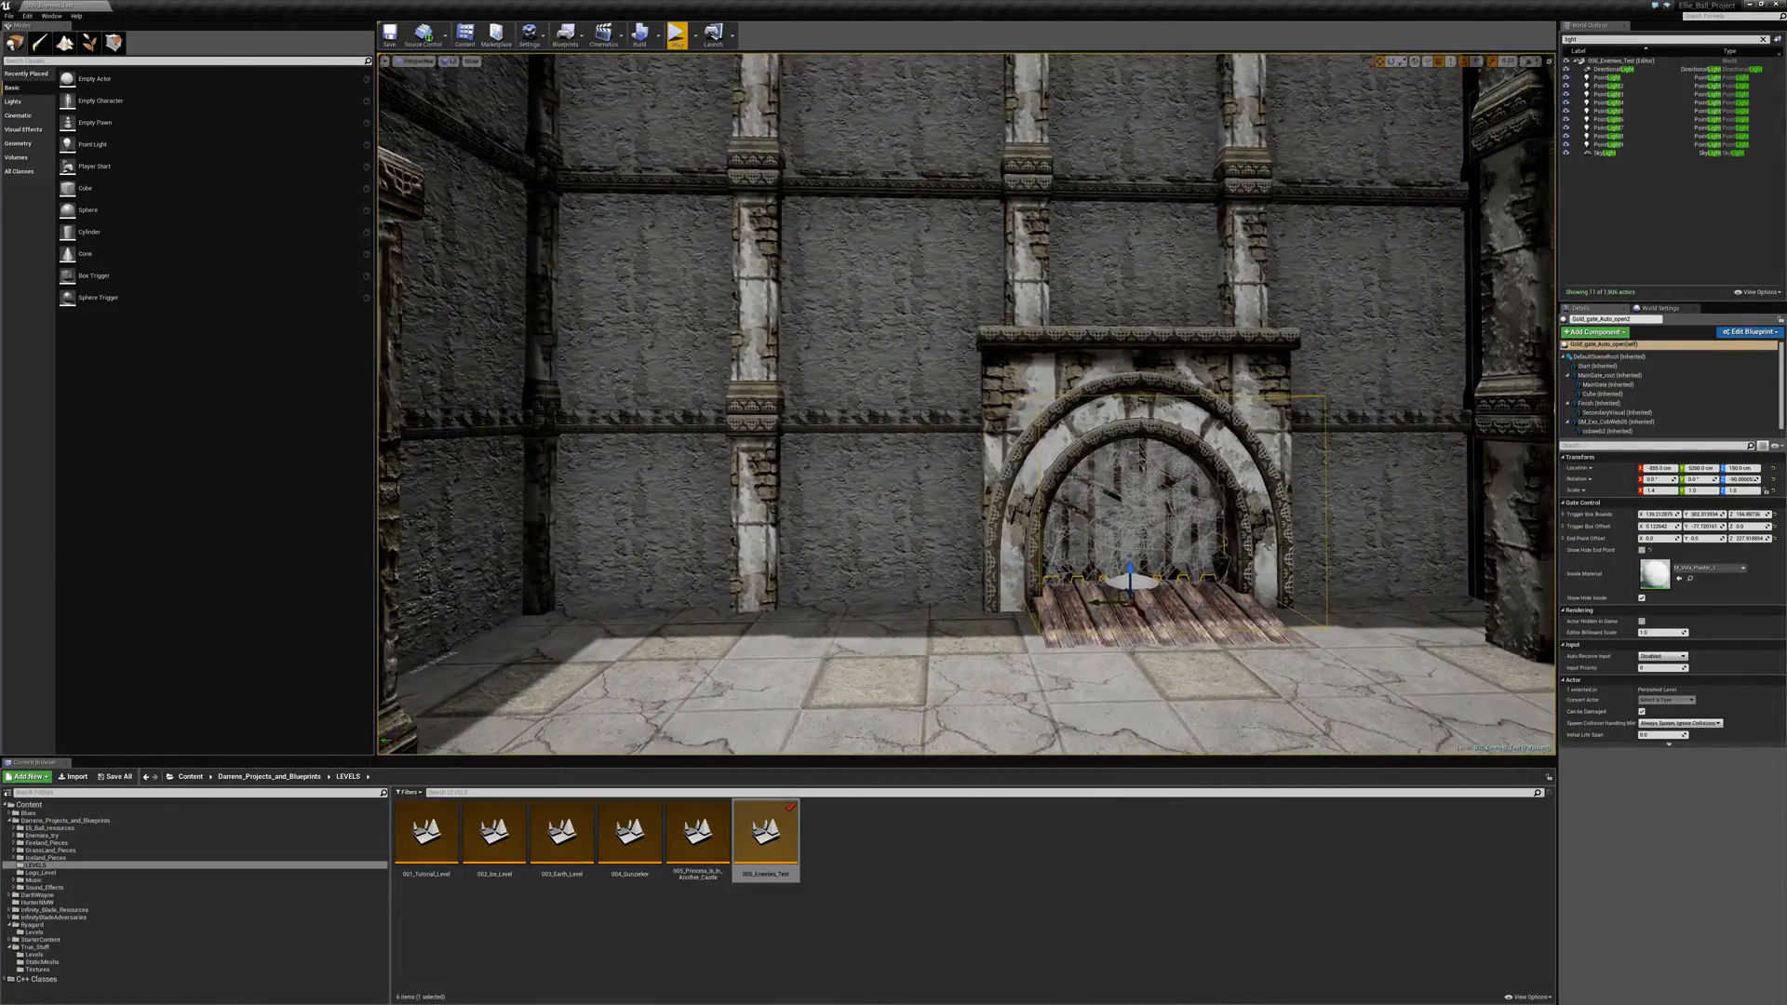
# - Examine the selected gate's surroundings, the rocky hillside, and the castle's outer walls with the forested garden below
pyautogui.moveTo(966, 404); pyautogui.dragTo(1061, 437, button='right')
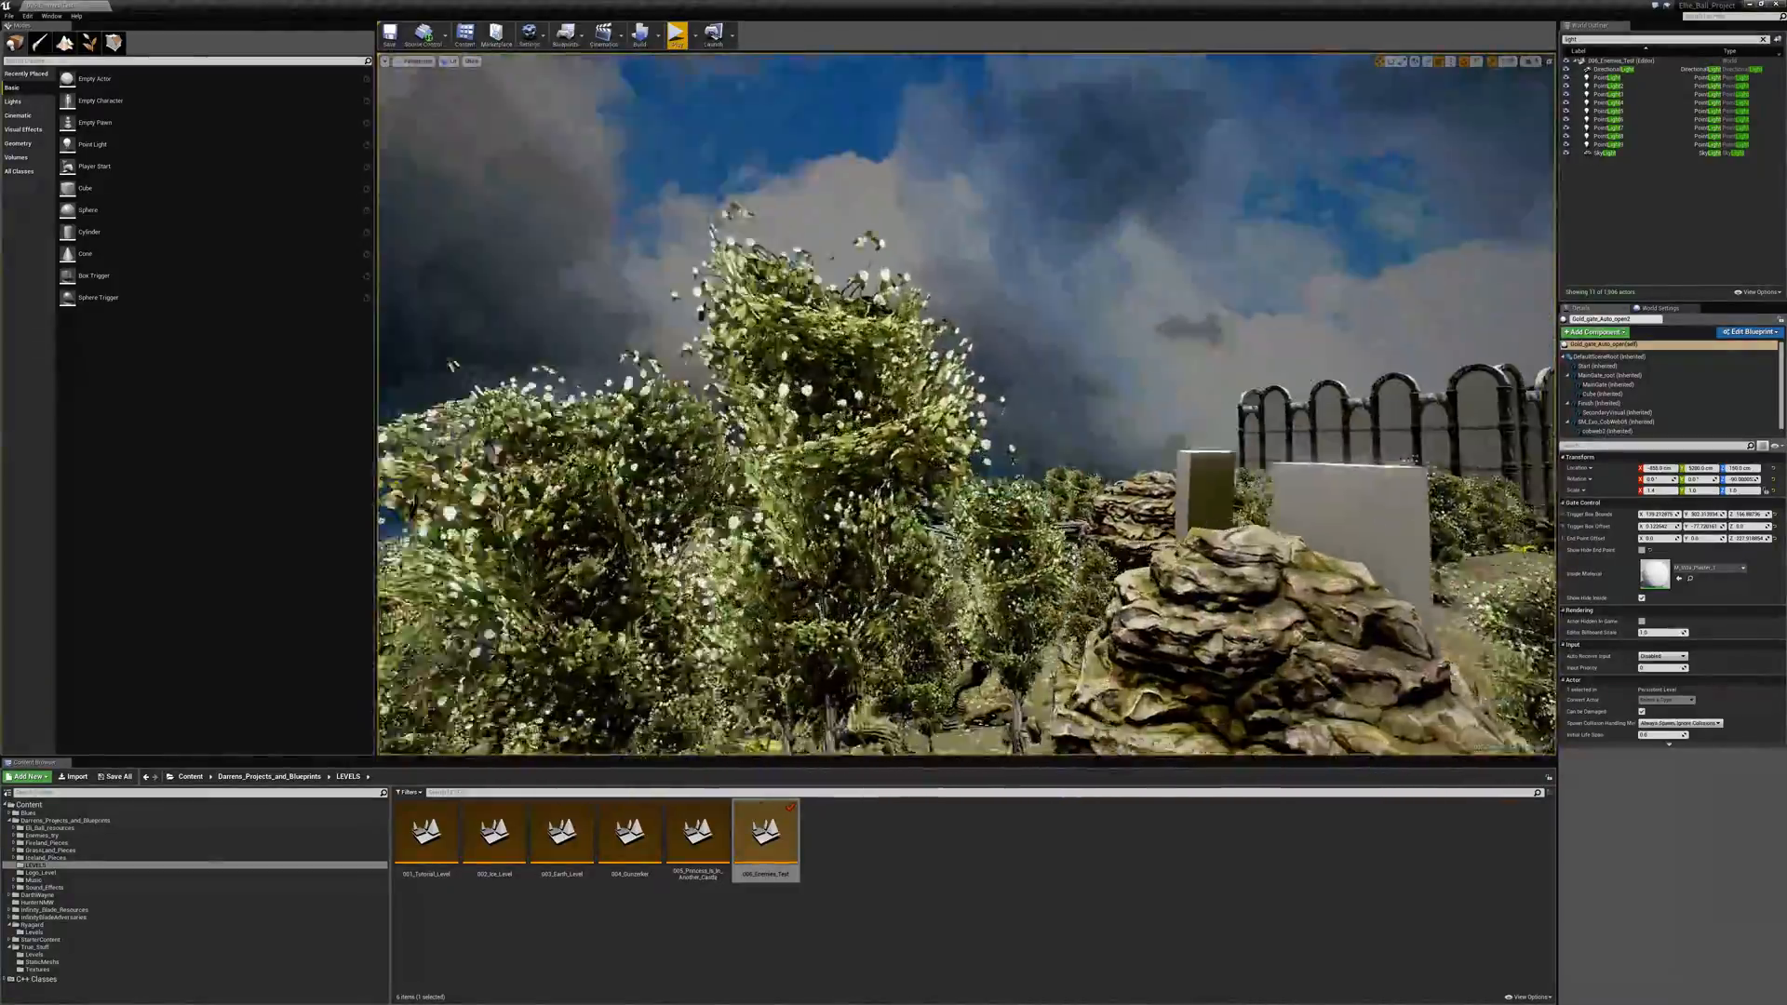
pyautogui.press('w')
pyautogui.moveTo(966, 403)
pyautogui.mouseDown(button='right')
pyautogui.moveTo(1107, 503)
pyautogui.moveTo(940, 401)
pyautogui.moveTo(912, 409)
pyautogui.moveTo(958, 391)
pyautogui.mouseUp(button='right')
pyautogui.press('w')
pyautogui.press('w')
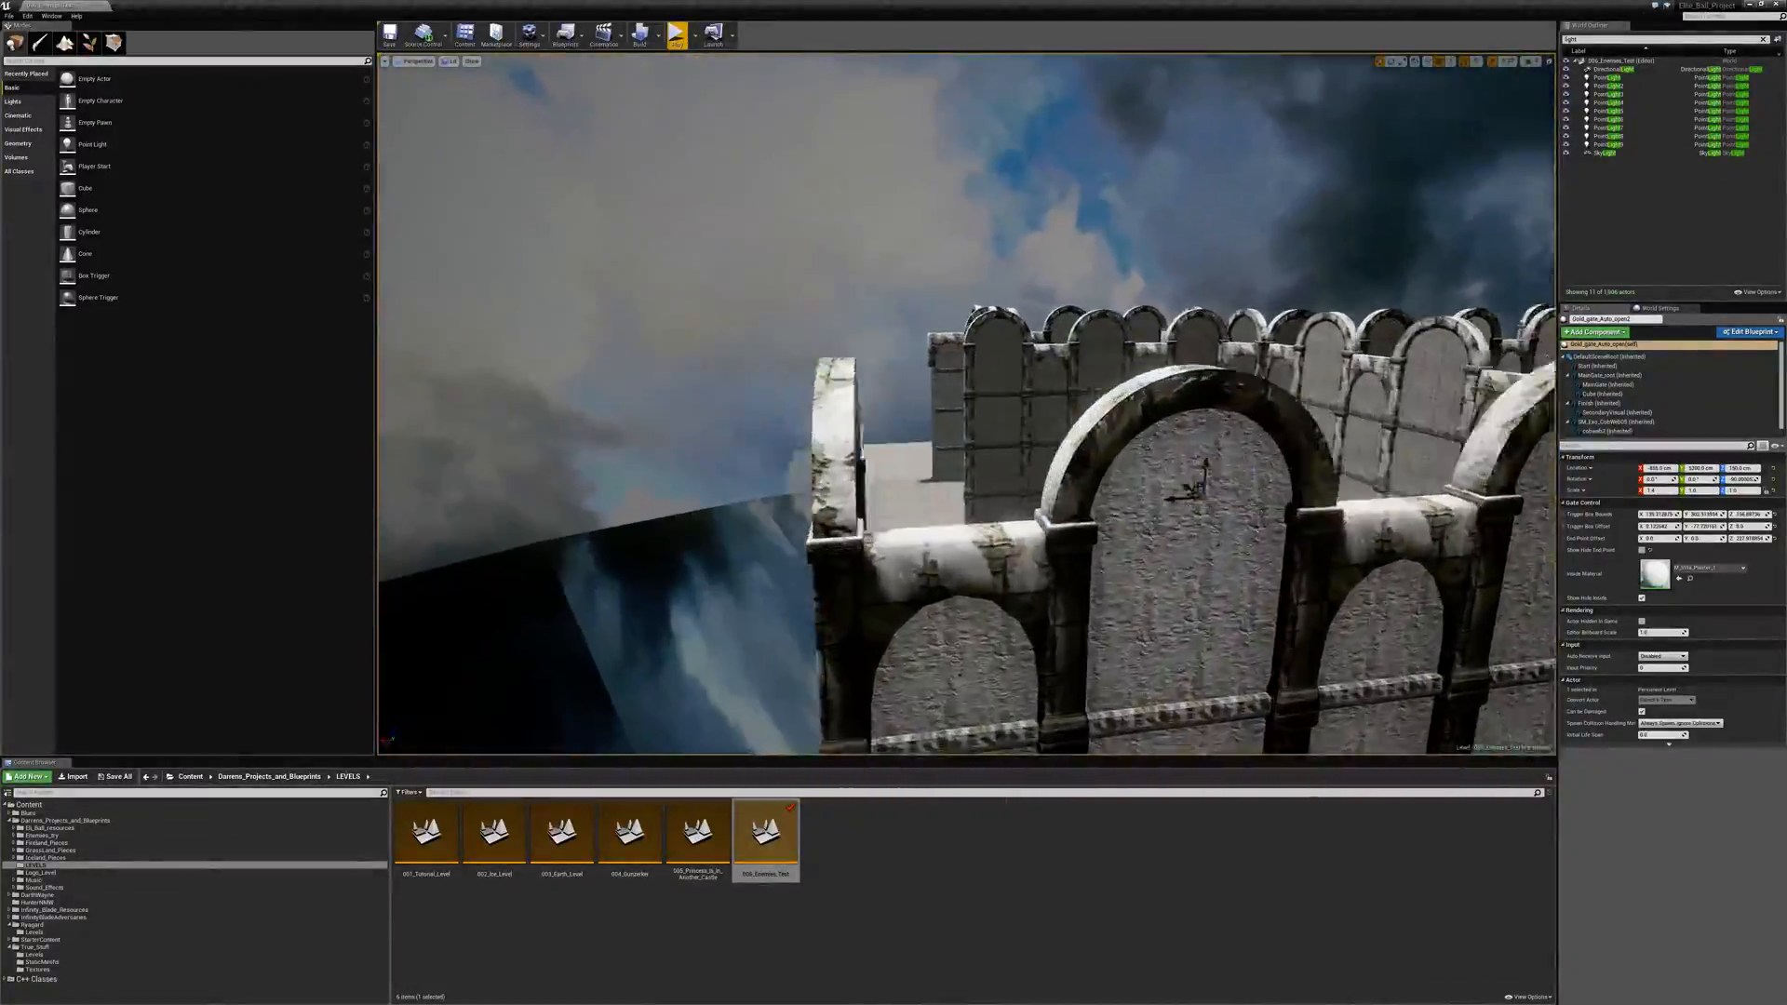
pyautogui.moveTo(966, 404); pyautogui.dragTo(1033, 458, button='right')
pyautogui.press('w')
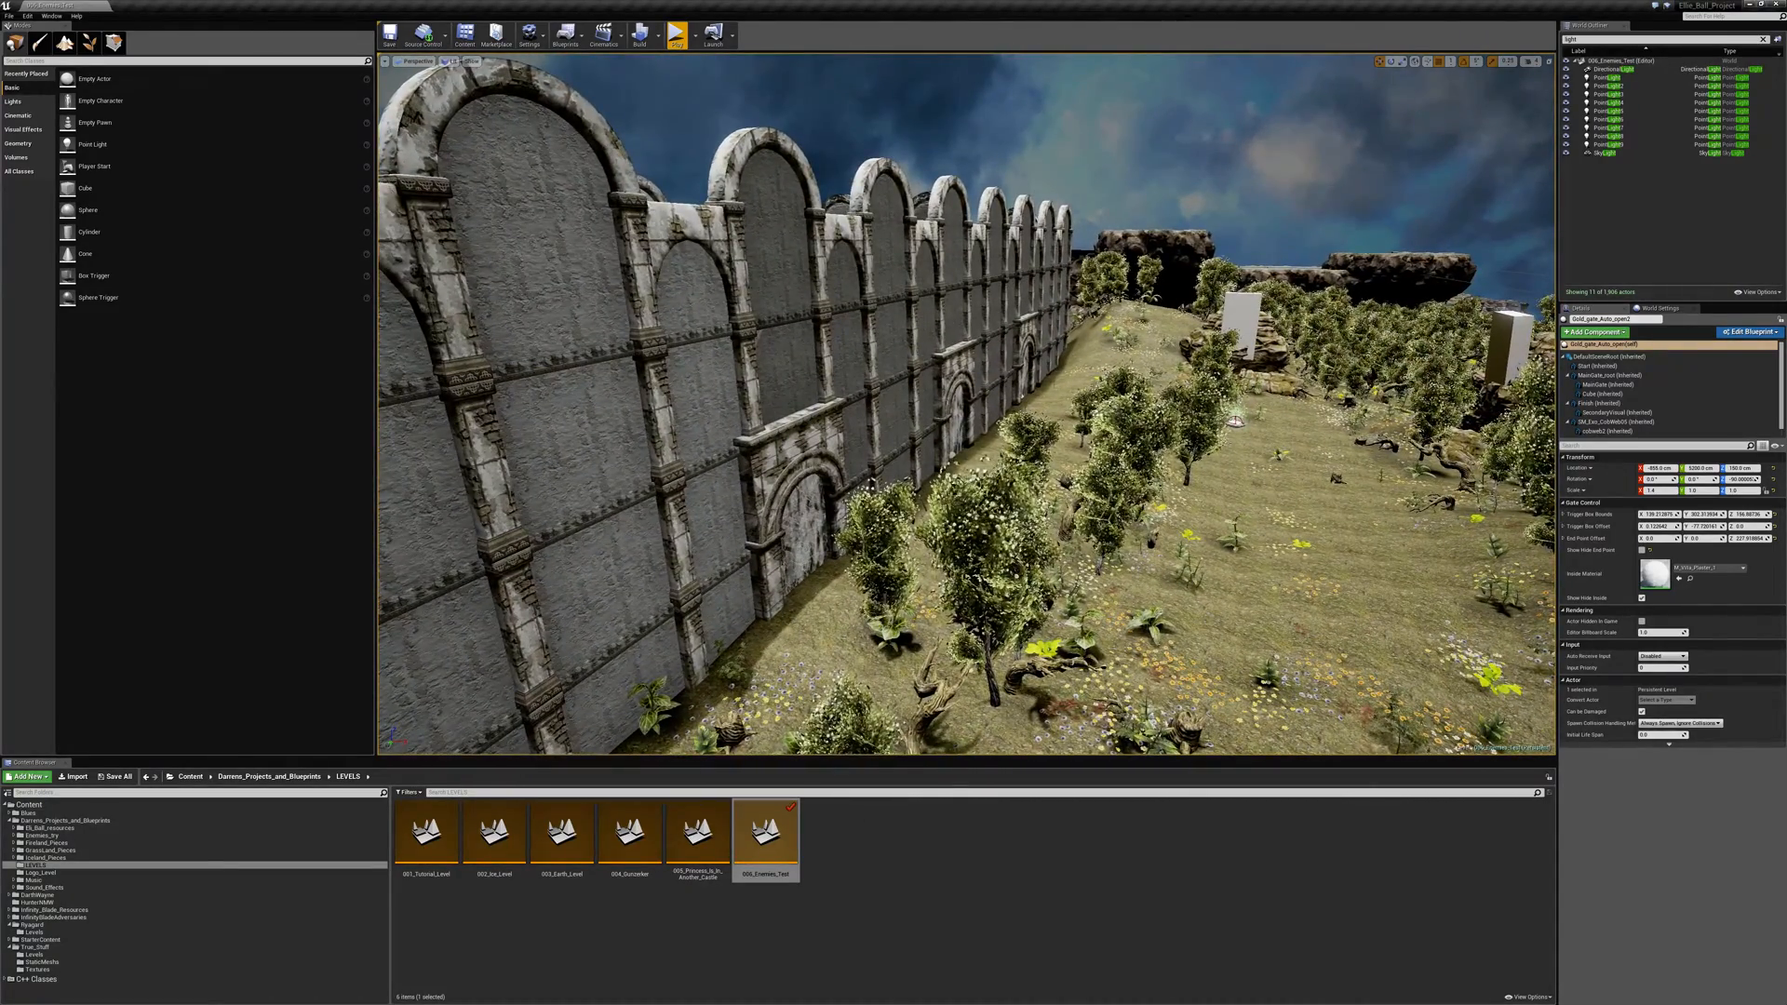
pyautogui.press('w')
pyautogui.moveTo(968, 403)
pyautogui.mouseDown(button='right')
pyautogui.moveTo(1201, 419)
pyautogui.moveTo(1489, 316)
pyautogui.moveTo(972, 406)
pyautogui.moveTo(995, 484)
pyautogui.moveTo(1107, 405)
pyautogui.moveTo(977, 400)
pyautogui.mouseUp(button='right')
pyautogui.press('w')
pyautogui.press('w')
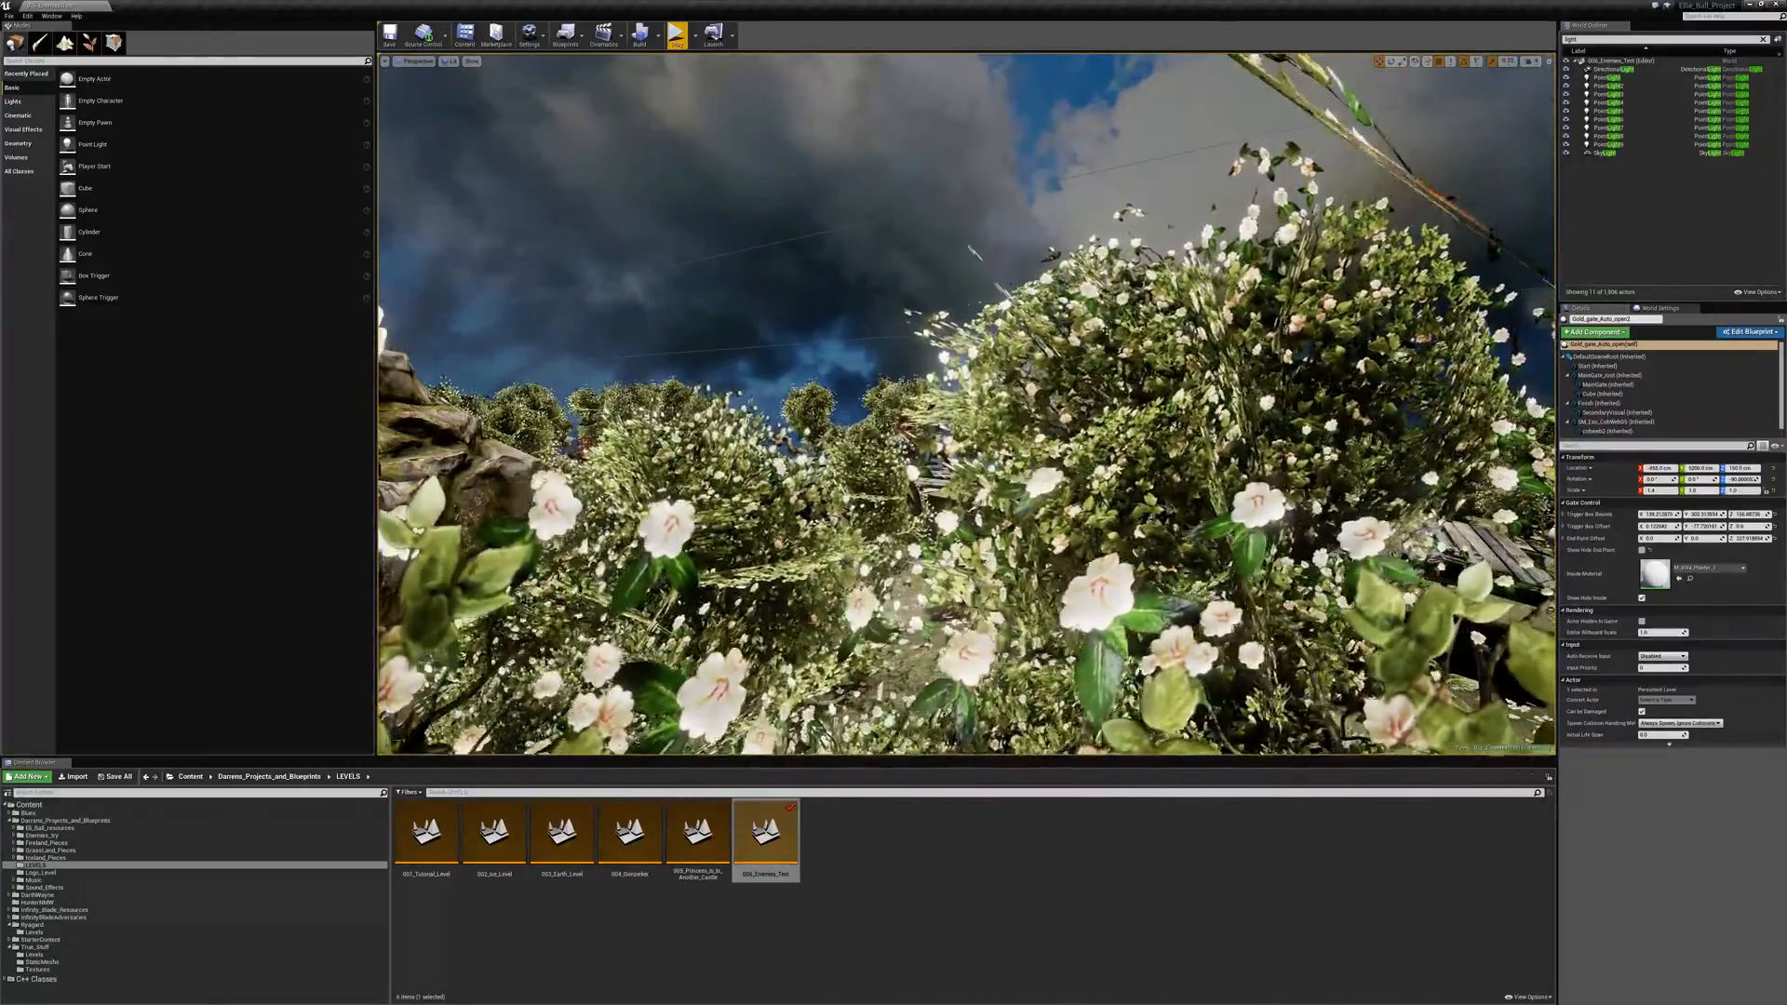
# - Examine the wooden decking, the spider's stone walkway and the walled garden from above in the editor
pyautogui.press('w')
pyautogui.moveTo(1170, 298); pyautogui.dragTo(1061, 293, button='right')
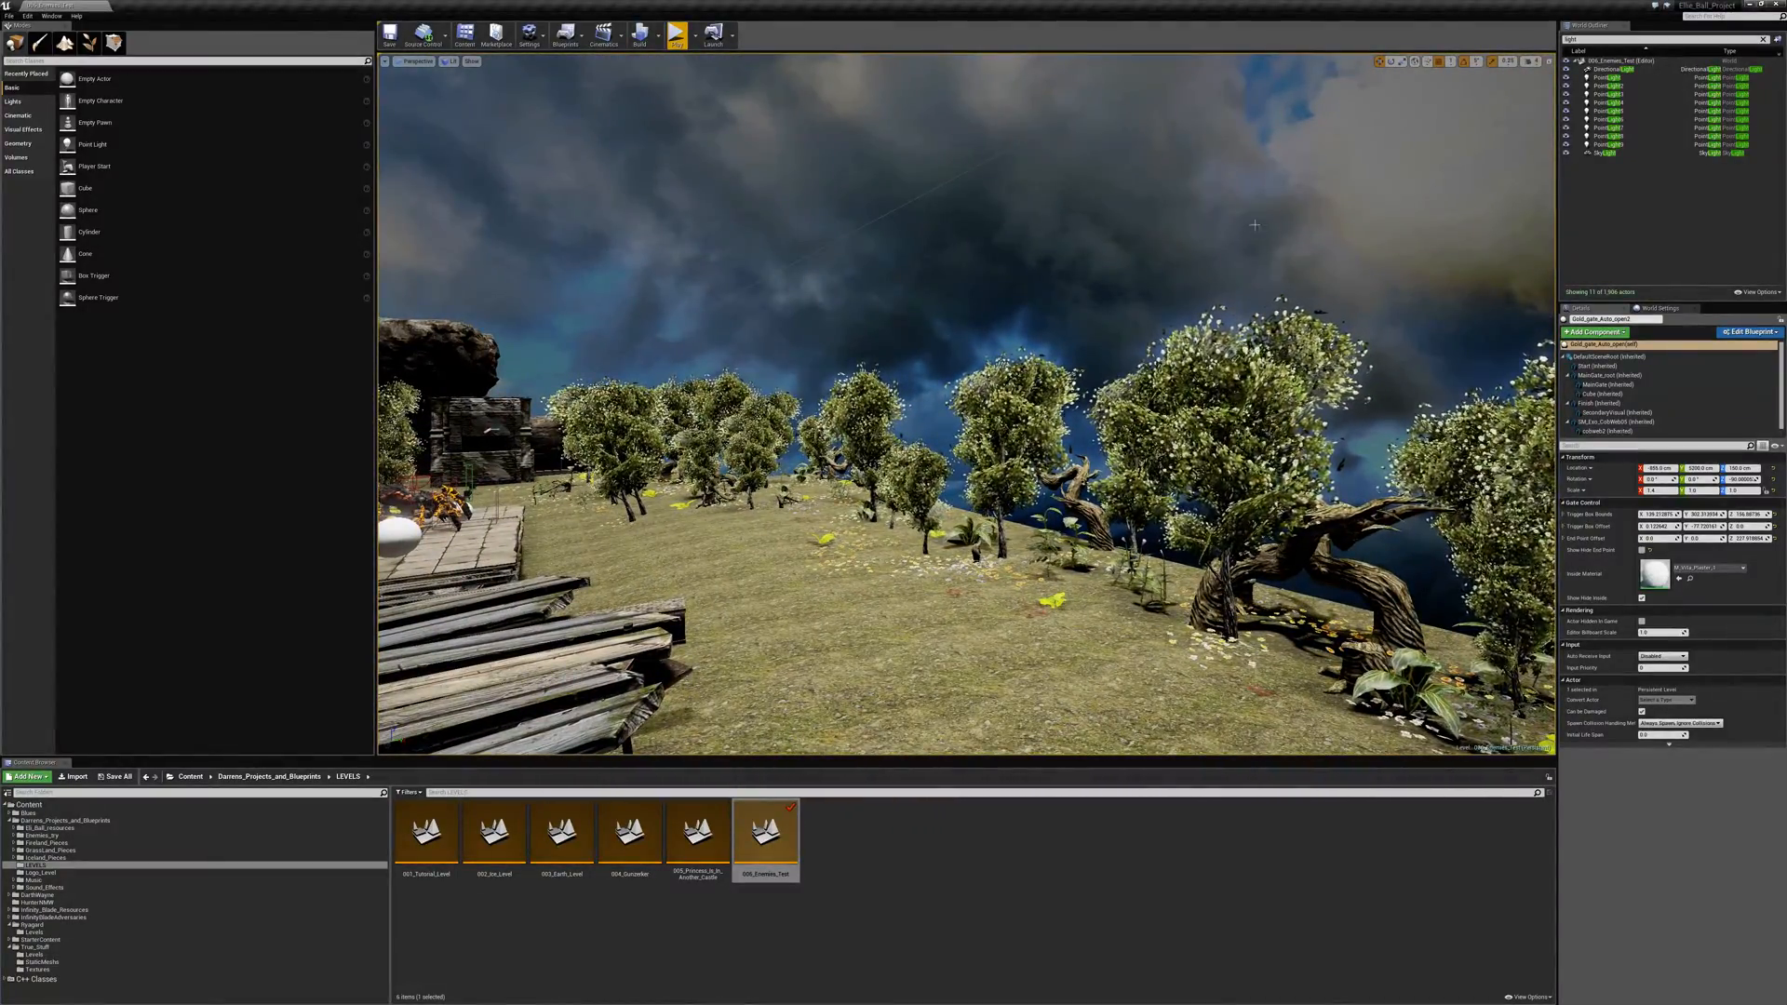
pyautogui.moveTo(1255, 225); pyautogui.dragTo(898, 191, button='right')
pyautogui.press('w')
pyautogui.press('w')
pyautogui.press('w')
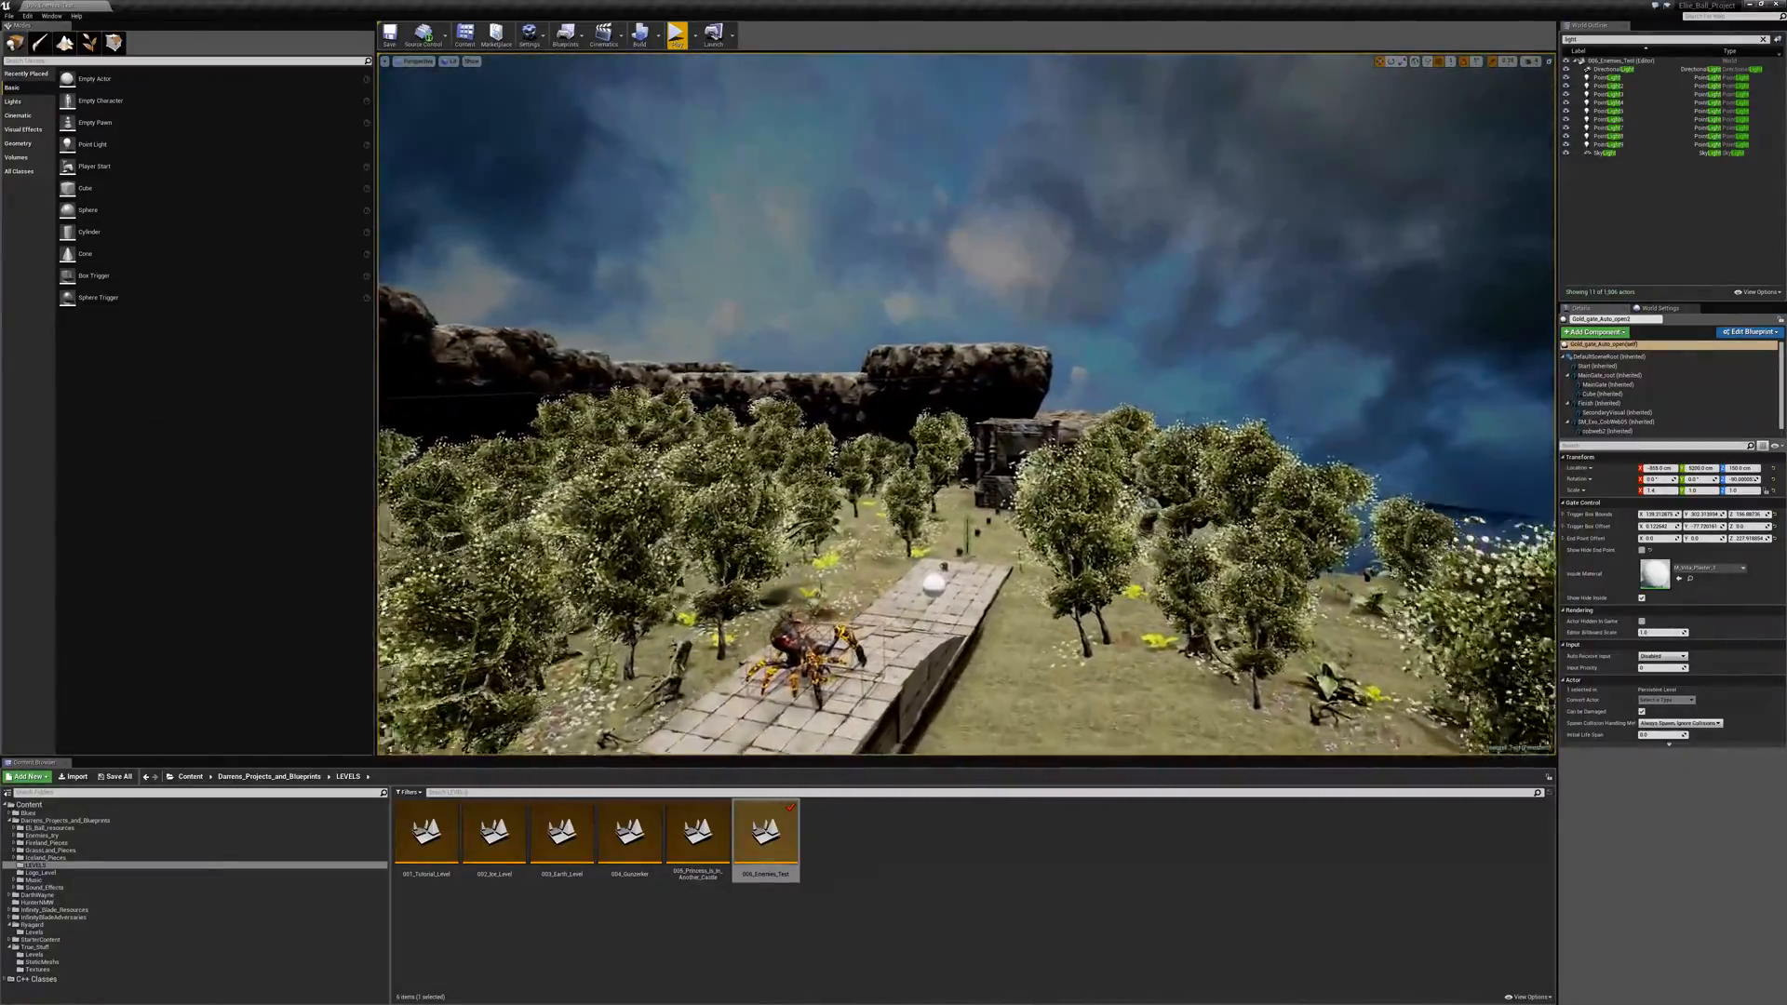
pyautogui.press('w')
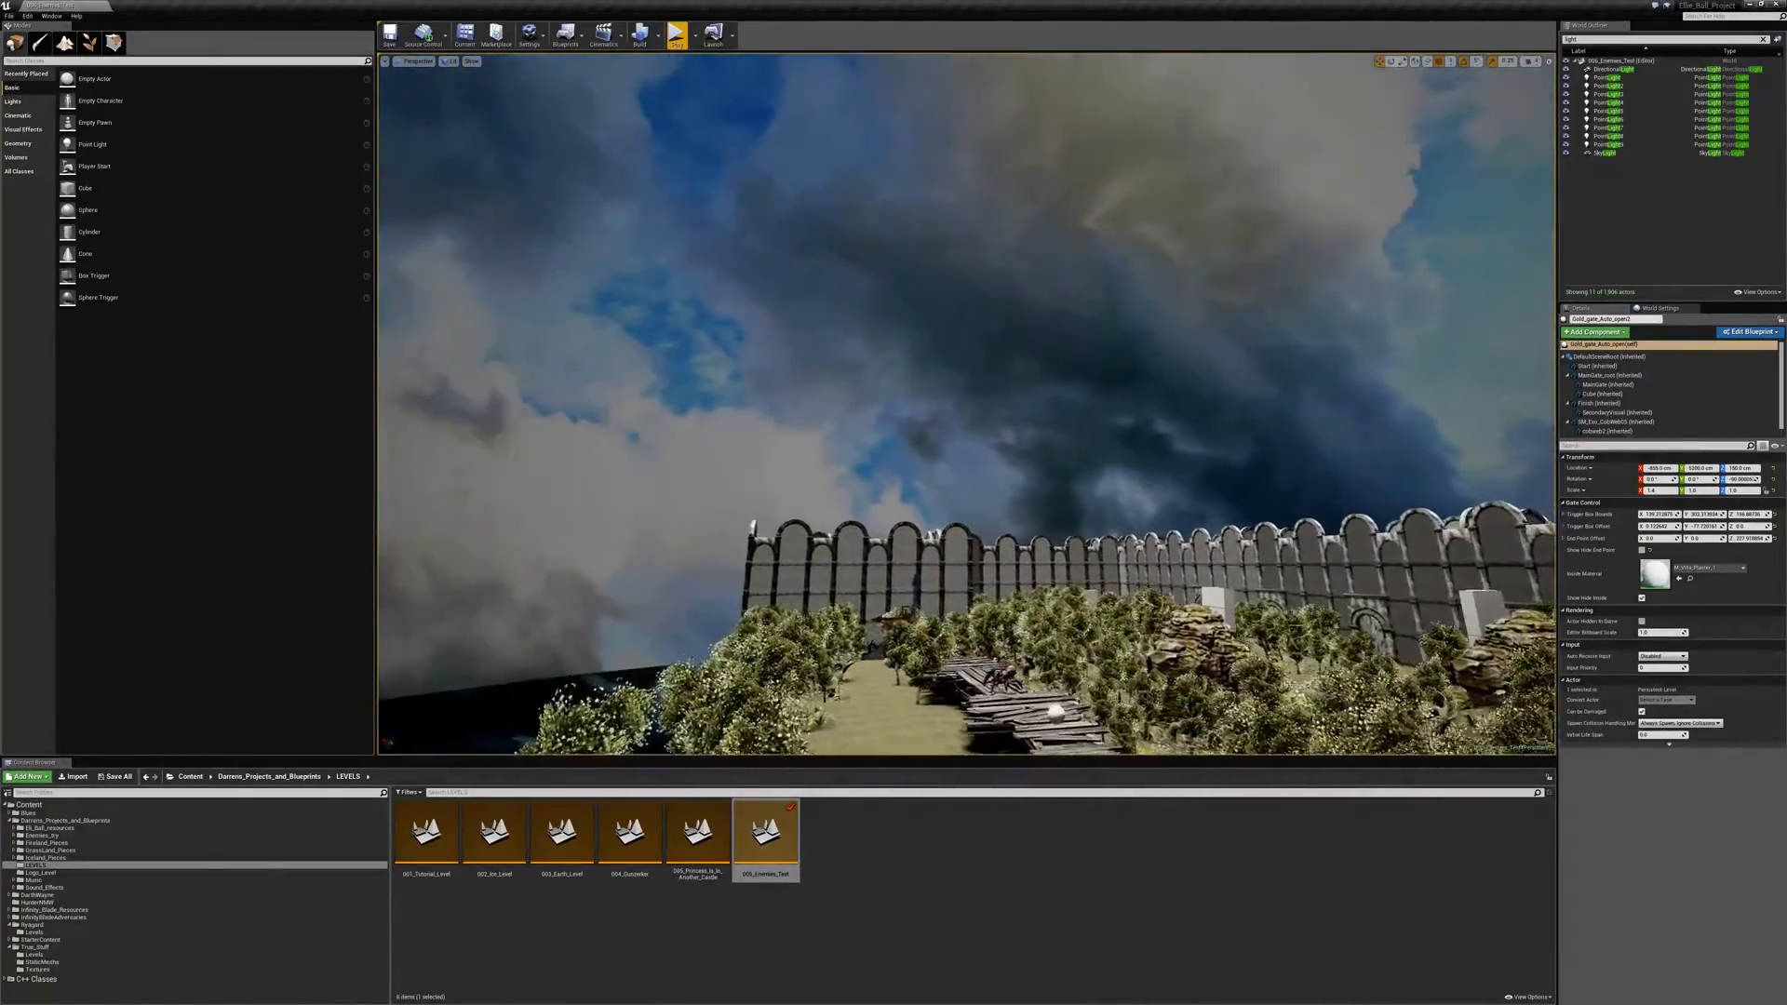
pyautogui.moveTo(966, 404); pyautogui.dragTo(1021, 433, button='right')
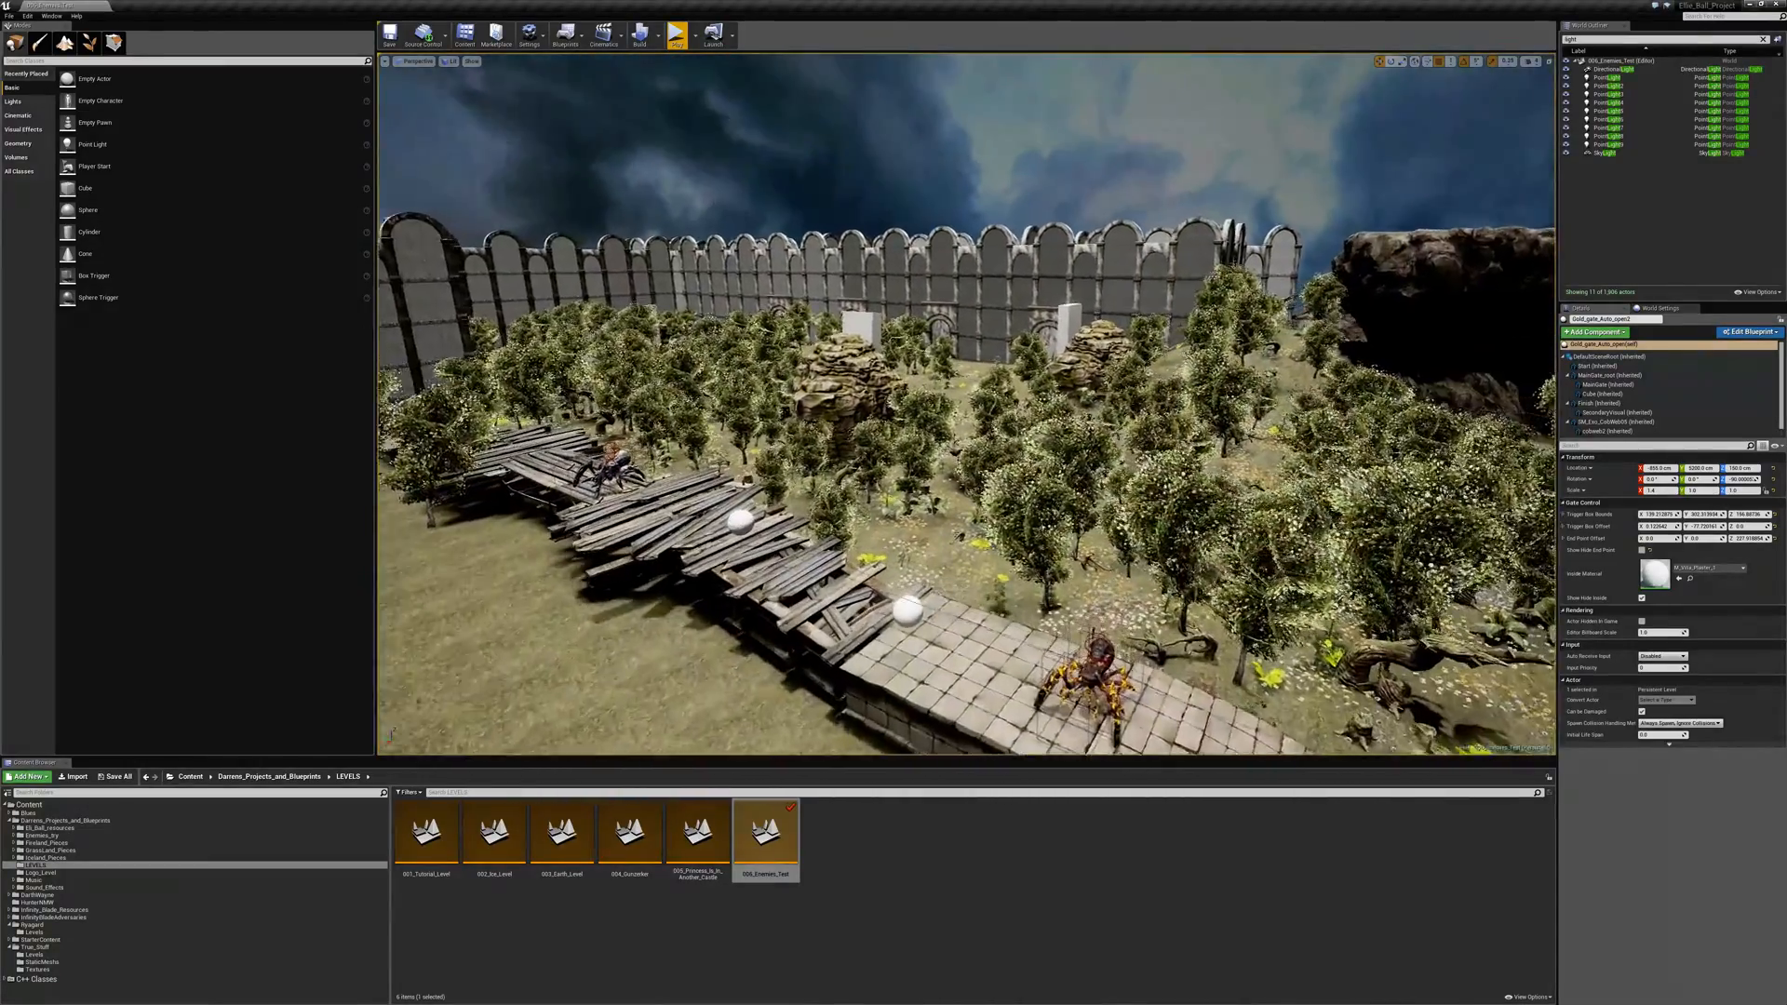
pyautogui.moveTo(966, 403); pyautogui.dragTo(947, 404, button='right')
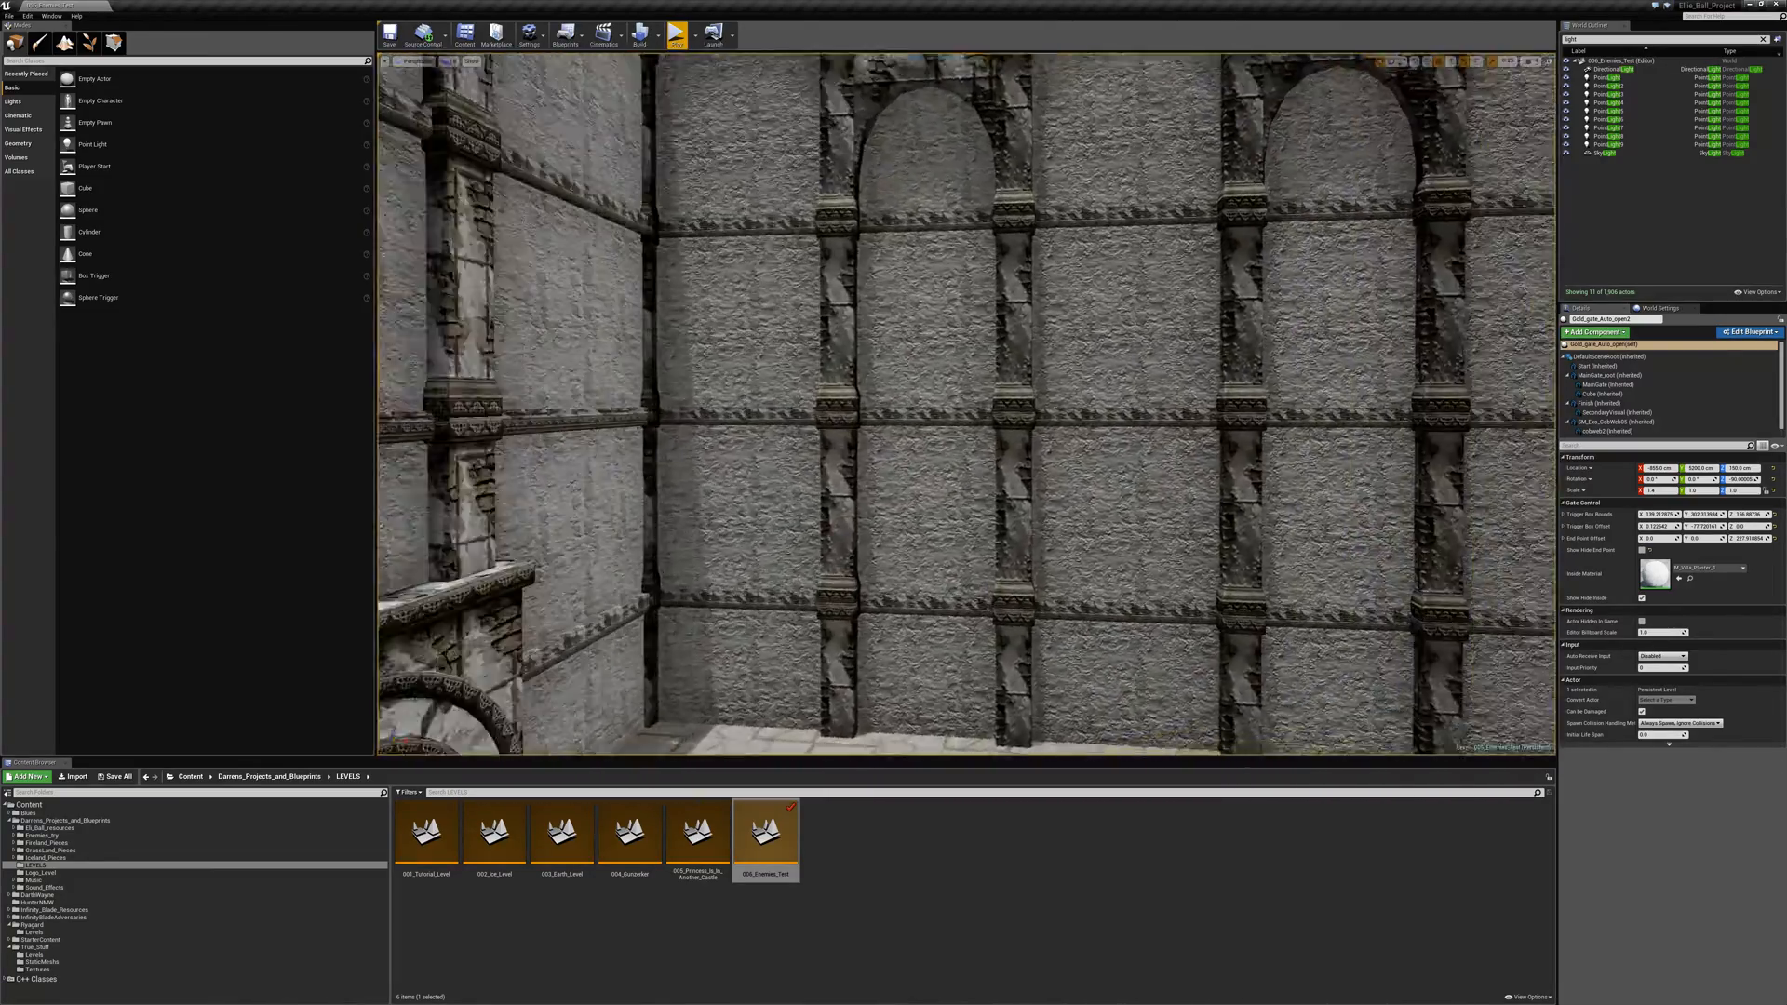
pyautogui.press('w')
pyautogui.moveTo(966, 404); pyautogui.dragTo(744, 409, button='right')
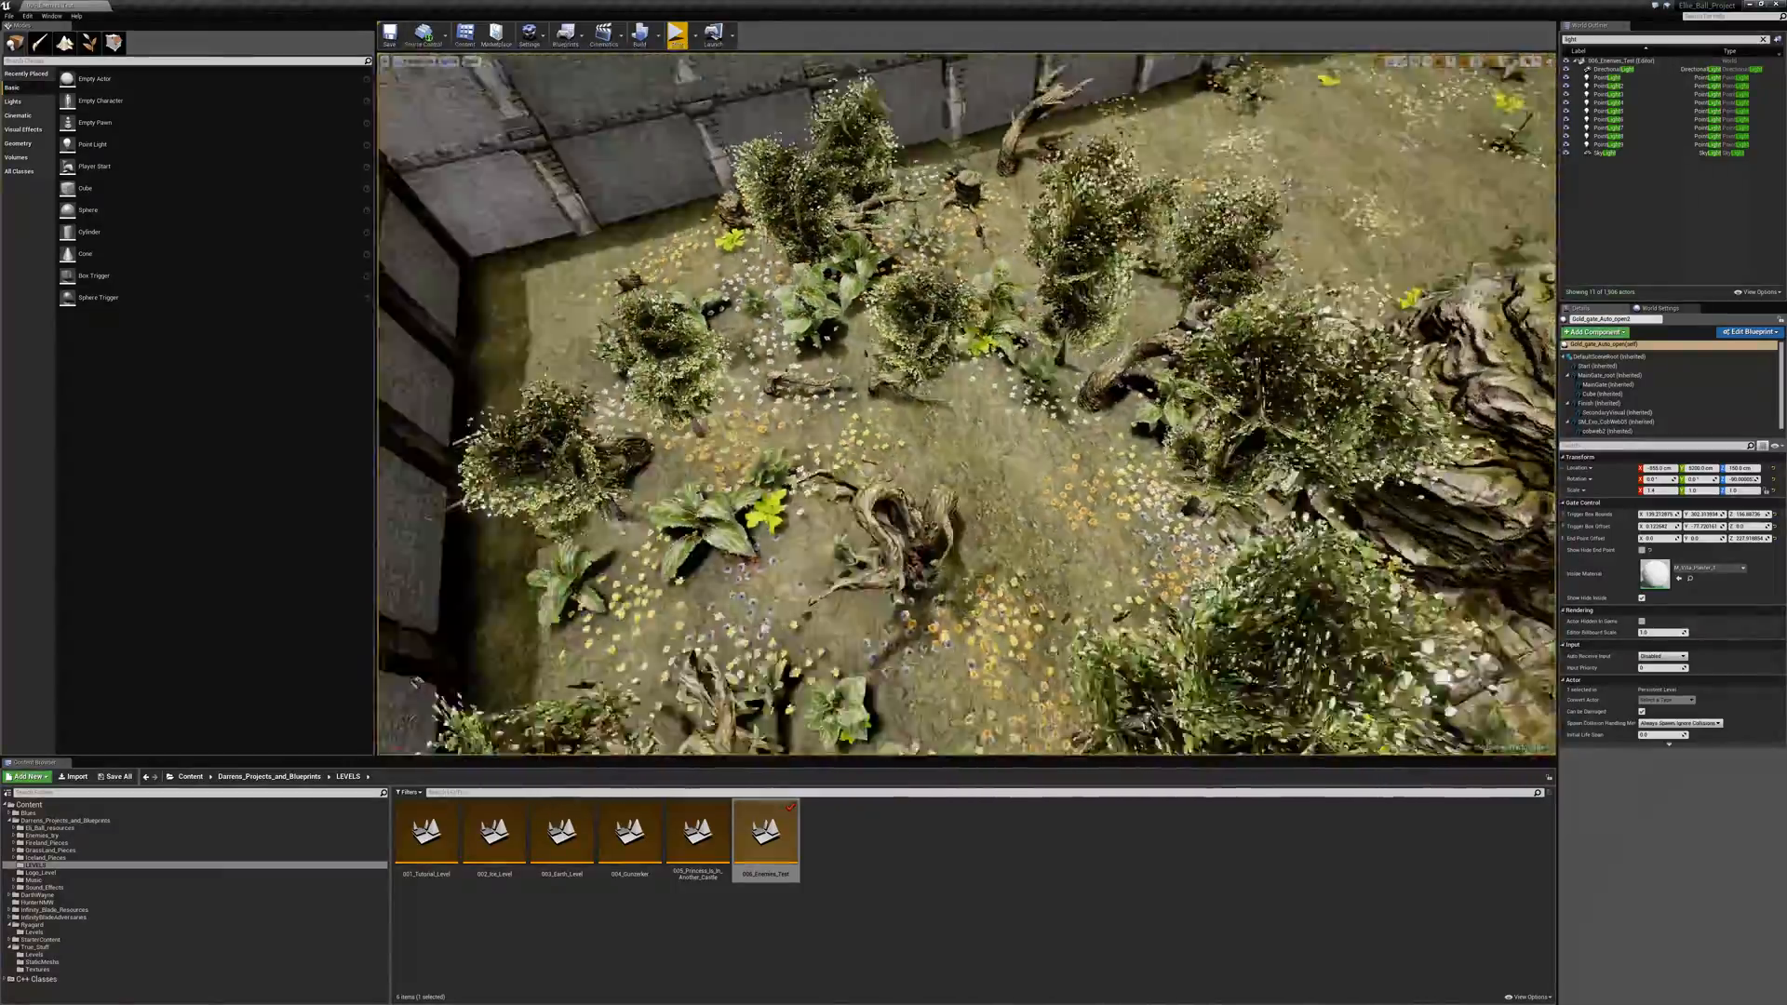
# - Examine the walled garden, the castle's arched wall tops and the rocky cliff top, selecting a box brush on the way
pyautogui.press('s')
pyautogui.press('d')
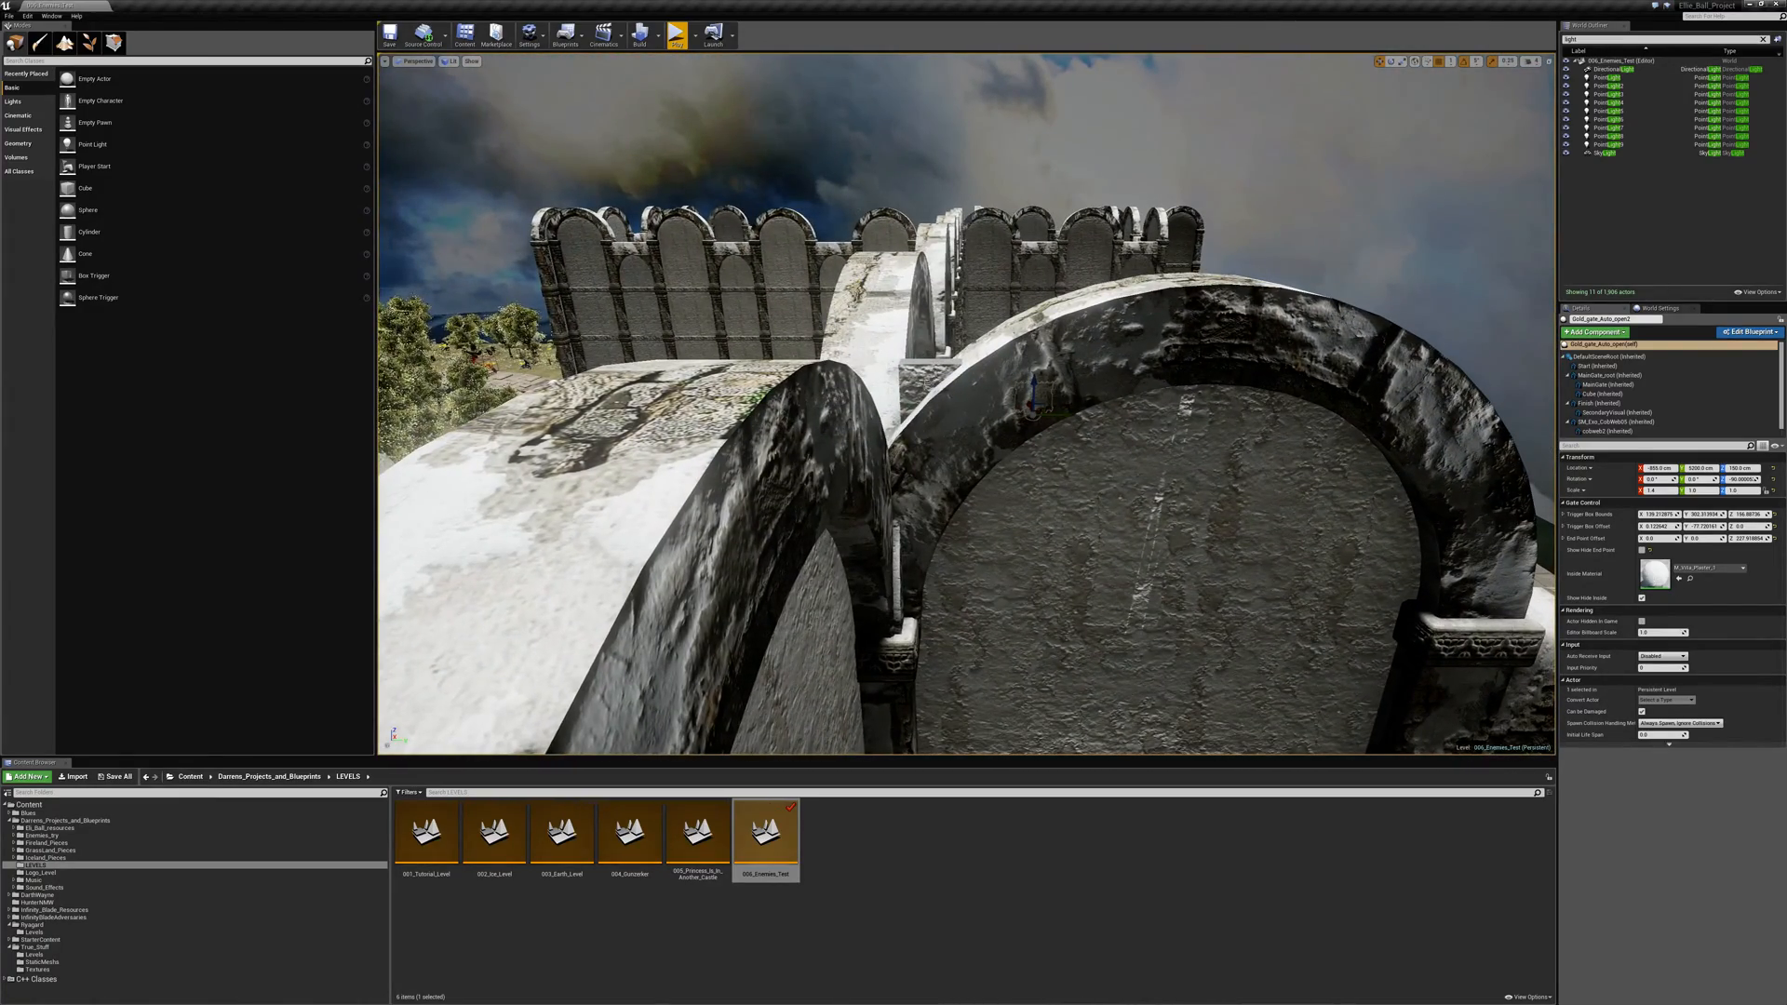
pyautogui.click(1169, 558)
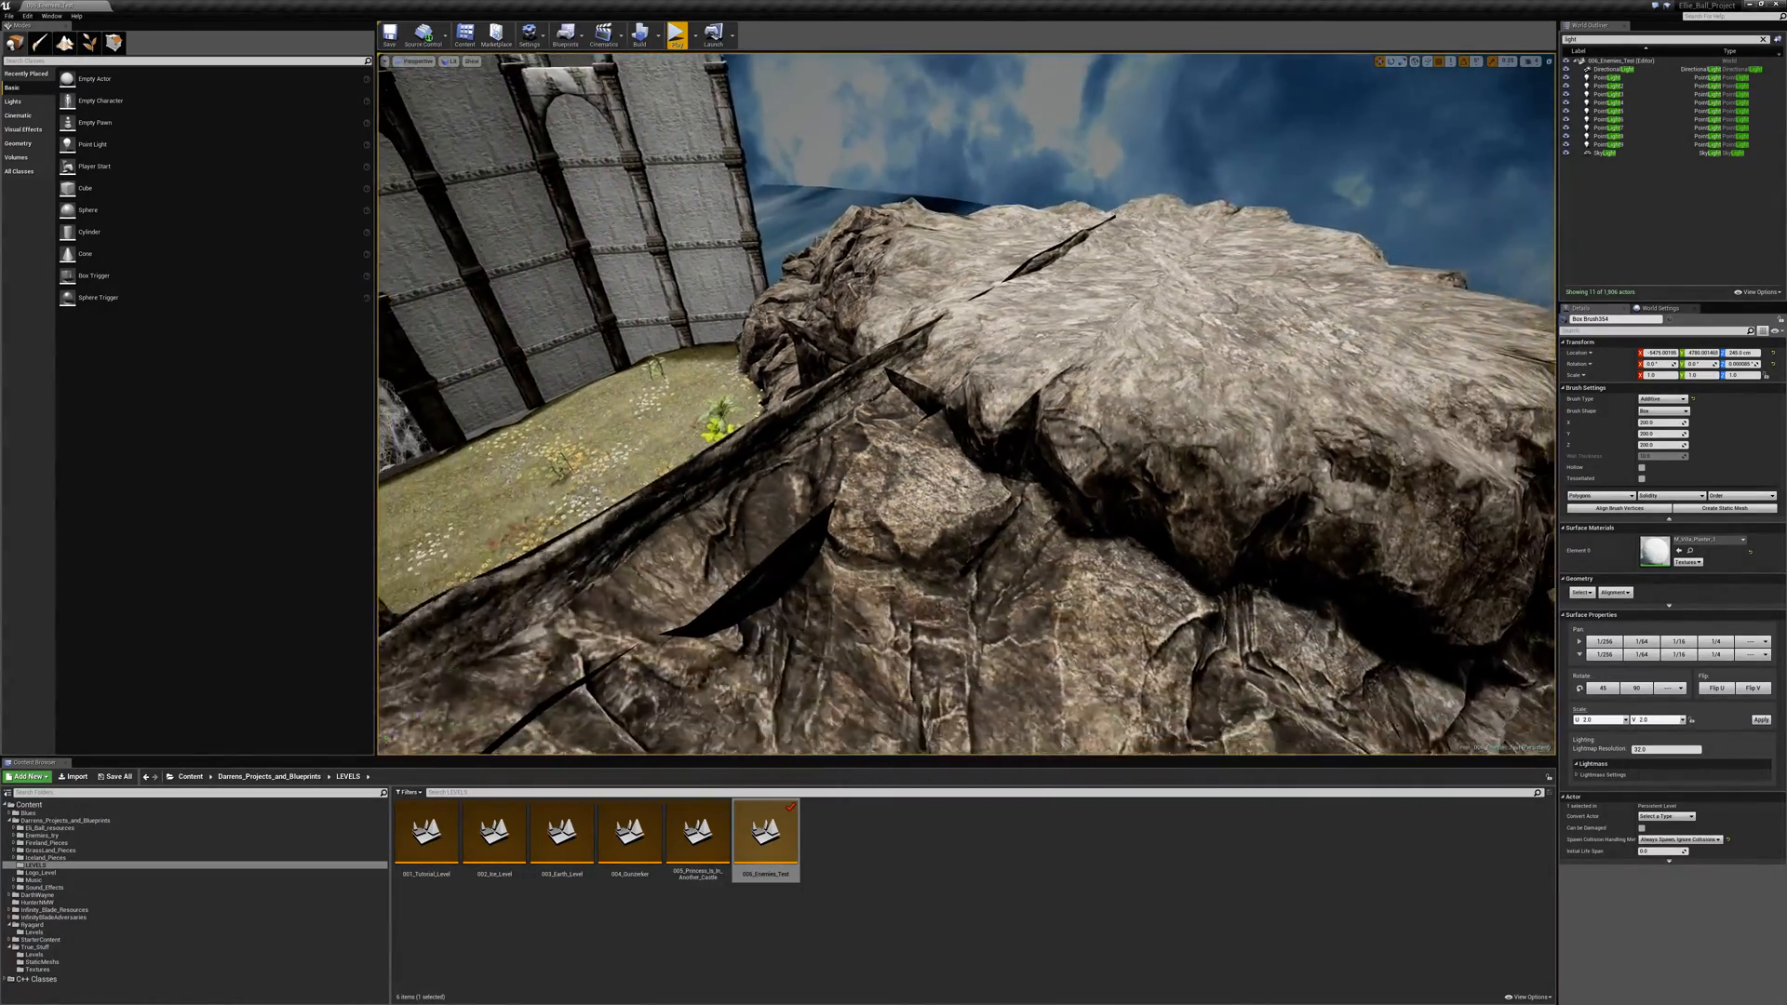
pyautogui.moveTo(817, 398); pyautogui.dragTo(817, 398, button='right')
pyautogui.press('s')
# - Try to raise the two adjoining cliff wall meshes above the cave entrance, and undo the move
pyautogui.click(756, 437)
pyautogui.moveTo(934, 409); pyautogui.dragTo(933, 409, button='right')
pyautogui.press('w')
pyautogui.press('s')
pyautogui.press('w')
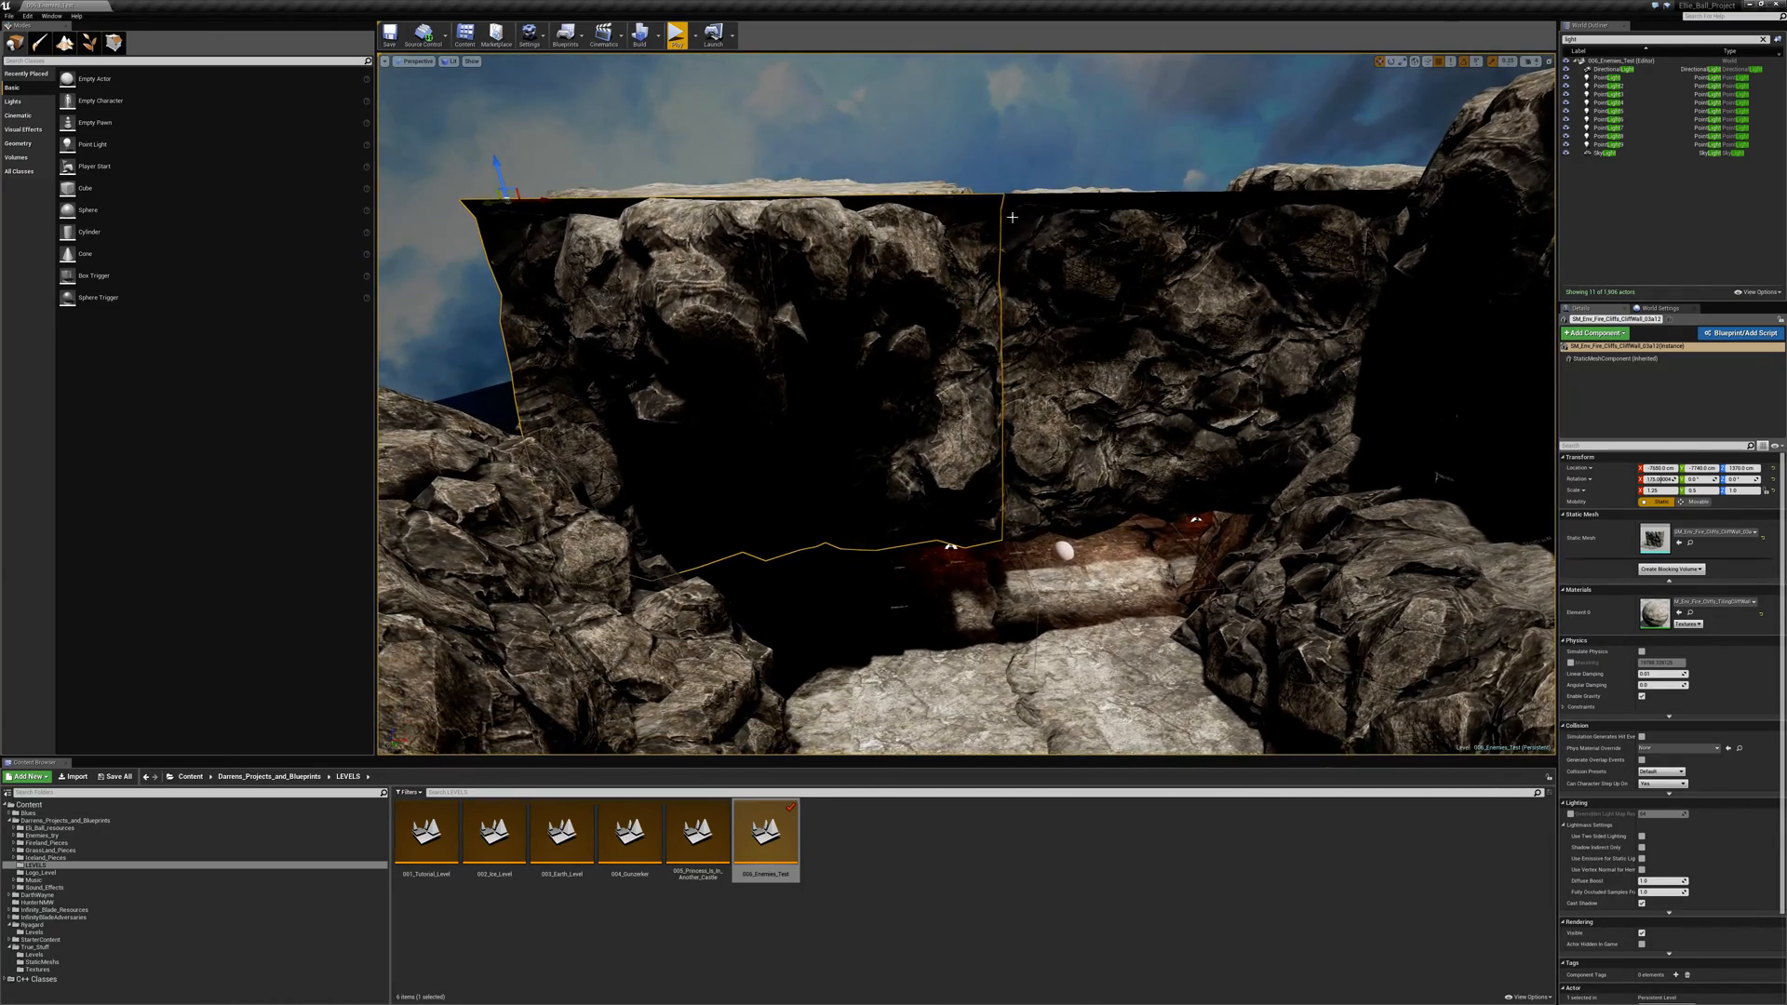
pyautogui.keyDown('ctrl'); pyautogui.click(1034, 205); pyautogui.keyUp('ctrl')
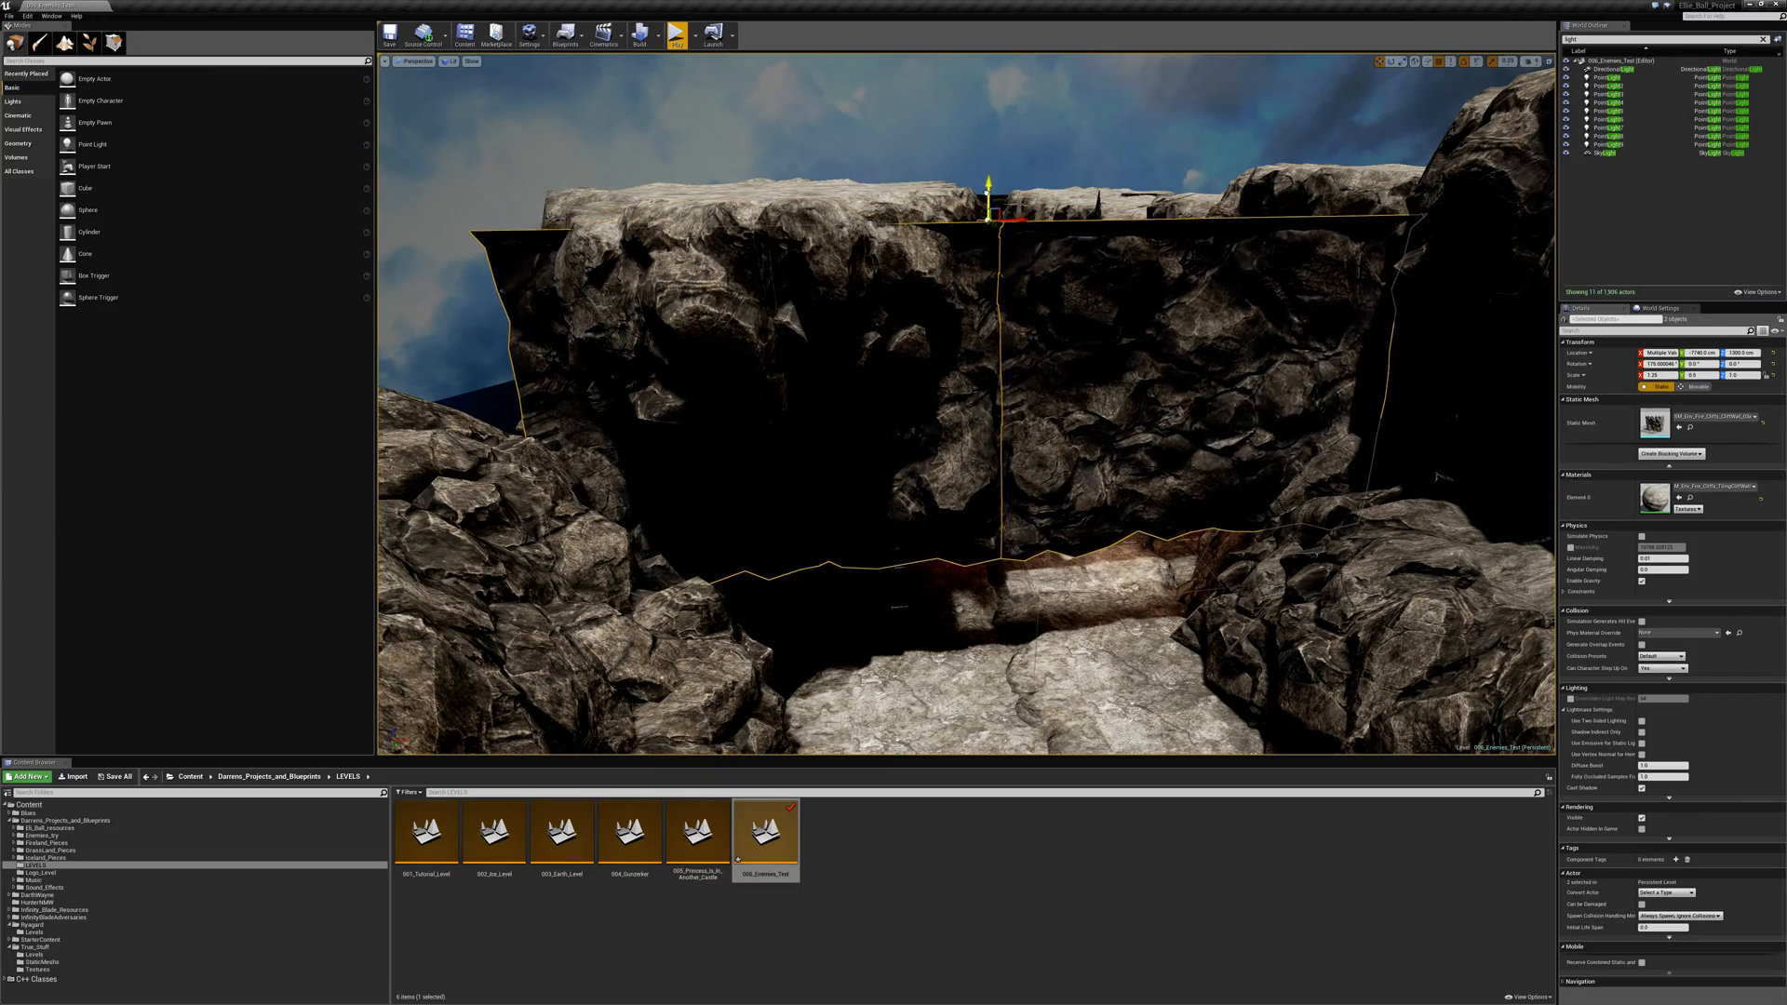
pyautogui.moveTo(985, 405); pyautogui.dragTo(1010, 155)
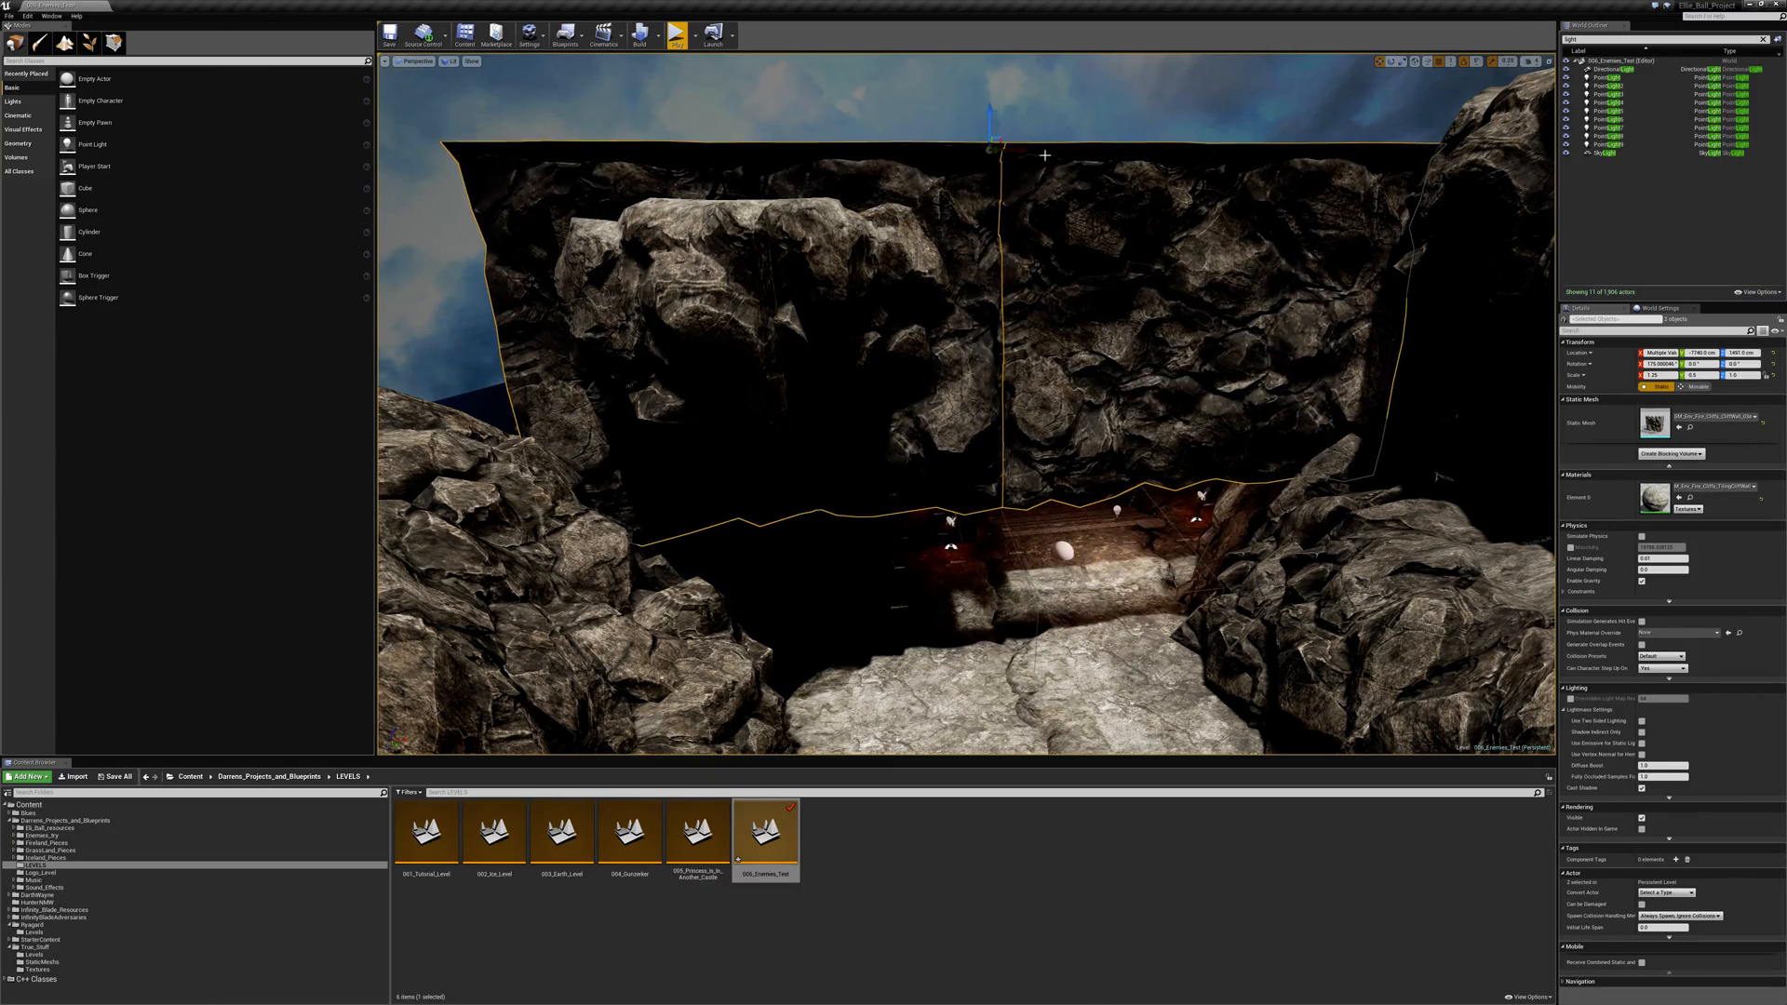
pyautogui.hotkey('ctrl', 'z')
# - Survey the forested garden, its walled corner and the arched tops of the castle walls
pyautogui.moveTo(1044, 155); pyautogui.dragTo(661, 153, button='right')
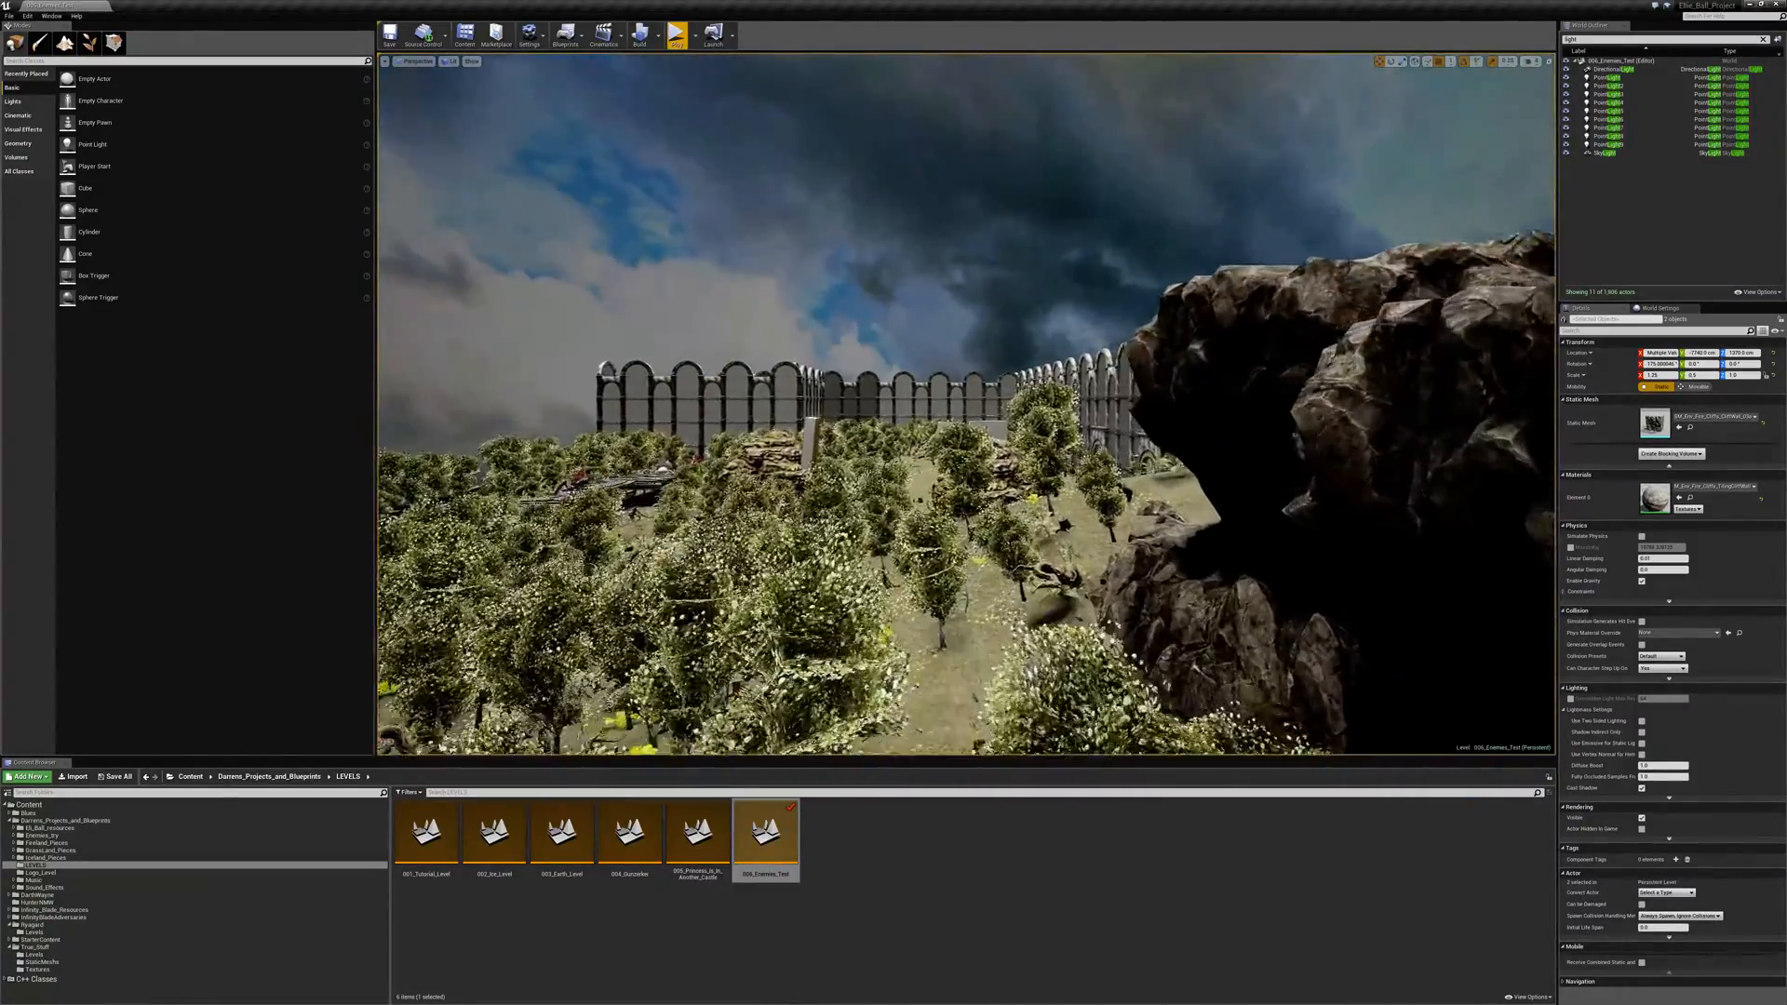
pyautogui.press('w')
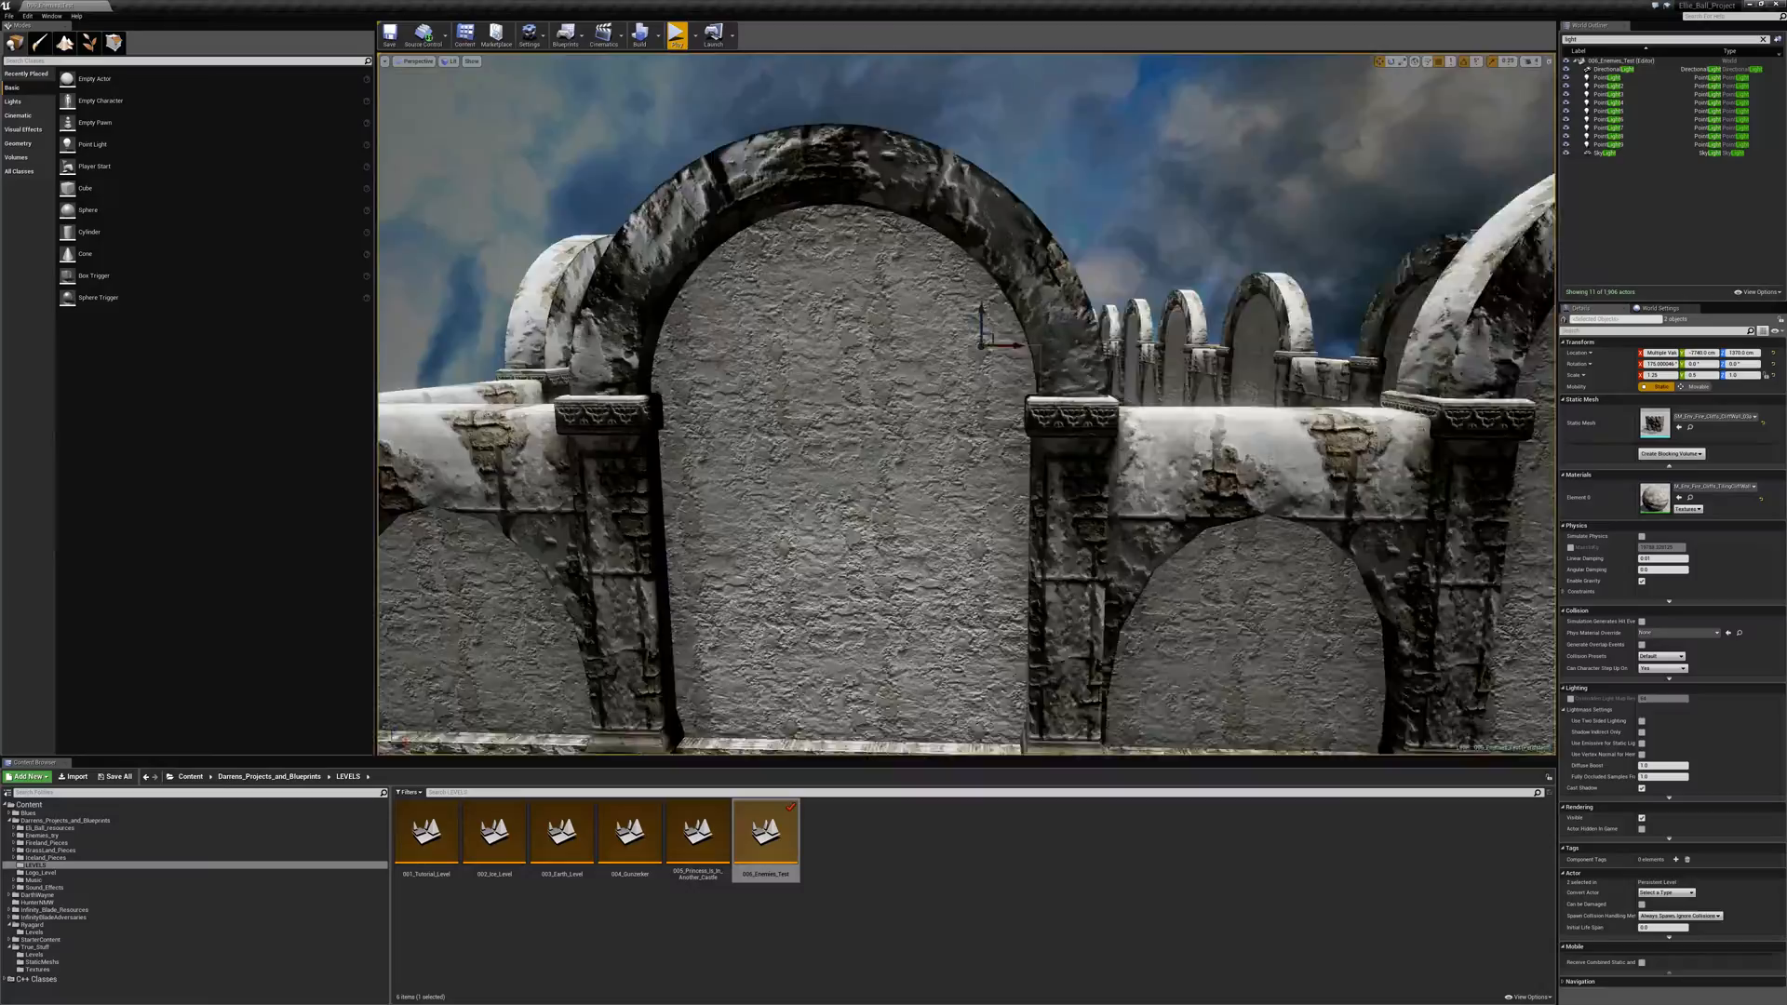
pyautogui.moveTo(966, 403); pyautogui.dragTo(987, 447, button='right')
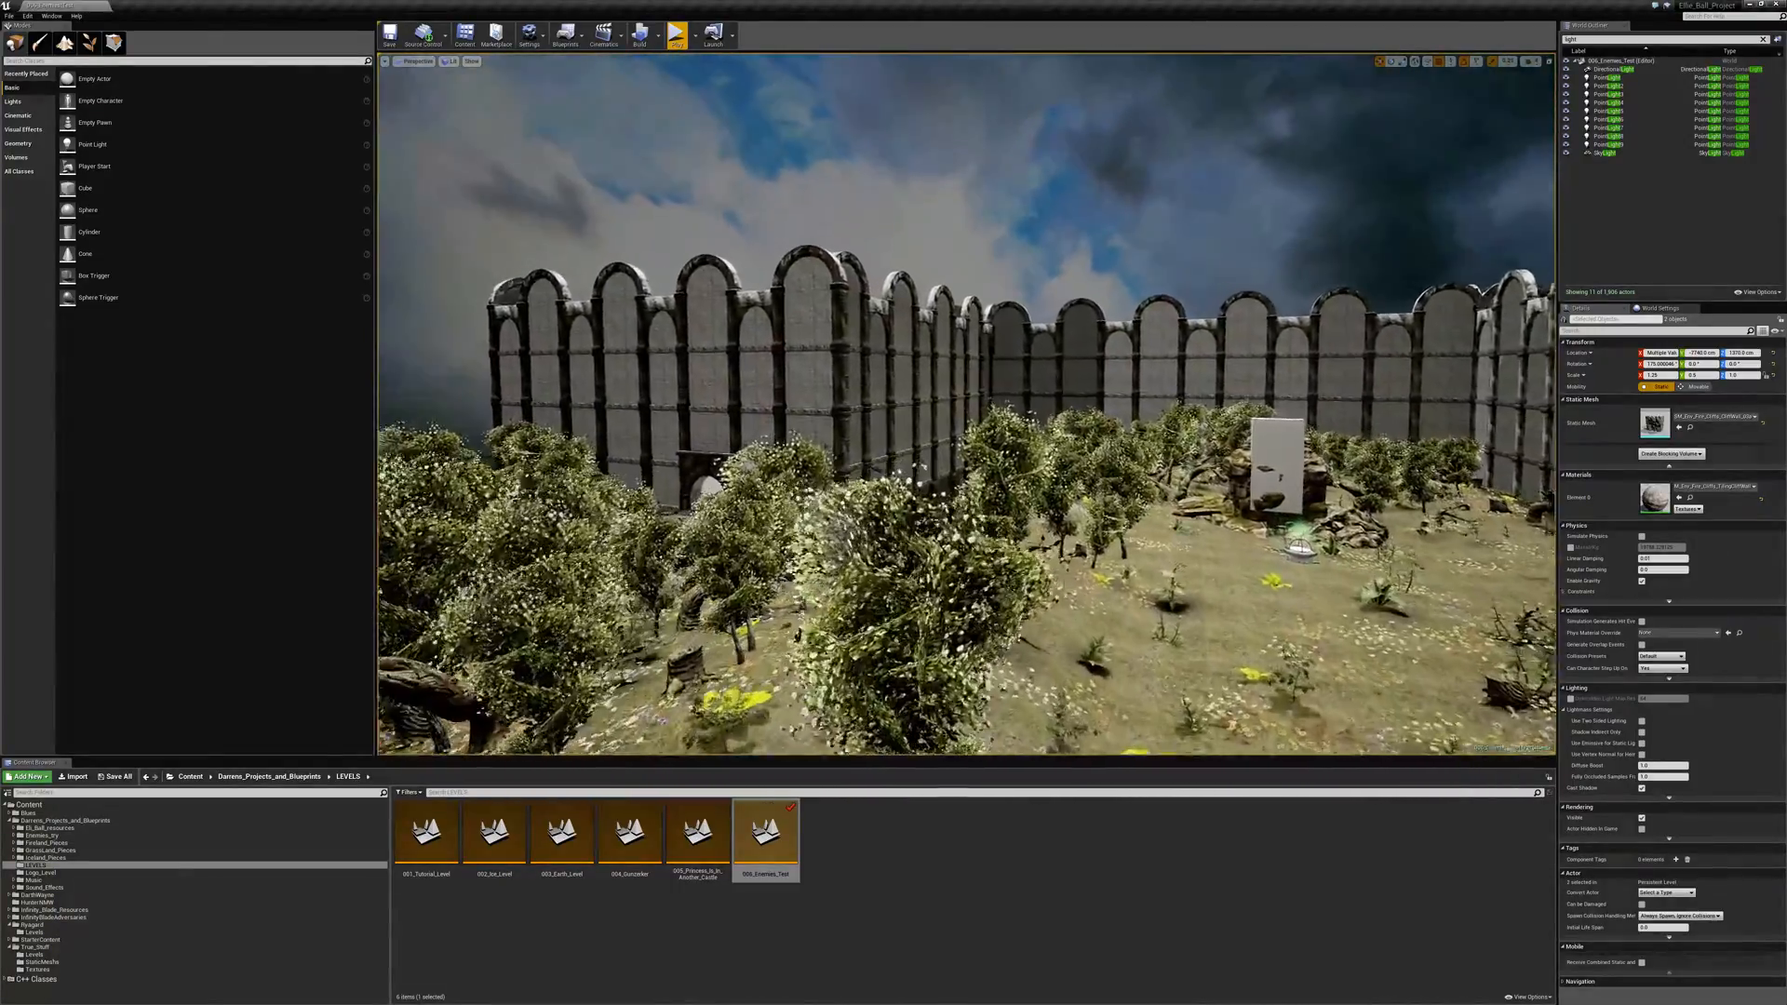
pyautogui.press('w')
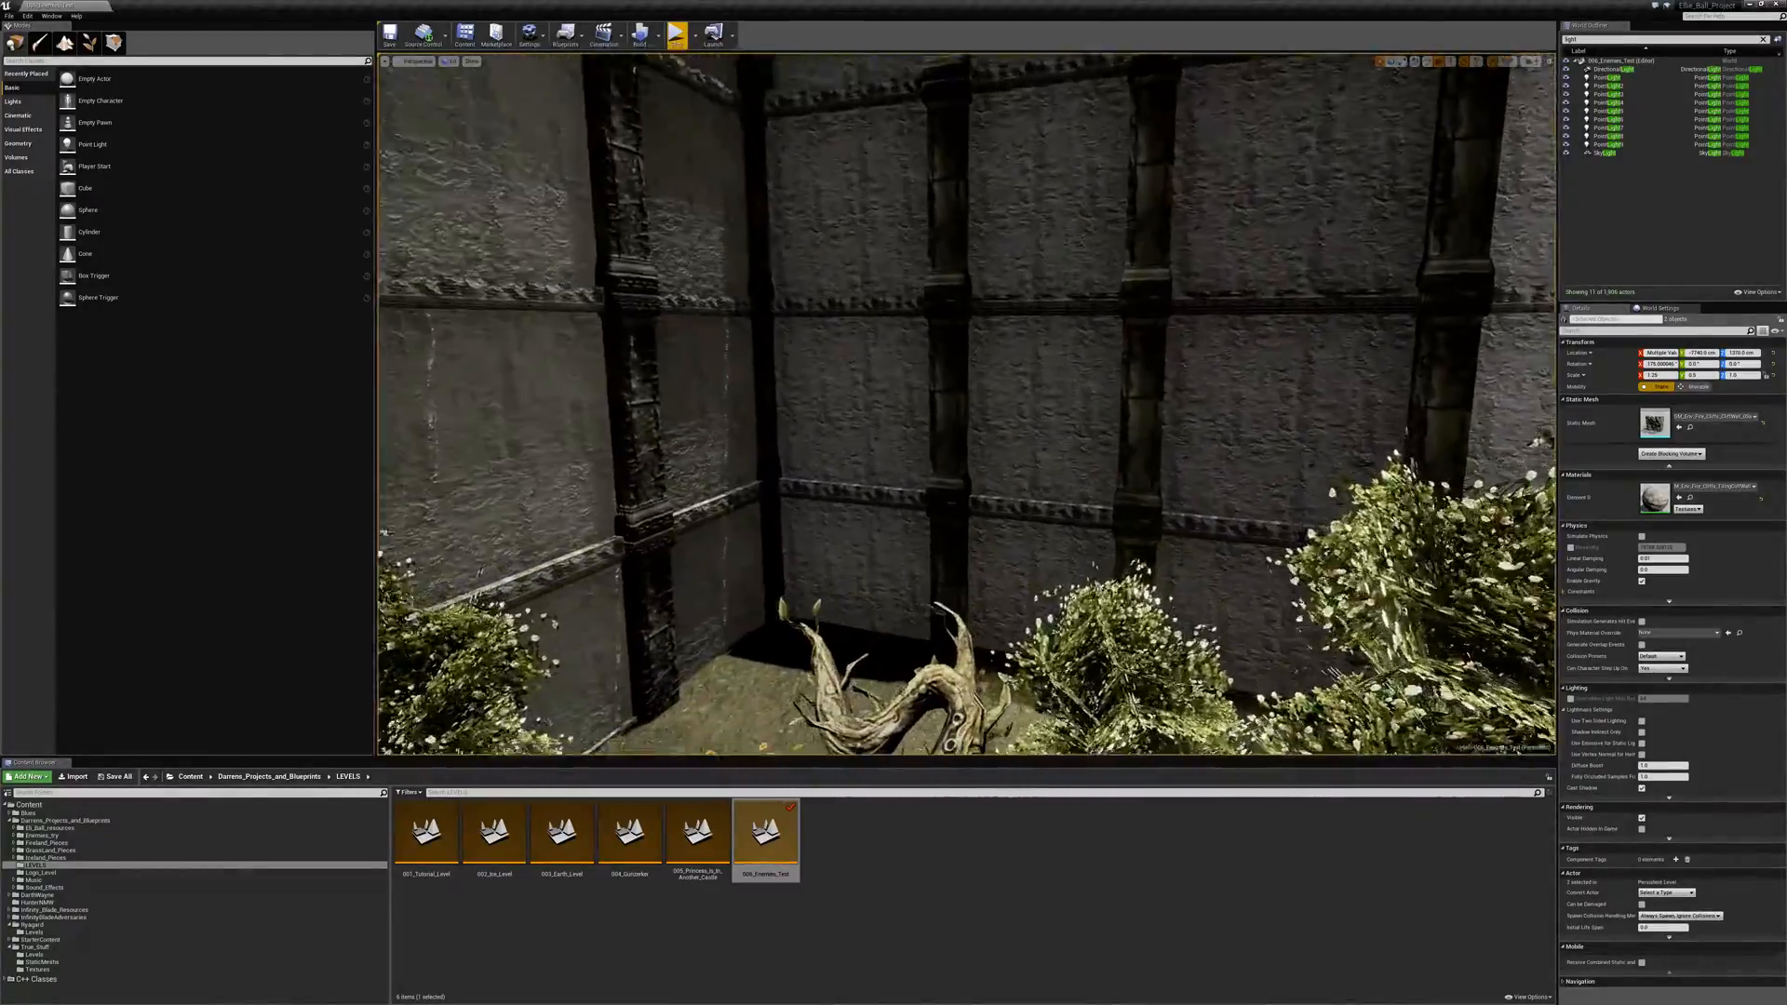
pyautogui.press('w')
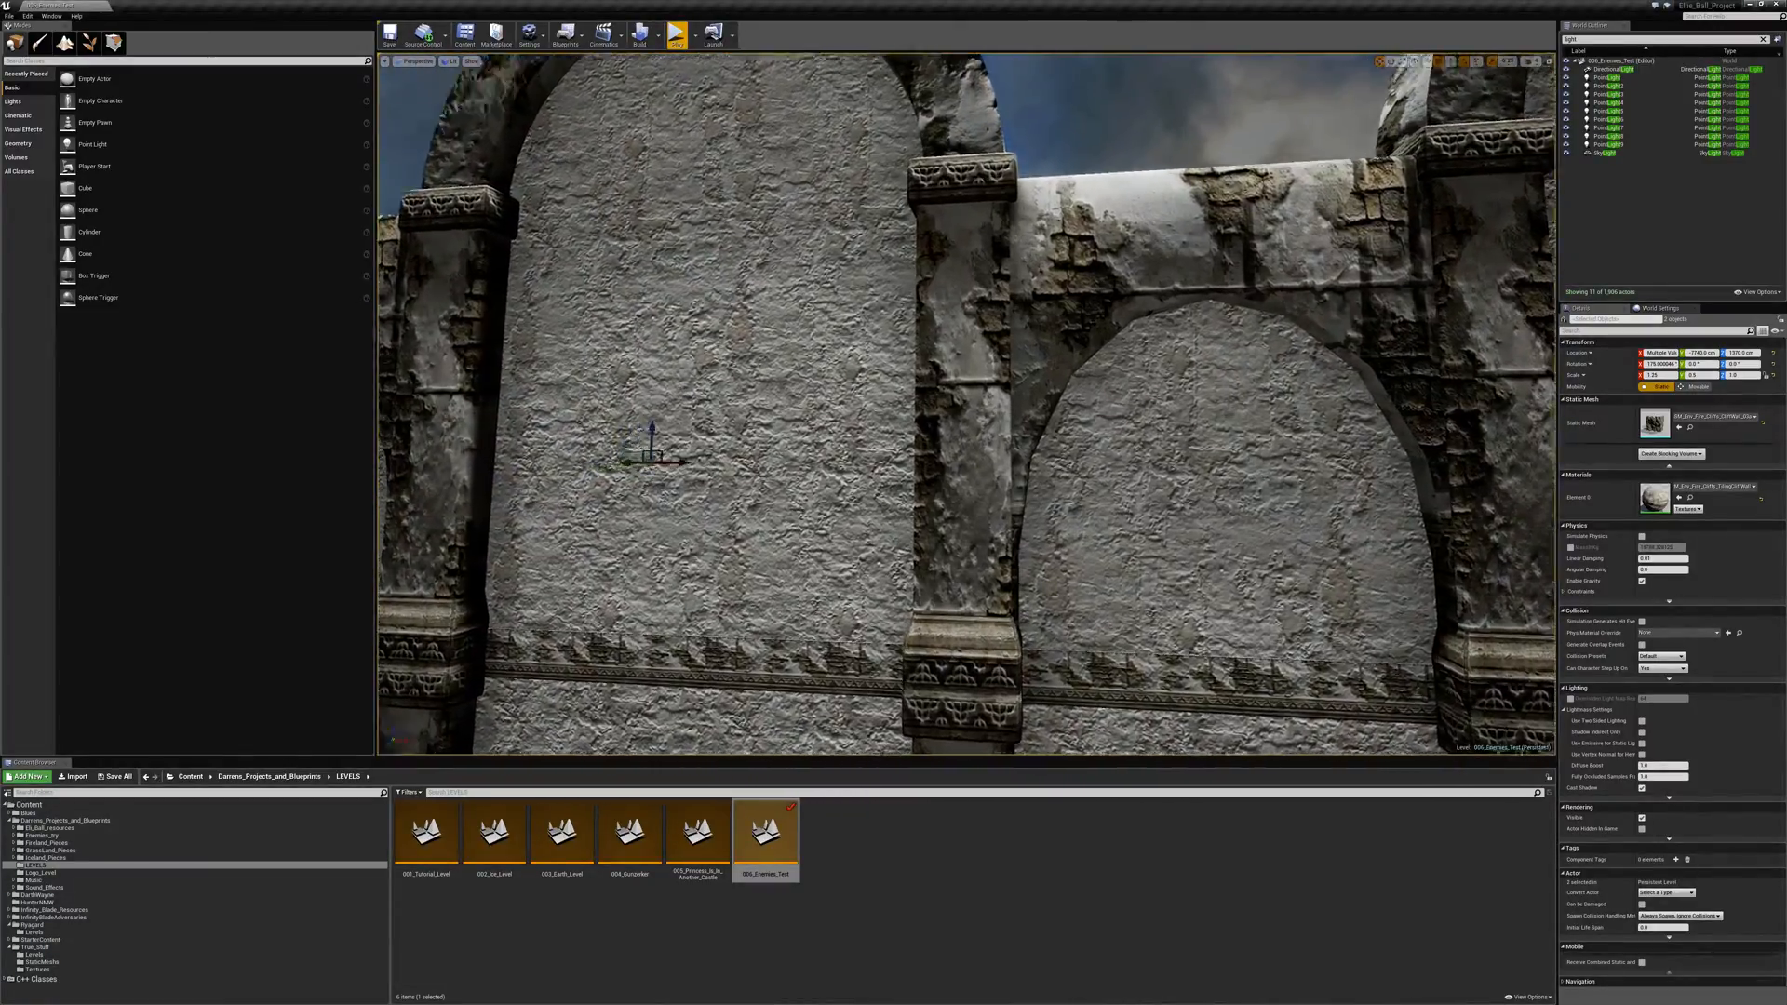
pyautogui.press('w')
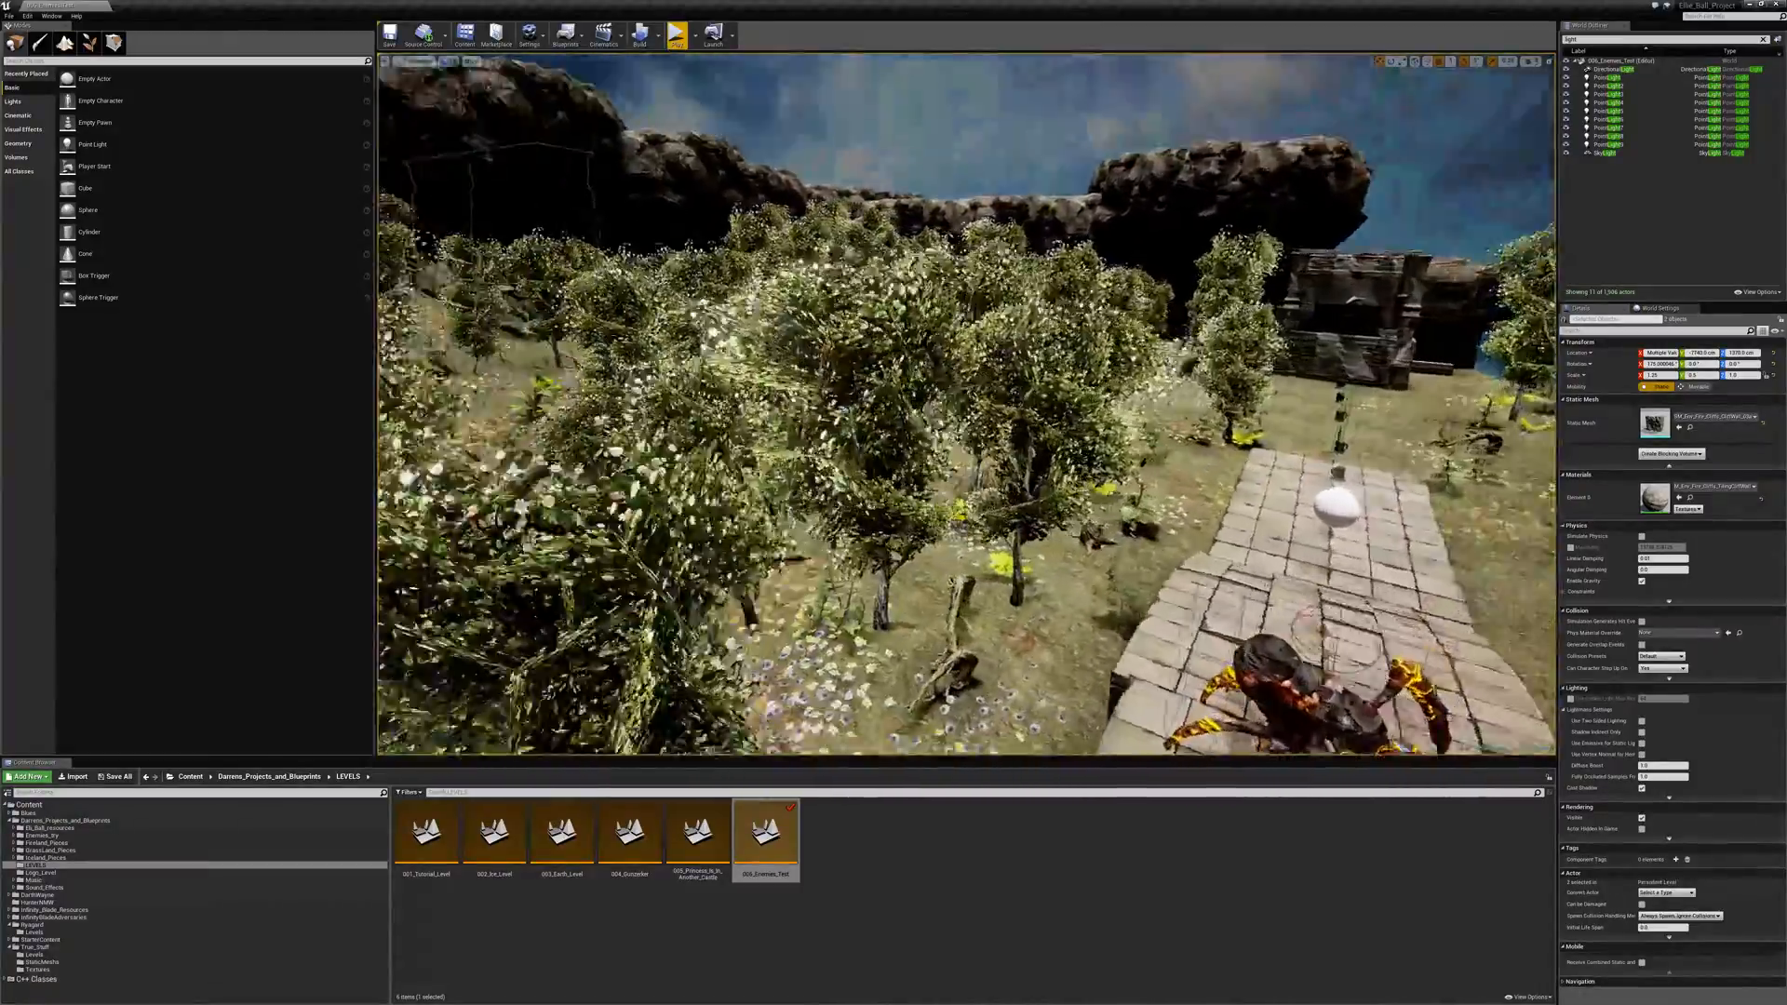
# - Inspect the garden around the spiders' stone and wooden walkways, the castle walls and the rock-covered stone path
pyautogui.moveTo(966, 404); pyautogui.dragTo(596, 344, button='right')
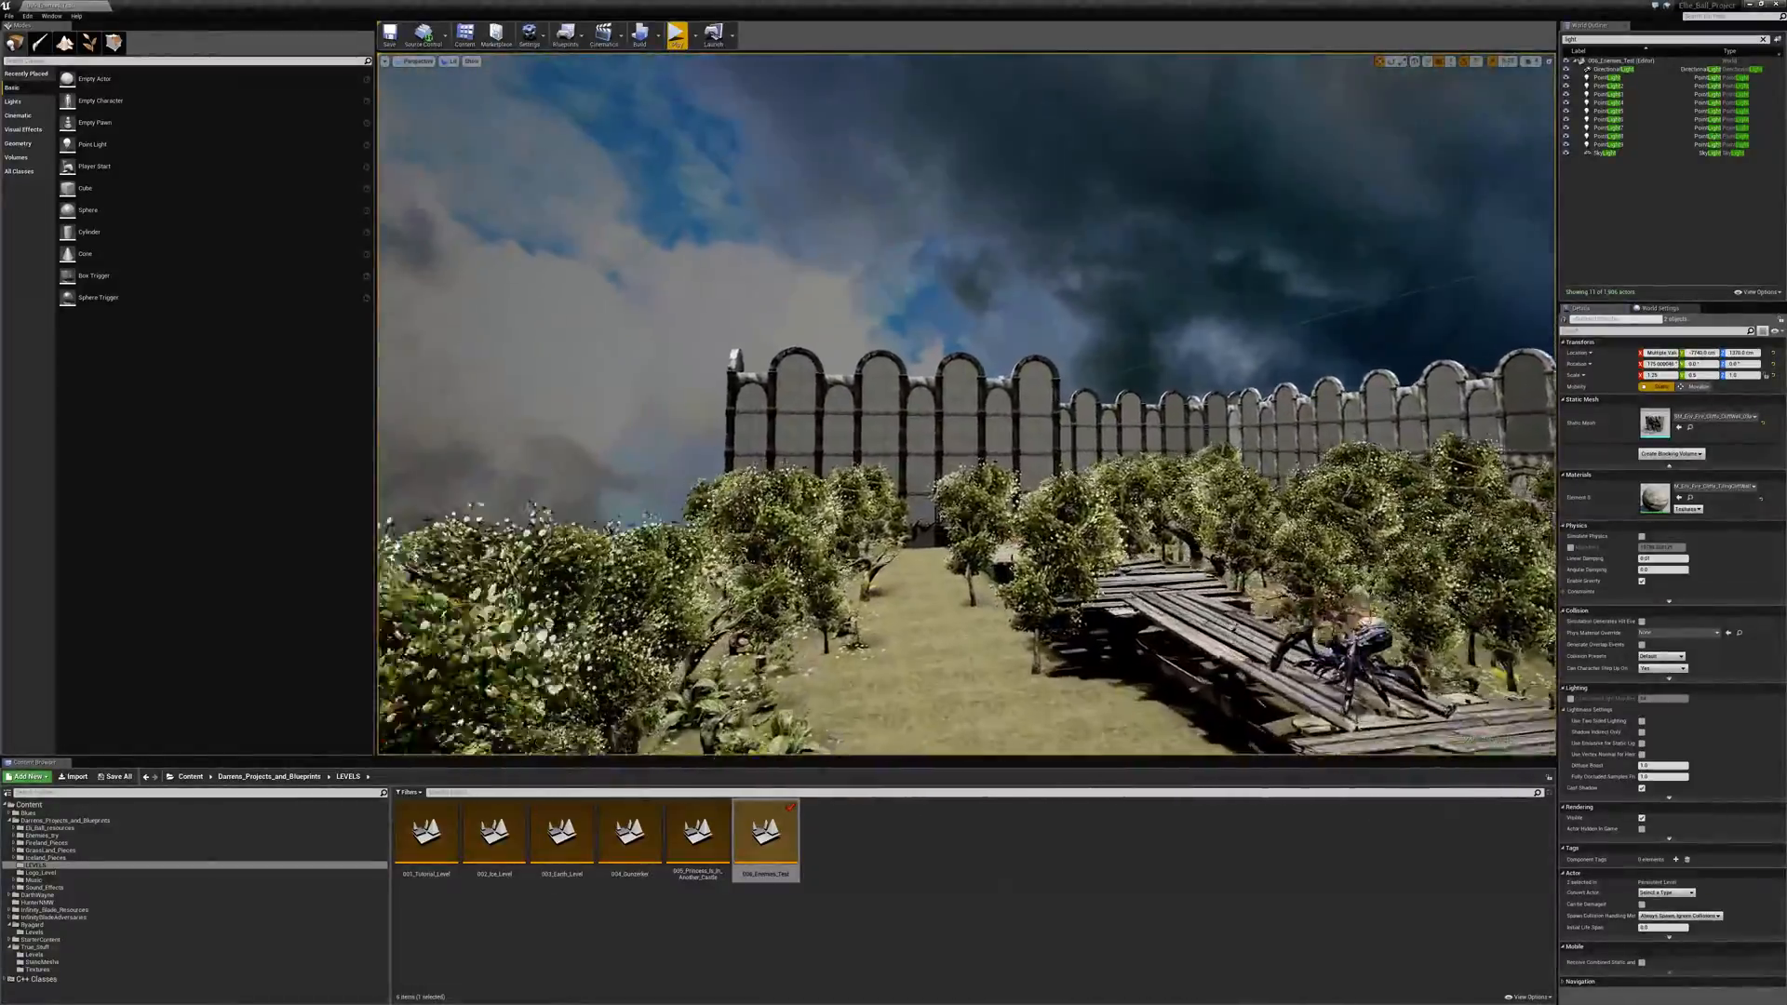
pyautogui.press('w')
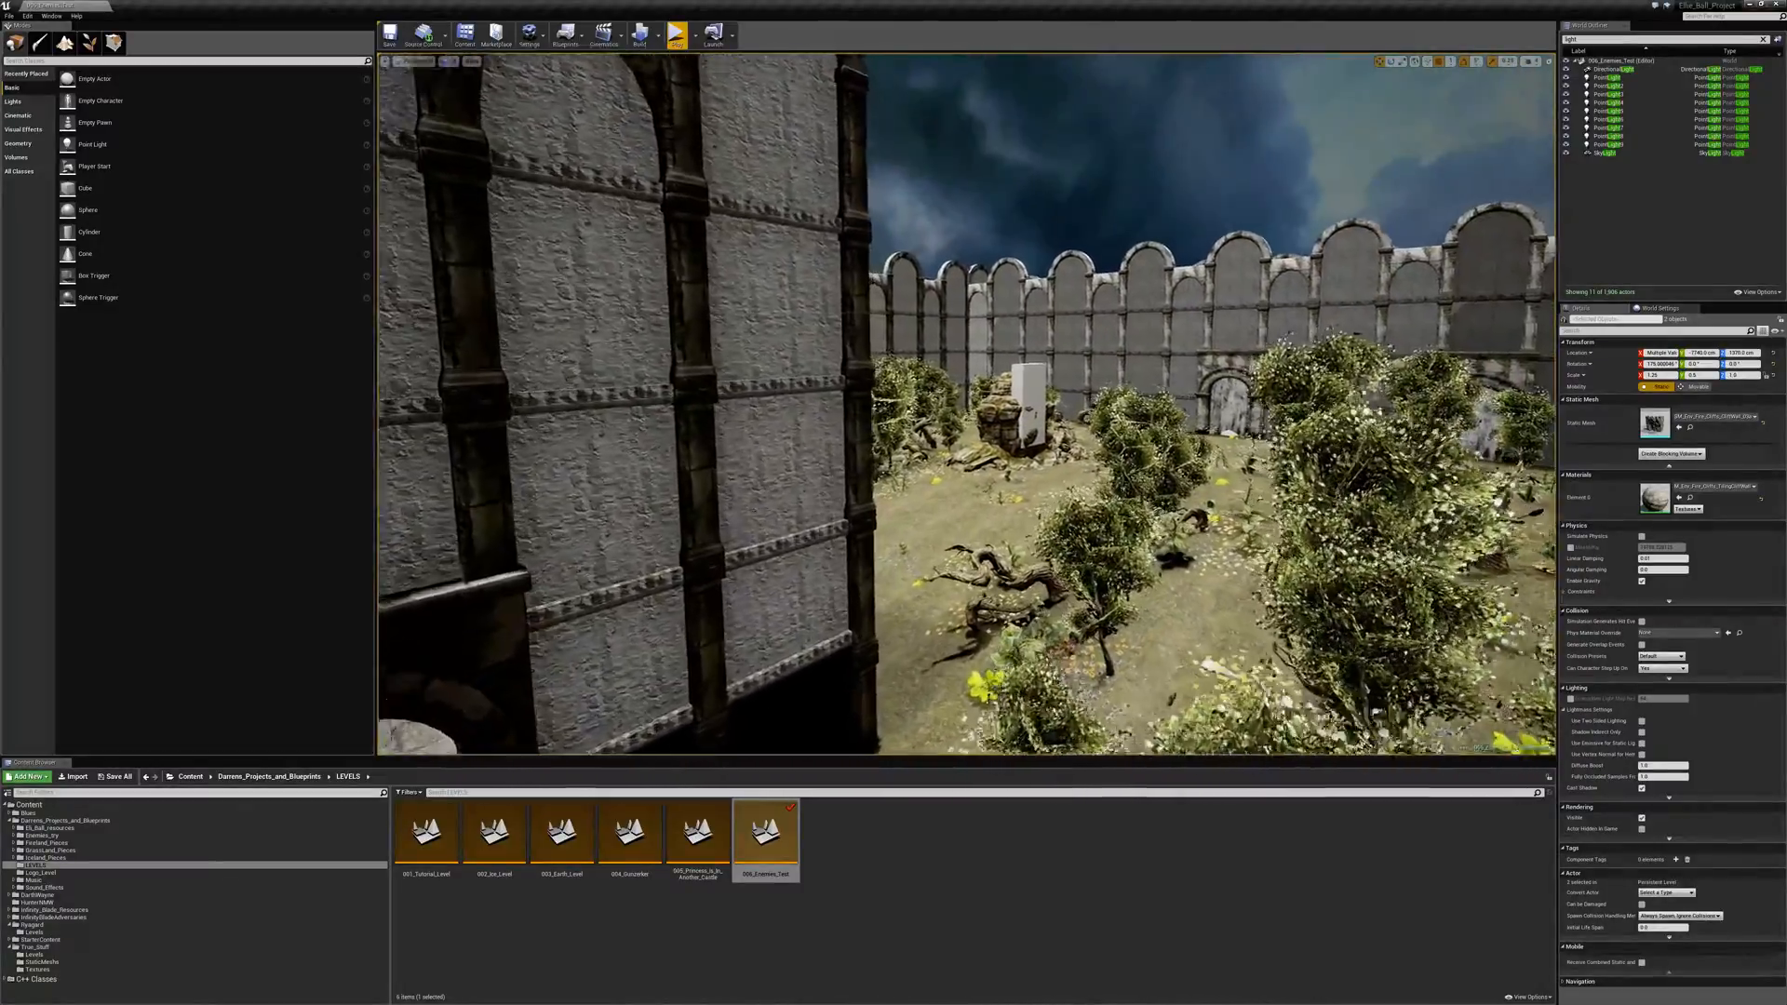
pyautogui.press('w')
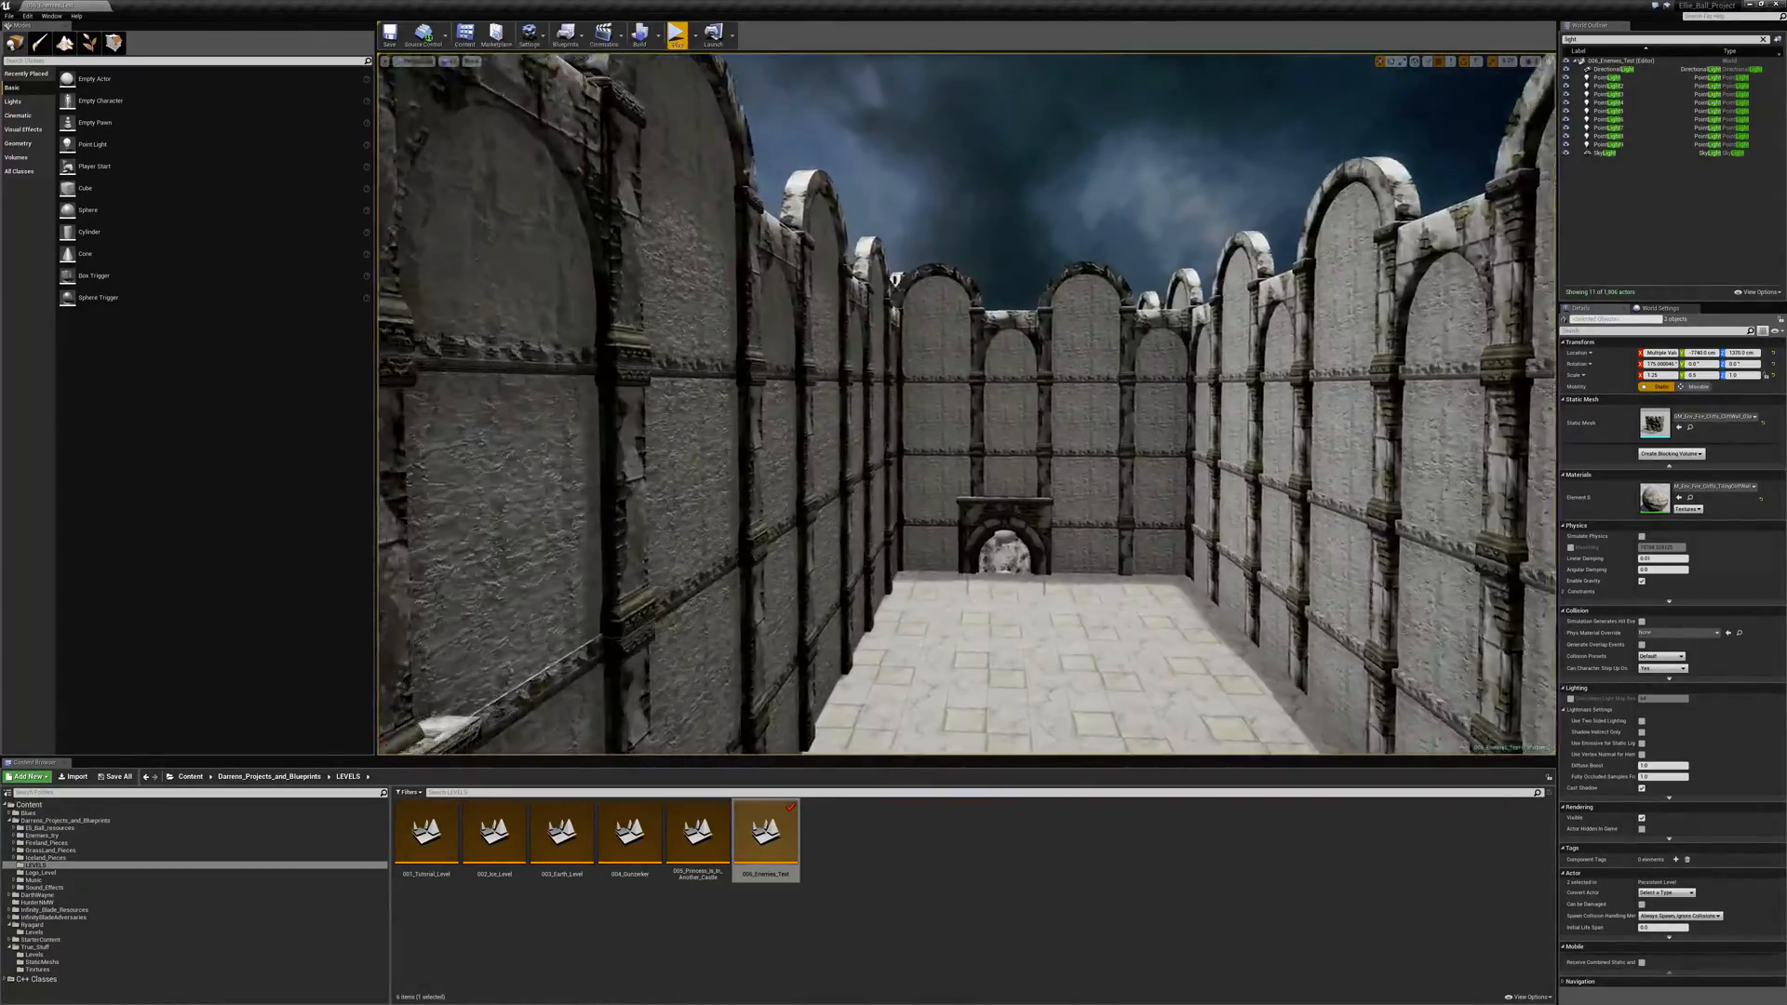
pyautogui.moveTo(966, 404); pyautogui.dragTo(884, 404, button='right')
pyautogui.press('w')
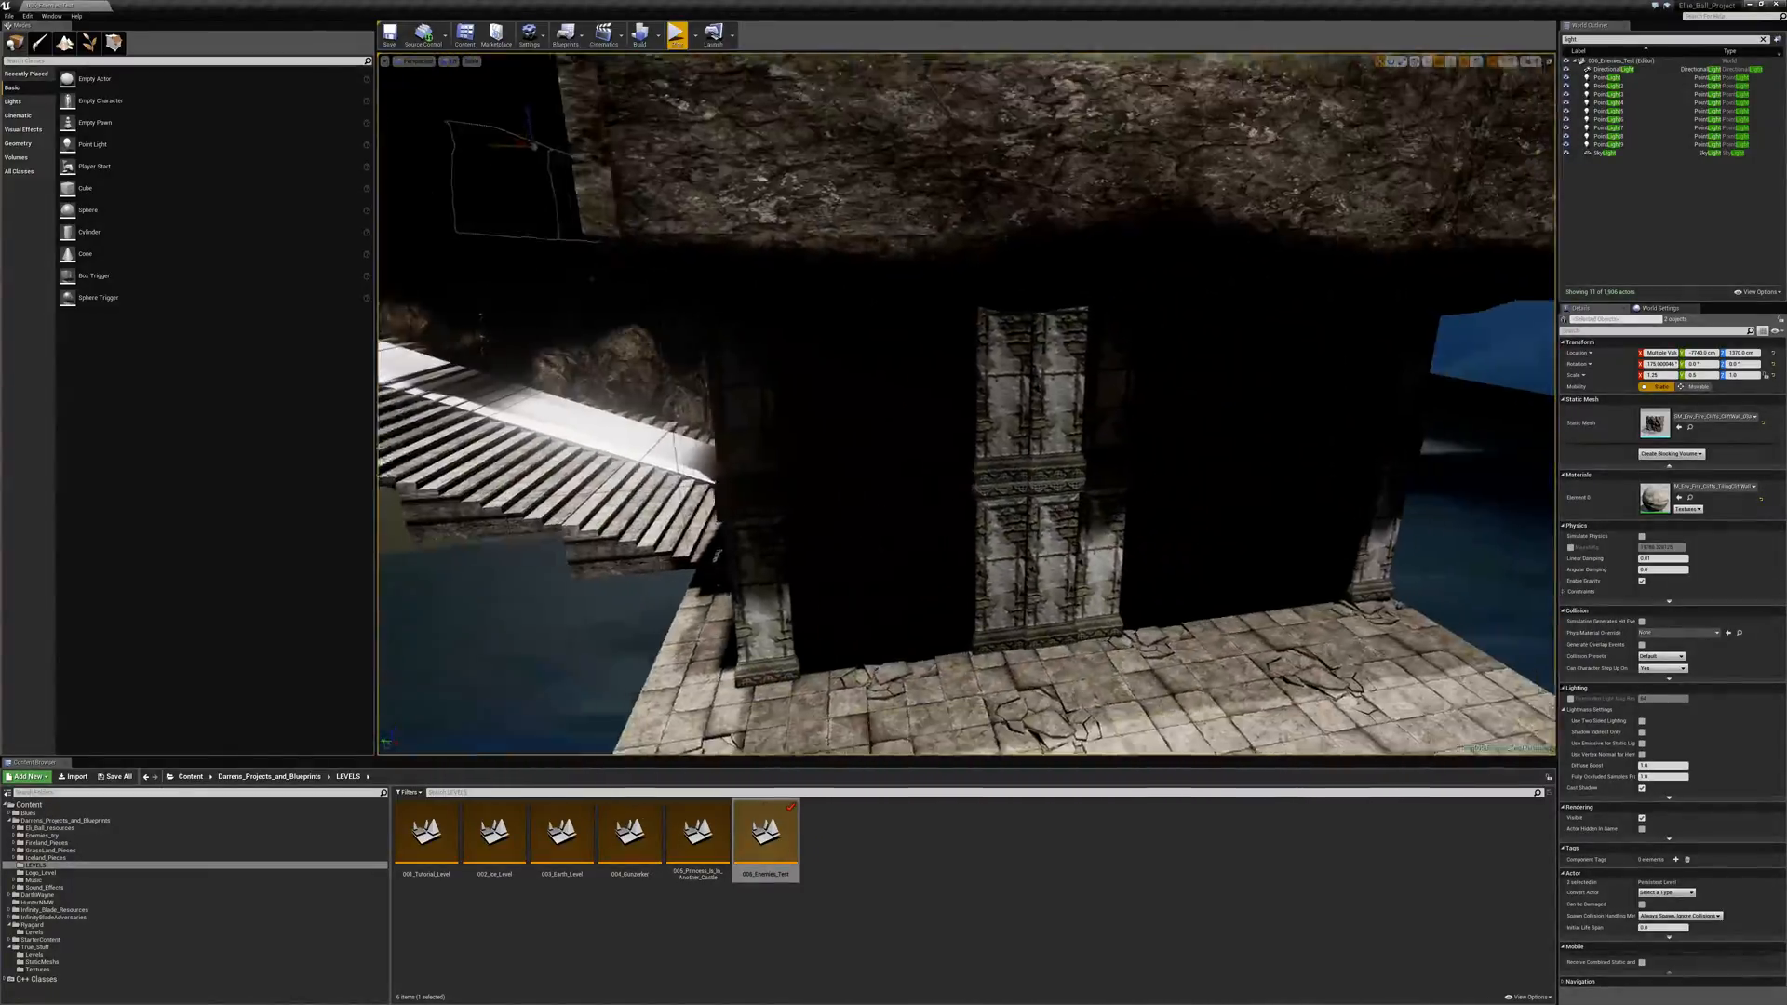
pyautogui.moveTo(966, 404); pyautogui.dragTo(988, 394, button='right')
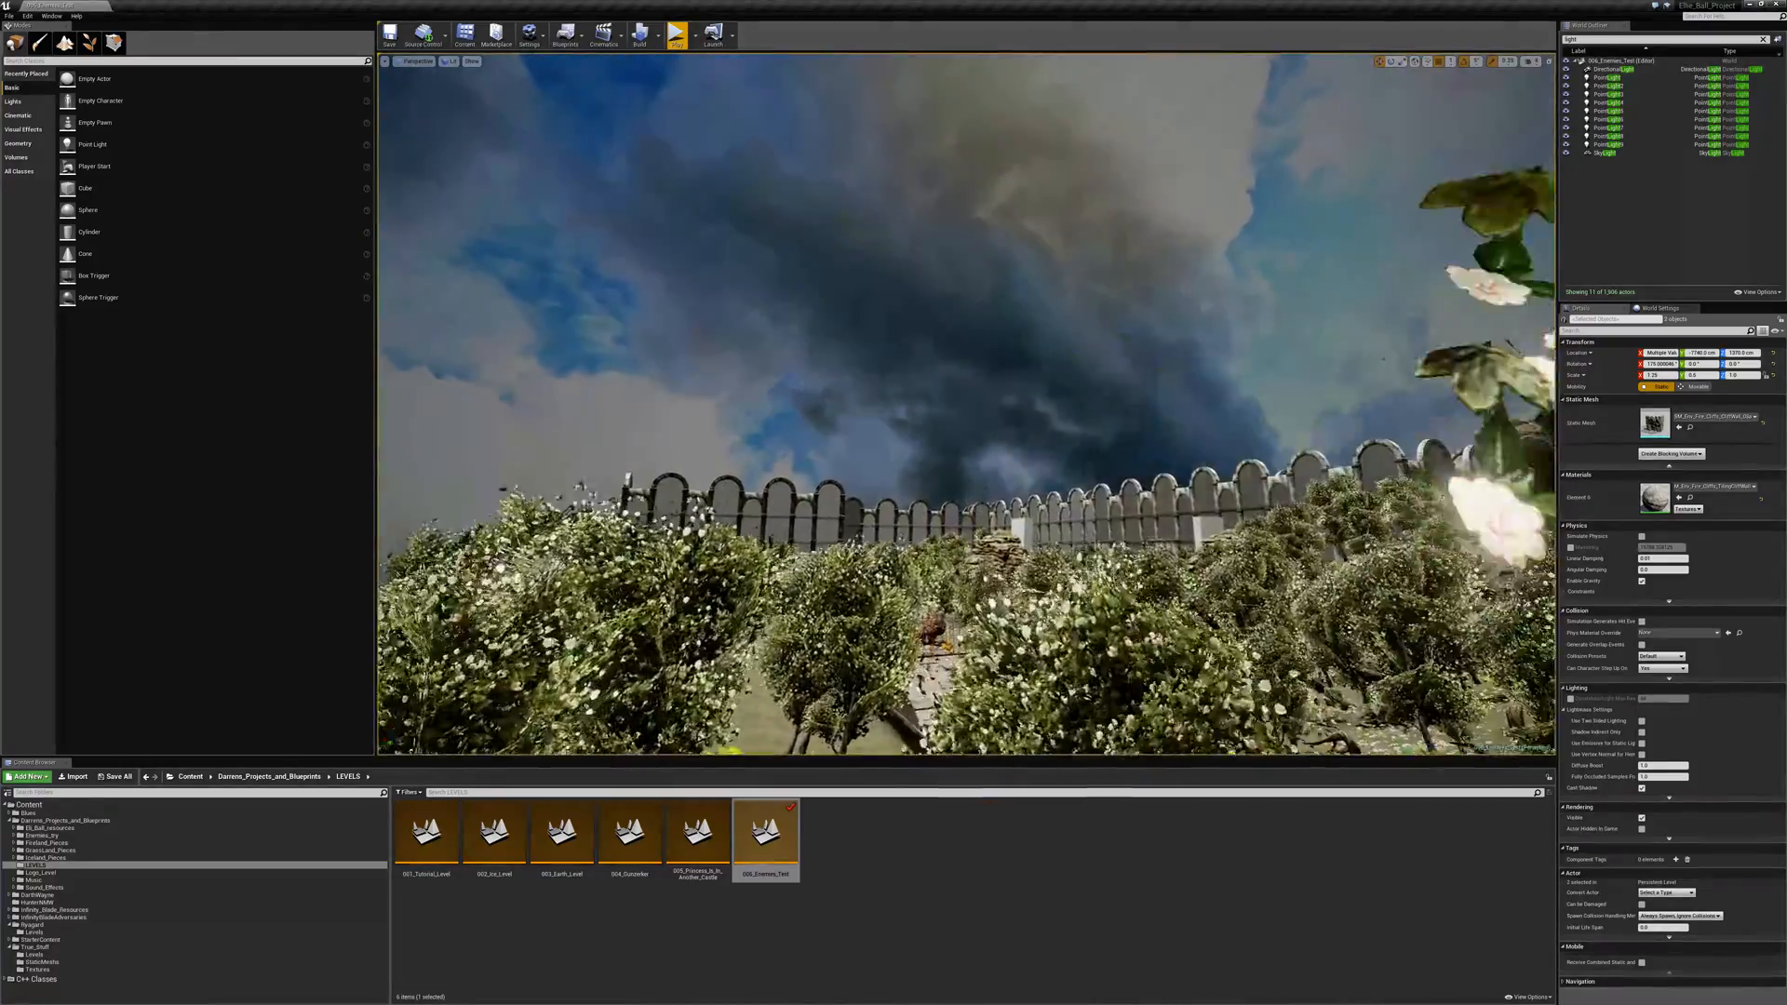
# - Explore the garden and the tiled castle hall, examining its arched doorways from inside and outside
pyautogui.press('w')
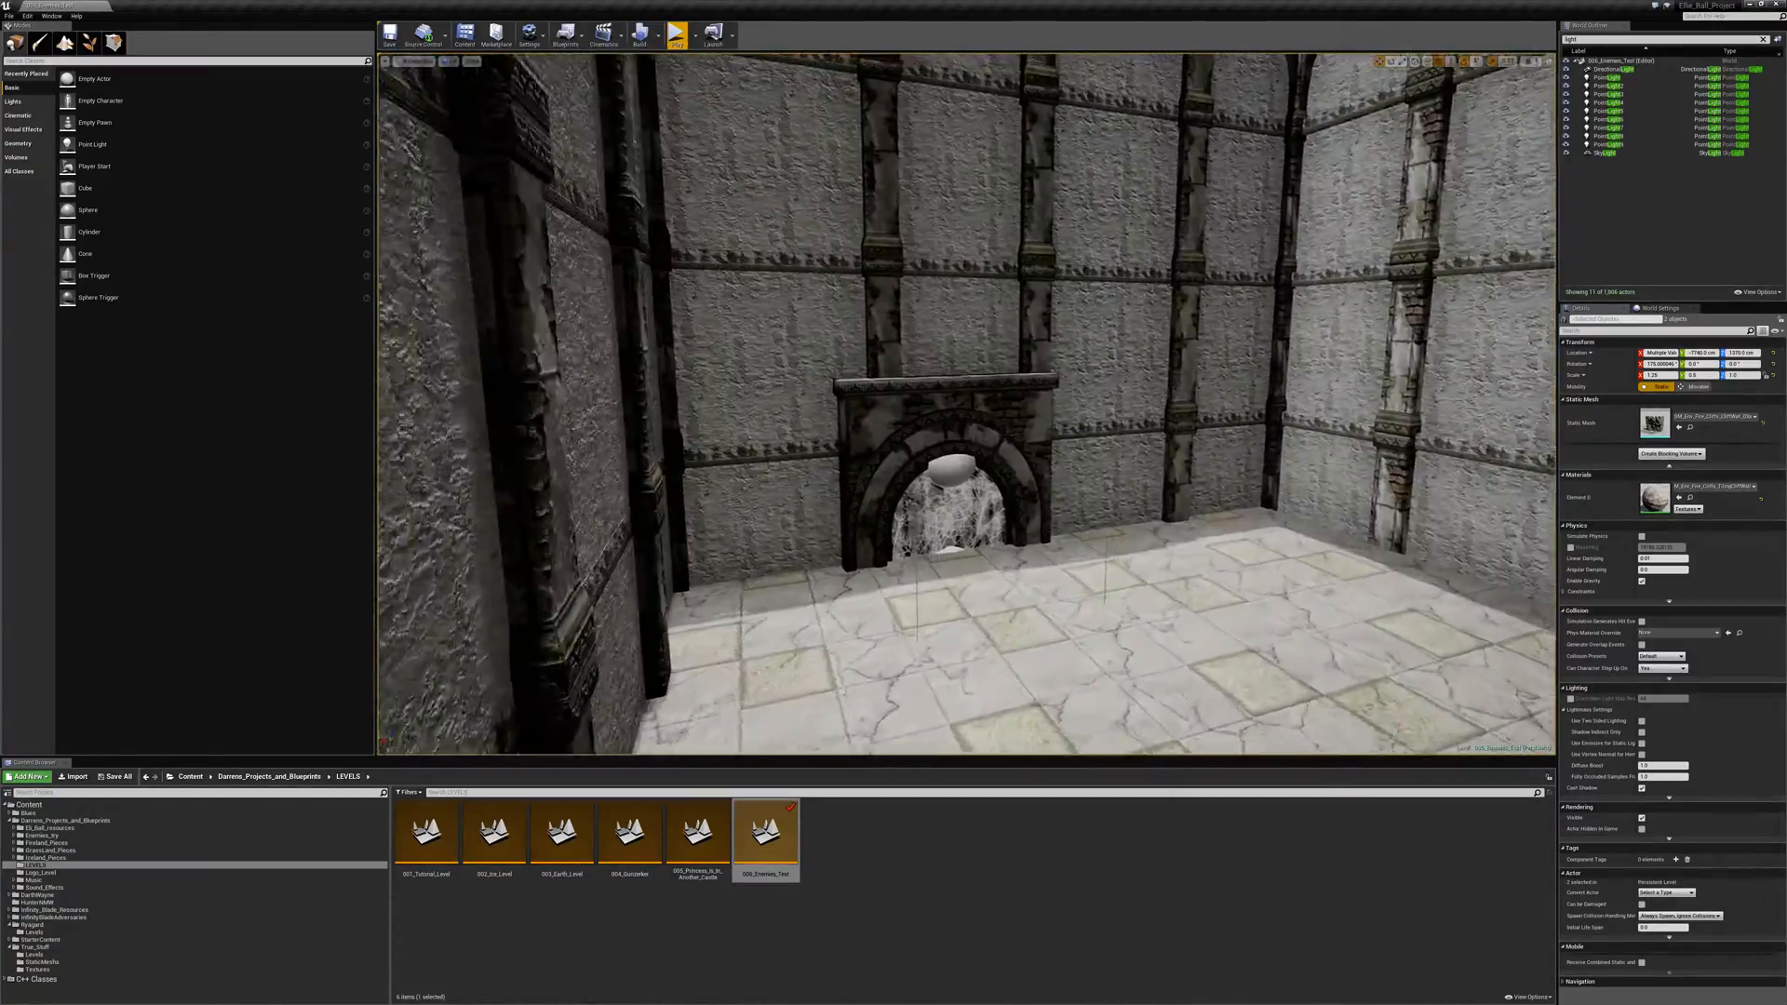
pyautogui.press('w')
pyautogui.moveTo(965, 403); pyautogui.dragTo(512, 441, button='right')
pyautogui.press('w')
pyautogui.press('s')
pyautogui.press('s')
pyautogui.press('w')
pyautogui.press('w')
pyautogui.press('s')
pyautogui.press('w')
pyautogui.press('w')
pyautogui.press('w')
pyautogui.press('w')
pyautogui.press('w')
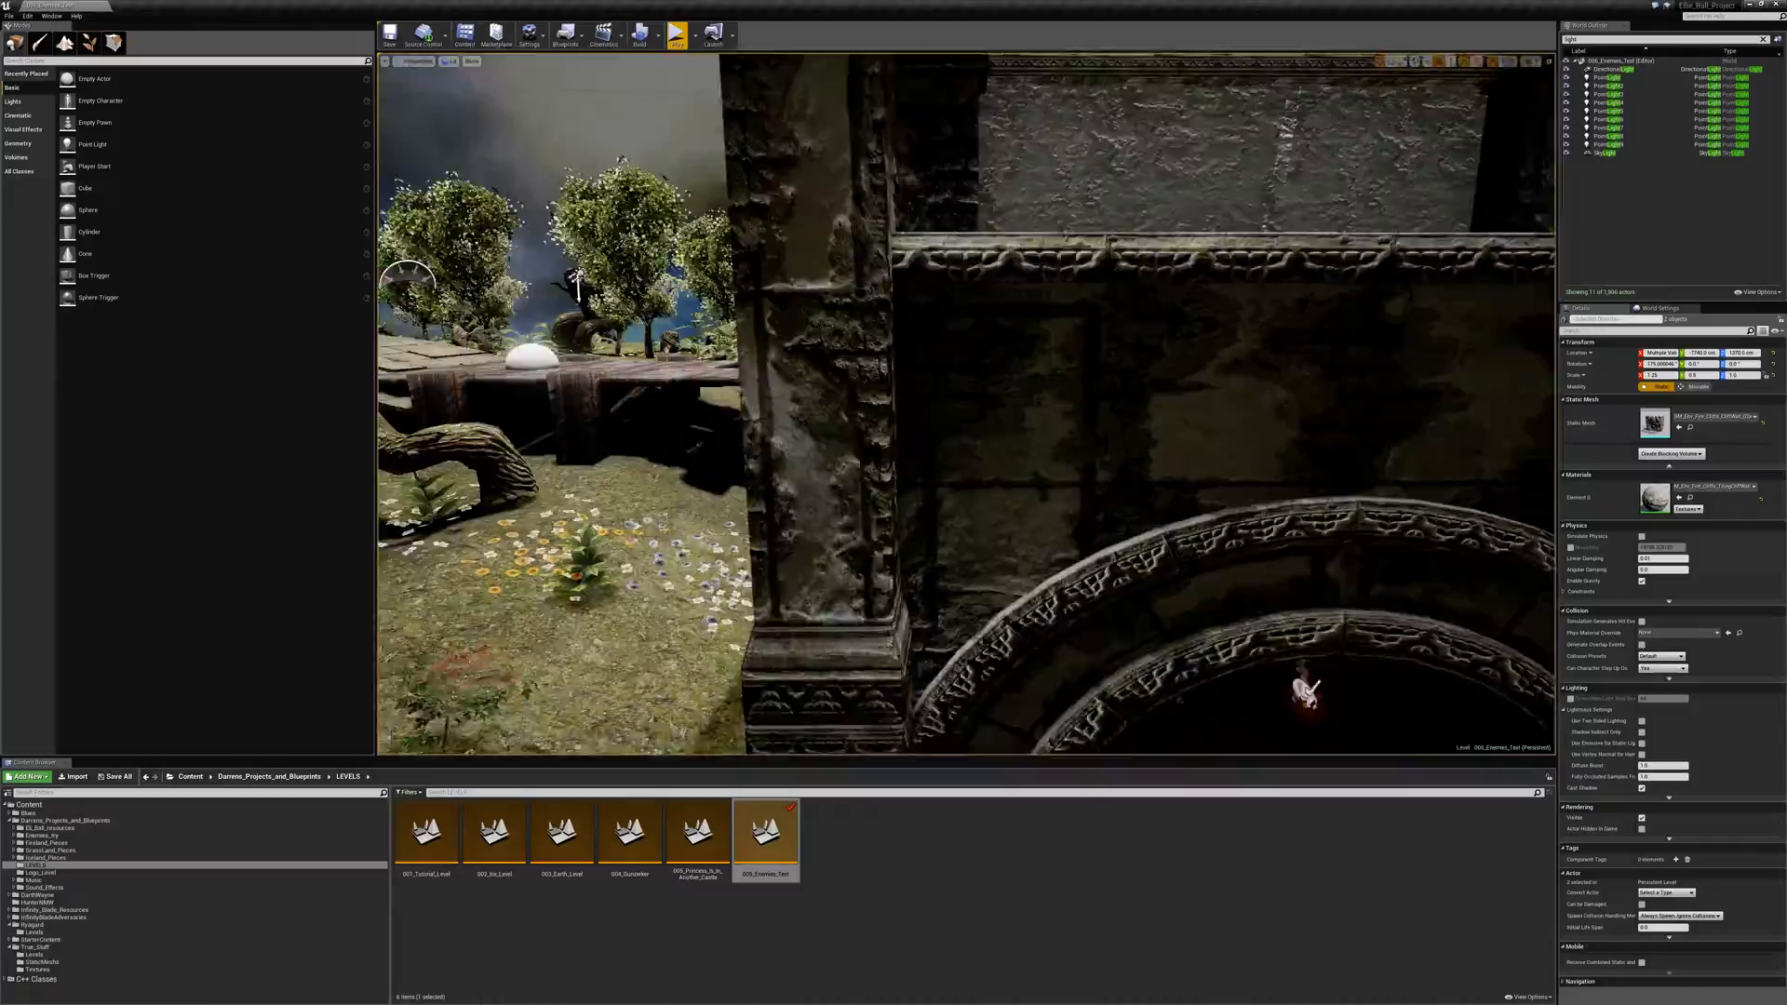
# - Look over the castle's rooms, outer walls and neighbouring garden from above
pyautogui.moveTo(966, 404); pyautogui.dragTo(910, 367, button='right')
pyautogui.press('w')
pyautogui.press('w')
pyautogui.press('s')
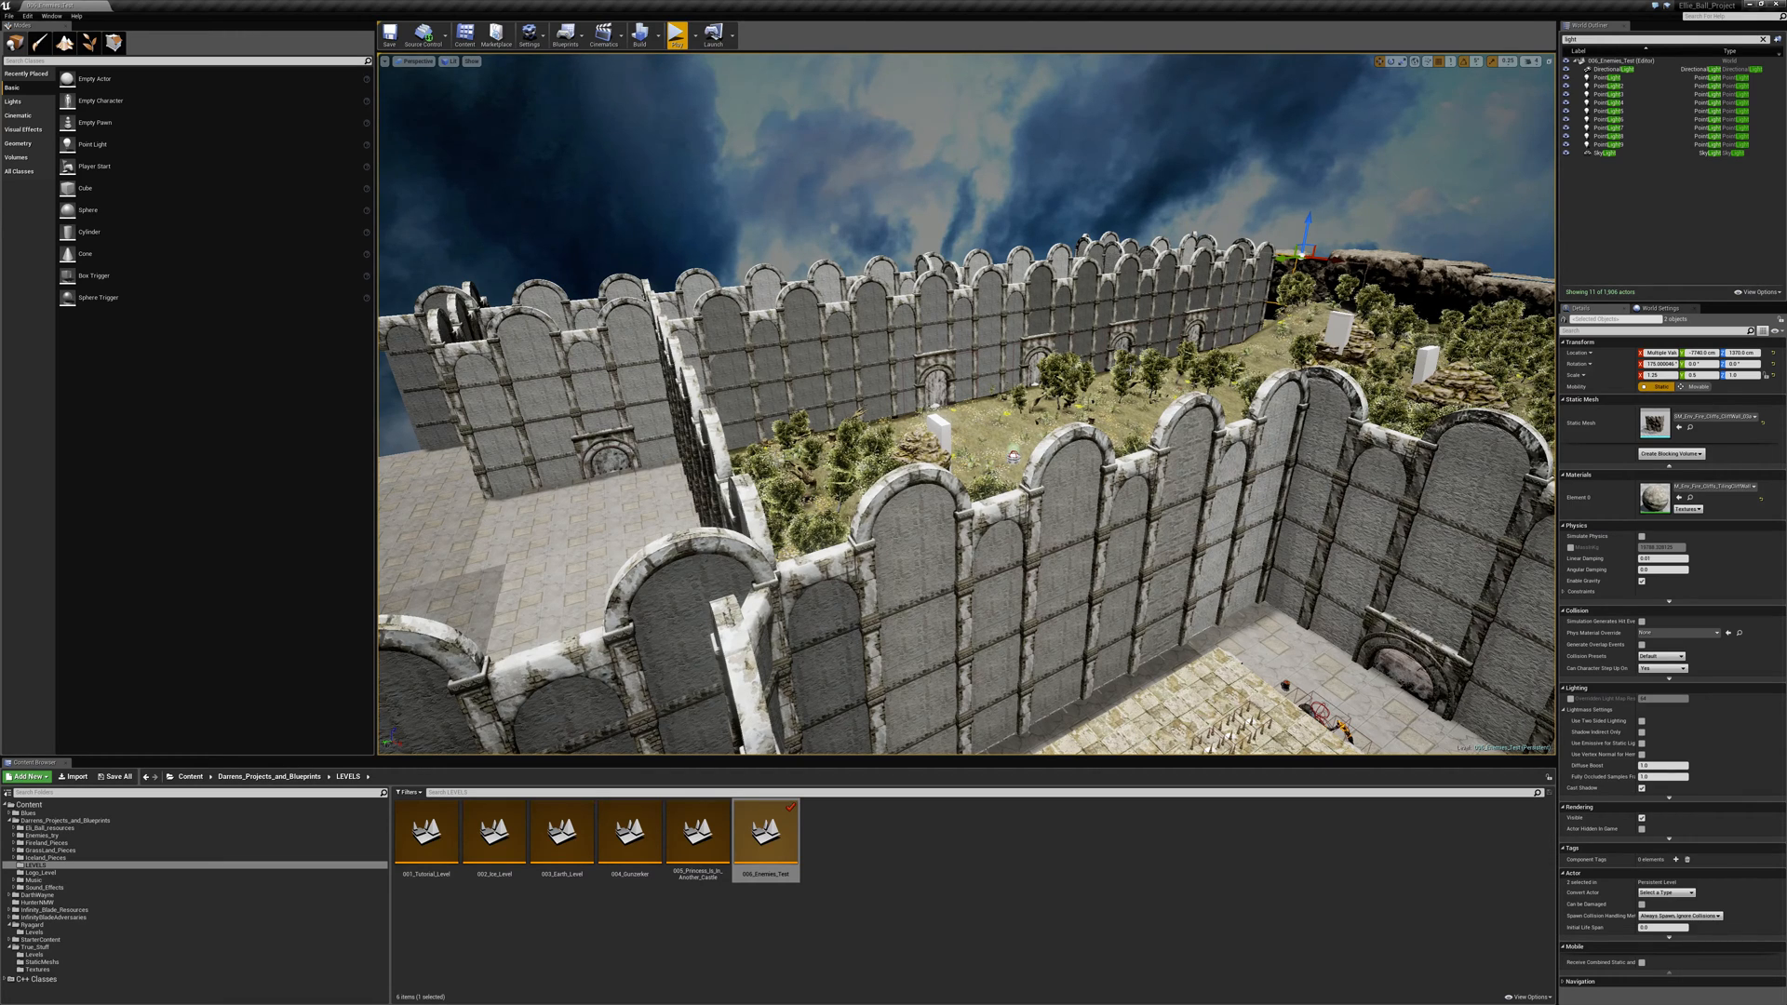
# - Select the coin treasure chest and approach the wooden-roofed shelter beside the garden
pyautogui.moveTo(966, 404); pyautogui.dragTo(1111, 485, button='right')
pyautogui.press('w')
pyautogui.press('s')
pyautogui.click(897, 491)
pyautogui.press('w')
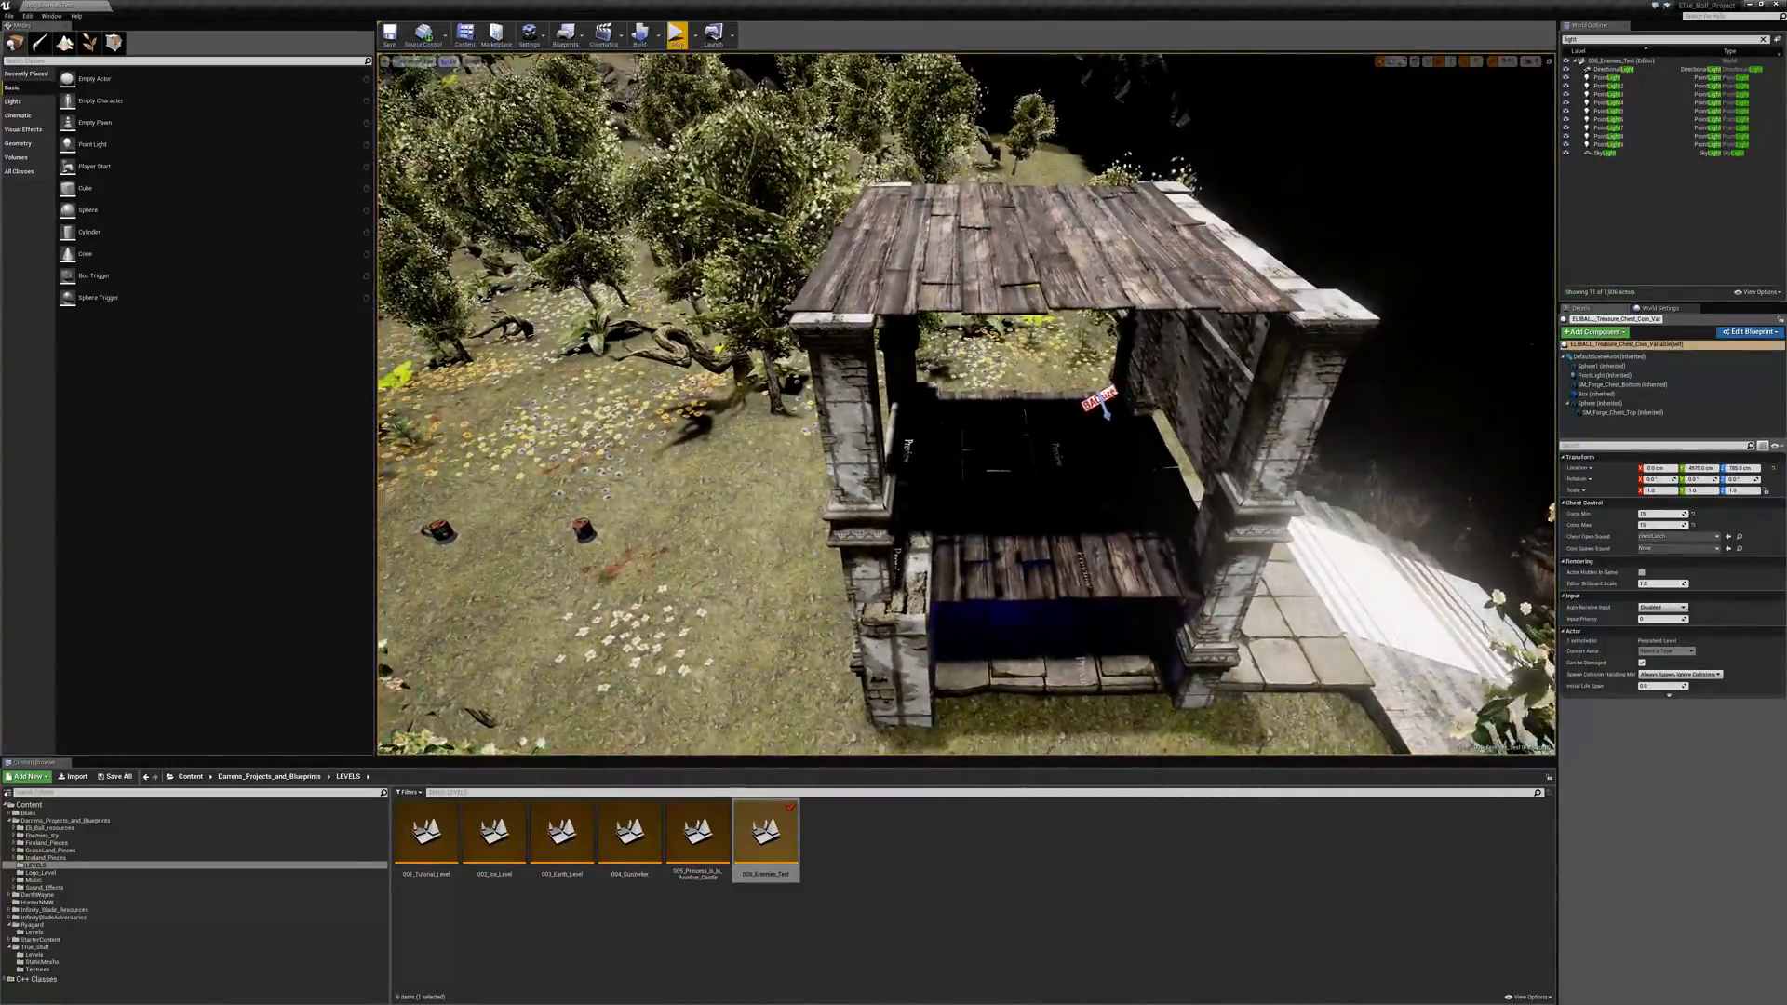
# - Inspect the wooden-roofed shelter's pillars and interior, and the wooden plank walkway through the garden
pyautogui.moveTo(967, 404); pyautogui.dragTo(986, 274, button='right')
pyautogui.moveTo(986, 404); pyautogui.dragTo(791, 409, button='right')
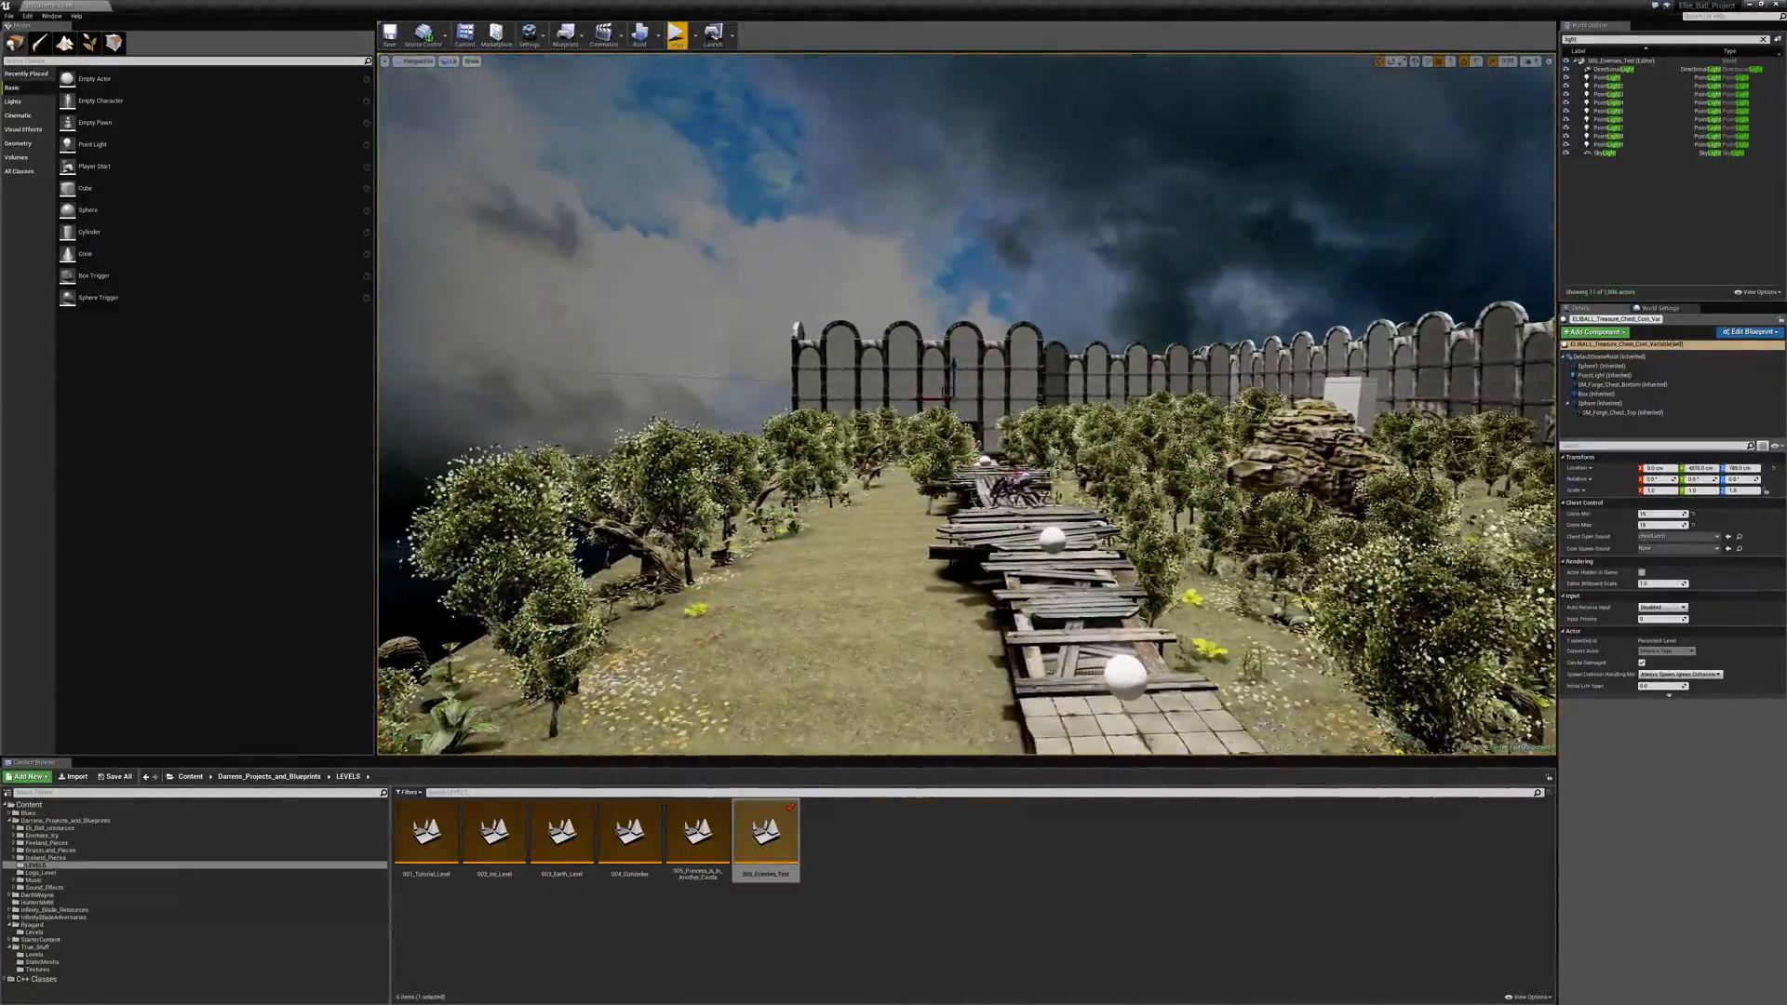
pyautogui.moveTo(967, 403); pyautogui.dragTo(1415, 502, button='right')
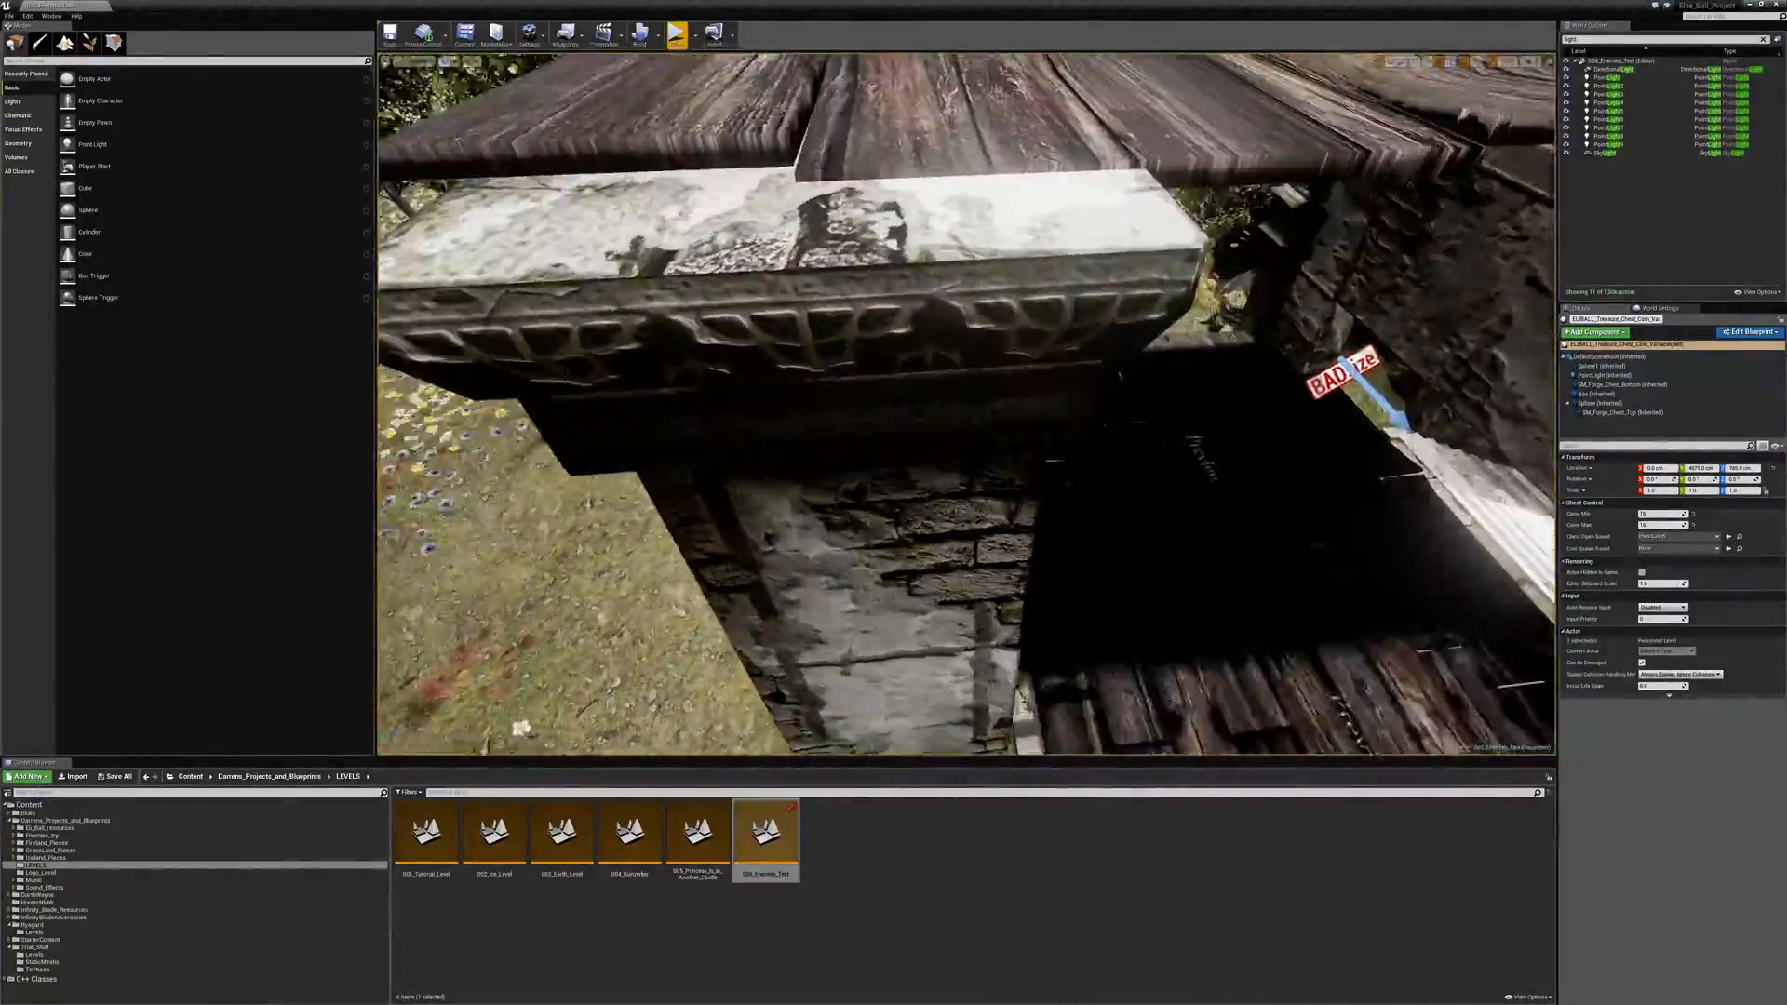
pyautogui.moveTo(967, 404); pyautogui.dragTo(1070, 223, button='right')
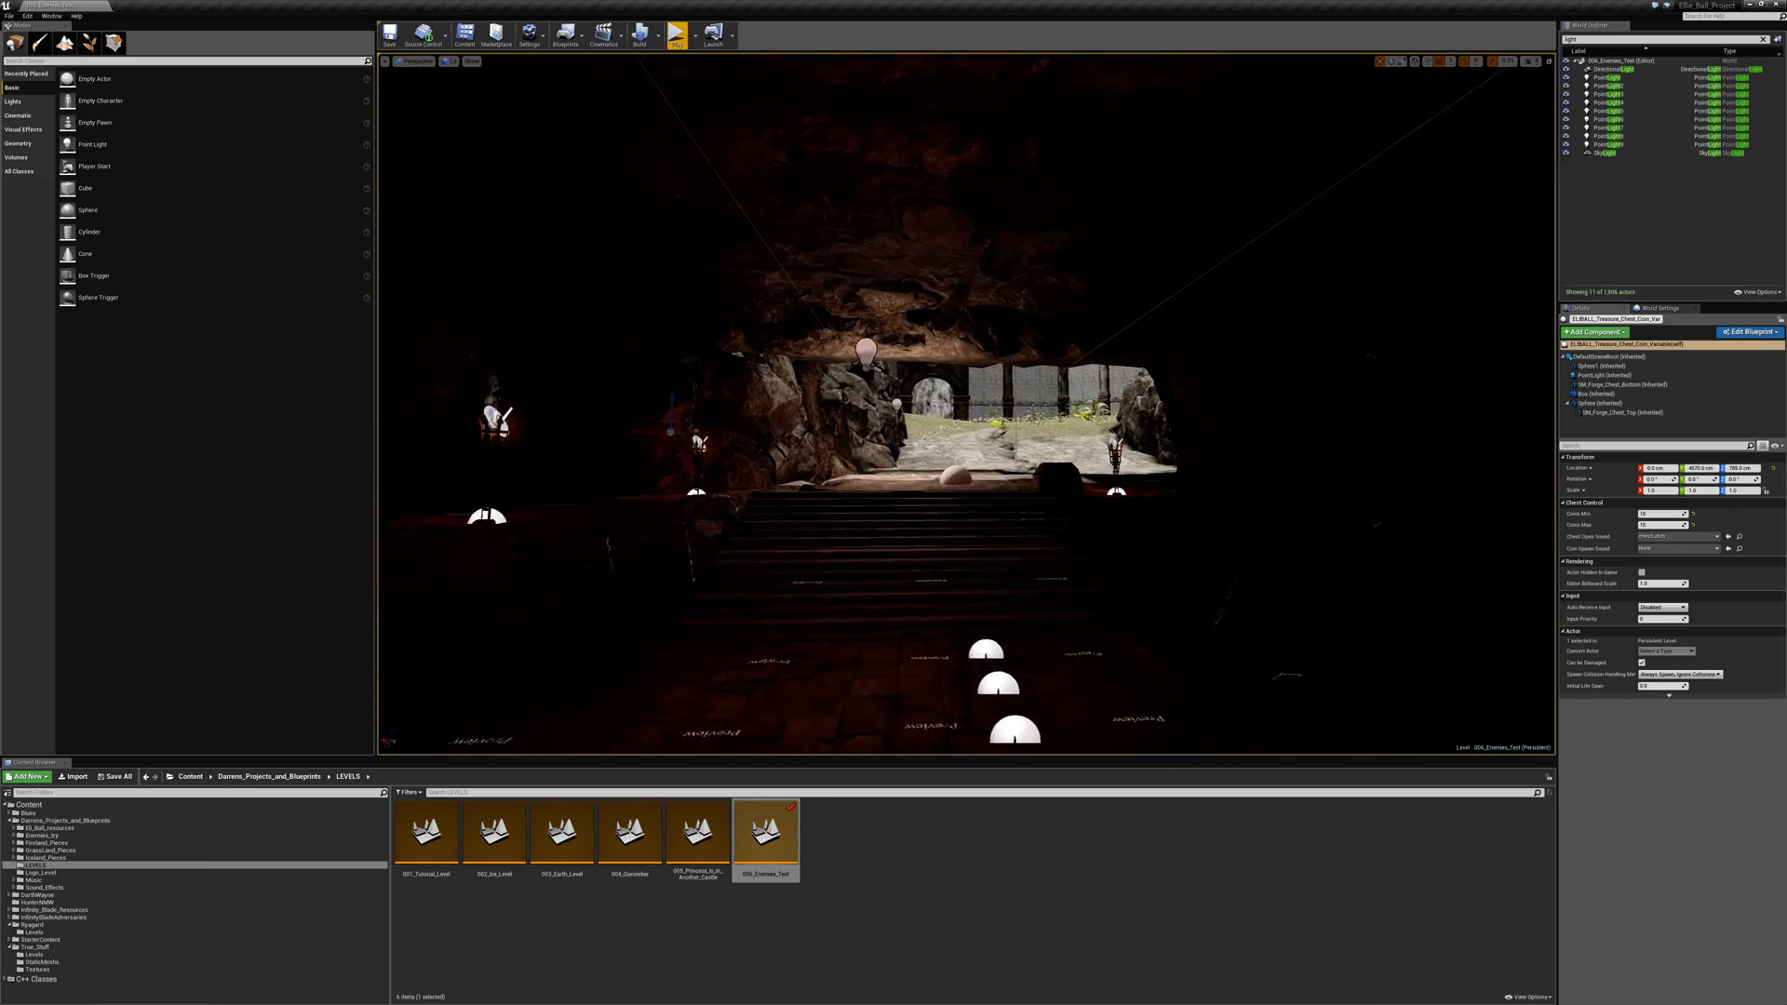
# - Examine the dark cave staircase, the castle's inner walls, the cliff tops and the outdoor stairs to the shelter
pyautogui.press('w')
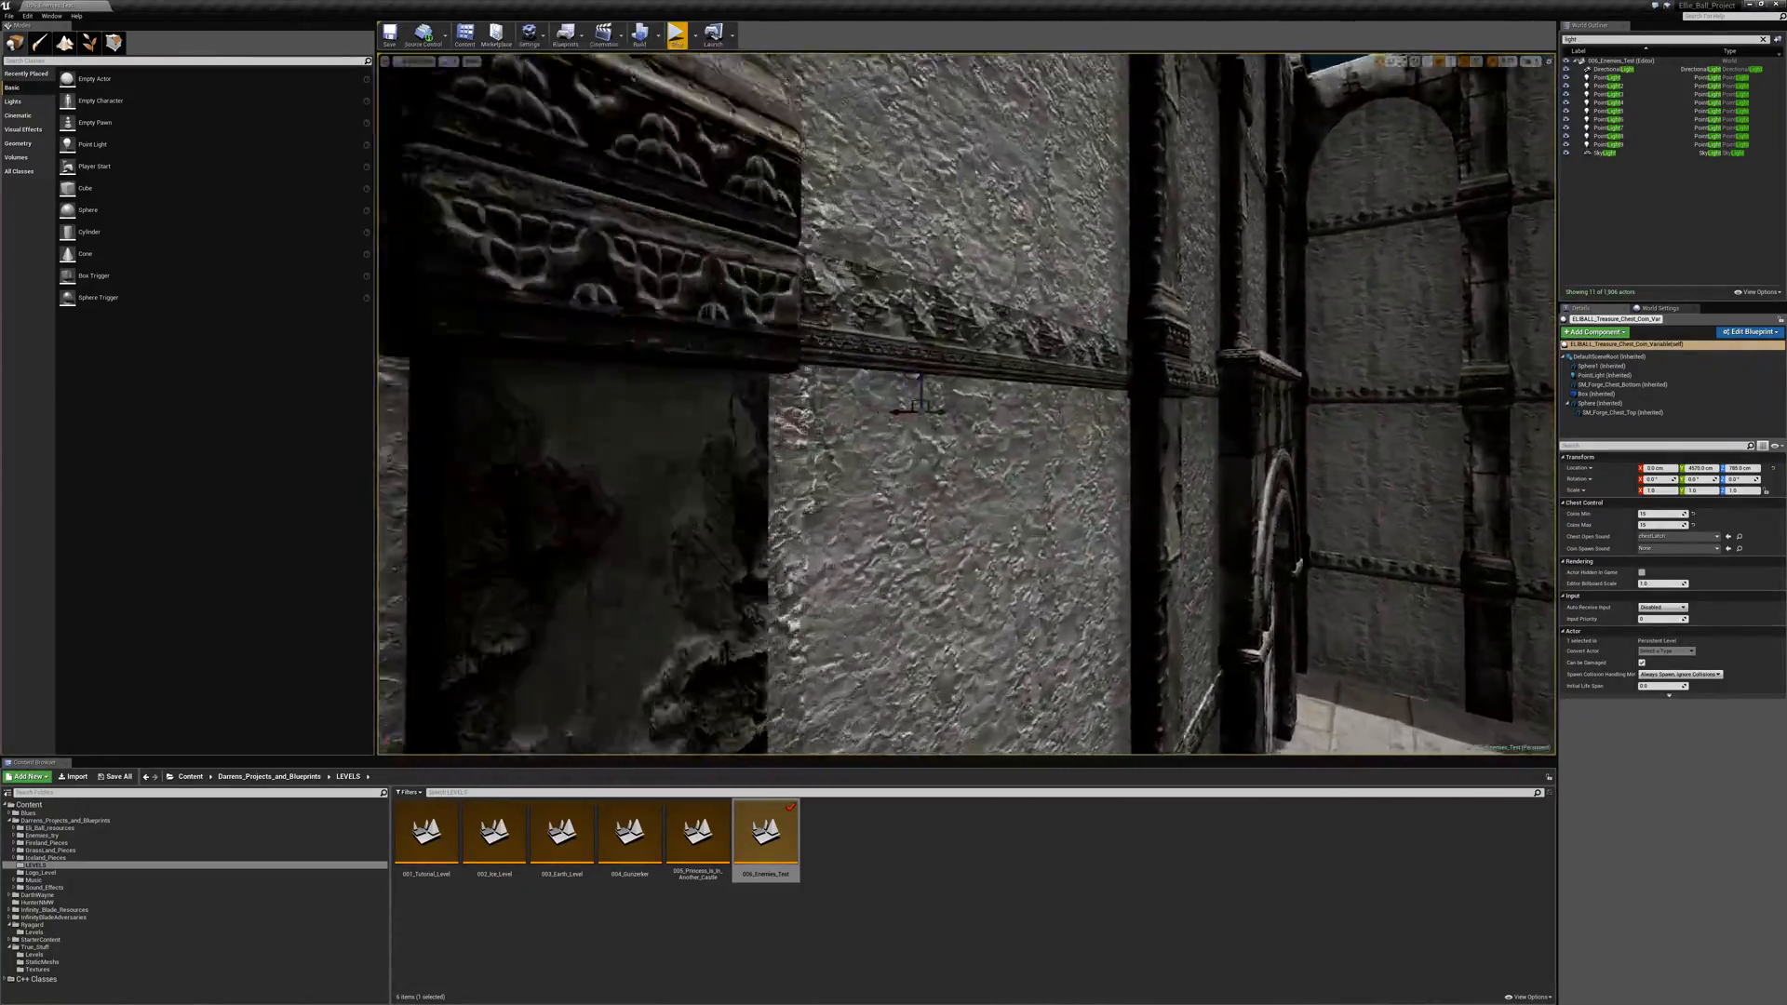
pyautogui.press('w')
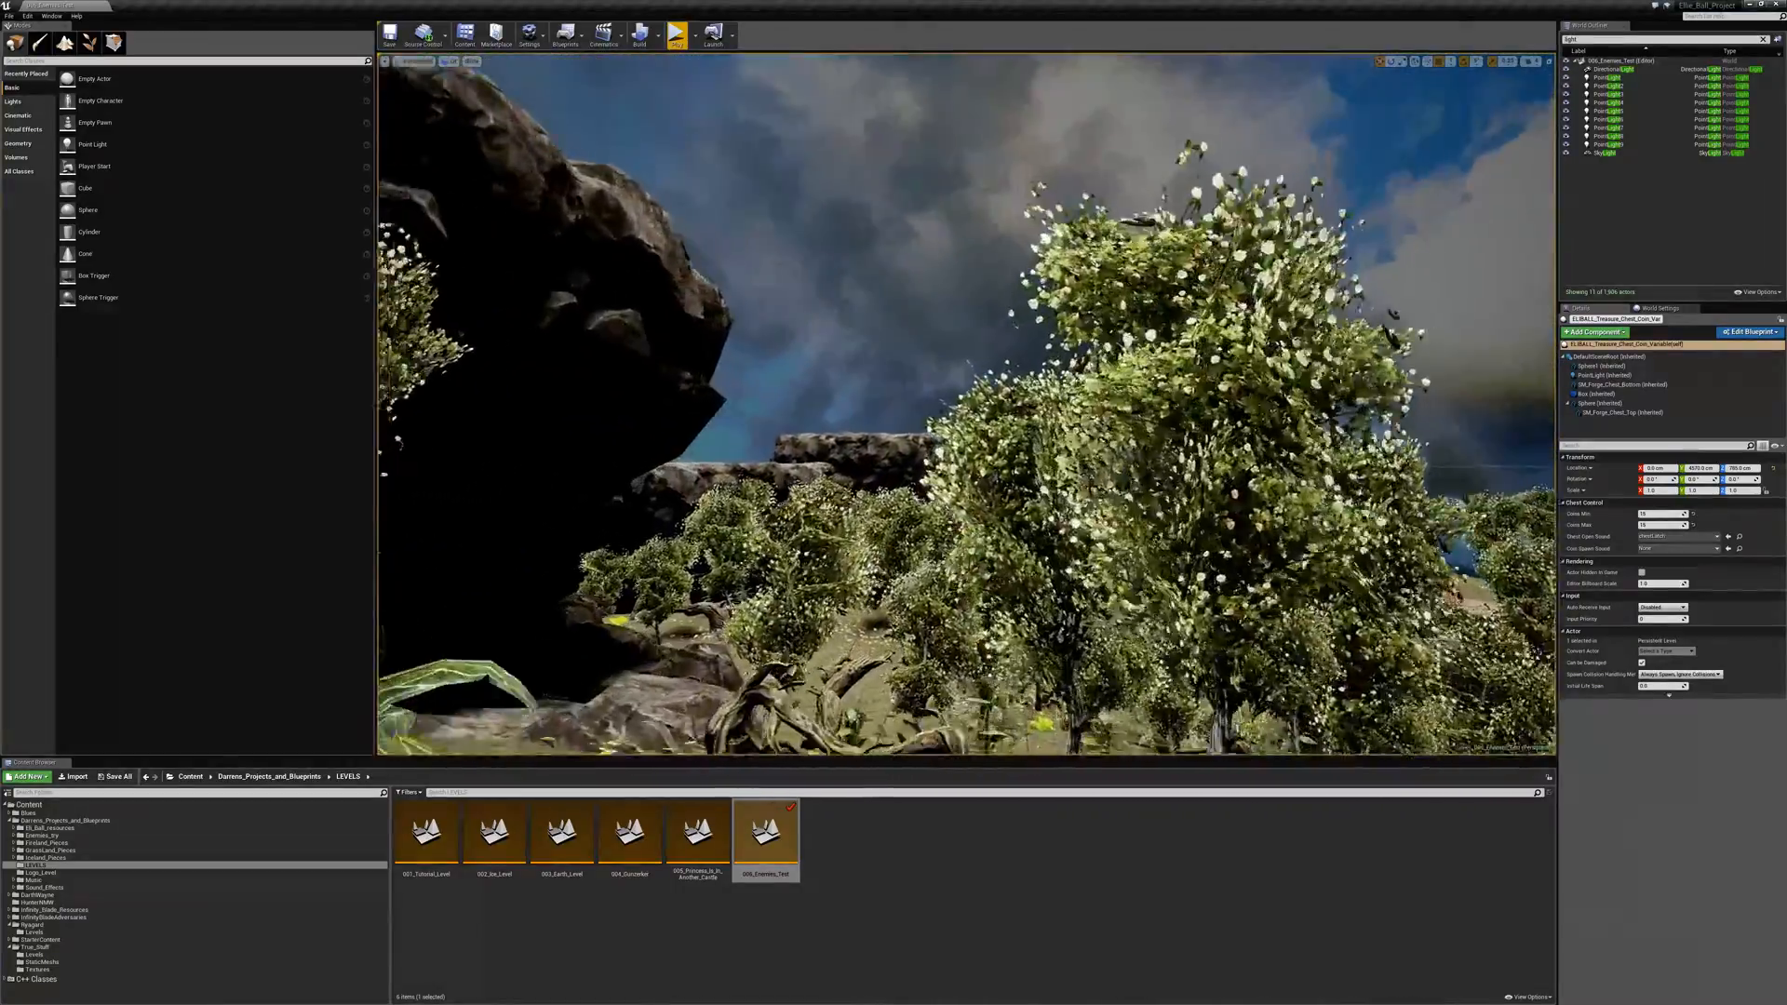
pyautogui.press('w')
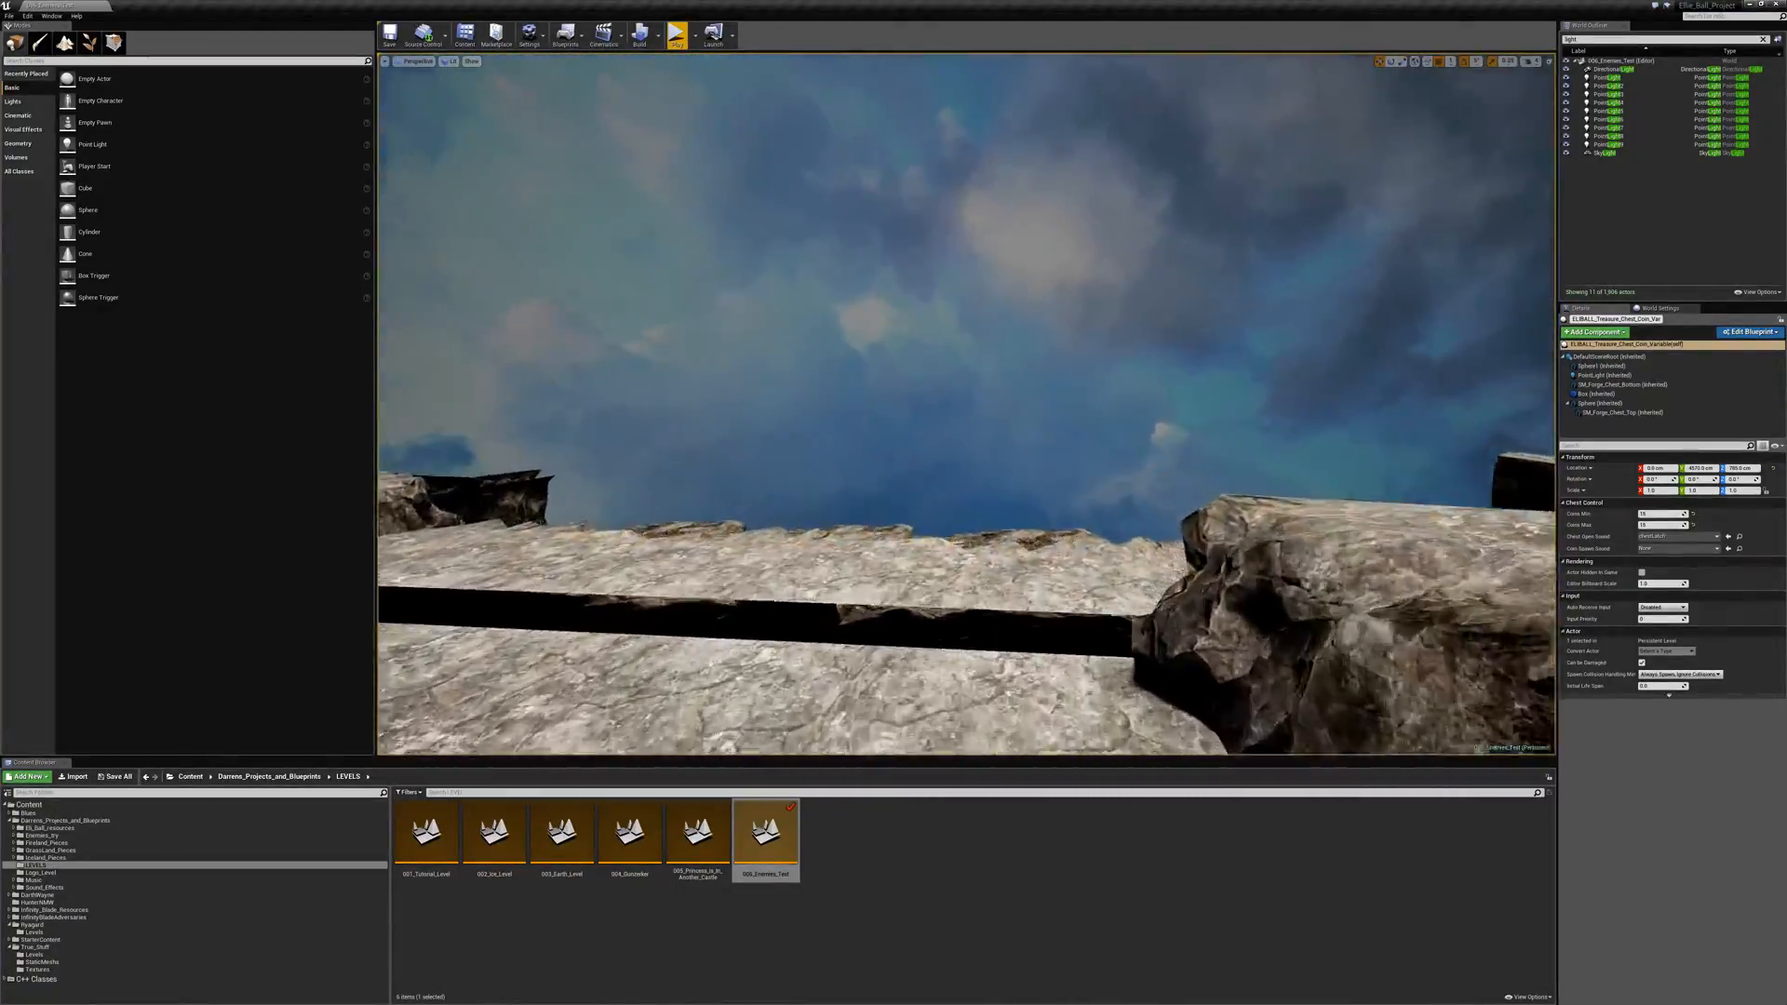
pyautogui.press('w')
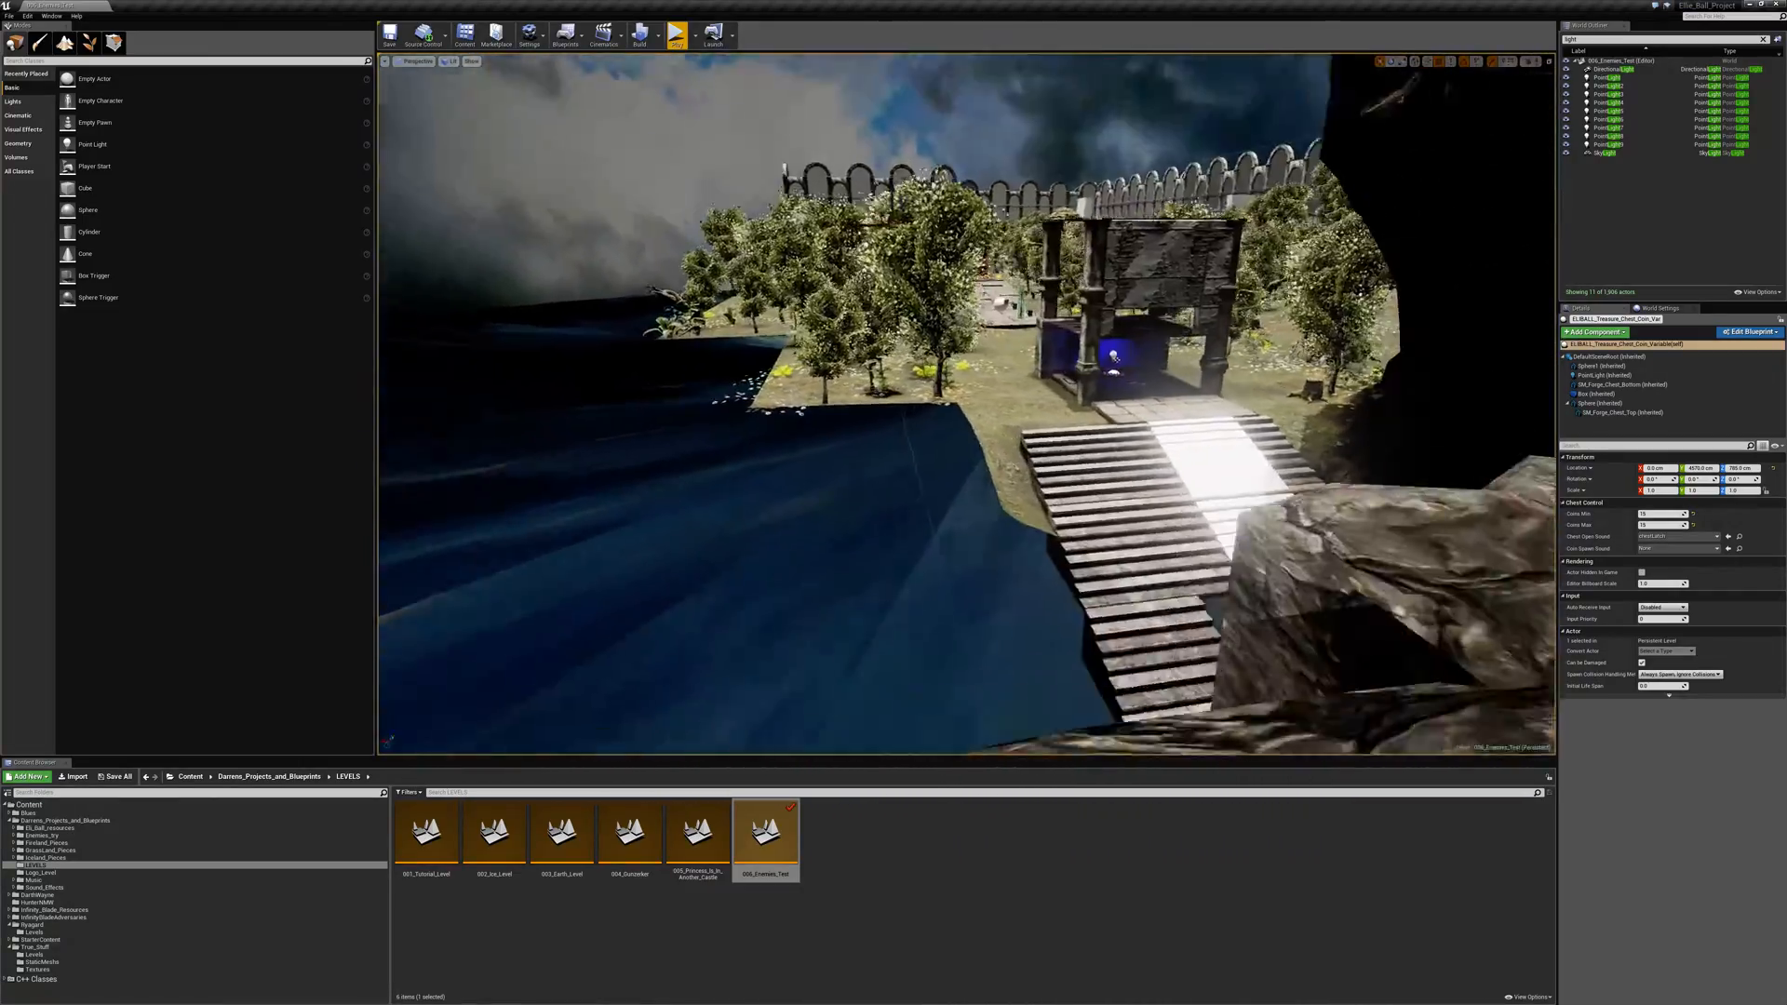
pyautogui.press('w')
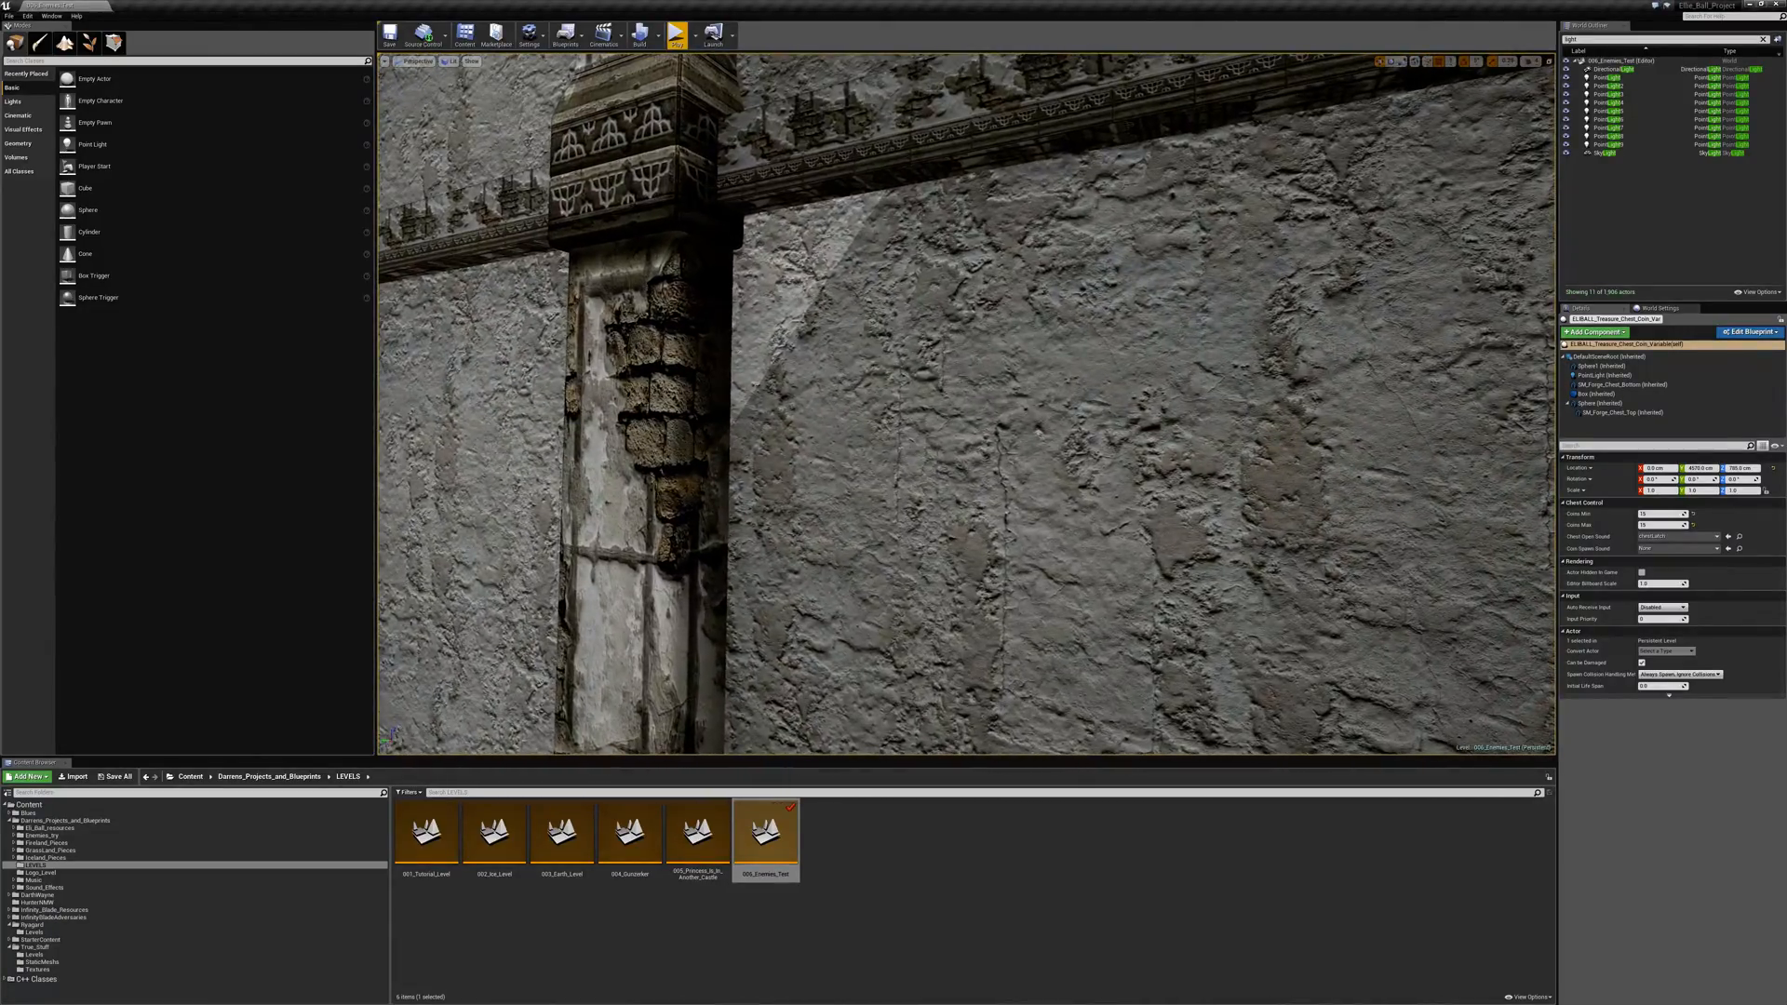
# - Select the brush geometry by the castle wall, and survey the plank walkway and the grassy hill beside the arched gate
pyautogui.click(1039, 432)
pyautogui.moveTo(1038, 432); pyautogui.dragTo(1377, 435, button='right')
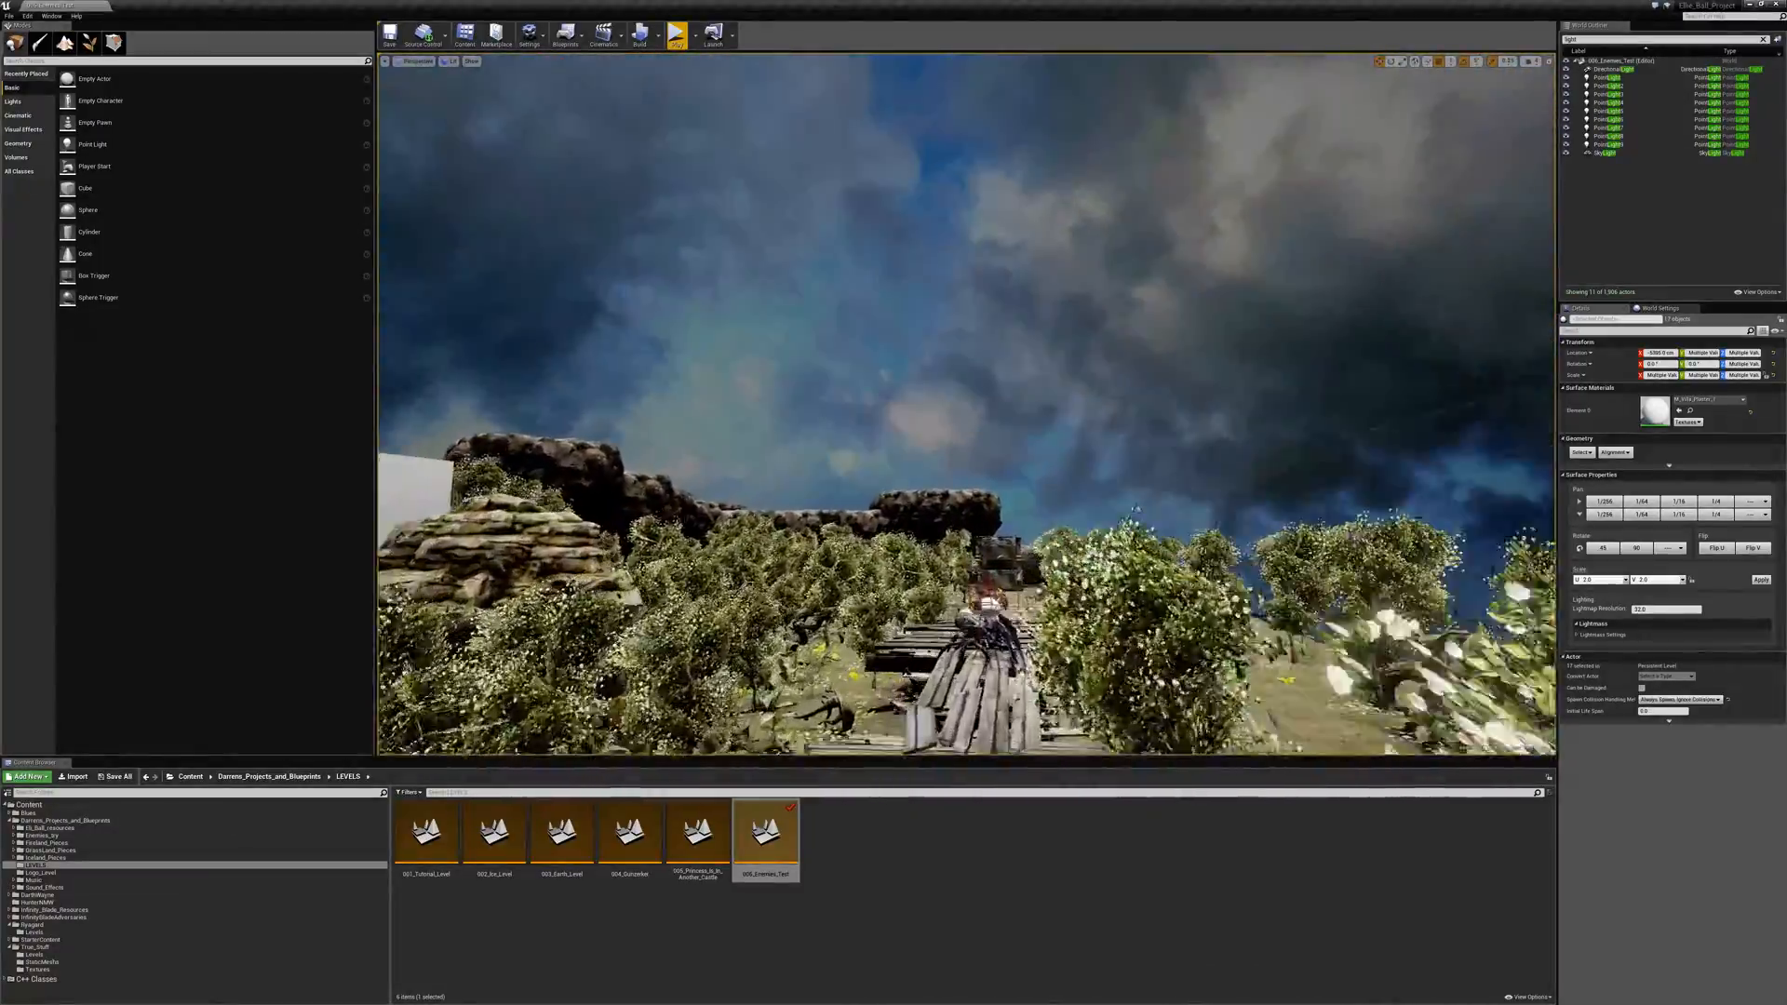
pyautogui.press('w')
pyautogui.moveTo(1038, 432); pyautogui.dragTo(1182, 605, button='right')
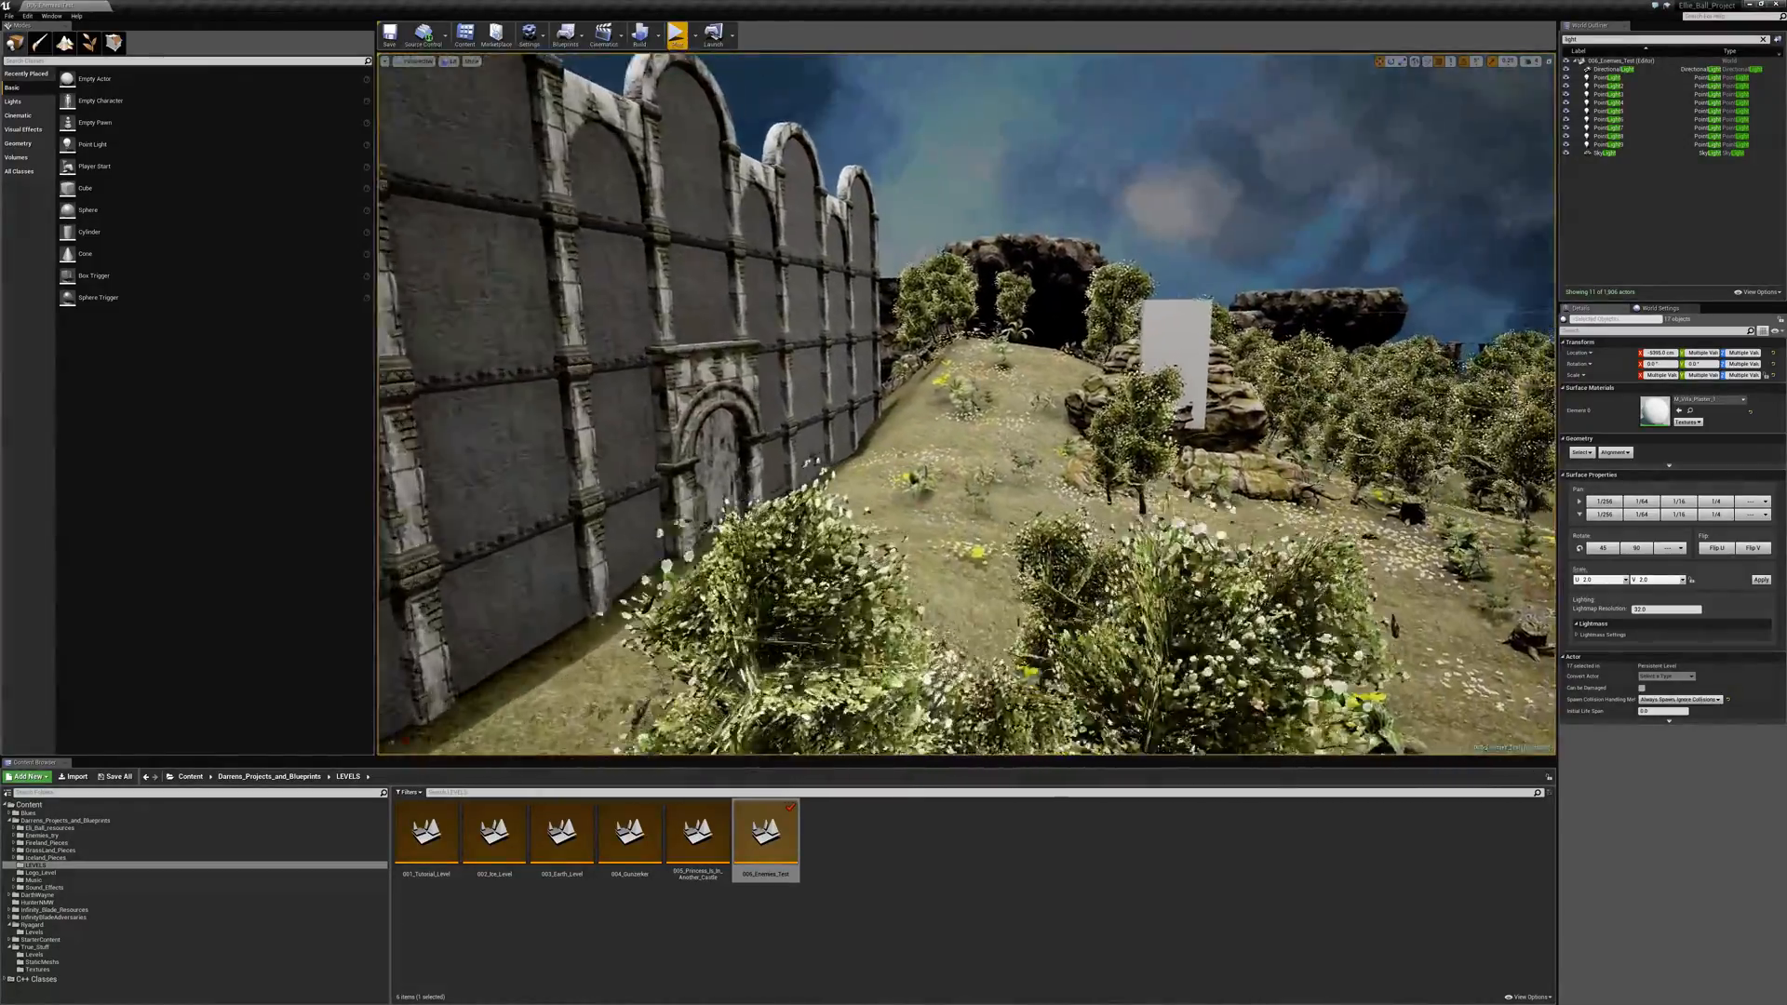
pyautogui.press('w')
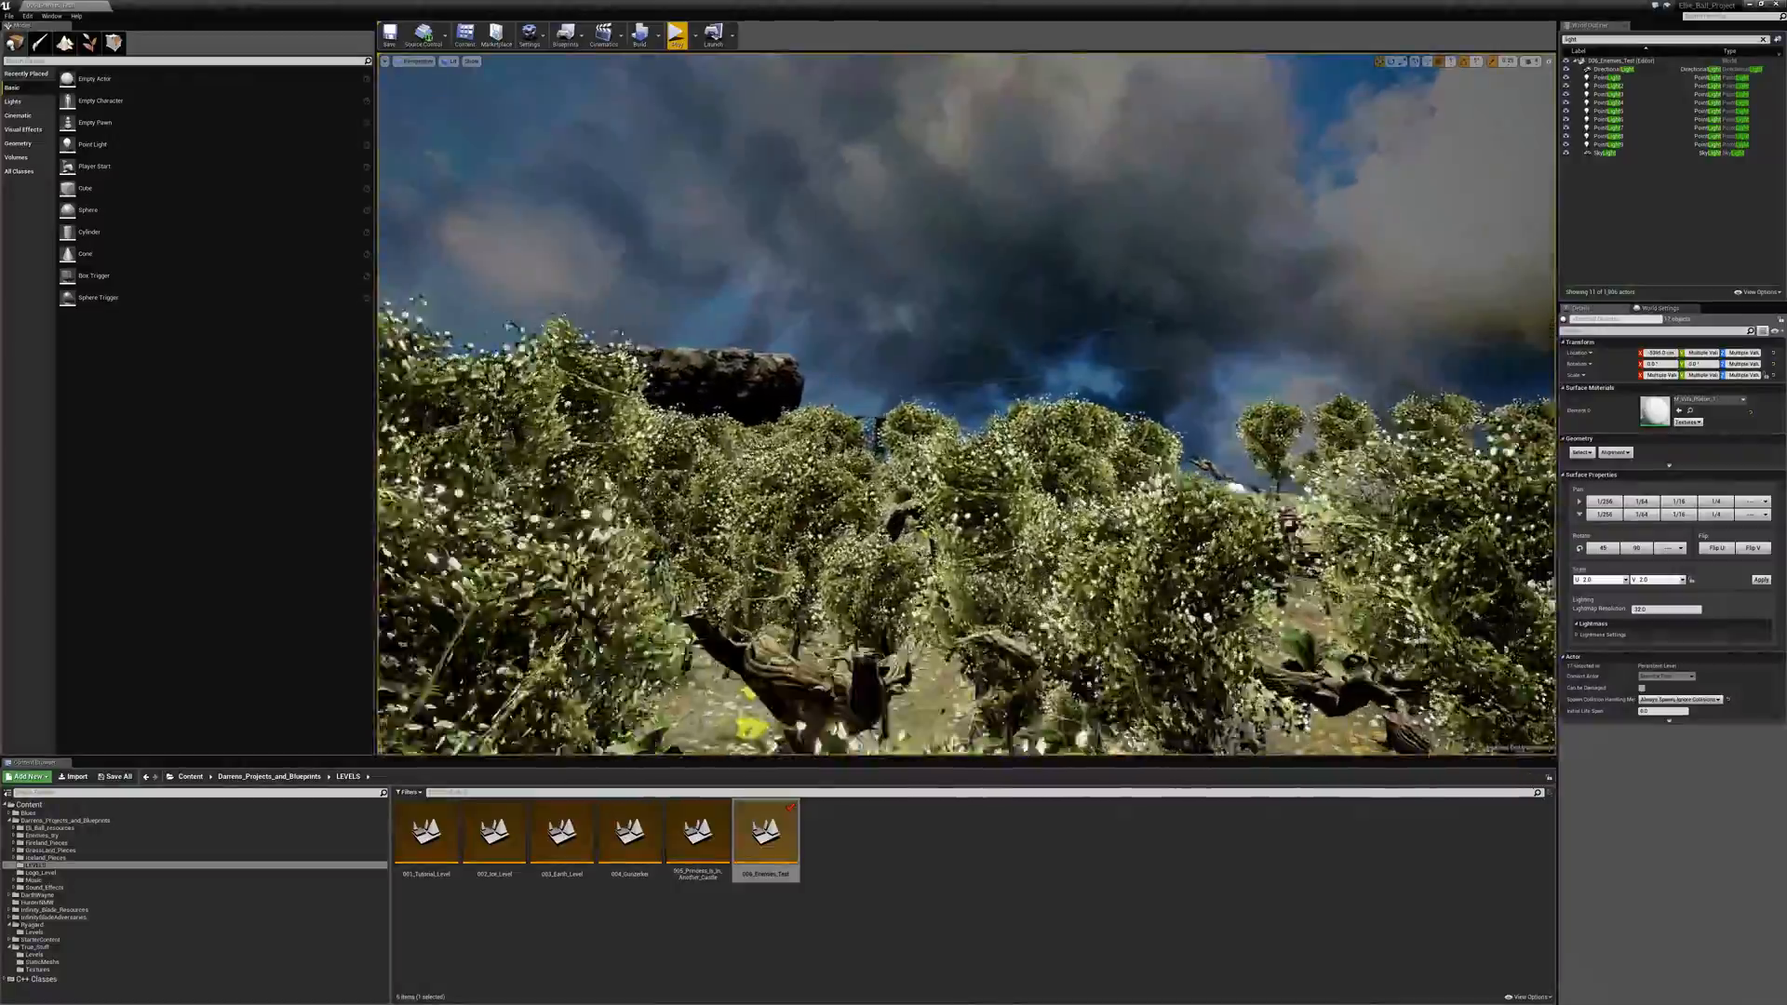
# - Survey the shelter beneath the cliffs, the castle's outer walls and the tree-lined spider walkway
pyautogui.press('s')
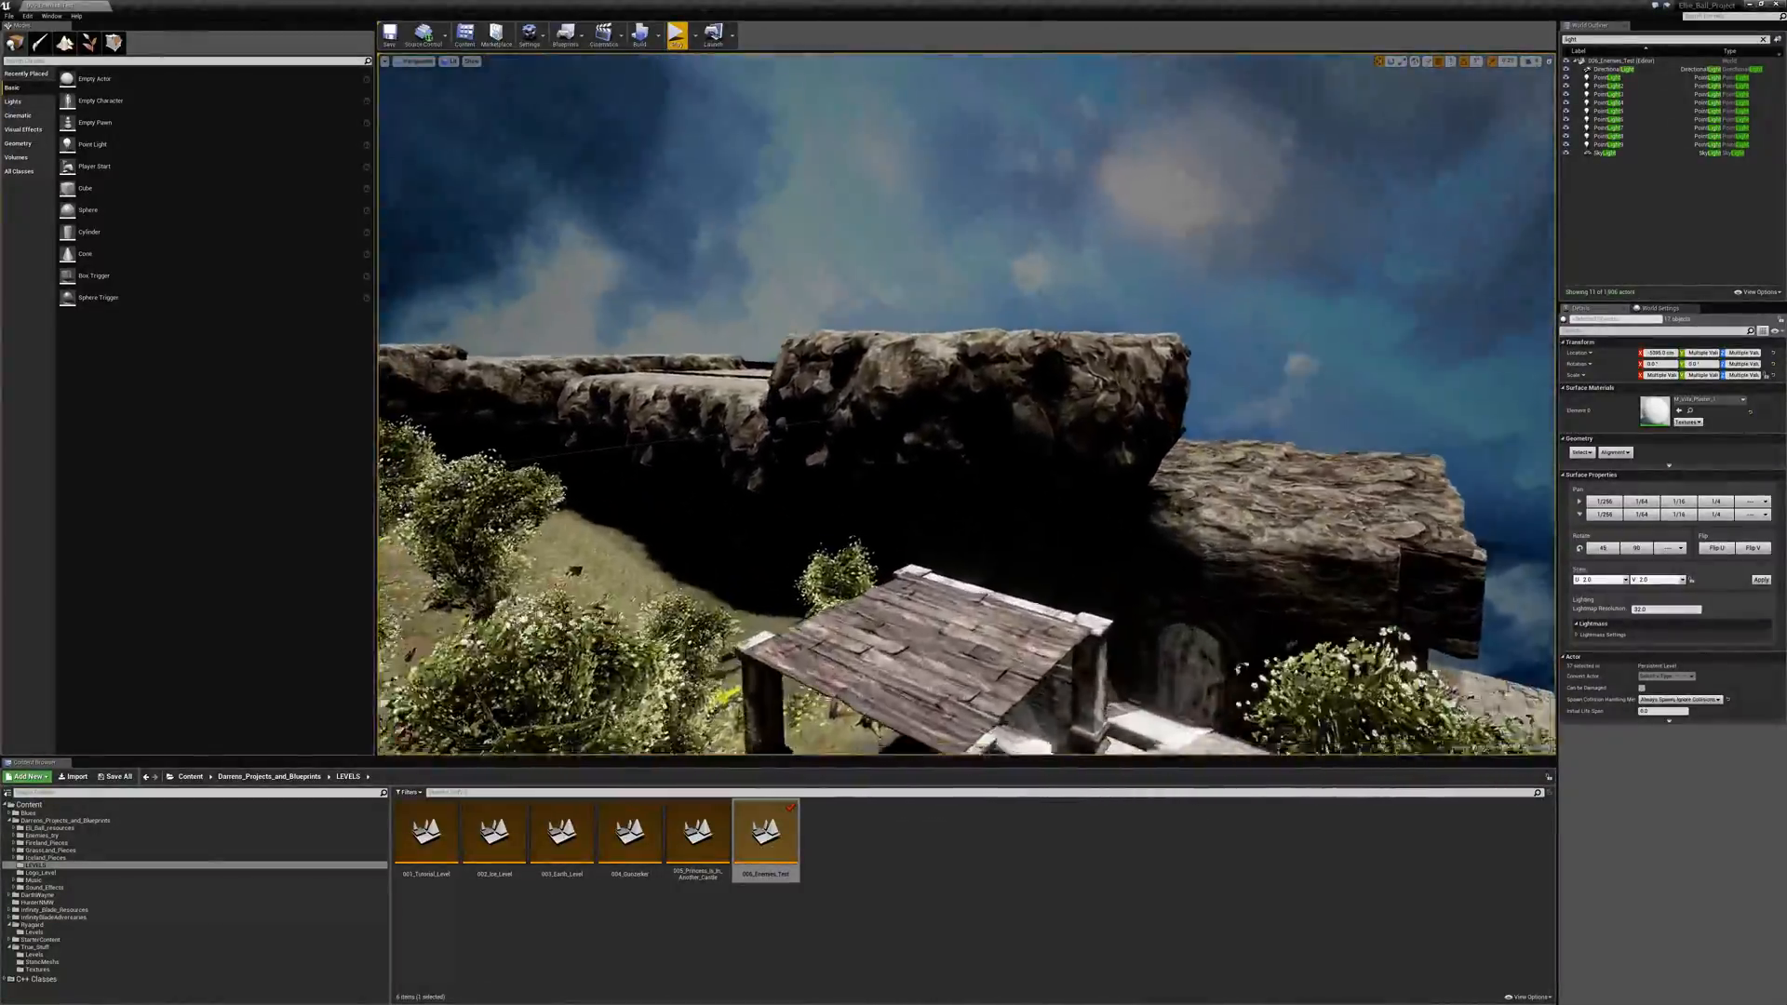
pyautogui.press('w')
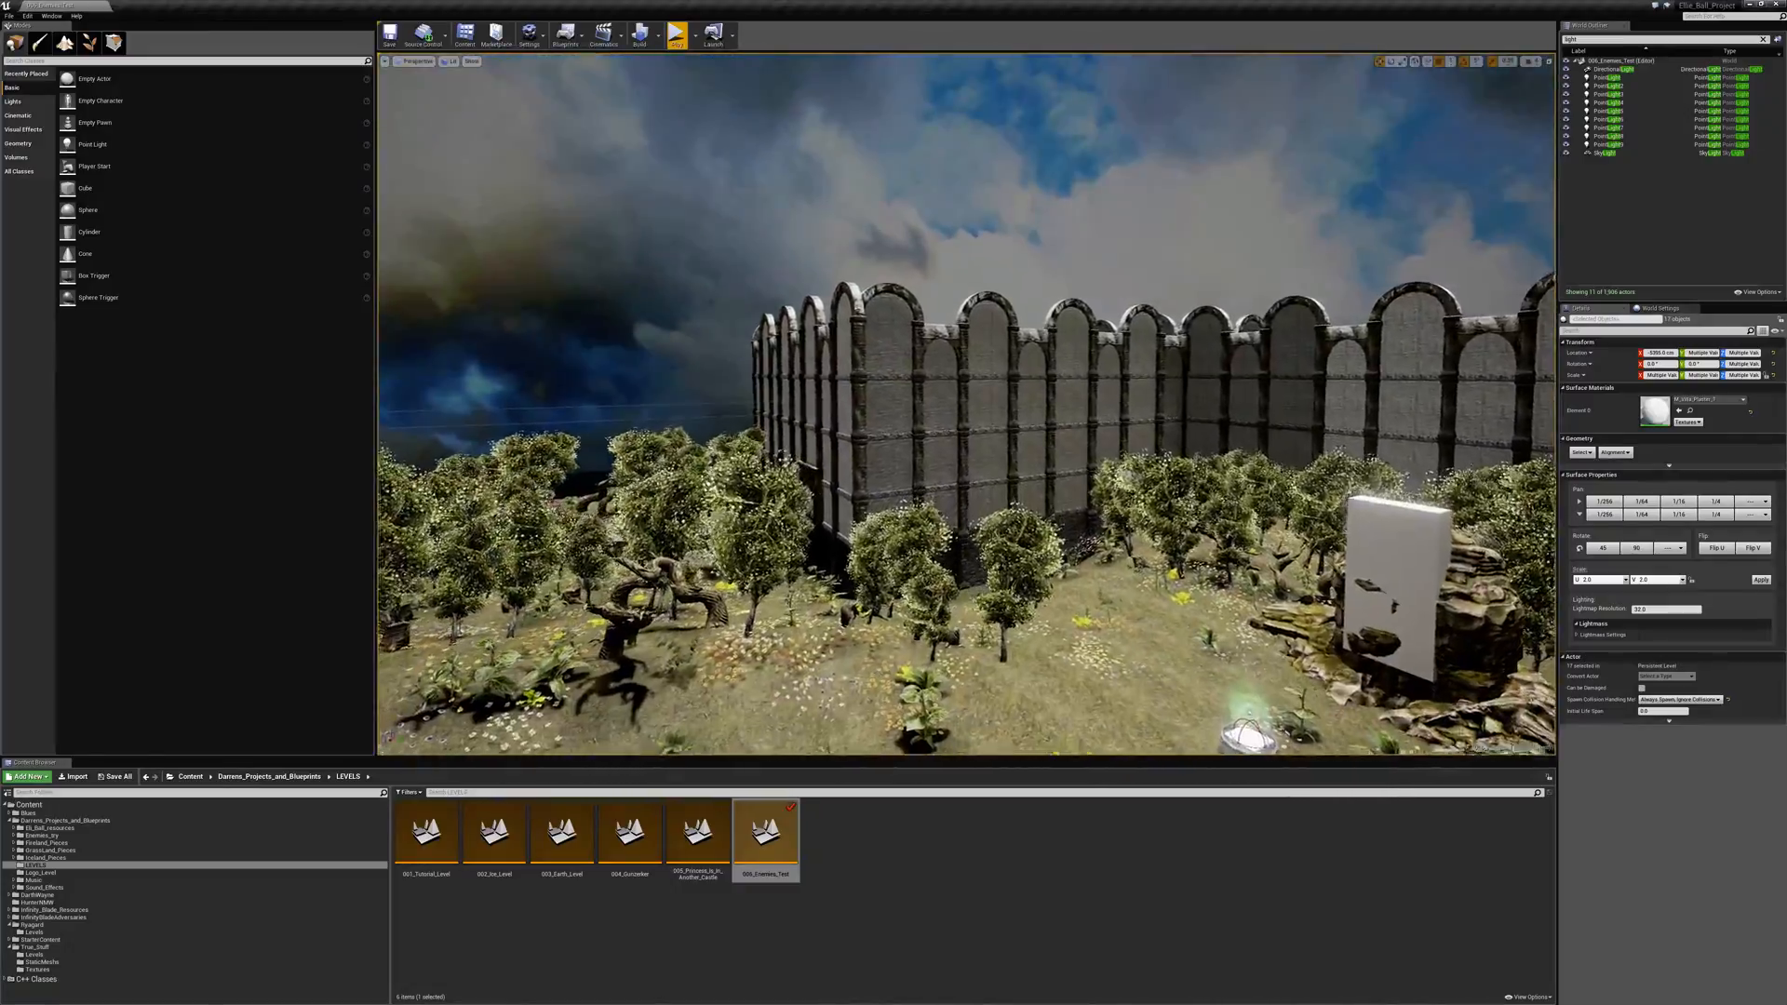
pyautogui.moveTo(966, 404); pyautogui.dragTo(931, 670, button='right')
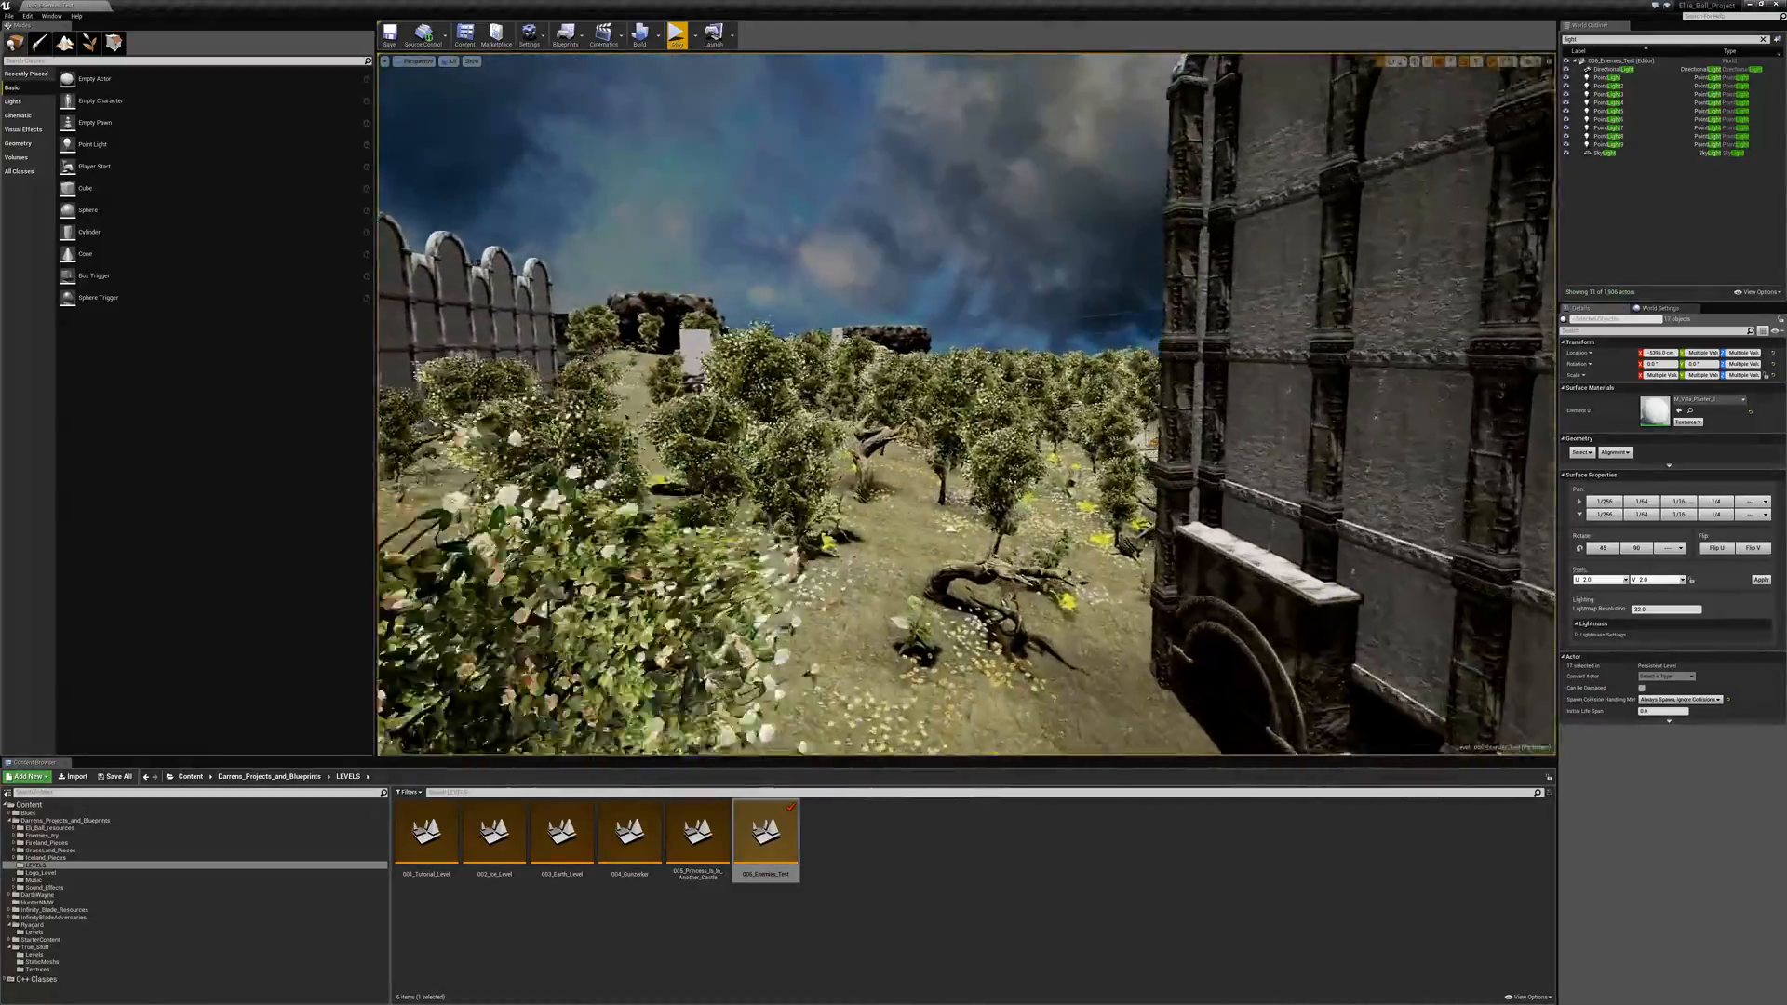
pyautogui.press('w')
# - Survey the tree-lined plank walkway, the shelter beside the cliff and the castle walls around the garden
pyautogui.press('w')
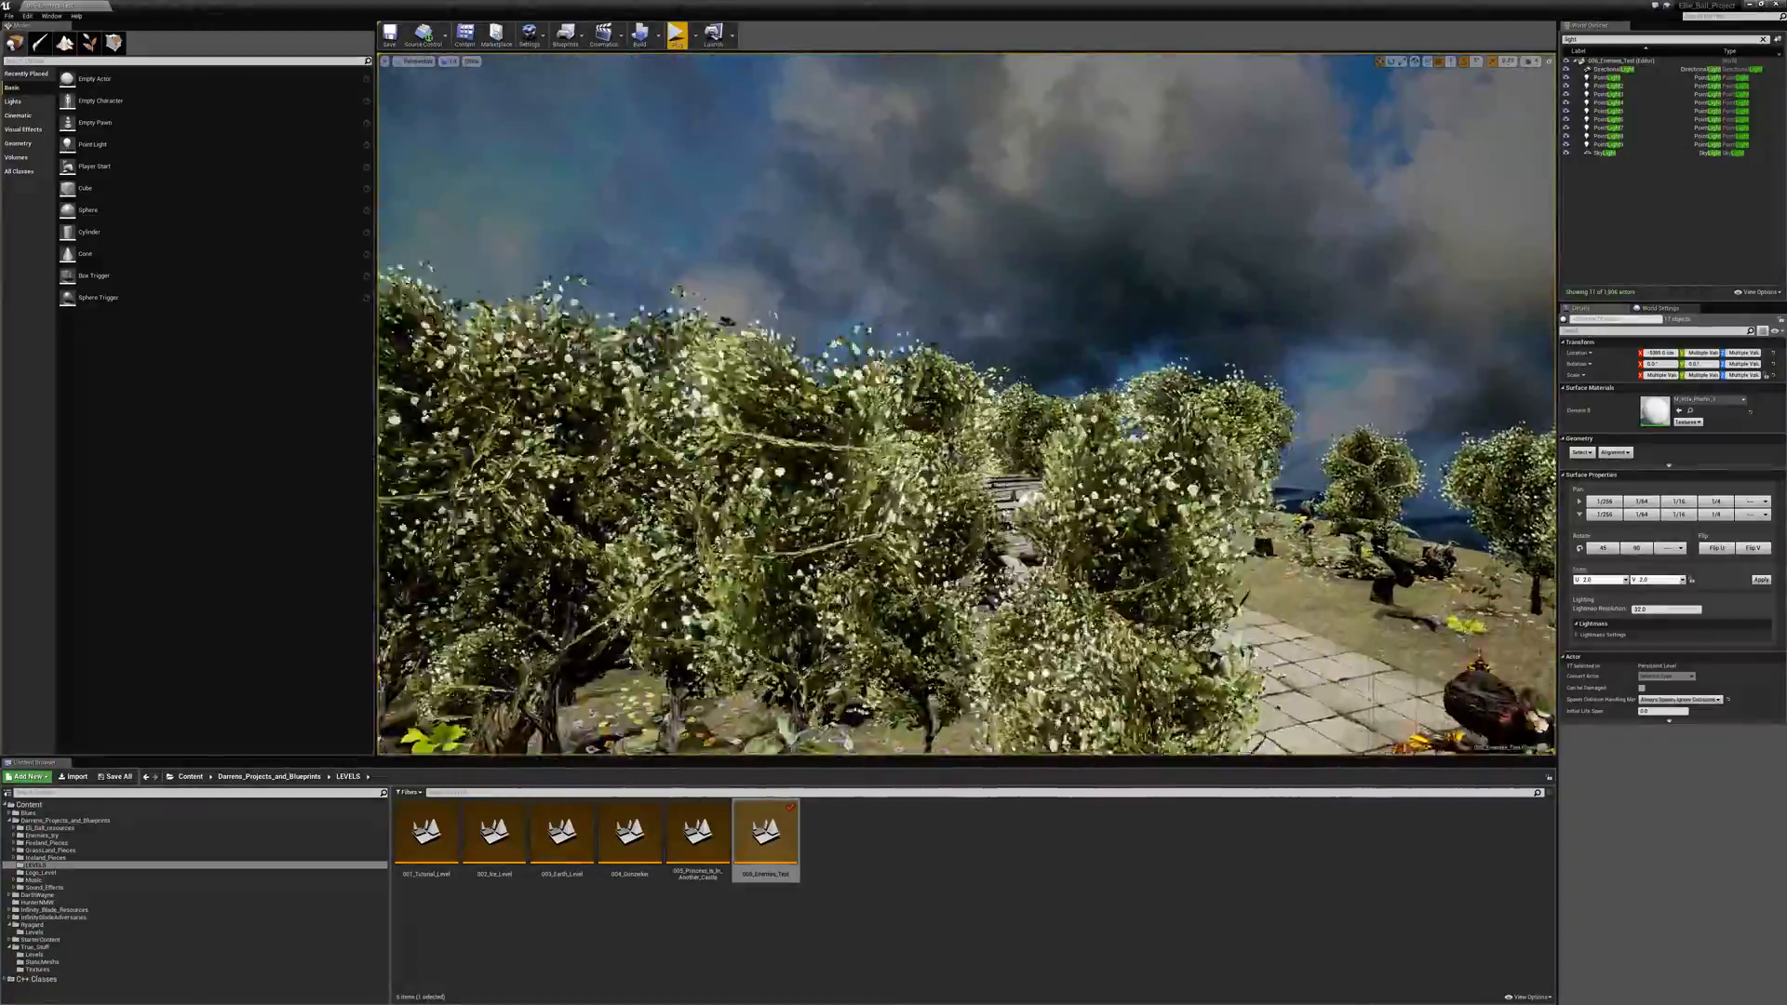
pyautogui.press('w')
pyautogui.press('w')
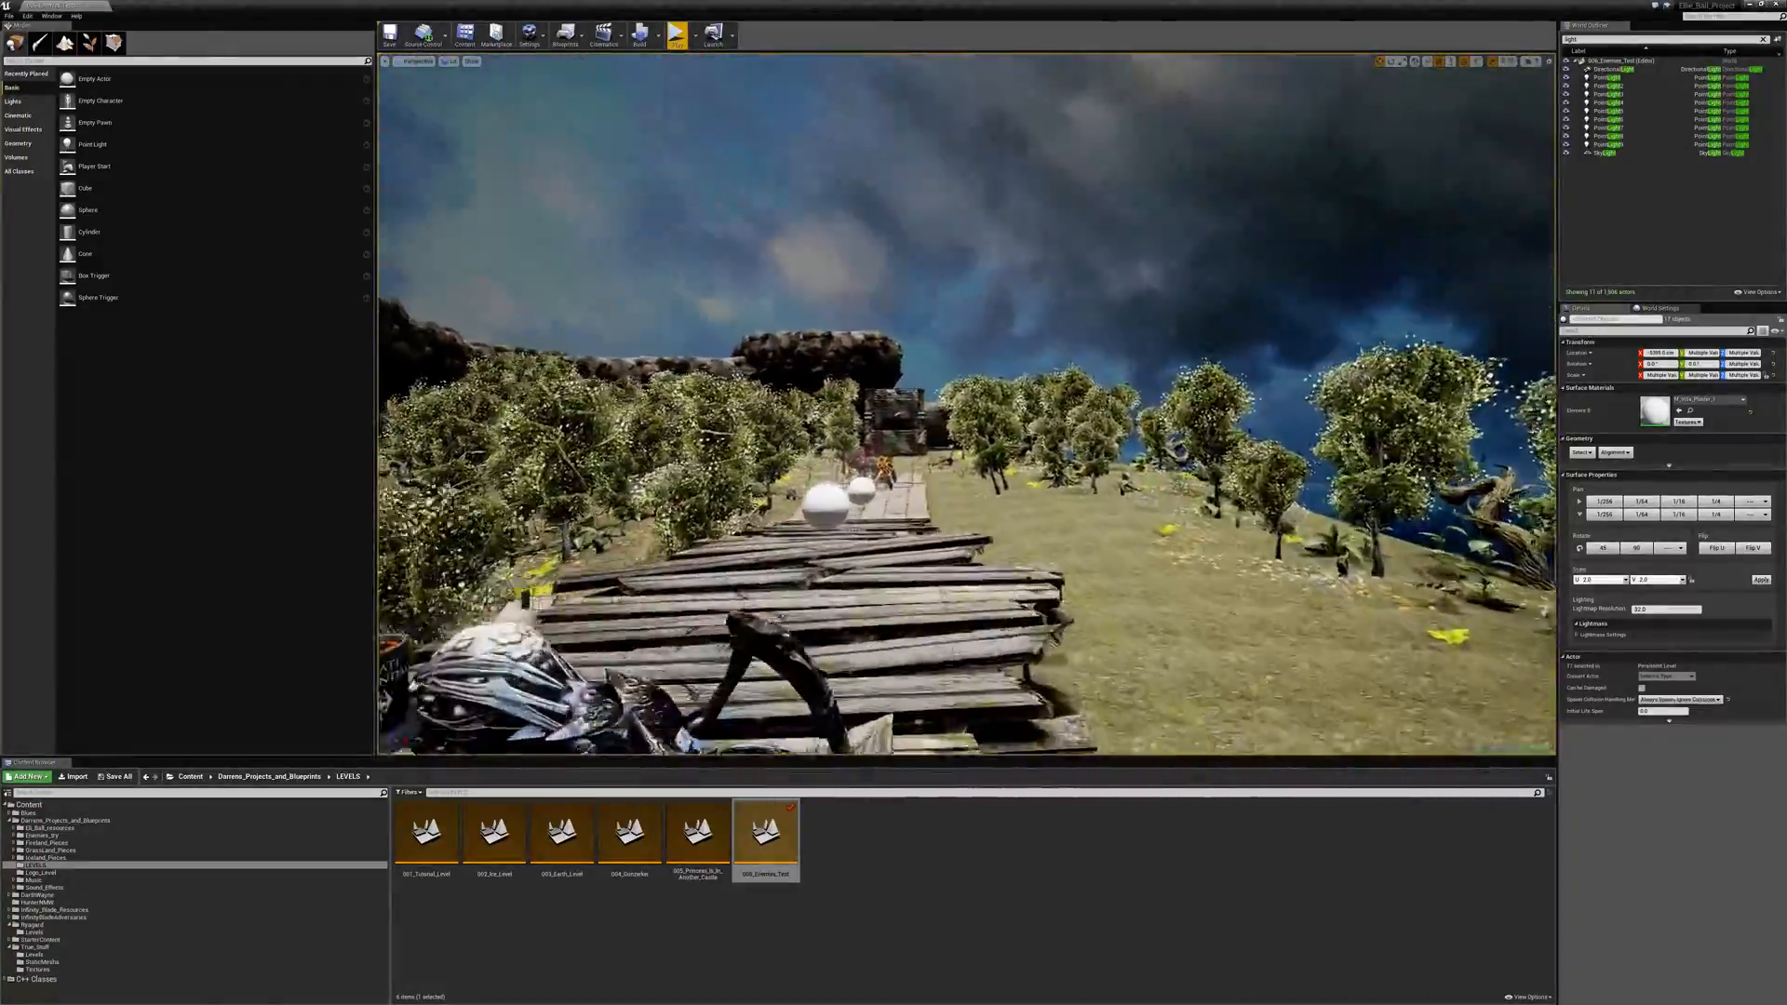
pyautogui.press('w')
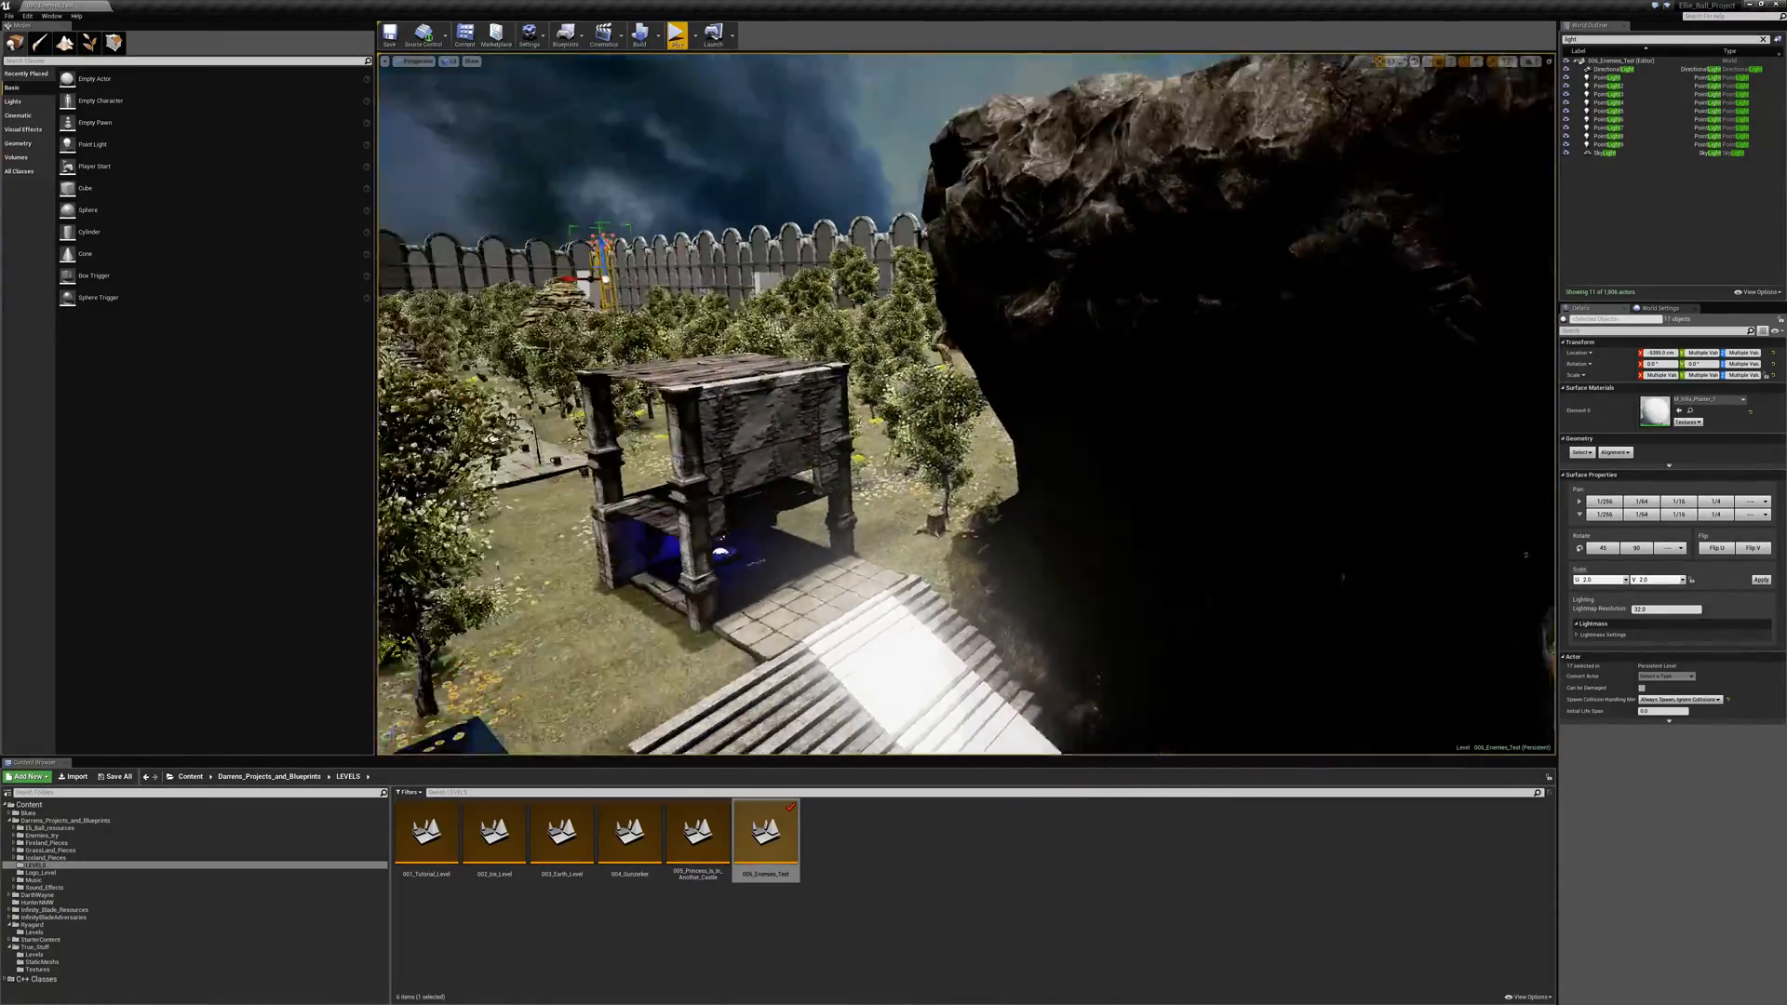
pyautogui.press('w')
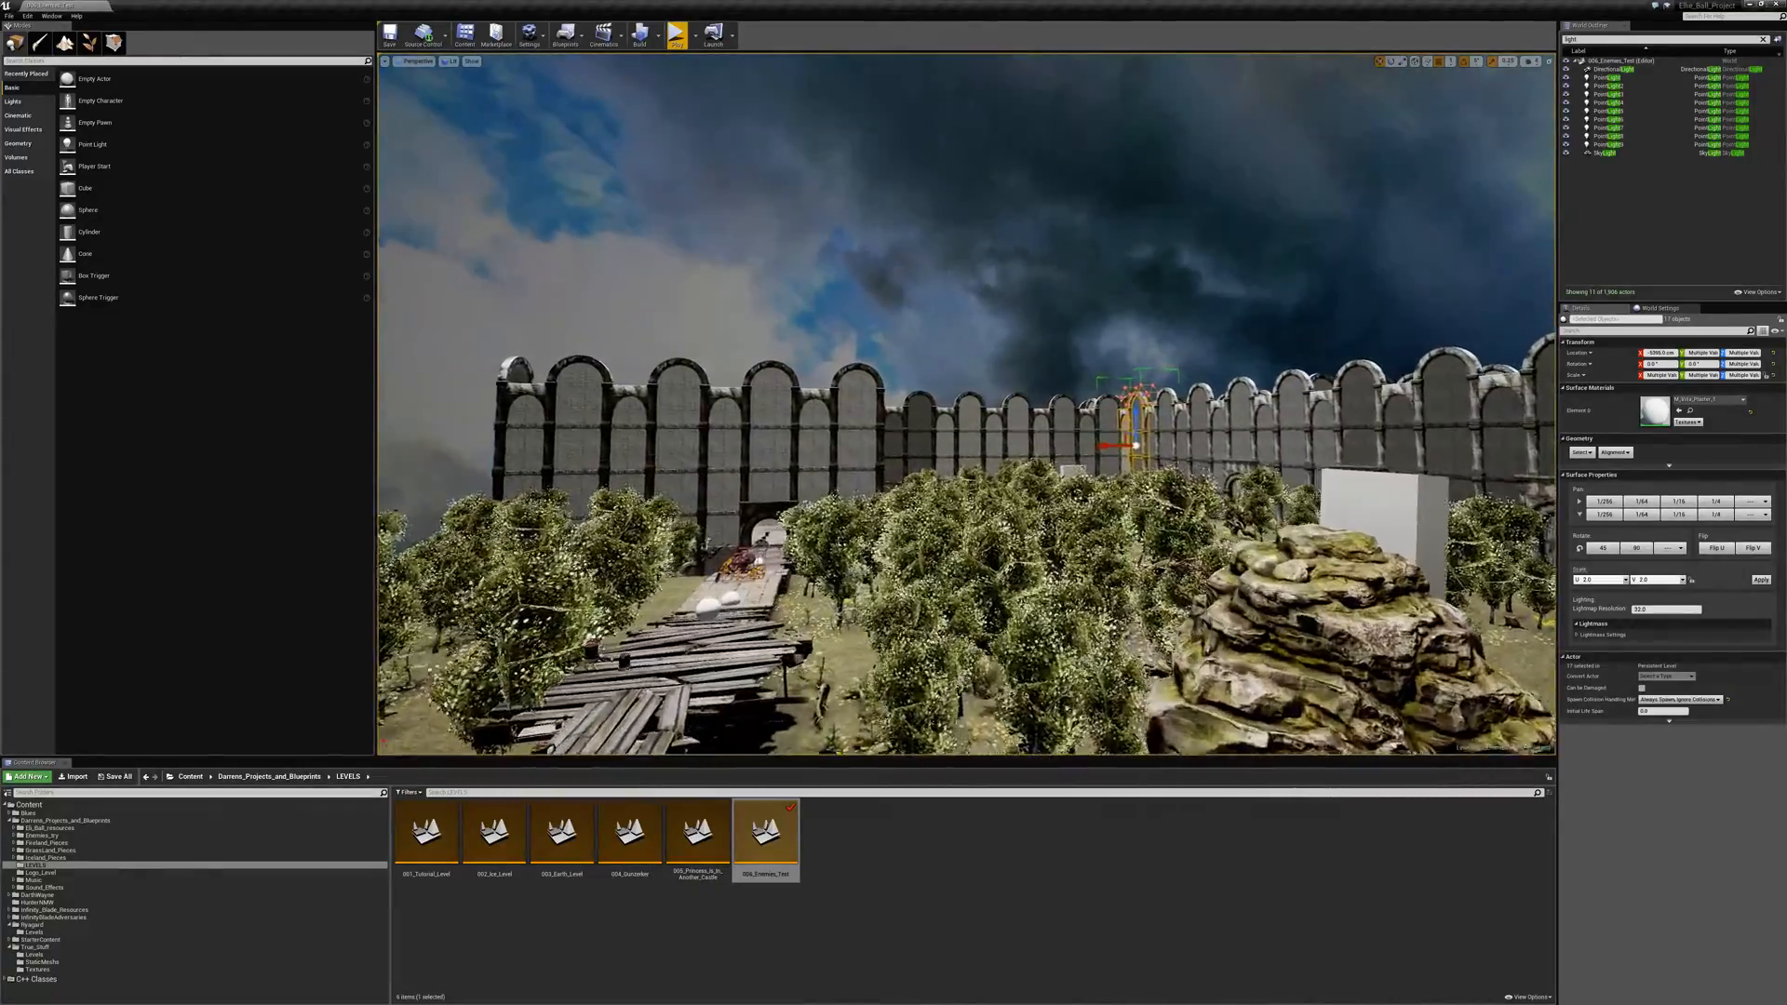
pyautogui.press('w')
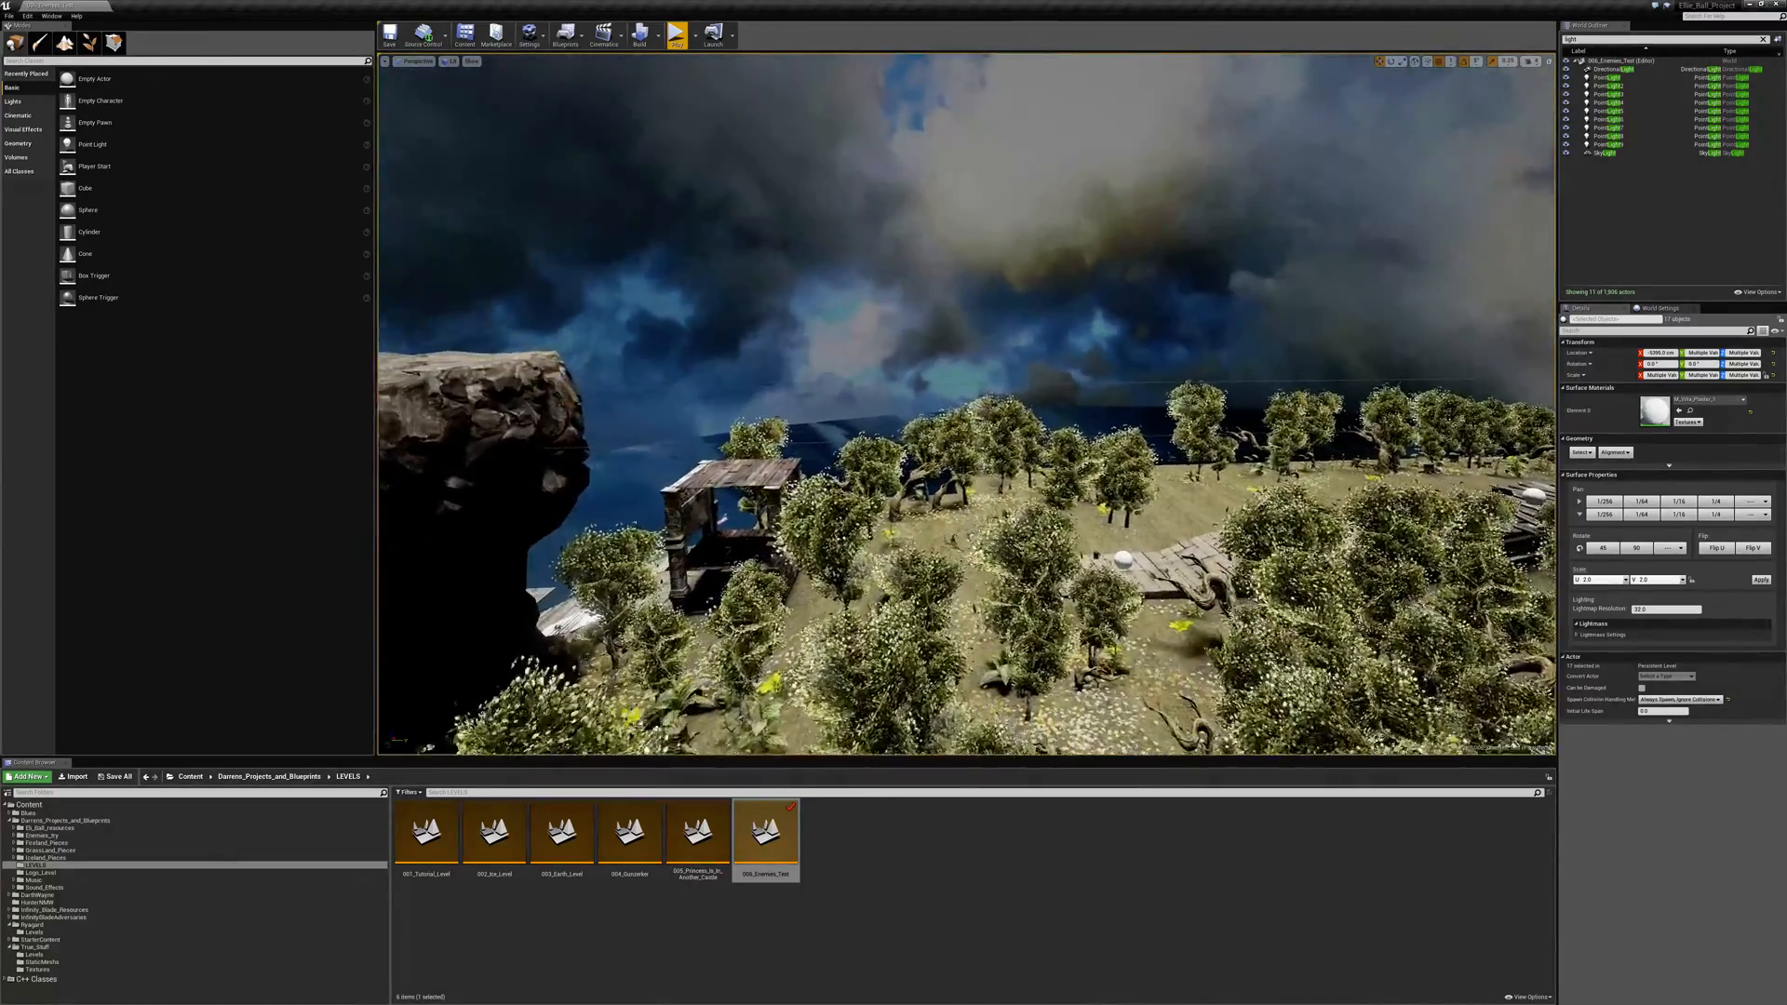
pyautogui.moveTo(966, 404); pyautogui.dragTo(1098, 396, button='right')
pyautogui.moveTo(966, 403); pyautogui.dragTo(1293, 512, button='right')
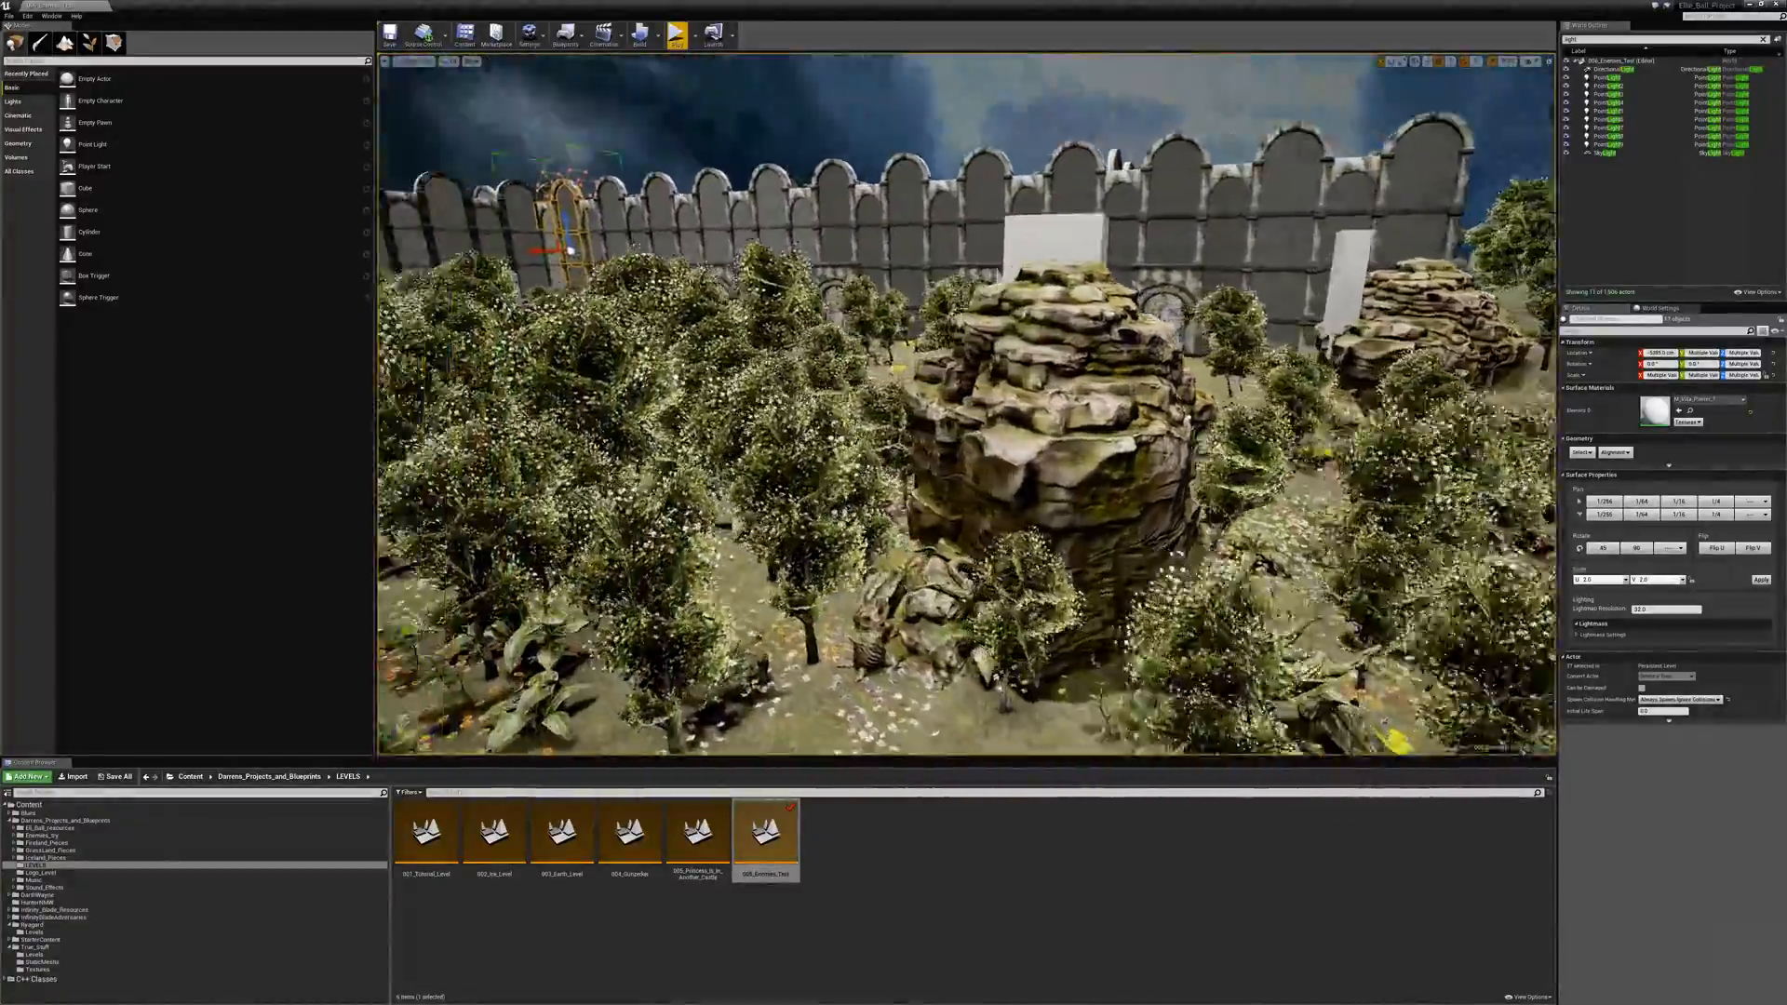
# - Inspect the garden's rock mounds, the spiders on the plank and tiled walkways, and the castle courtyard's spiked platform
pyautogui.moveTo(966, 404); pyautogui.dragTo(772, 363, button='right')
pyautogui.moveTo(966, 404); pyautogui.dragTo(1079, 614, button='right')
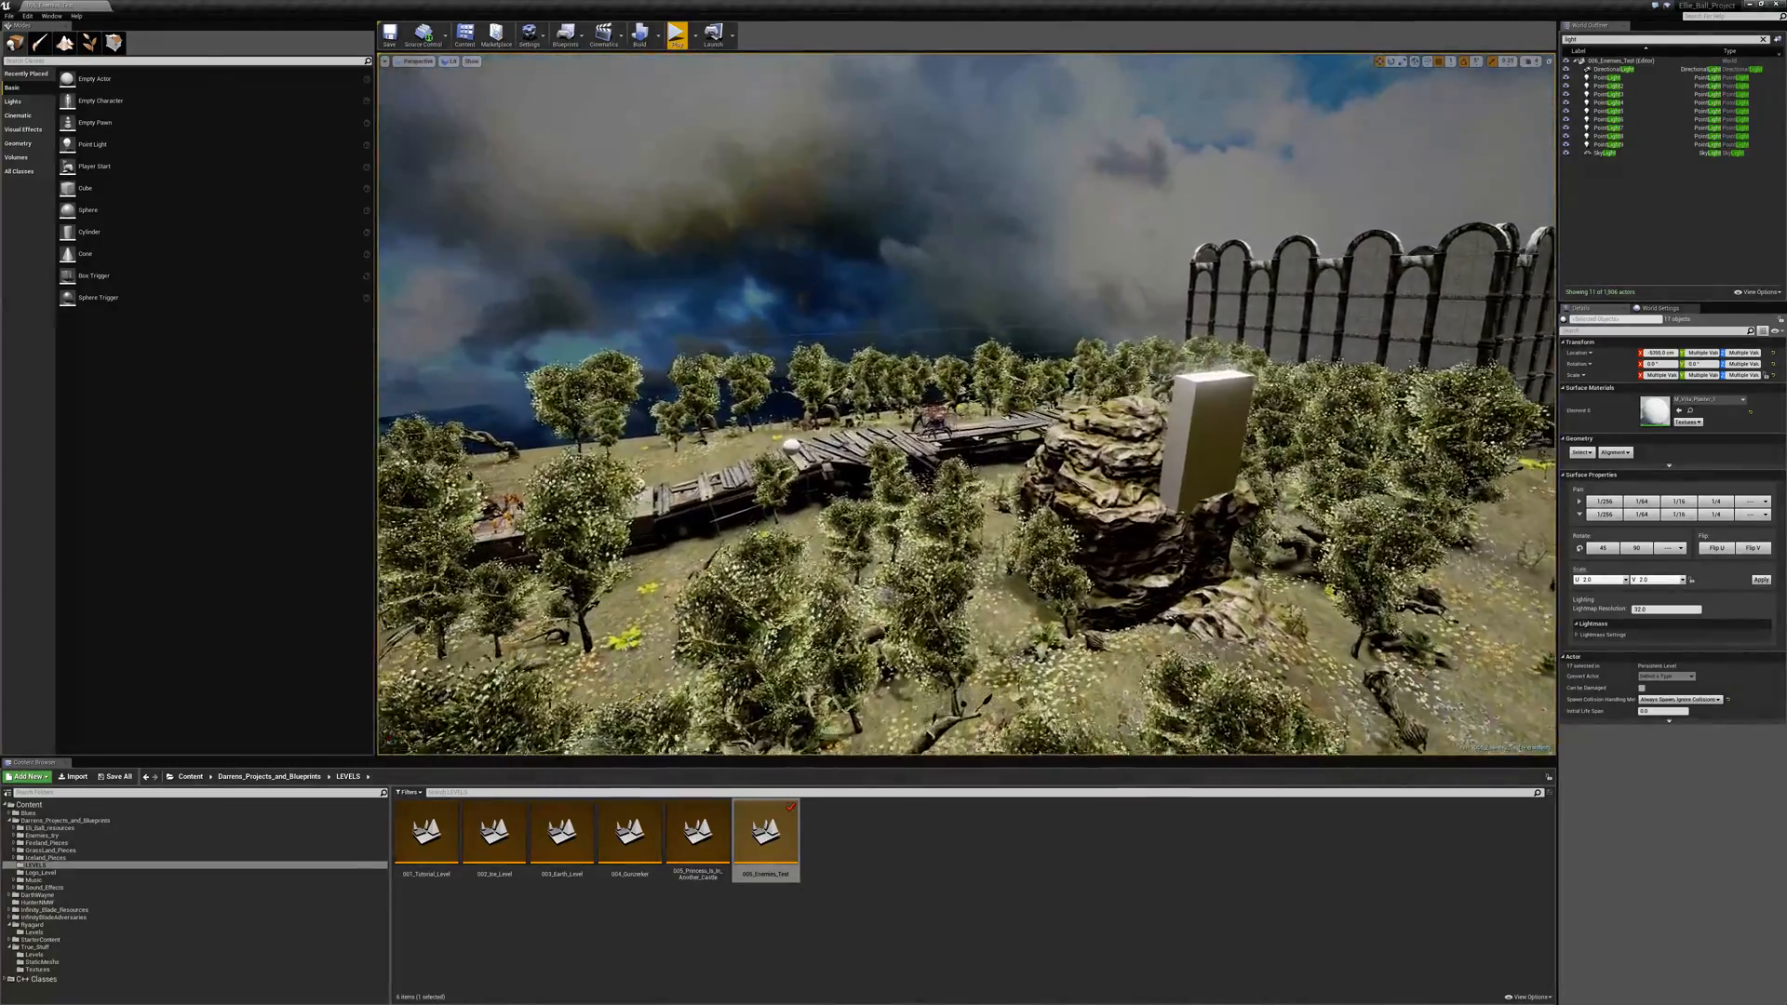
pyautogui.press('w')
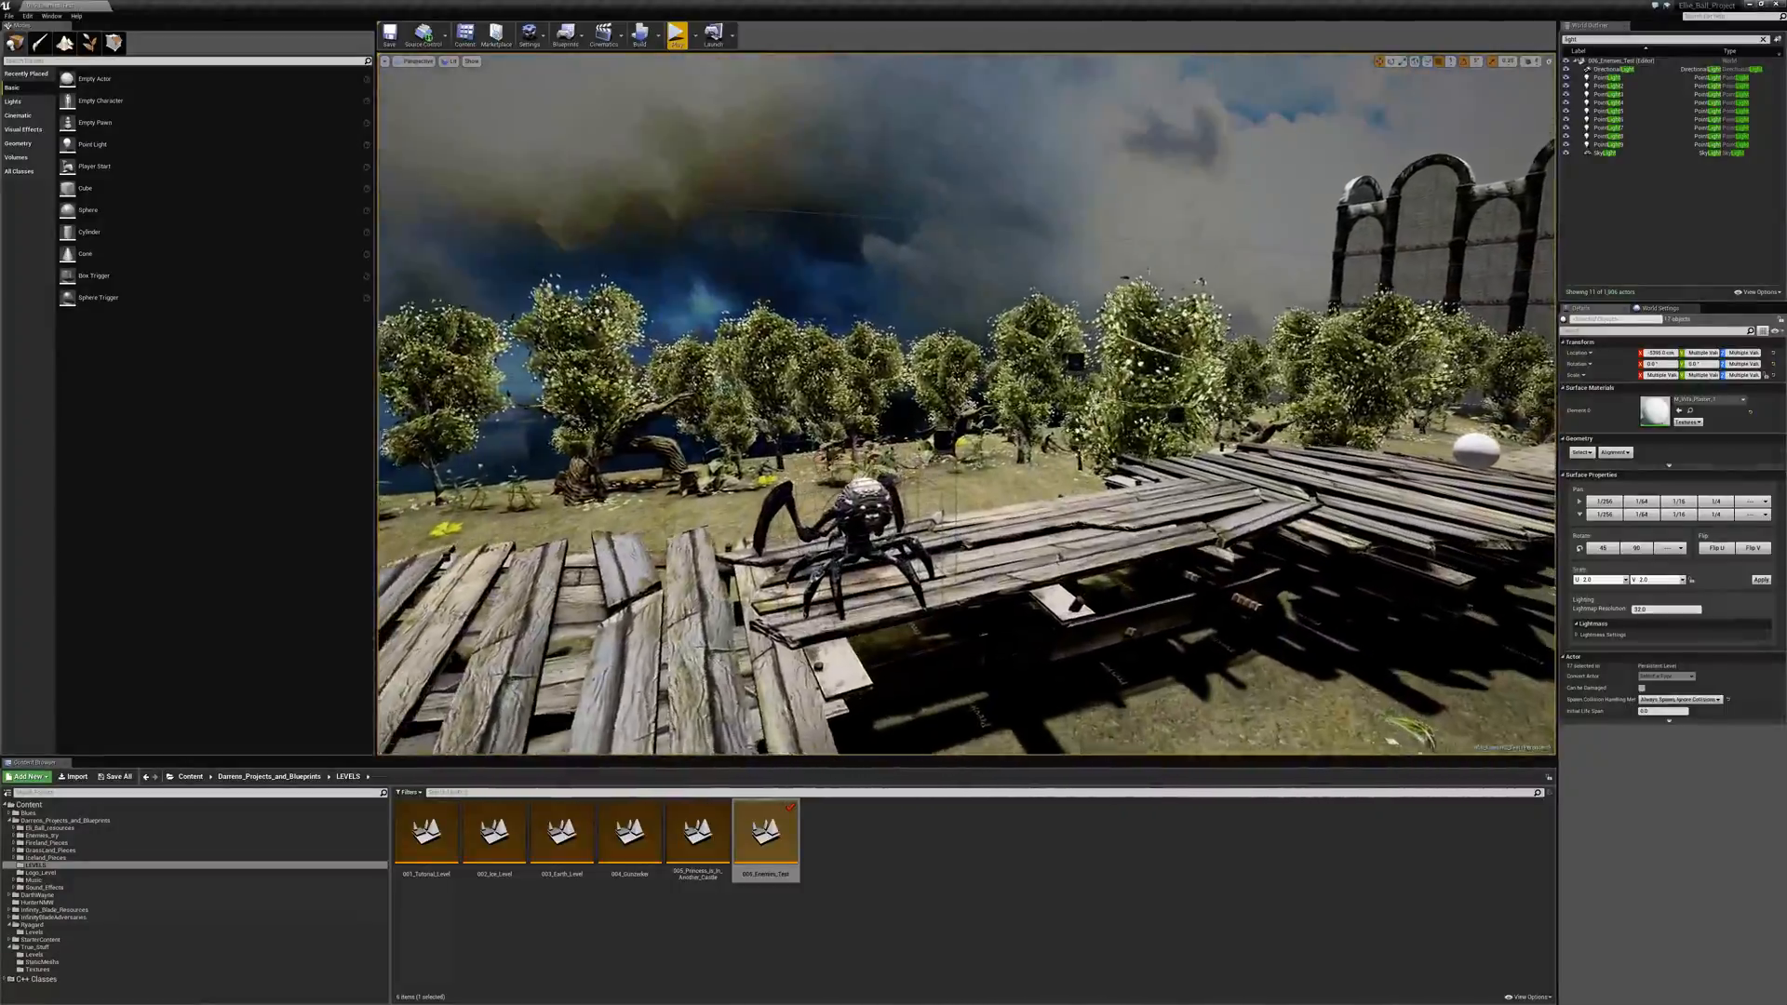
pyautogui.moveTo(966, 403); pyautogui.dragTo(1209, 484, button='right')
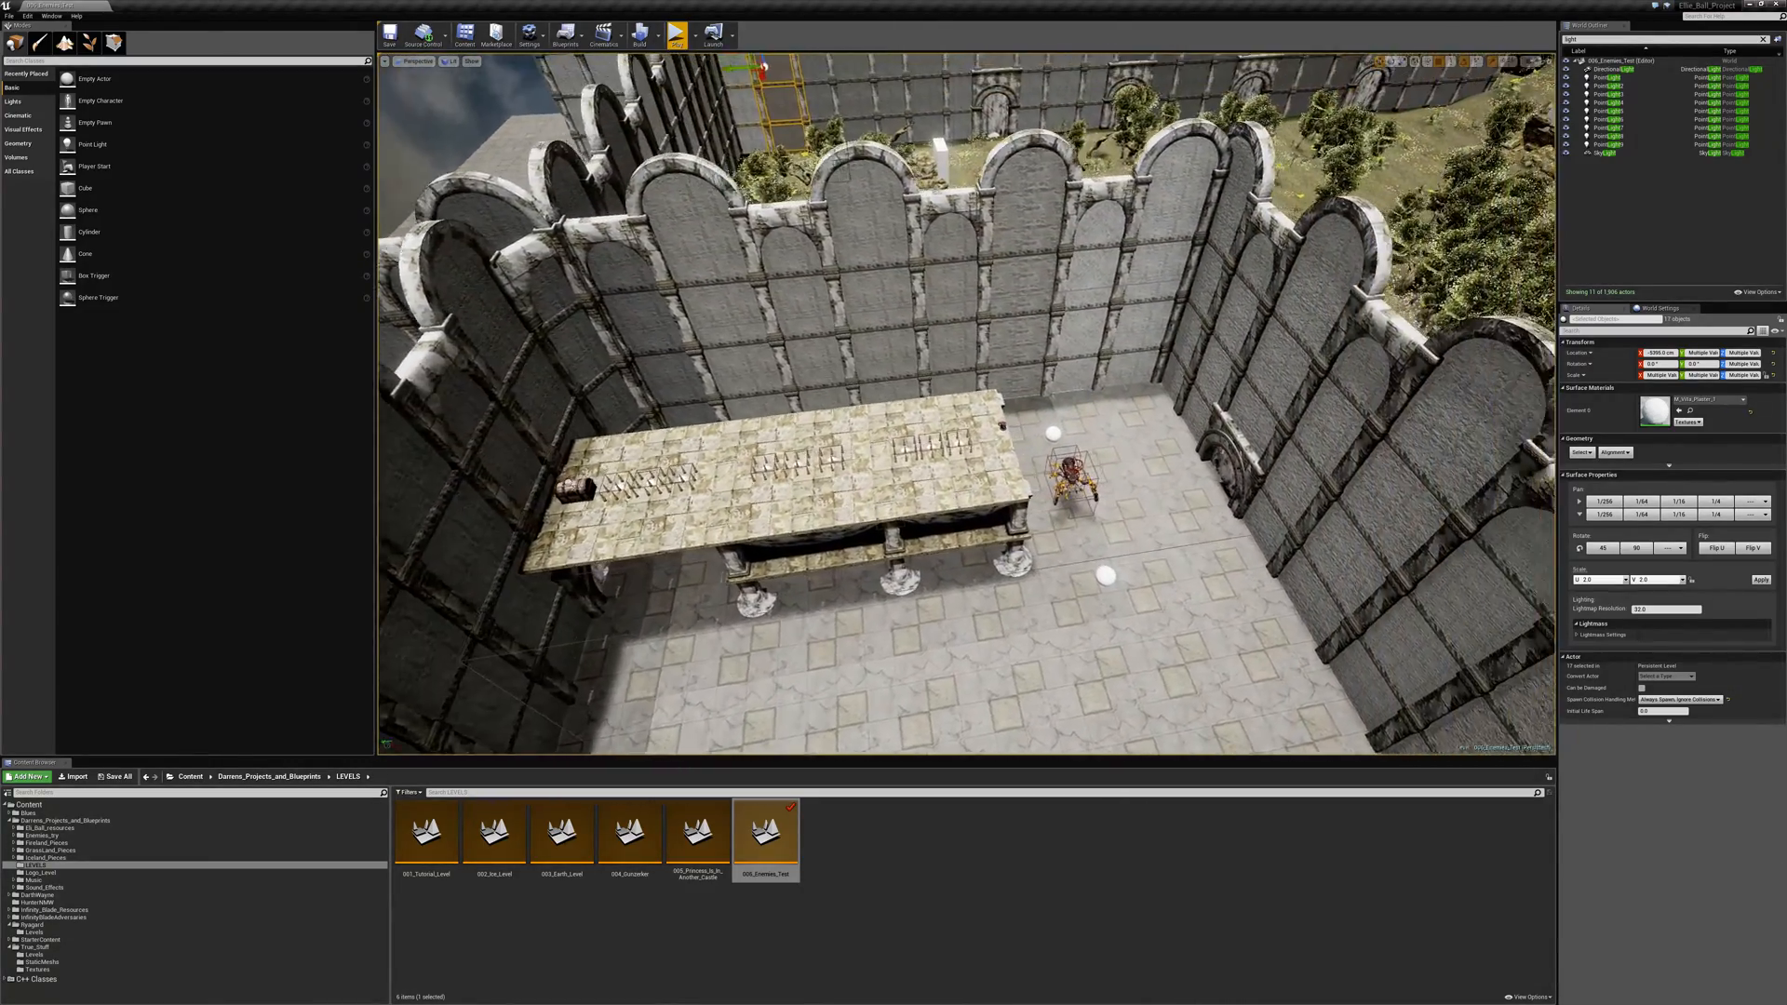
pyautogui.moveTo(966, 403); pyautogui.dragTo(1153, 344, button='right')
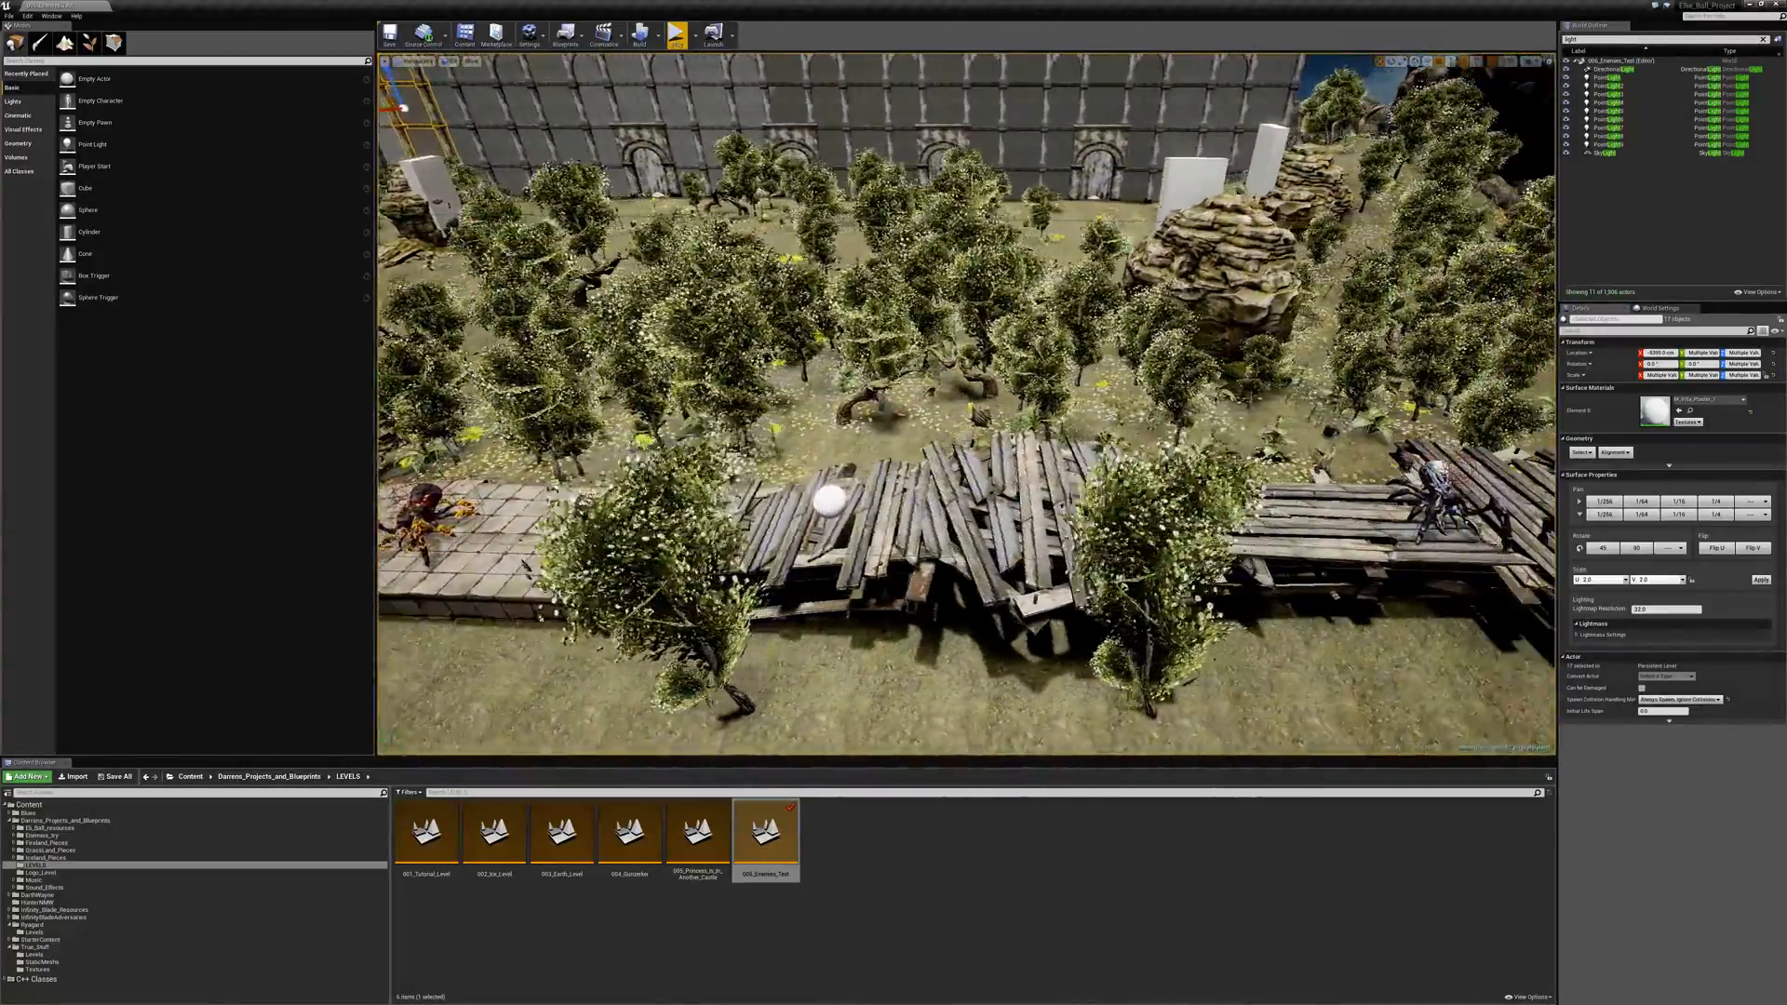
pyautogui.press('d')
pyautogui.moveTo(966, 404); pyautogui.dragTo(1107, 344, button='right')
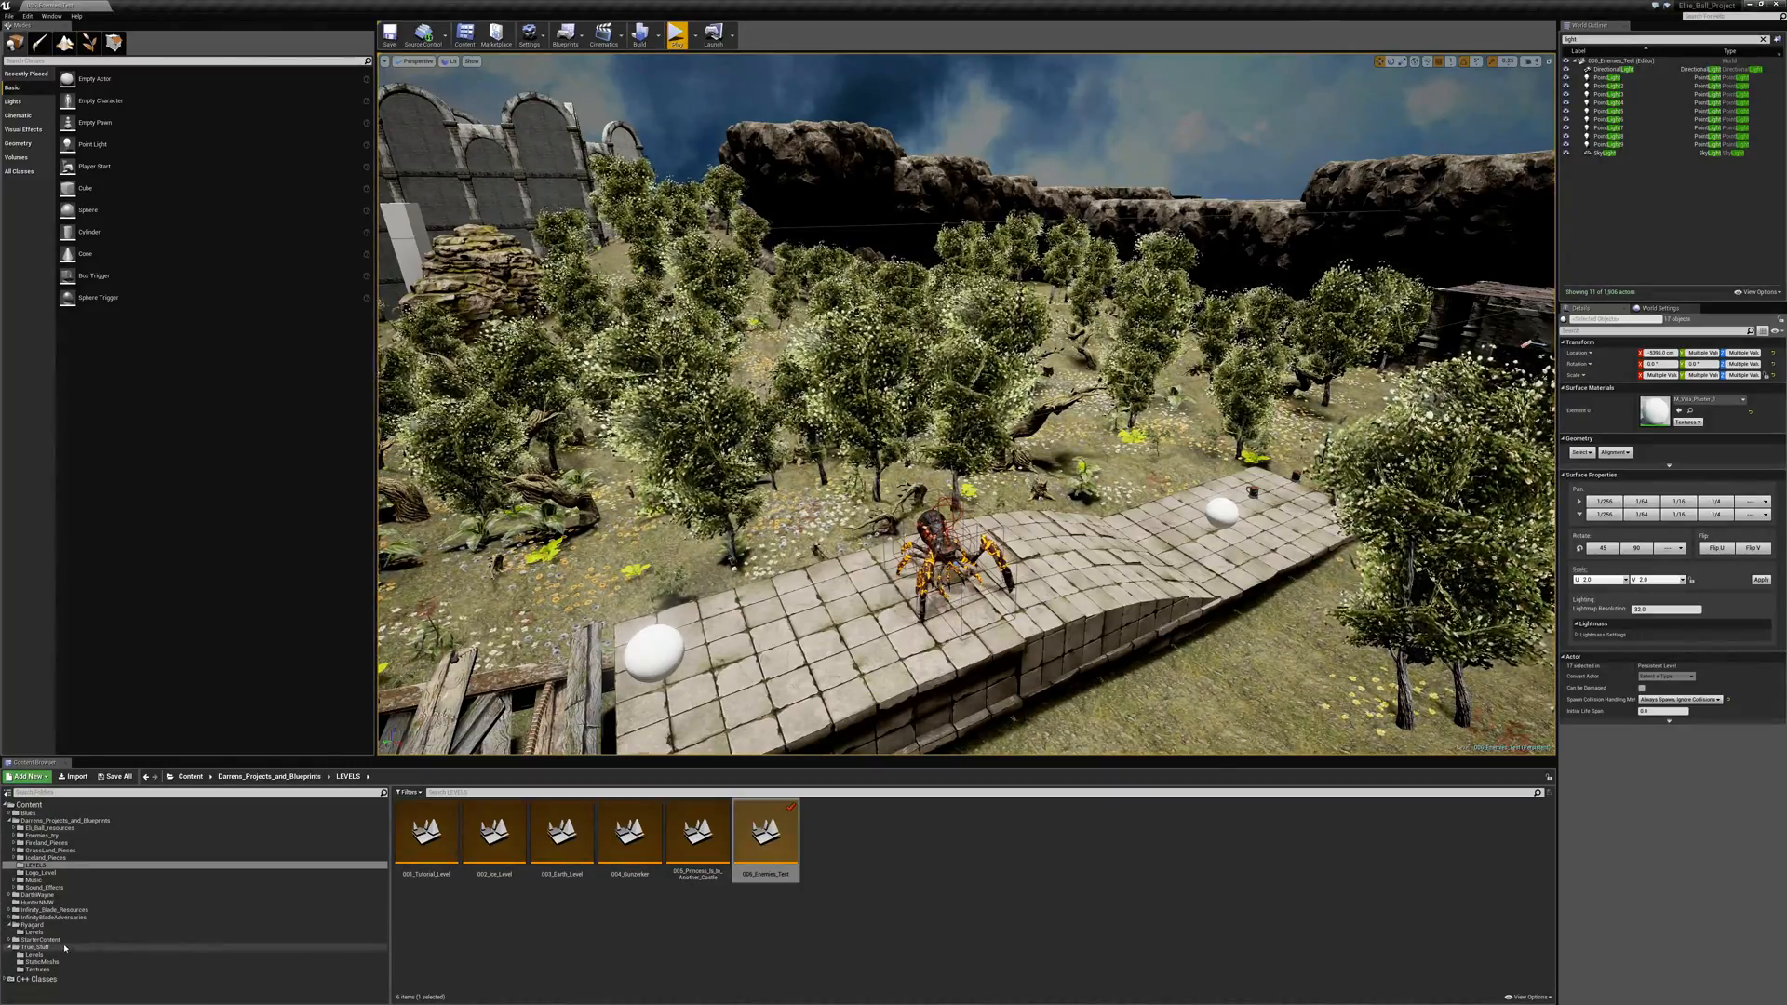
# - Open the MainMenu map from the DarthWayne Maps folder
pyautogui.click(11, 895)
pyautogui.click(9, 896)
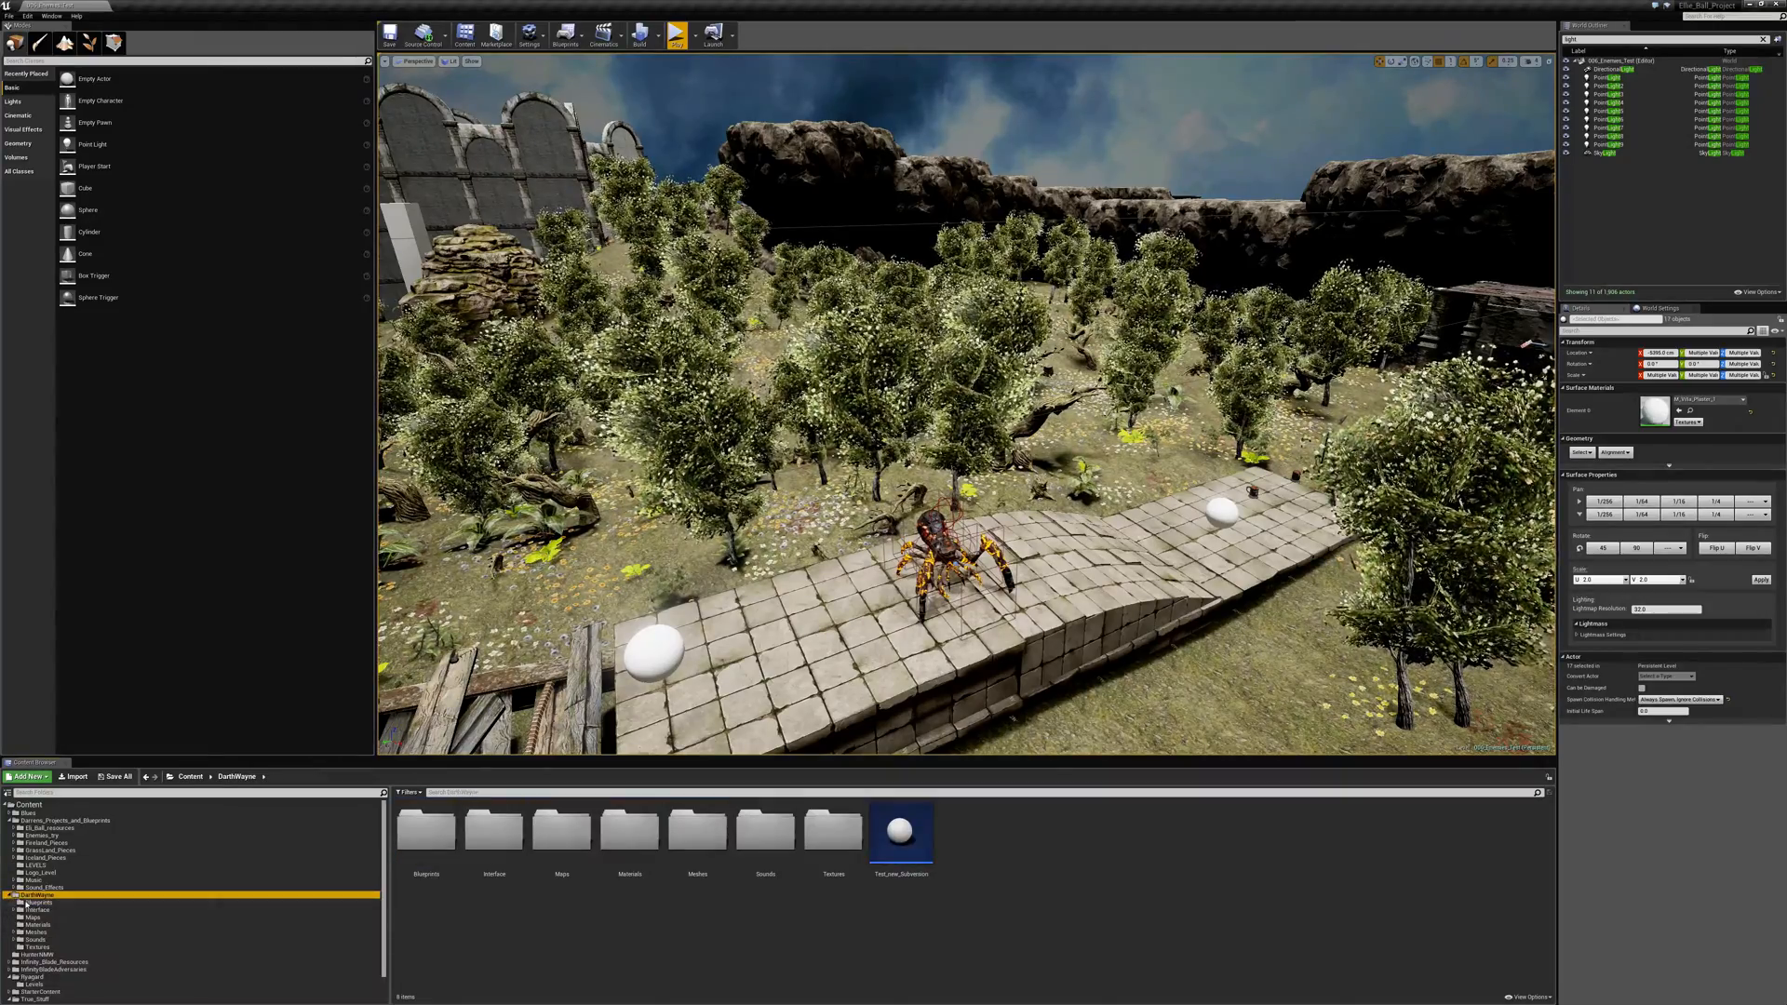
pyautogui.click(42, 903)
pyautogui.click(82, 919)
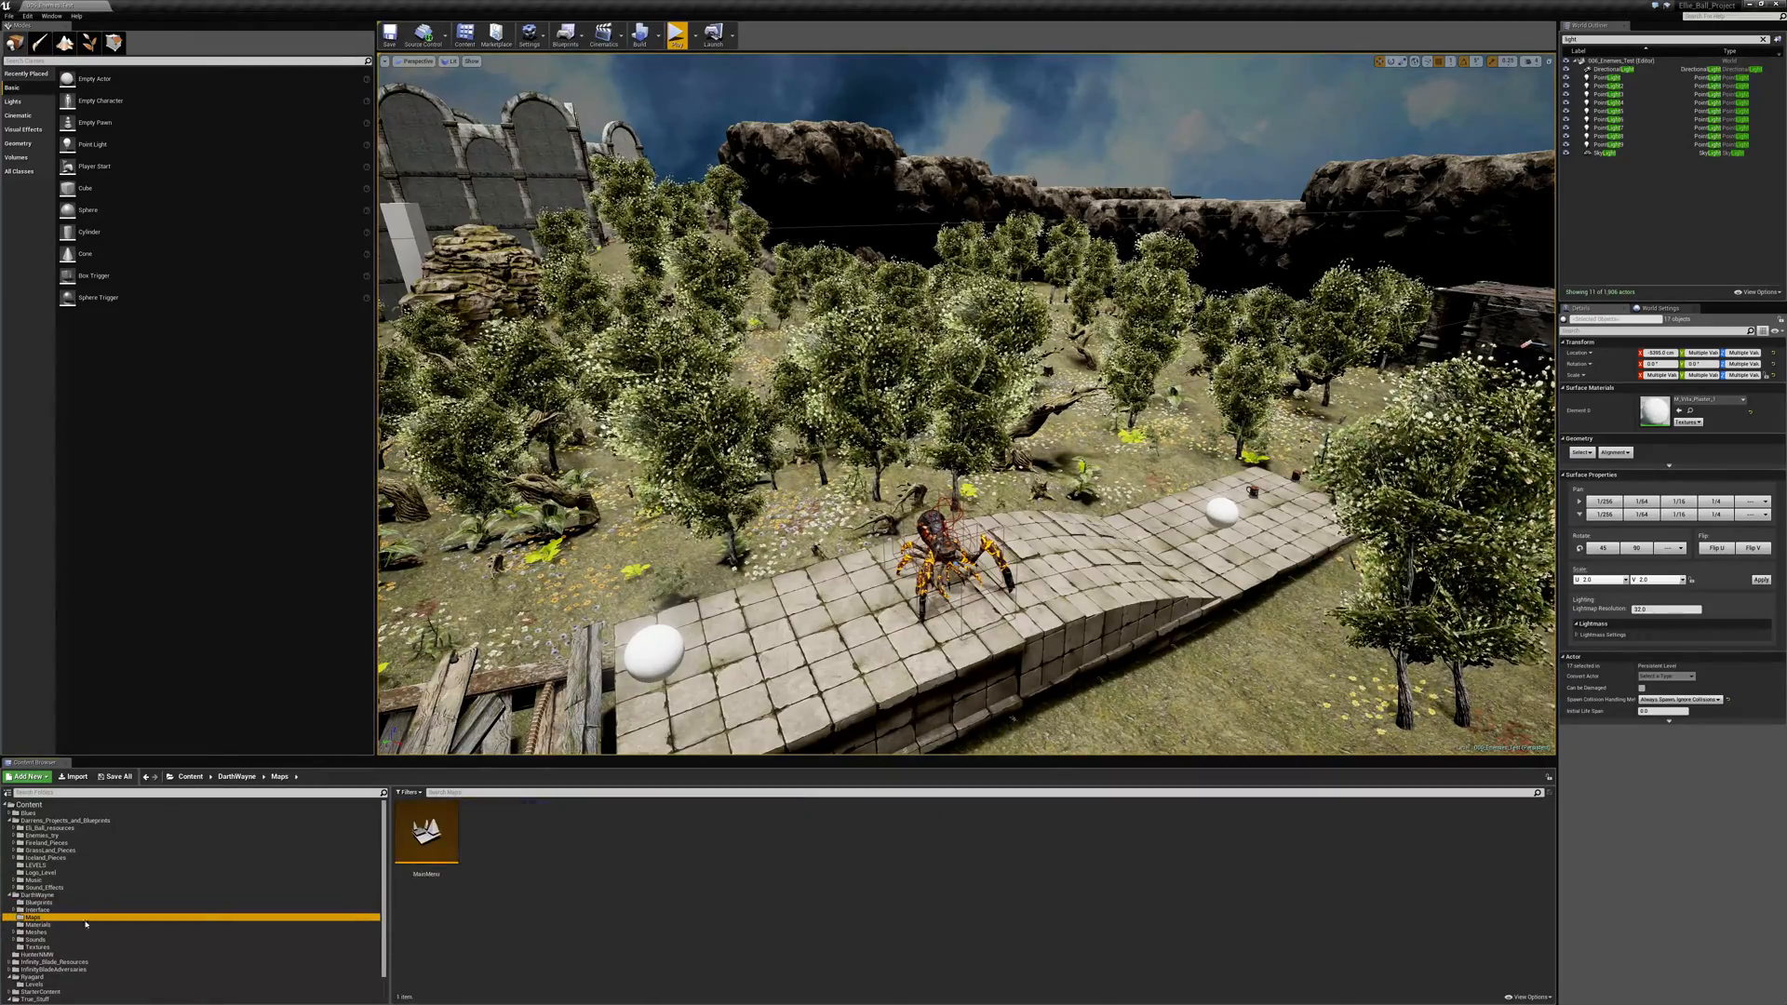
pyautogui.doubleClick(428, 850)
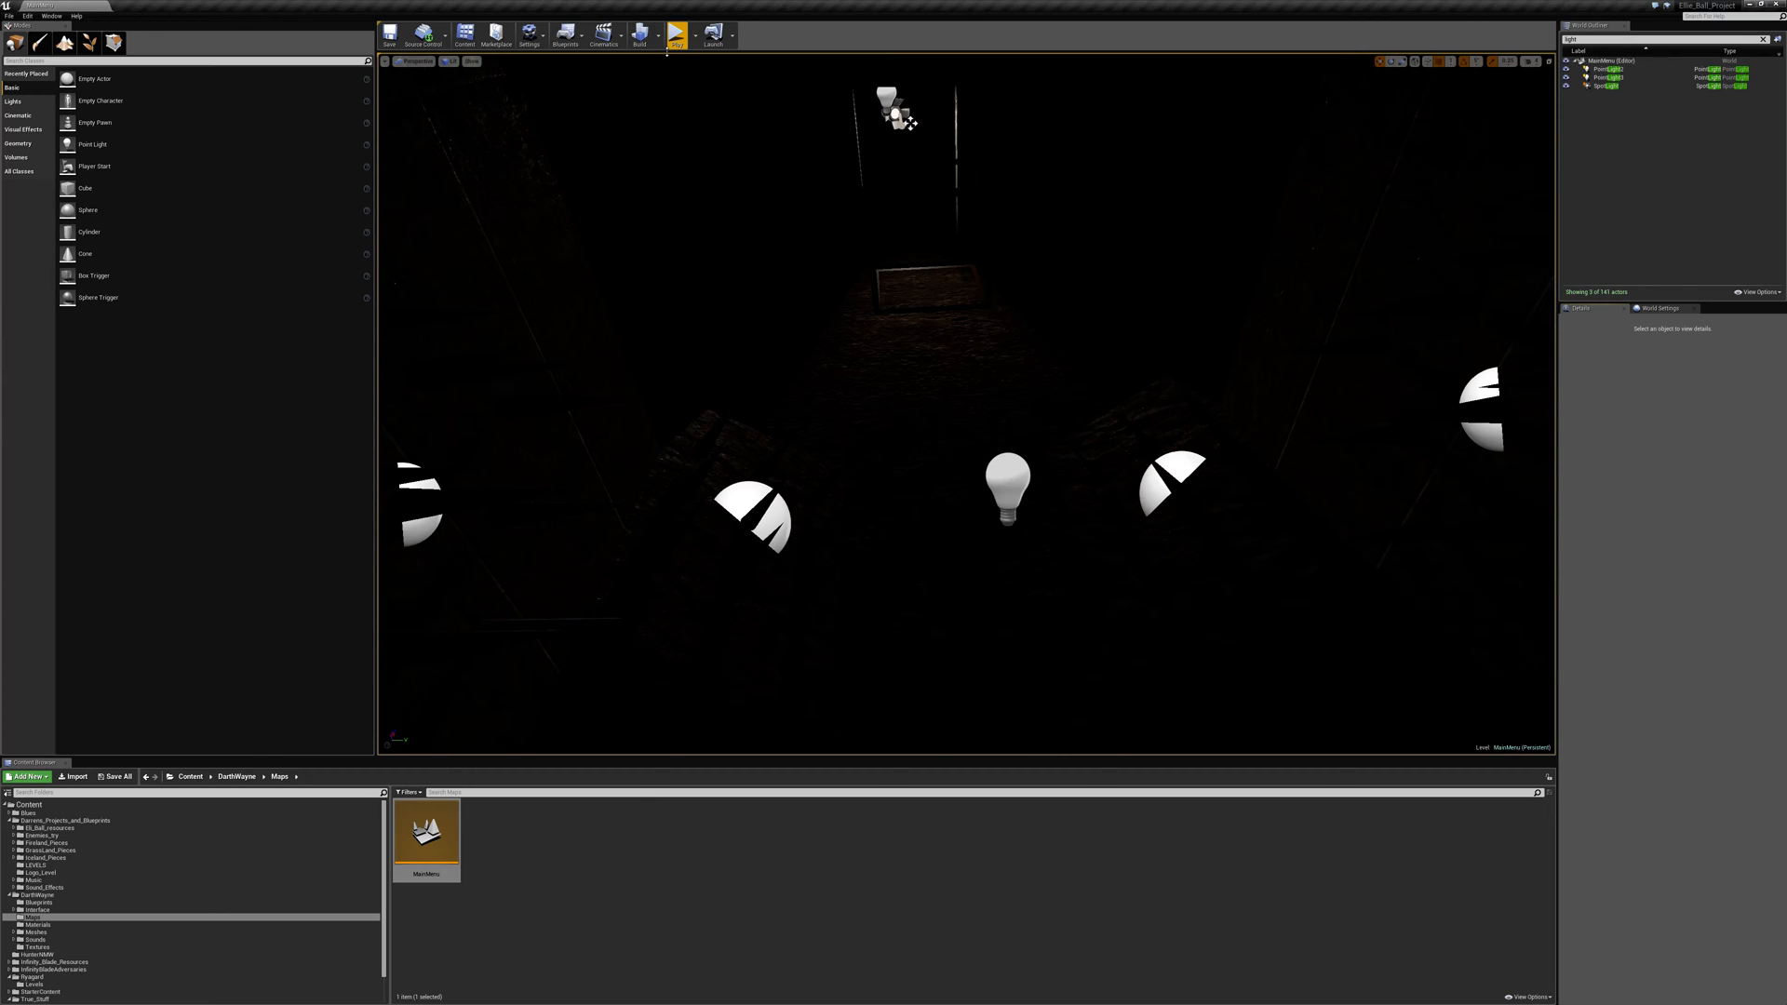
# - Play the main menu map, load official level 1, roll past the coffee cups to collect them, and stop the session
pyautogui.click(676, 35)
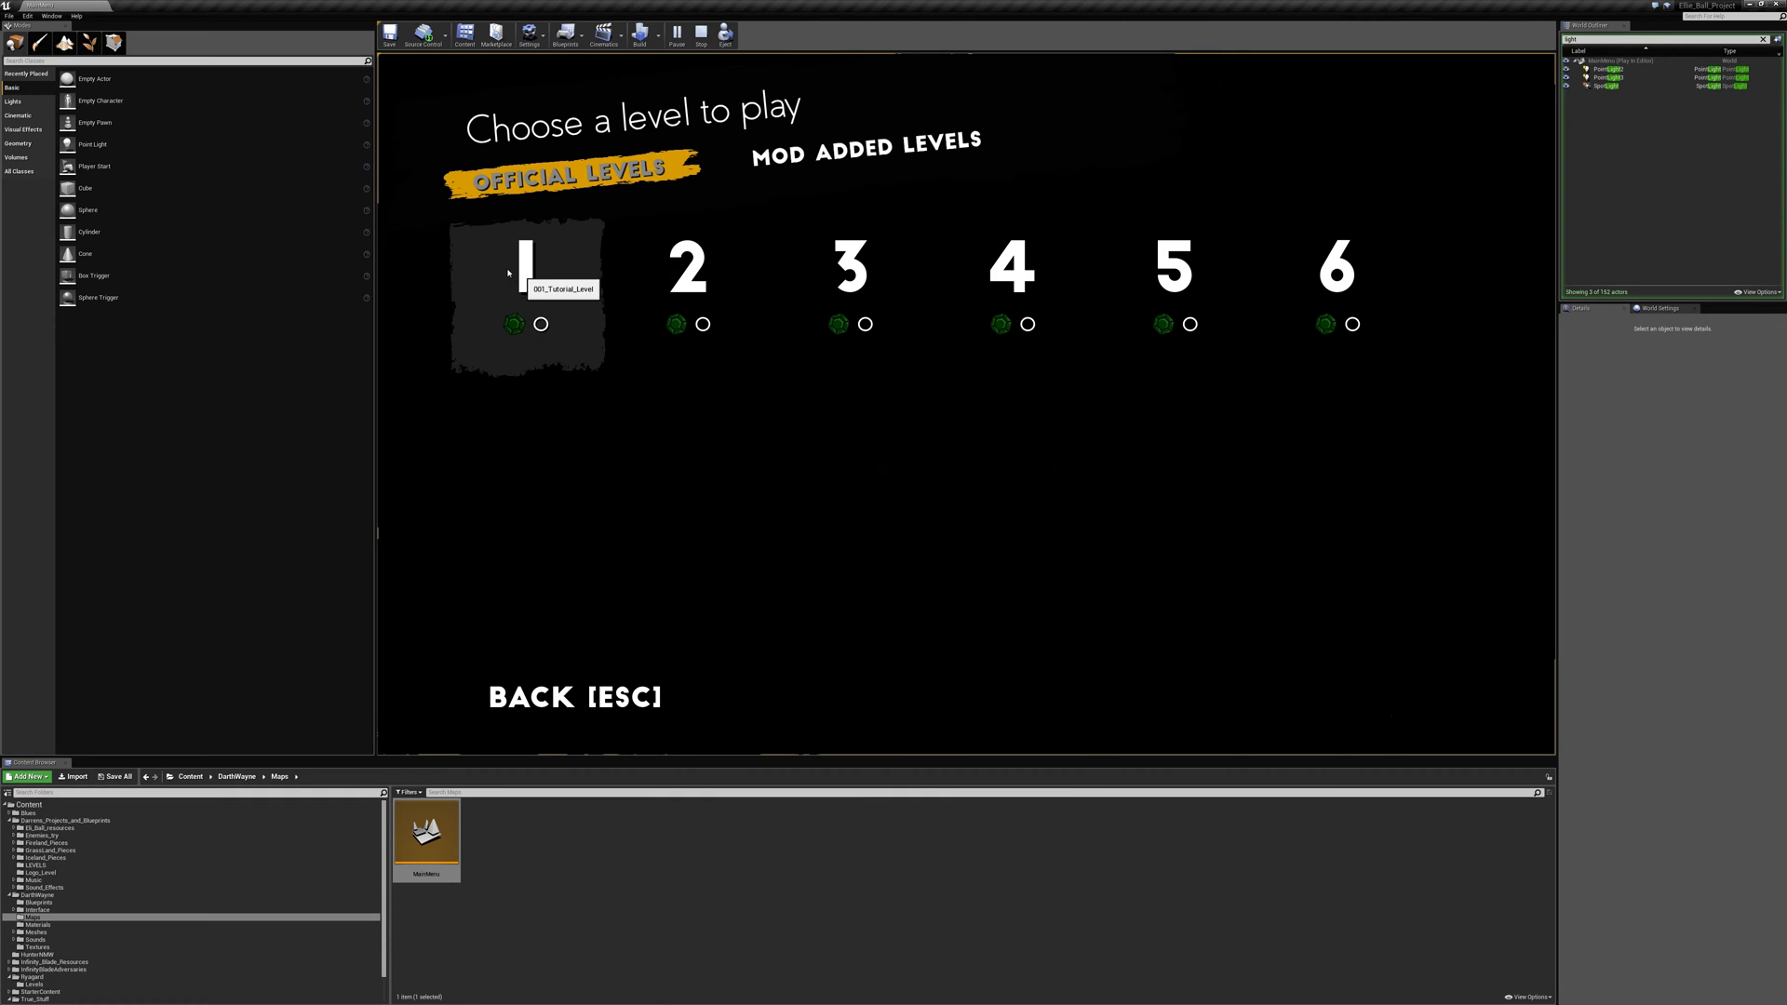
pyautogui.click(528, 273)
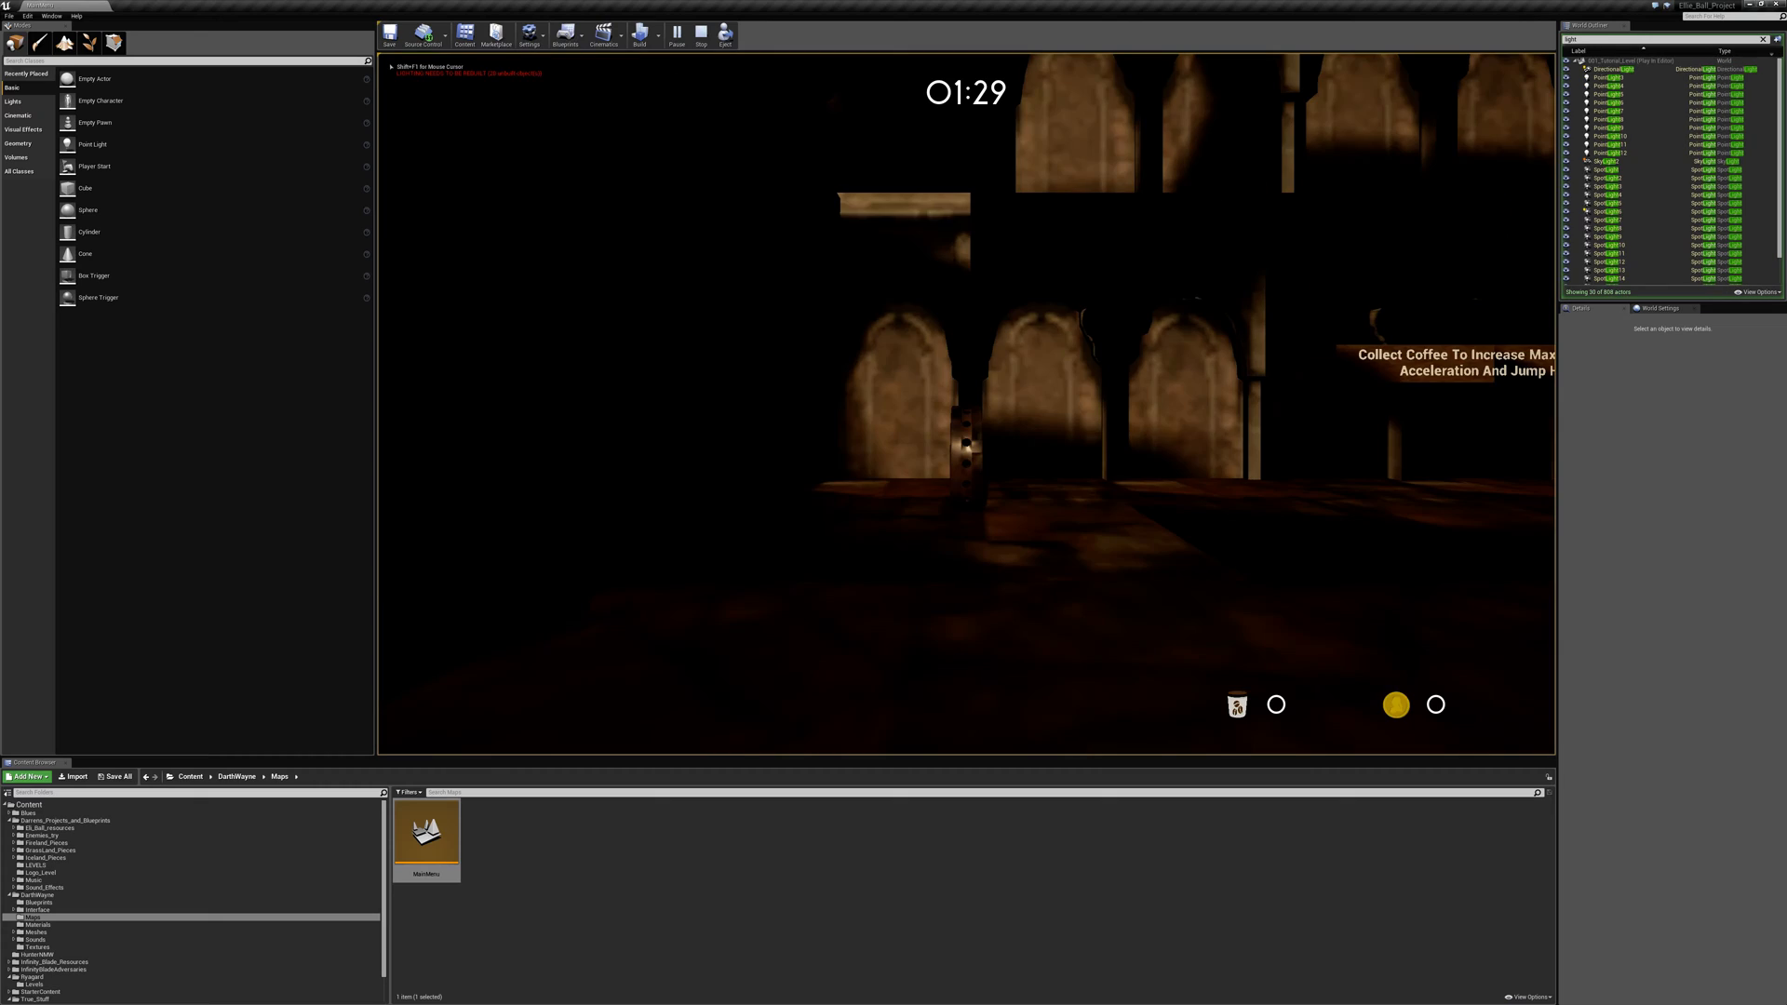
pyautogui.press('d')
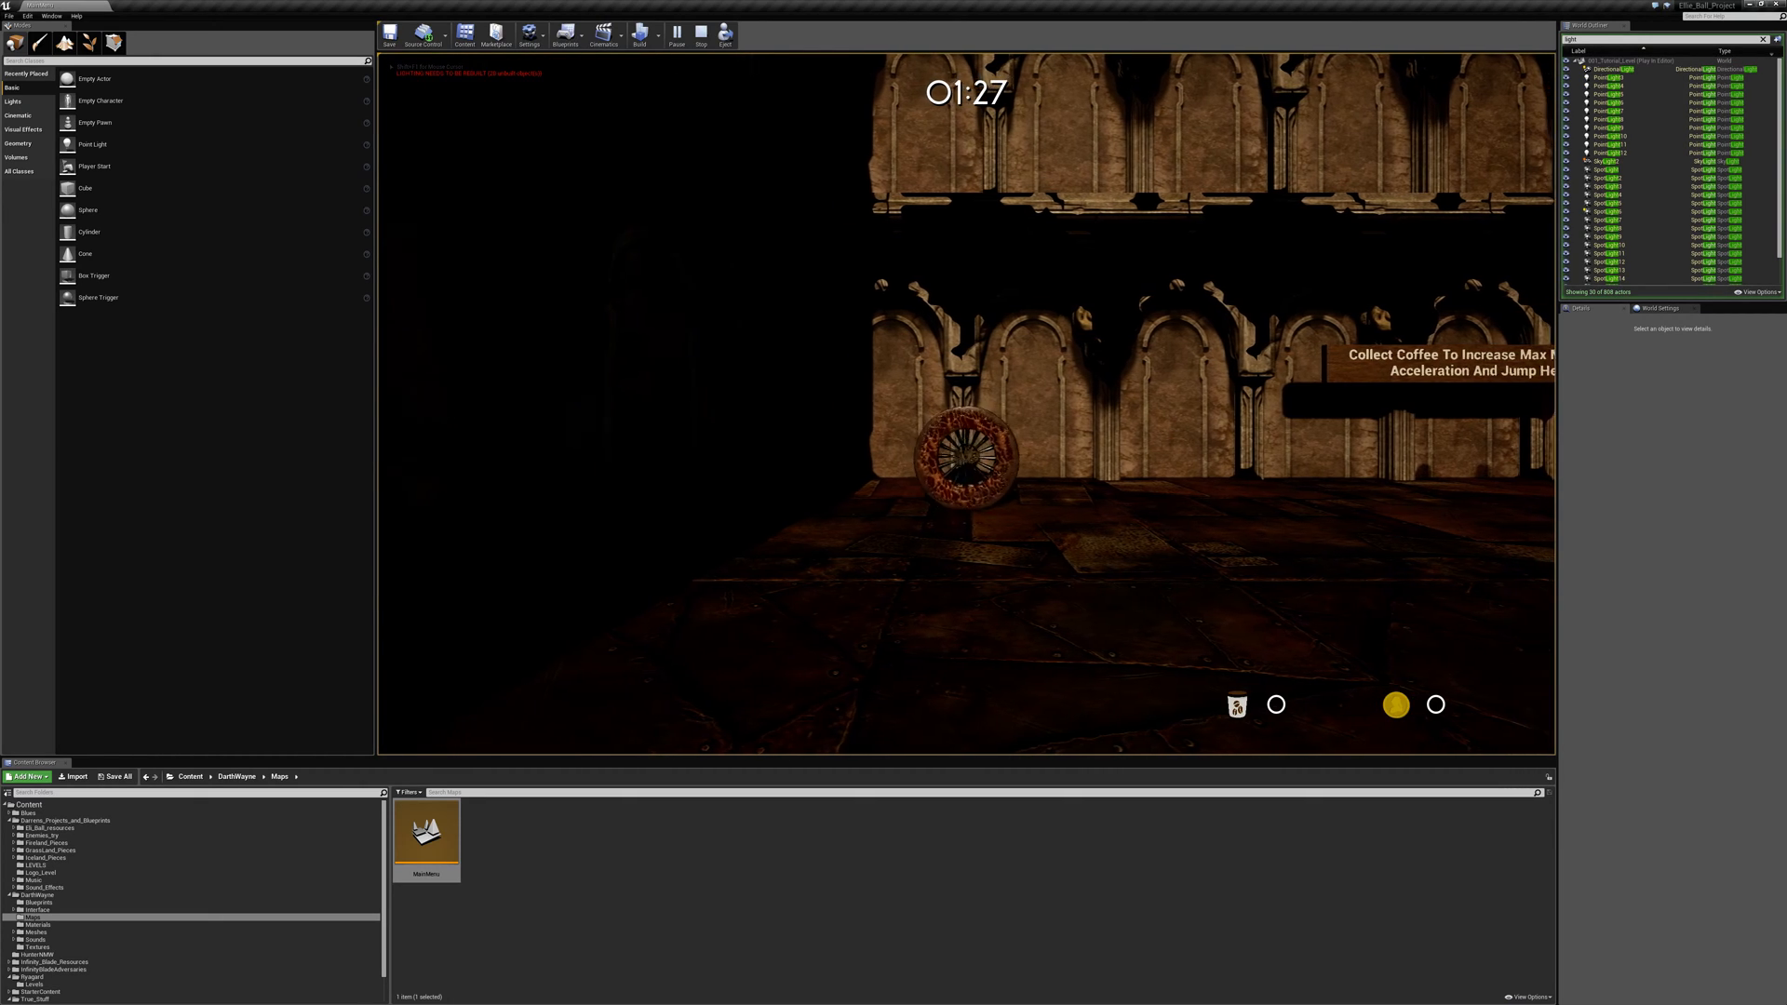
pyautogui.press('space')
pyautogui.press('d')
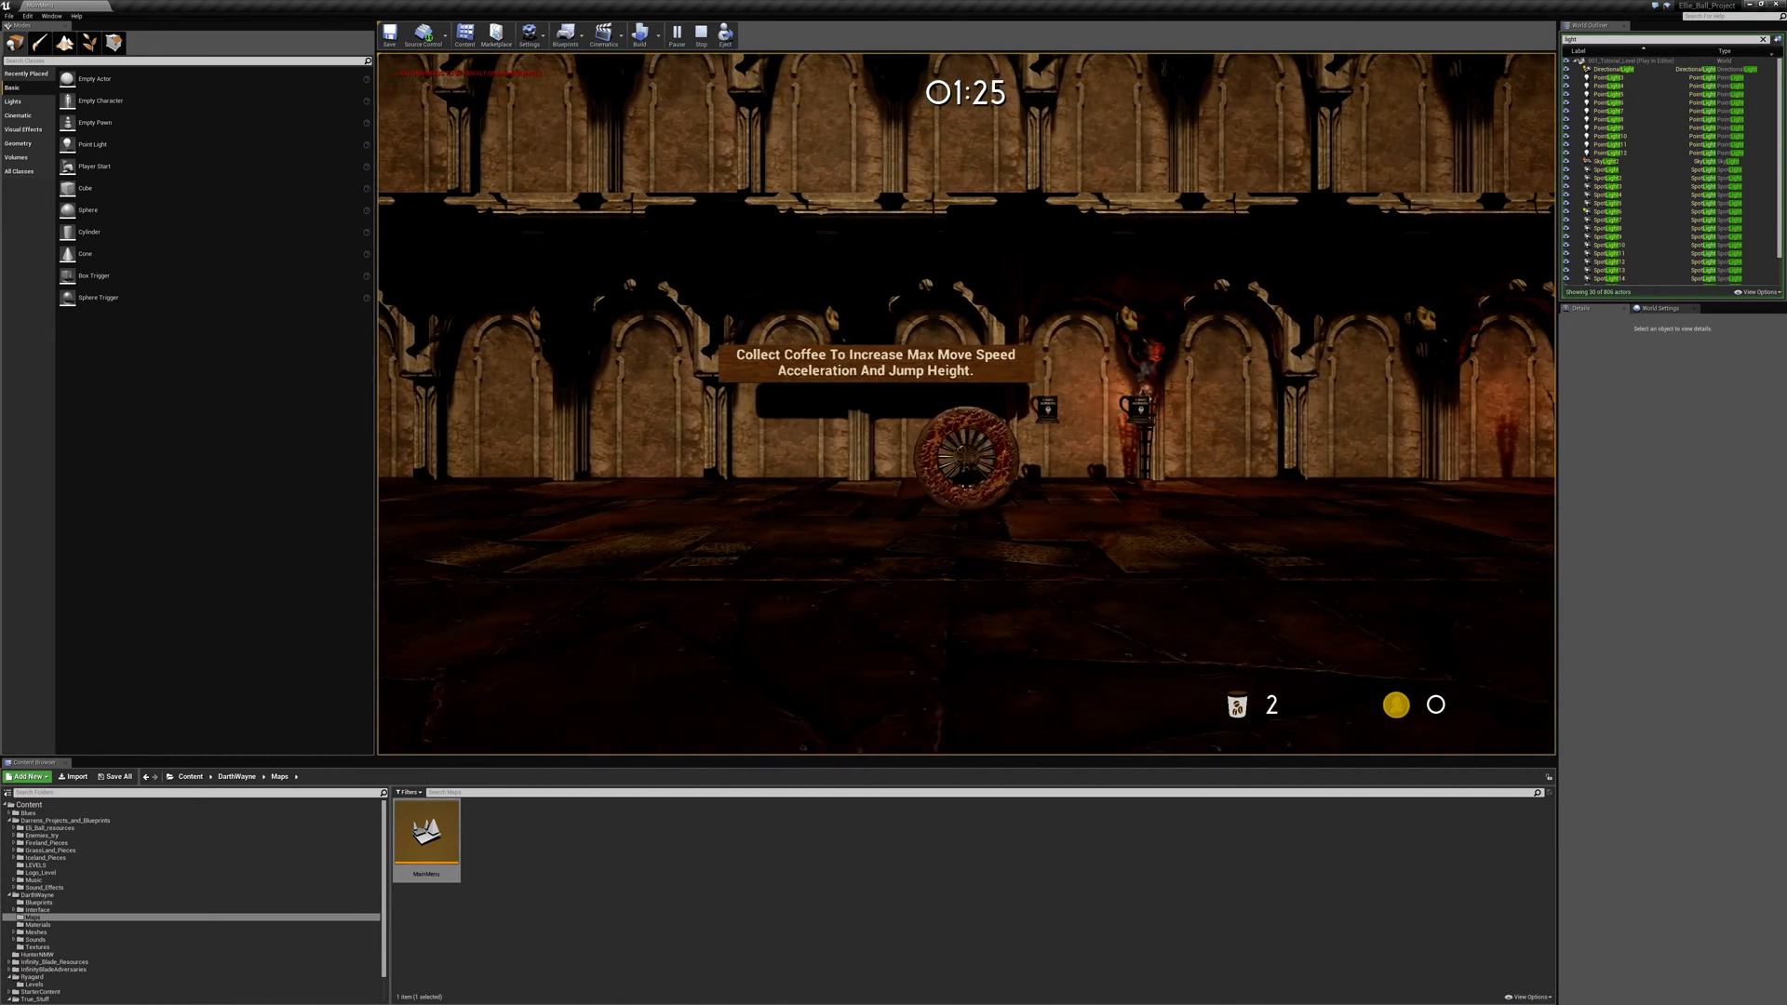
pyautogui.press('Escape')
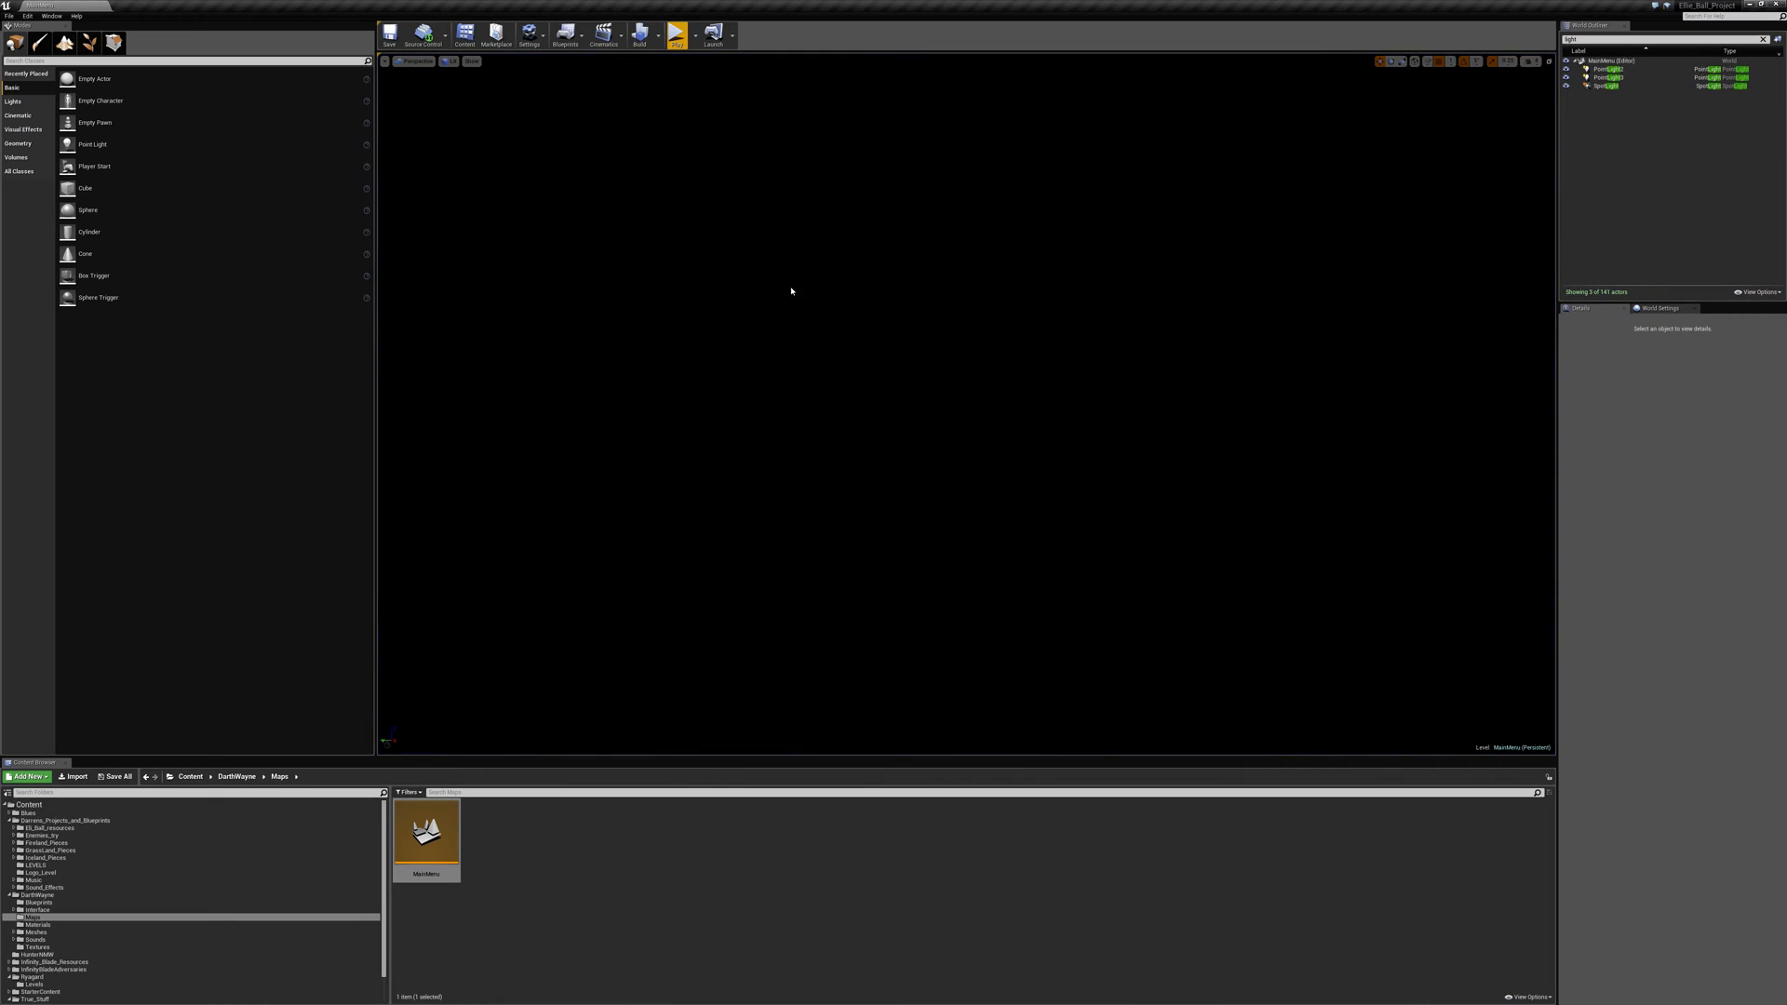
# - Play the main menu map again and view the Hall of Fame's total and level high scores
pyautogui.click(677, 35)
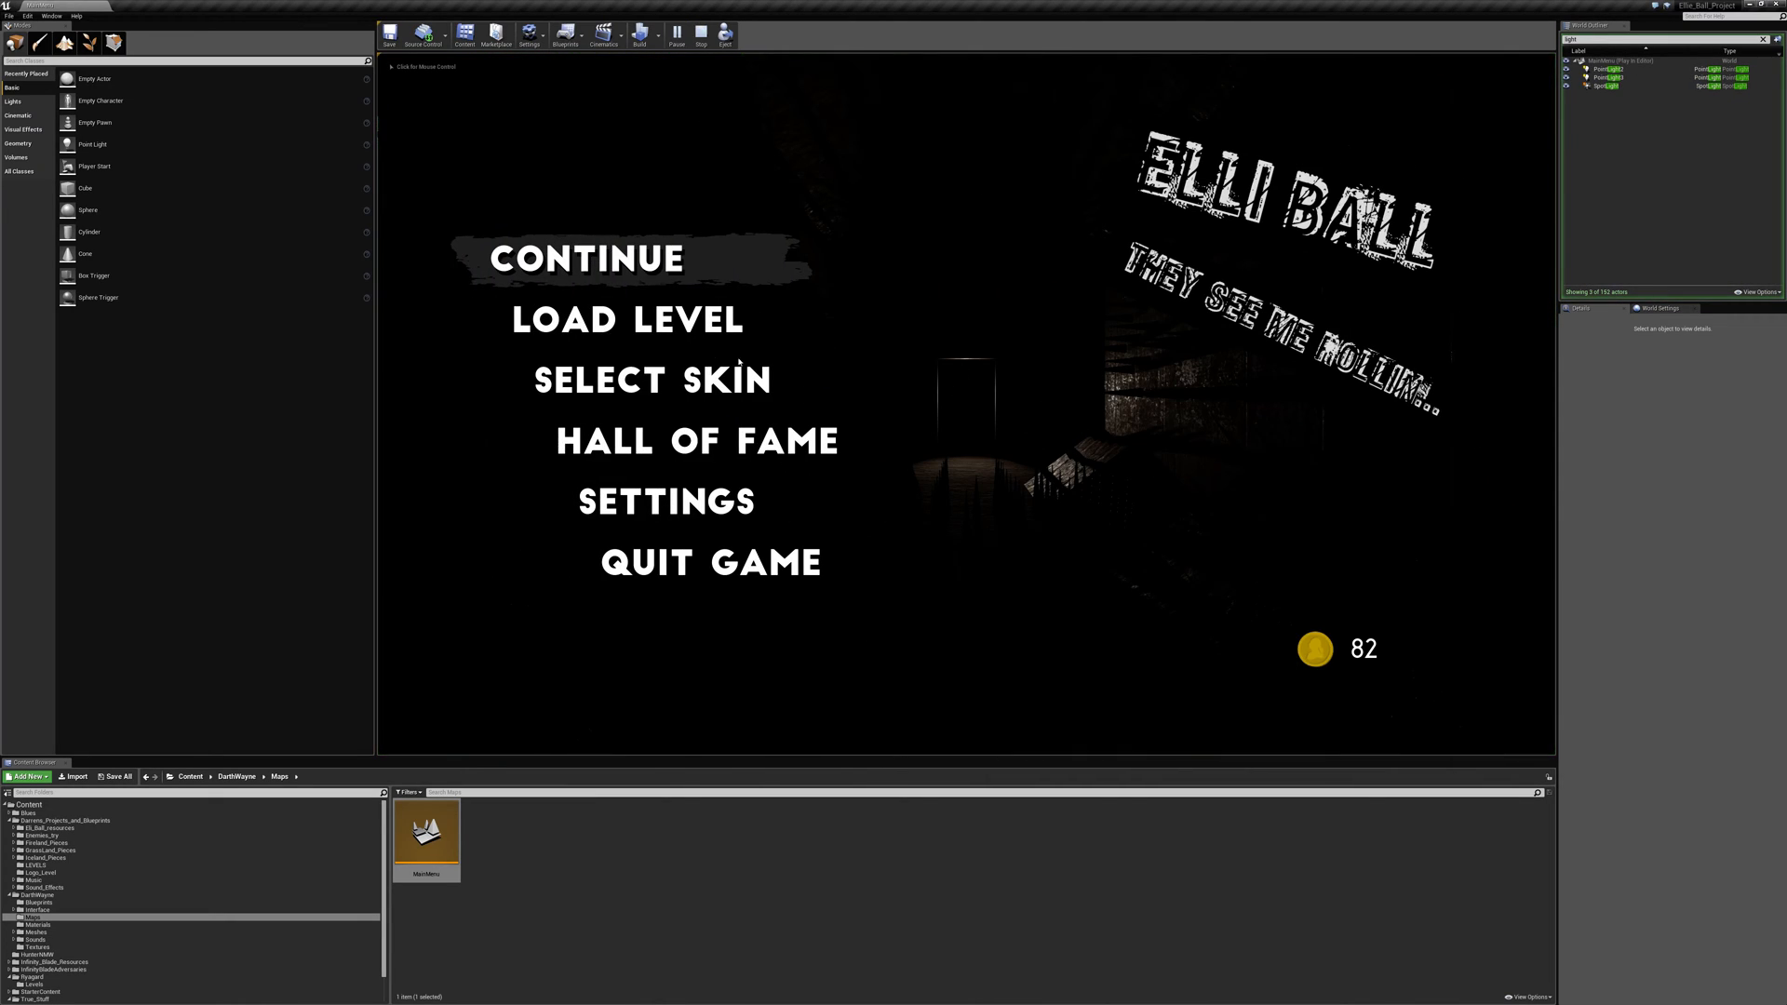
pyautogui.click(823, 441)
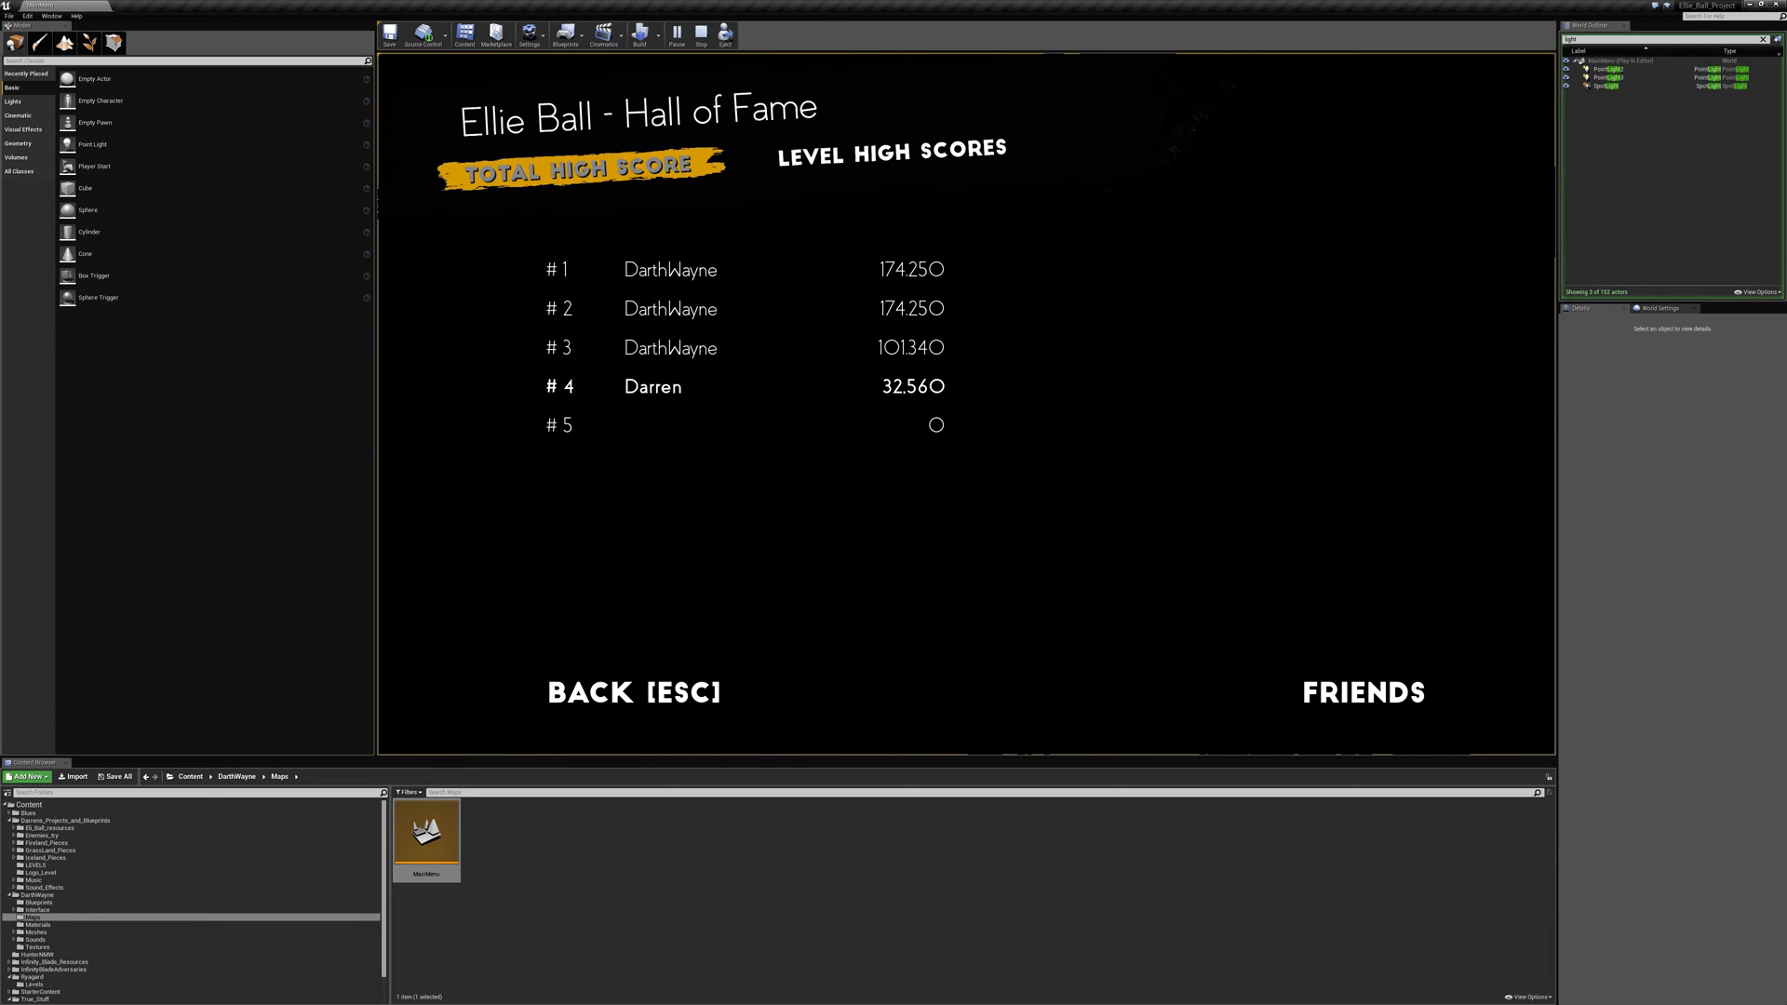
pyautogui.click(895, 160)
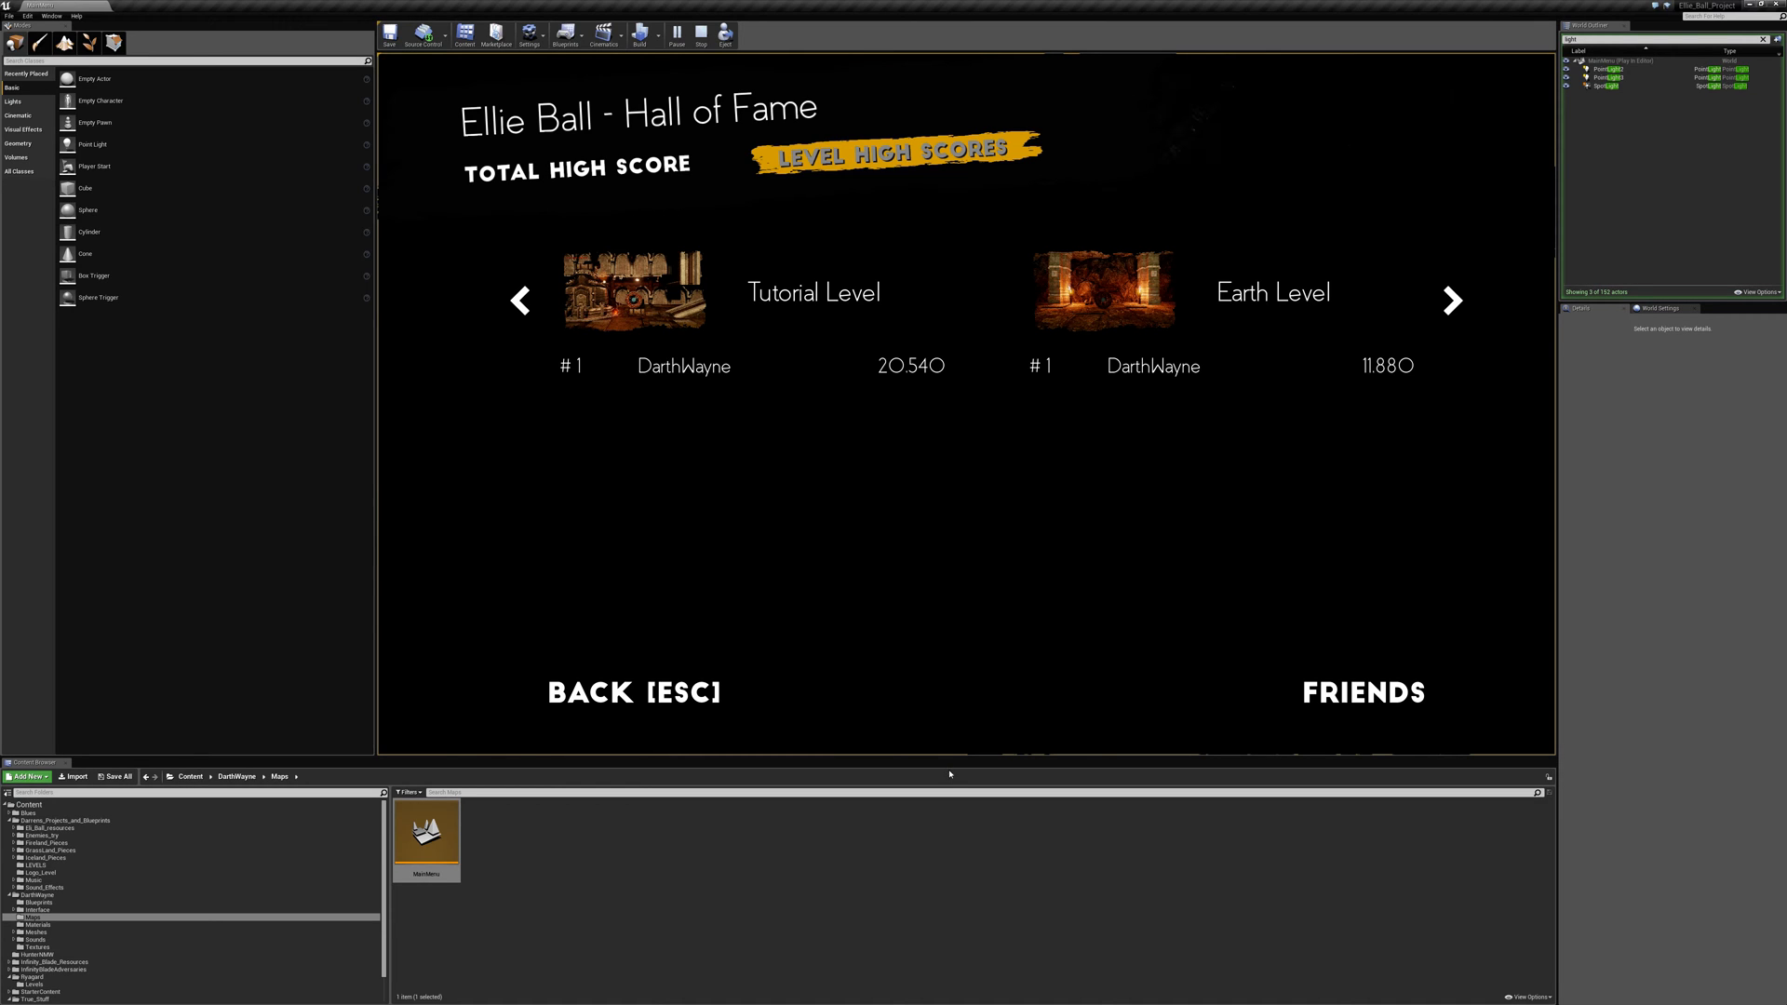
pyautogui.press('Escape')
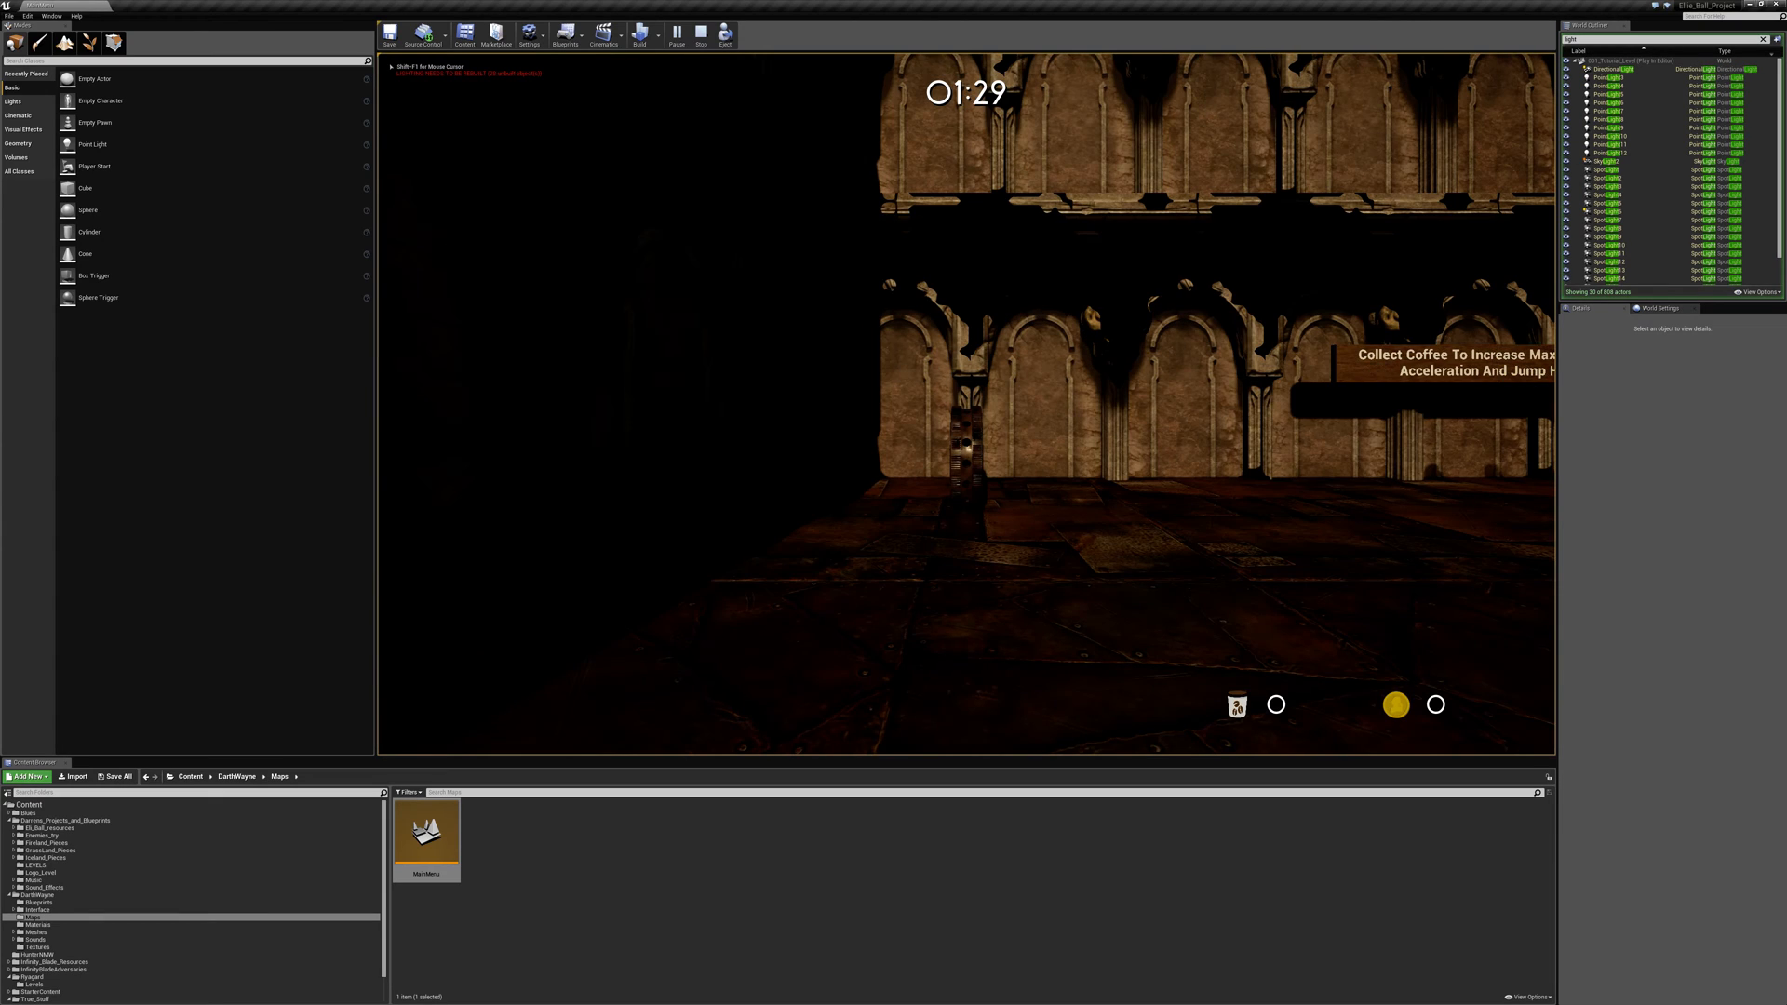
# - Play-test the tutorial level, collecting coffee and jumping at the treasure chest, and end the session
pyautogui.press('d')
pyautogui.press('space')
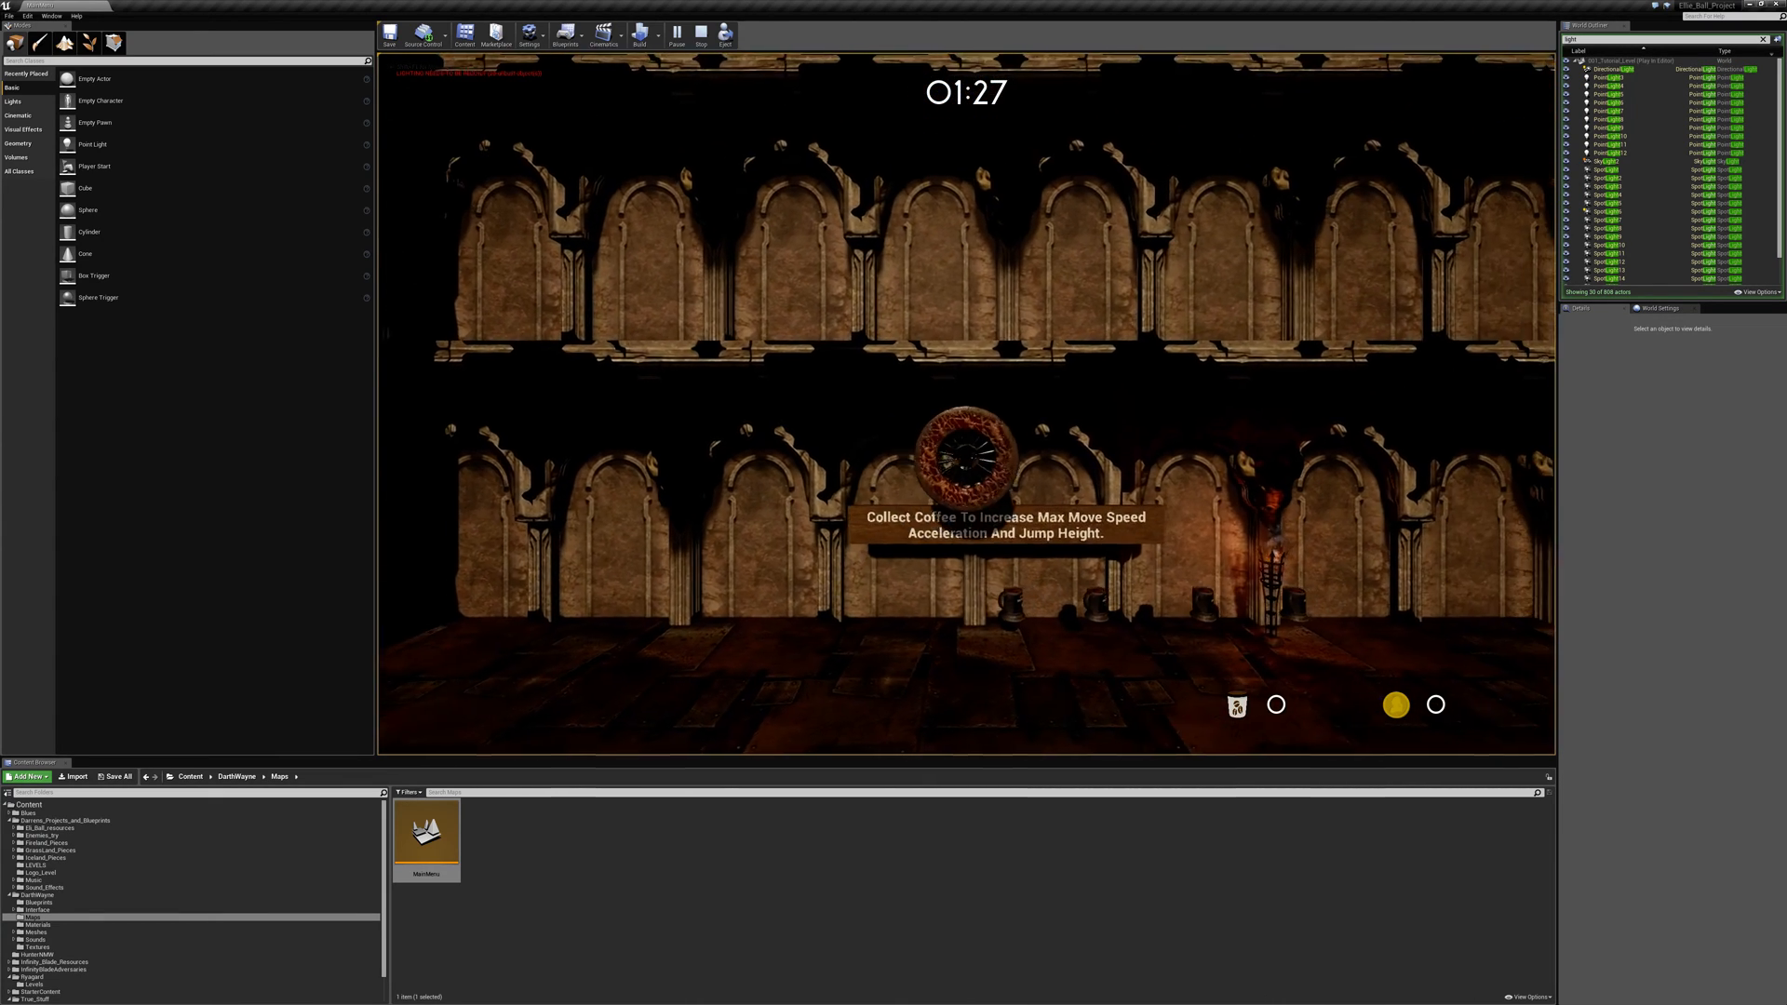
pyautogui.press('space')
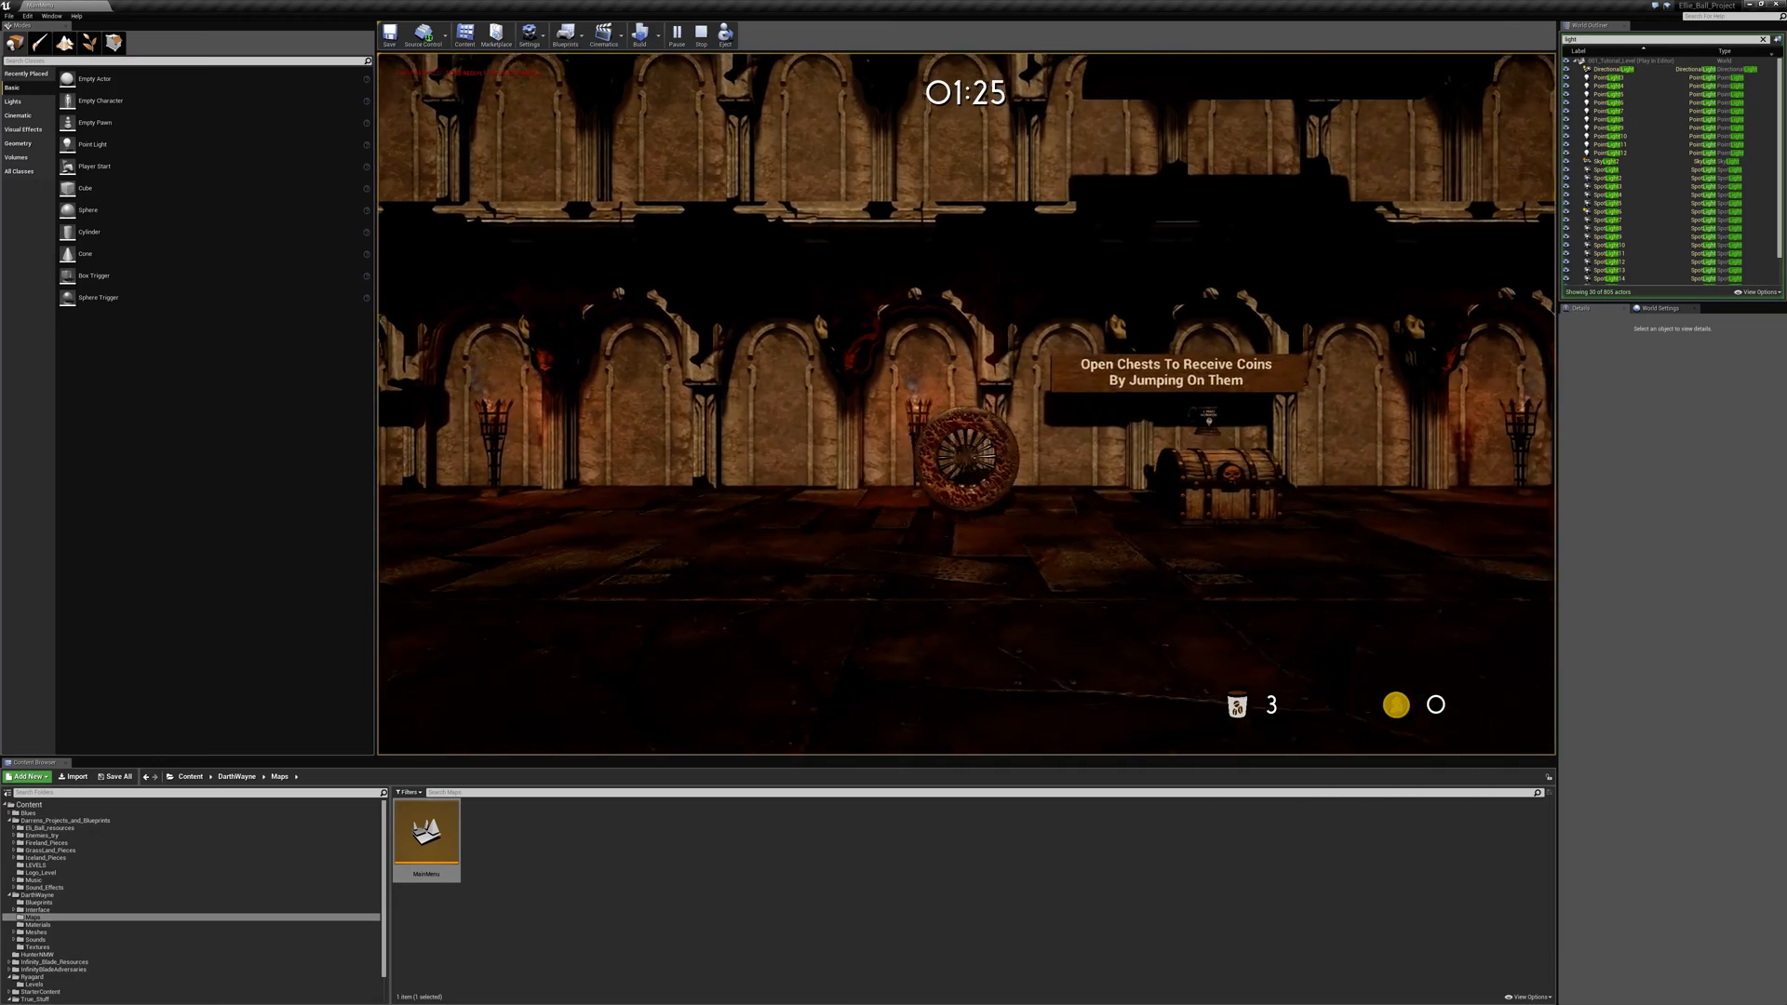
pyautogui.press('space')
pyautogui.press('a')
pyautogui.press('space')
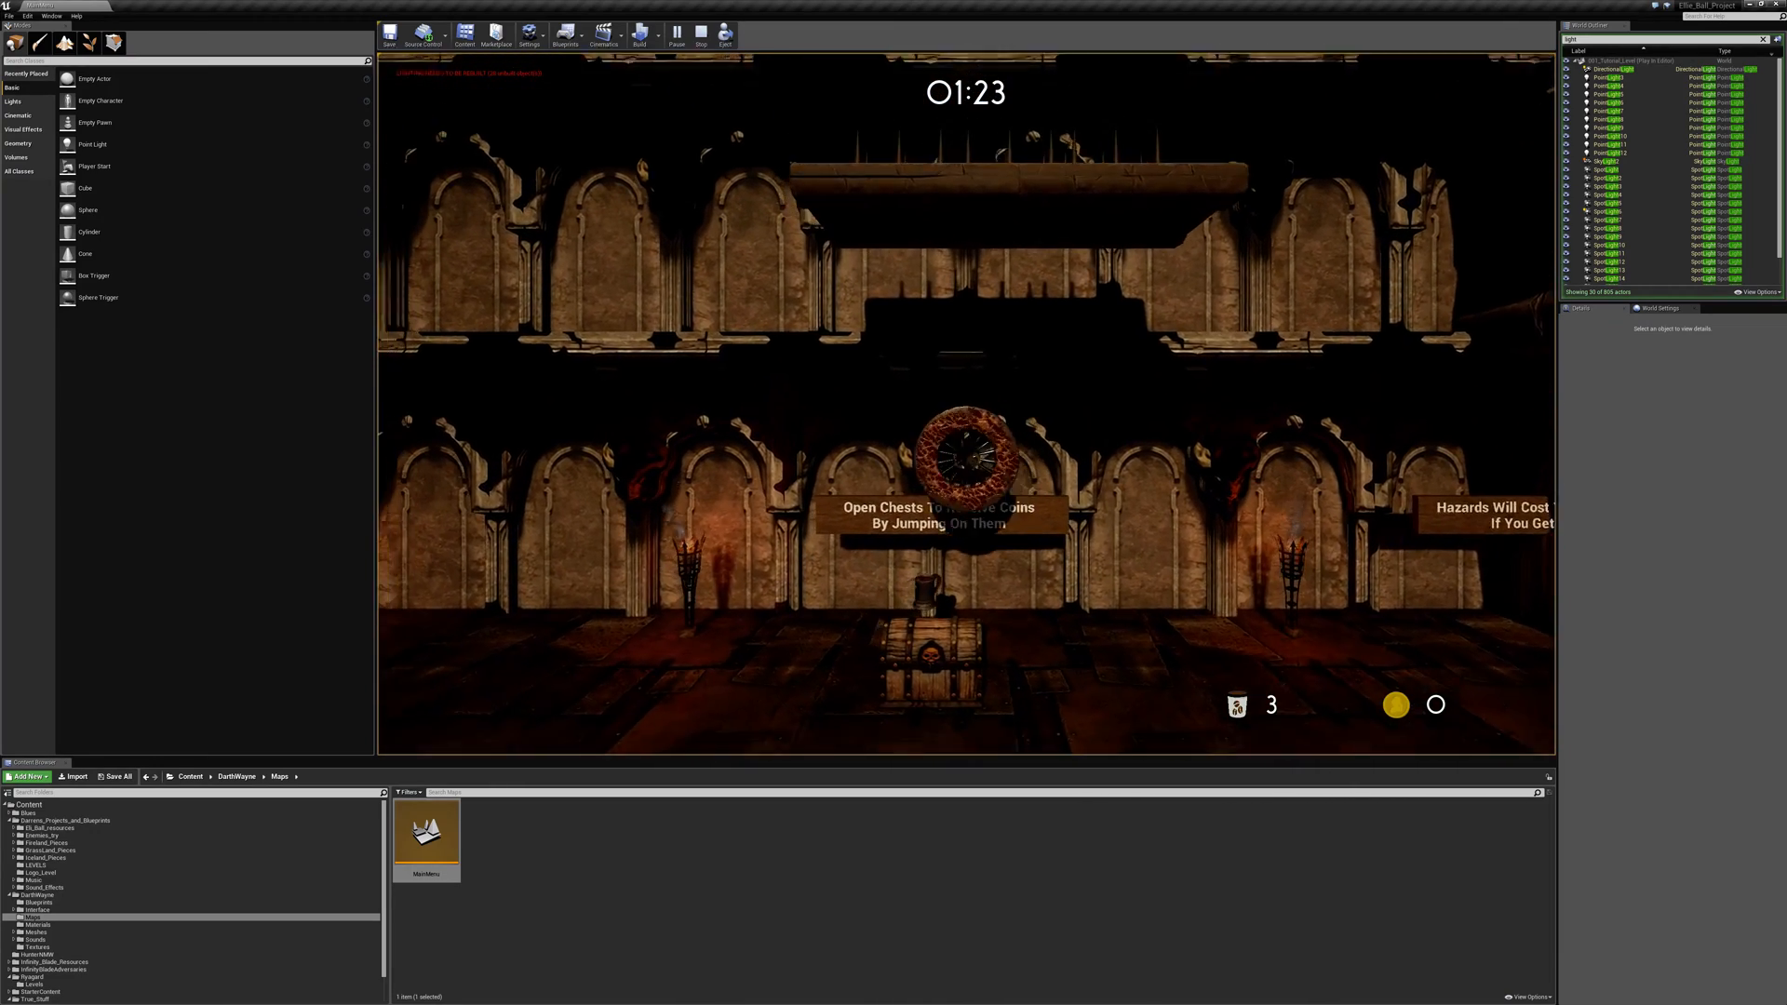
pyautogui.press('Escape')
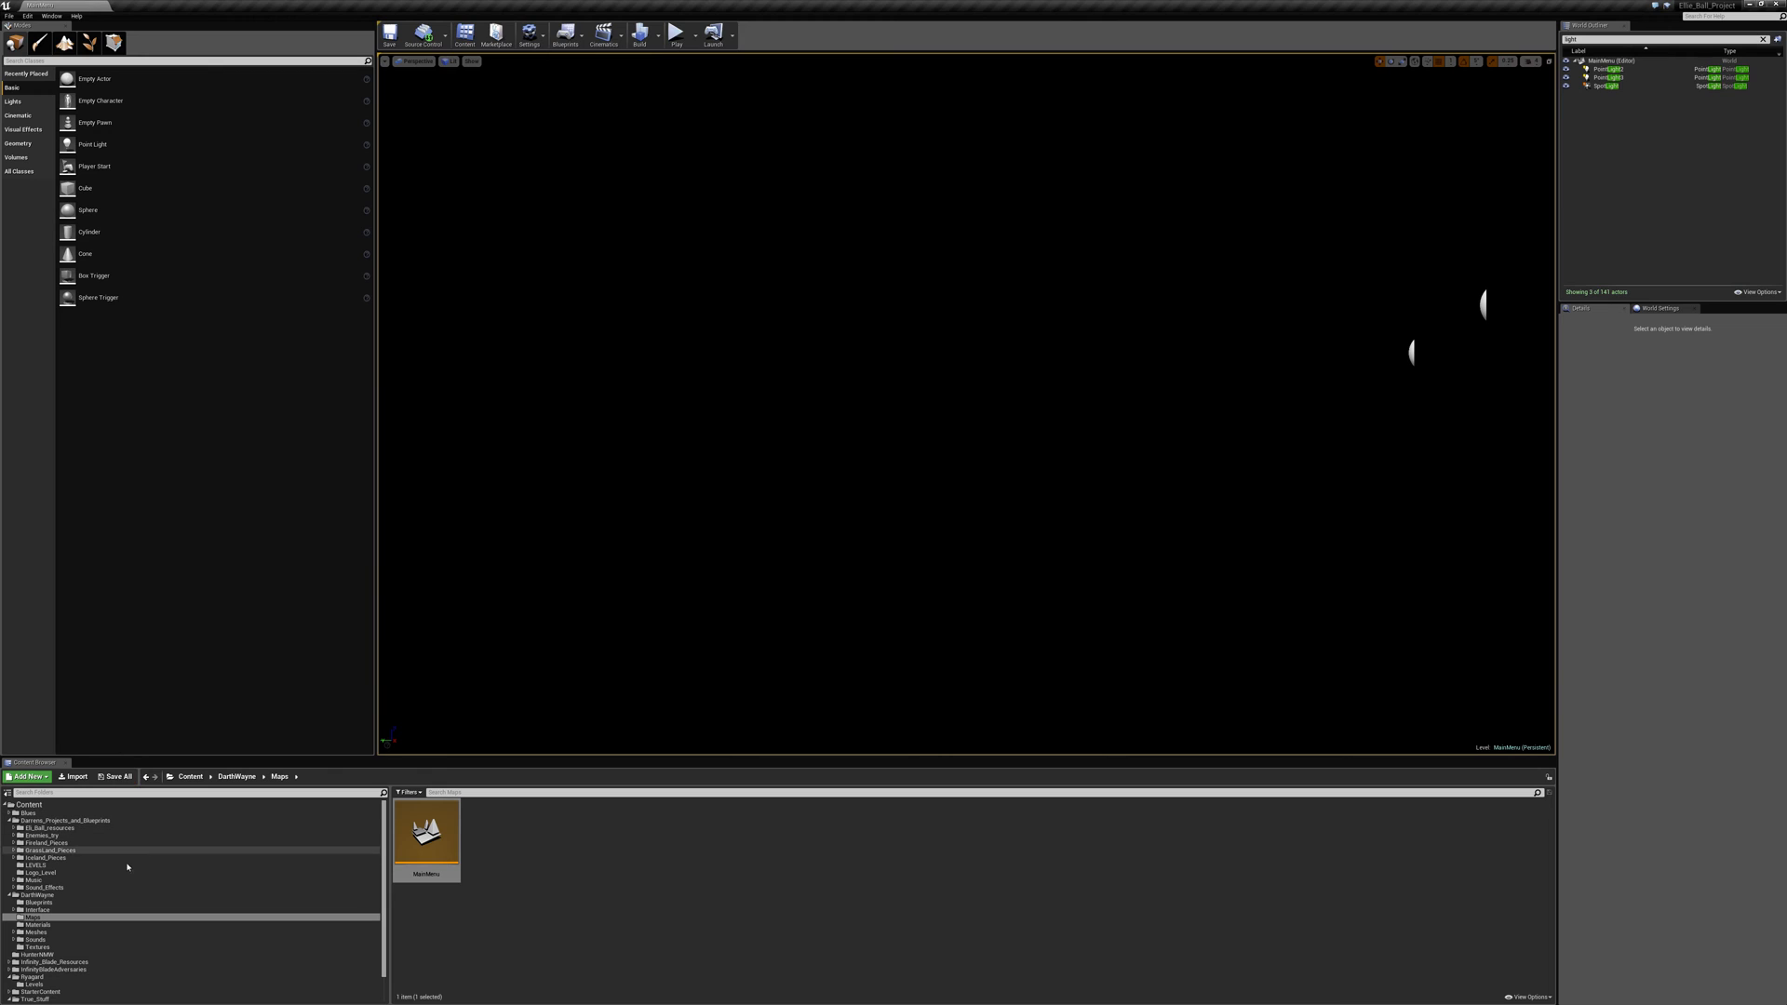
# - Open the 004 level from the LEVELS folder and start play-testing it
pyautogui.click(37, 865)
pyautogui.doubleClick(630, 837)
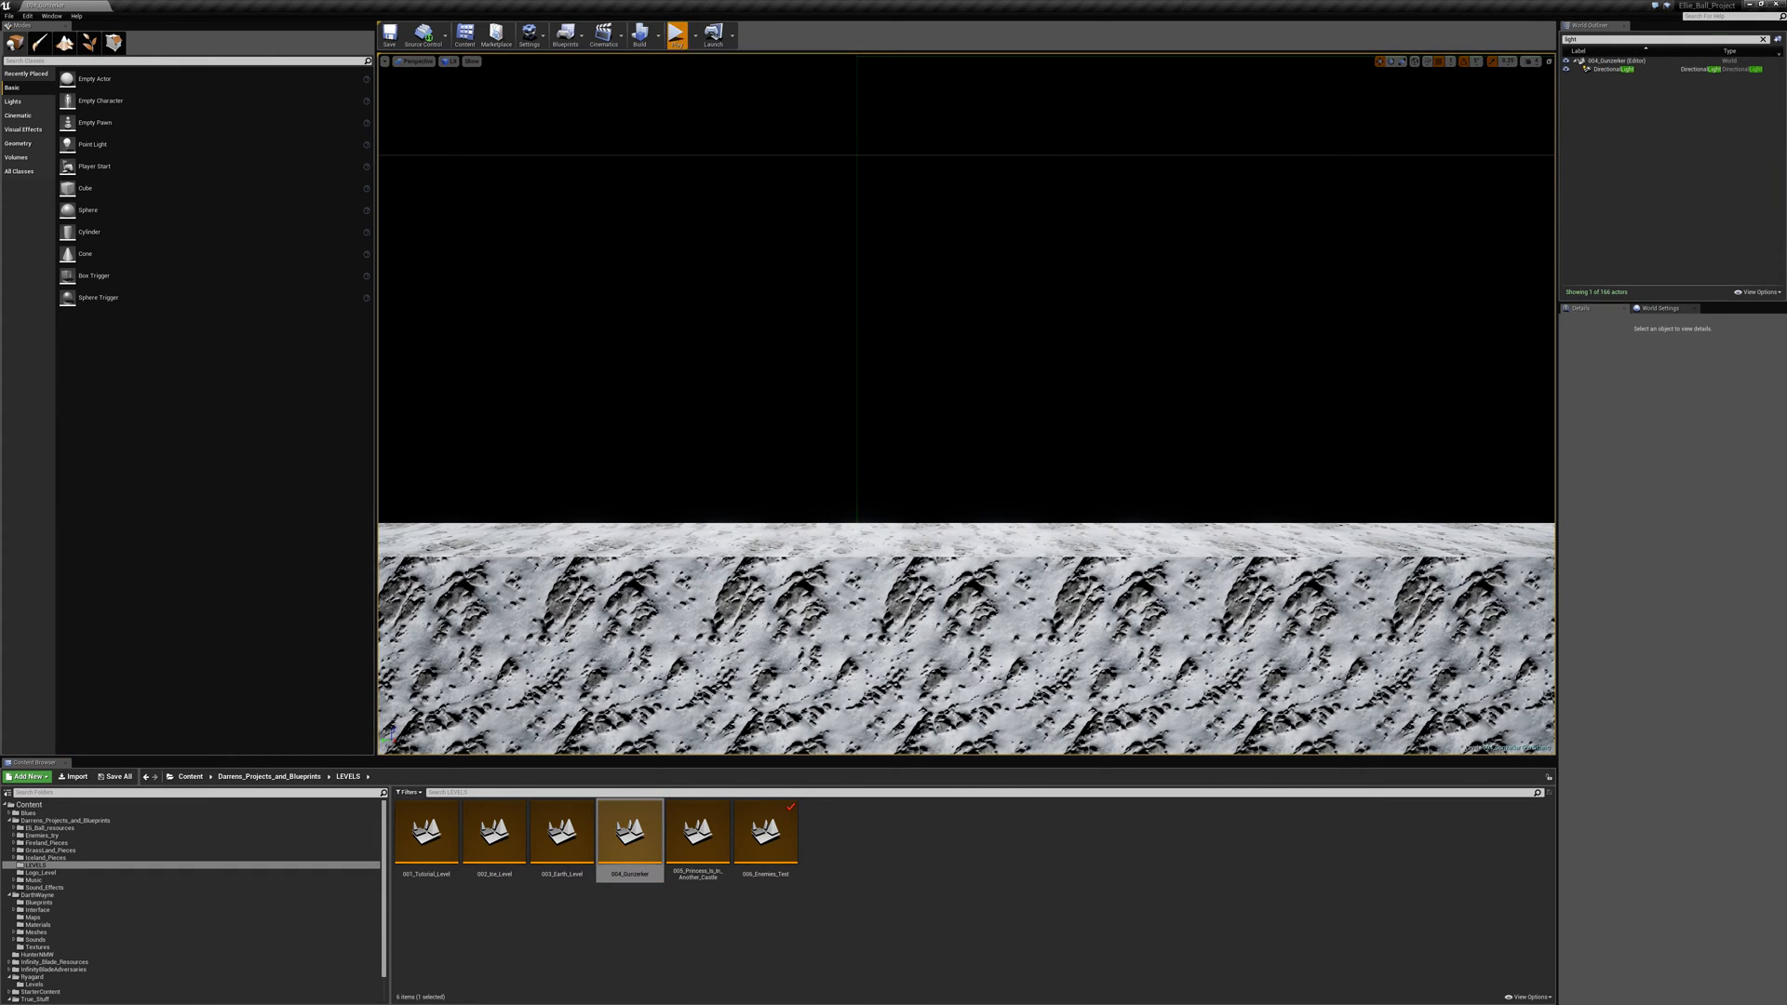
pyautogui.click(677, 35)
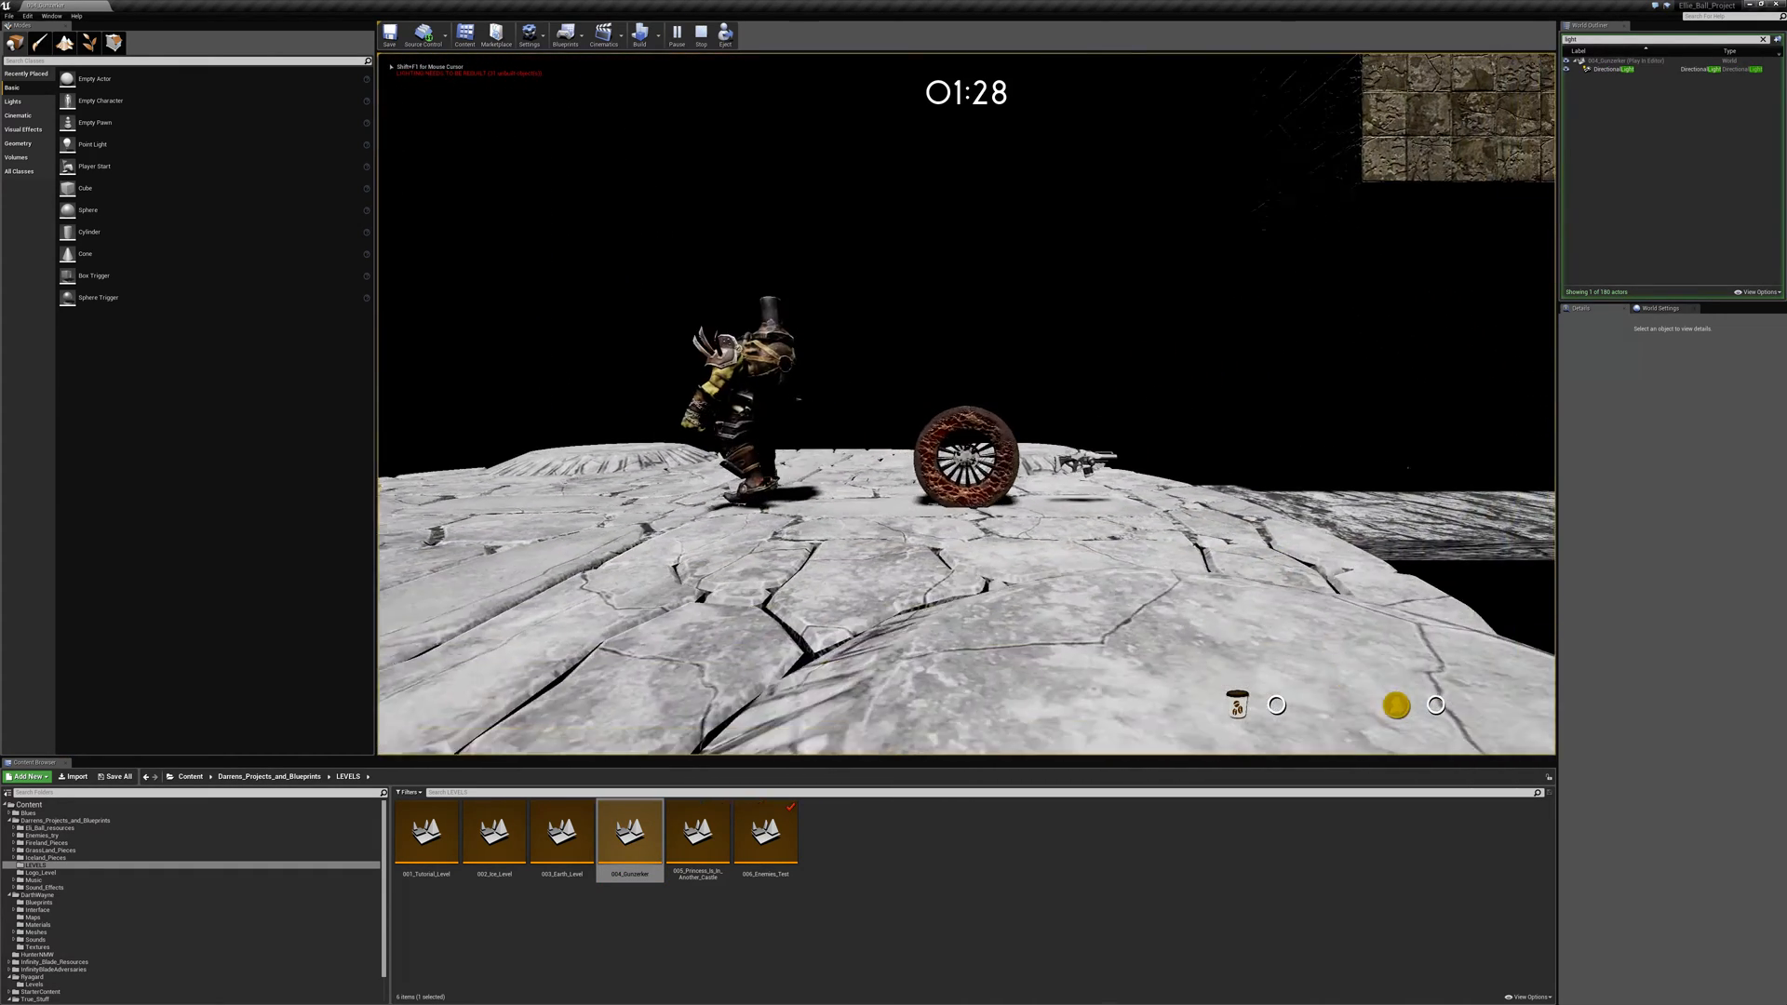
# - Roll the ball onto the side walkway and back across the stone arena, dodging the armoured enemy towards the rock wall
pyautogui.press('d')
pyautogui.press('a')
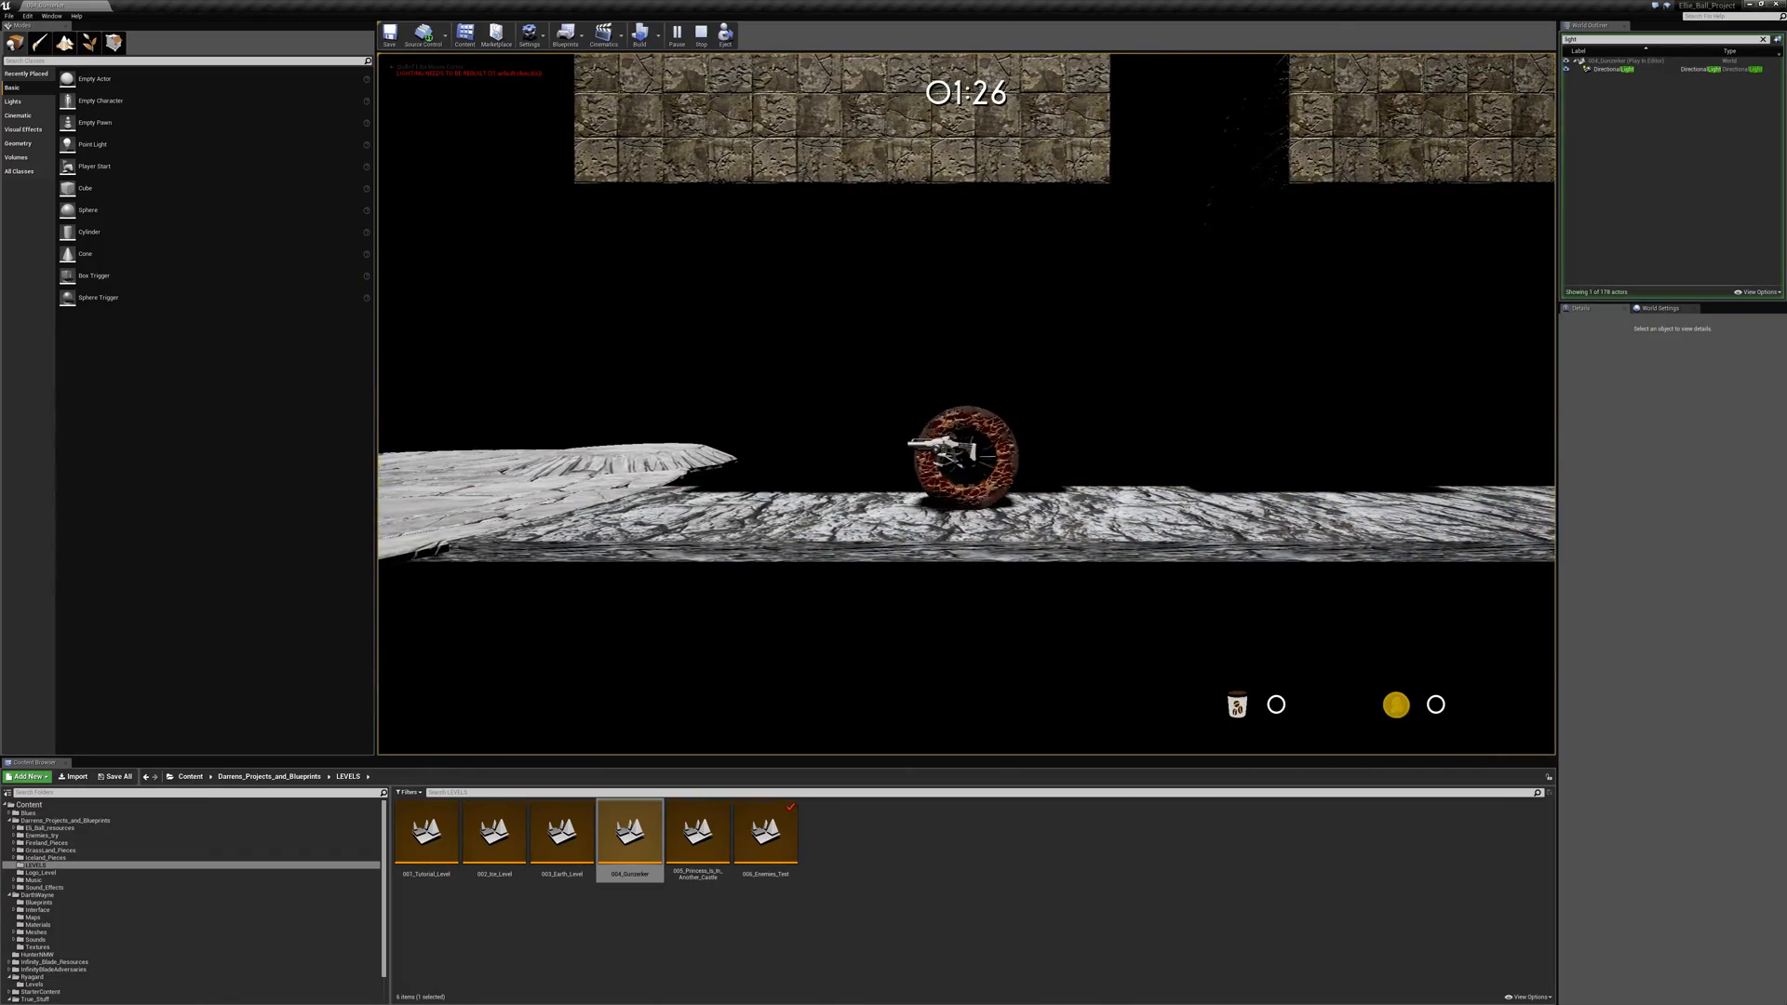
pyautogui.press('a')
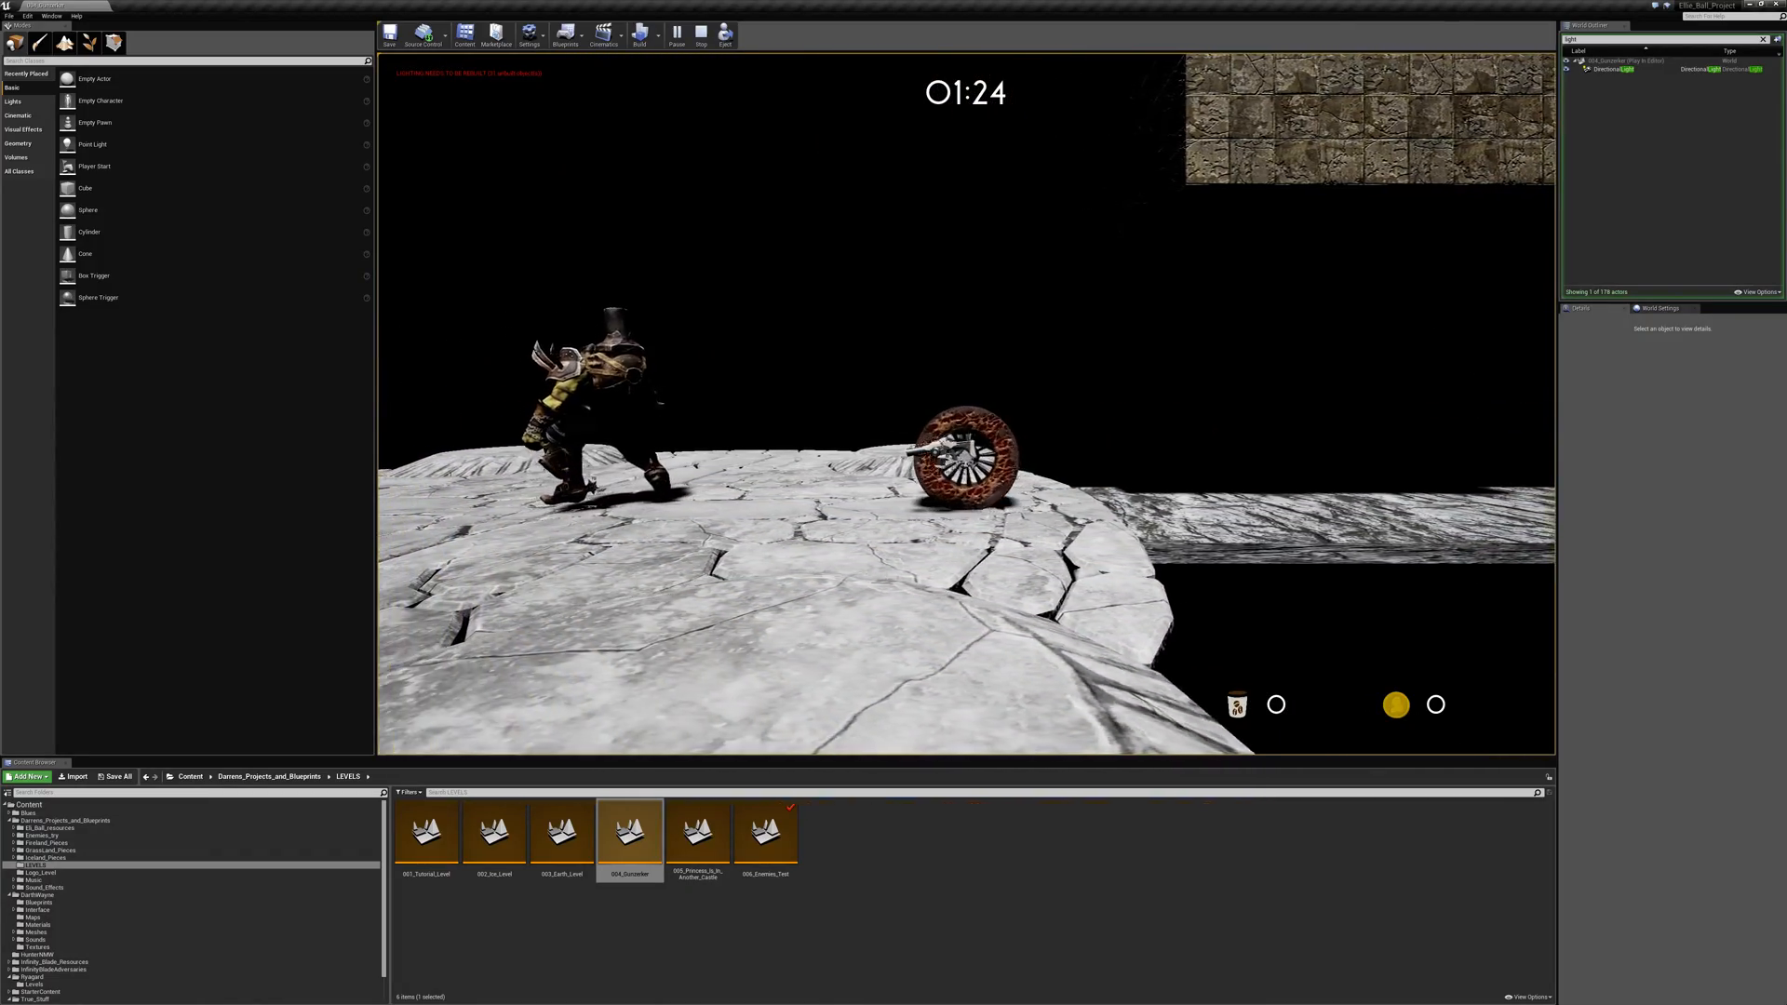
pyautogui.press('space')
pyautogui.press('d')
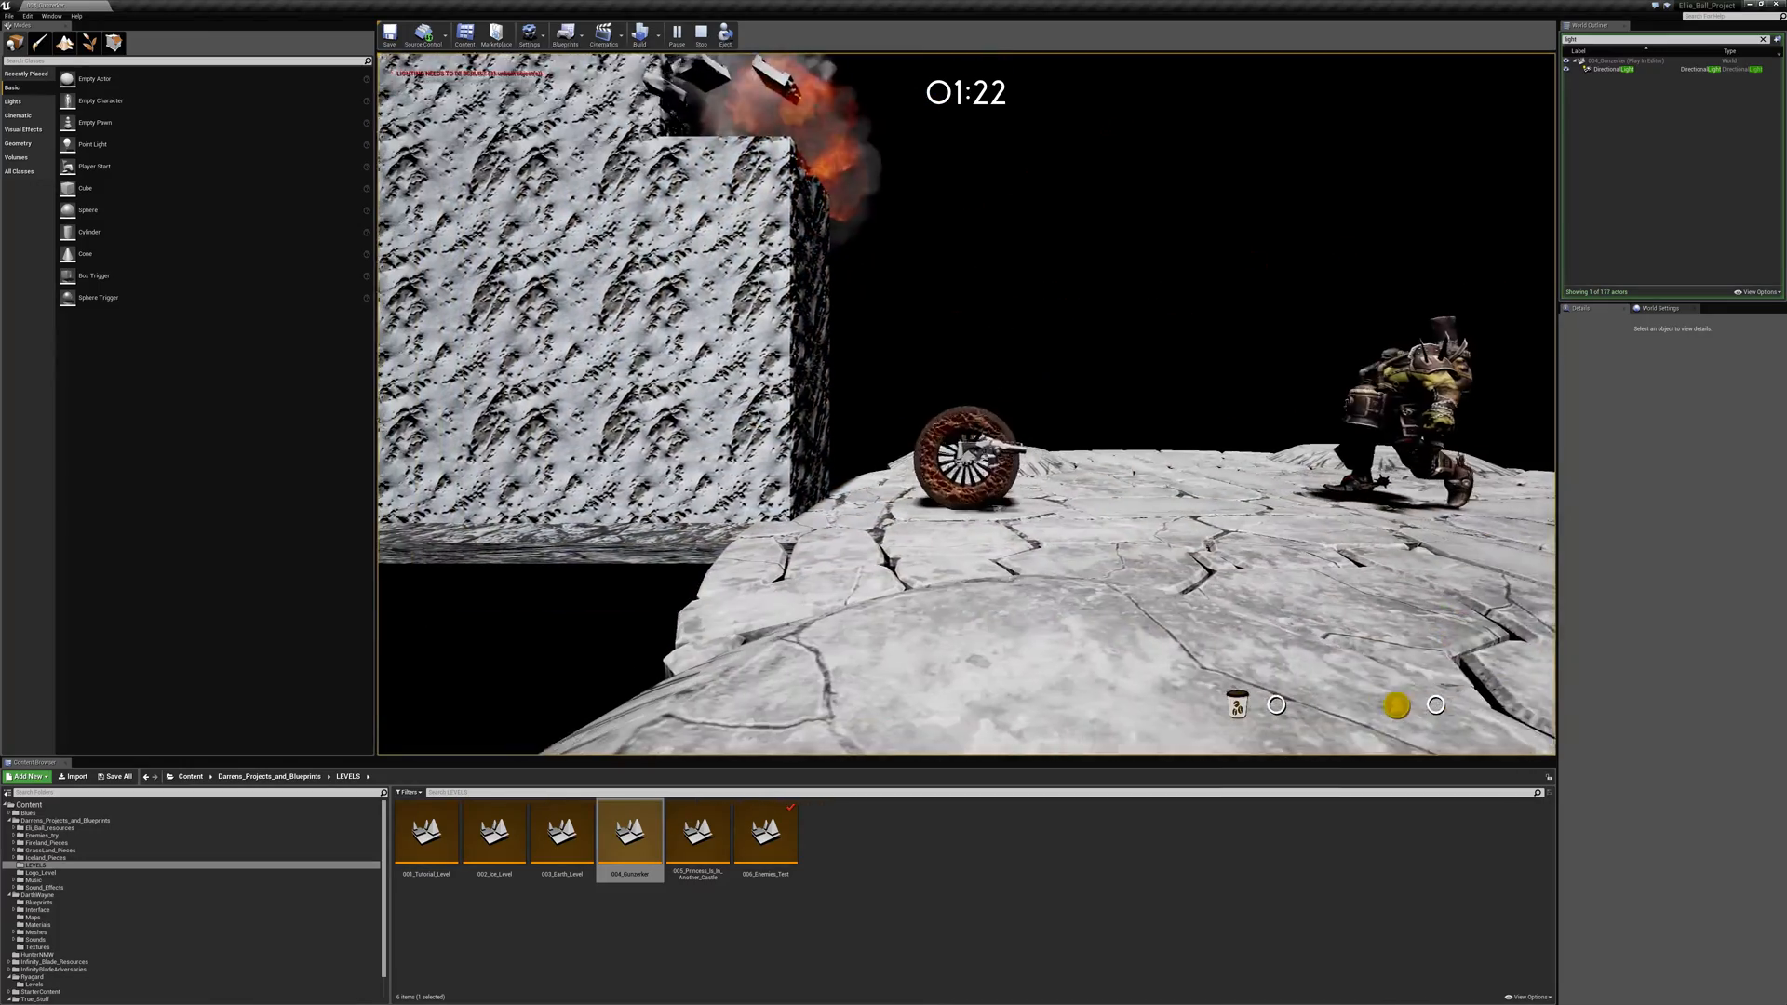
# - Jump over the armoured enemy on the stone arena and shoot it down
pyautogui.press('space')
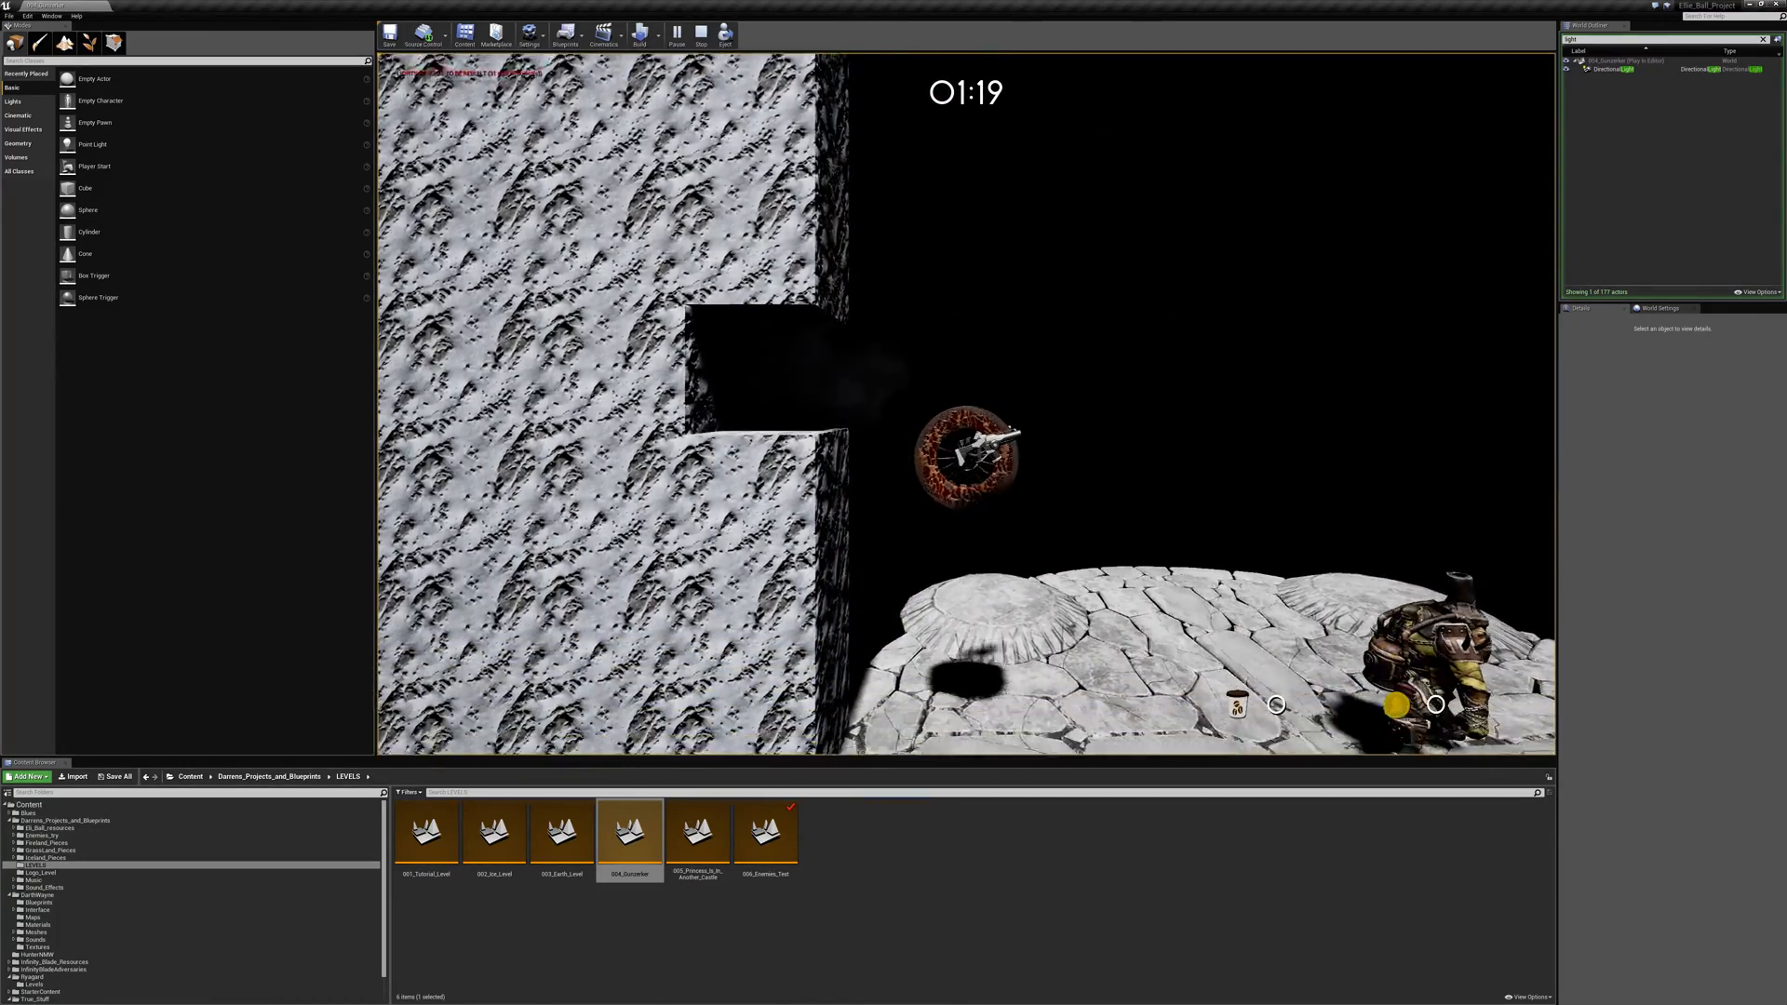
pyautogui.press('d')
pyautogui.press('space')
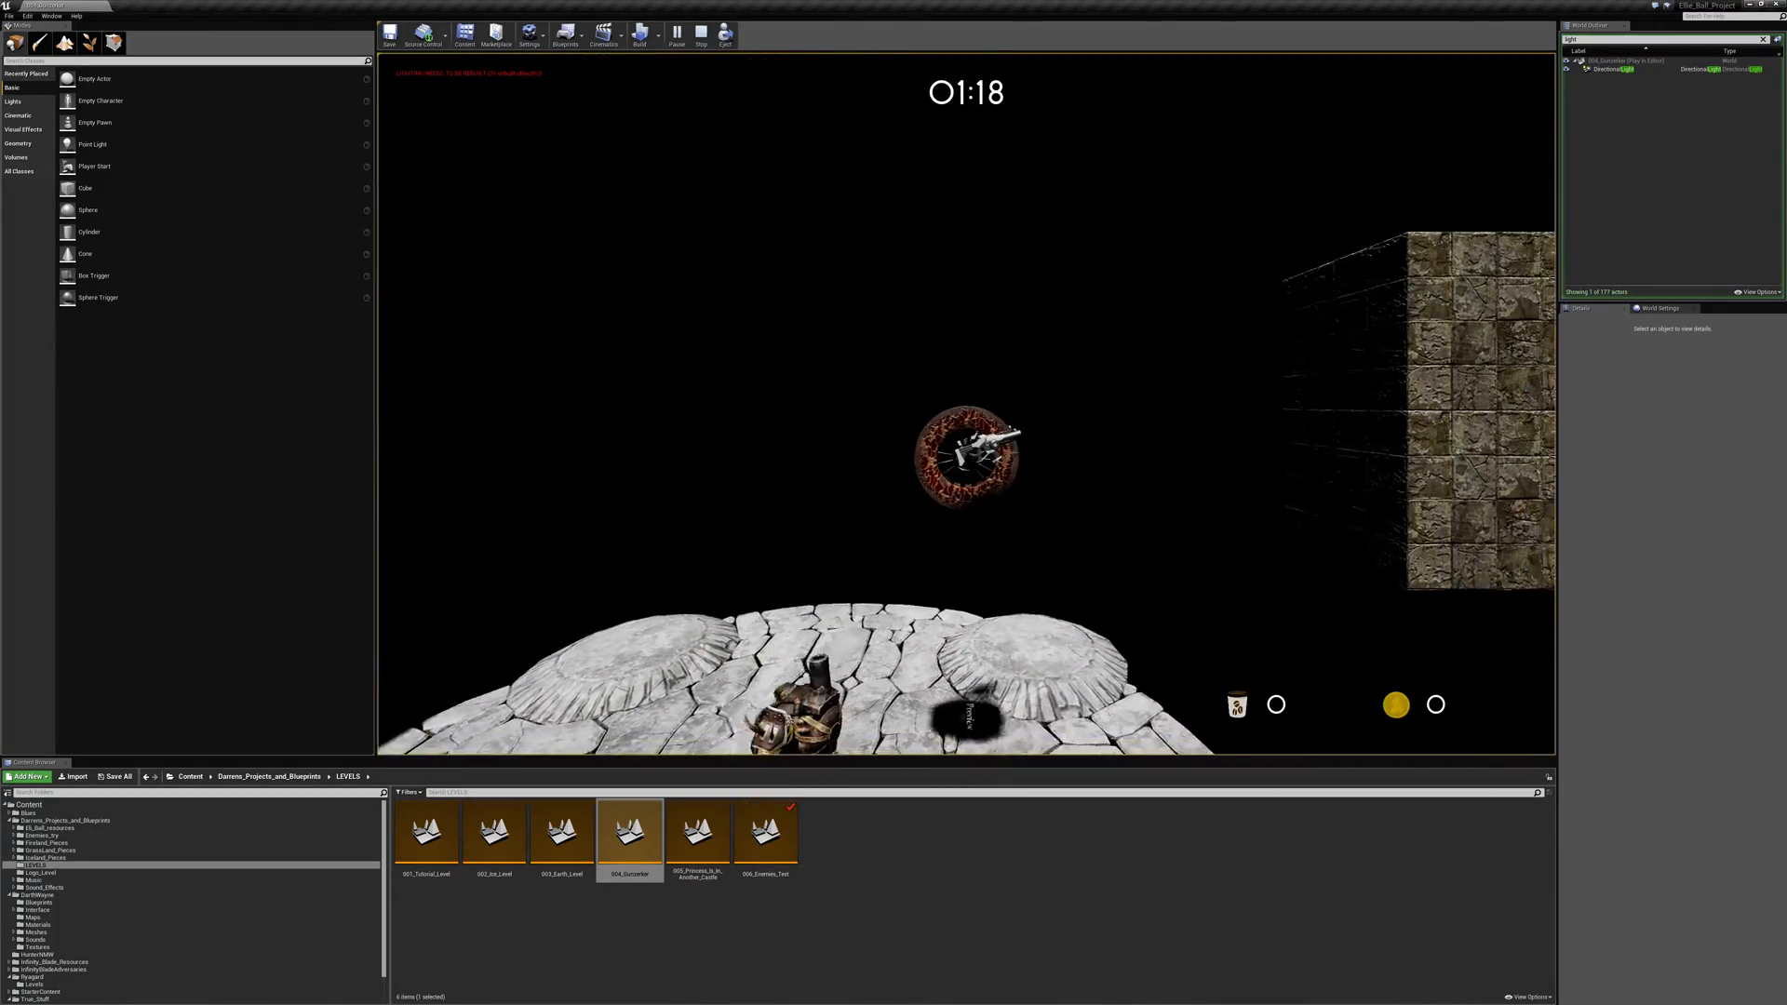
pyautogui.press('a')
pyautogui.press('space')
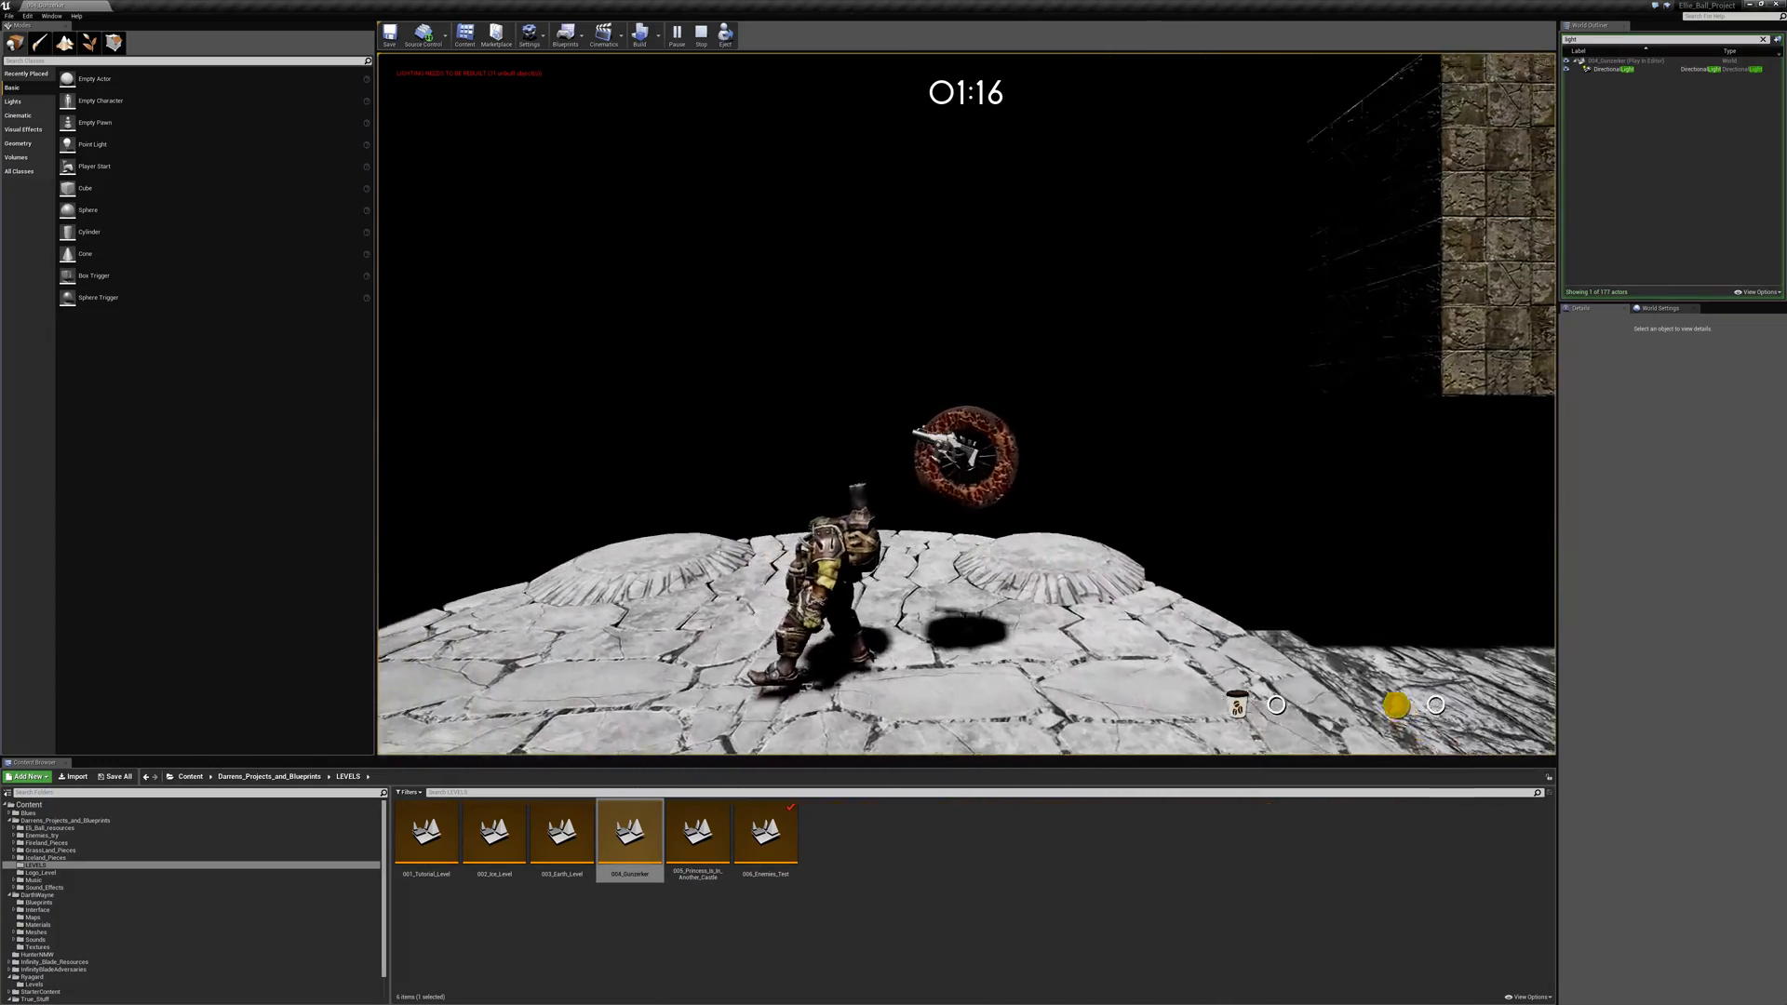
pyautogui.press('d')
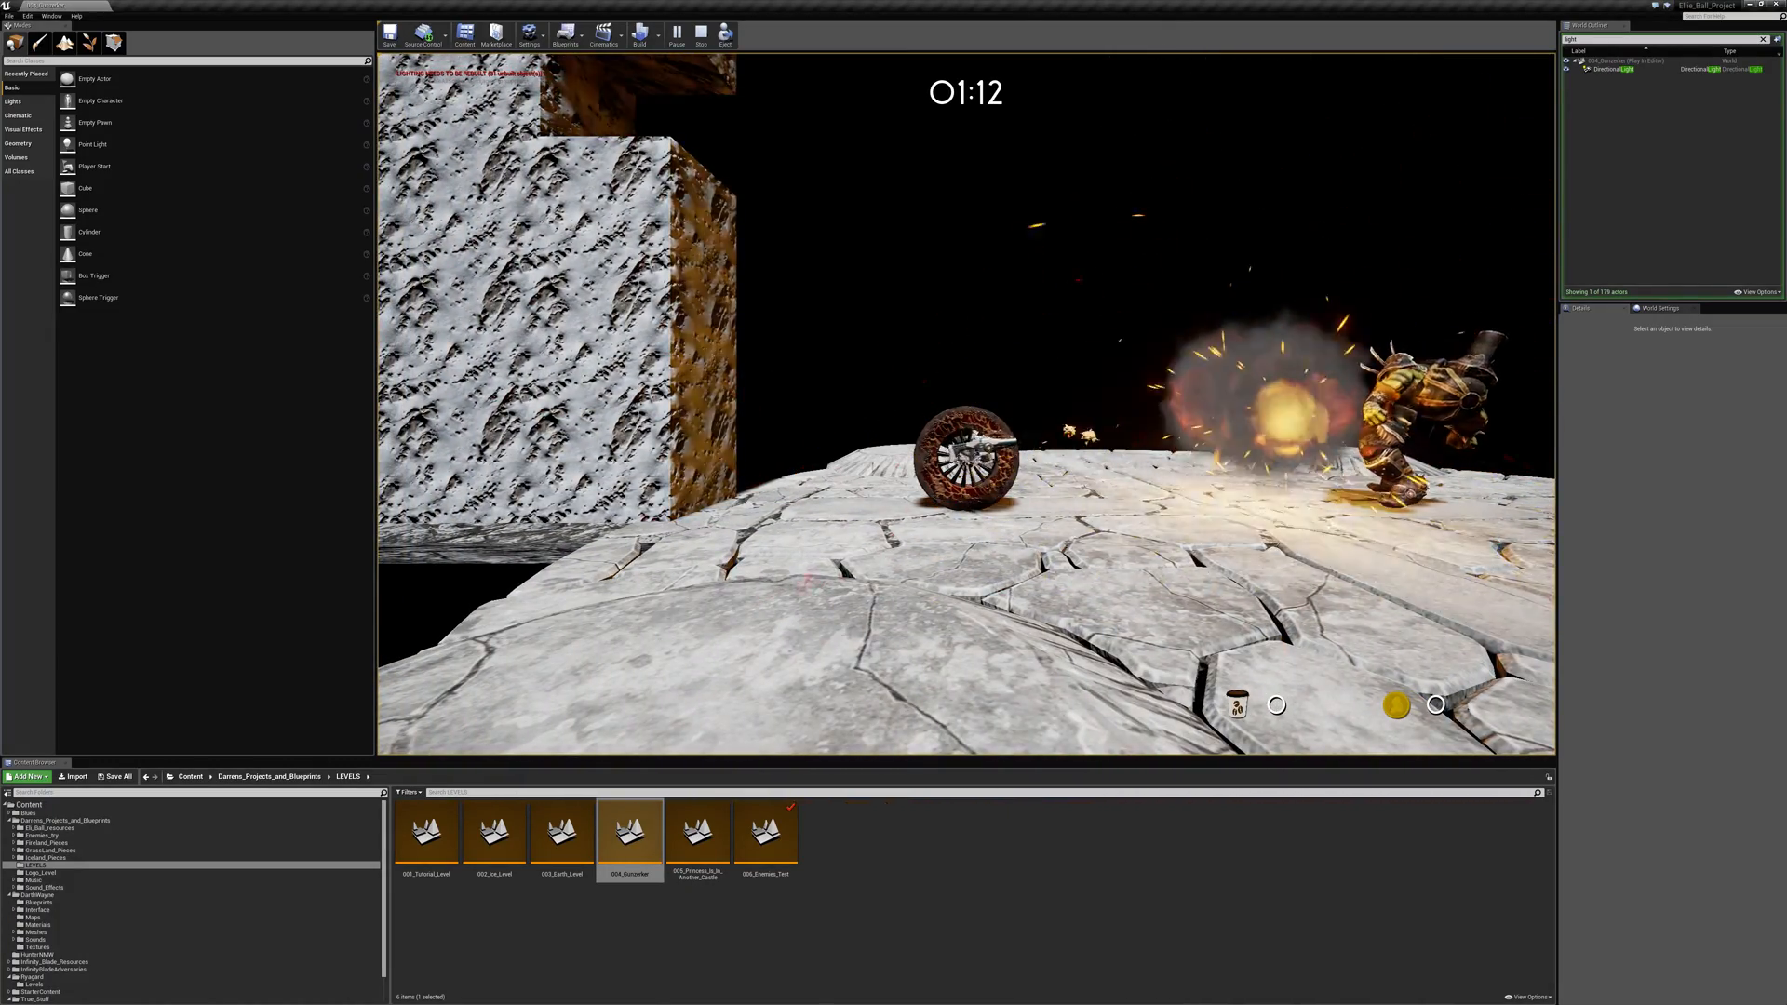
pyautogui.press('d')
pyautogui.press('space')
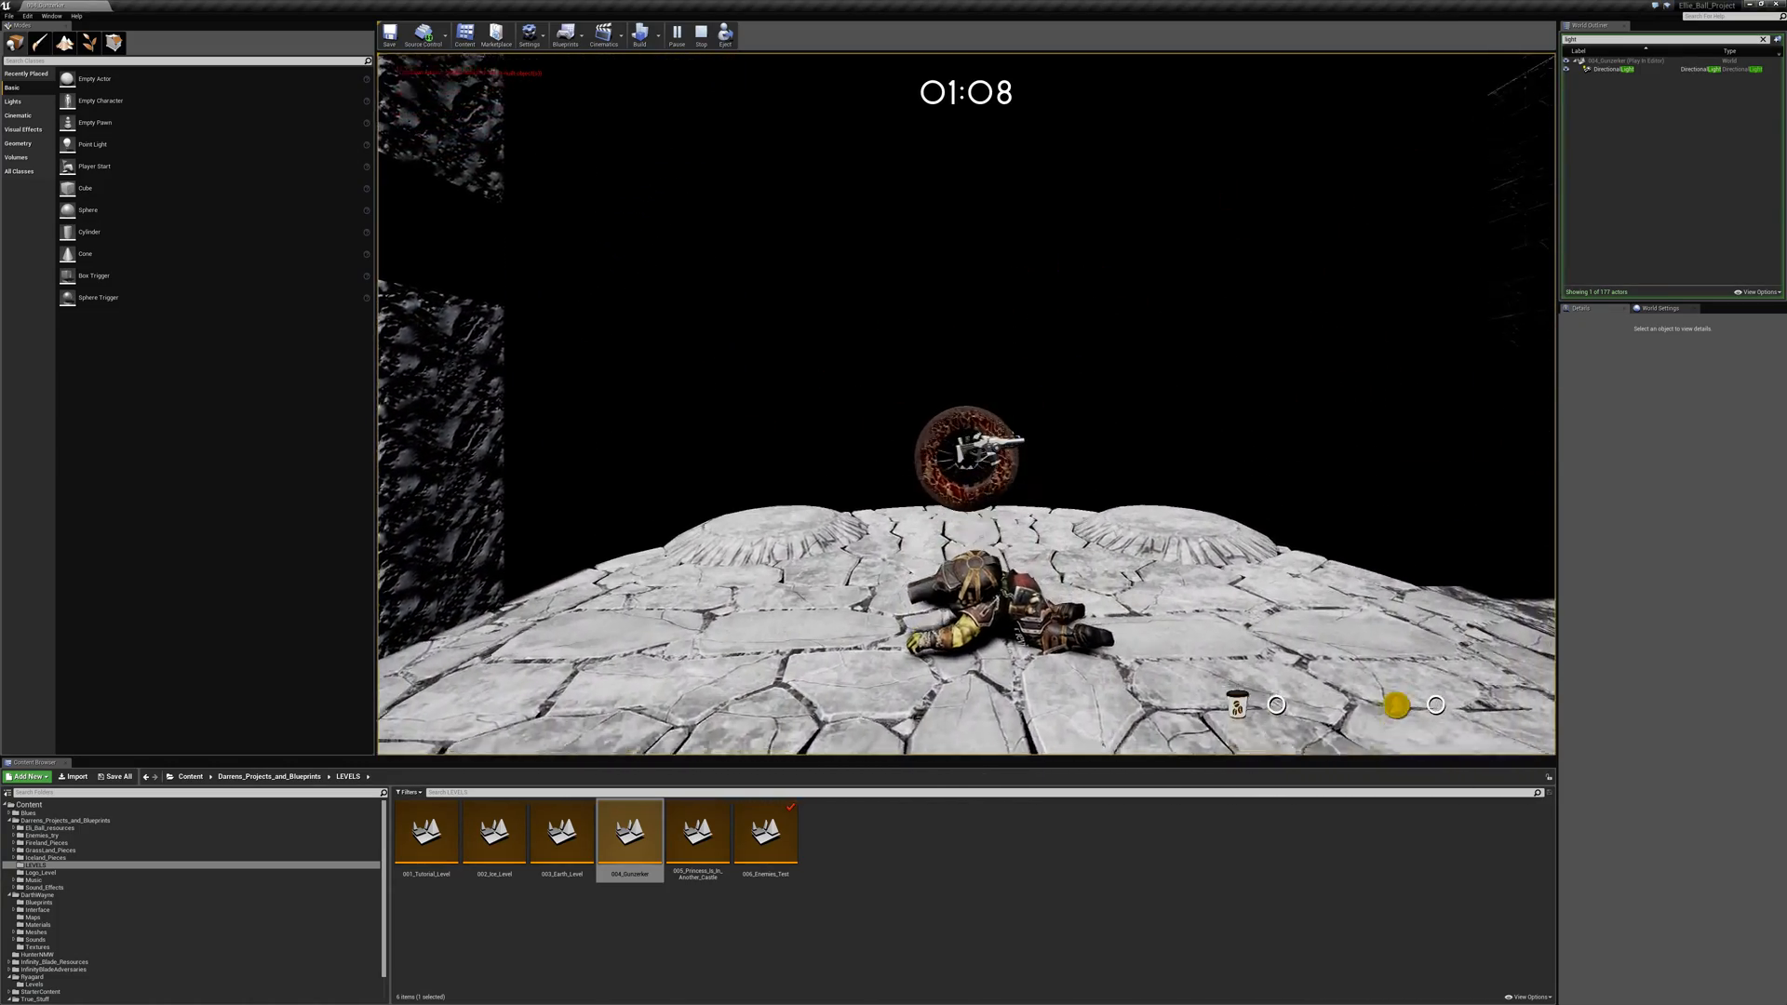
# - Roll past the fallen enemy and blast blocks out of the rock wall beside the arena
pyautogui.press('a')
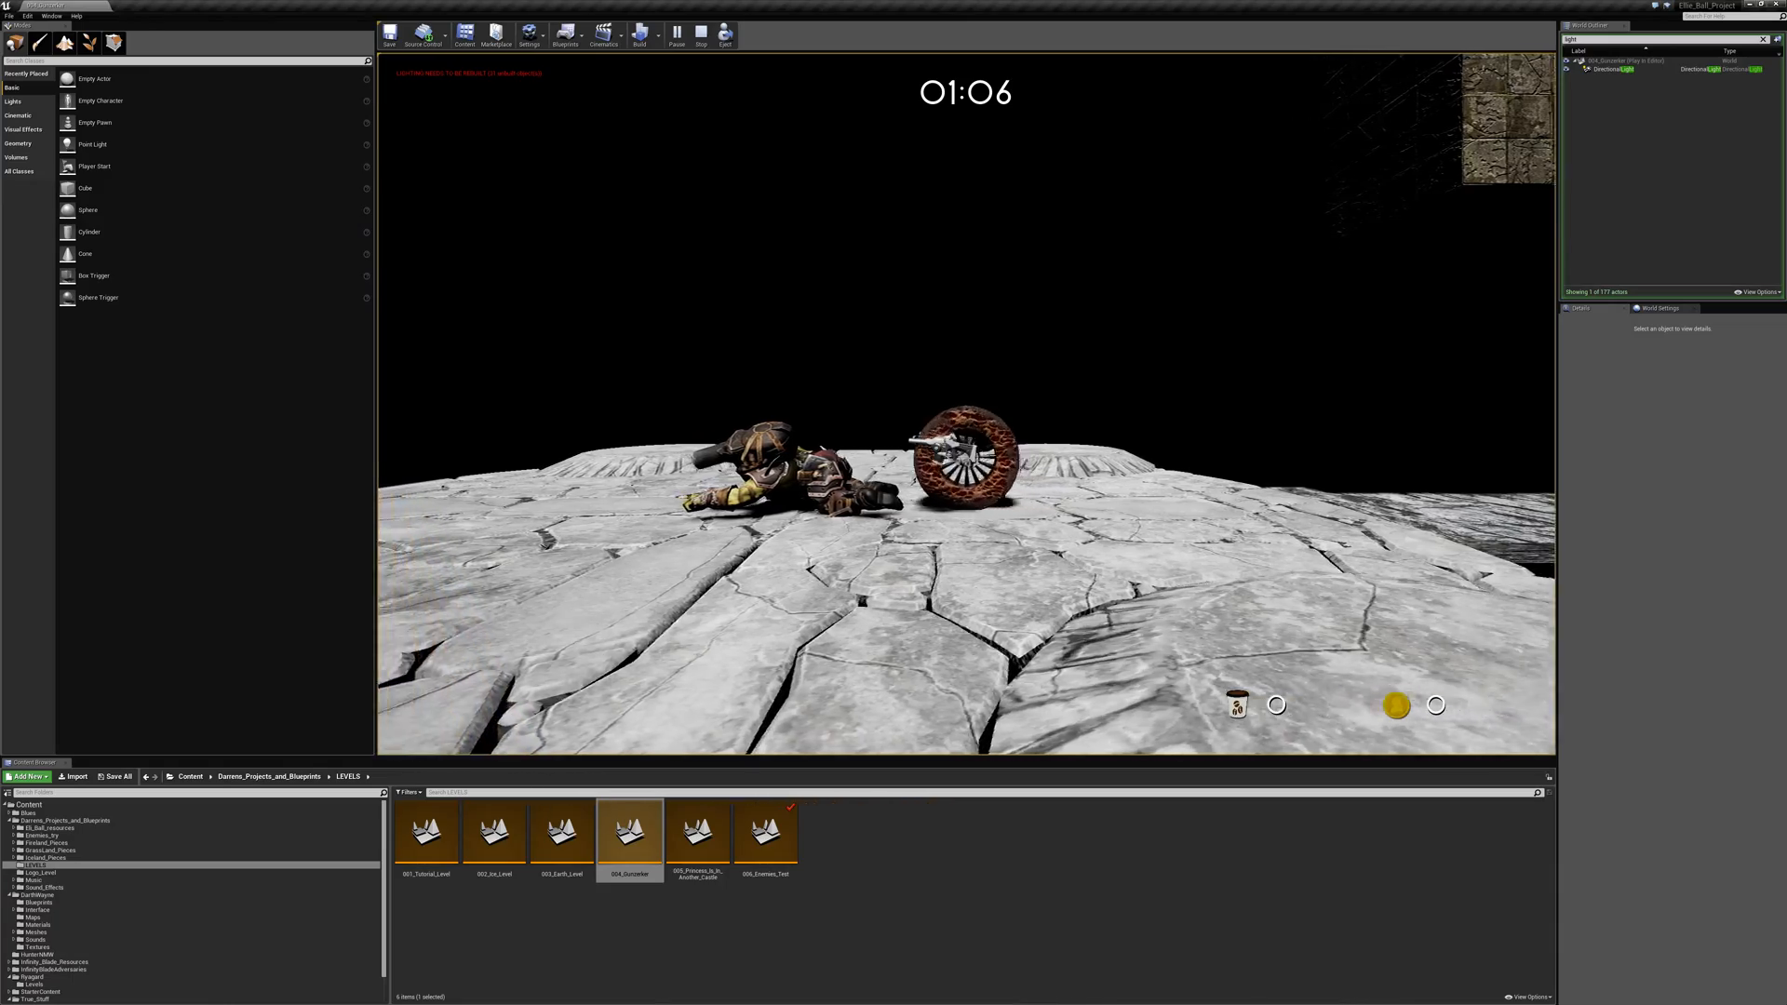
pyautogui.press('space')
pyautogui.press('d')
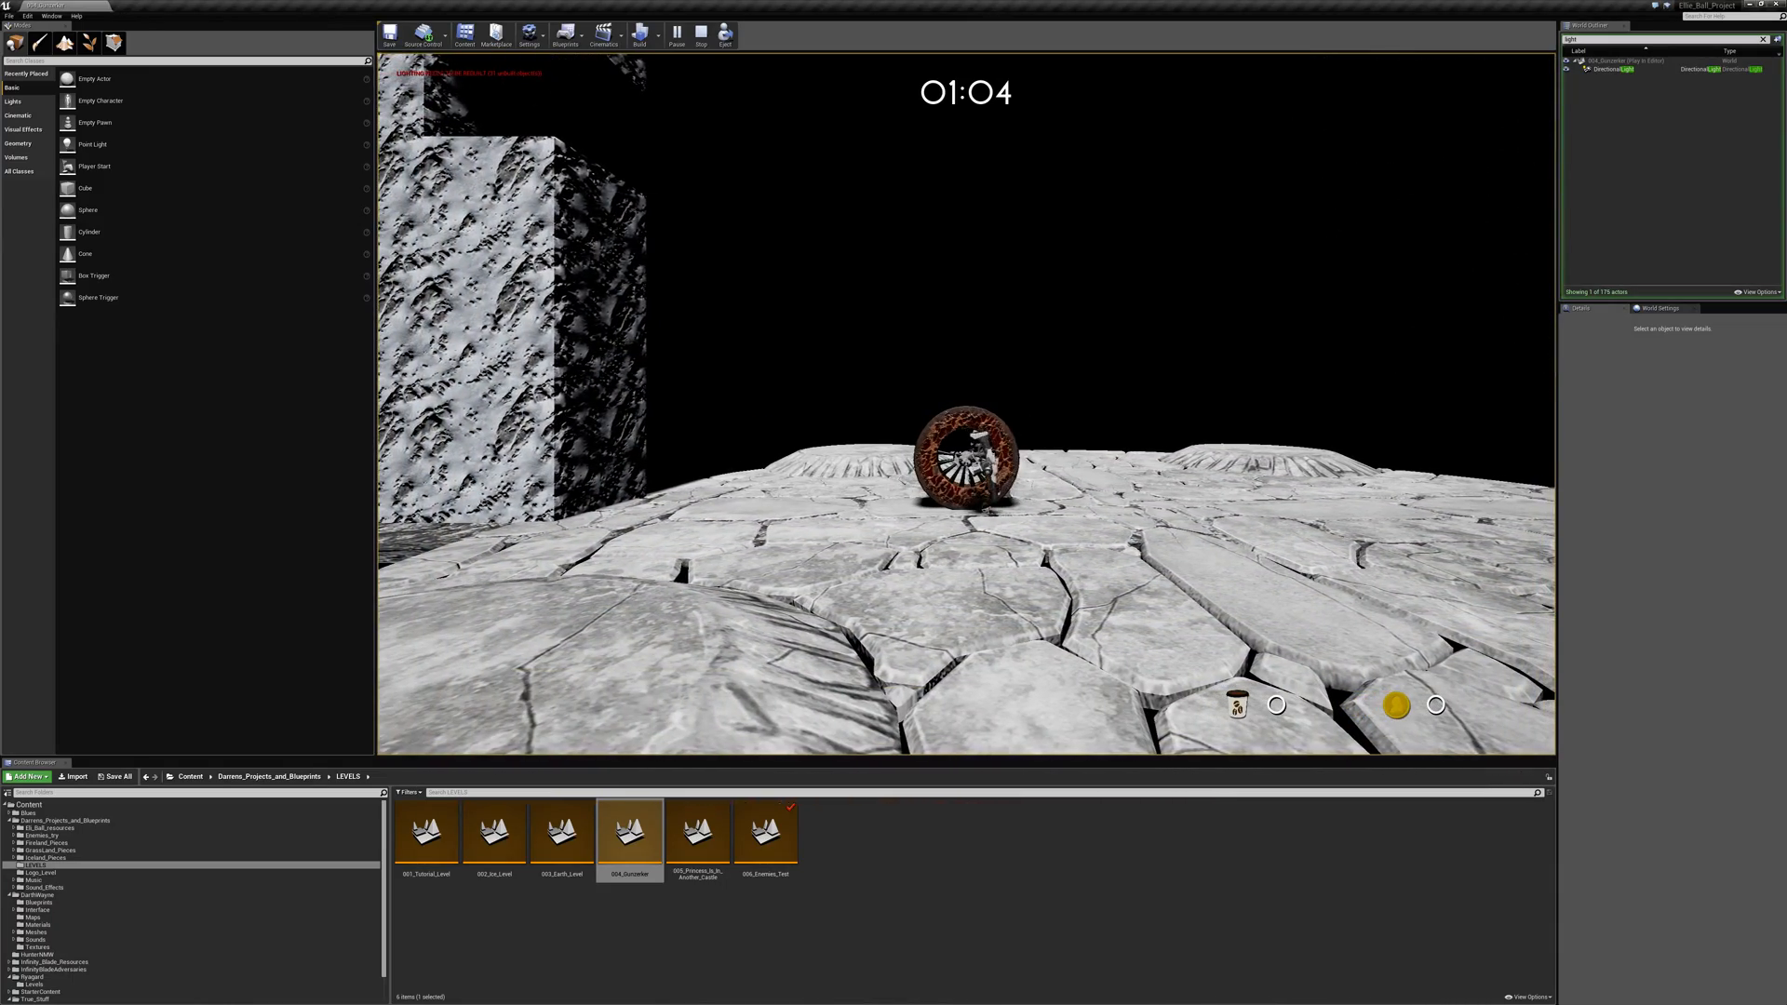
pyautogui.press('a')
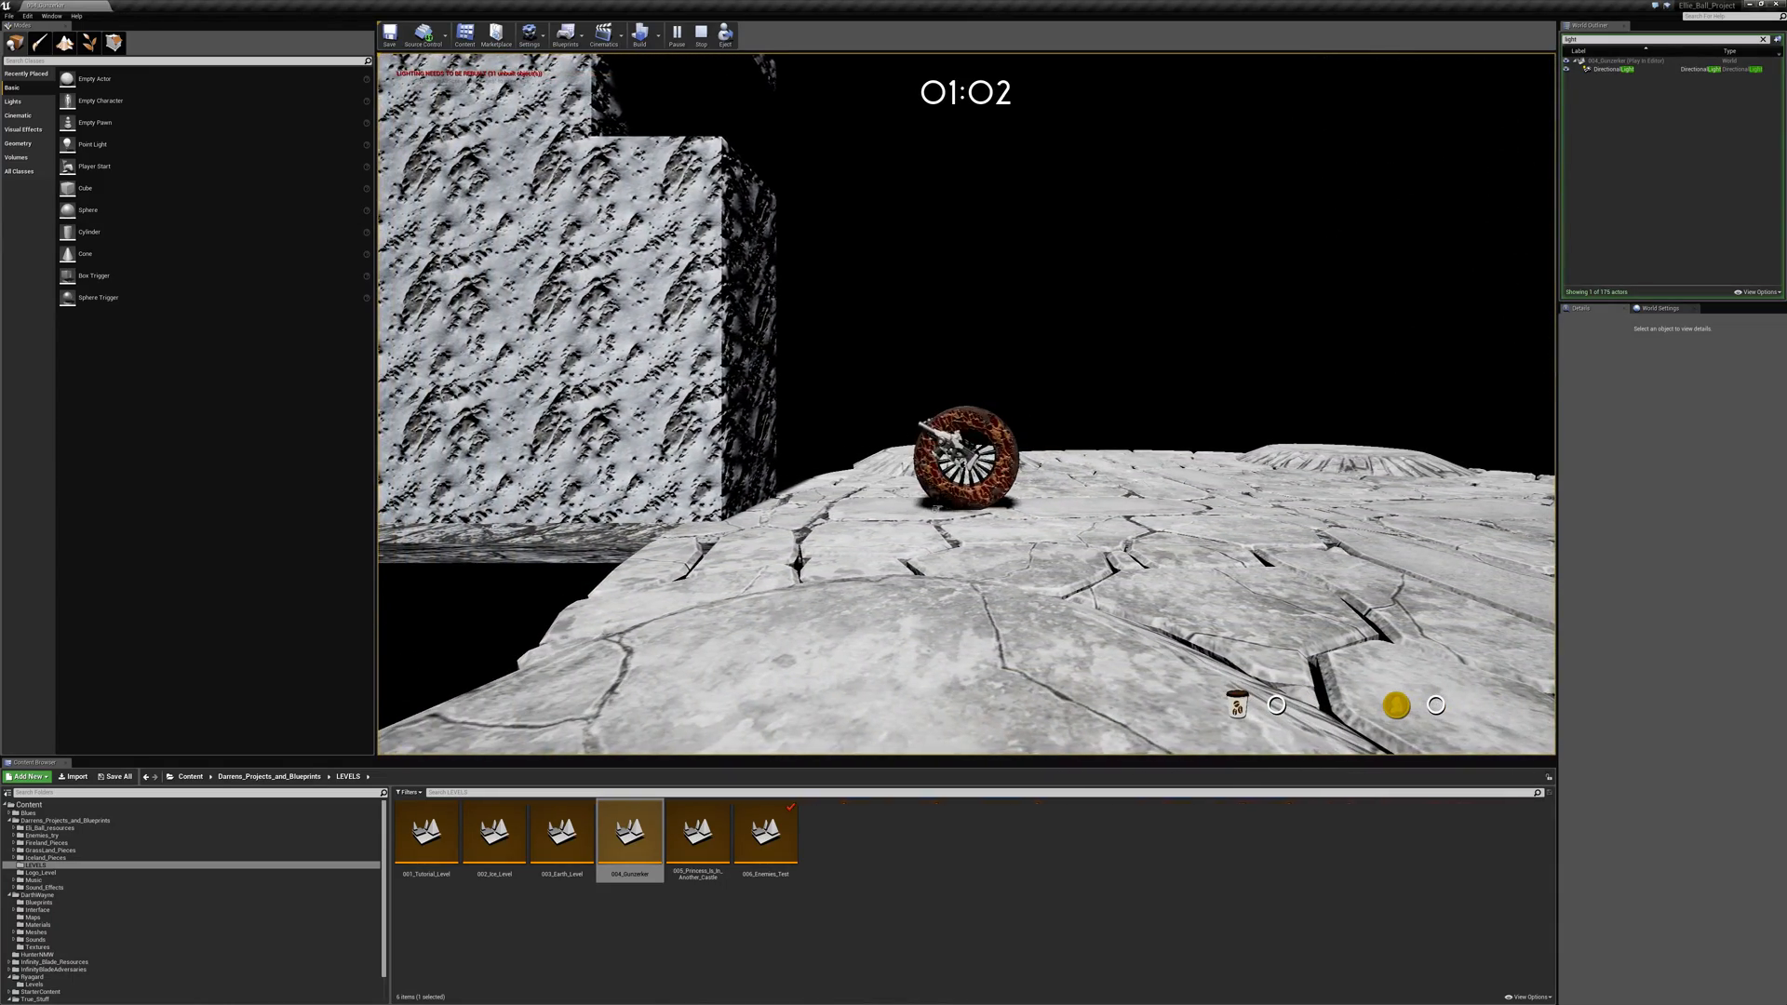
pyautogui.press('d')
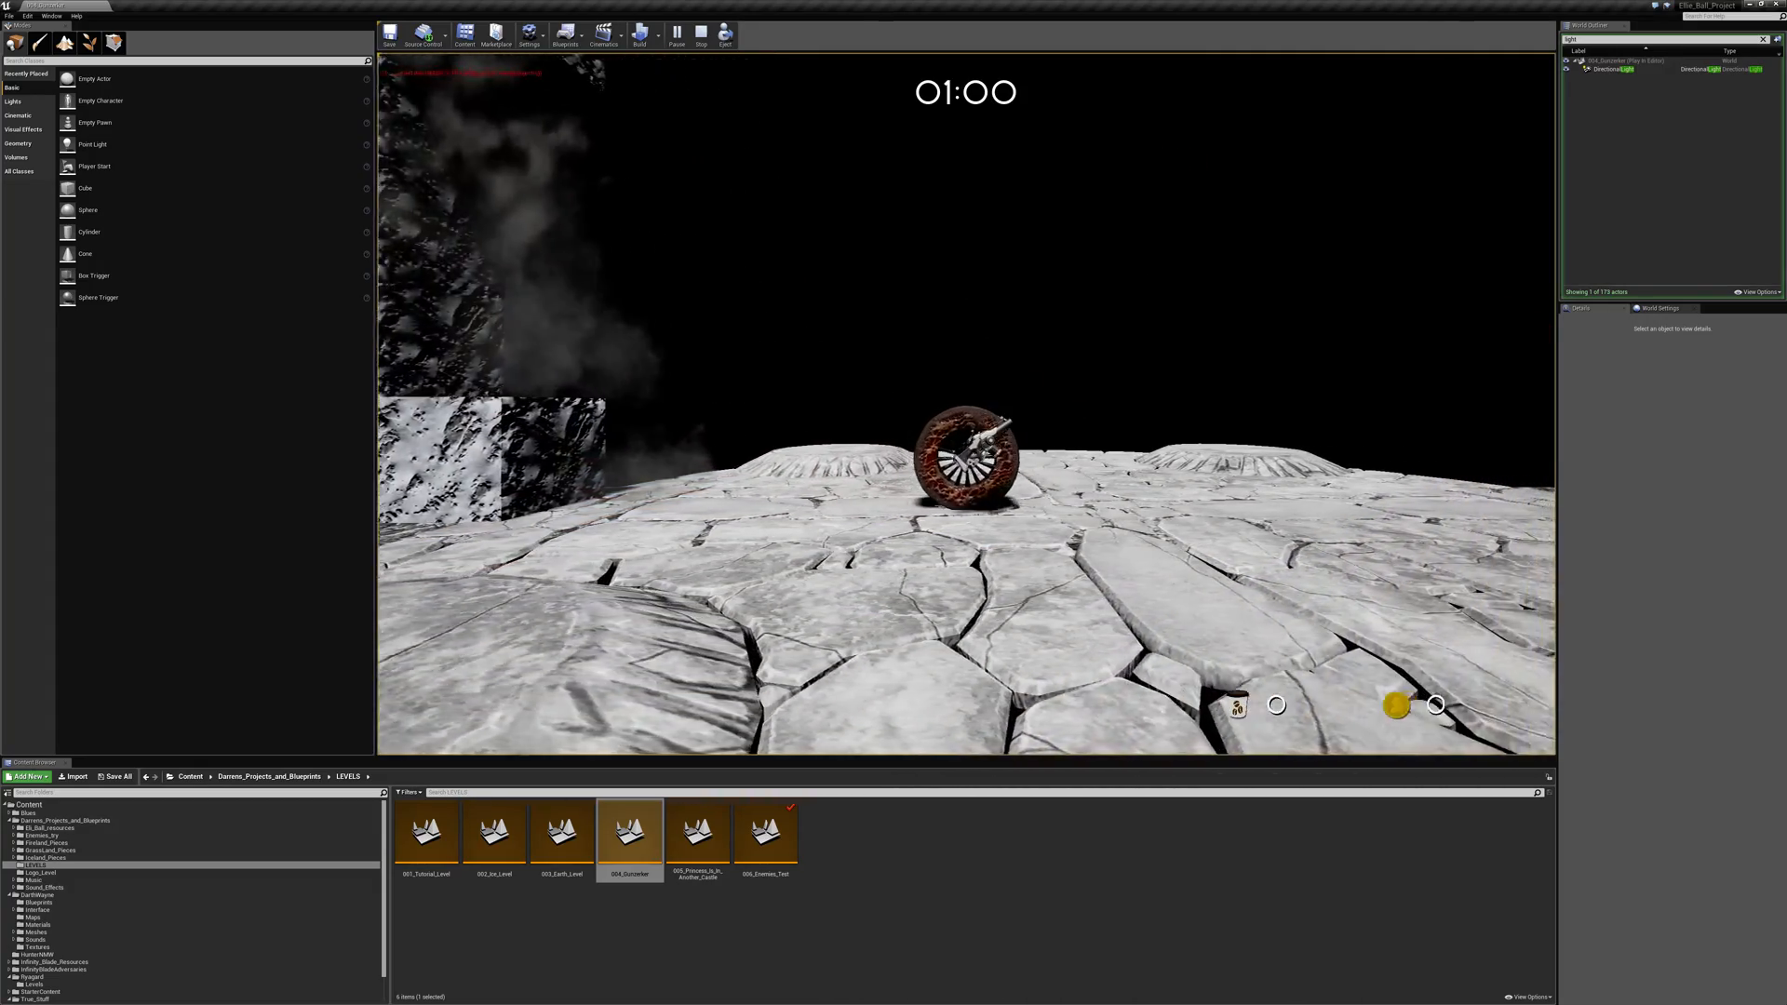
# - Roll across the arena onto the walkway beneath the brick blocks, jump there, and return to the arena's edge
pyautogui.press('space')
pyautogui.press('d')
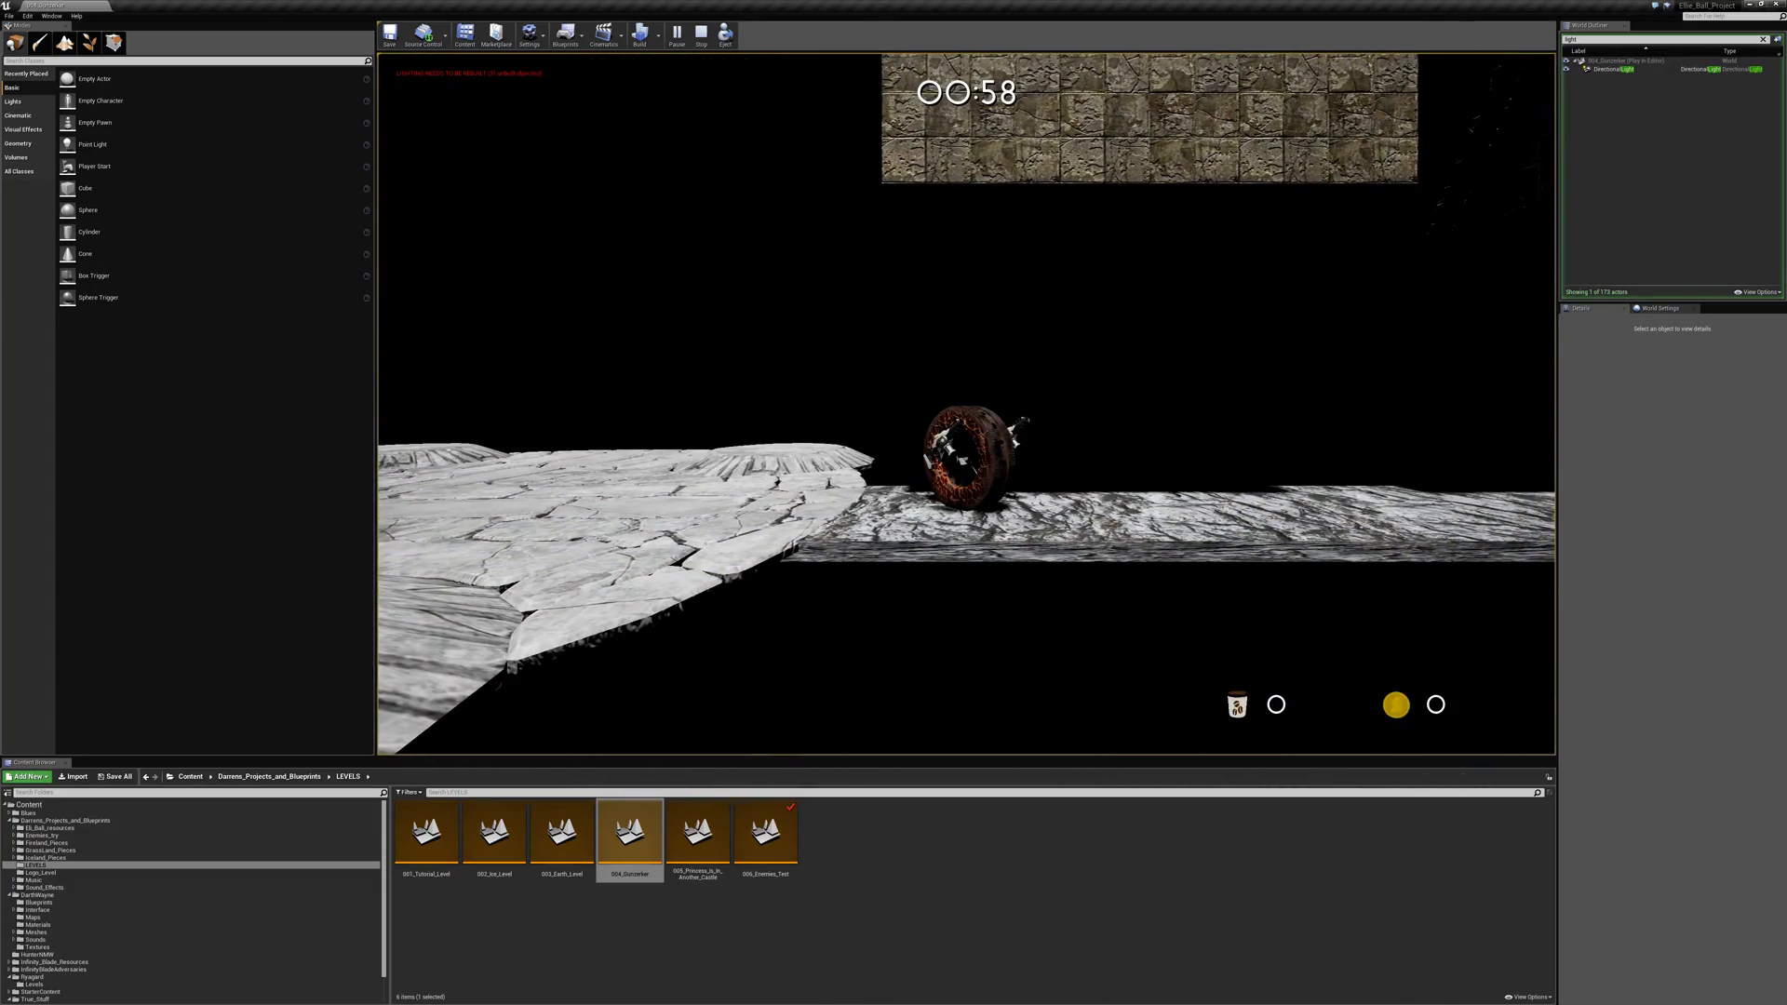
pyautogui.press('d')
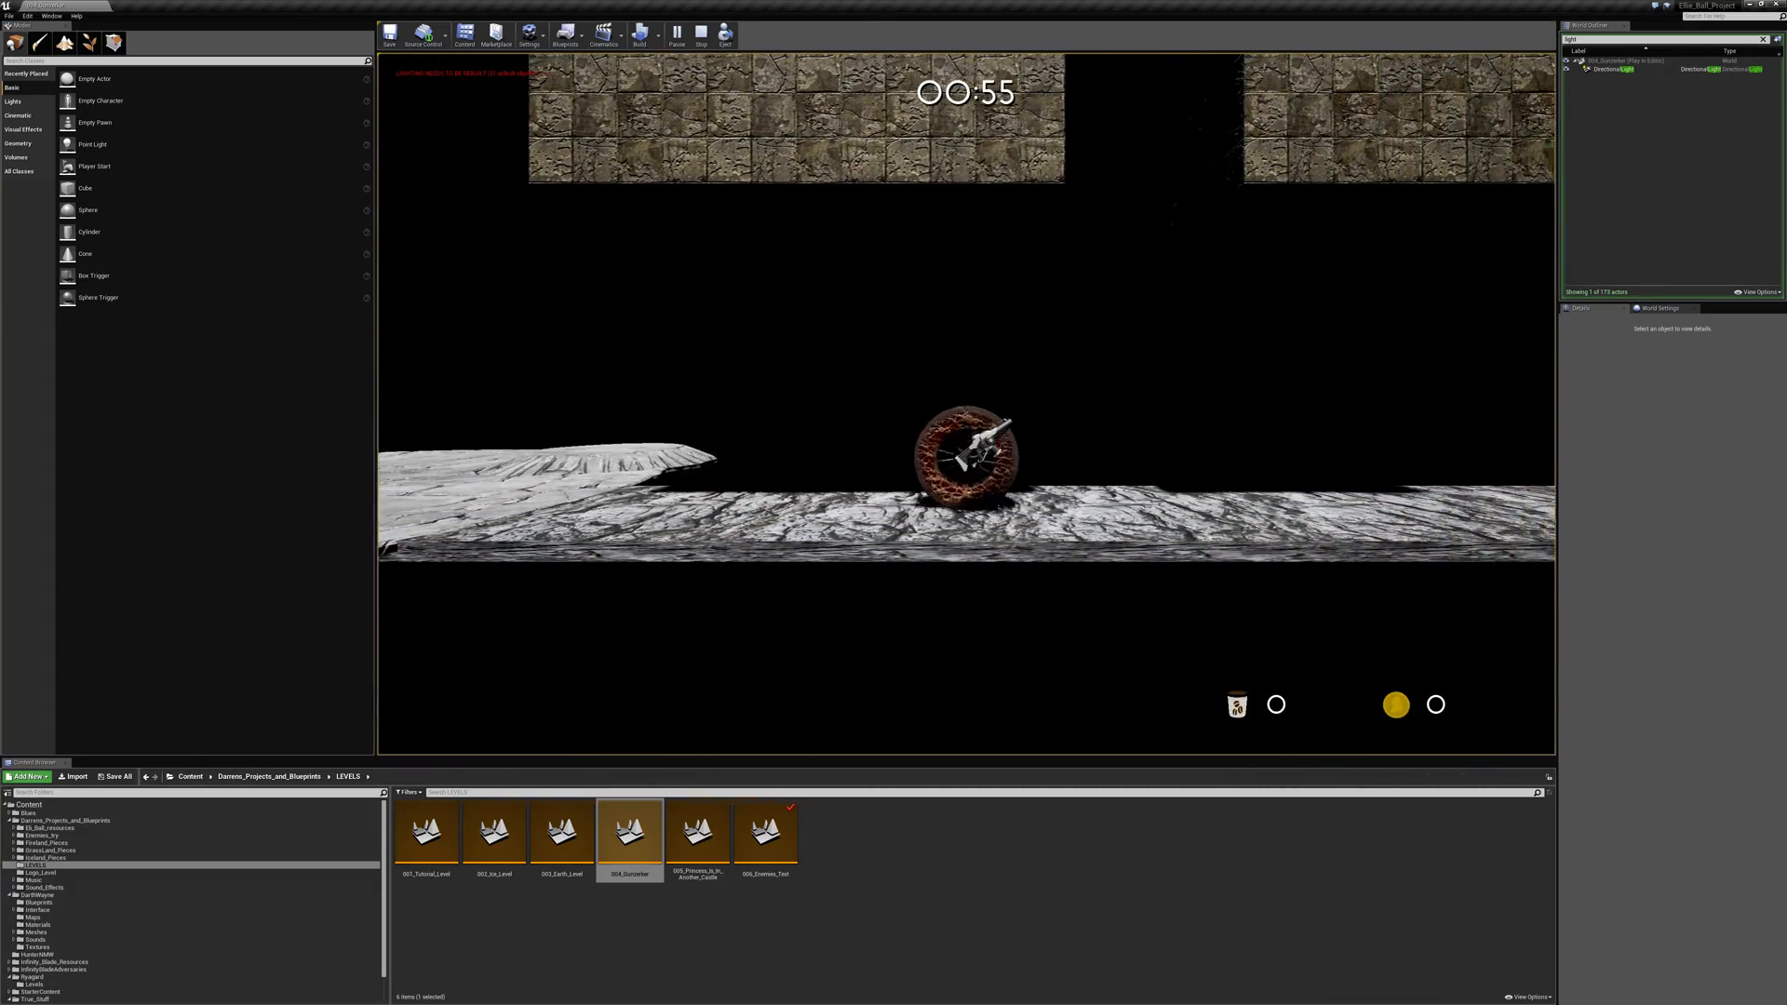
pyautogui.press('a')
pyautogui.press('space')
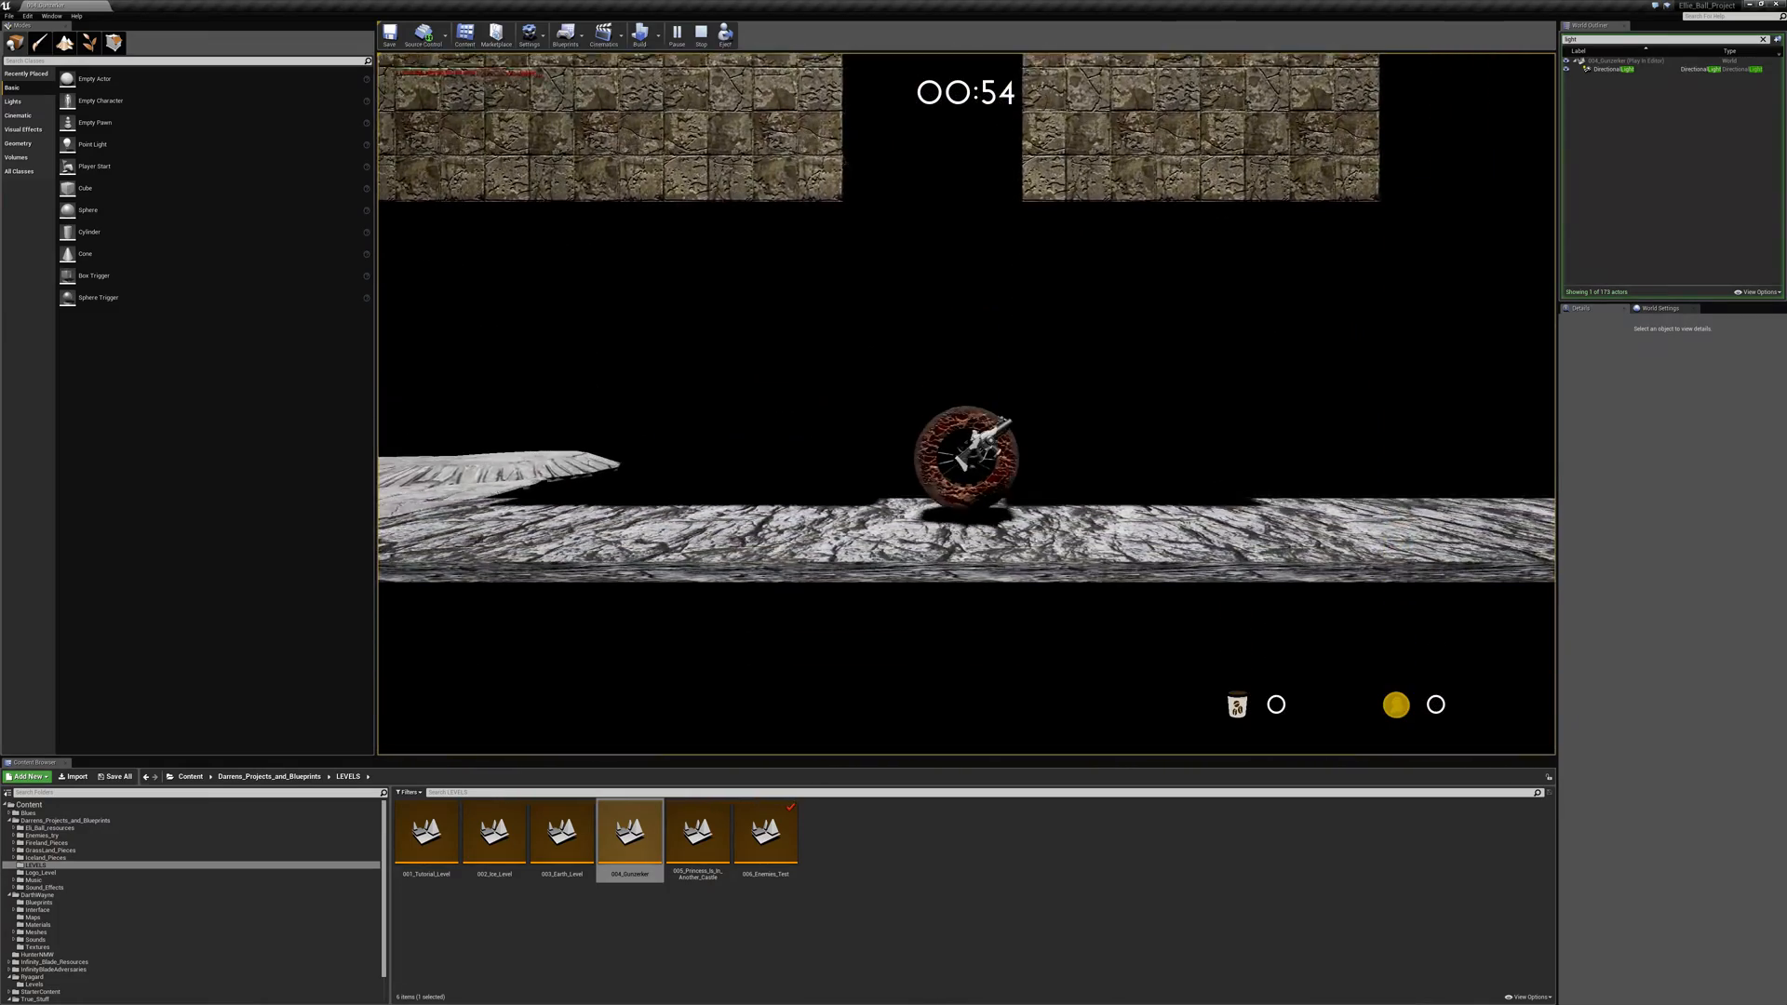
pyautogui.press('a')
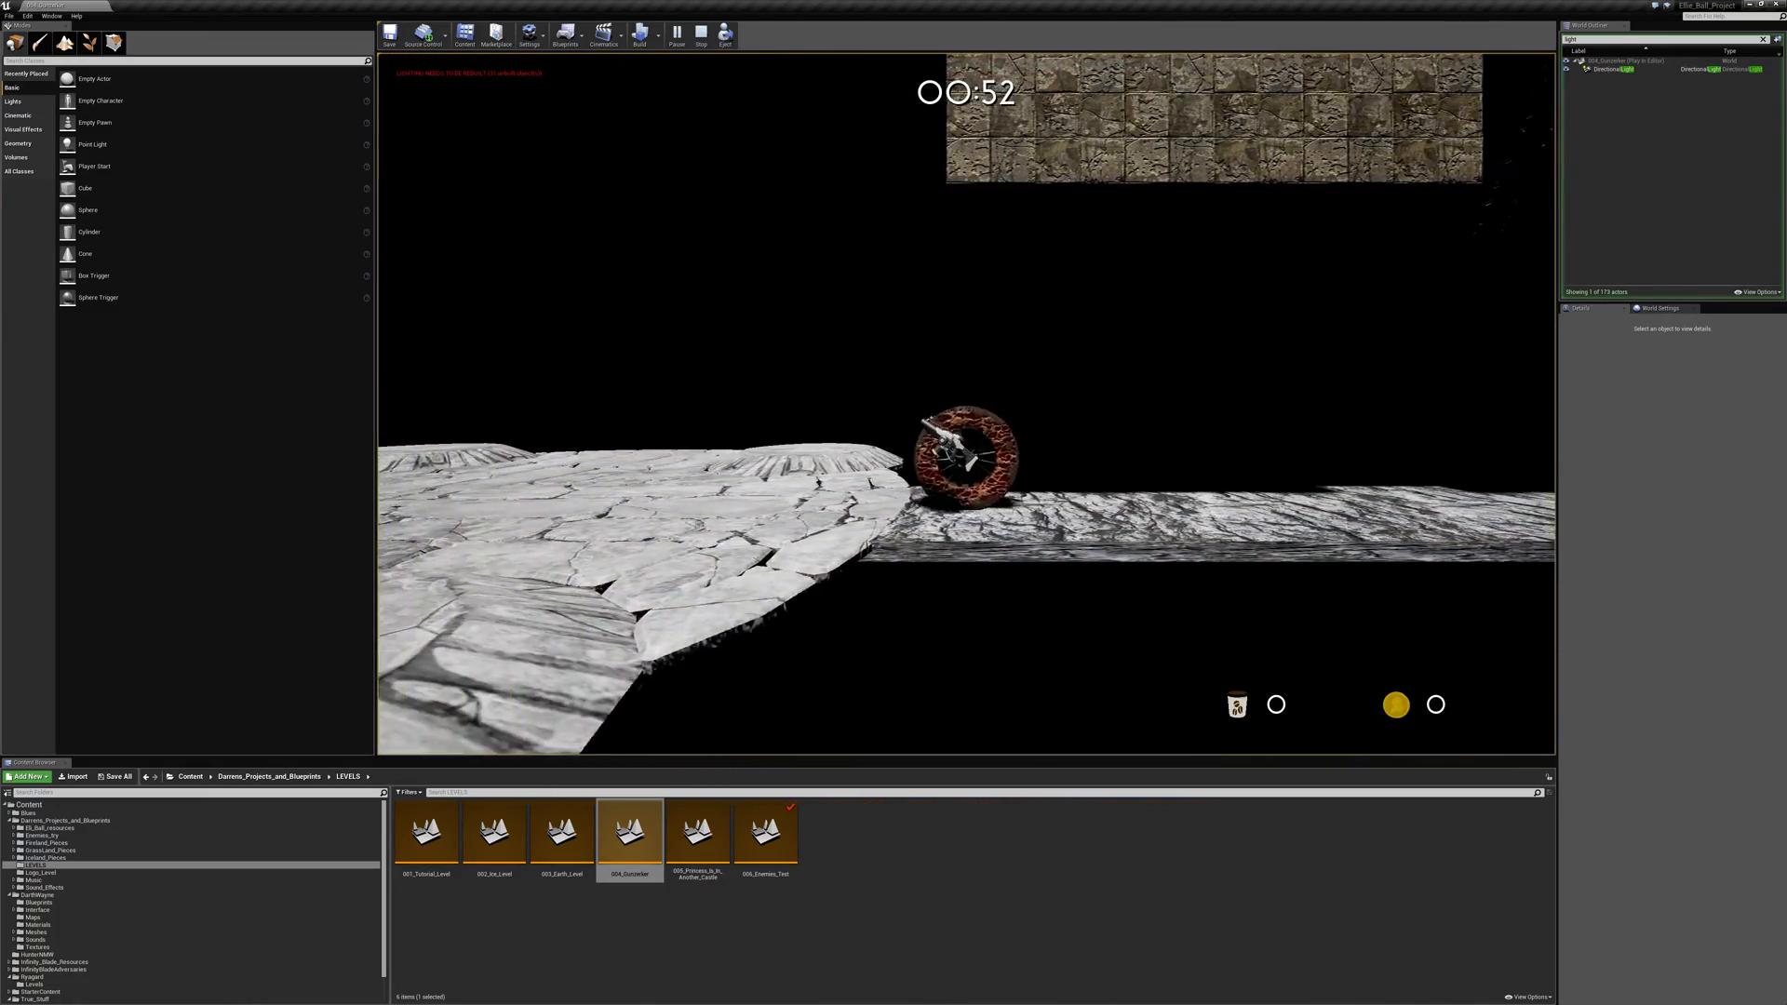
# - Jump back and forth across the arena and land in the recess blasted into the rock wall
pyautogui.press('space')
pyautogui.press('space')
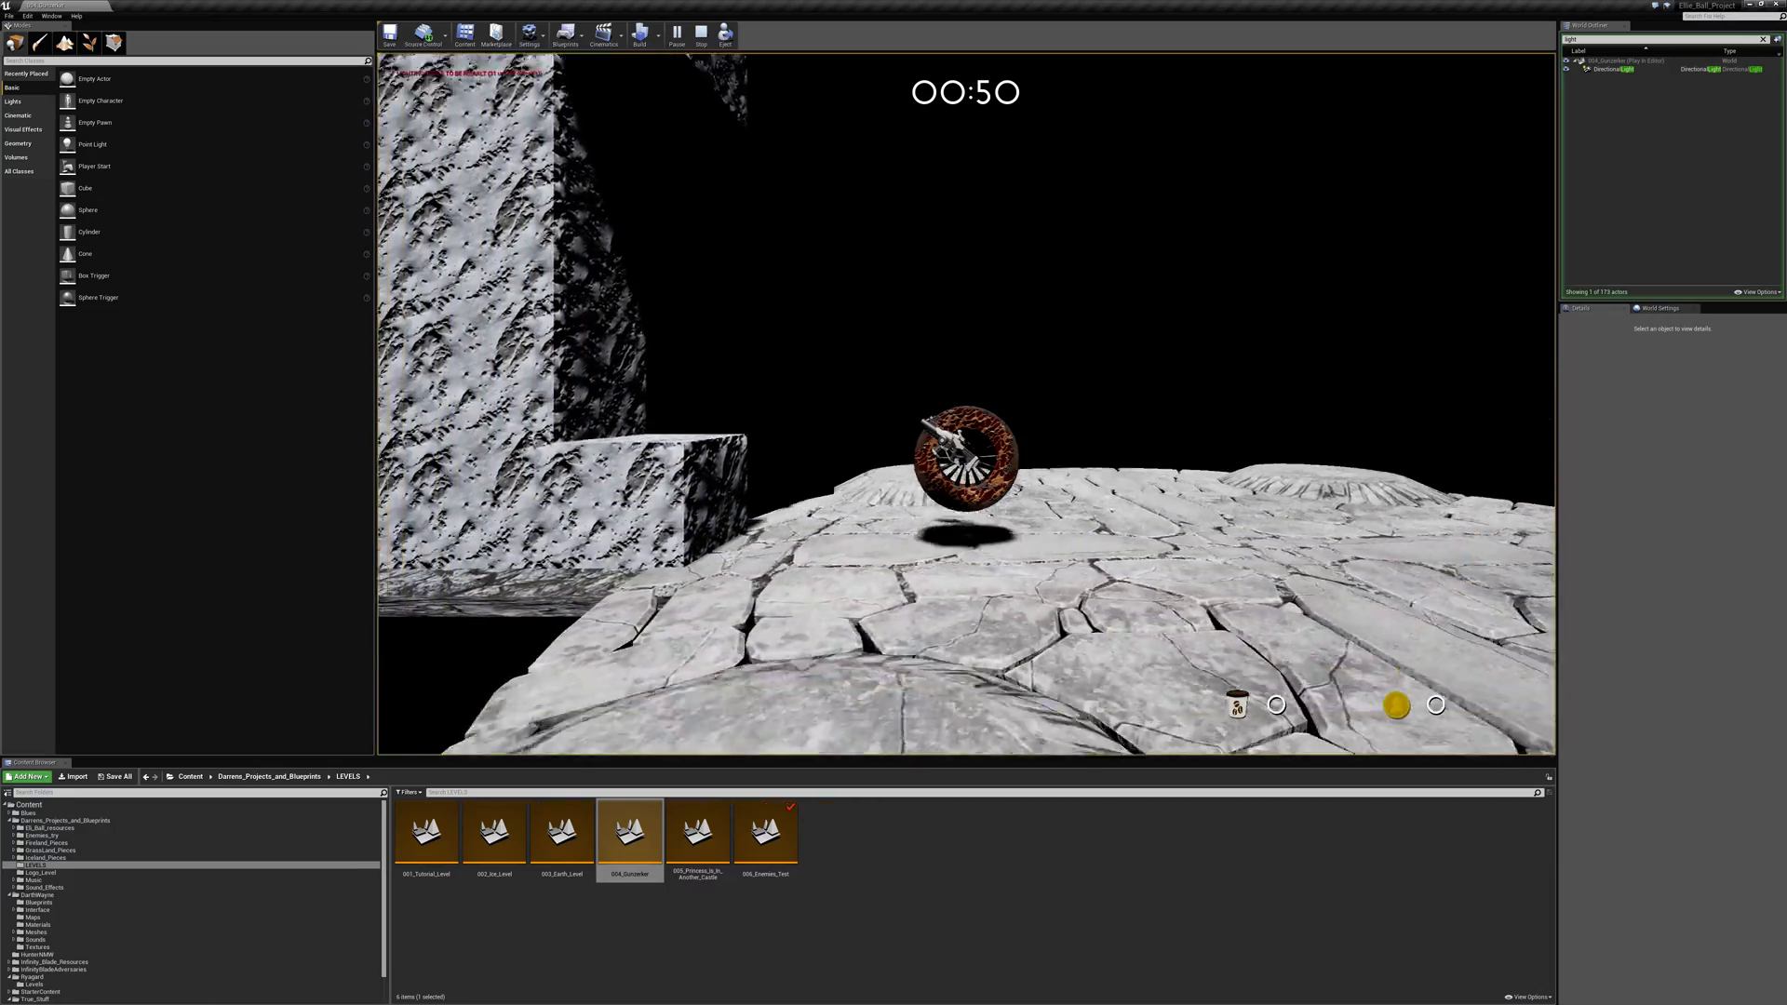
pyautogui.press('a')
pyautogui.press('space')
pyautogui.press('d')
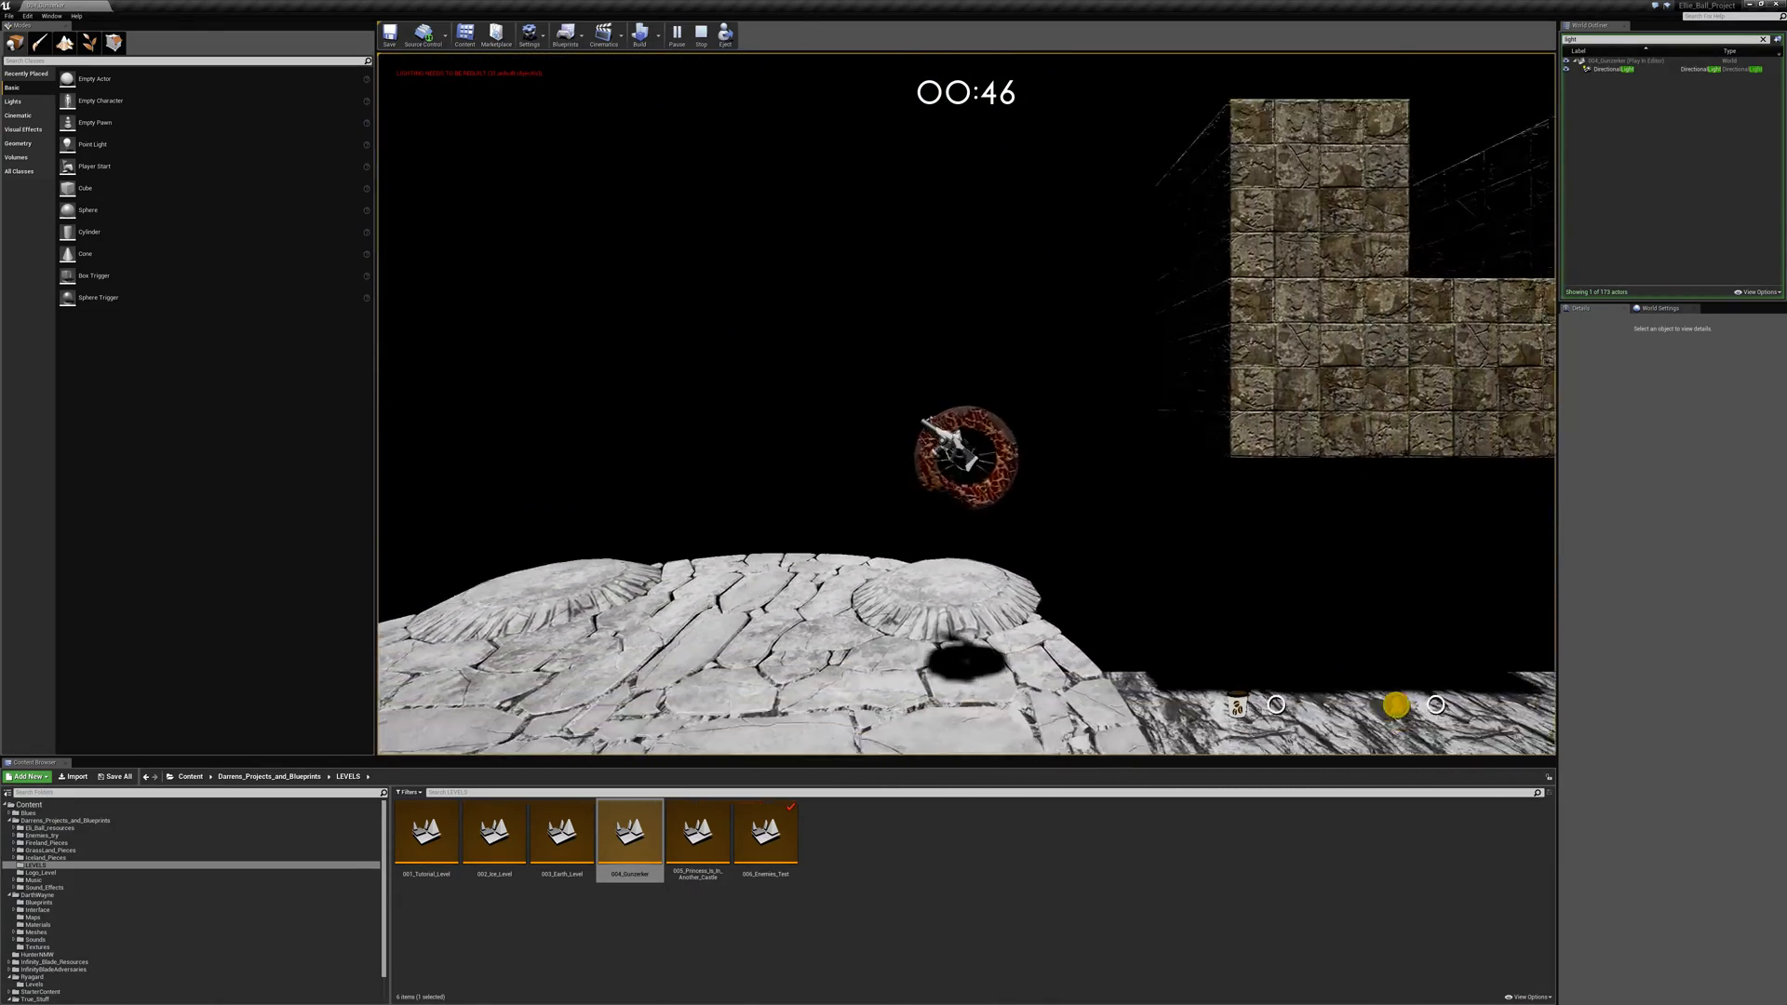
pyautogui.press('a')
pyautogui.press('space')
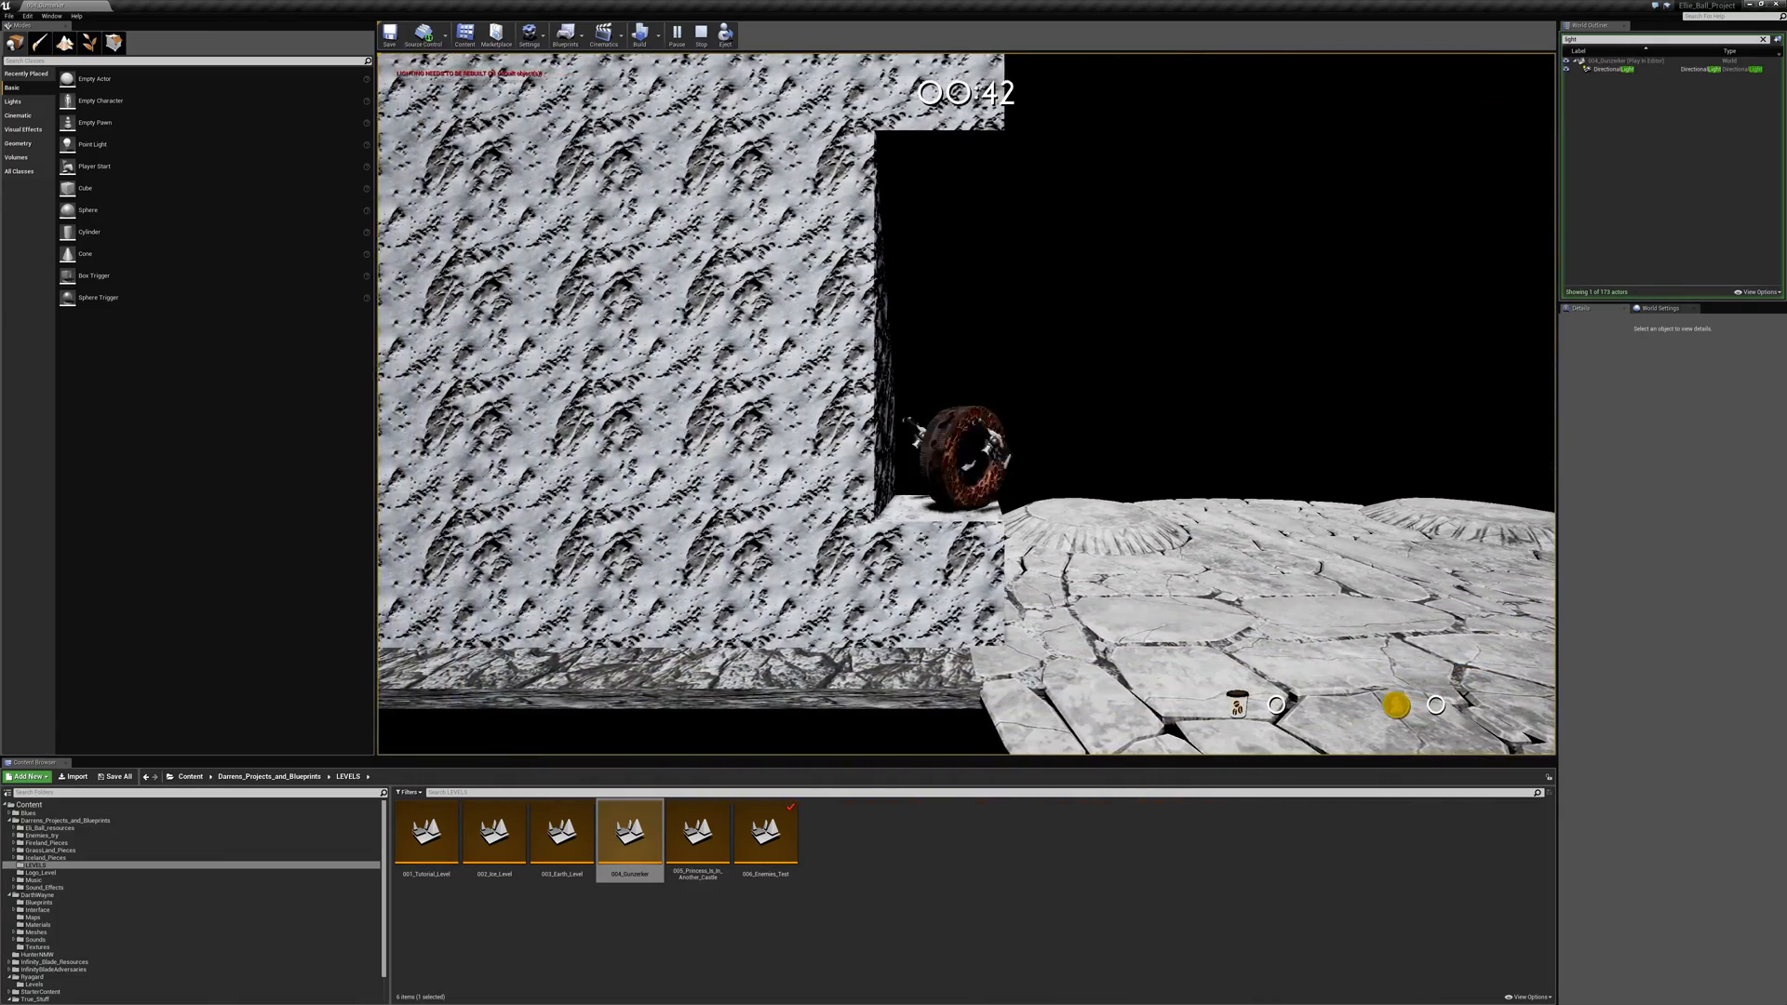
# - Test high jumps between the wall recess and the middle of the stone arena
pyautogui.press('space')
pyautogui.press('d')
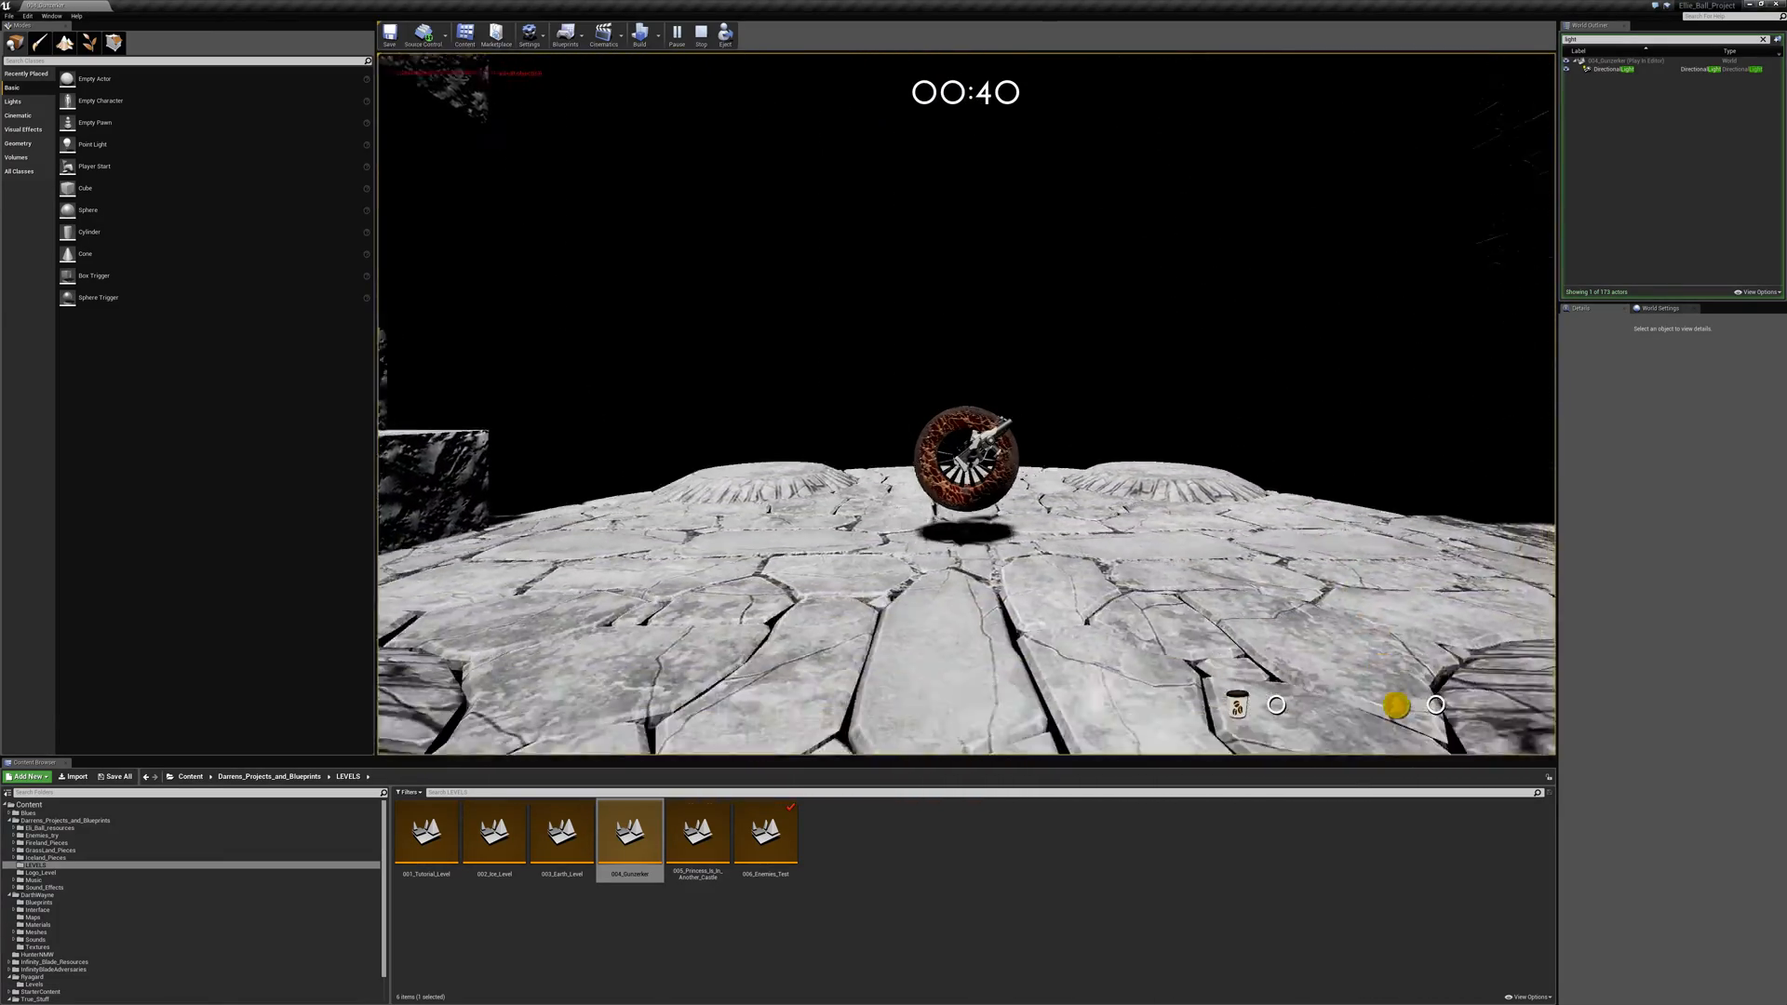
pyautogui.press('a')
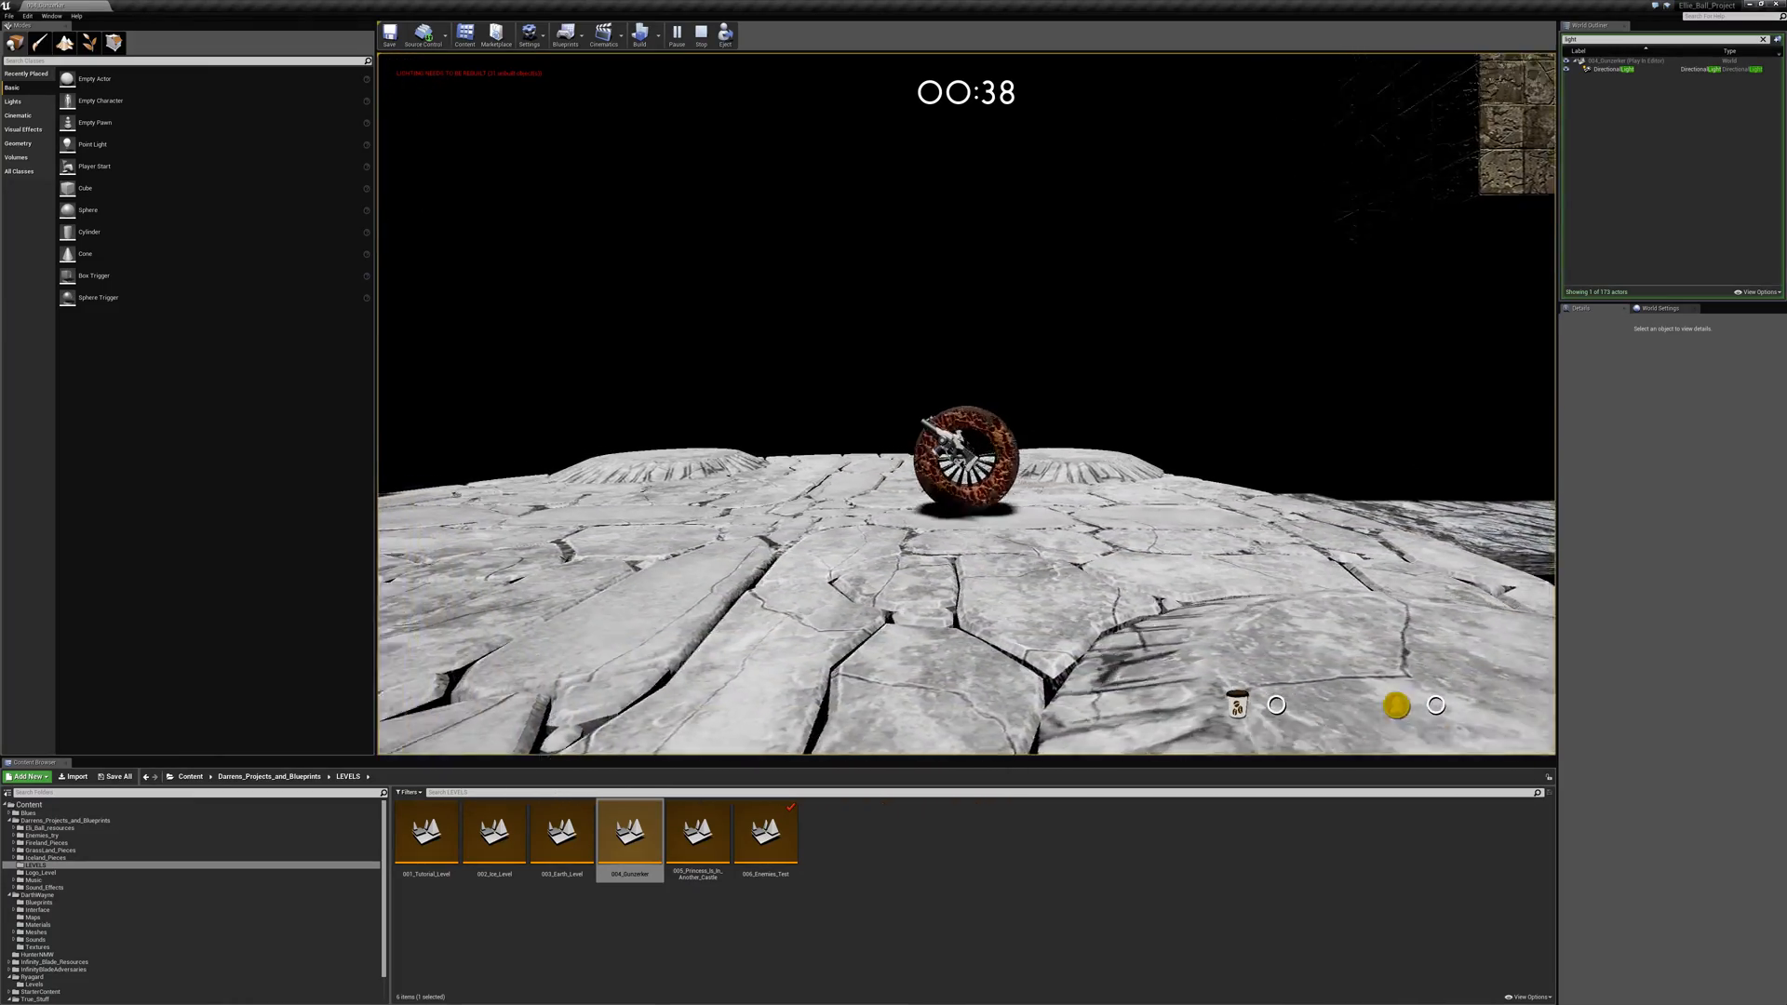
pyautogui.press('space')
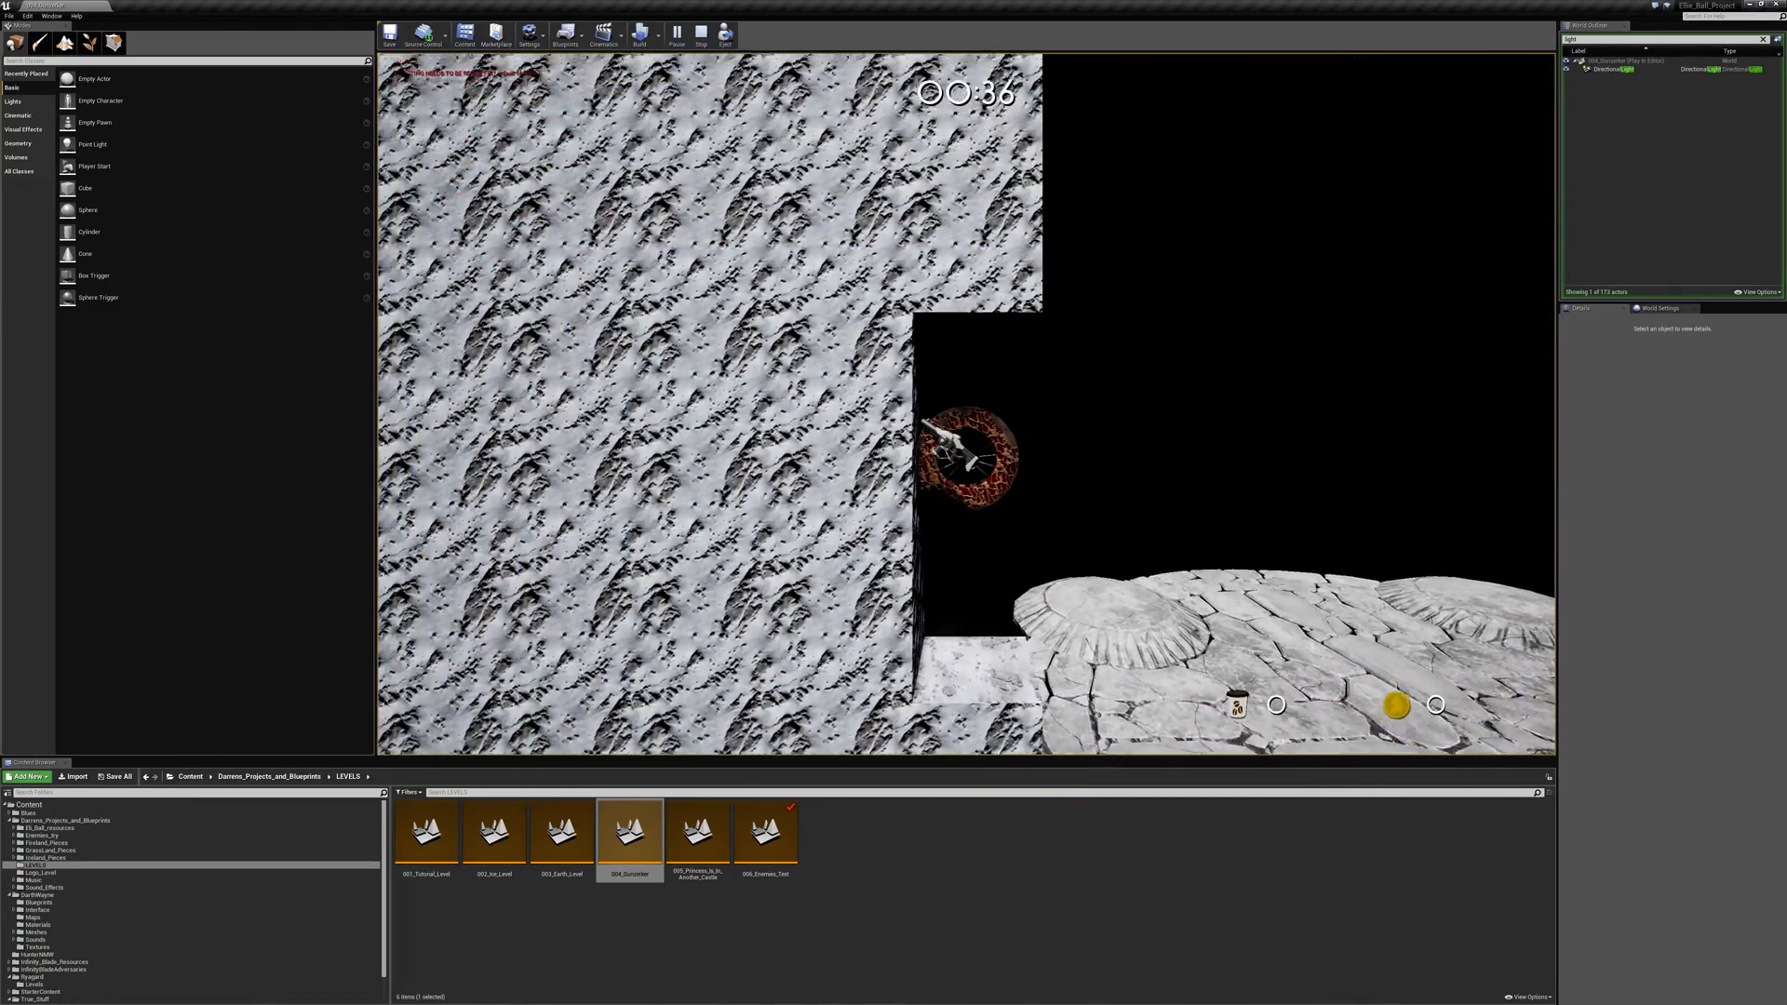
pyautogui.press('d')
pyautogui.press('space')
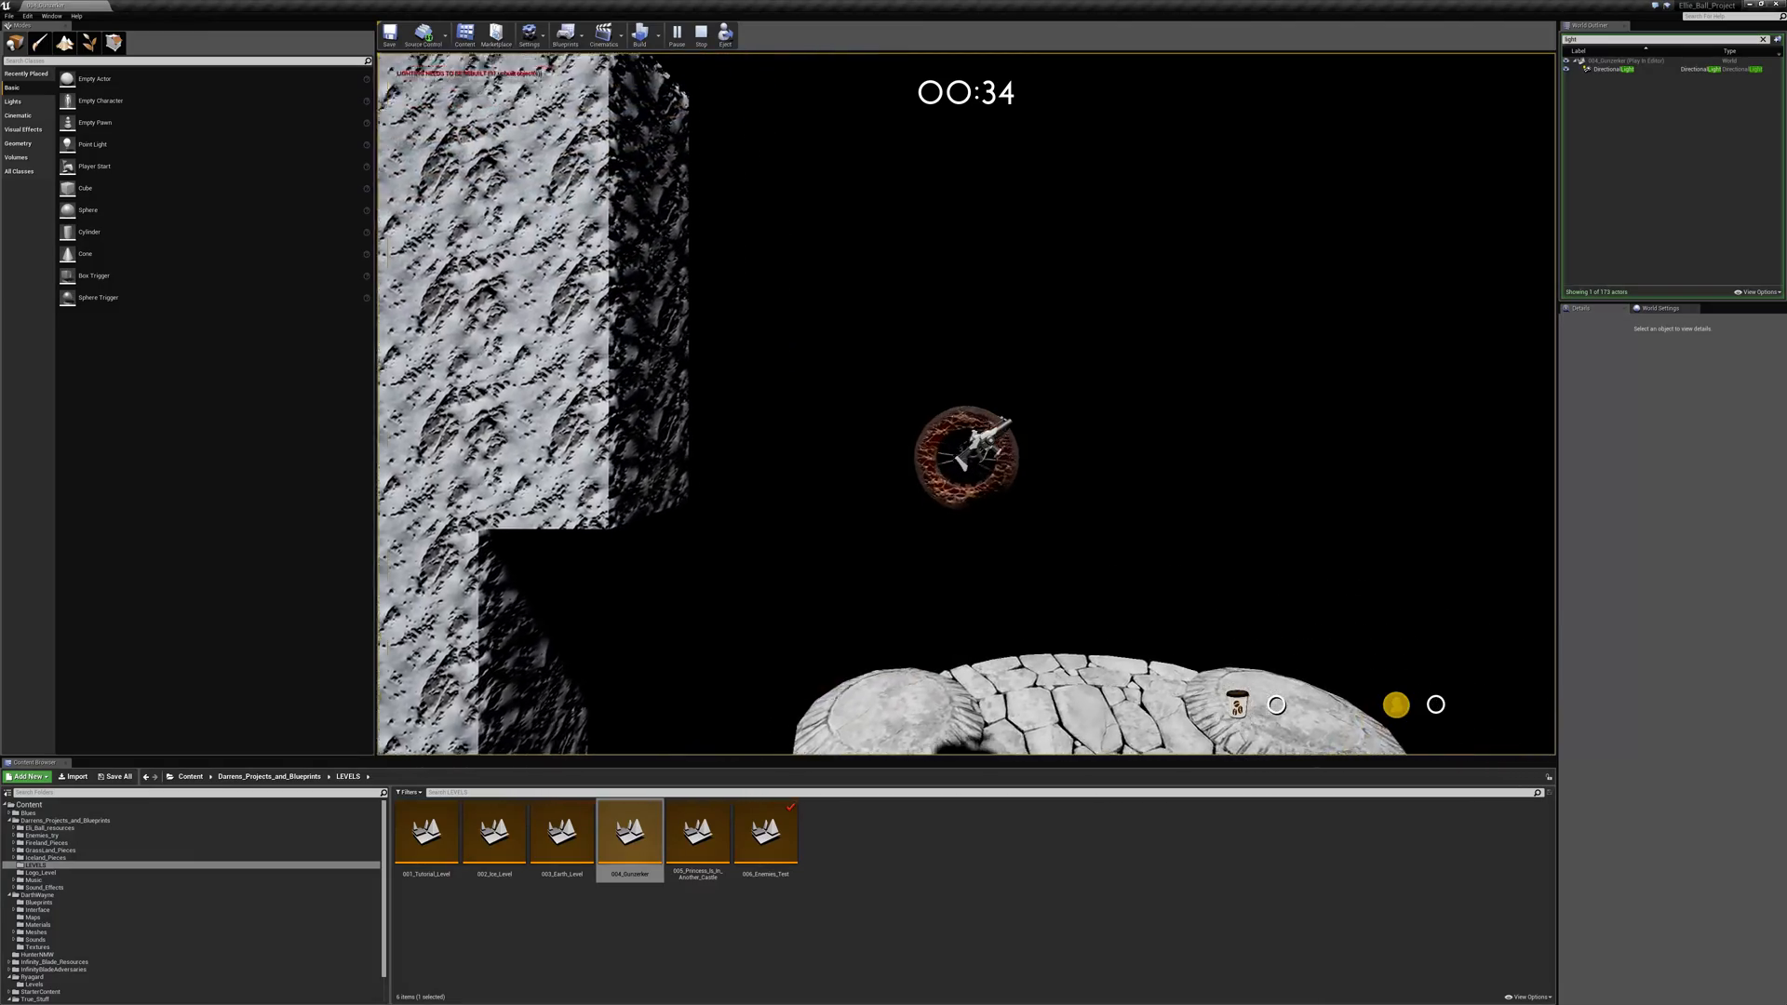
pyautogui.press('space')
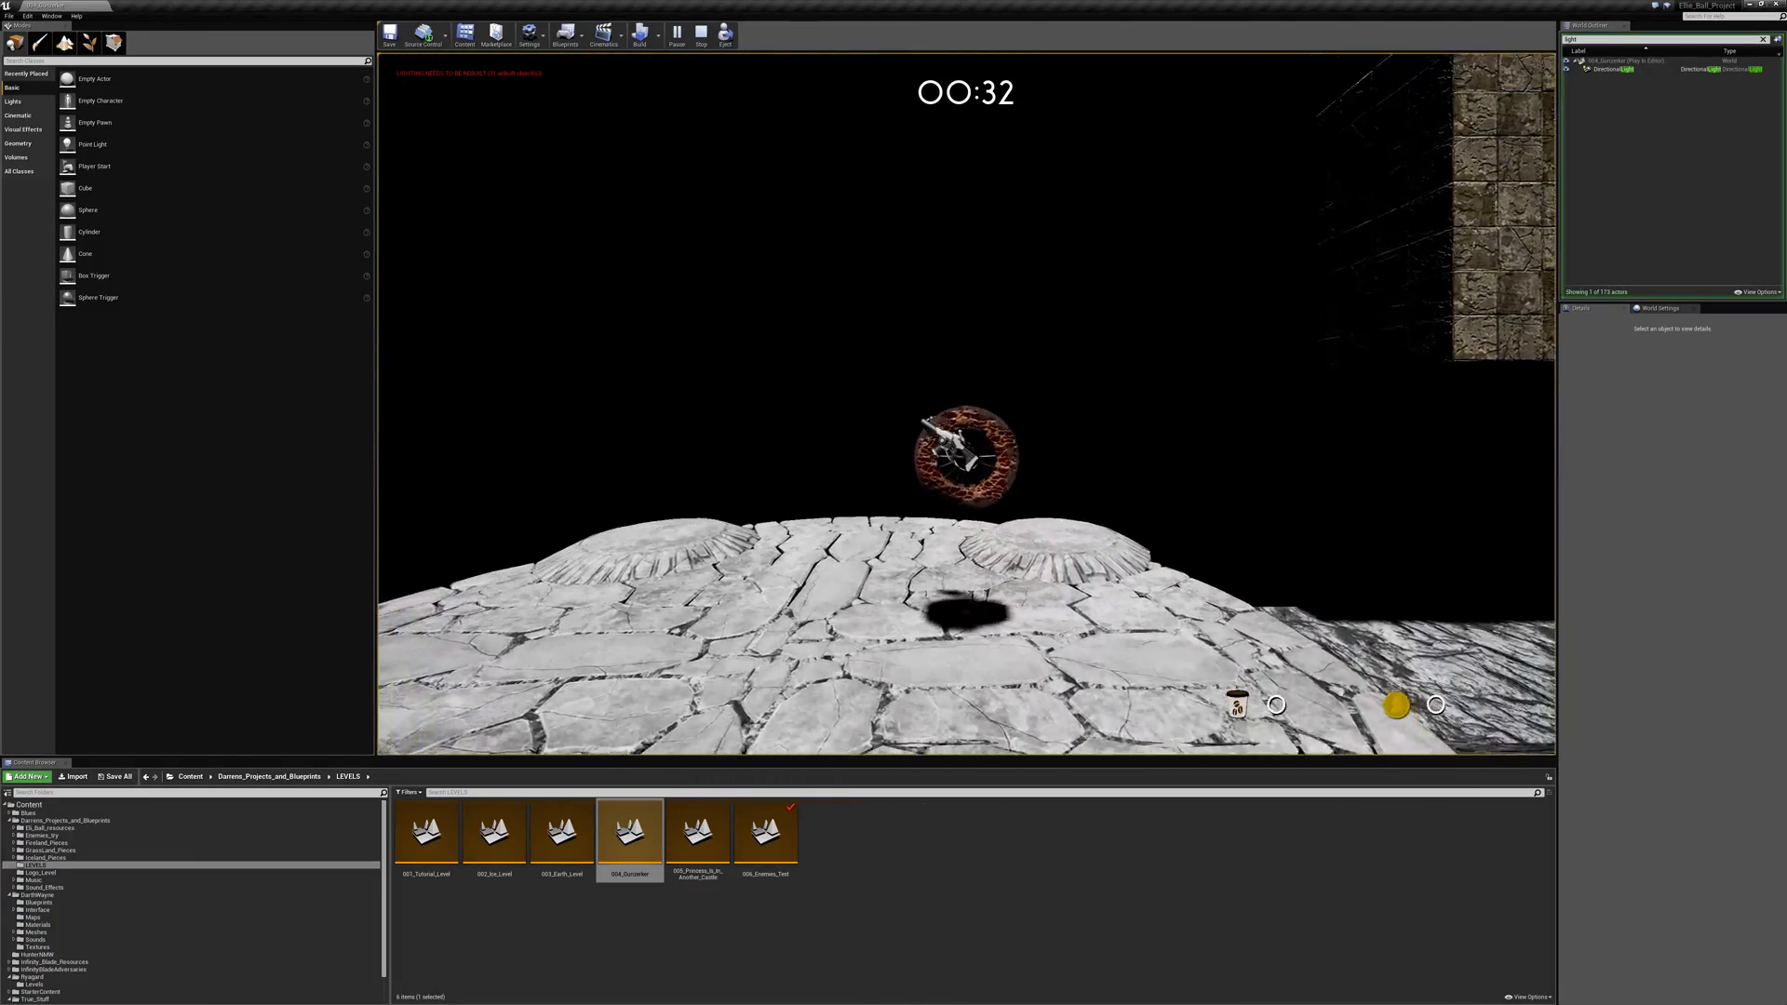
pyautogui.press('space')
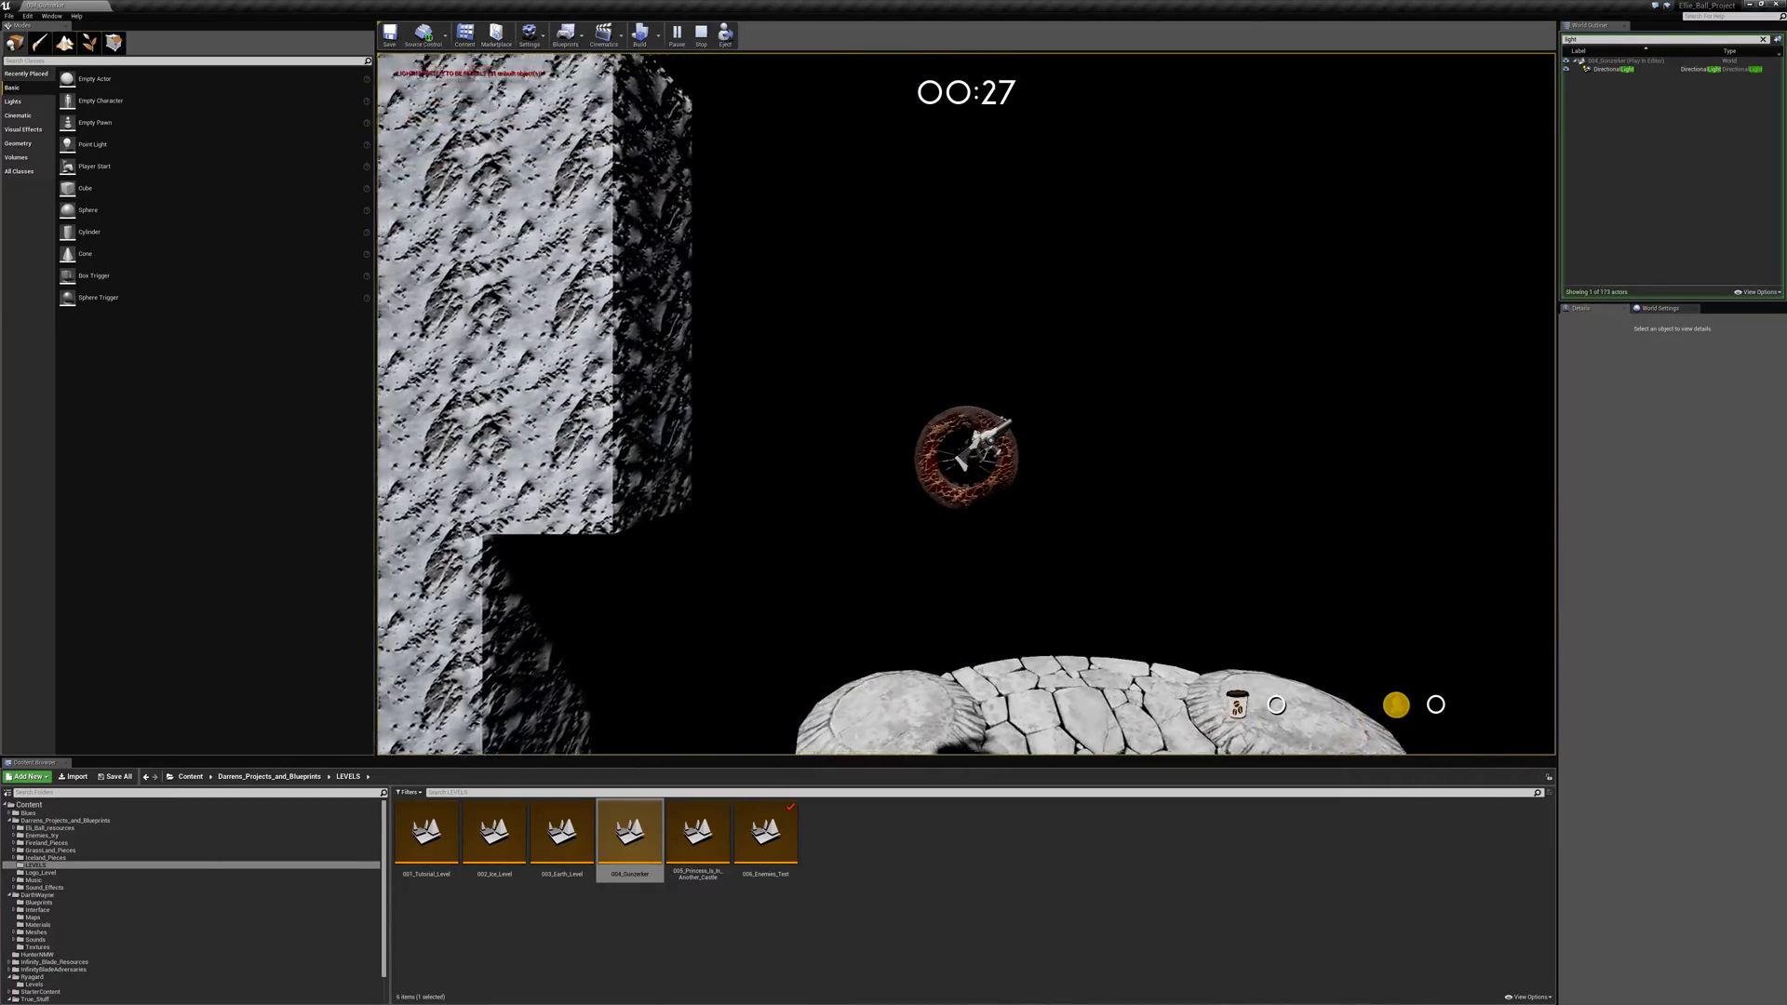
pyautogui.press('space')
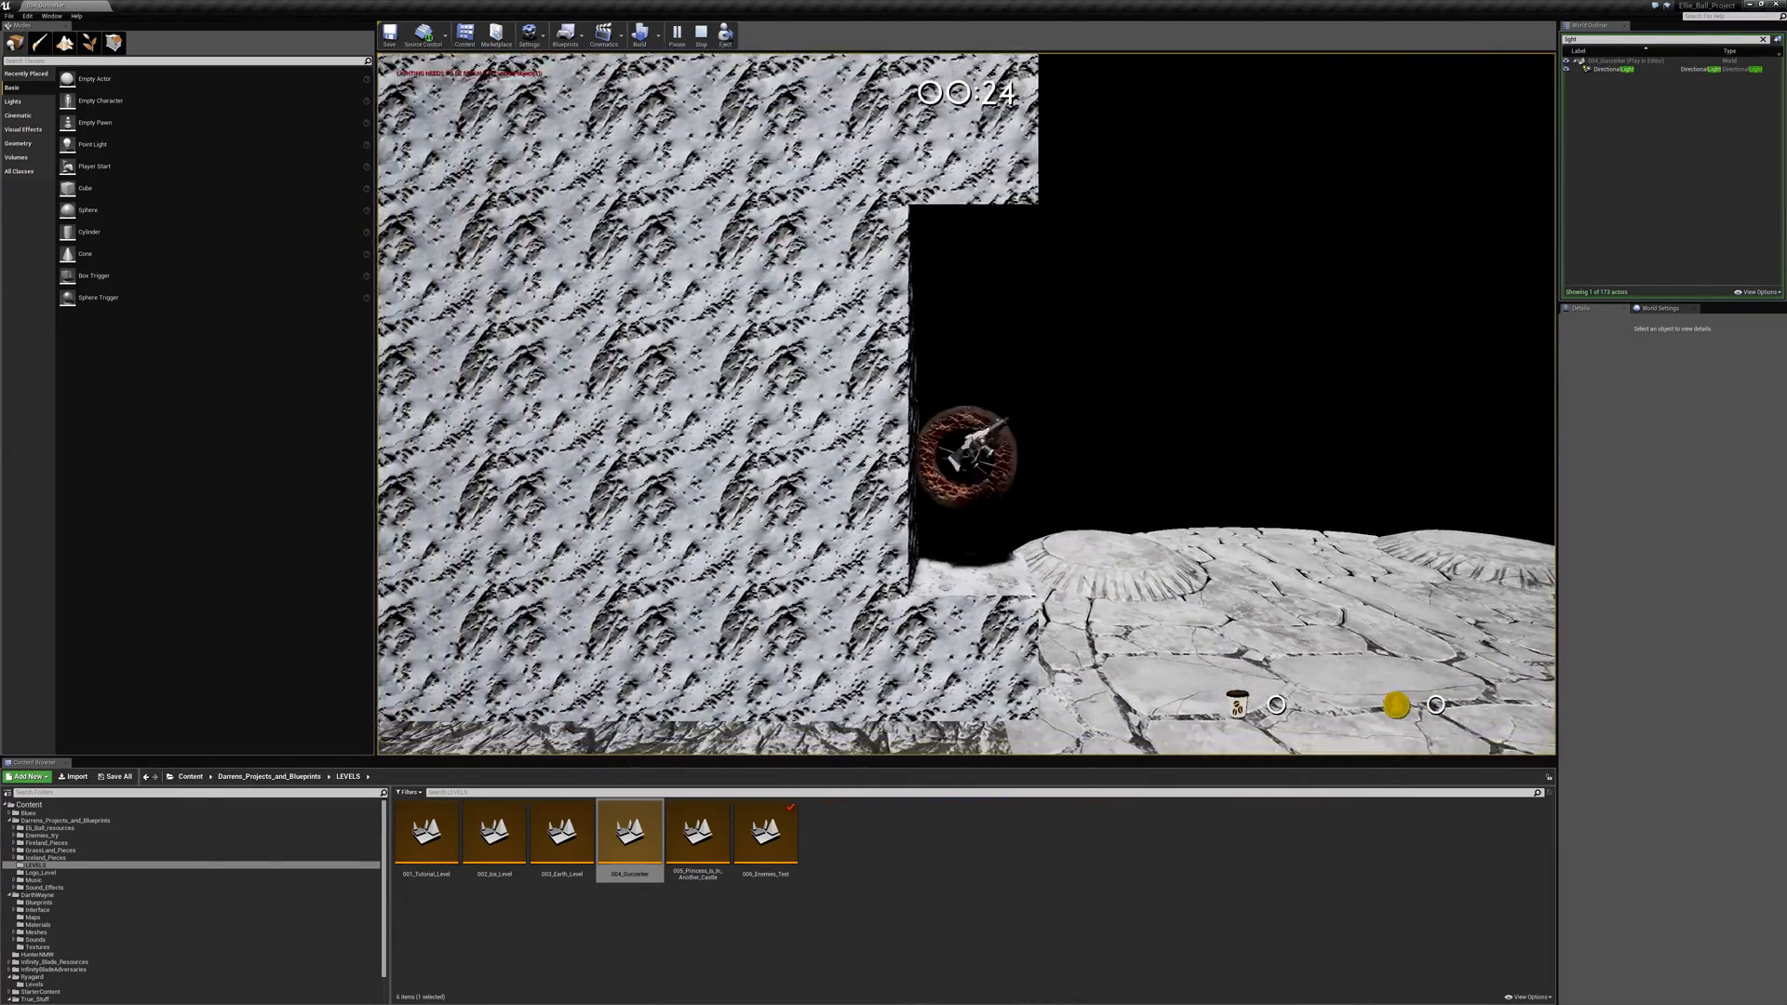
pyautogui.press('space')
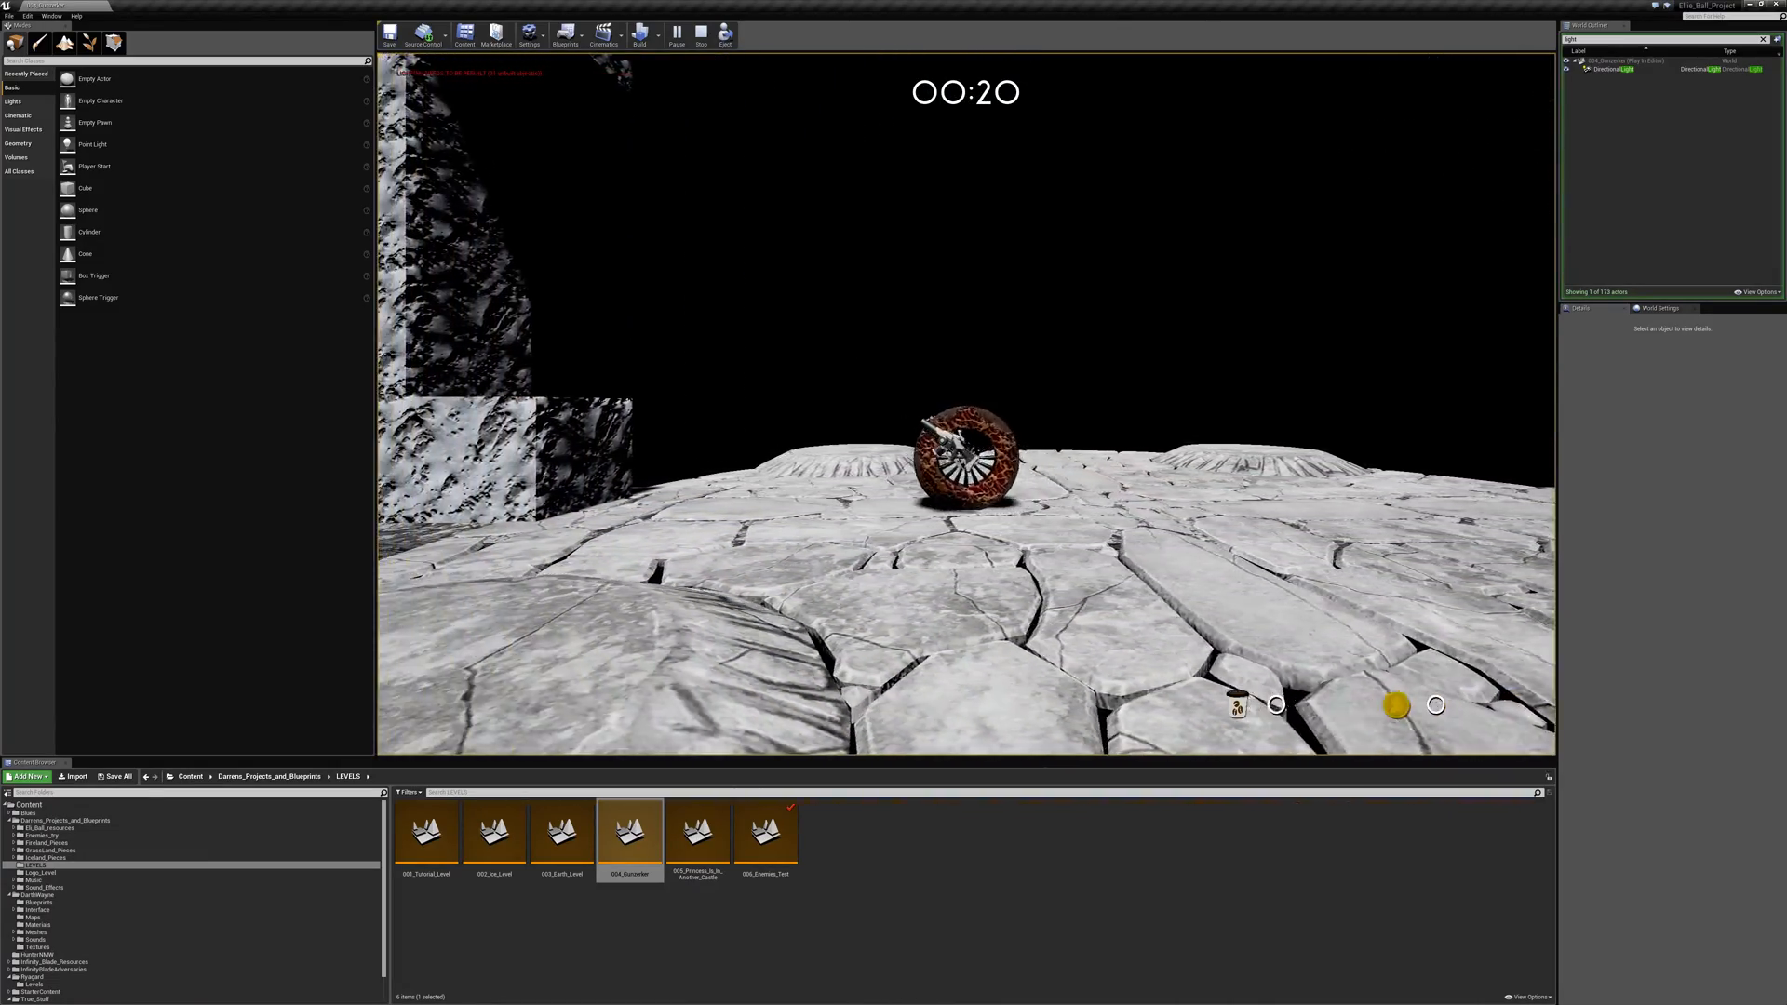
# - Roll far out along the walkway, then jump back across the arena into the wall recess
pyautogui.press('d')
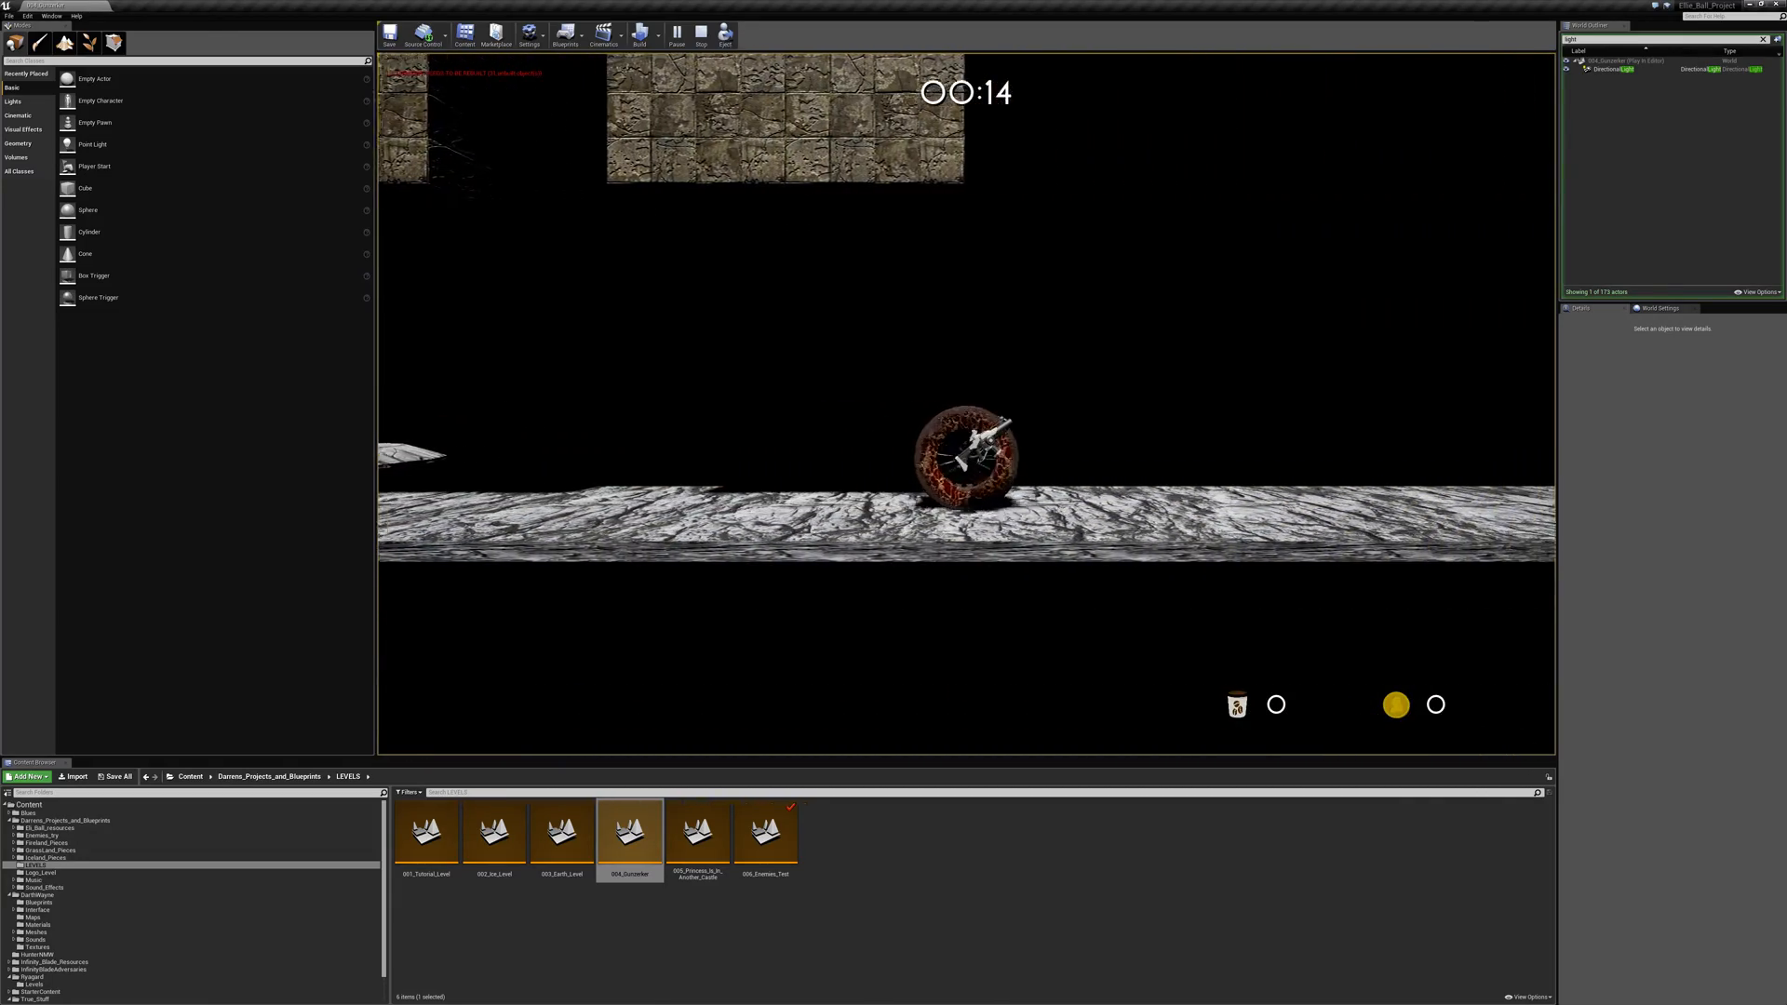
pyautogui.press('a')
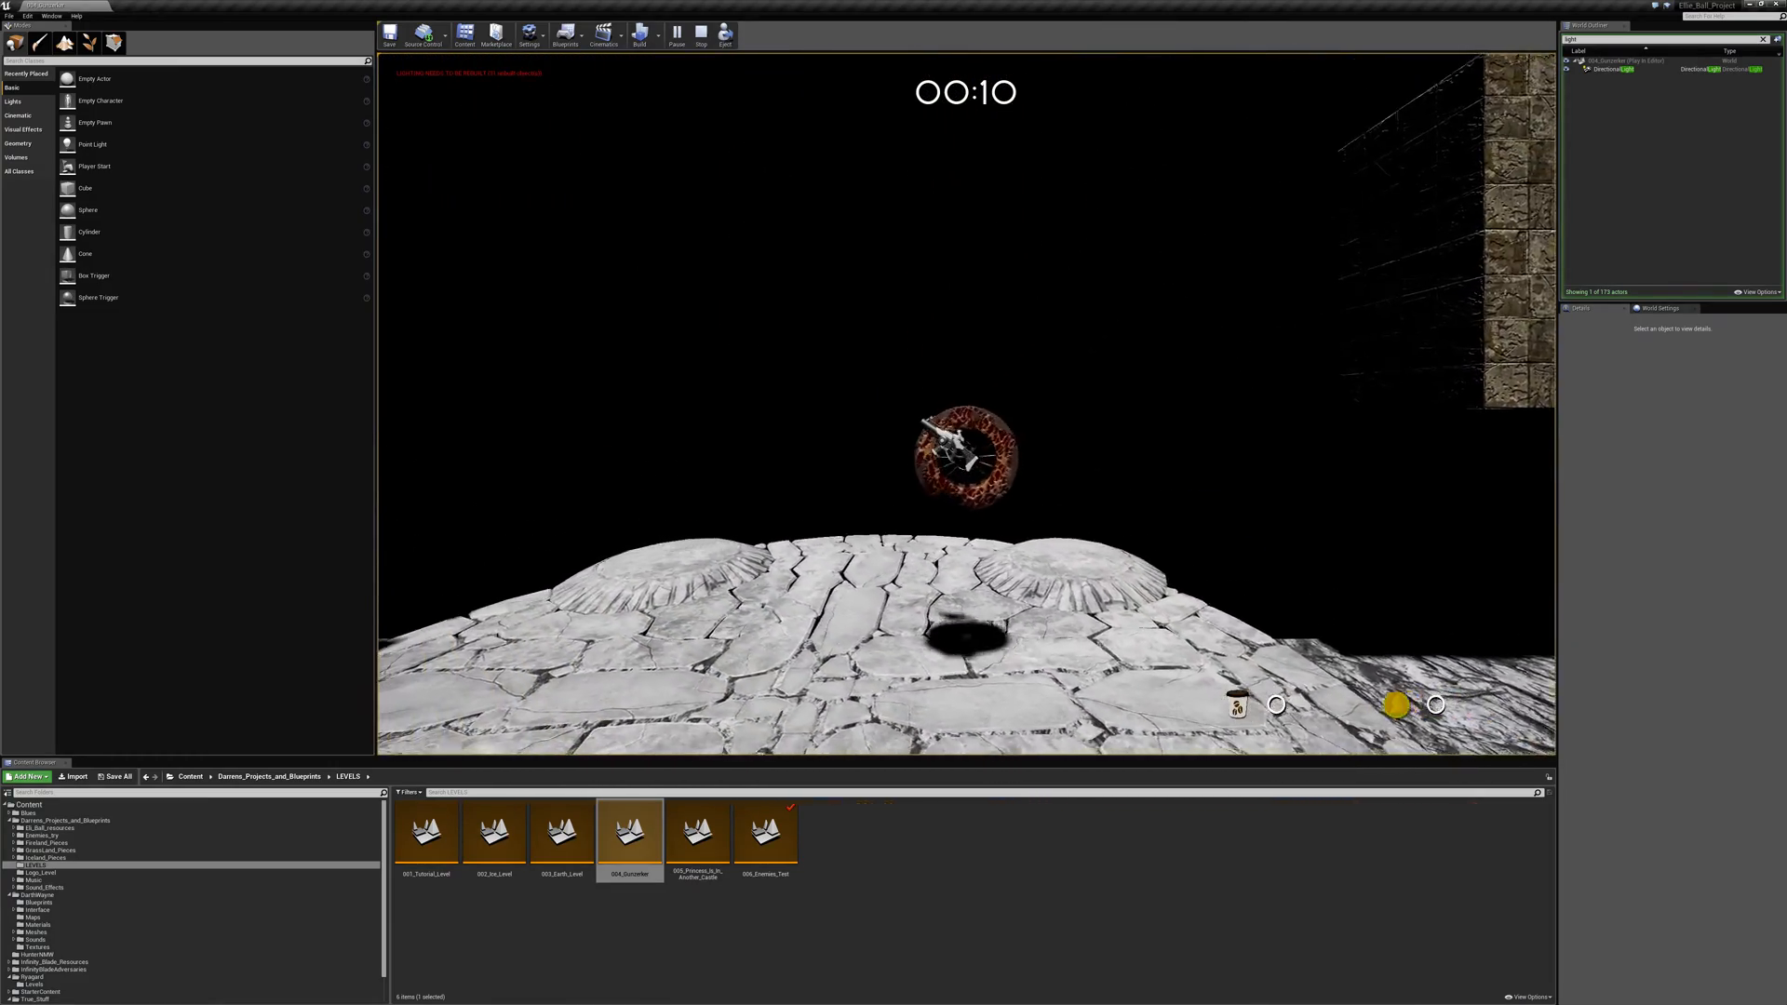
pyautogui.press('d')
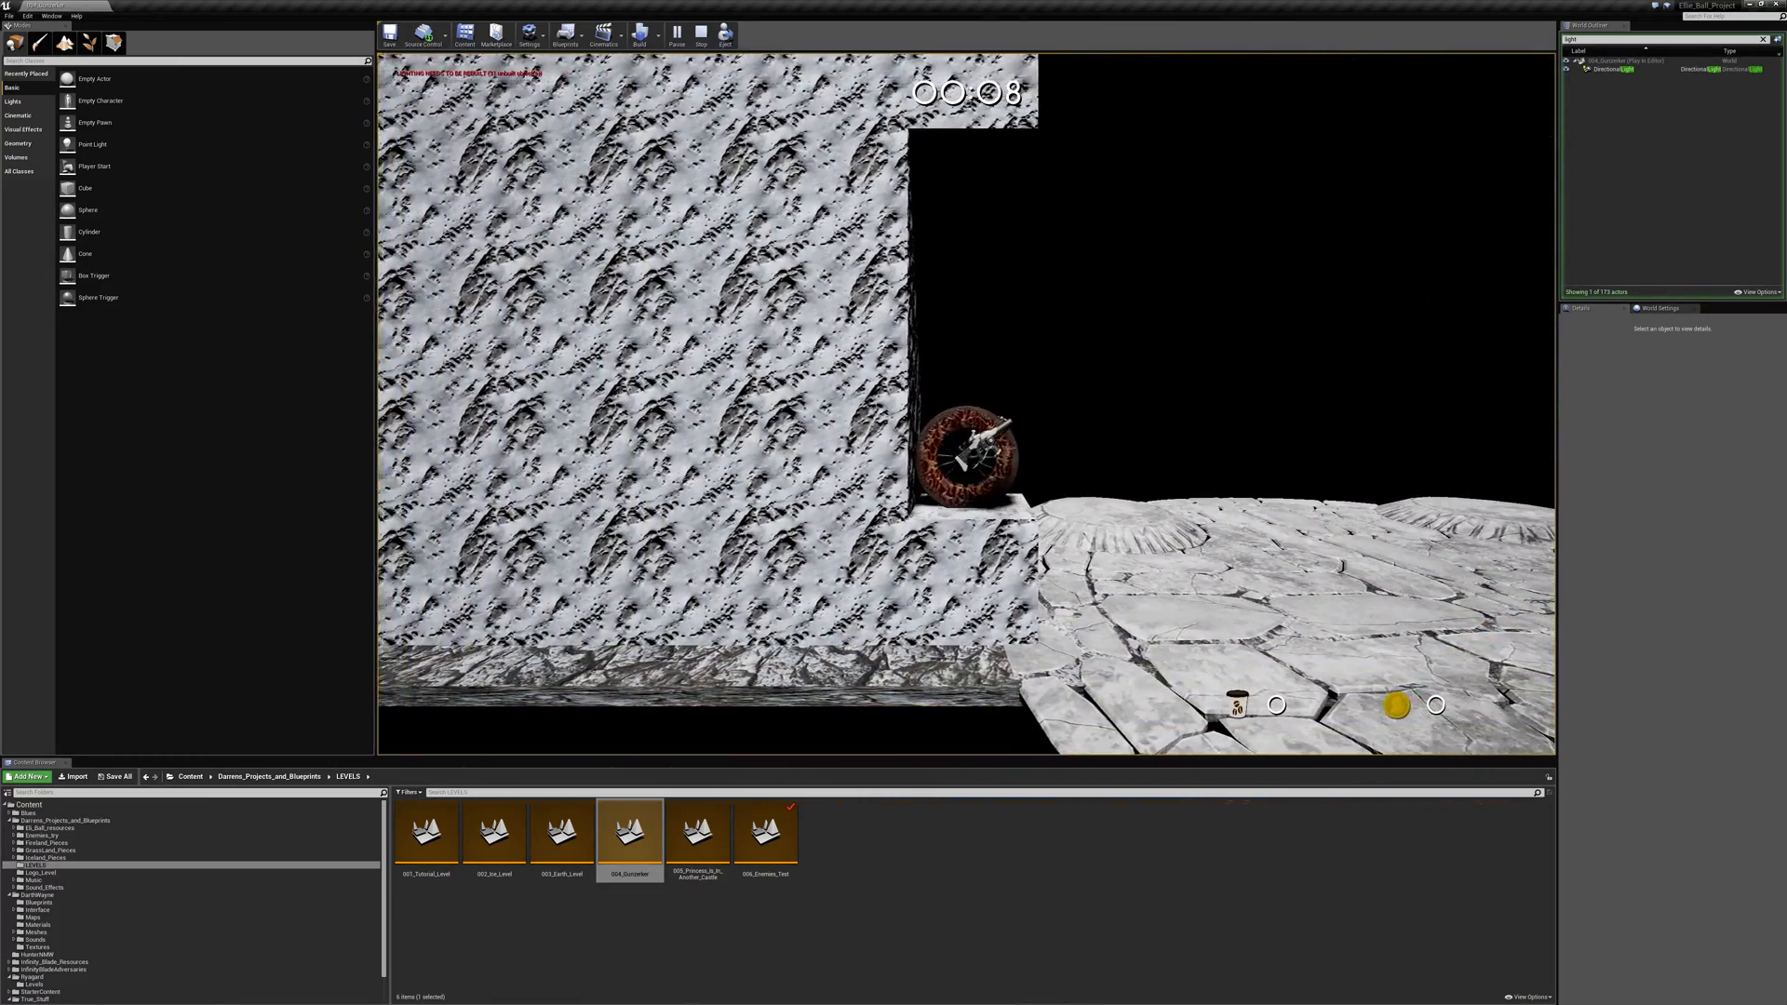
pyautogui.press('space')
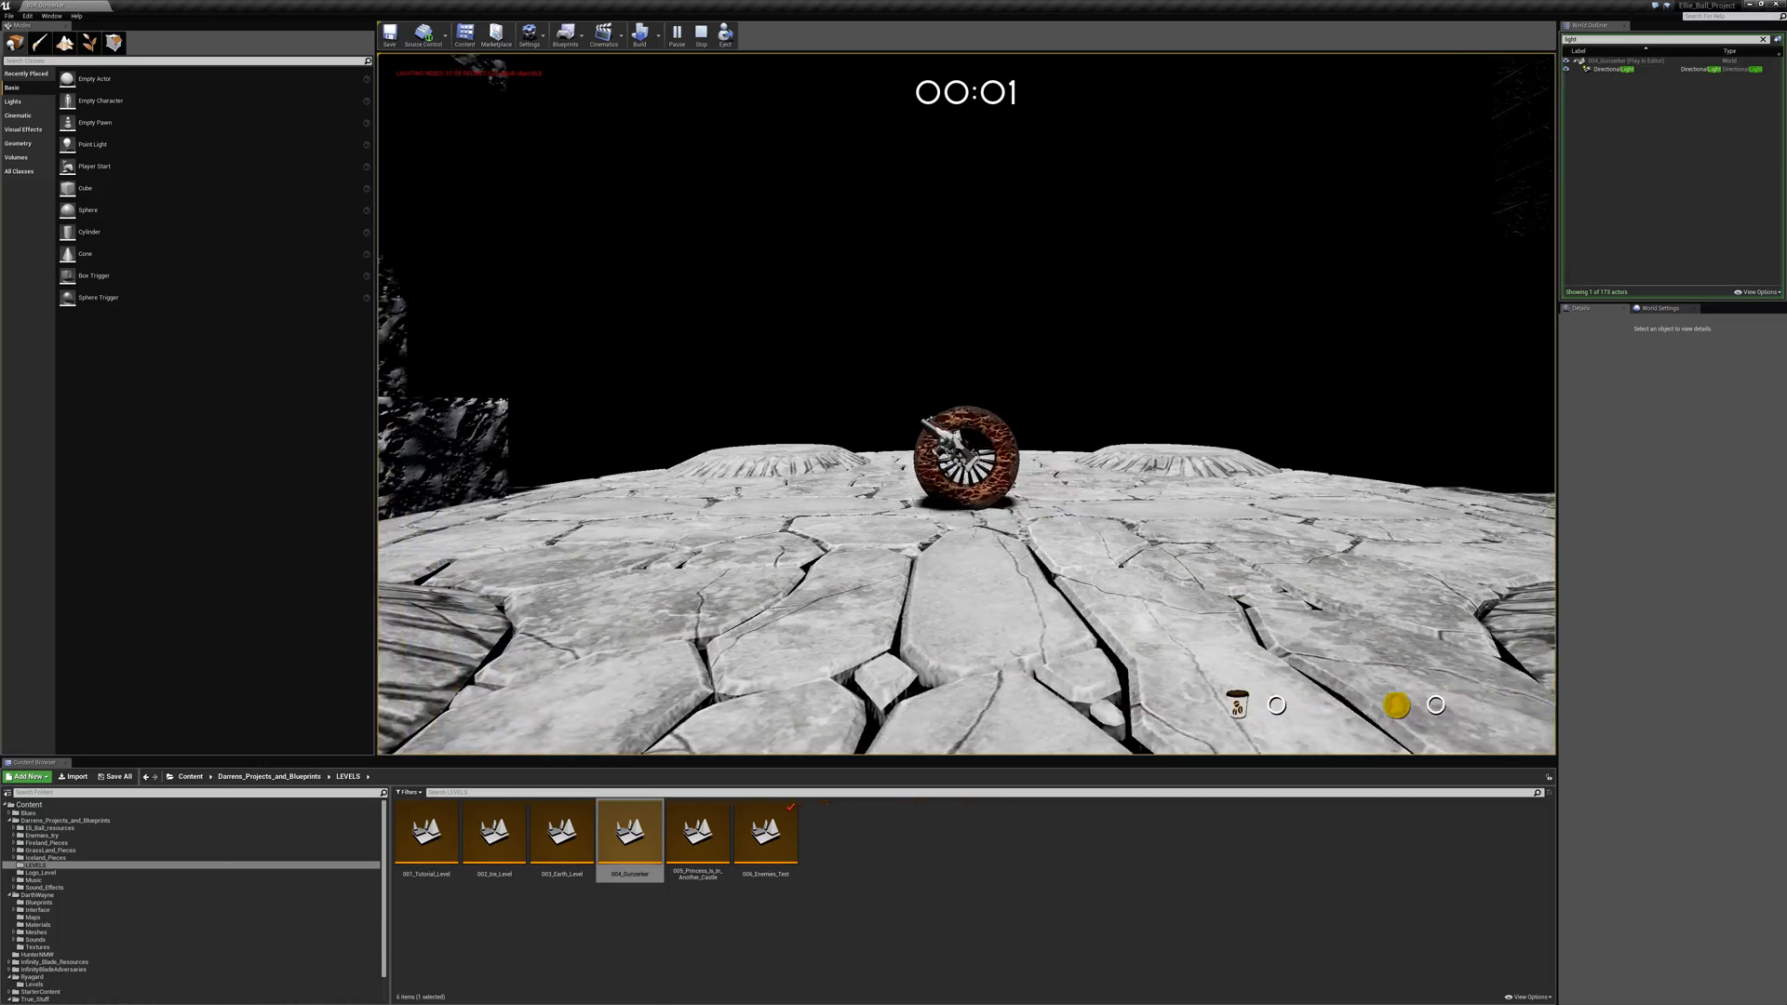
# - Jump back and forth between the rock wall recess and the middle of the stone arena, finishing in the recess
pyautogui.press('space')
pyautogui.press('d')
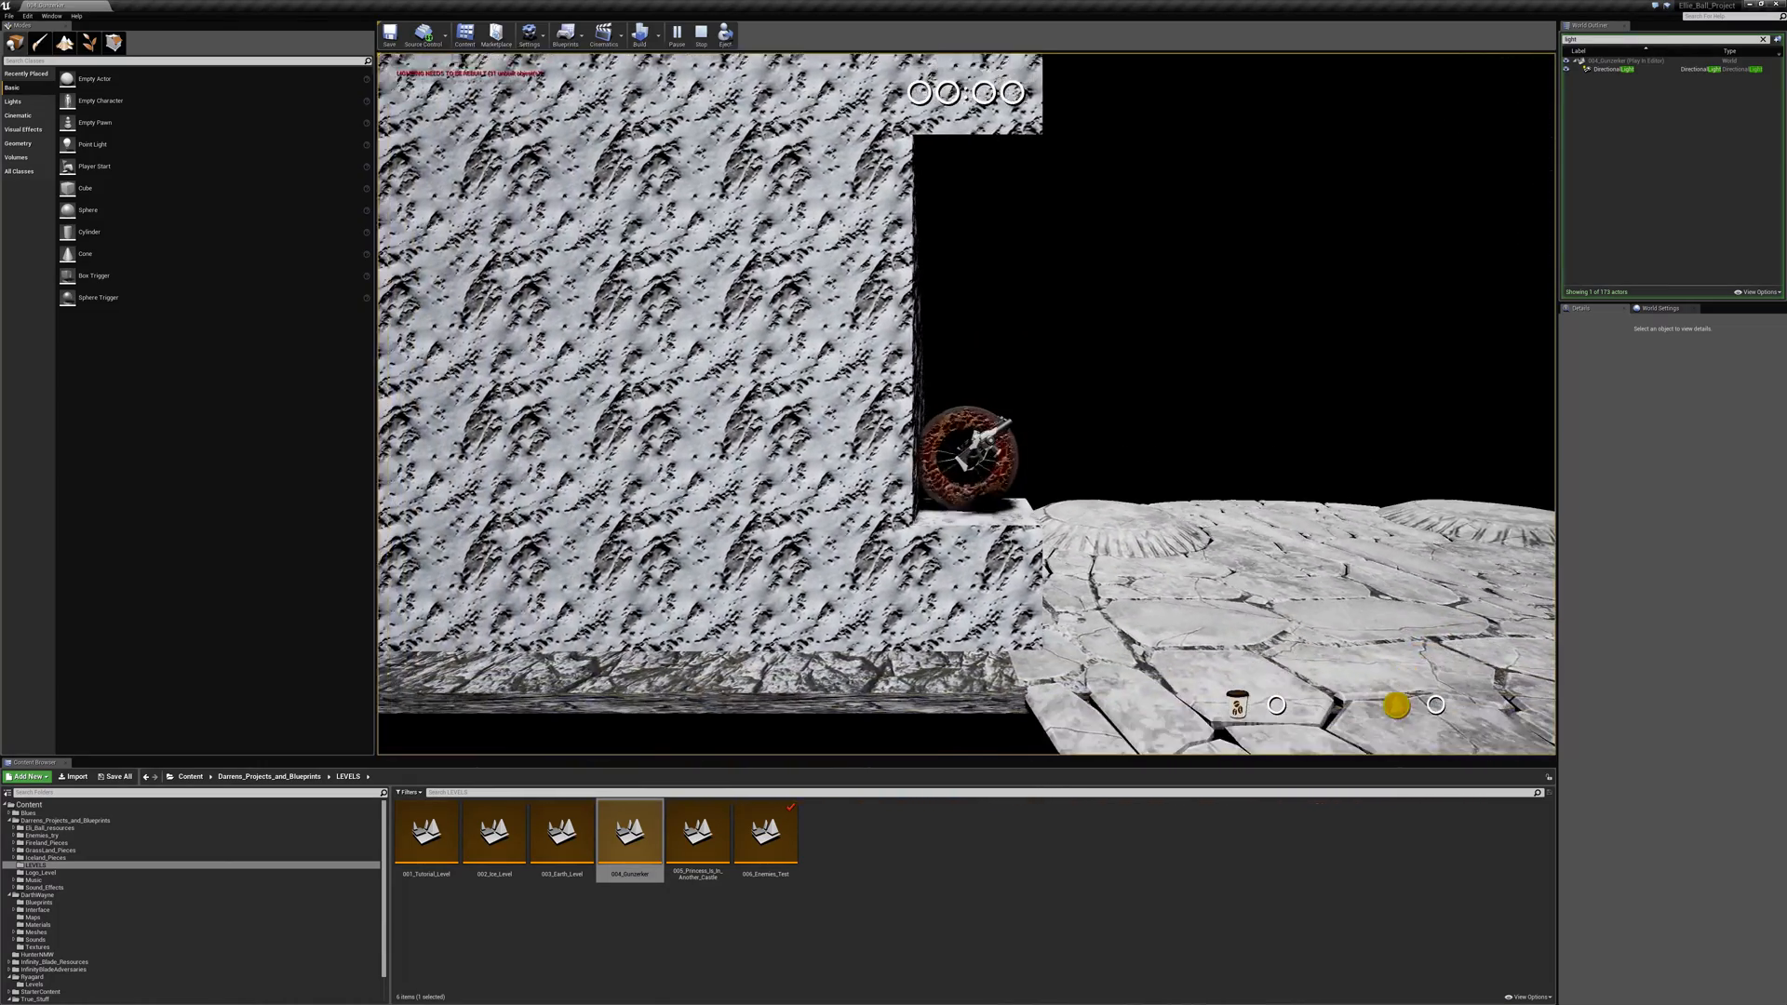
pyautogui.press('space')
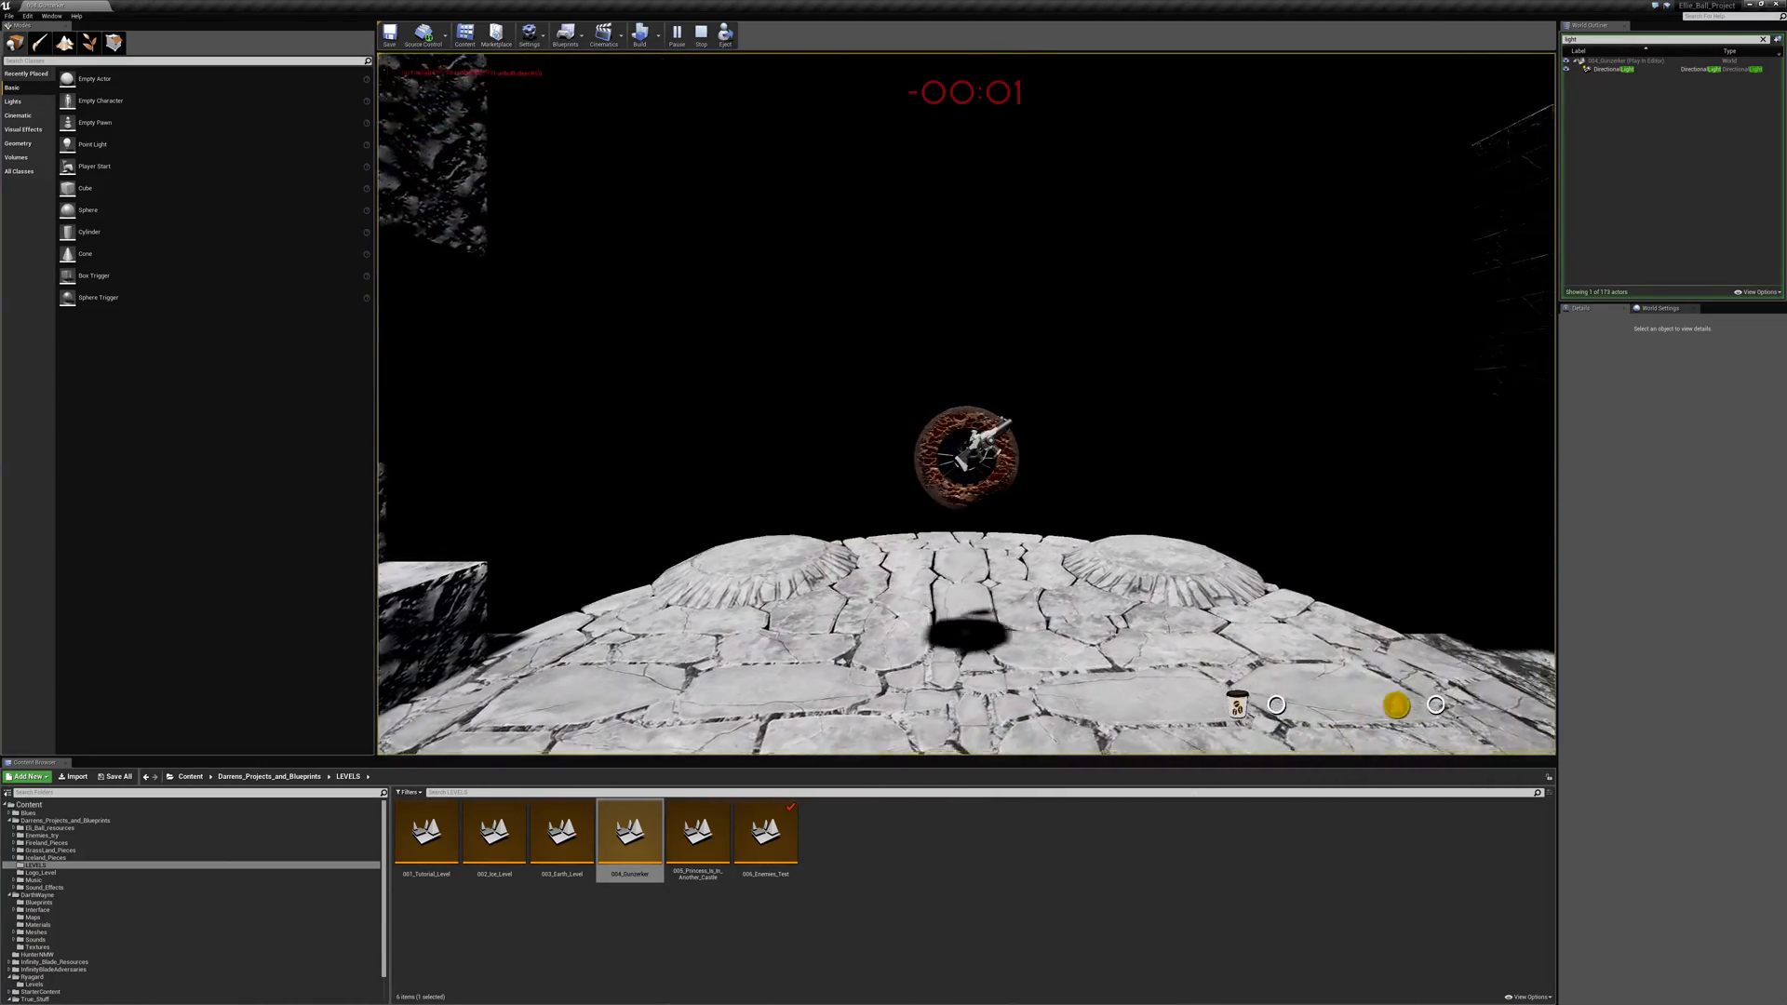
pyautogui.press('a')
pyautogui.press('space')
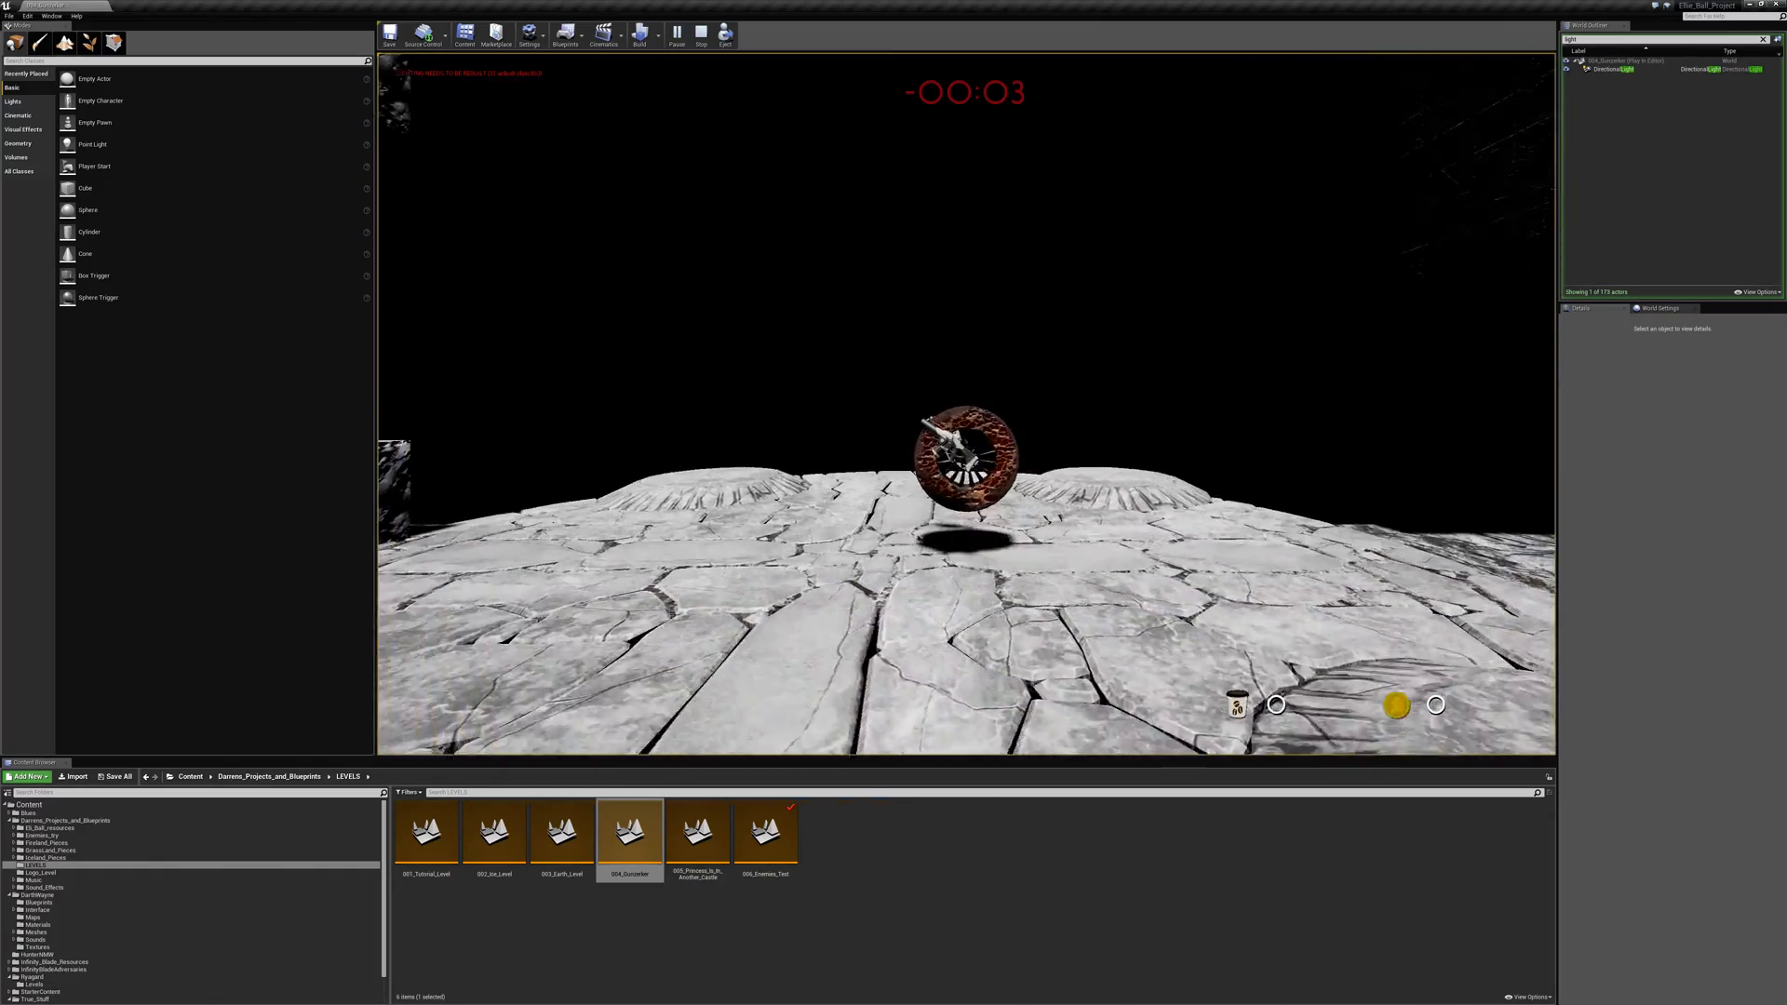
pyautogui.press('space')
pyautogui.press('d')
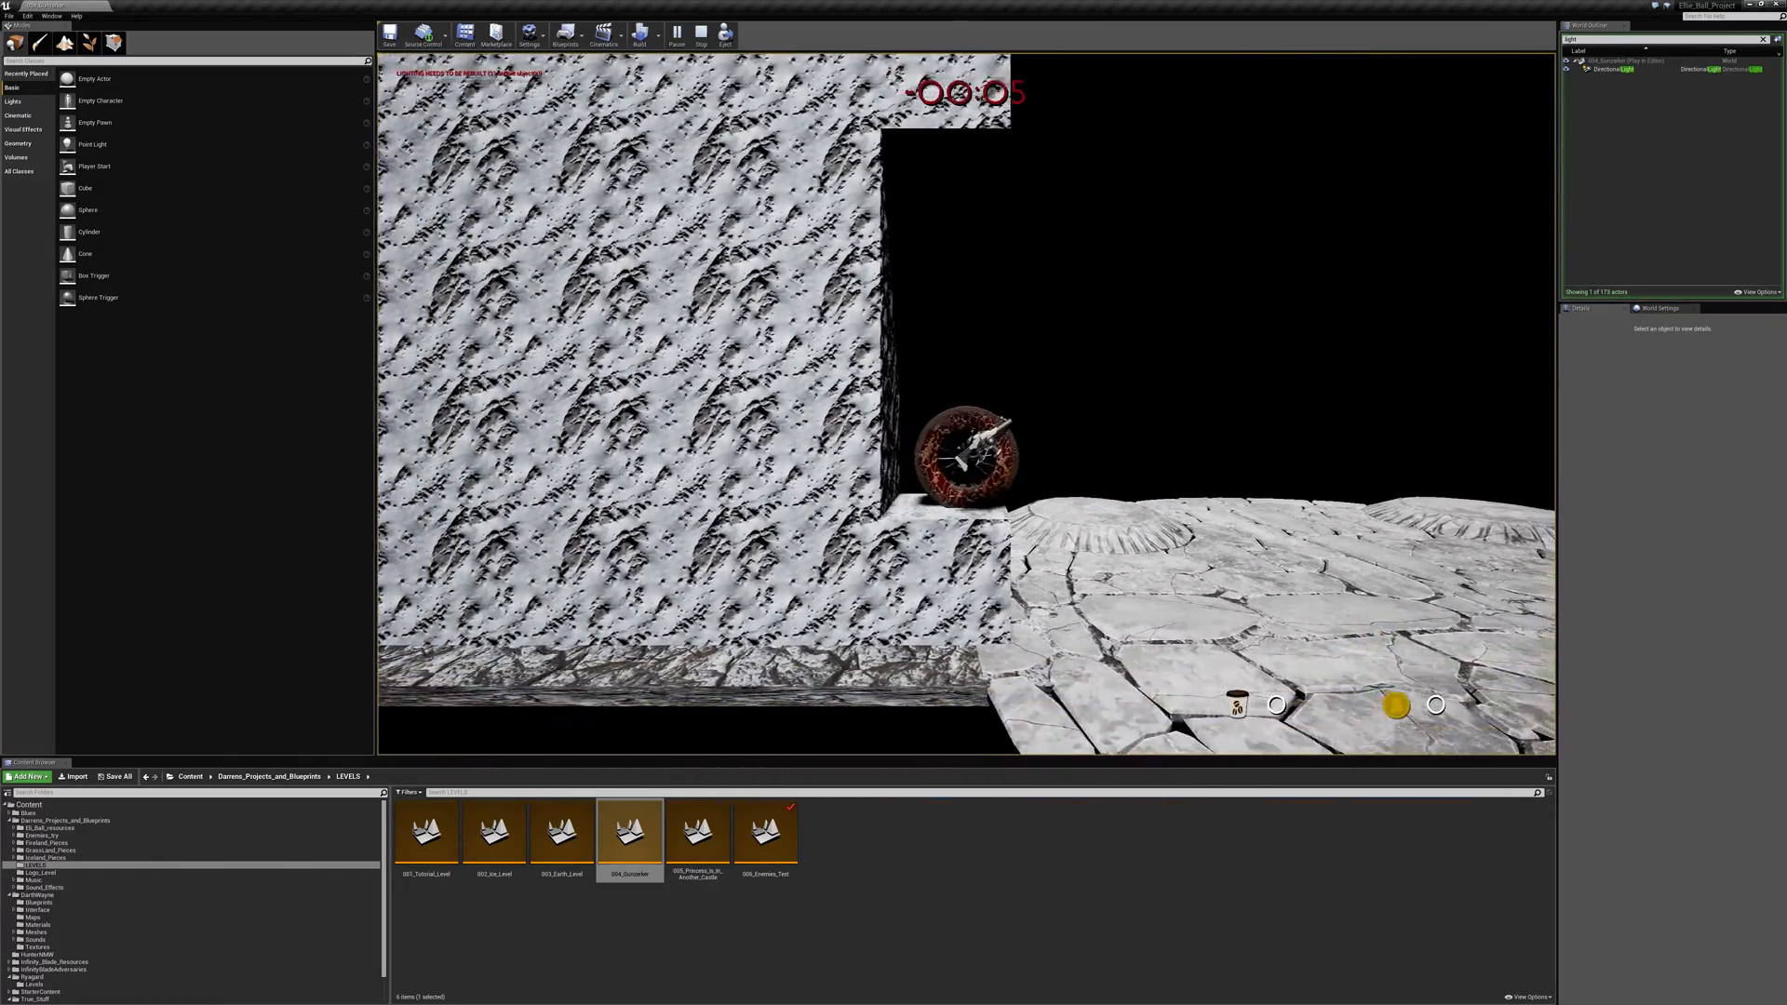
# - Jump out of the recess and cross the arena to the start of the walkway
pyautogui.press('space')
pyautogui.press('a')
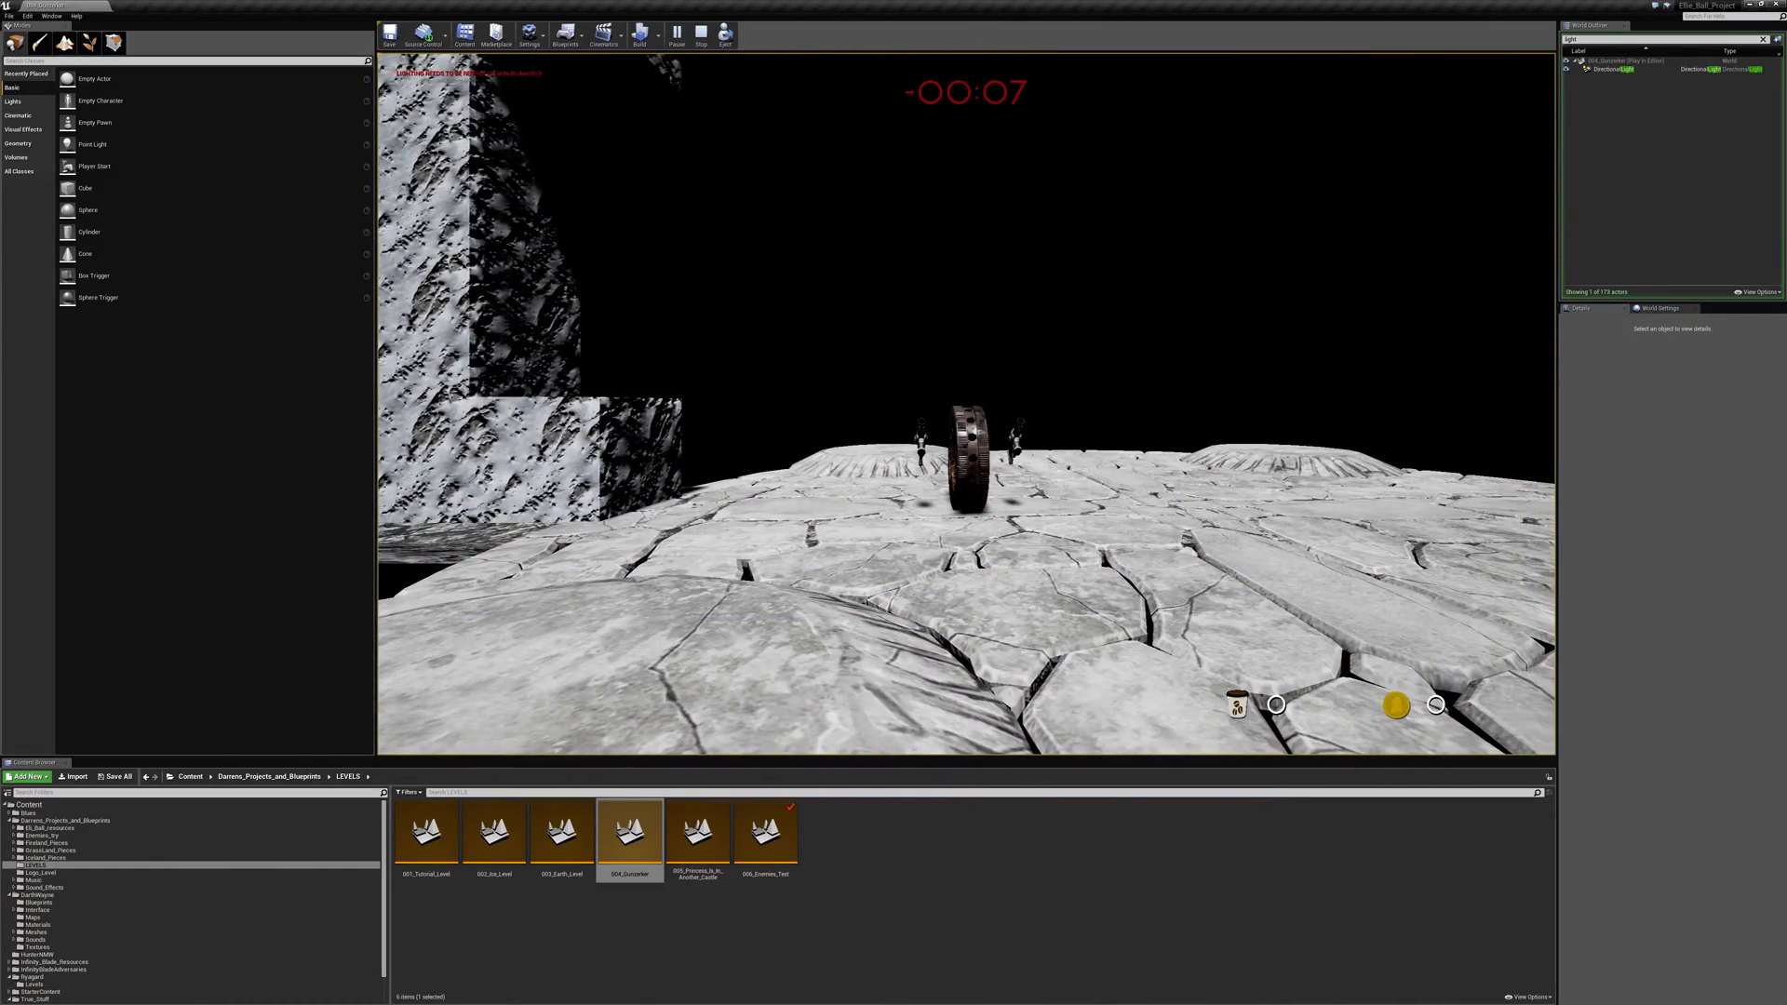
pyautogui.press('space')
pyautogui.press('d')
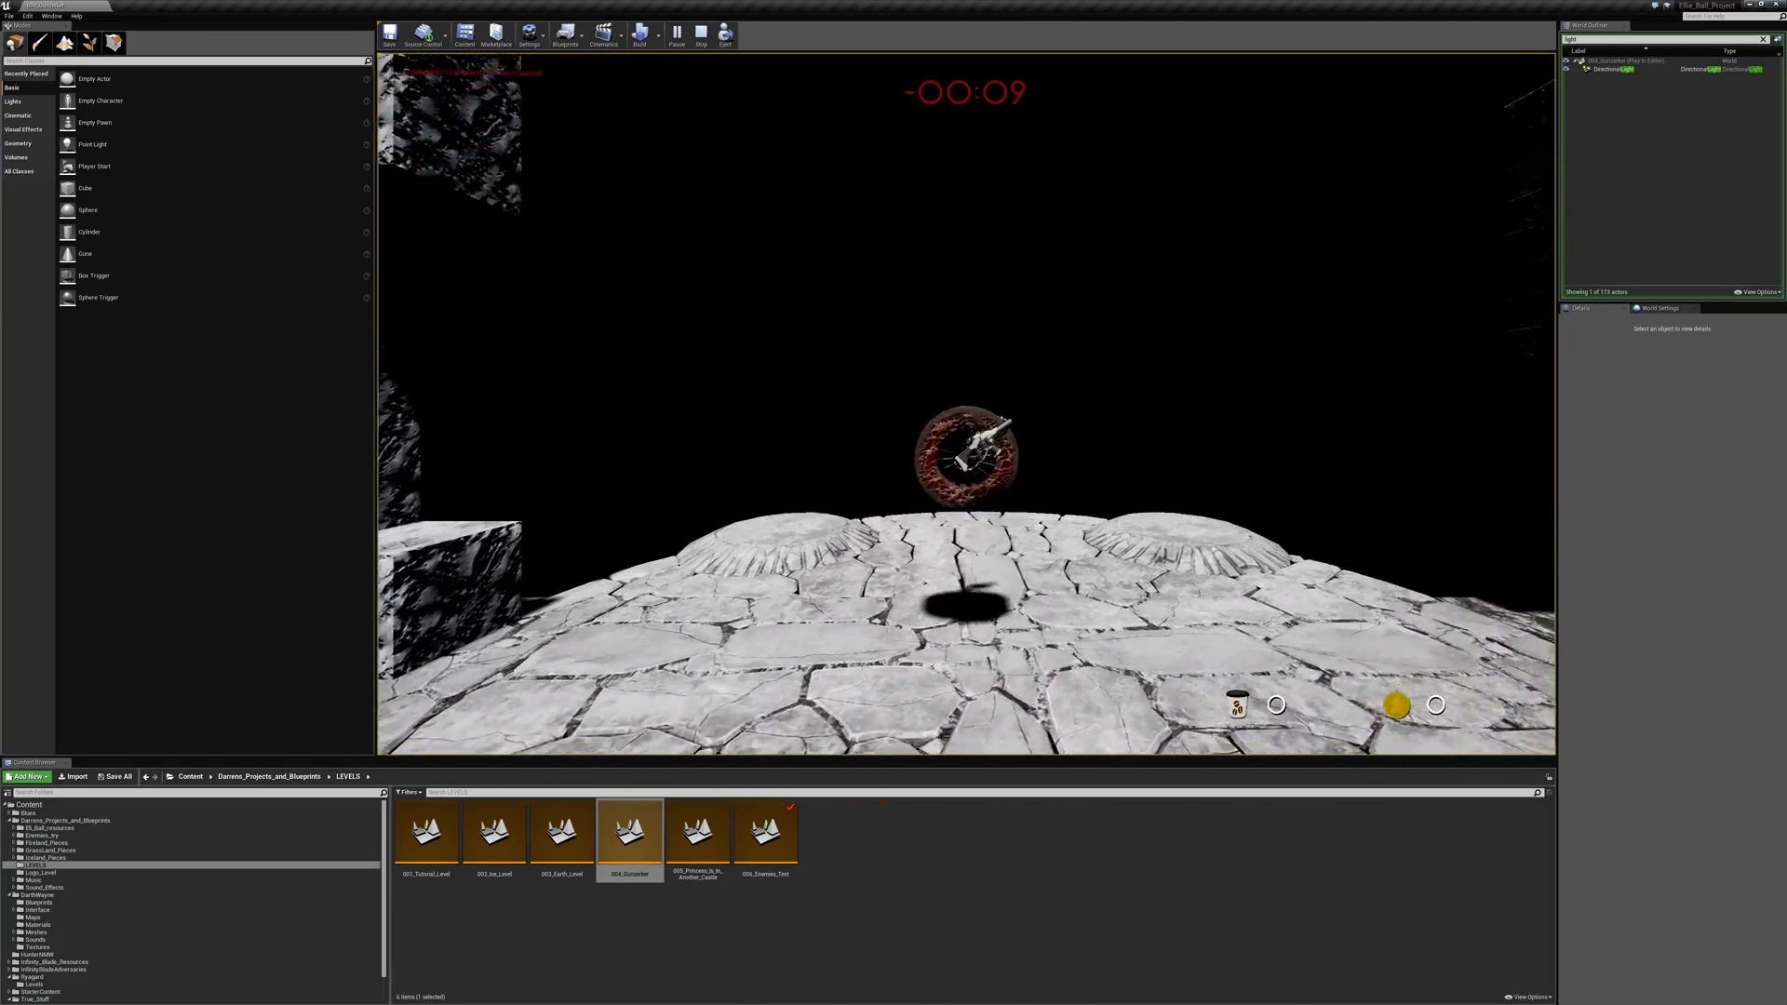
pyautogui.press('space')
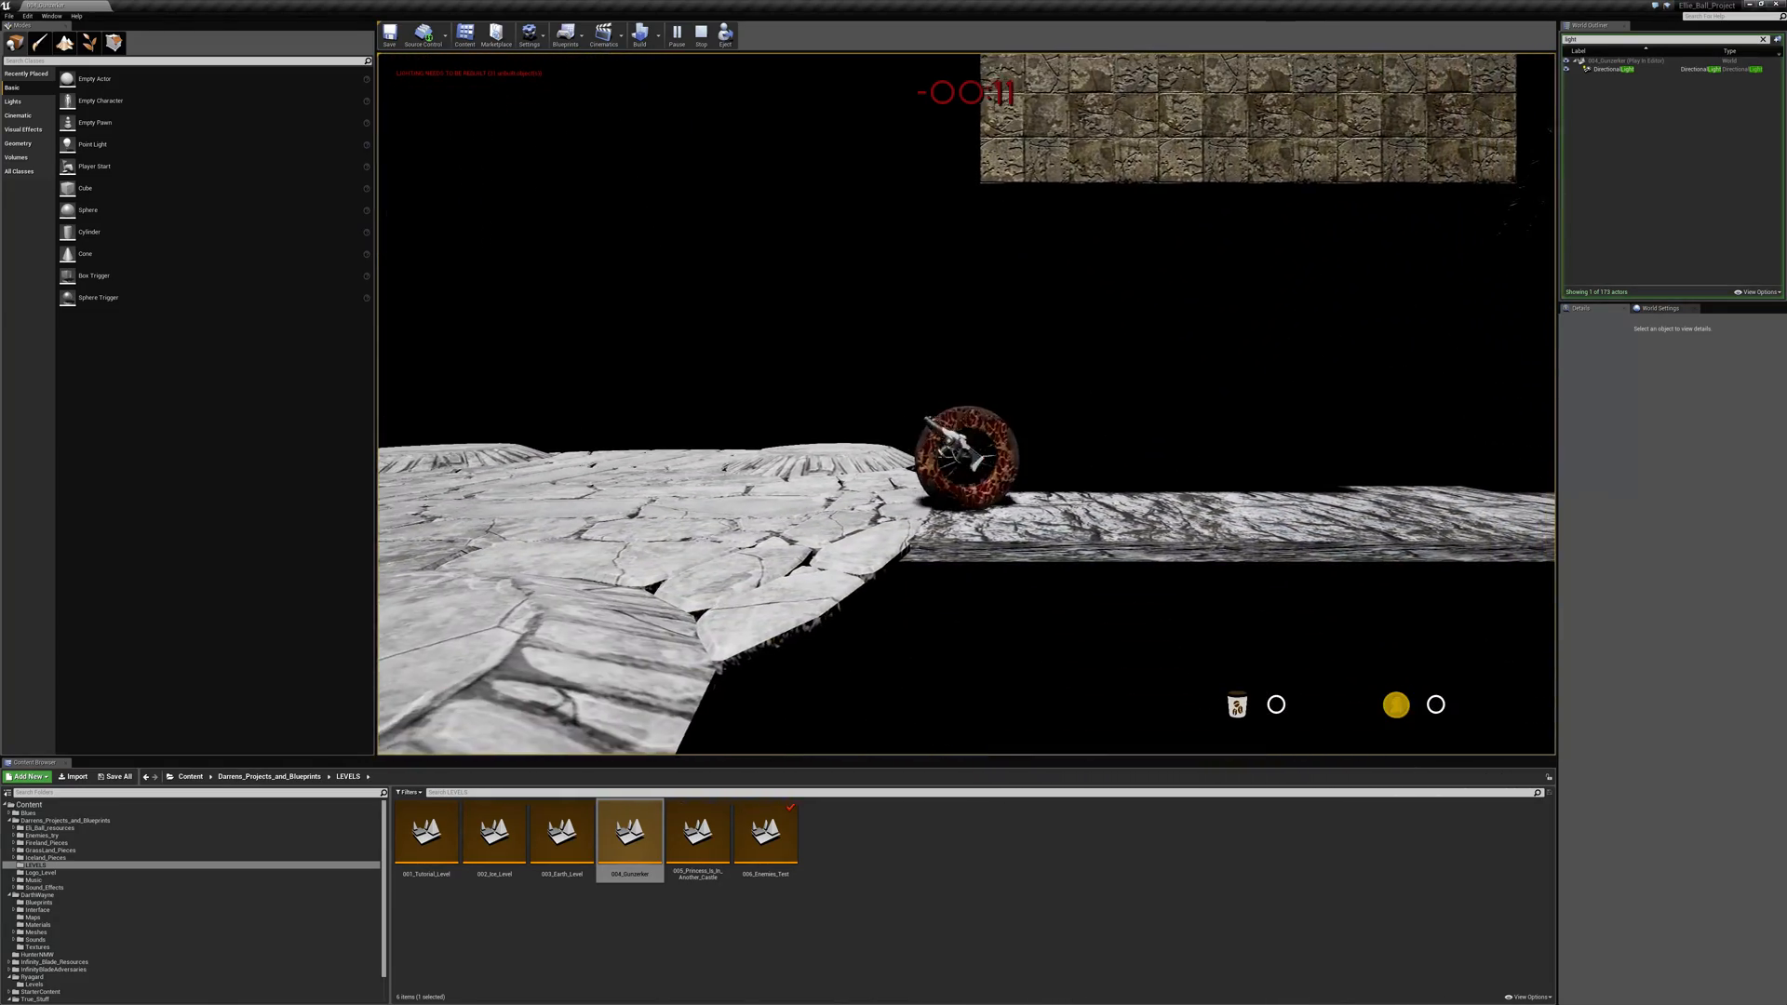
# - Jump from the walkway's start back across the arena into the rock wall recess
pyautogui.press('a')
pyautogui.press('space')
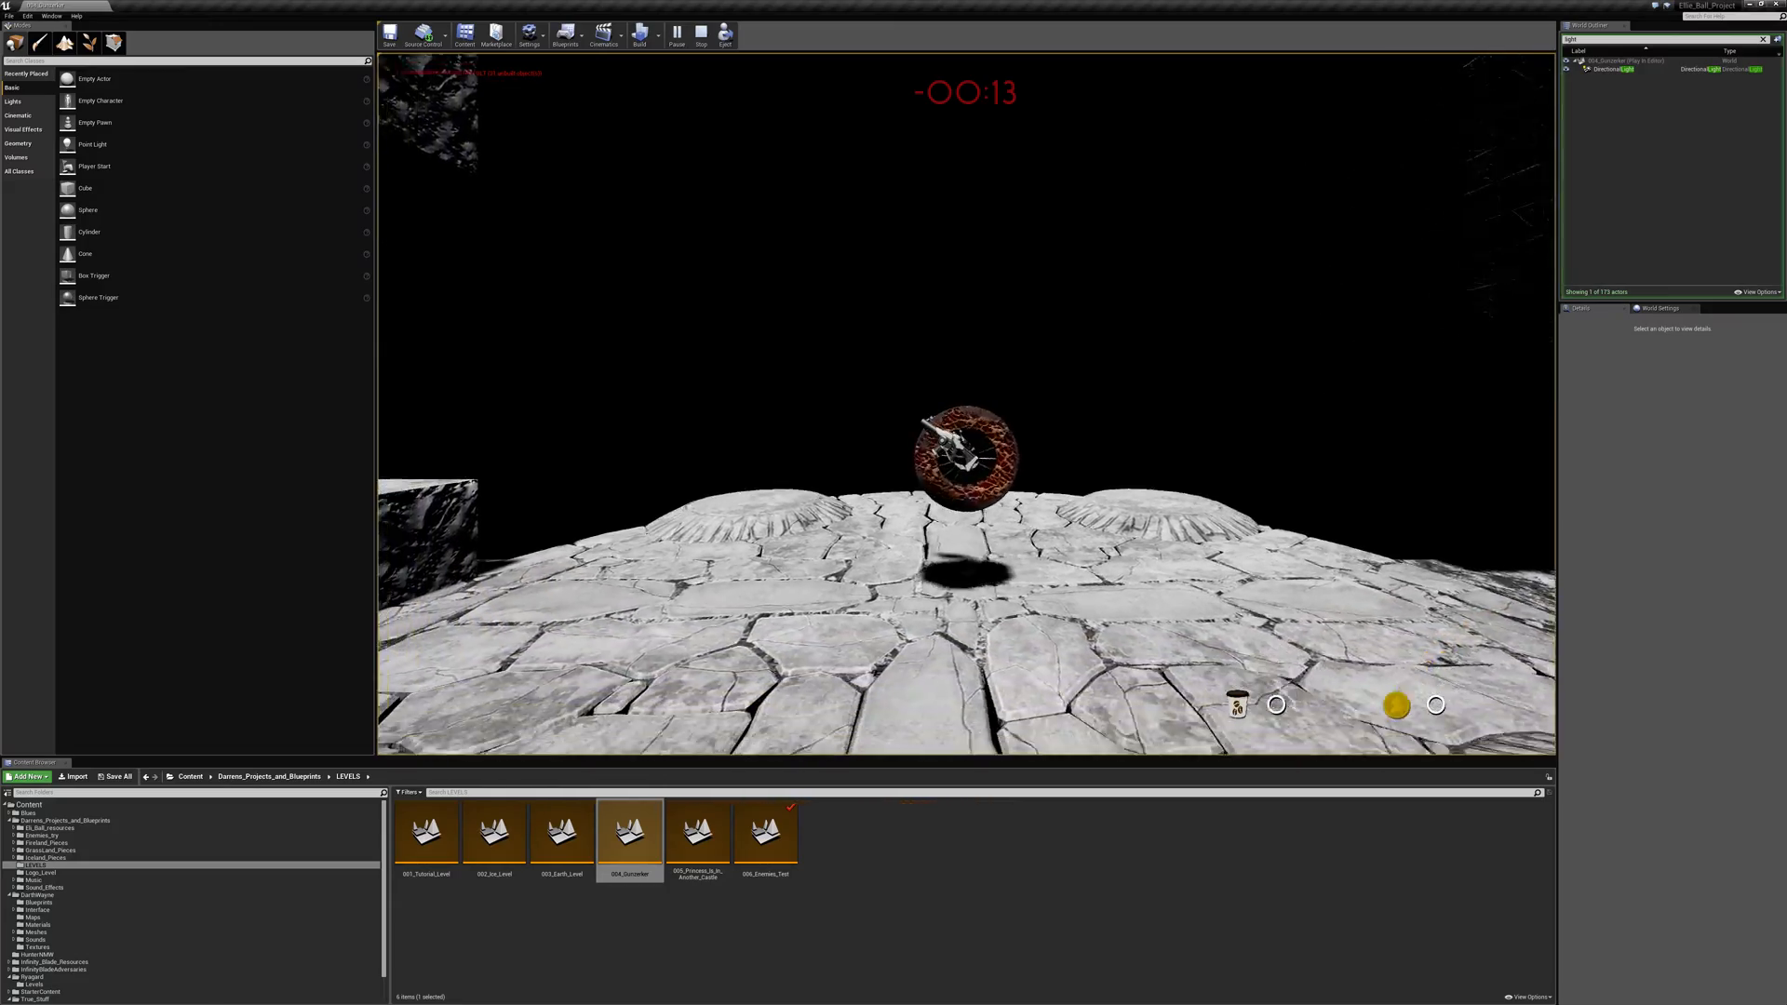
pyautogui.press('space')
pyautogui.press('d')
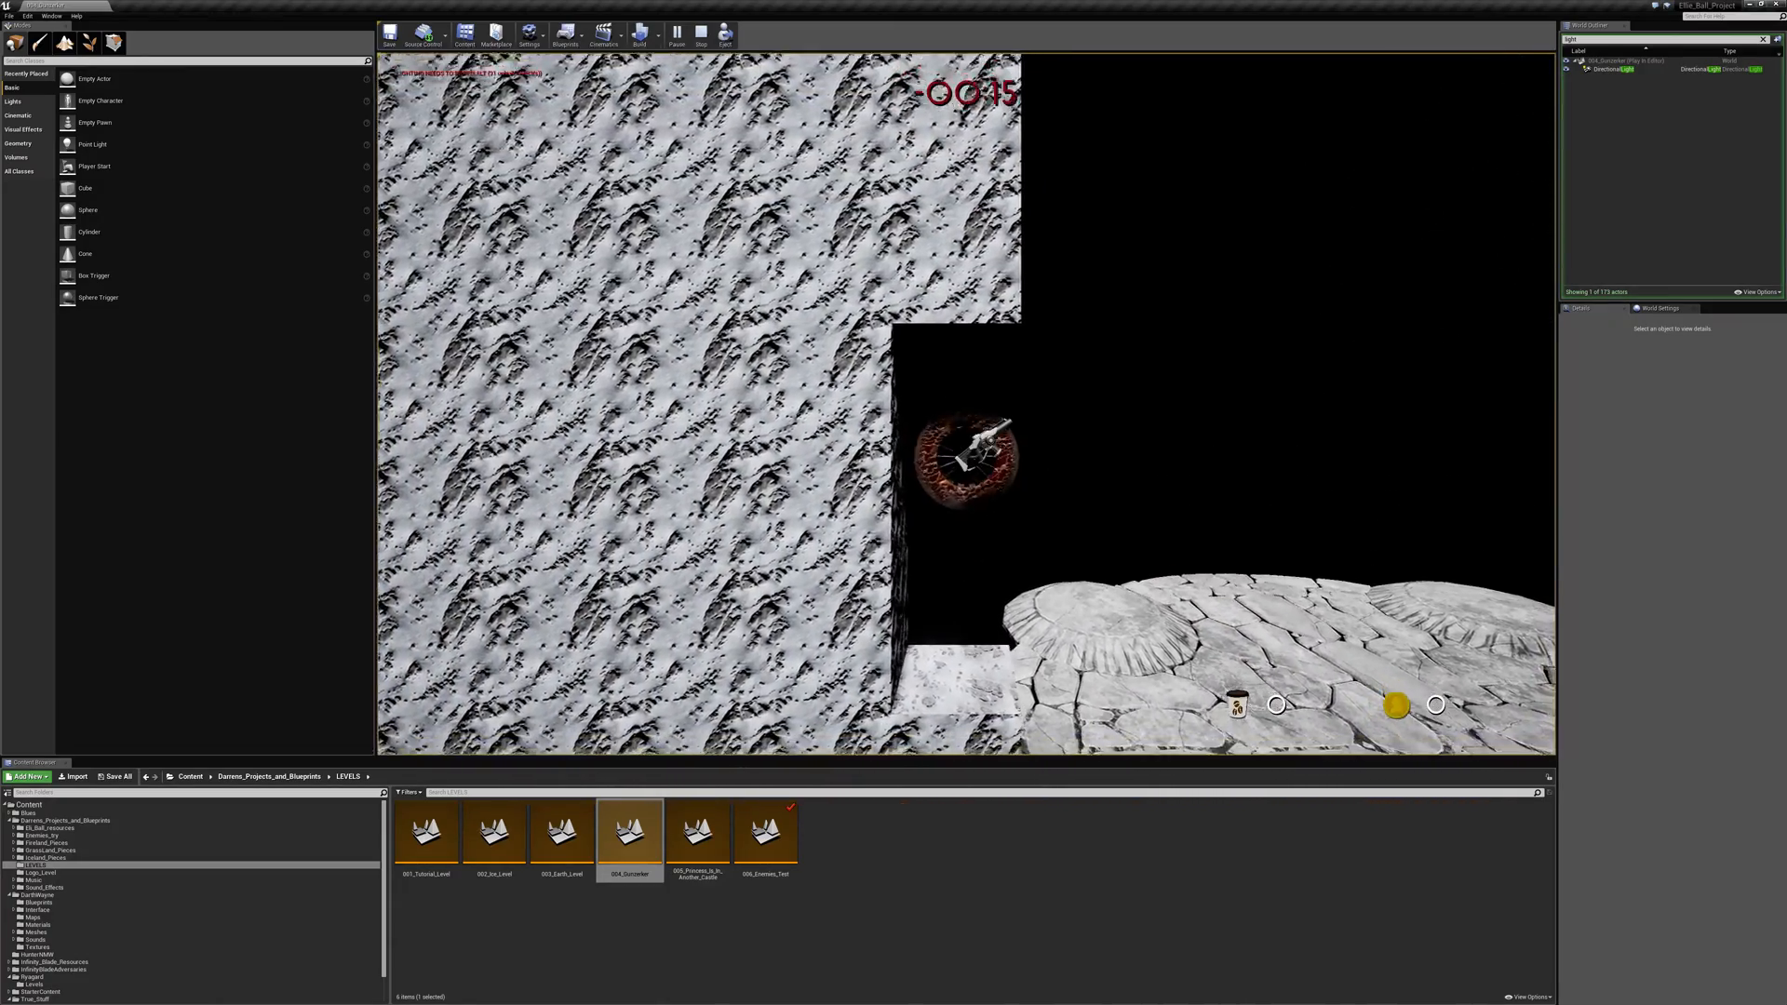
# - Jump from the recess across the arena to the walkway beneath the brick blocks, and return towards the arena's edge
pyautogui.press('space')
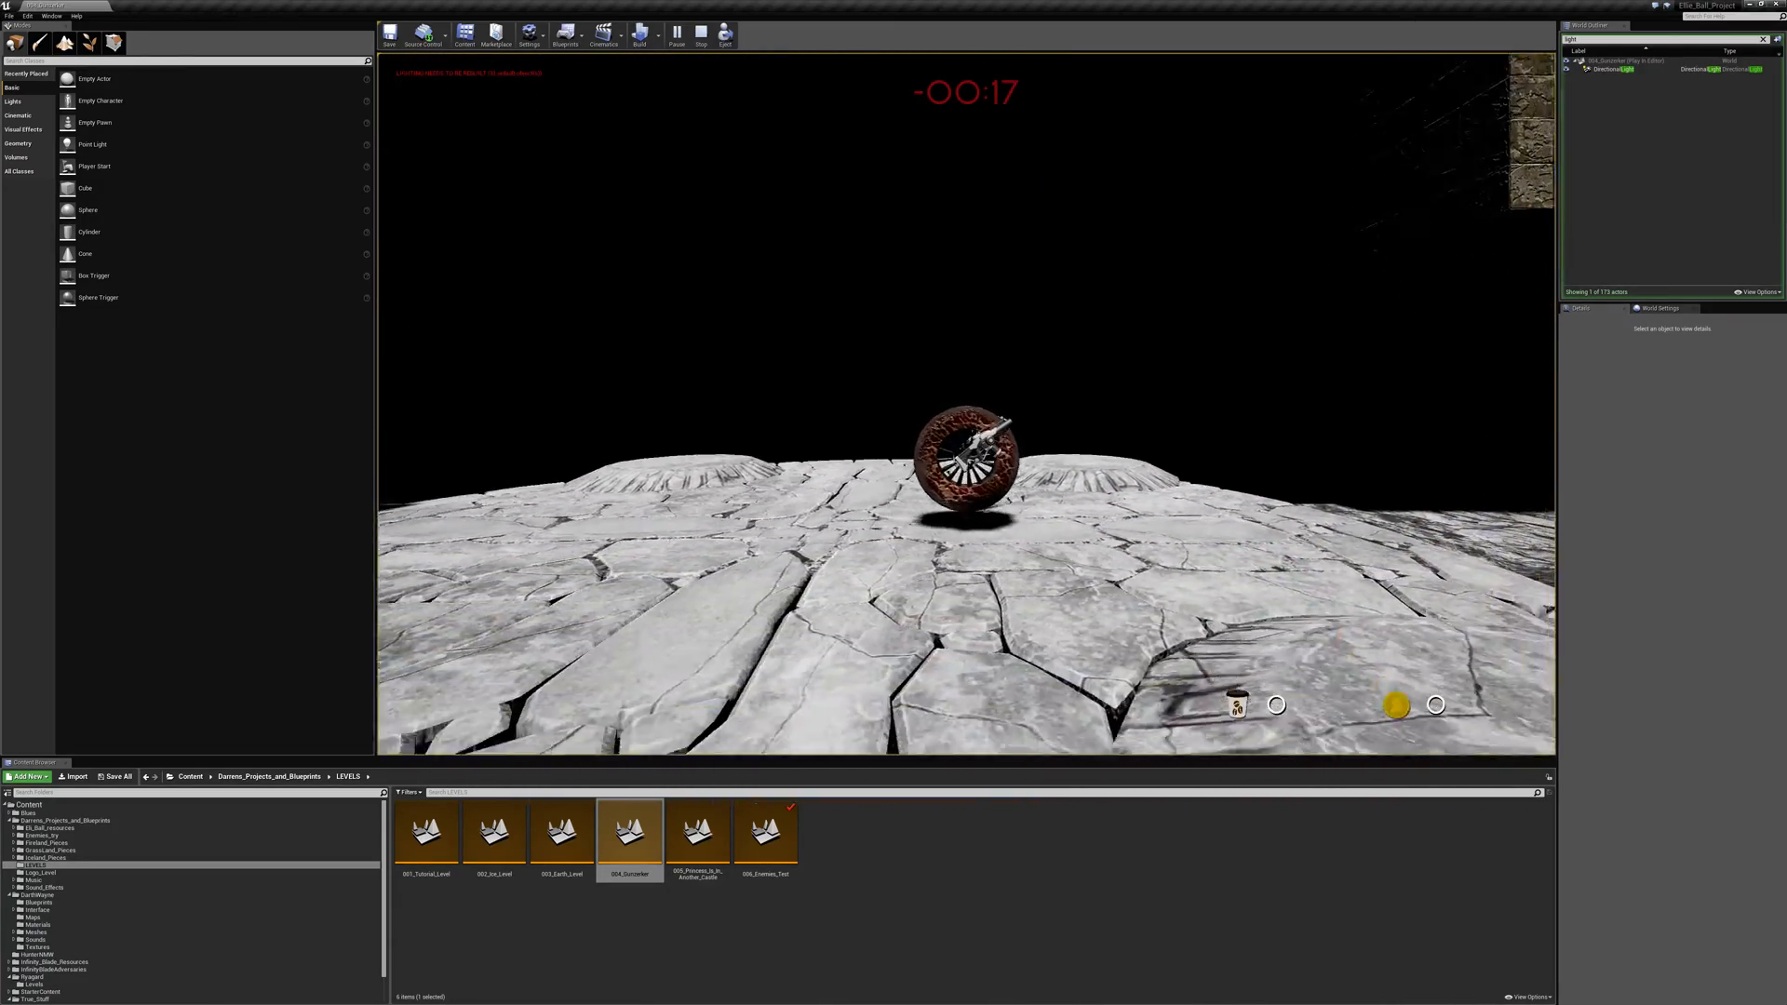
pyautogui.press('space')
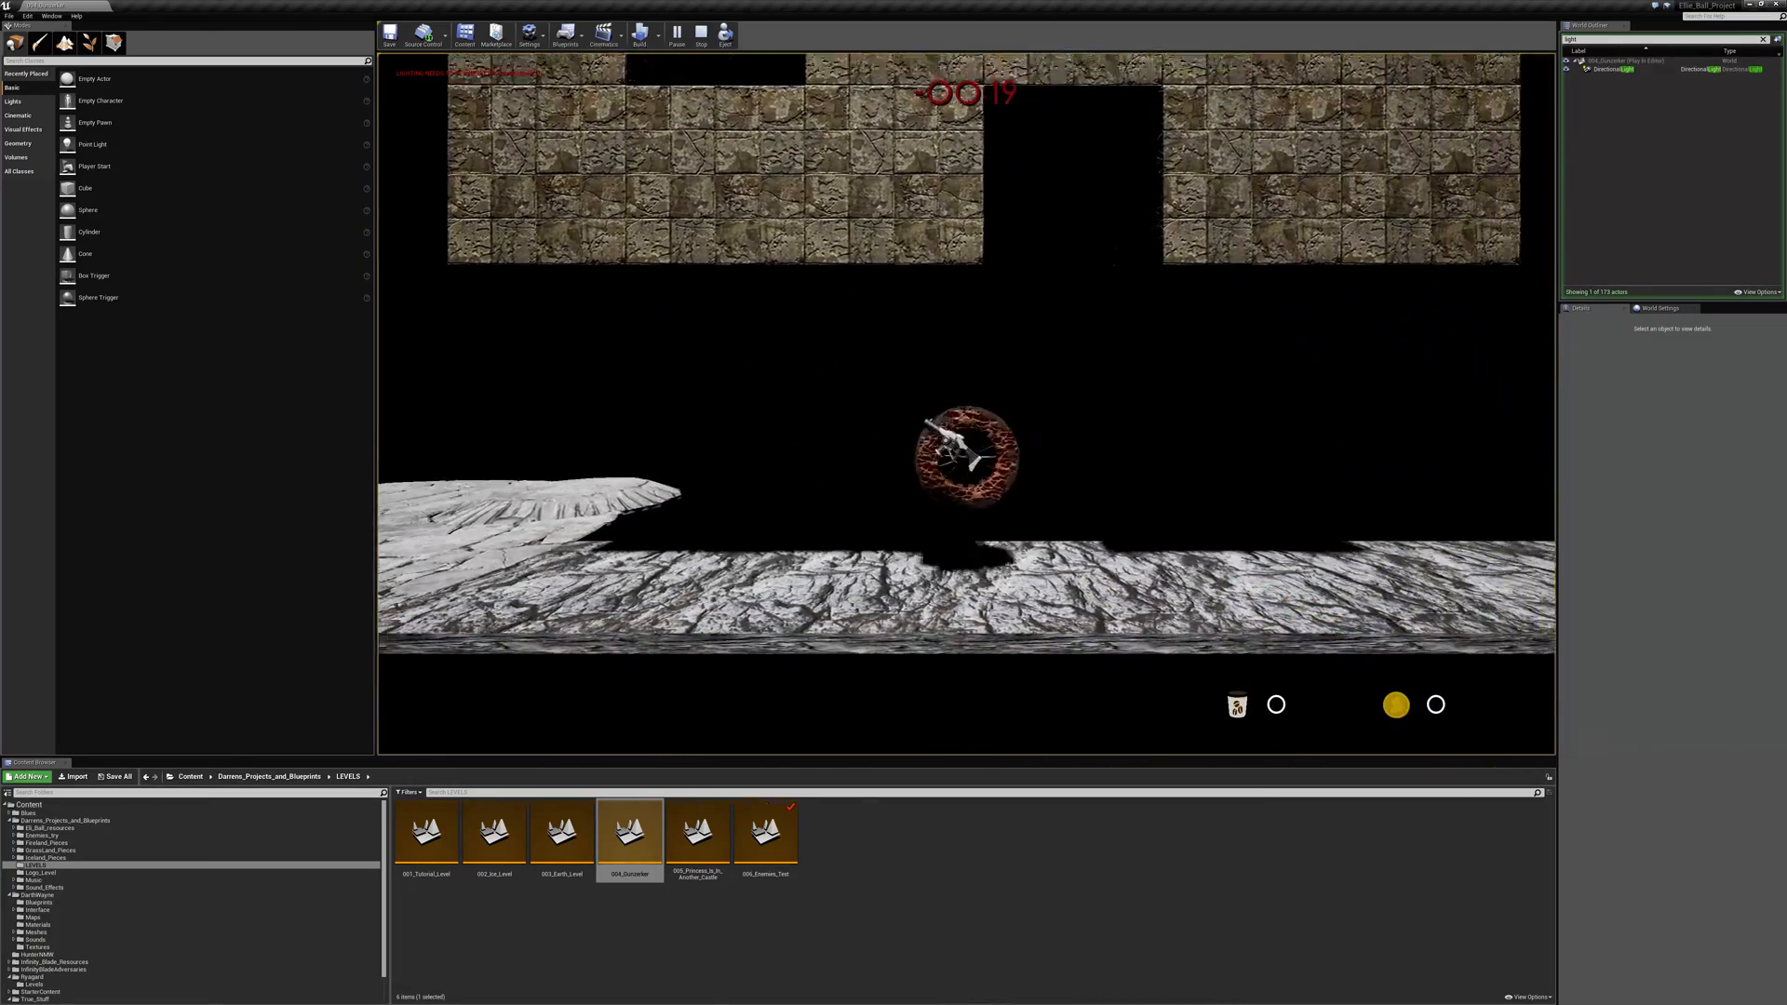
pyautogui.press('a')
pyautogui.press('space')
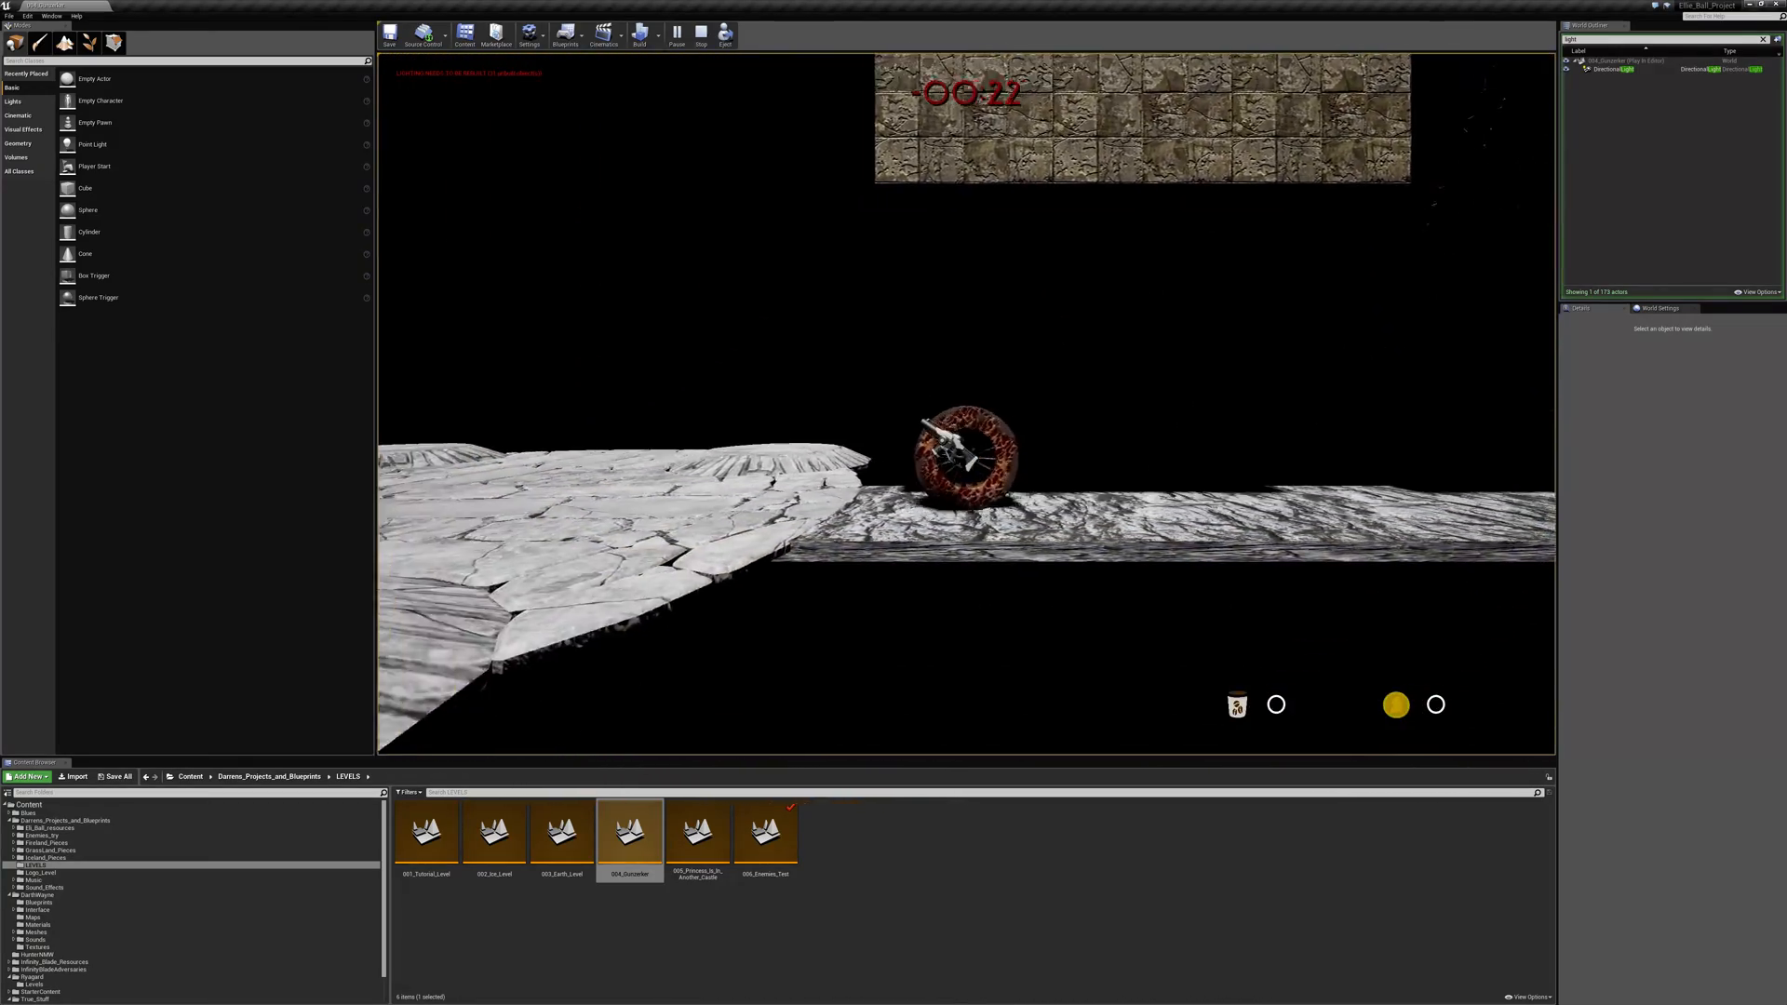
# - Jump across the arena from the walkway to the ledge of the rock wall recess
pyautogui.press('space')
pyautogui.press('space')
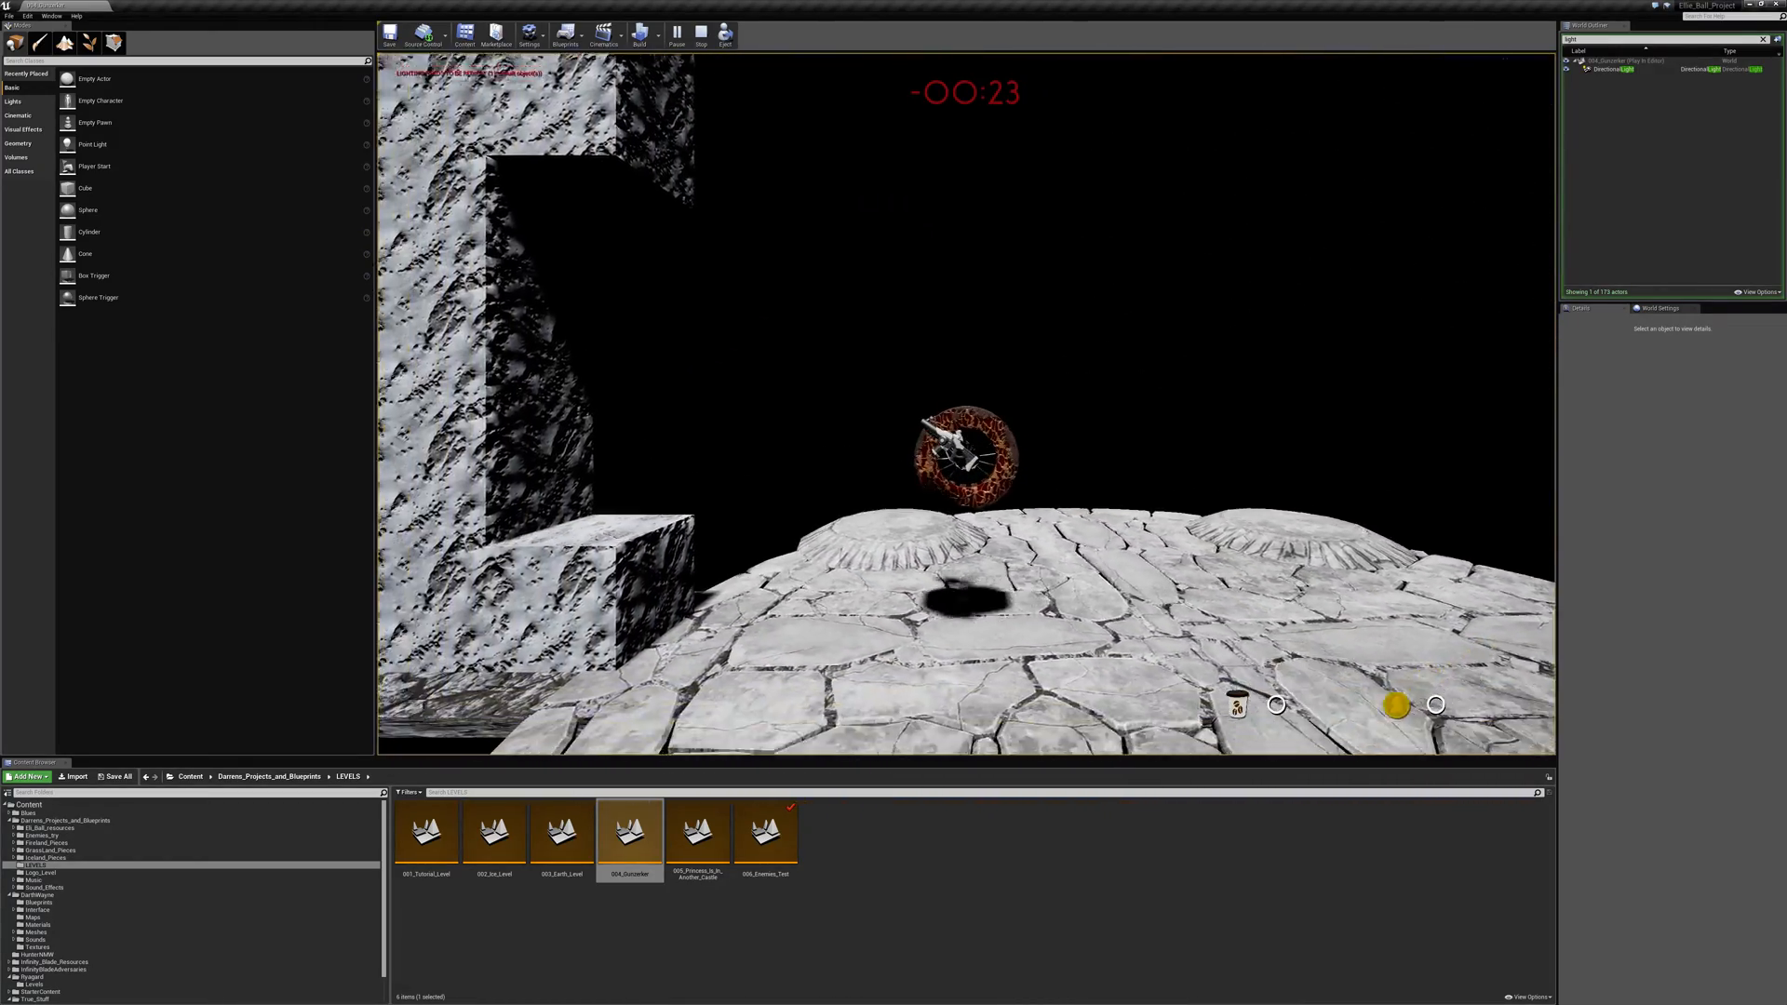
pyautogui.press('space')
pyautogui.press('d')
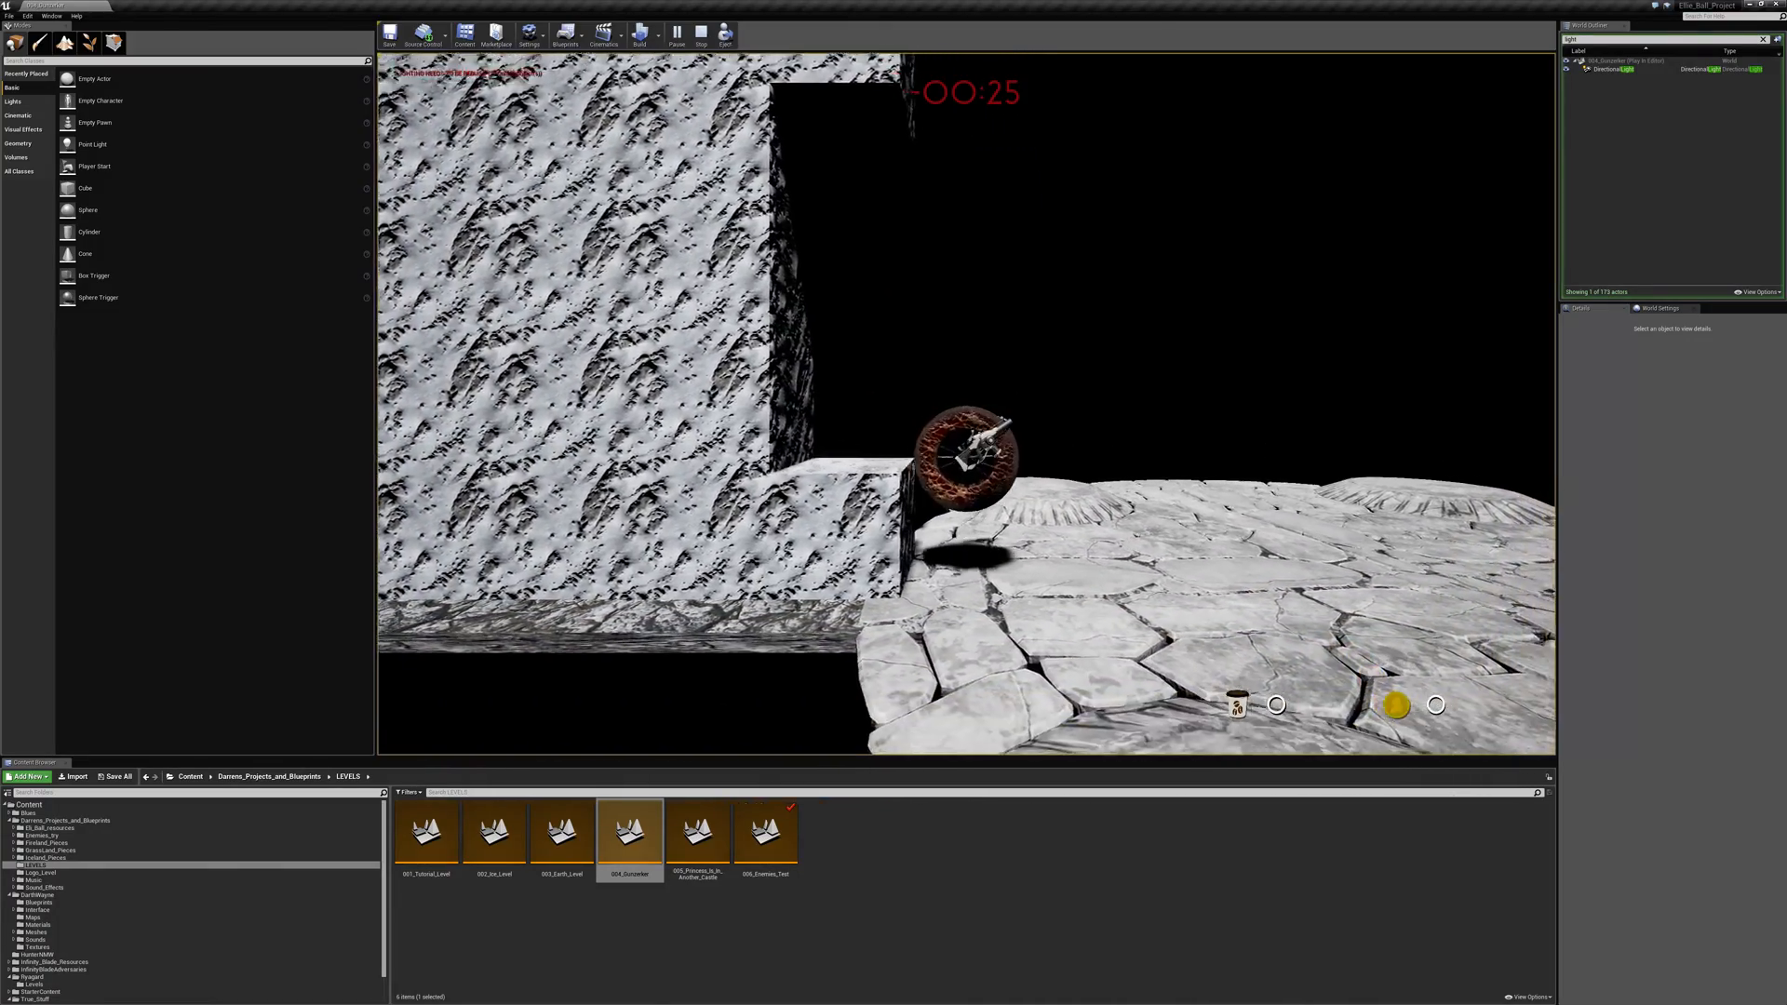
# - Roll across the arena to the walkway's start and jump back to the foot of the rock wall
pyautogui.press('a')
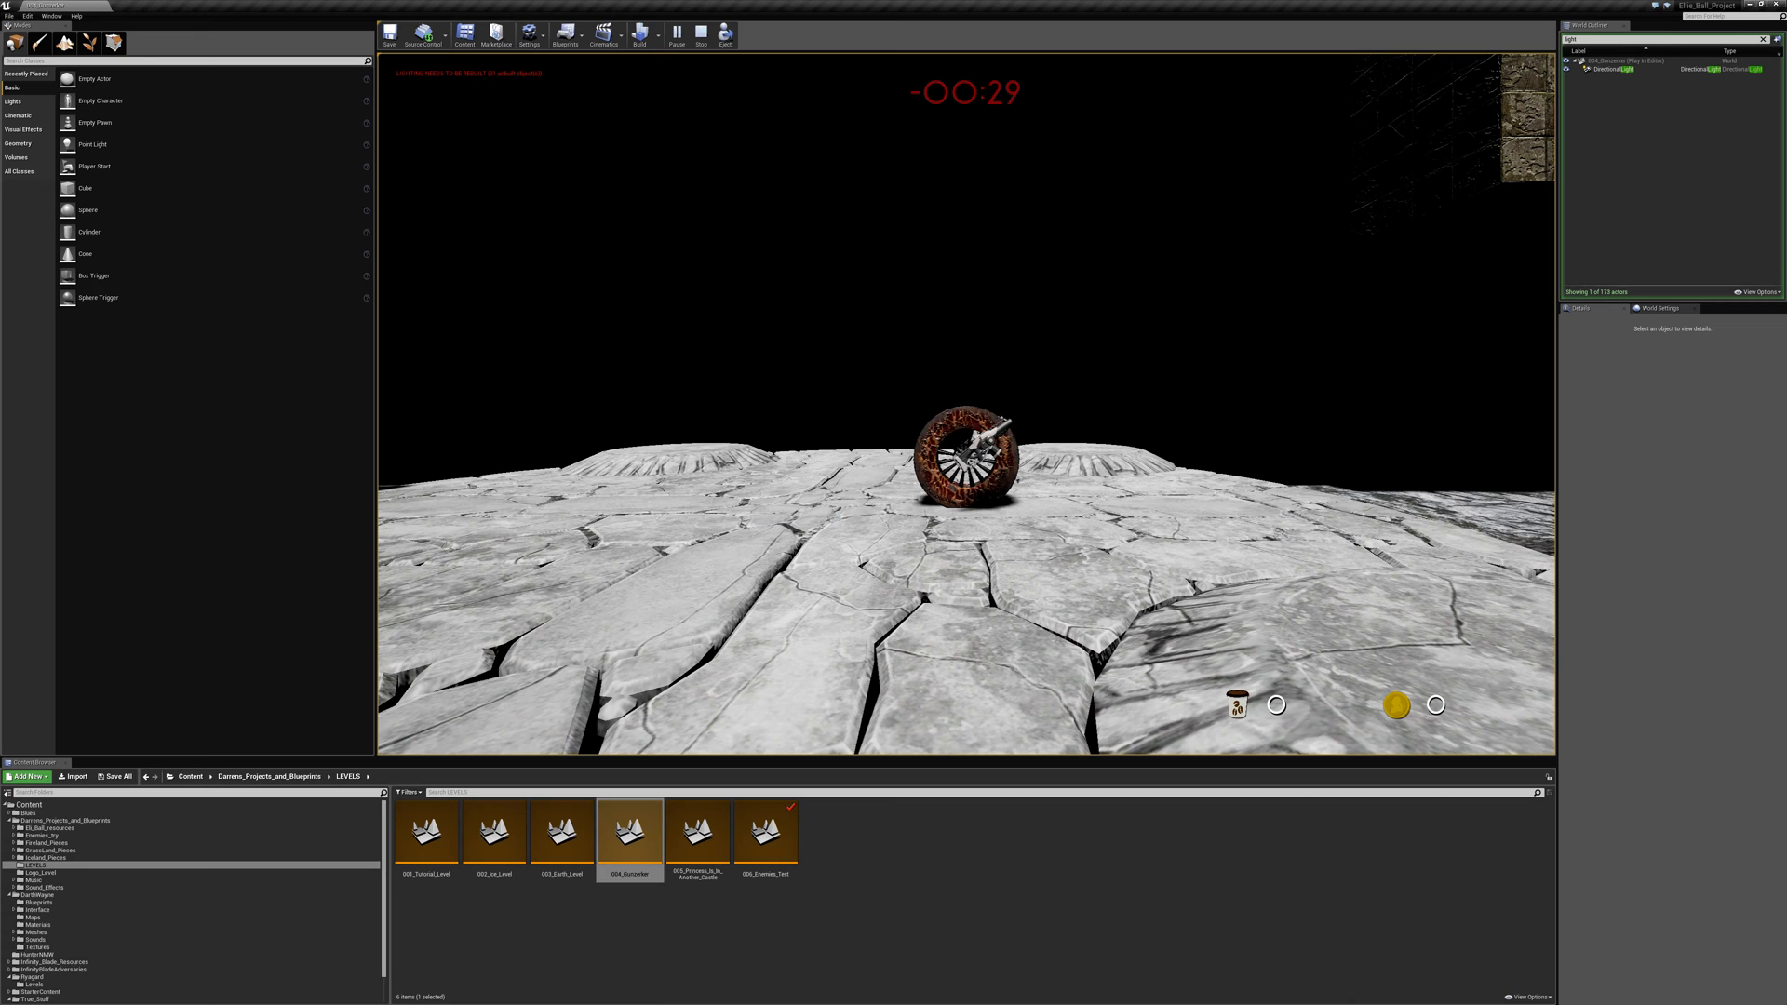
pyautogui.press('d')
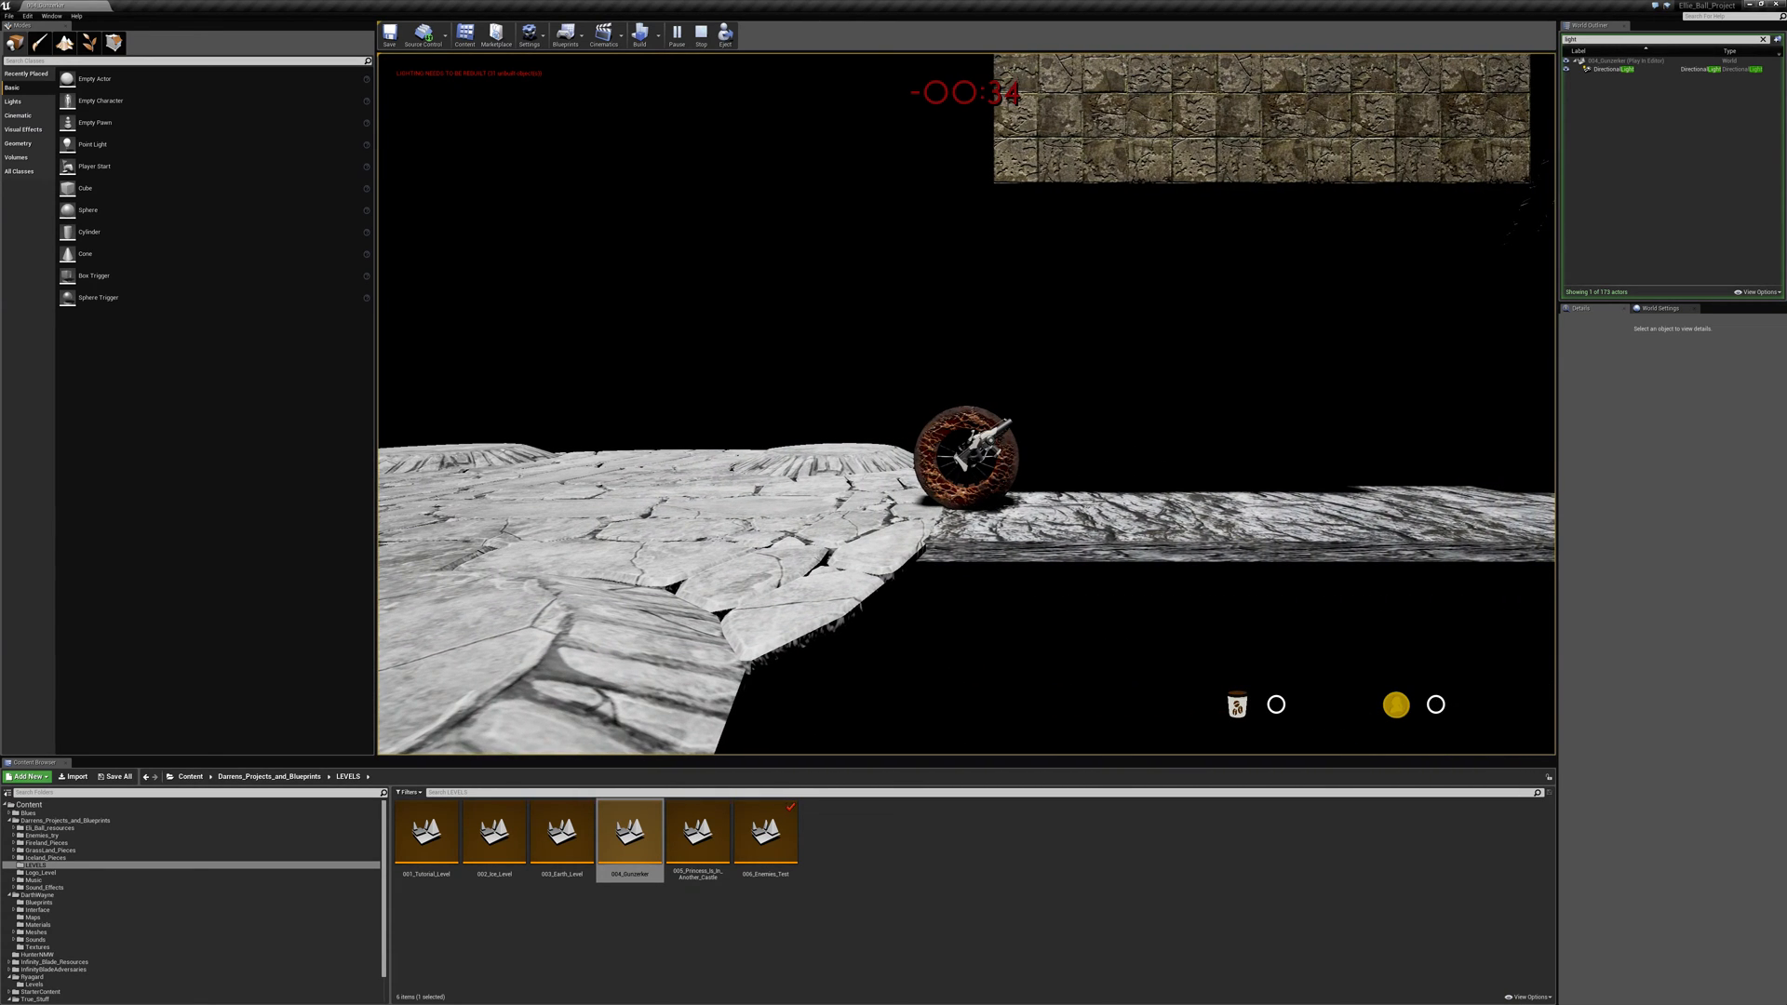
pyautogui.press('a')
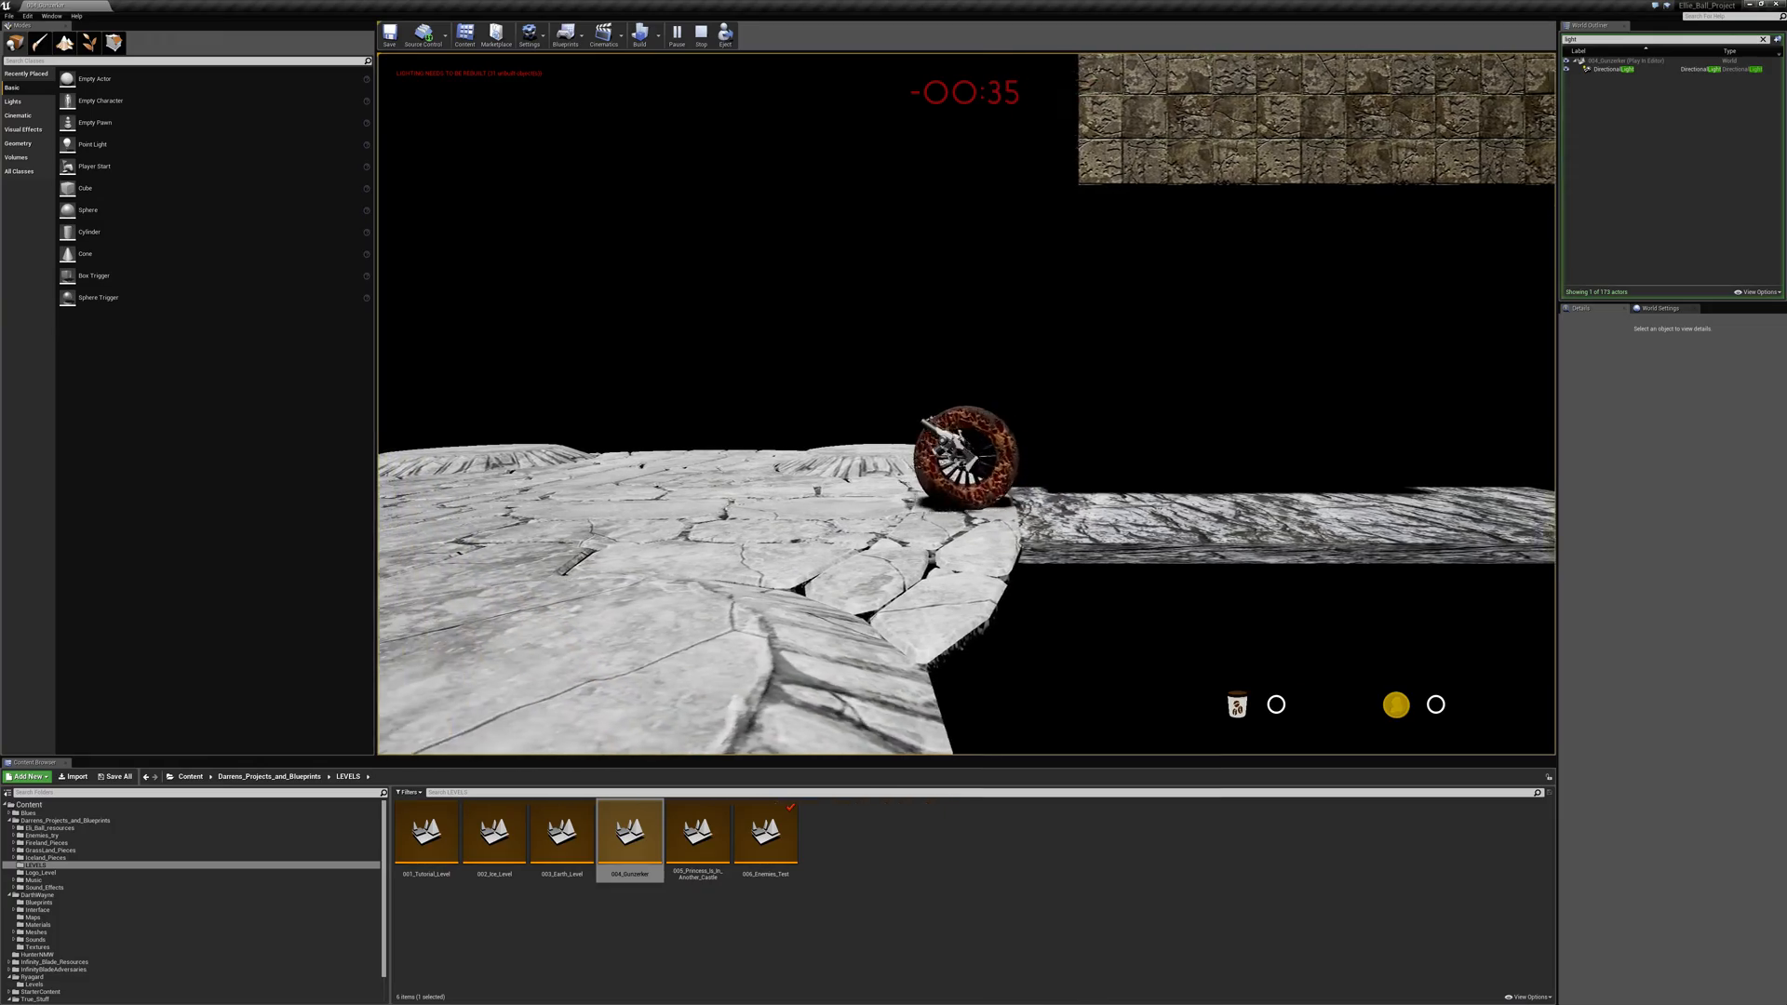
pyautogui.press('space')
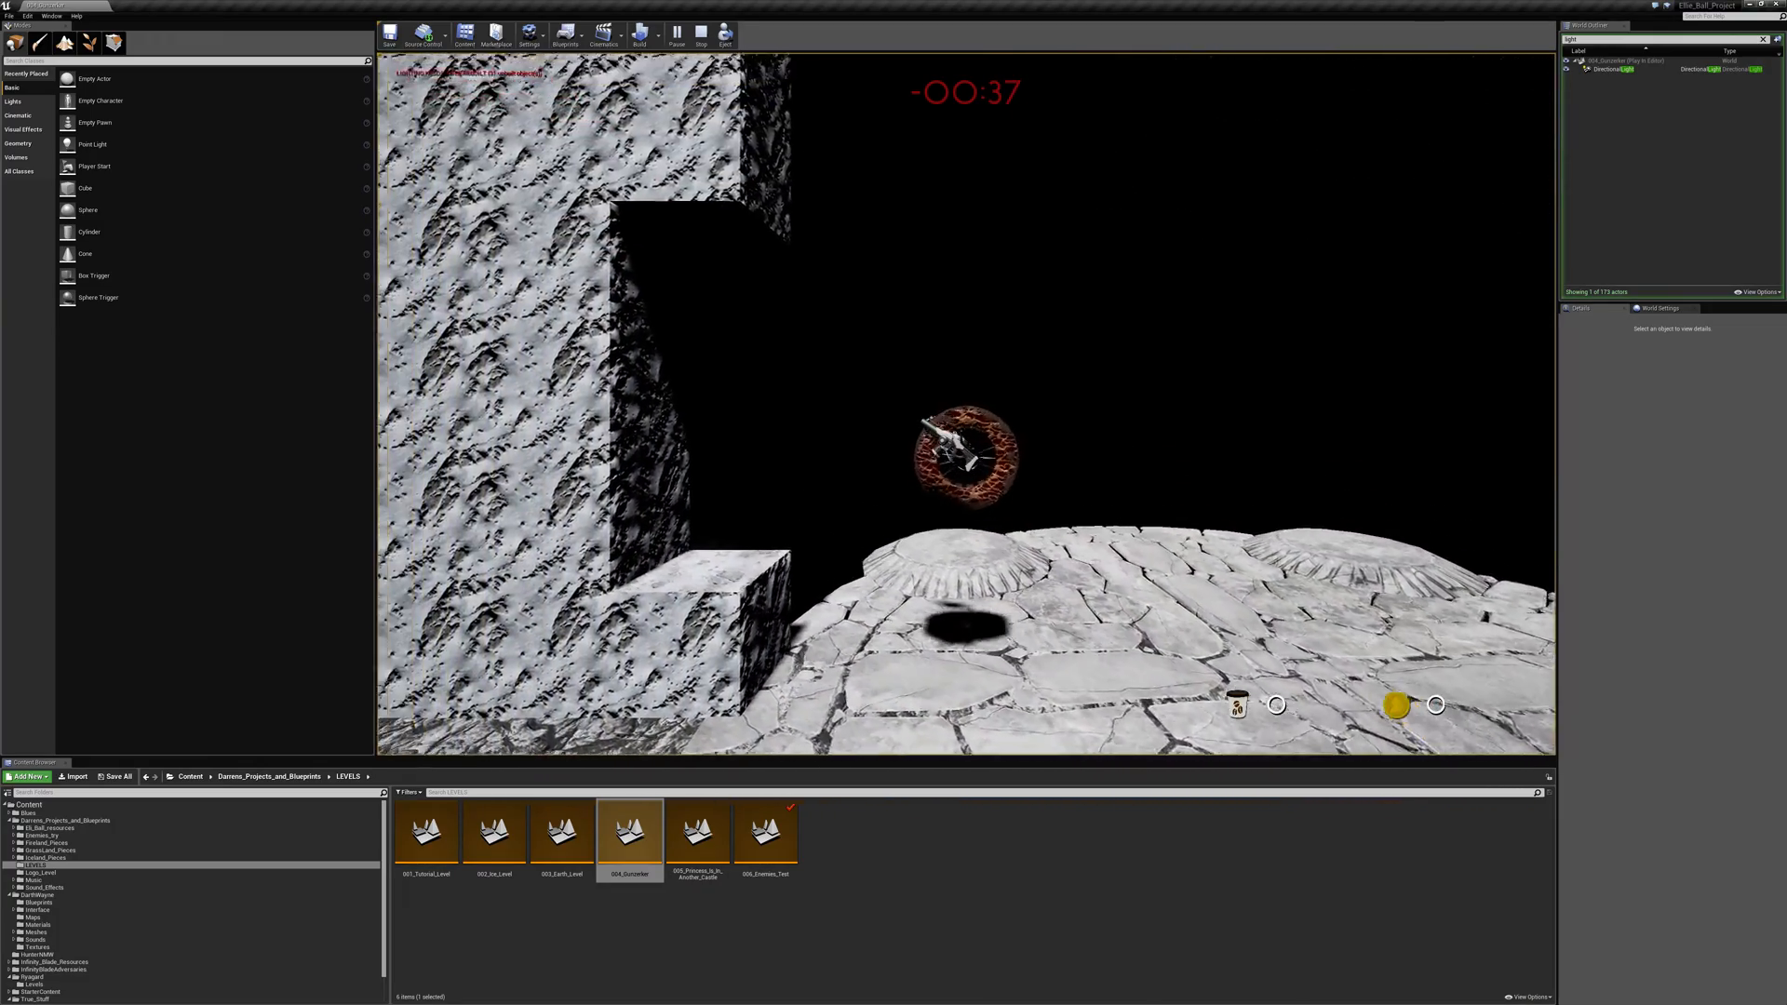
pyautogui.press('d')
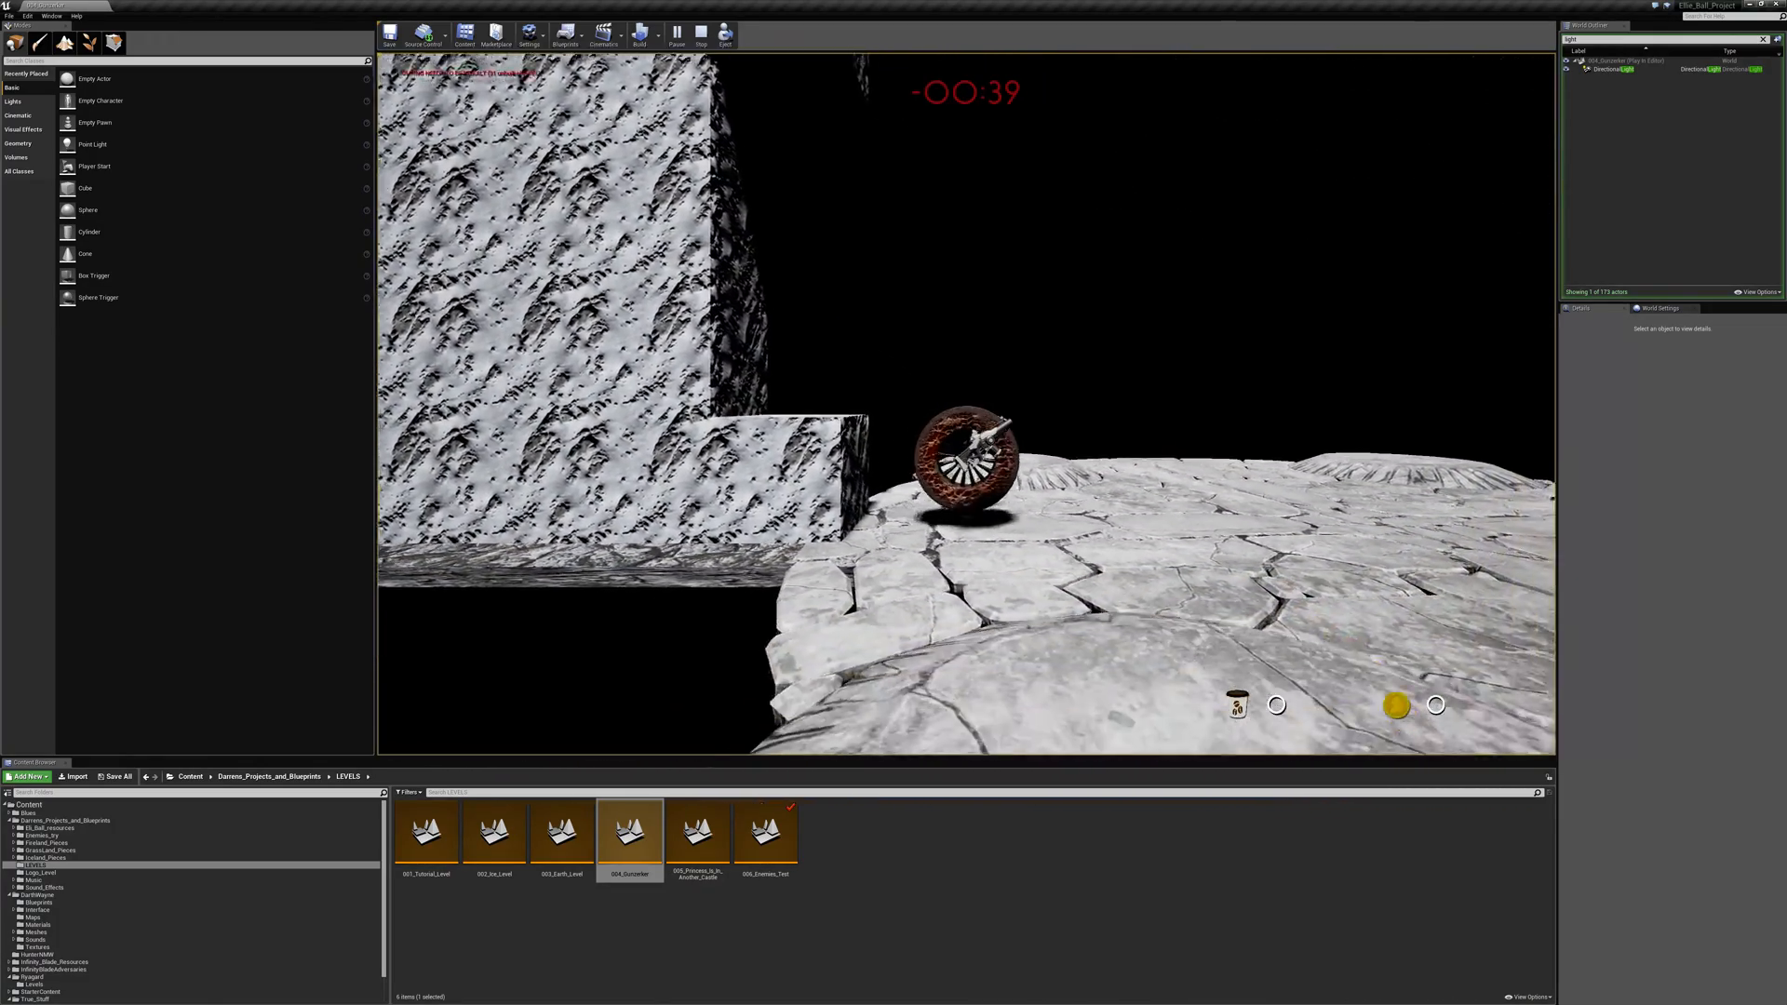
# - Make repeated jumps from the rock wall along the walkway past the brick blocks, and return into the wall recess
pyautogui.press('space')
pyautogui.press('space')
pyautogui.press('space')
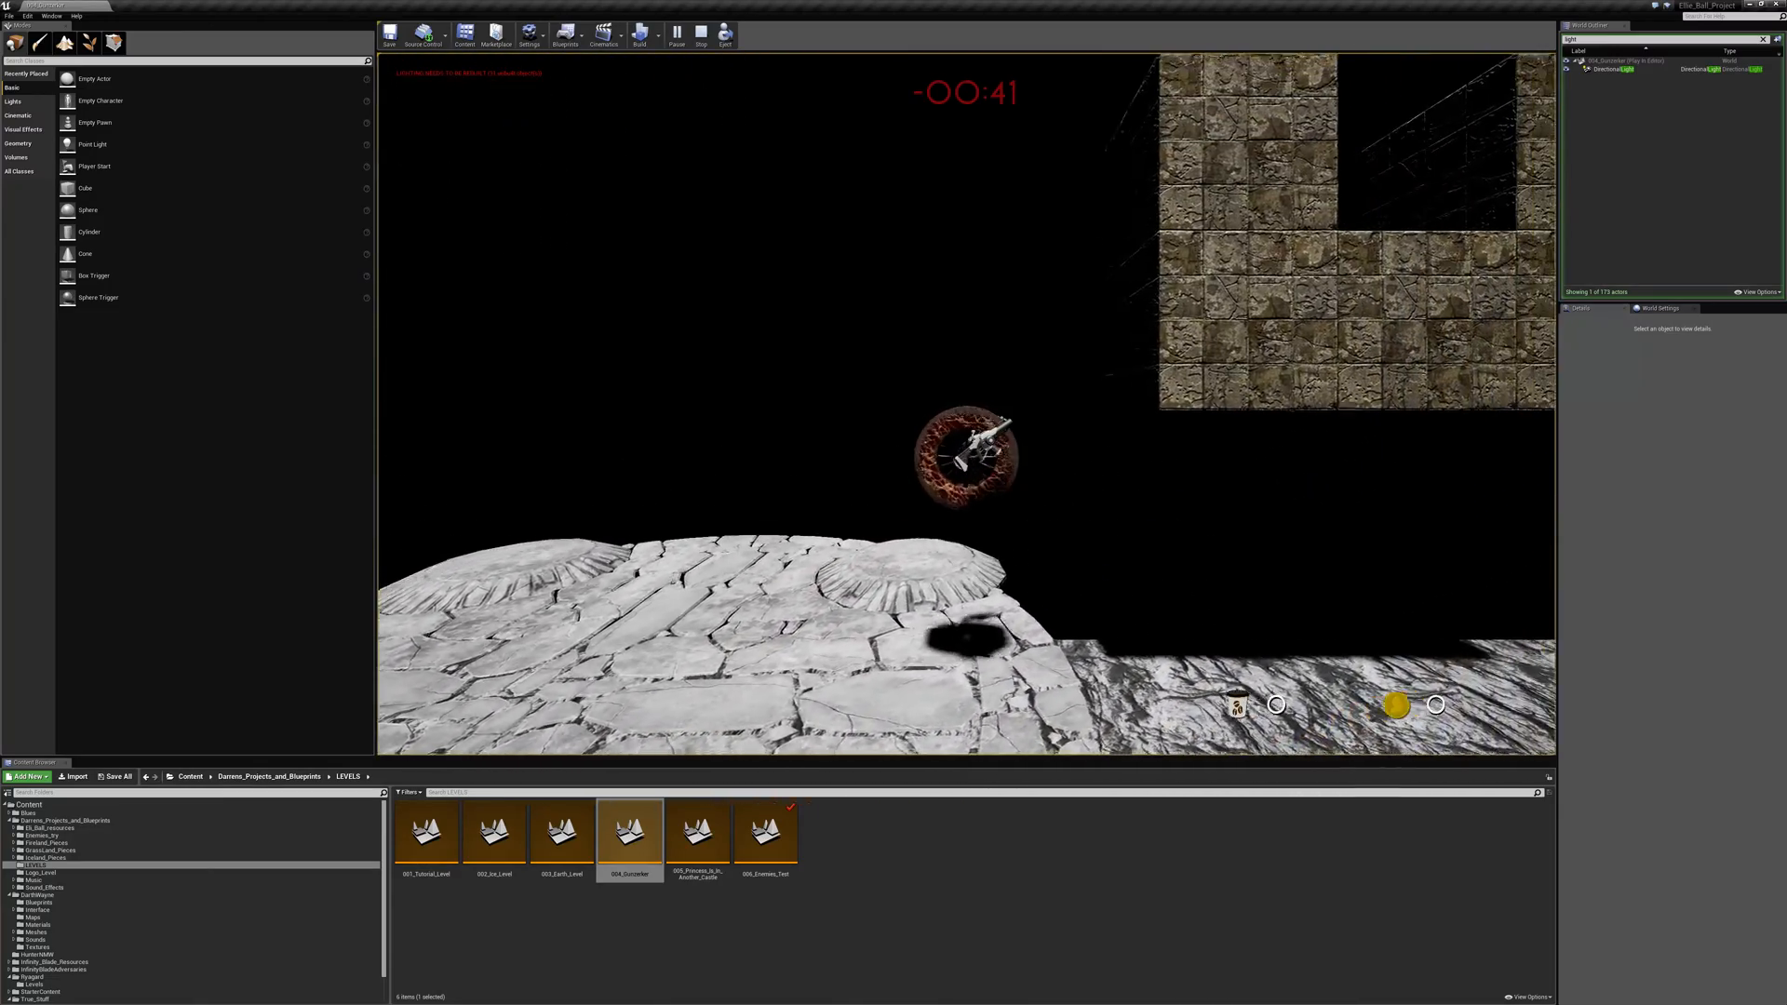
pyautogui.press('space')
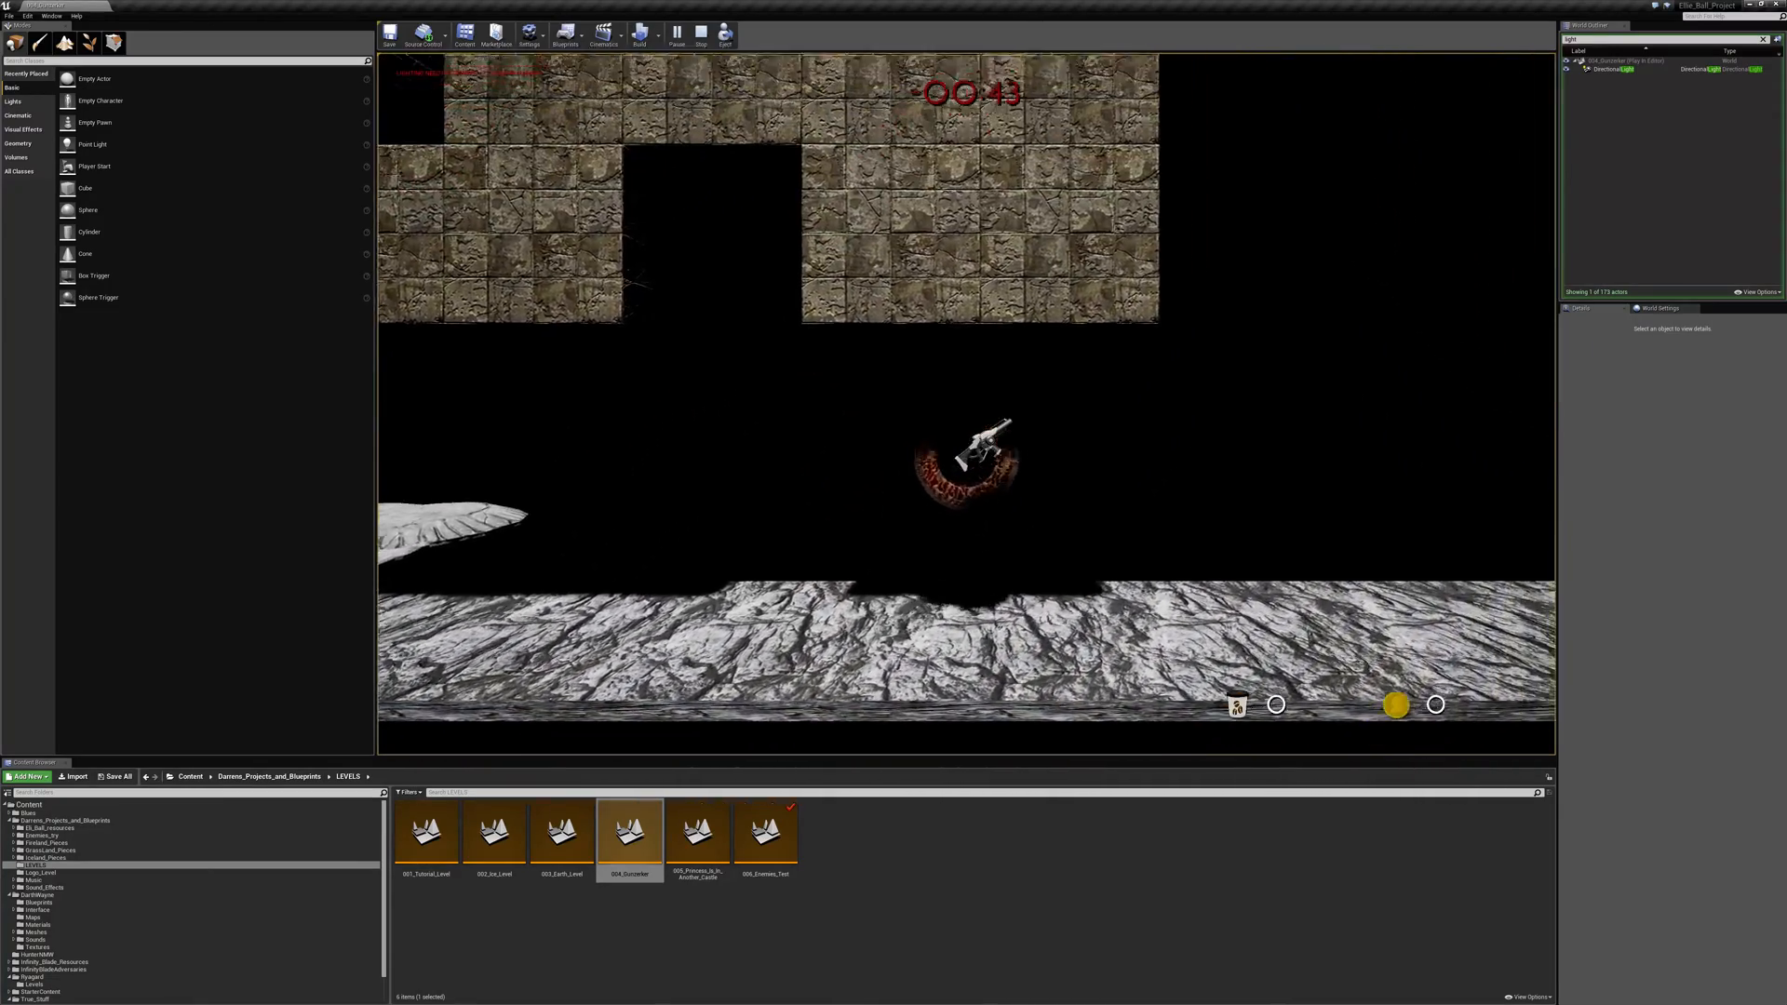
pyautogui.press('a')
pyautogui.press('space')
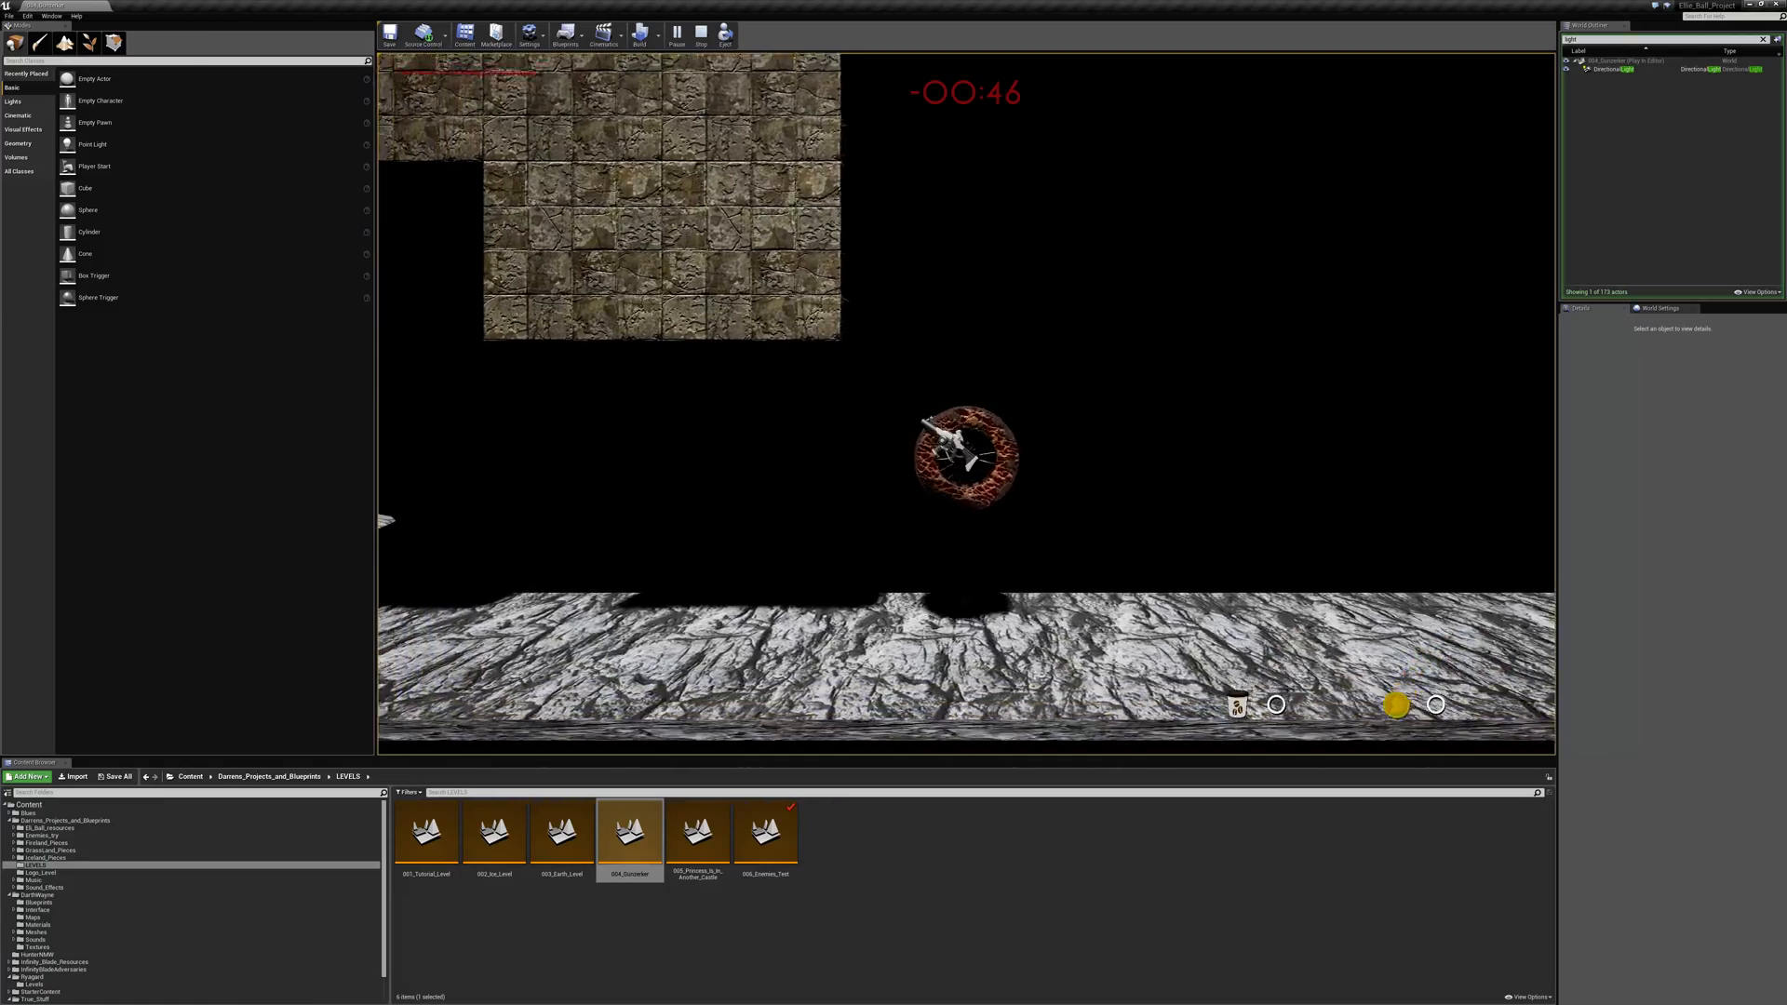
pyautogui.press('space')
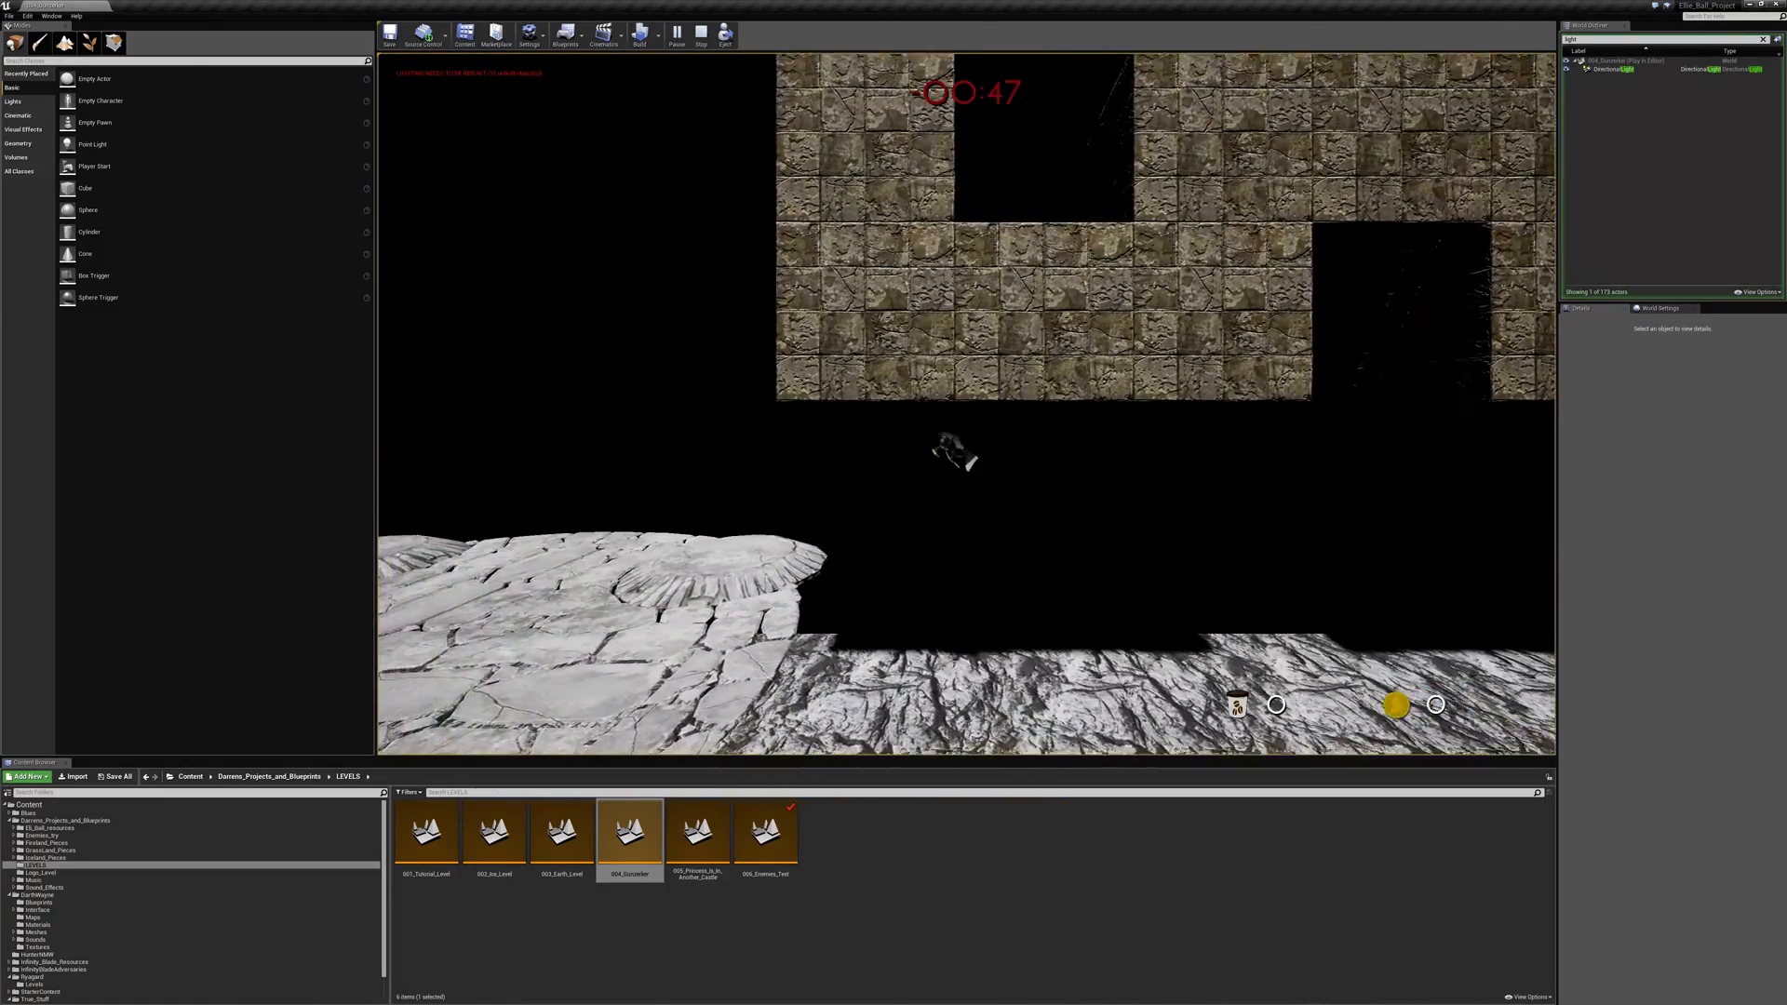
pyautogui.press('space')
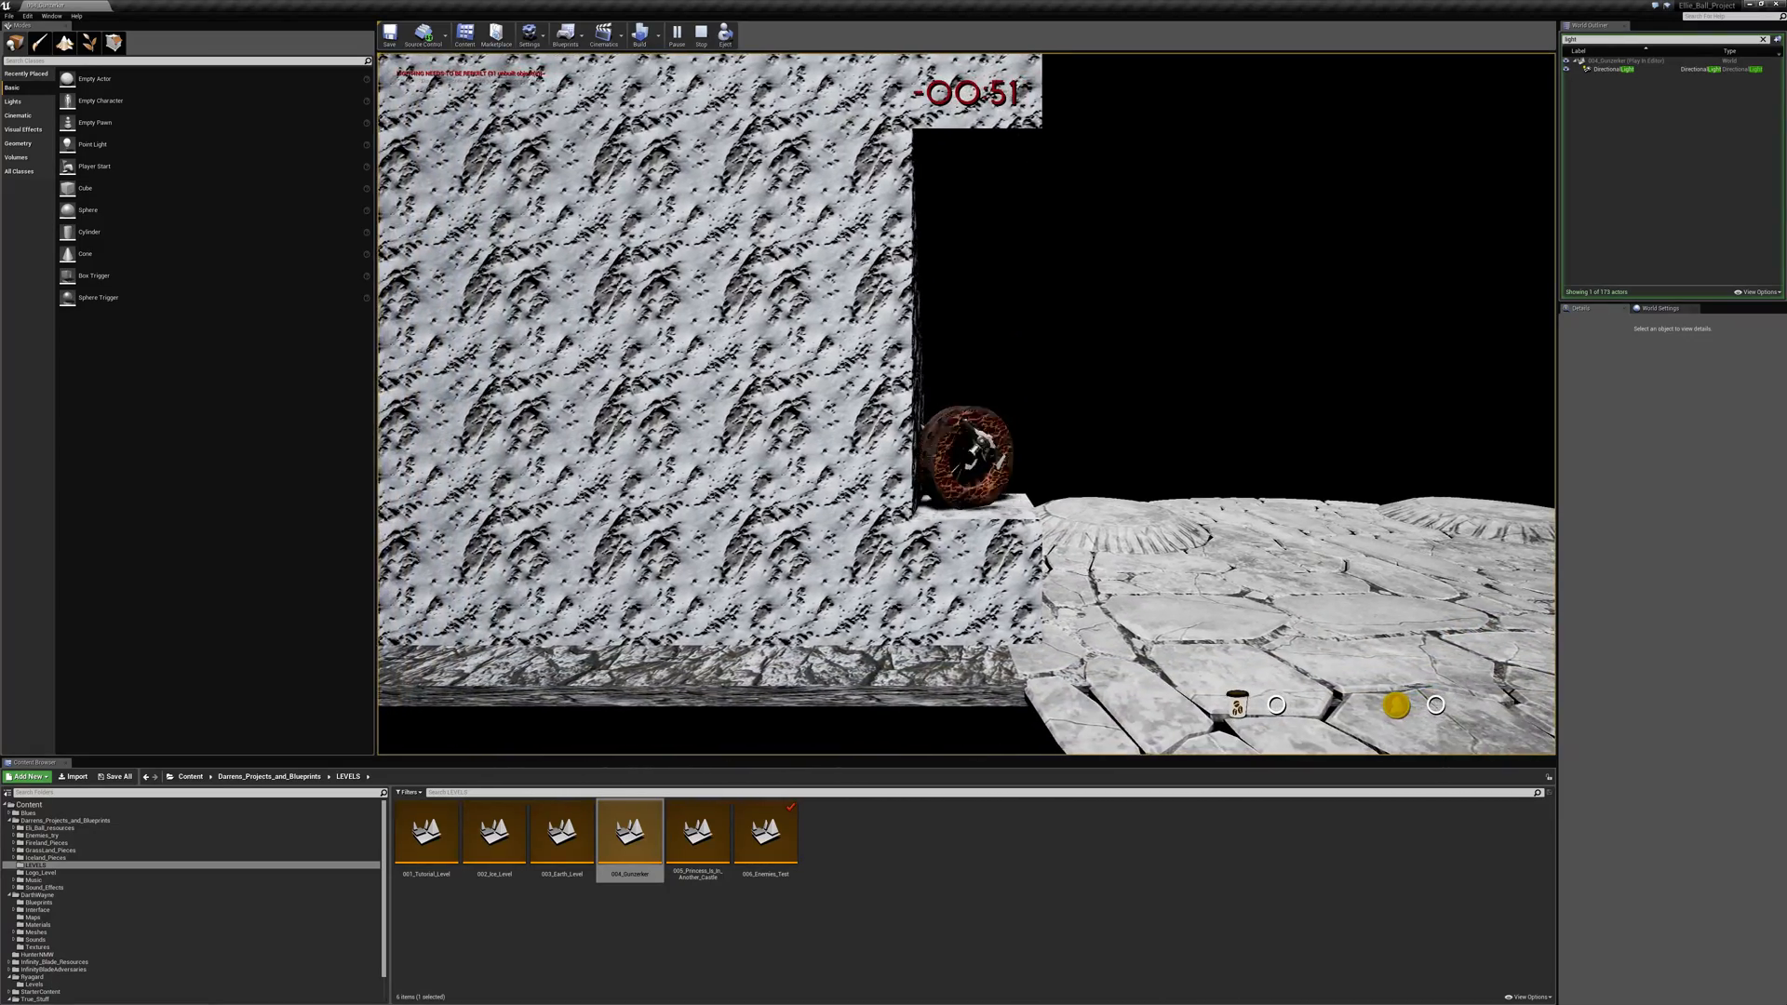
# - Roll from the recess onto the walkway, jump beyond the brick blocks, and return to the middle of the arena
pyautogui.press('d')
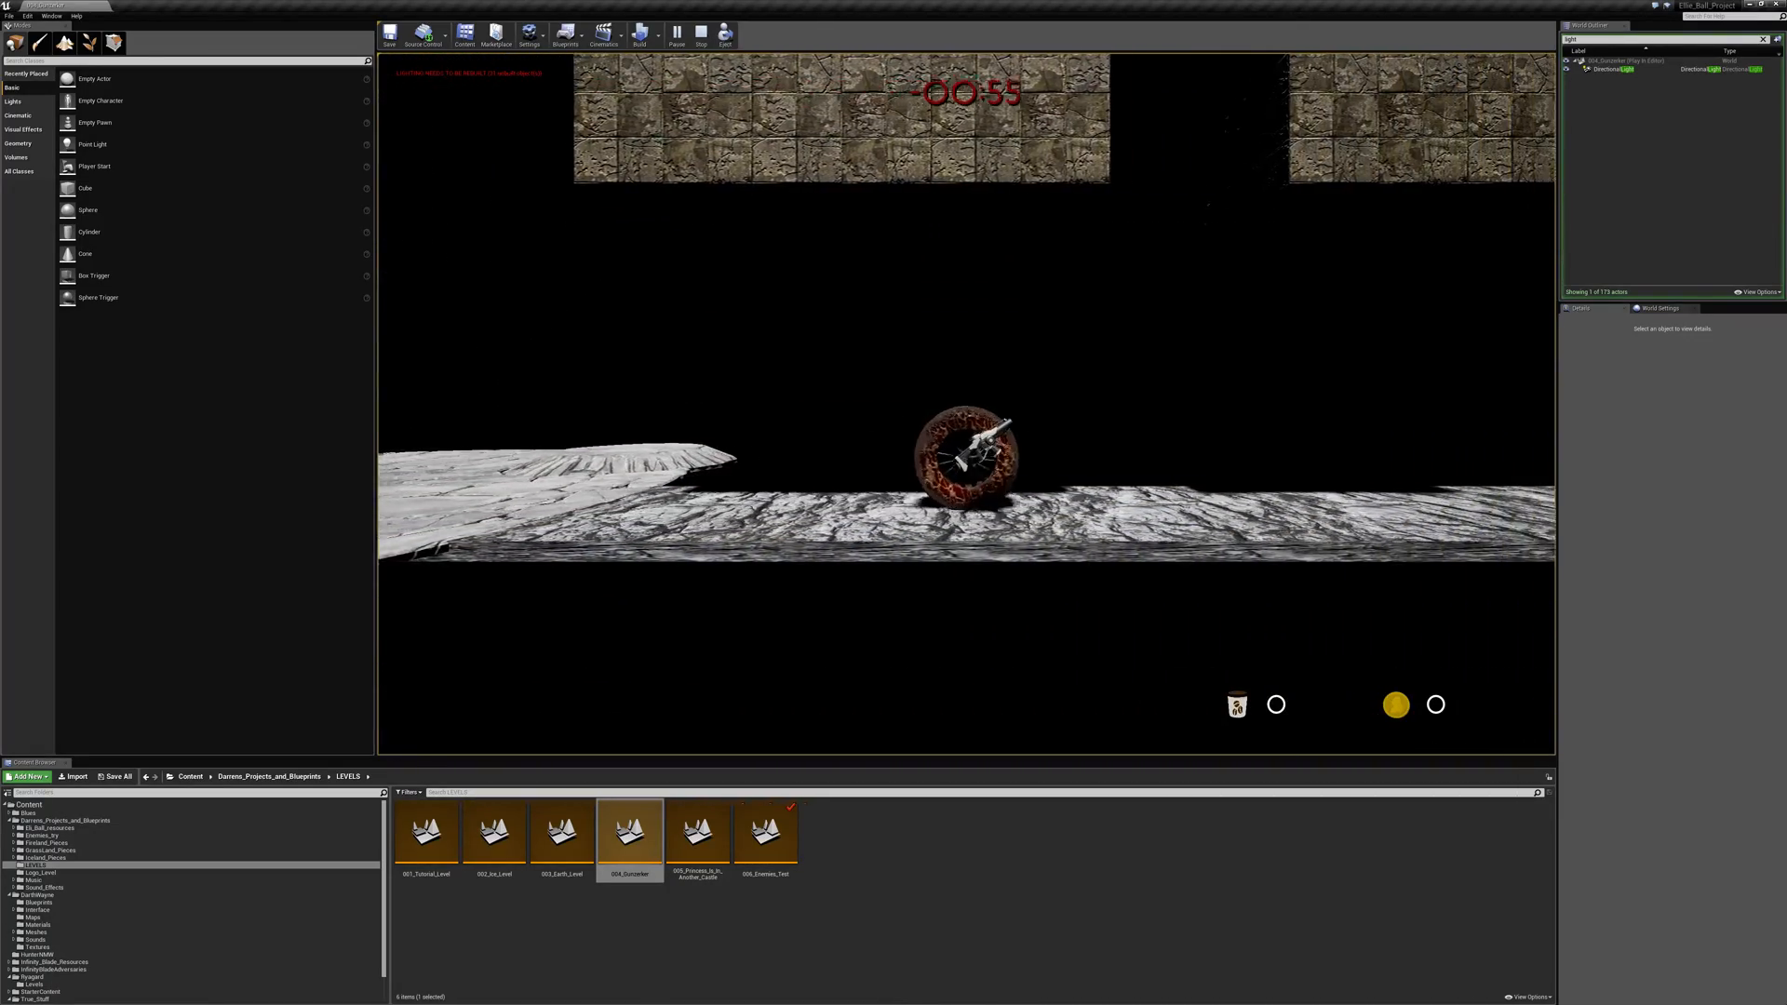
pyautogui.press('space')
pyautogui.press('a')
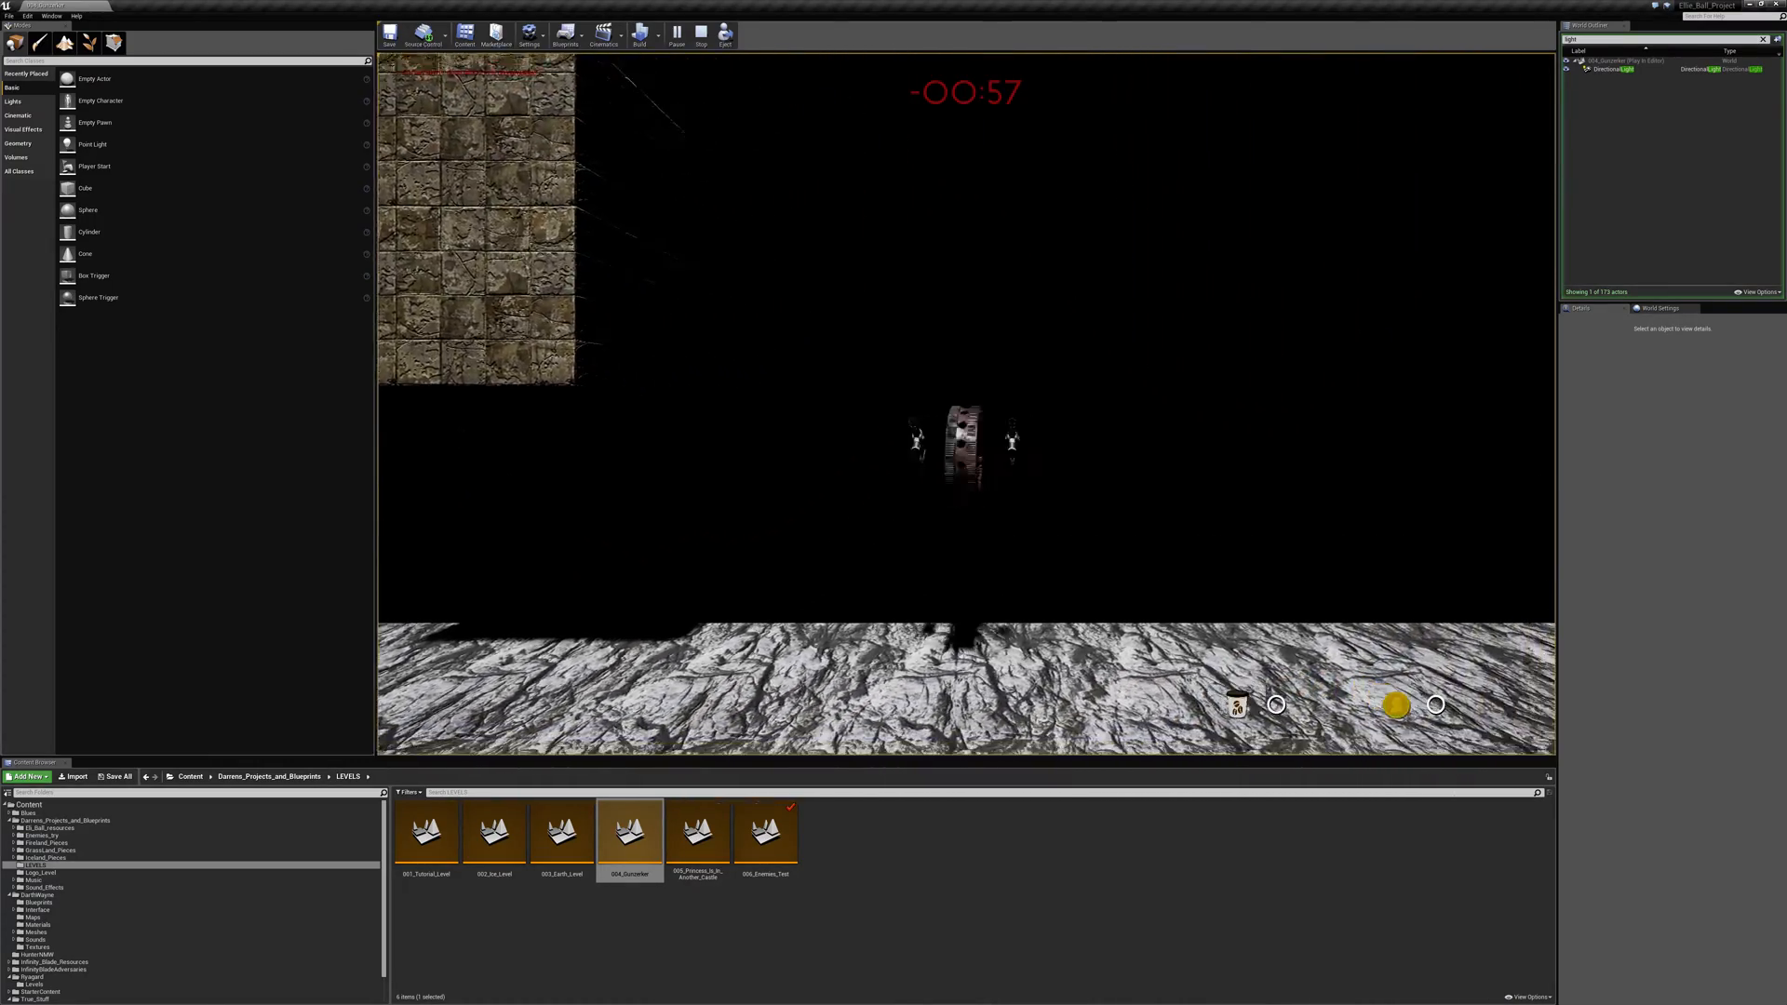
pyautogui.press('space')
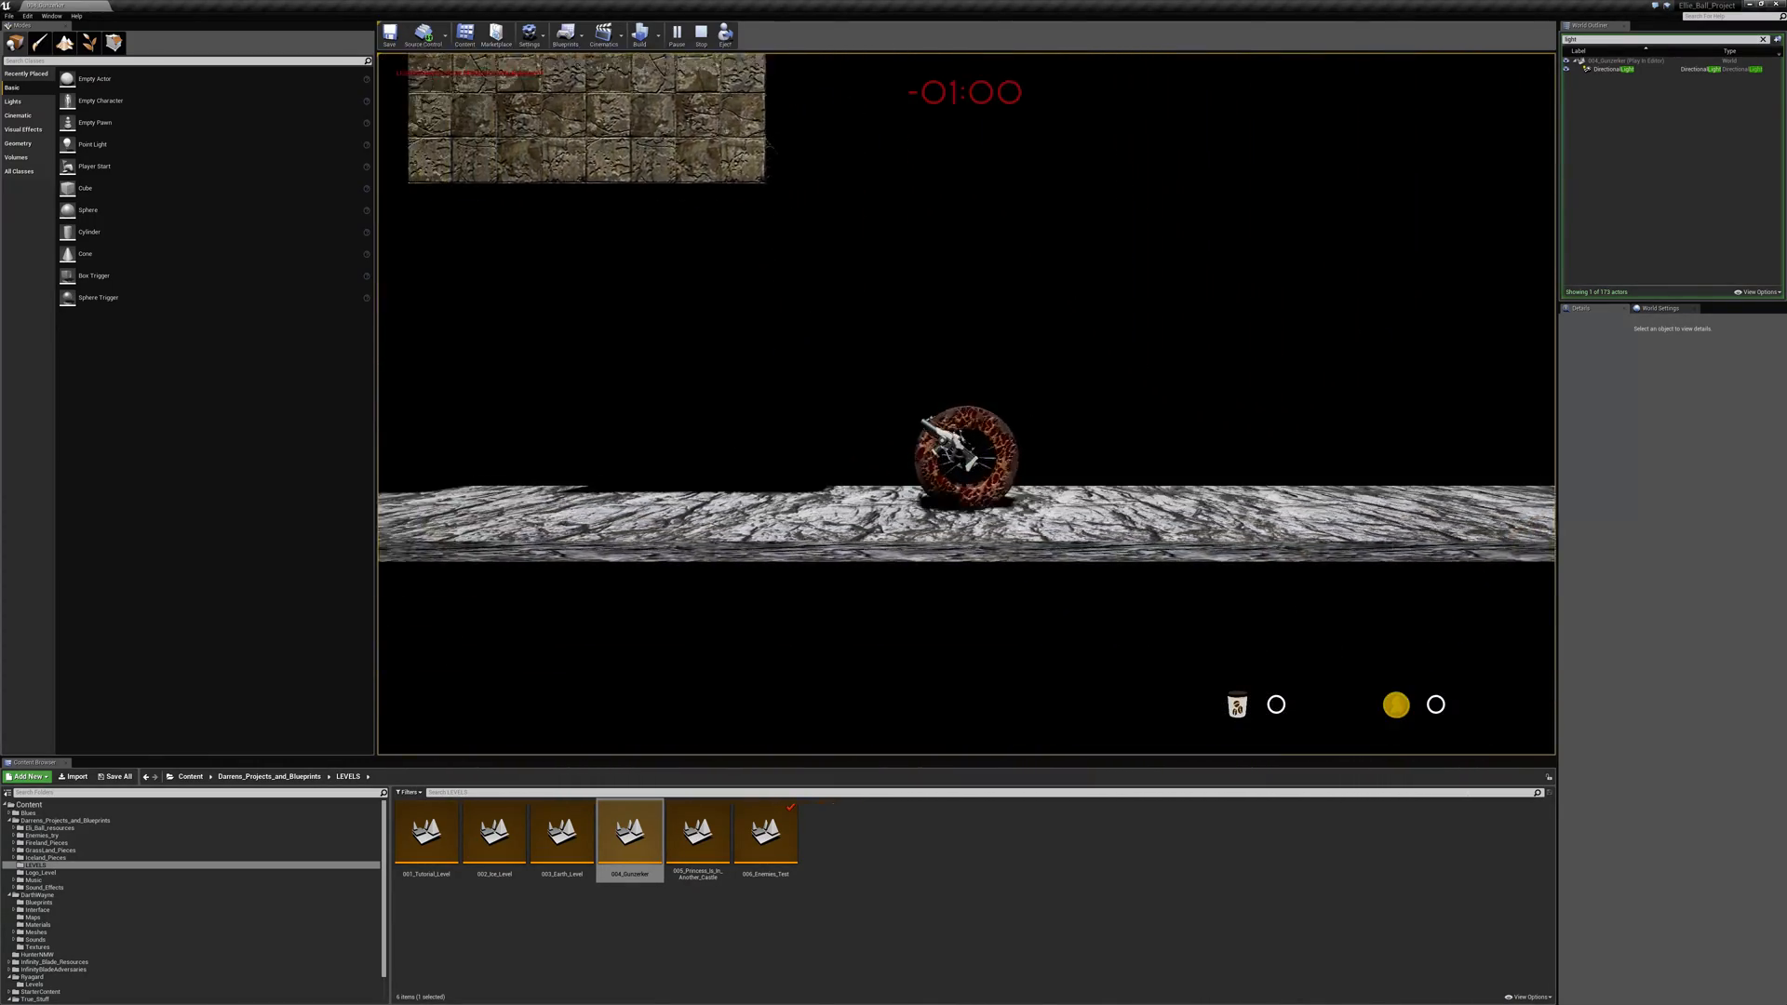
pyautogui.press('space')
pyautogui.press('space')
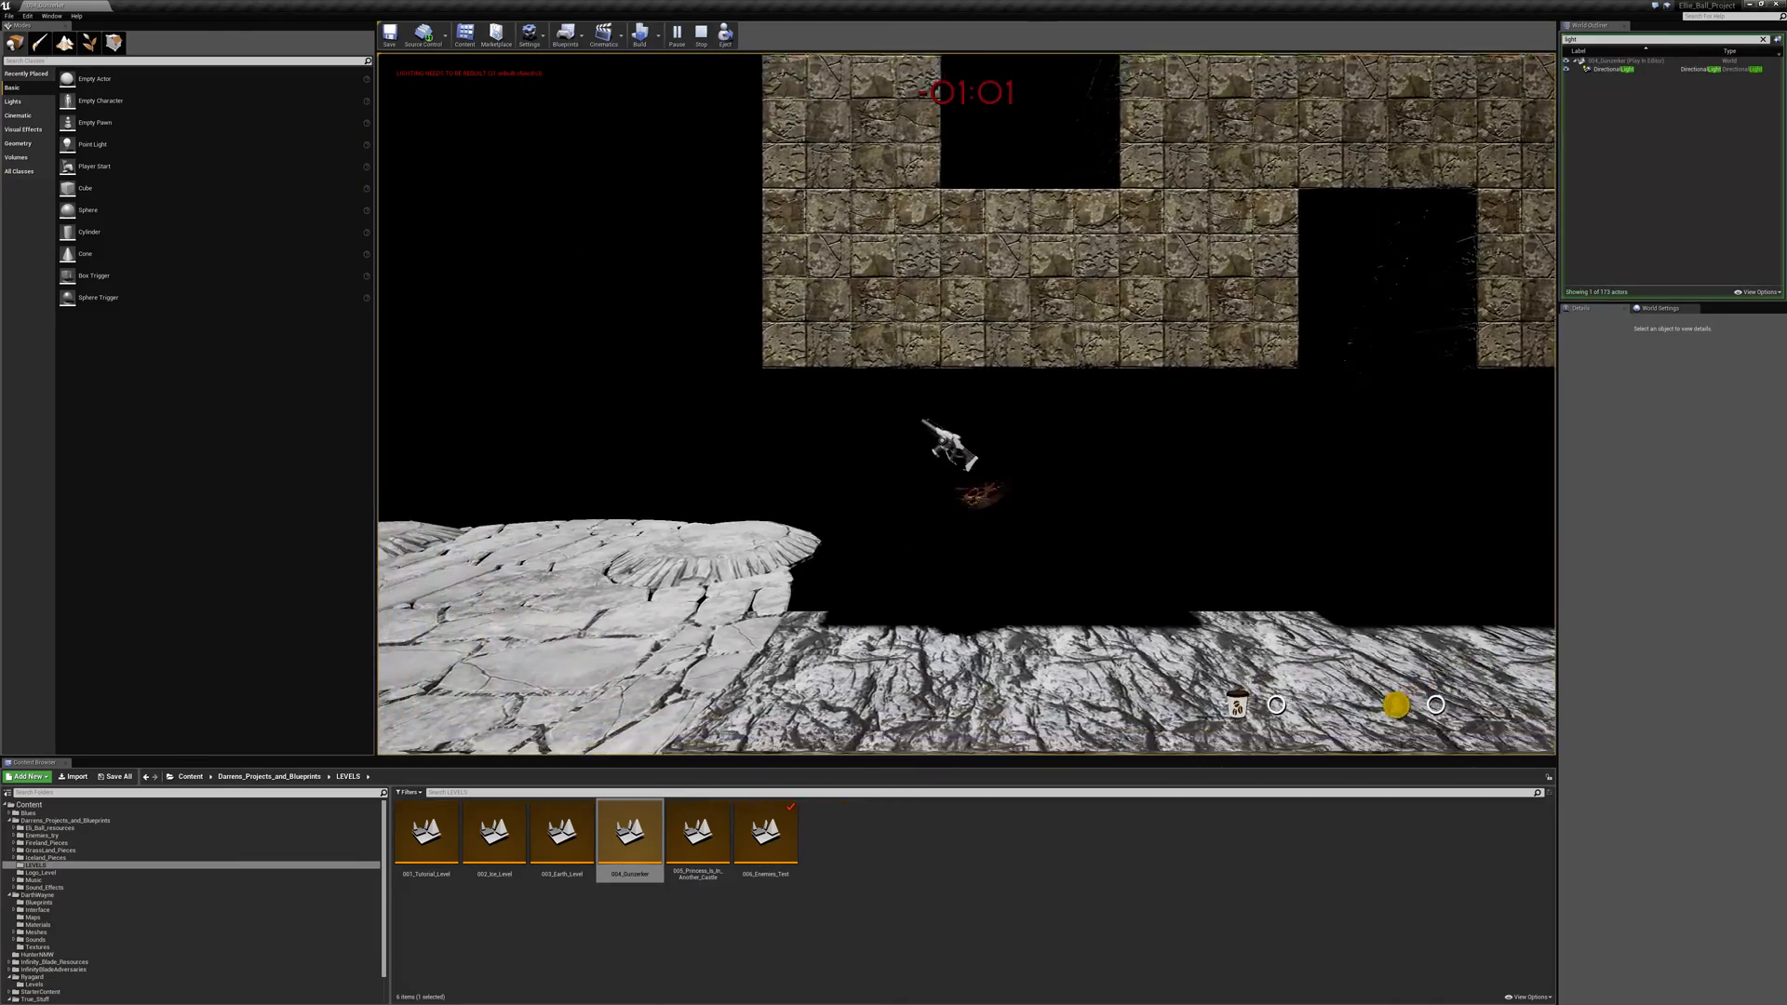
pyautogui.press('space')
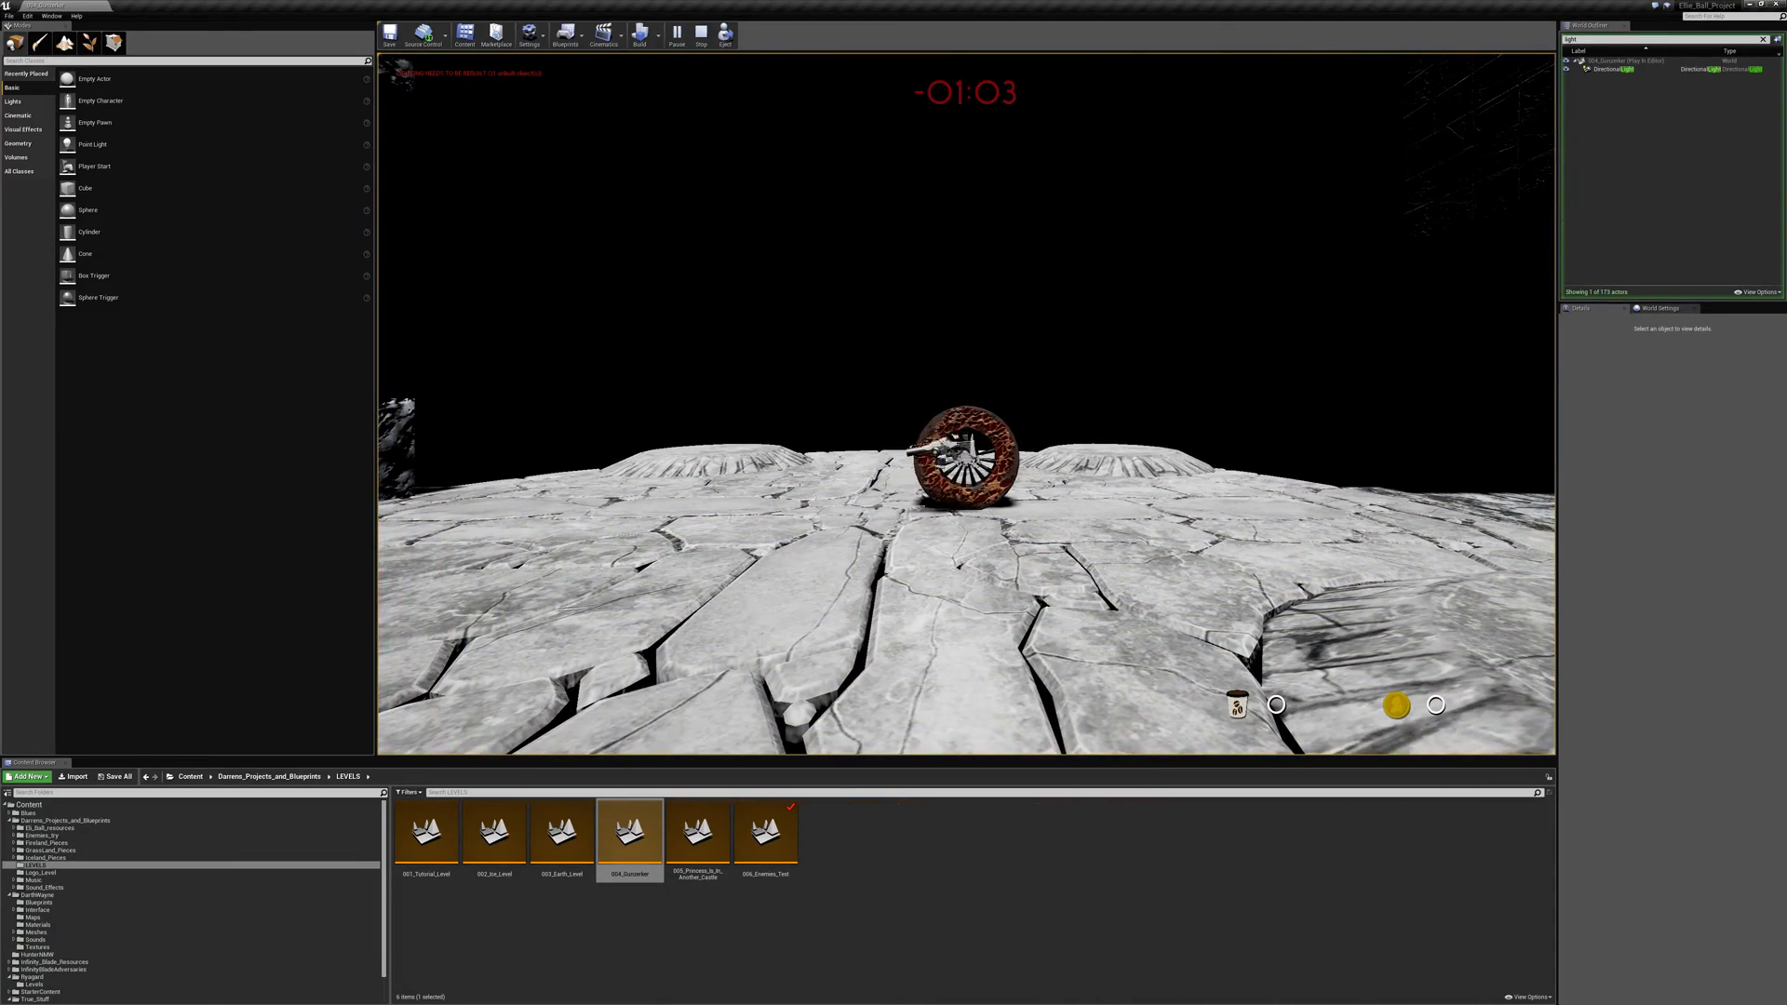
# - Roll from mid-arena to its edge, jump along the walkway past the brick blocks, and come back onto the arena
pyautogui.press('d')
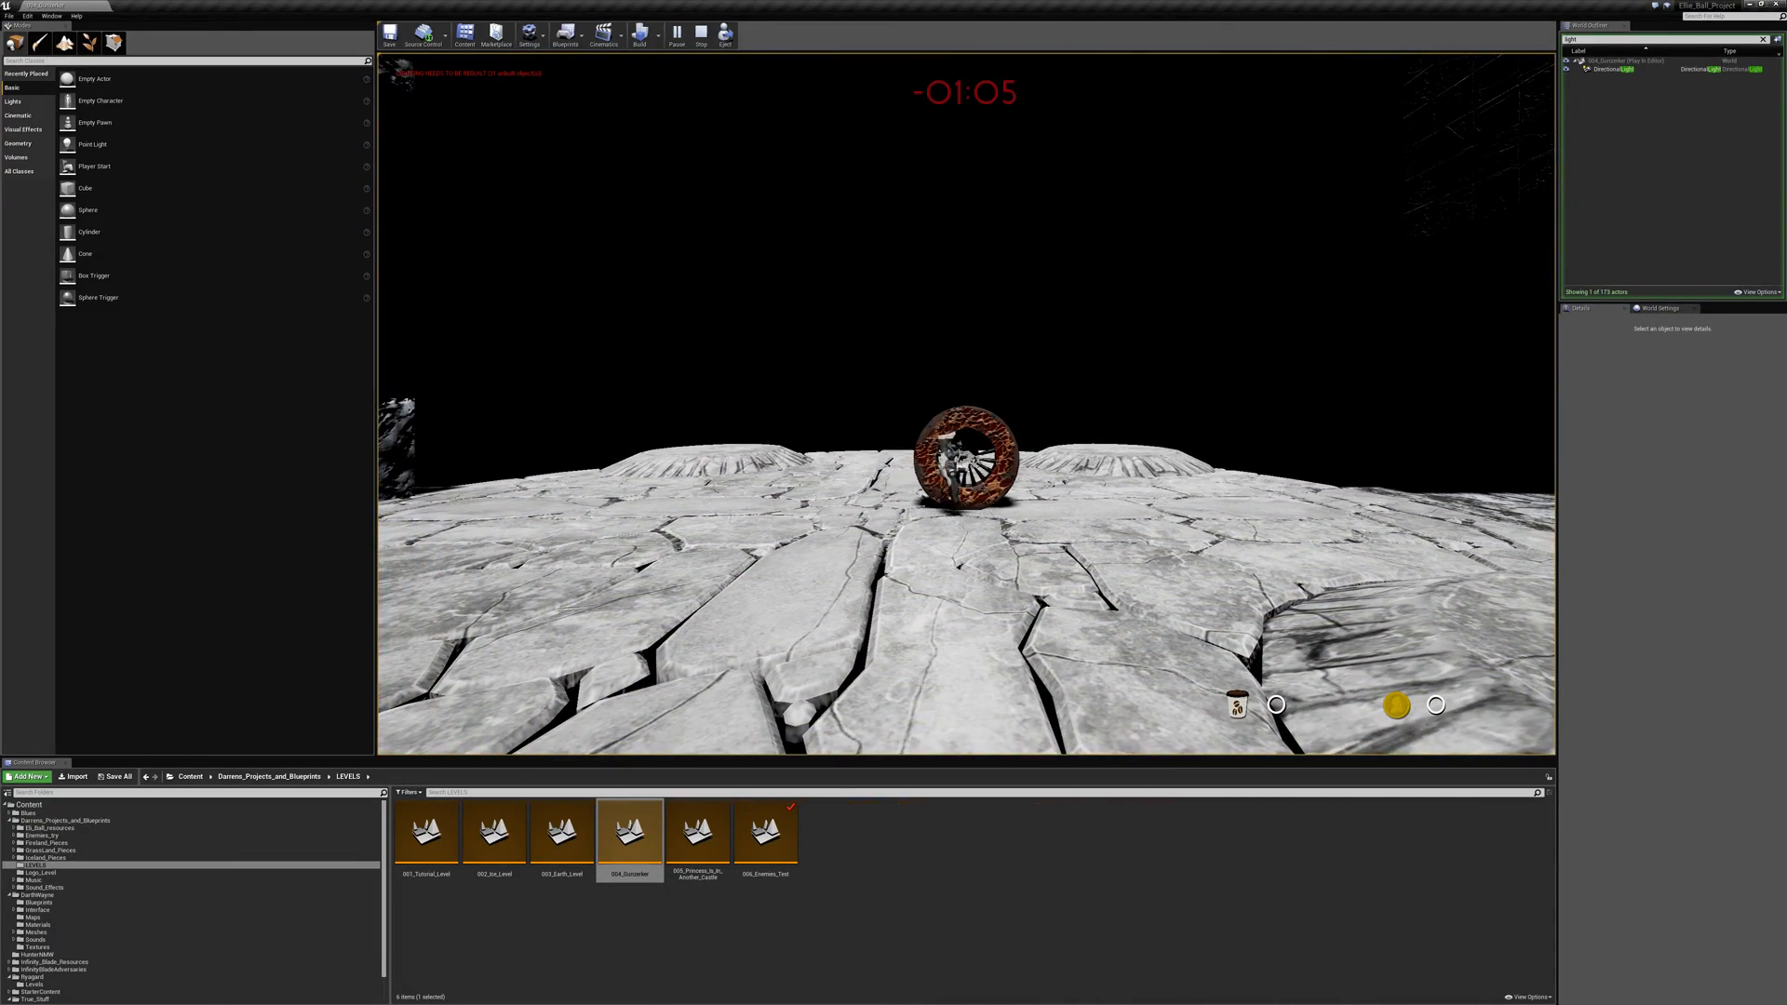
pyautogui.press('a')
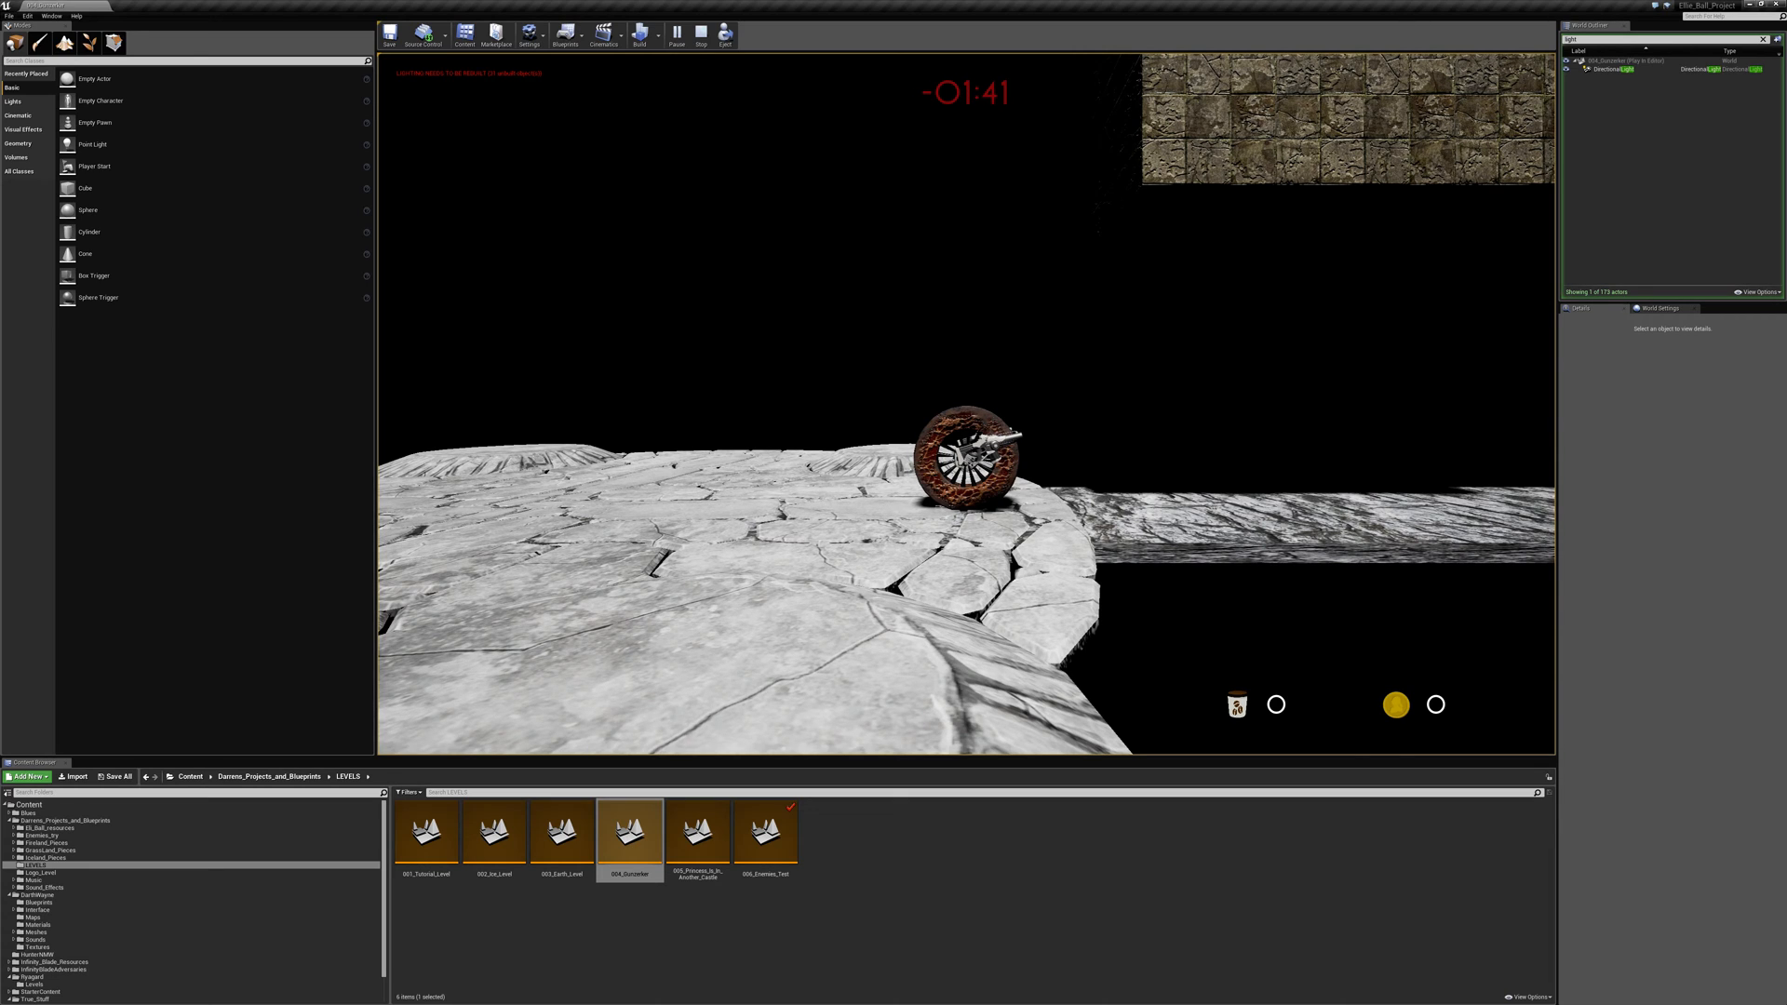
pyautogui.press('d')
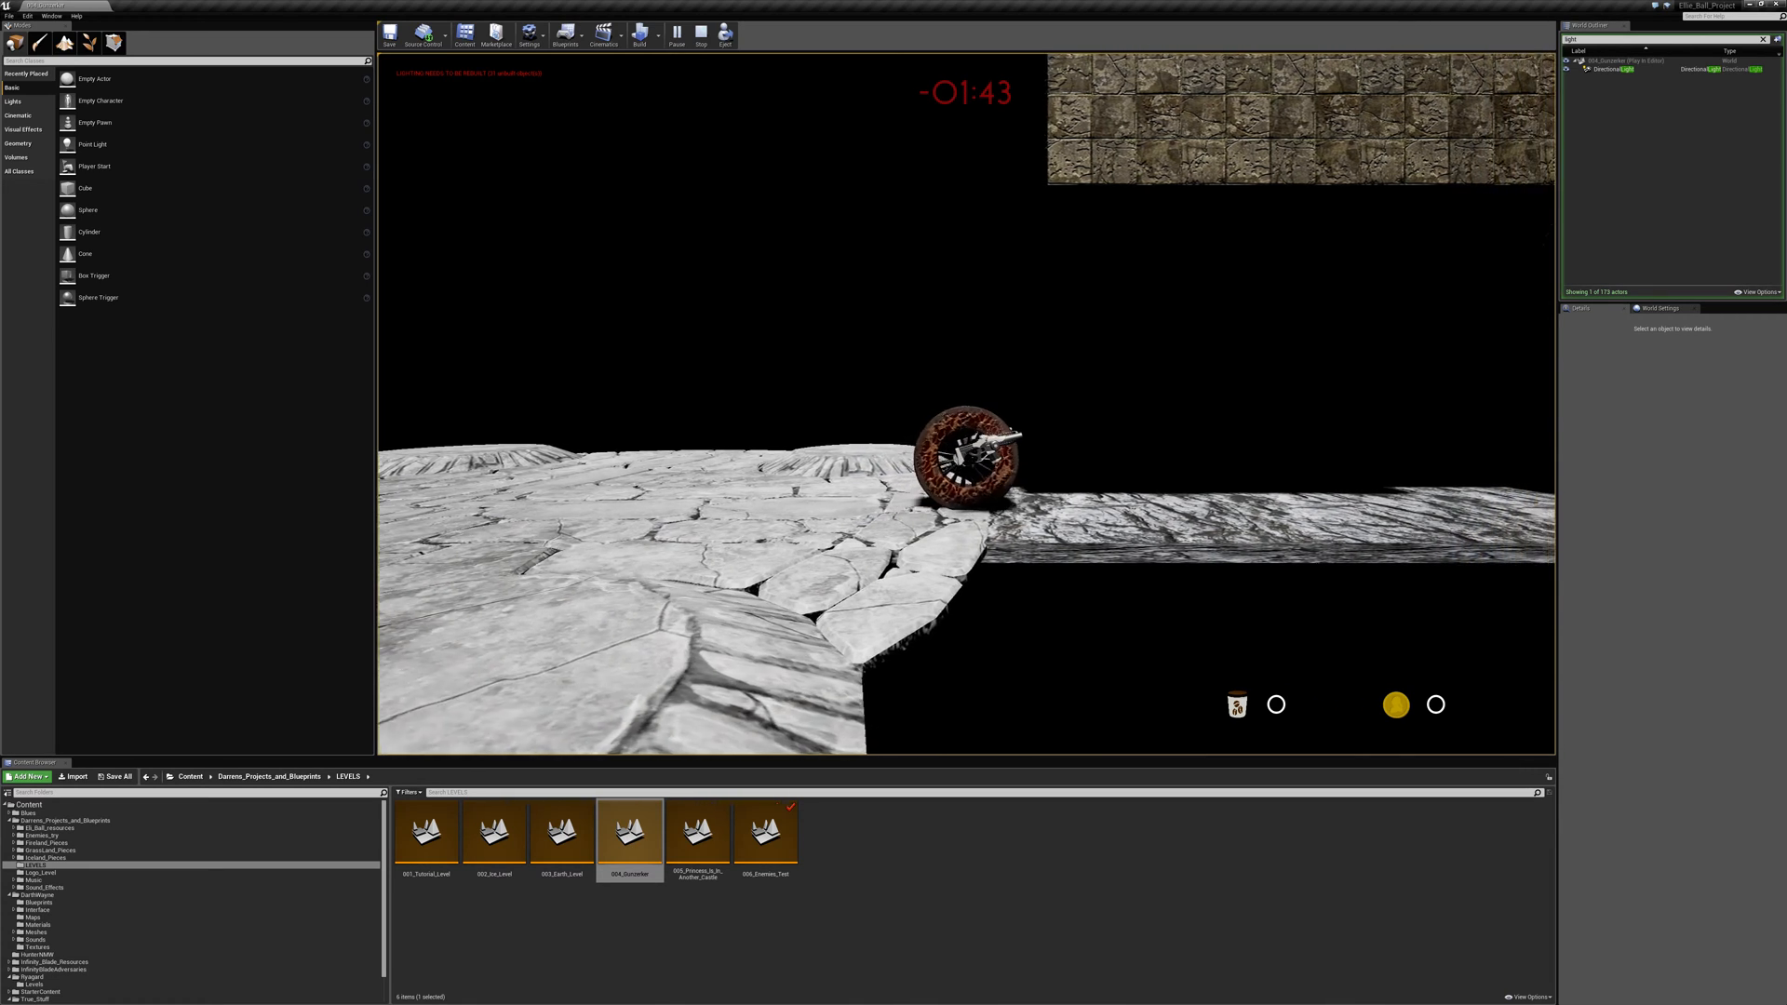
pyautogui.press('space')
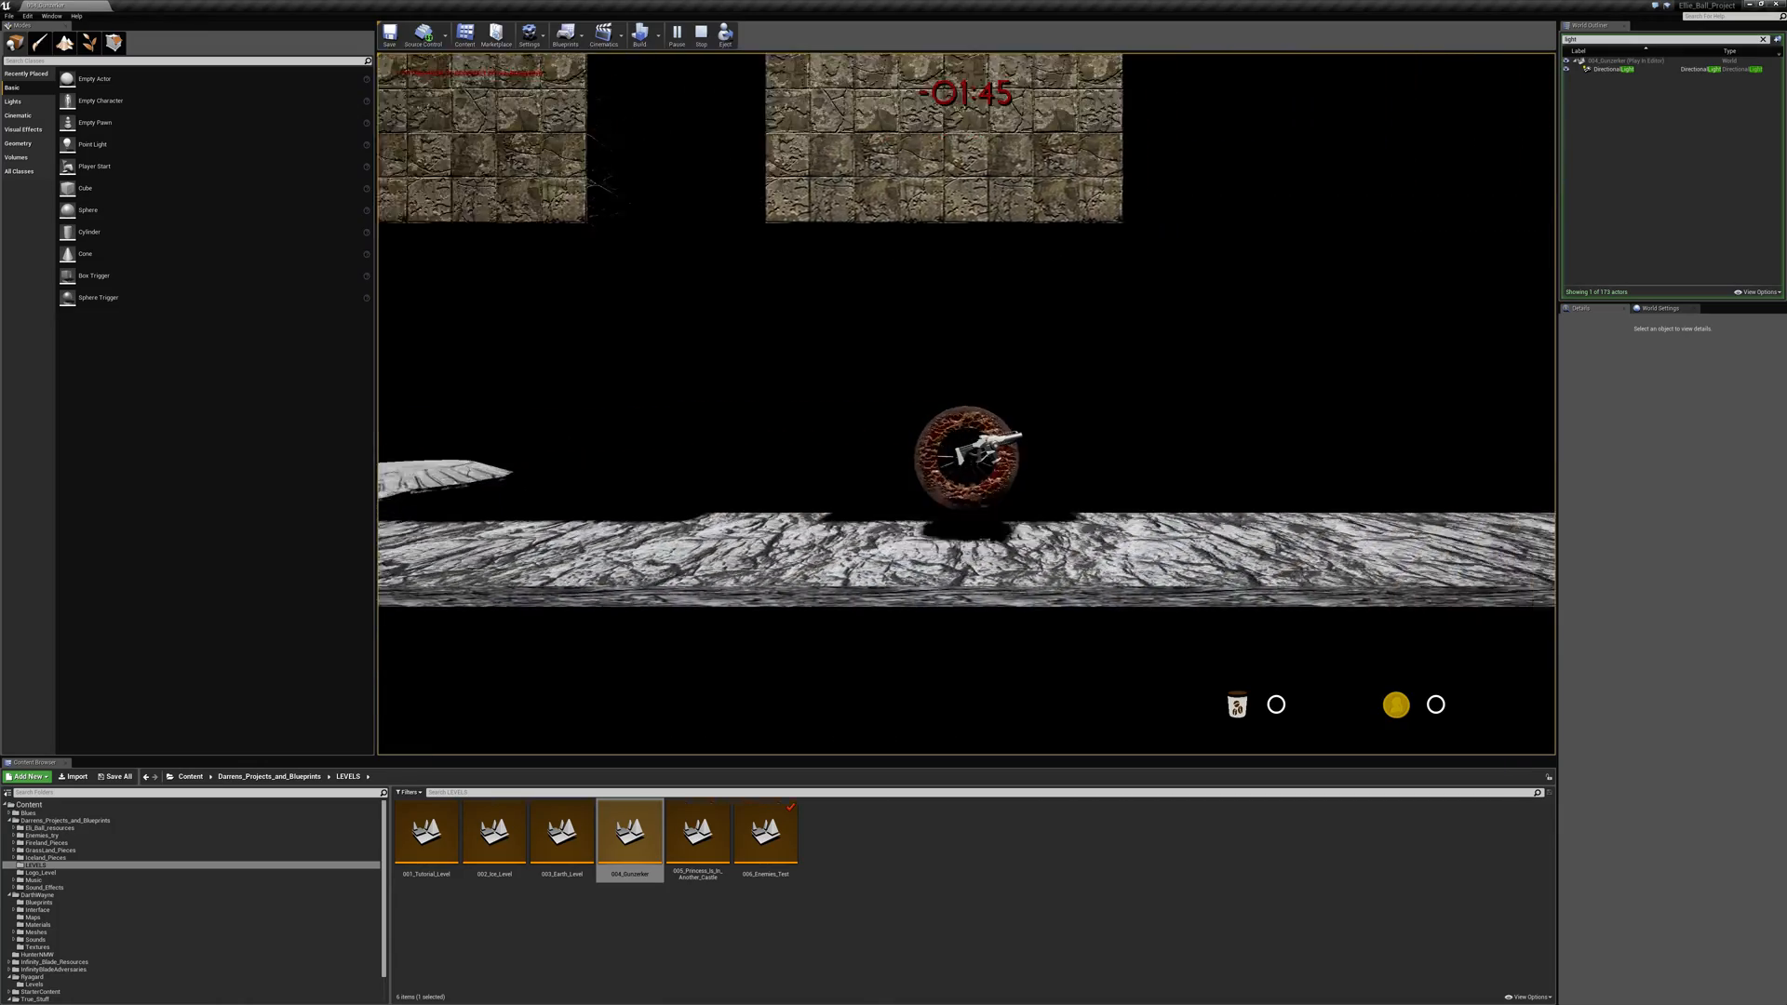
pyautogui.press('a')
pyautogui.press('space')
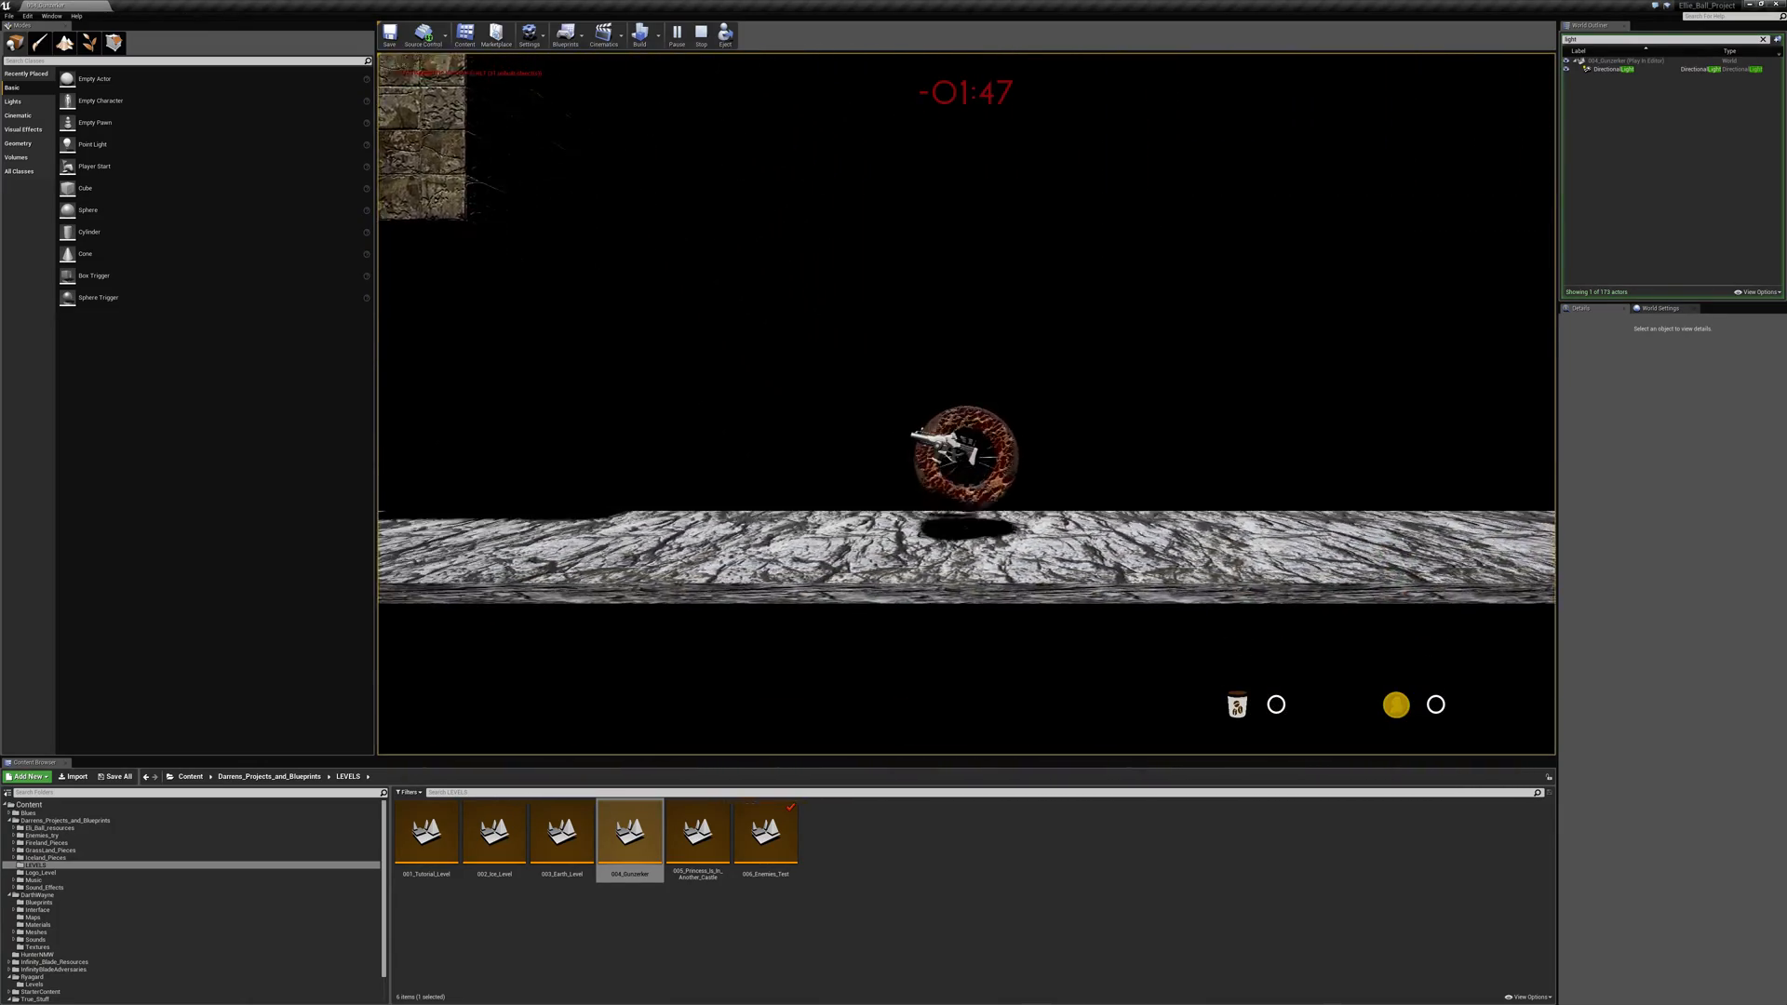
pyautogui.press('space')
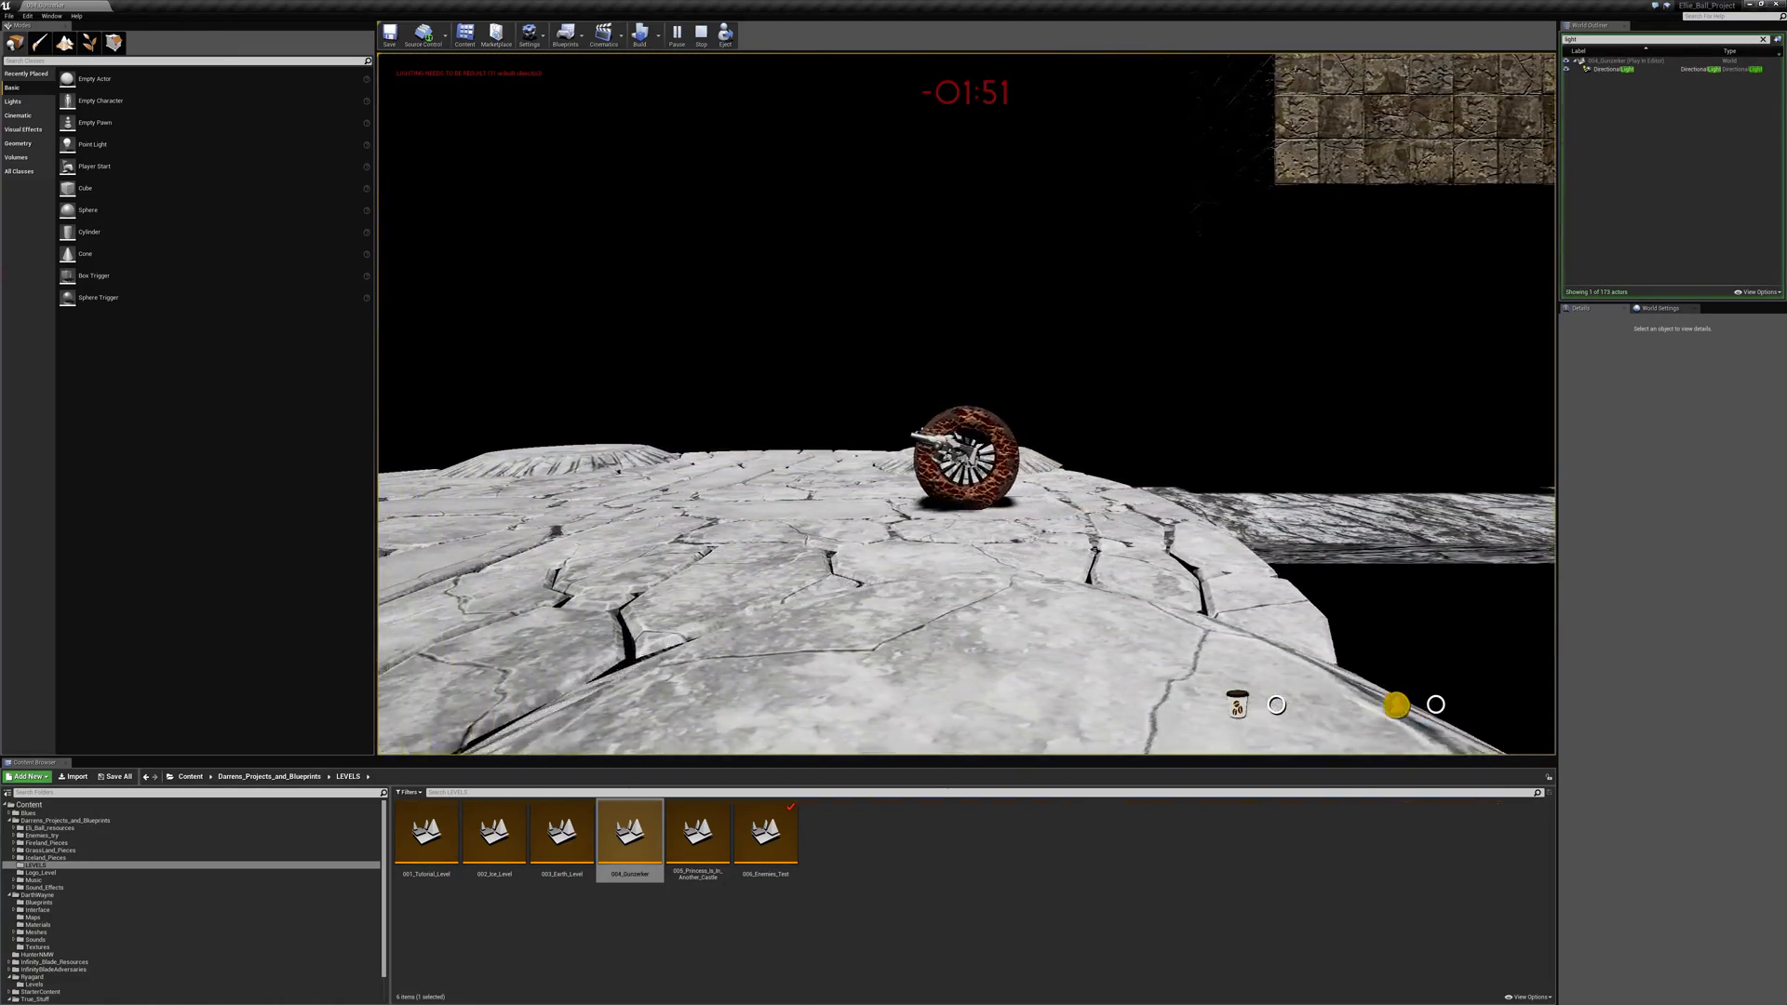
# - Jump across the arena to the rock wall's recess and return to the walkway's start beneath the brick blocks
pyautogui.press('space')
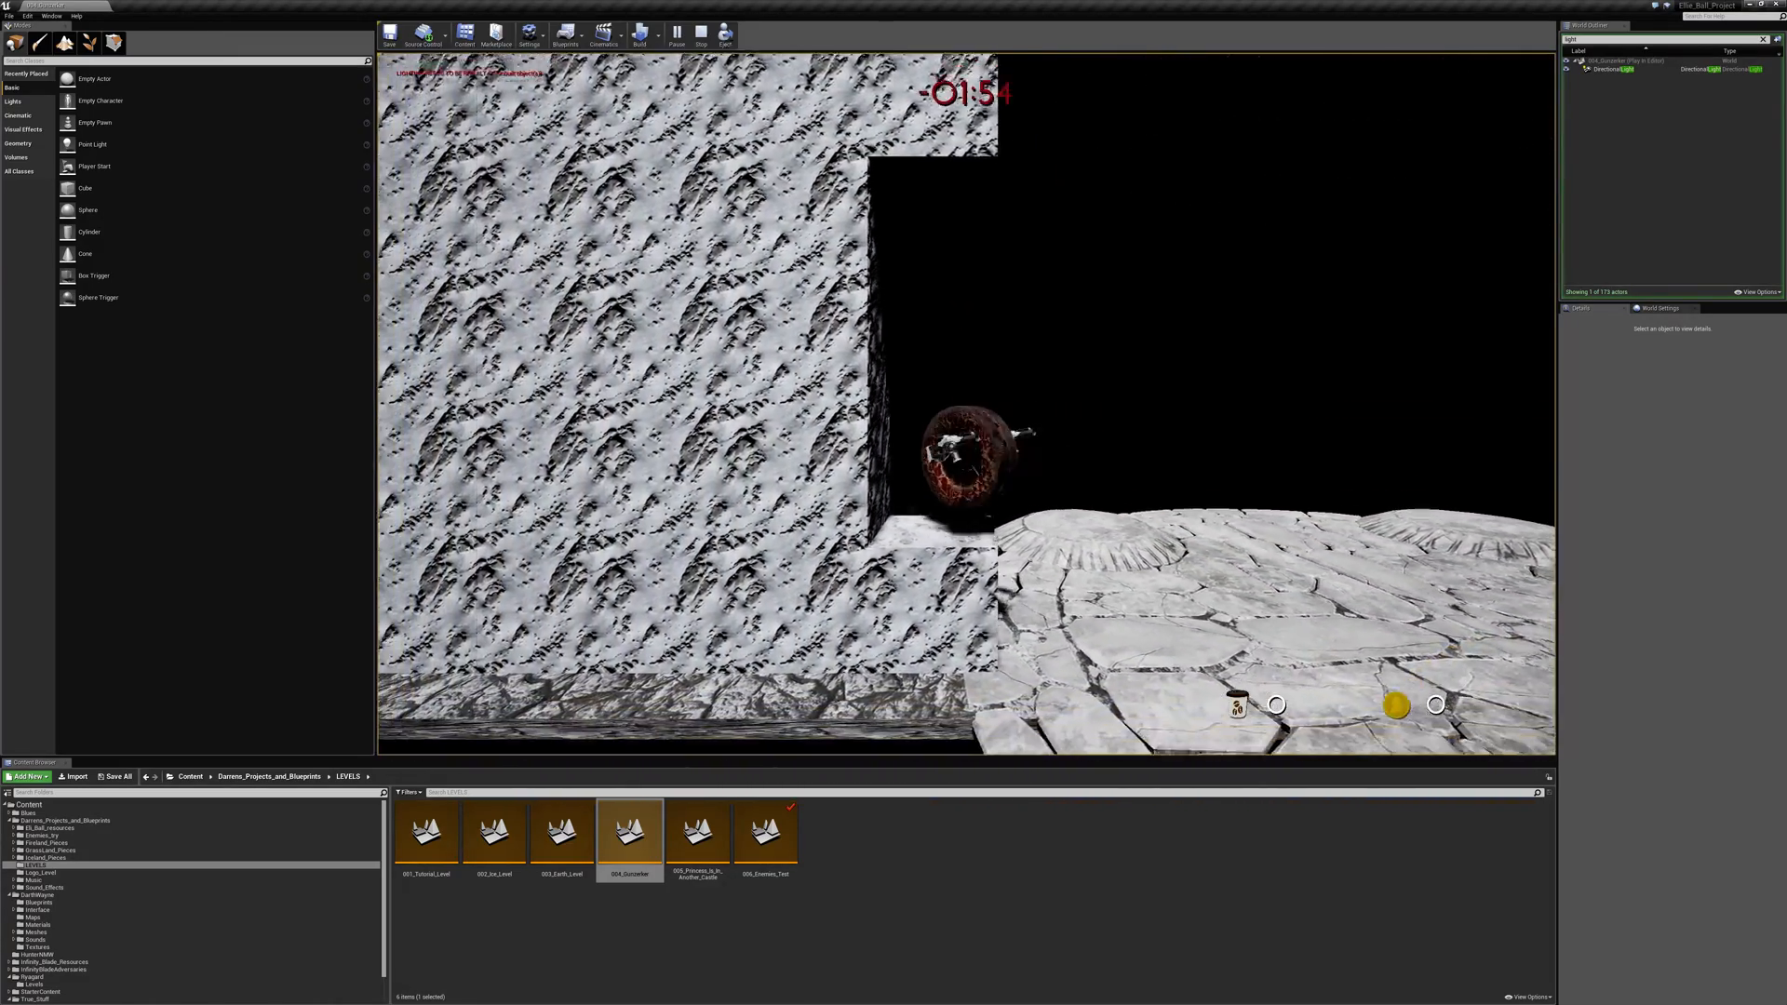
pyautogui.press('space')
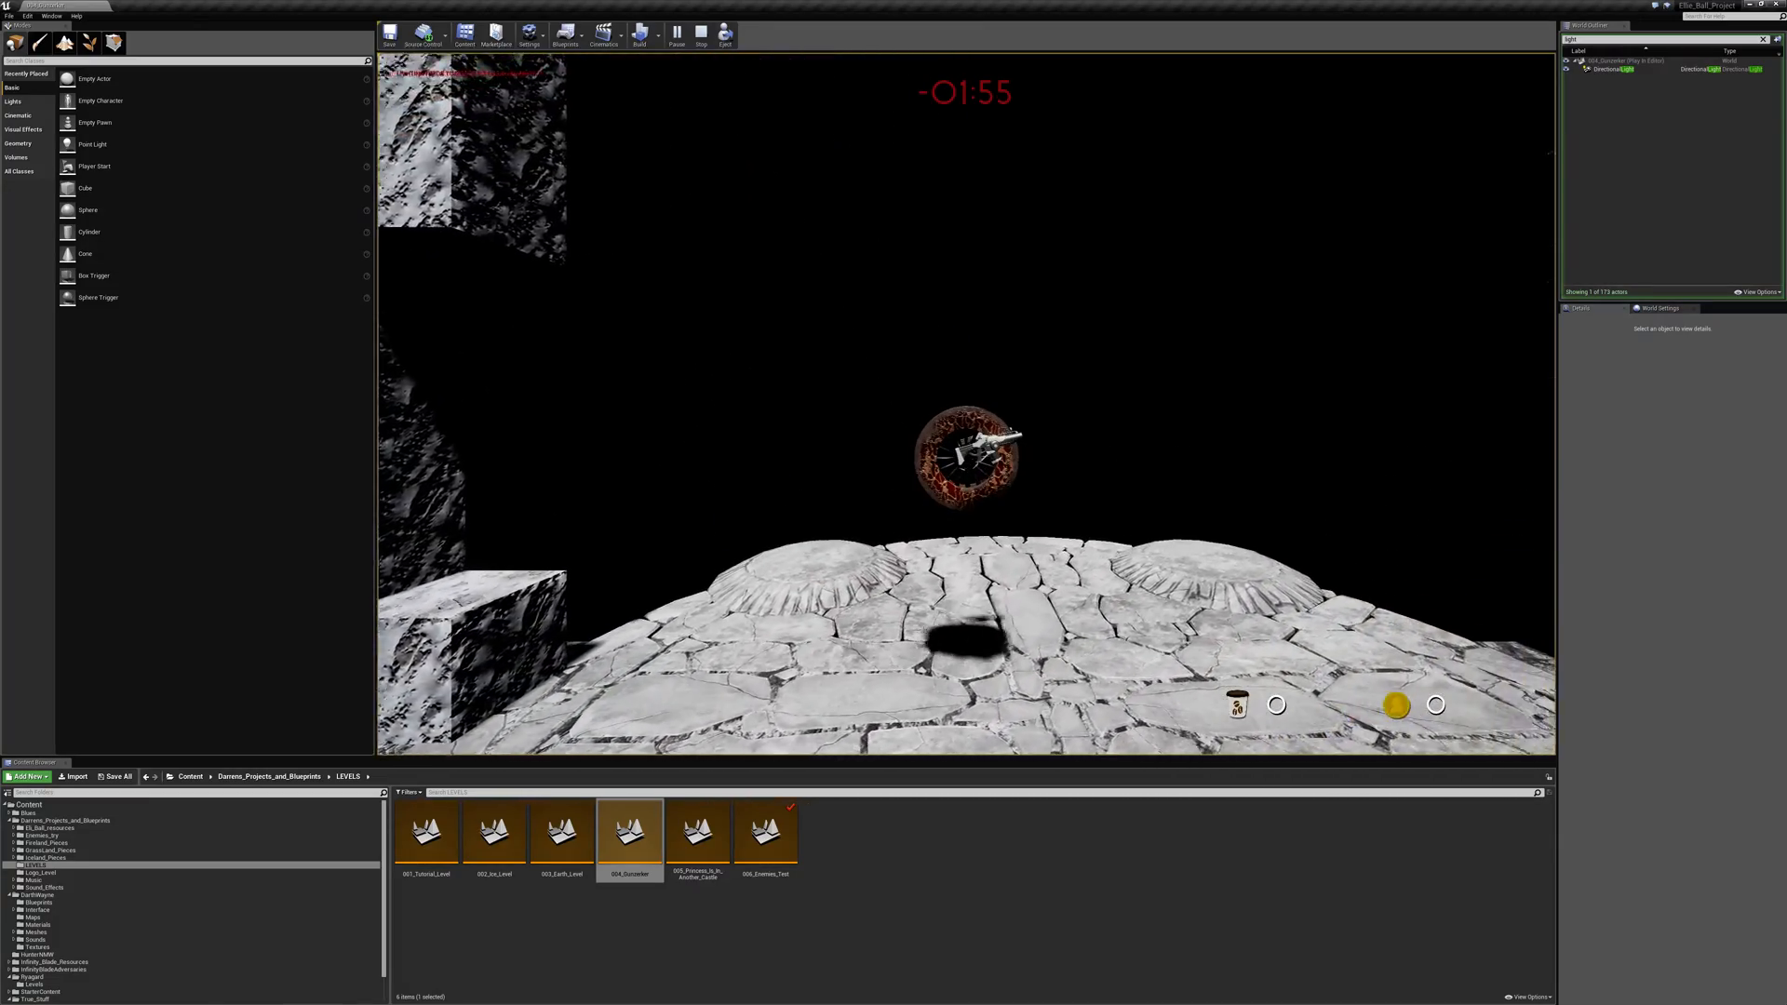
pyautogui.press('space')
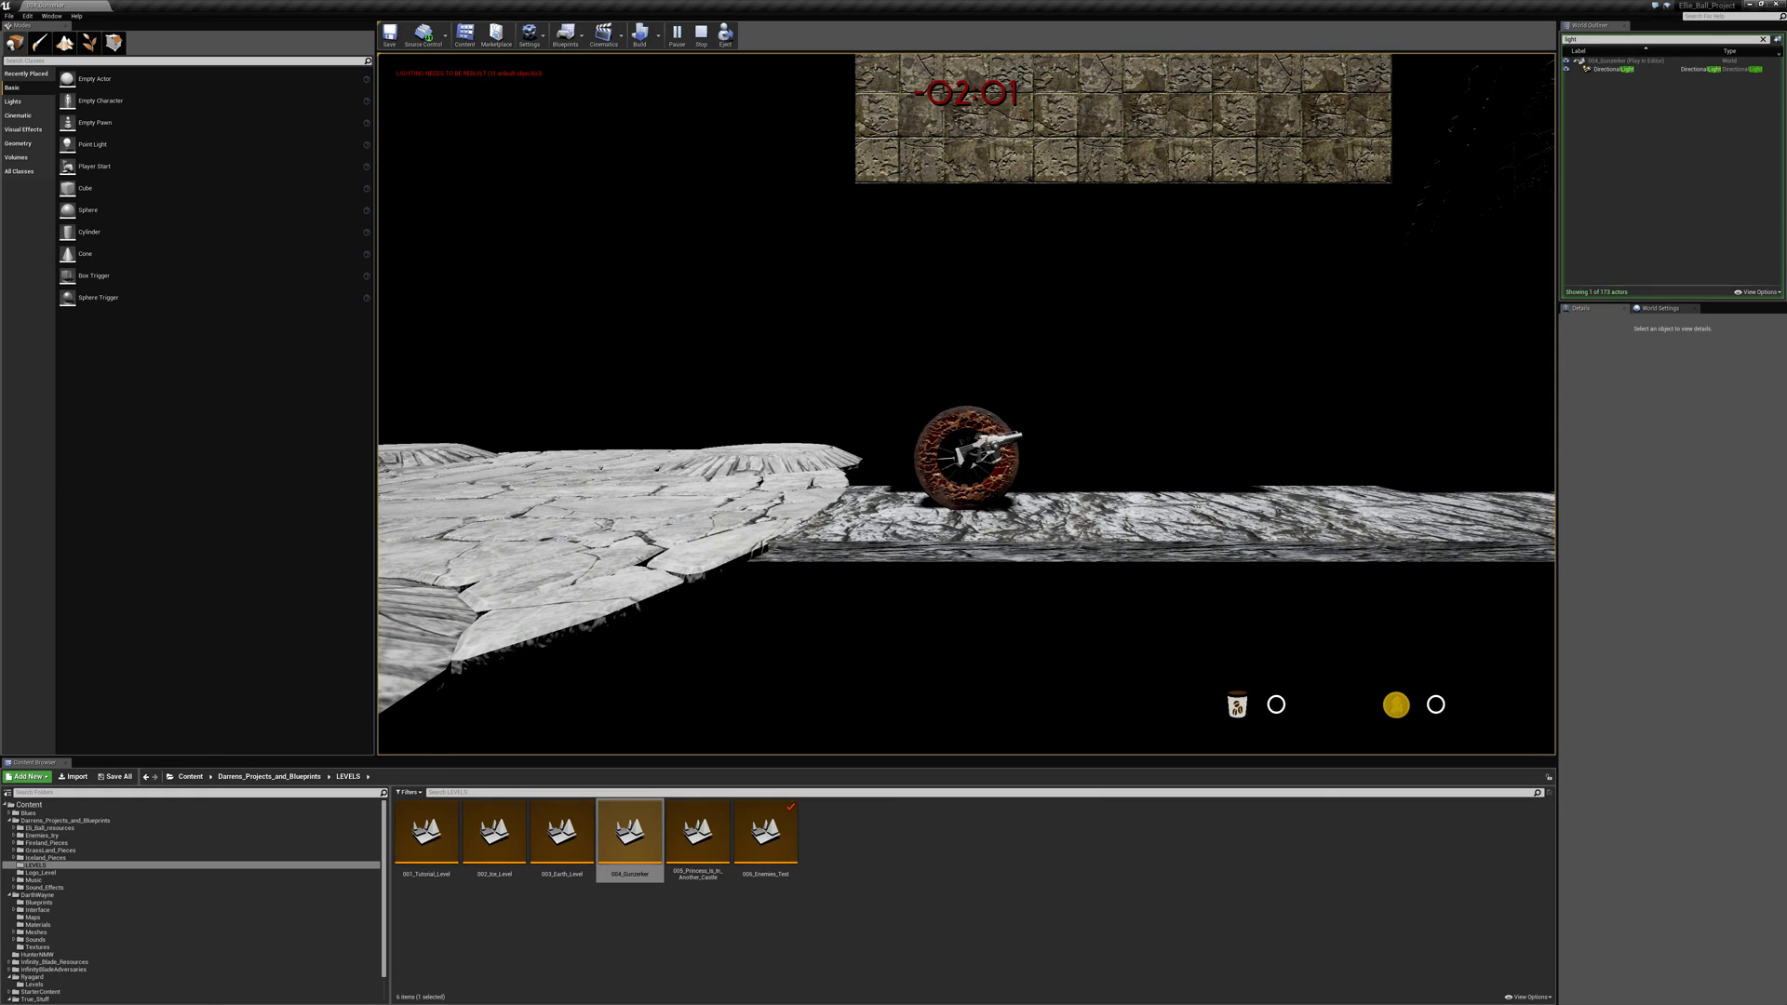
# - Jump from the walkway's start back across the arena and settle inside the rock wall's recess
pyautogui.press('a')
pyautogui.press('space')
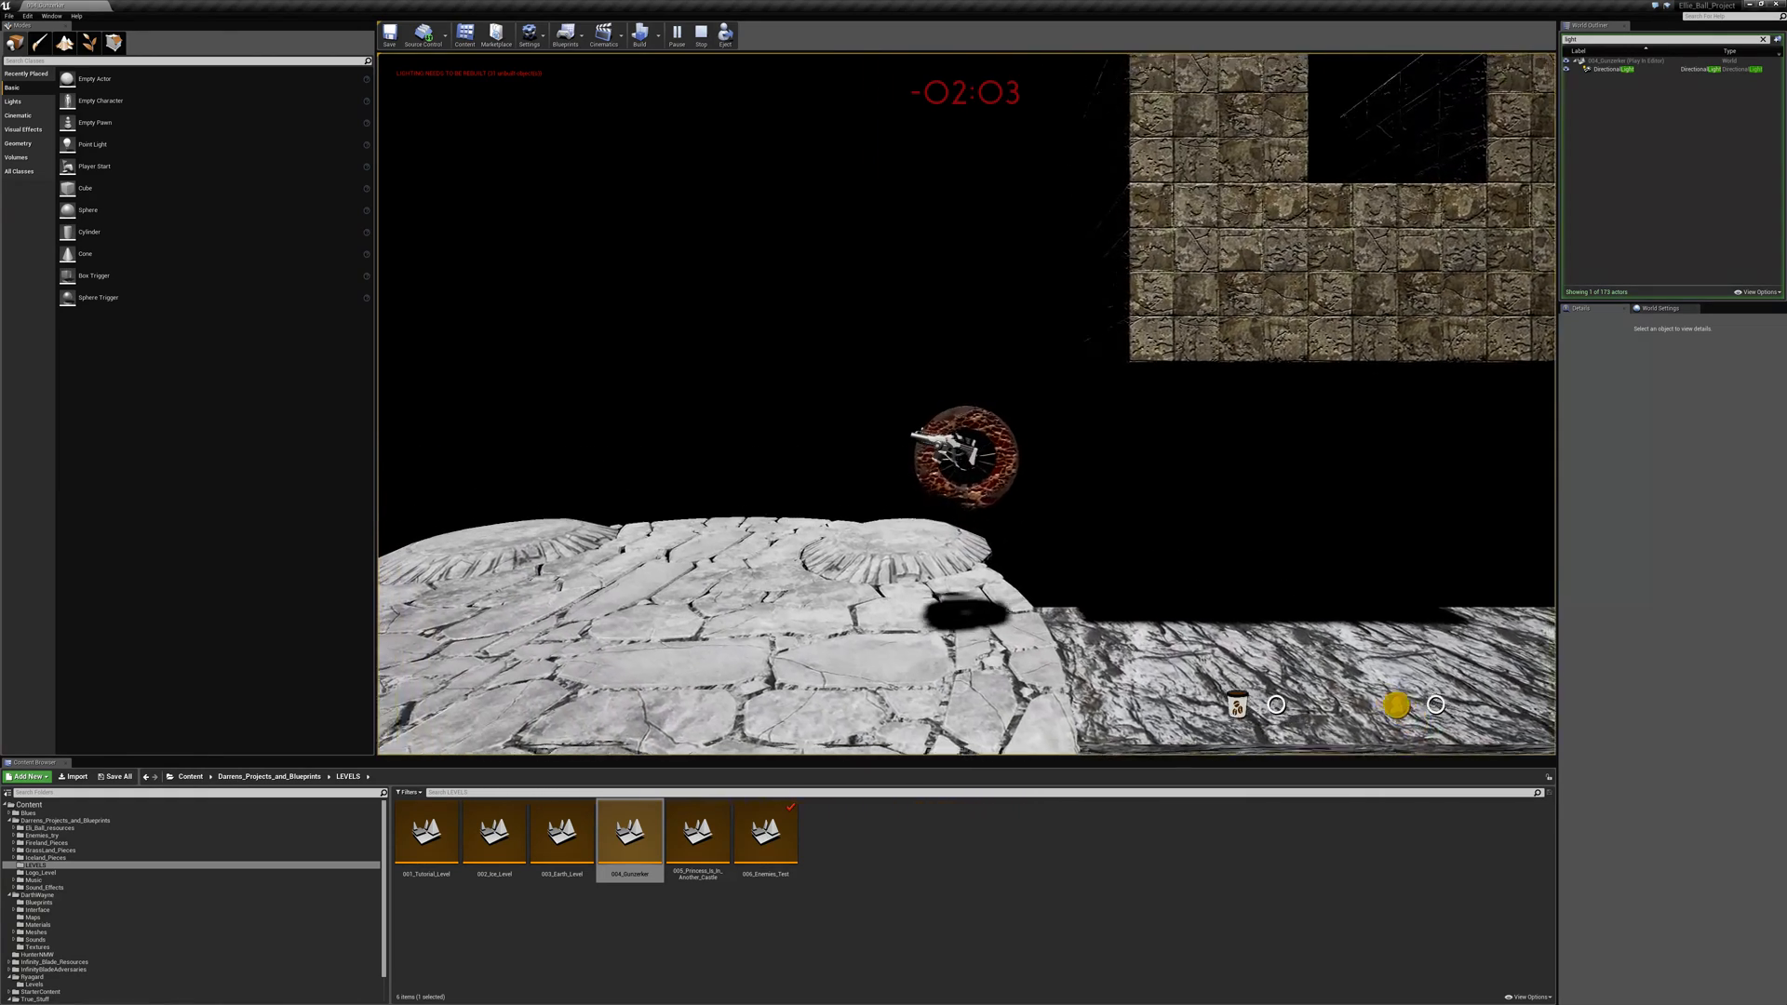
pyautogui.press('a')
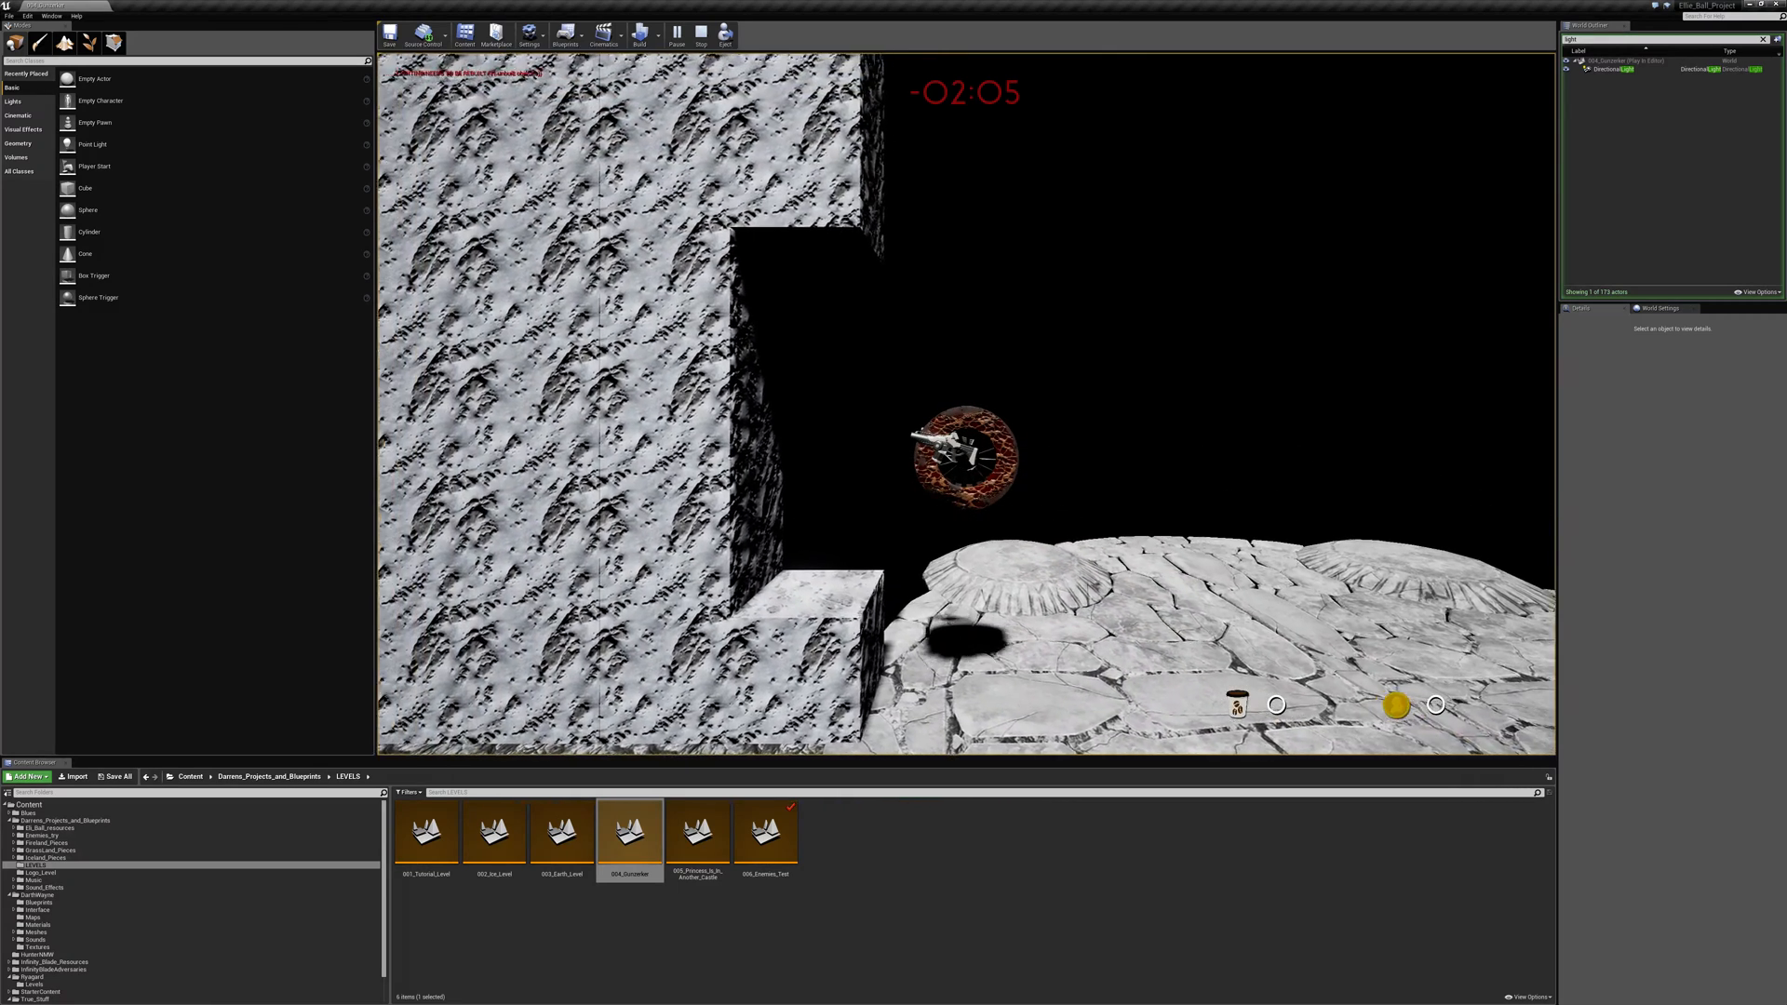
pyautogui.press('a')
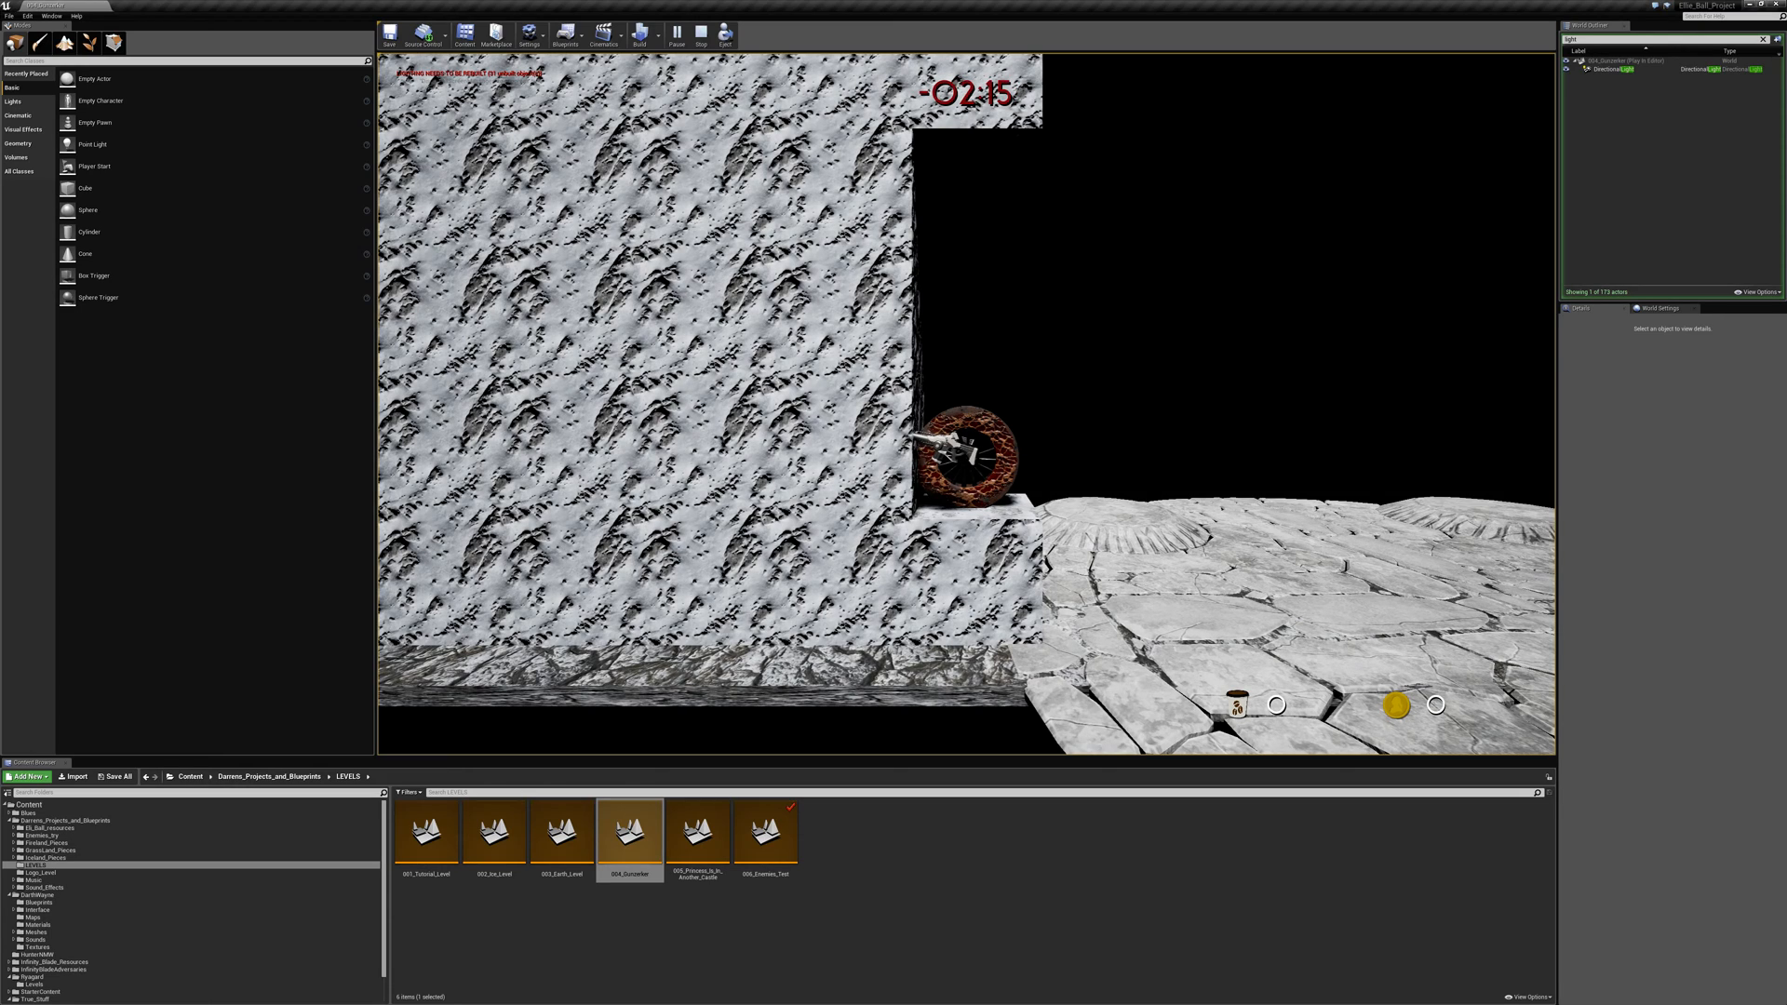
# - Roll out of the recess onto the arena and make repeated jumps along the walkway beneath the brick blocks
pyautogui.press('d')
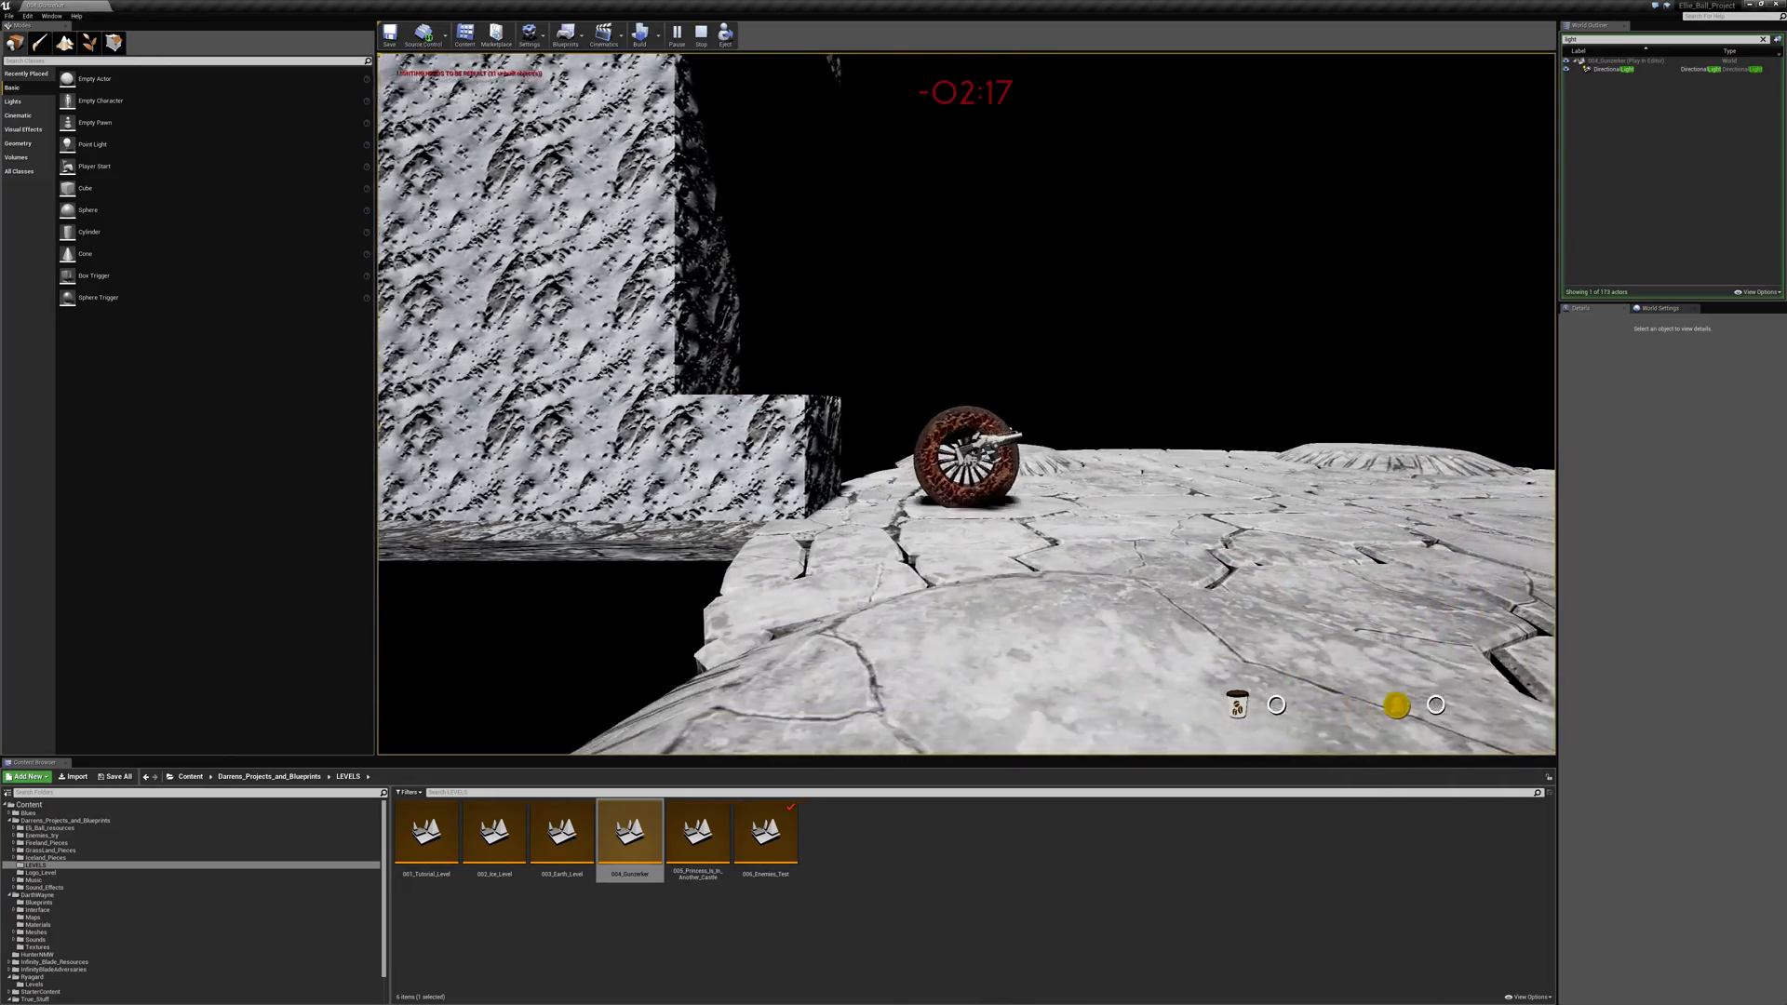
pyautogui.press('space')
pyautogui.press('space')
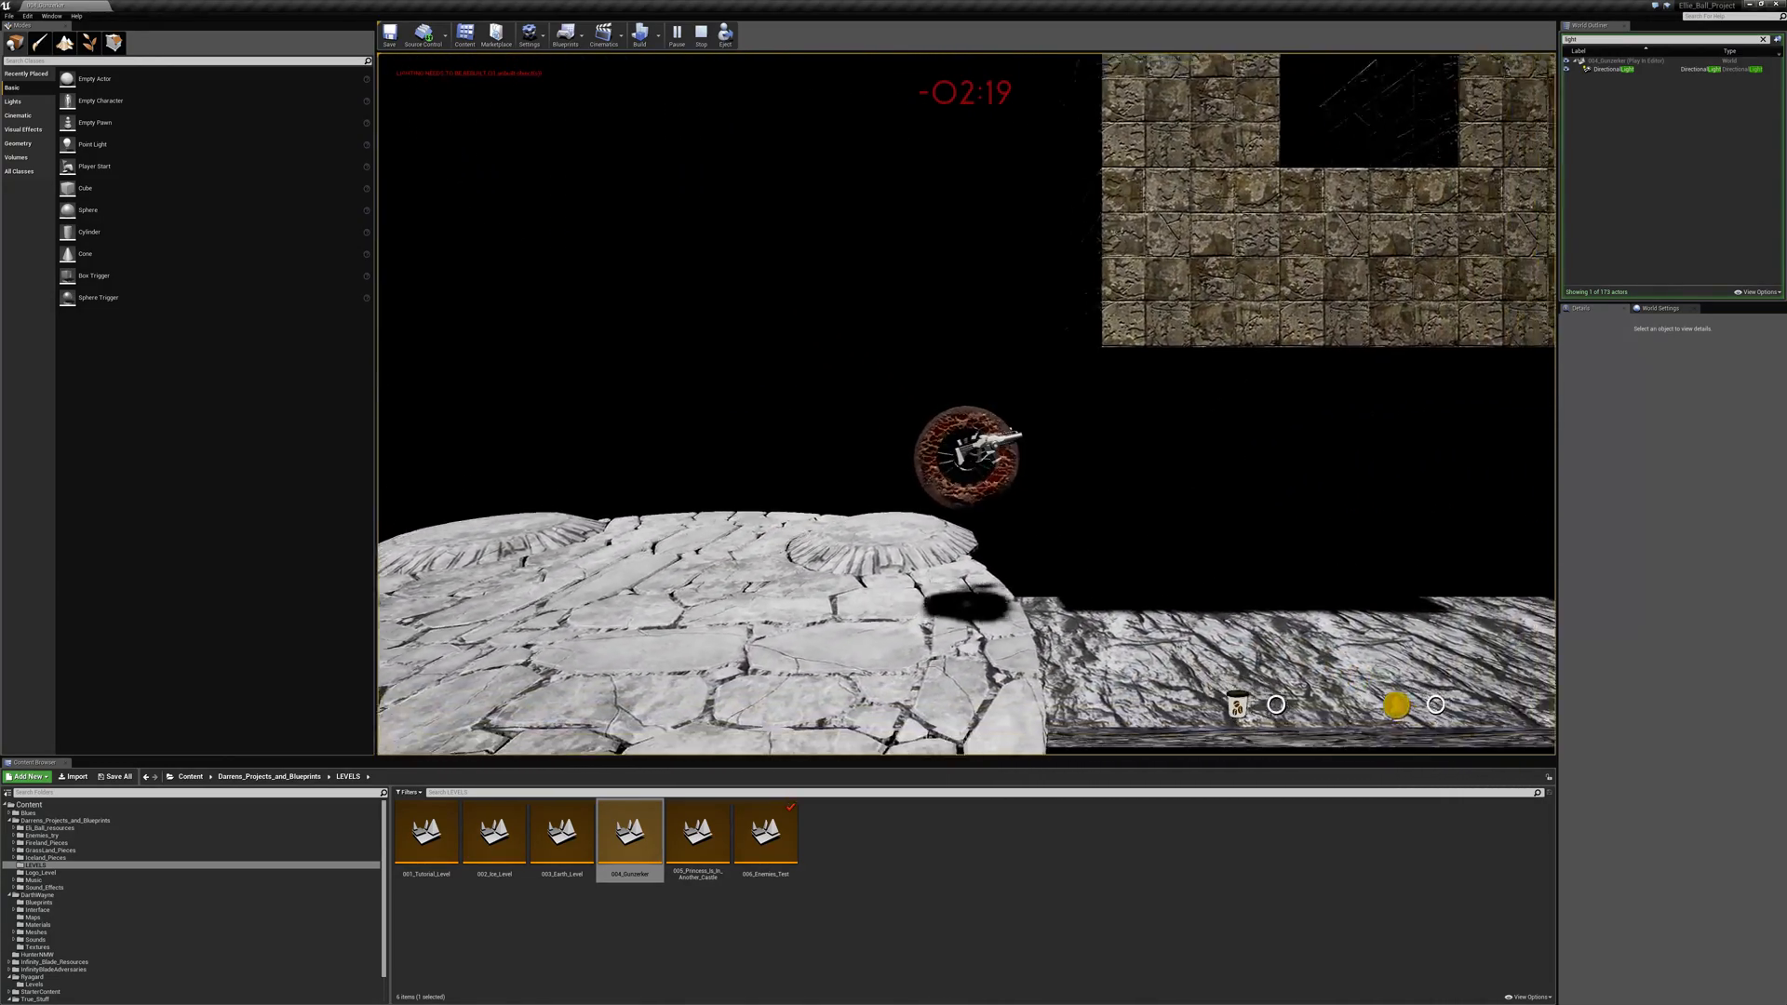
pyautogui.press('space')
pyautogui.press('space')
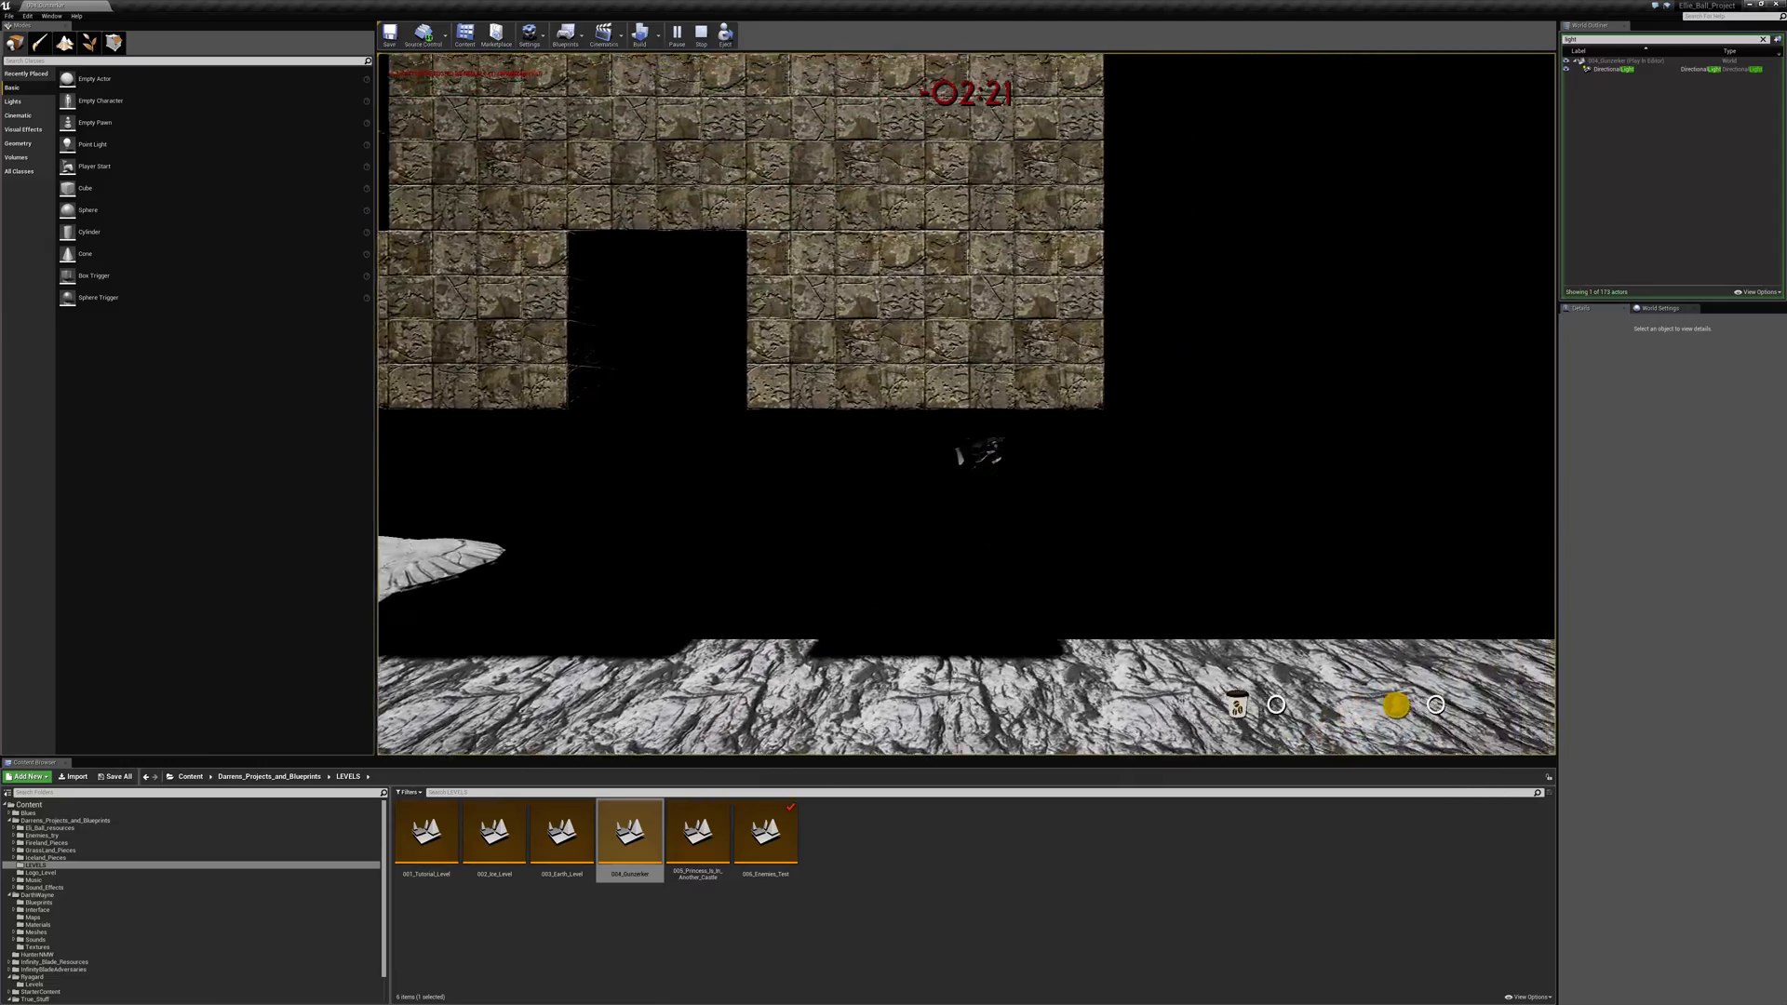
# - Reverse direction under the brick blocks and jump back over the arena towards the rock wall
pyautogui.press('a')
pyautogui.press('space')
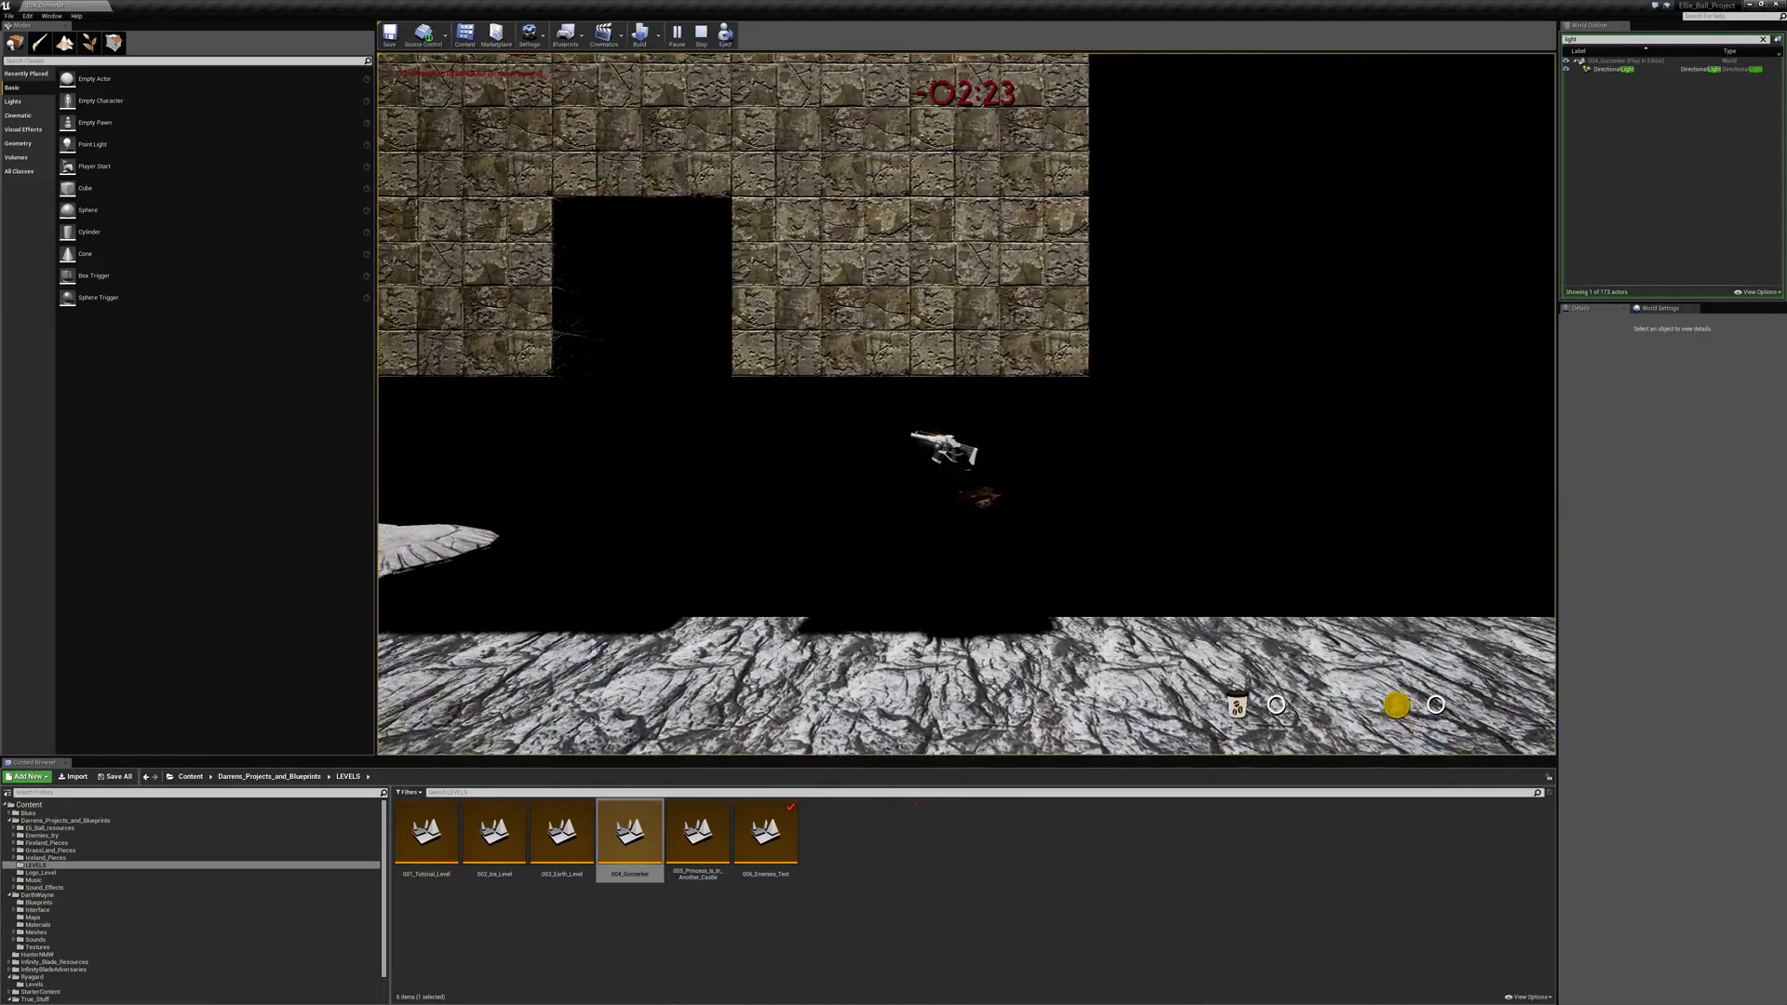
pyautogui.press('space')
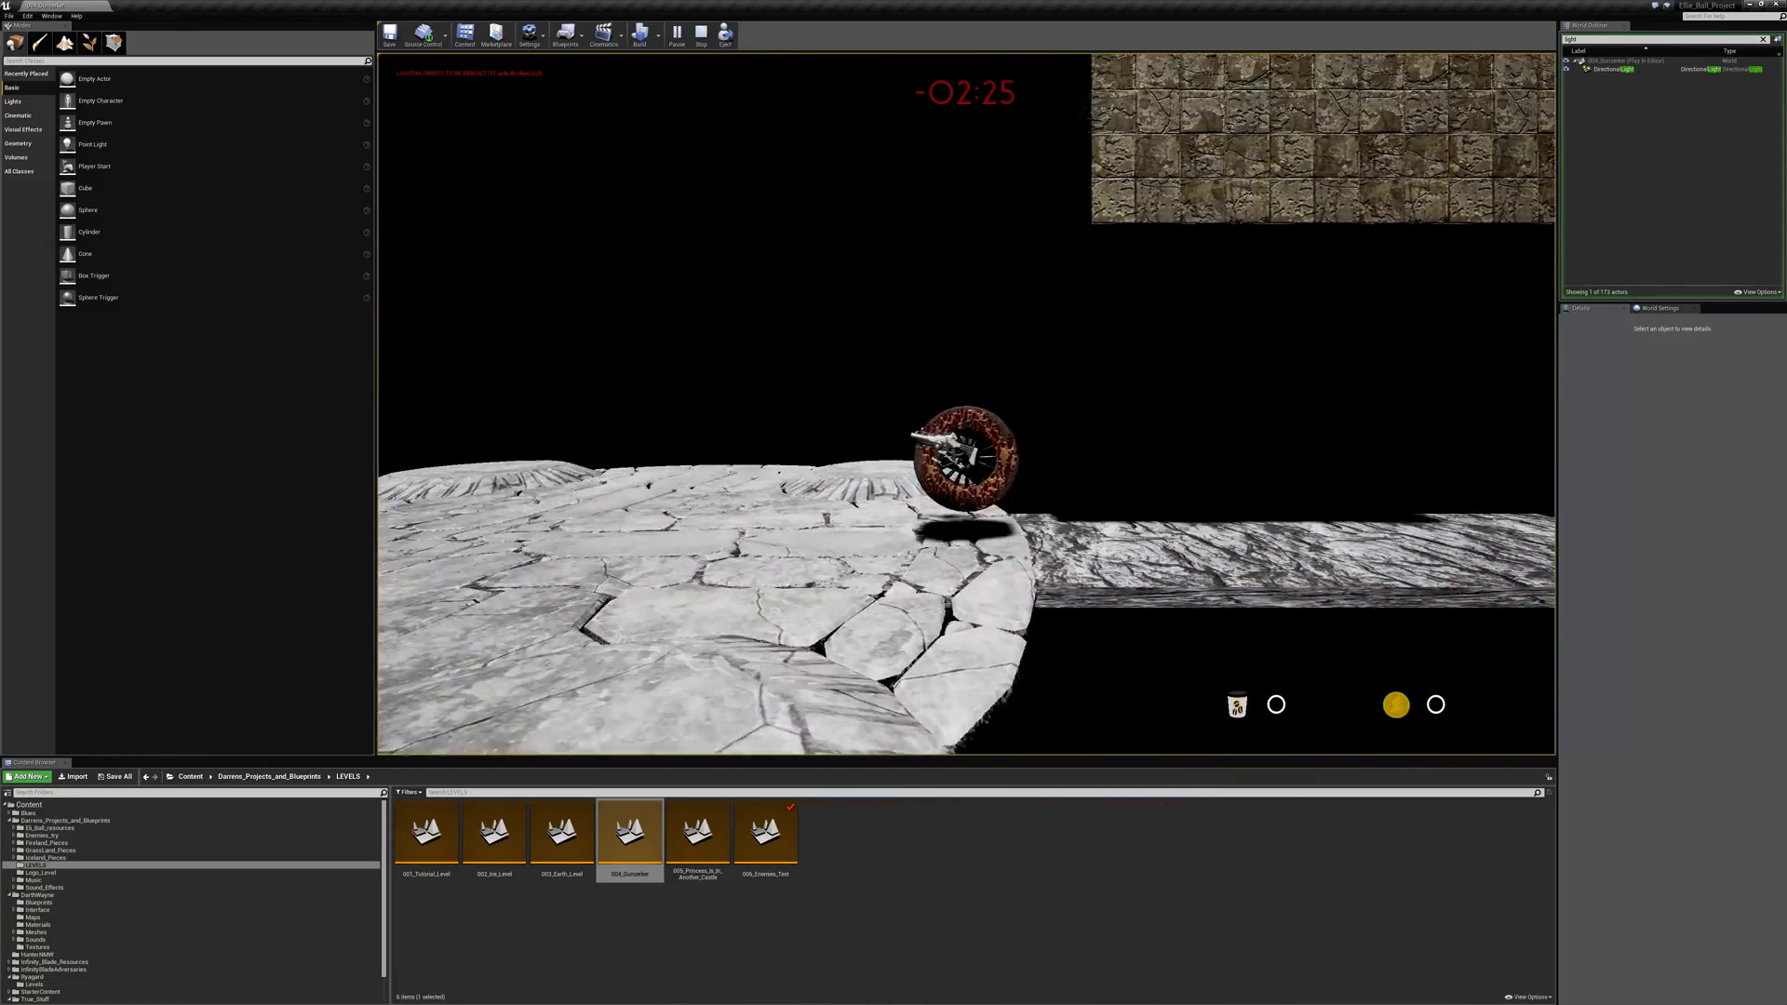
pyautogui.press('space')
# - Turn away from the rock wall, jump out beneath the brick blocks, and return to the middle of the arena
pyautogui.press('space')
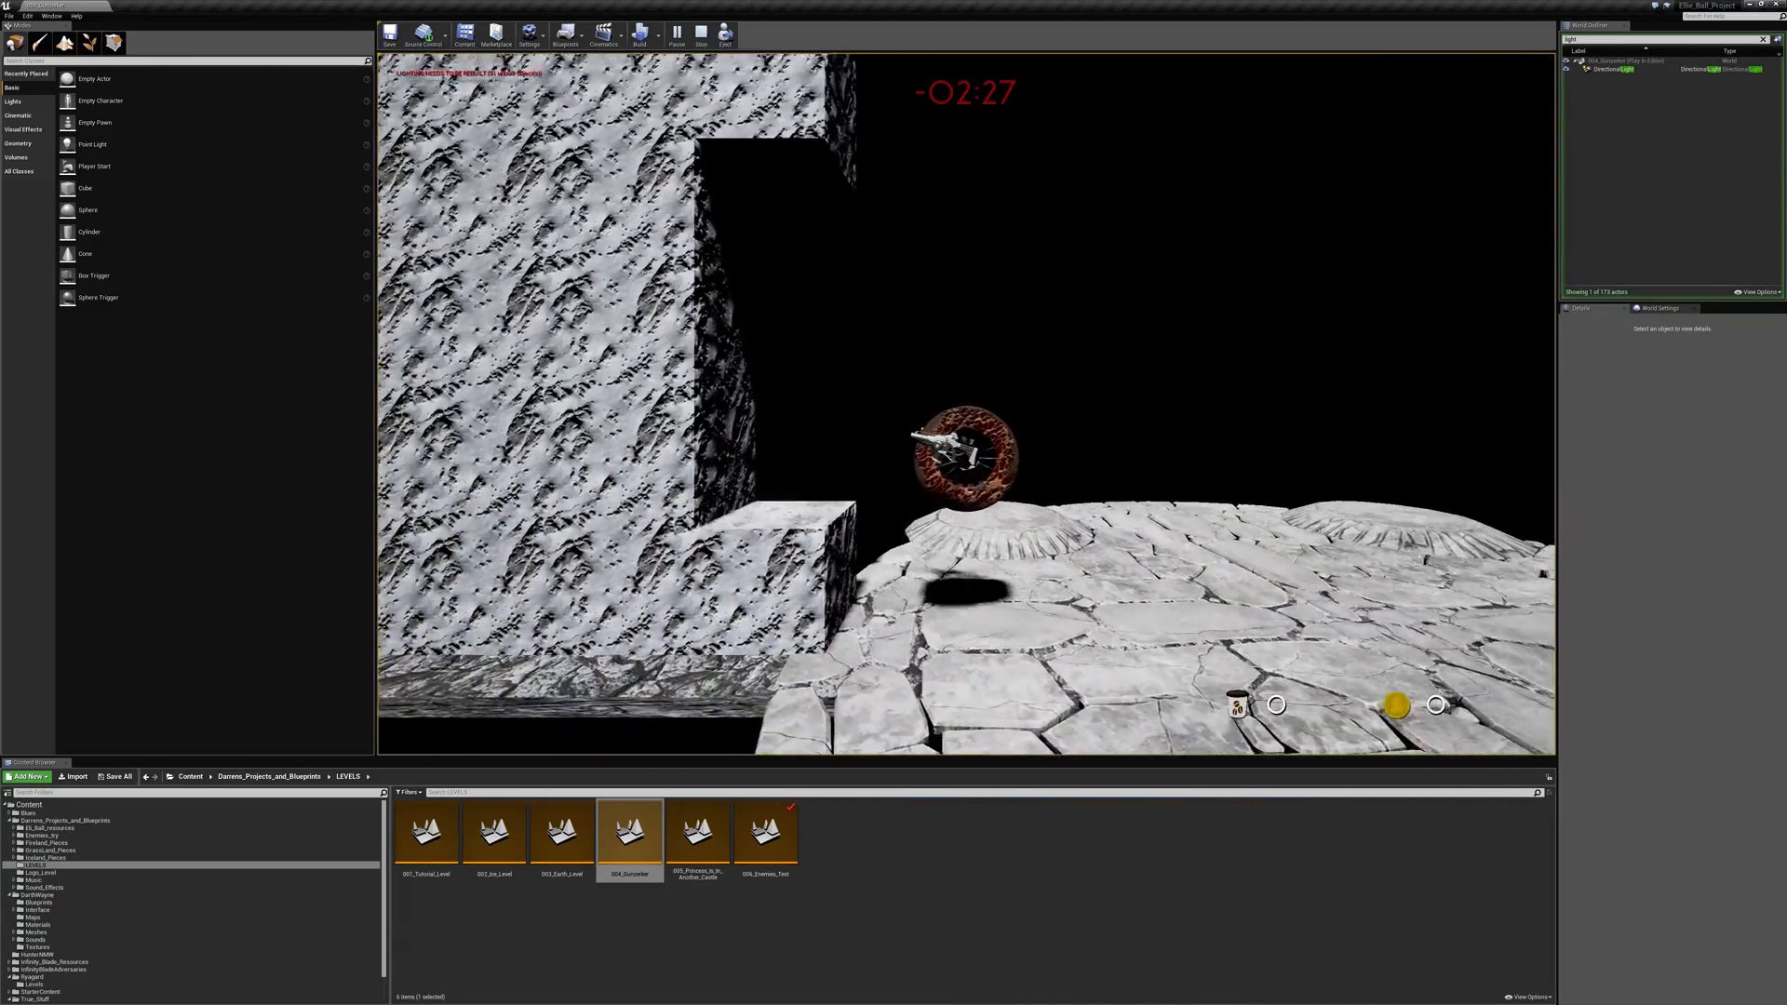
pyautogui.press('d')
pyautogui.press('space')
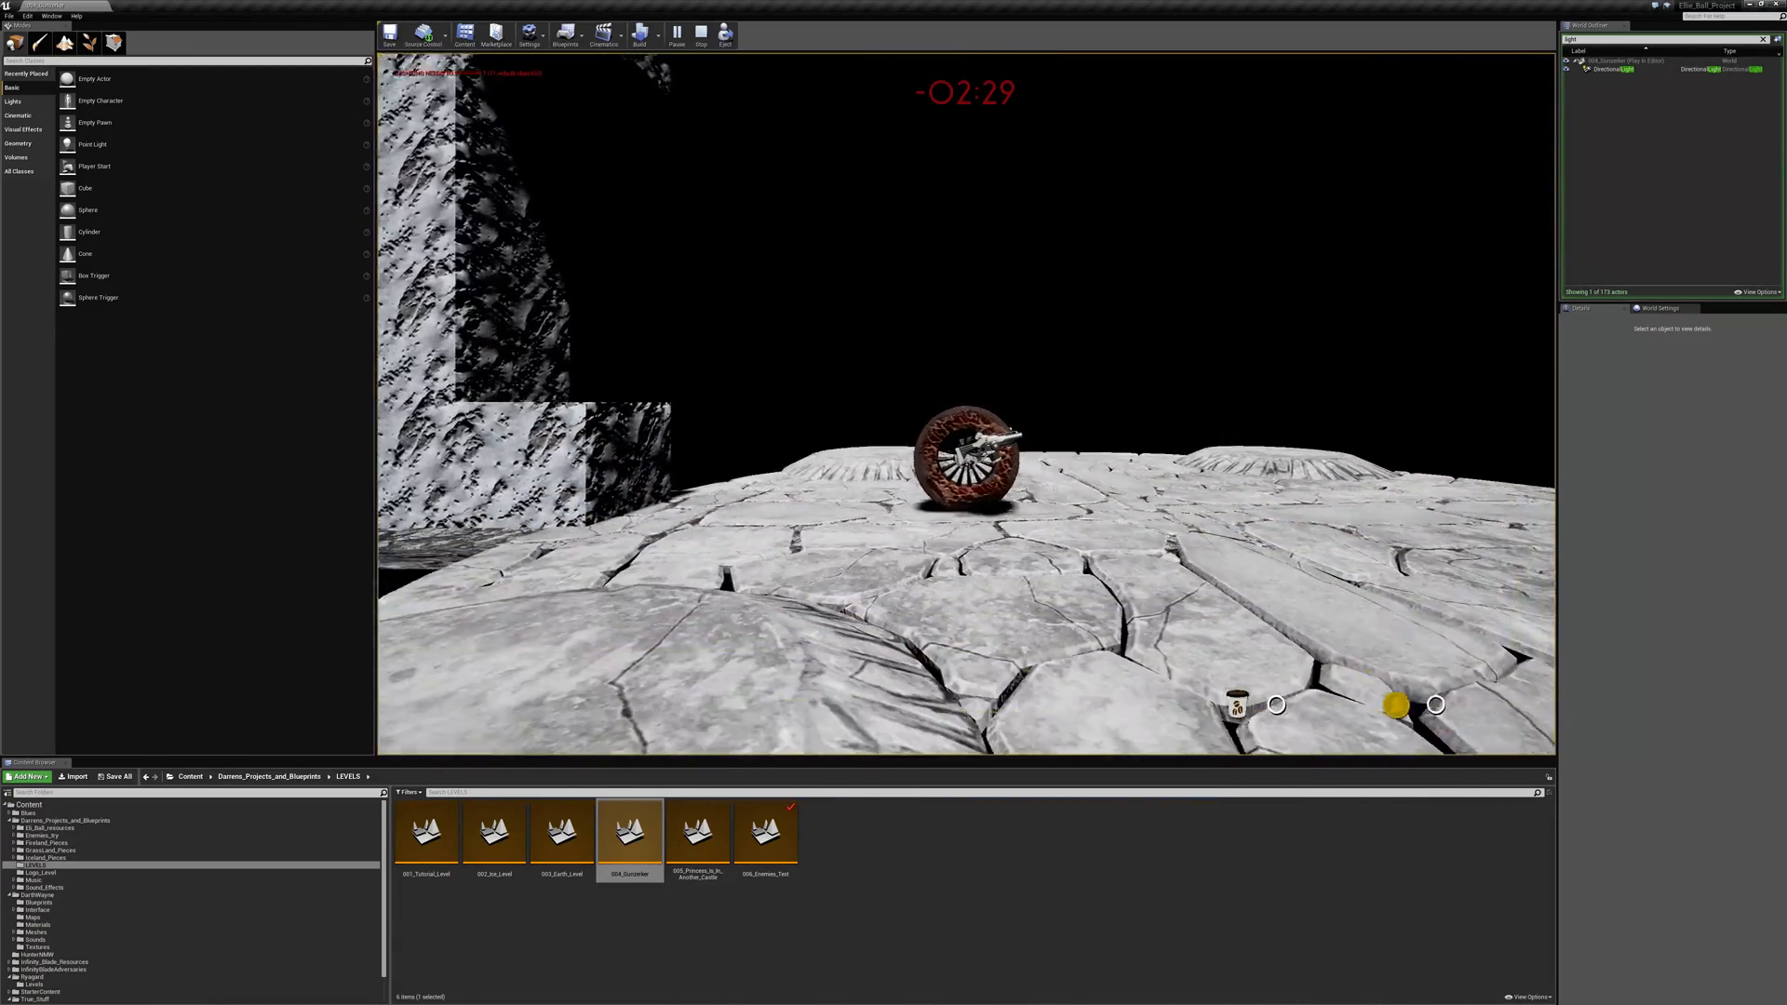
pyautogui.press('space')
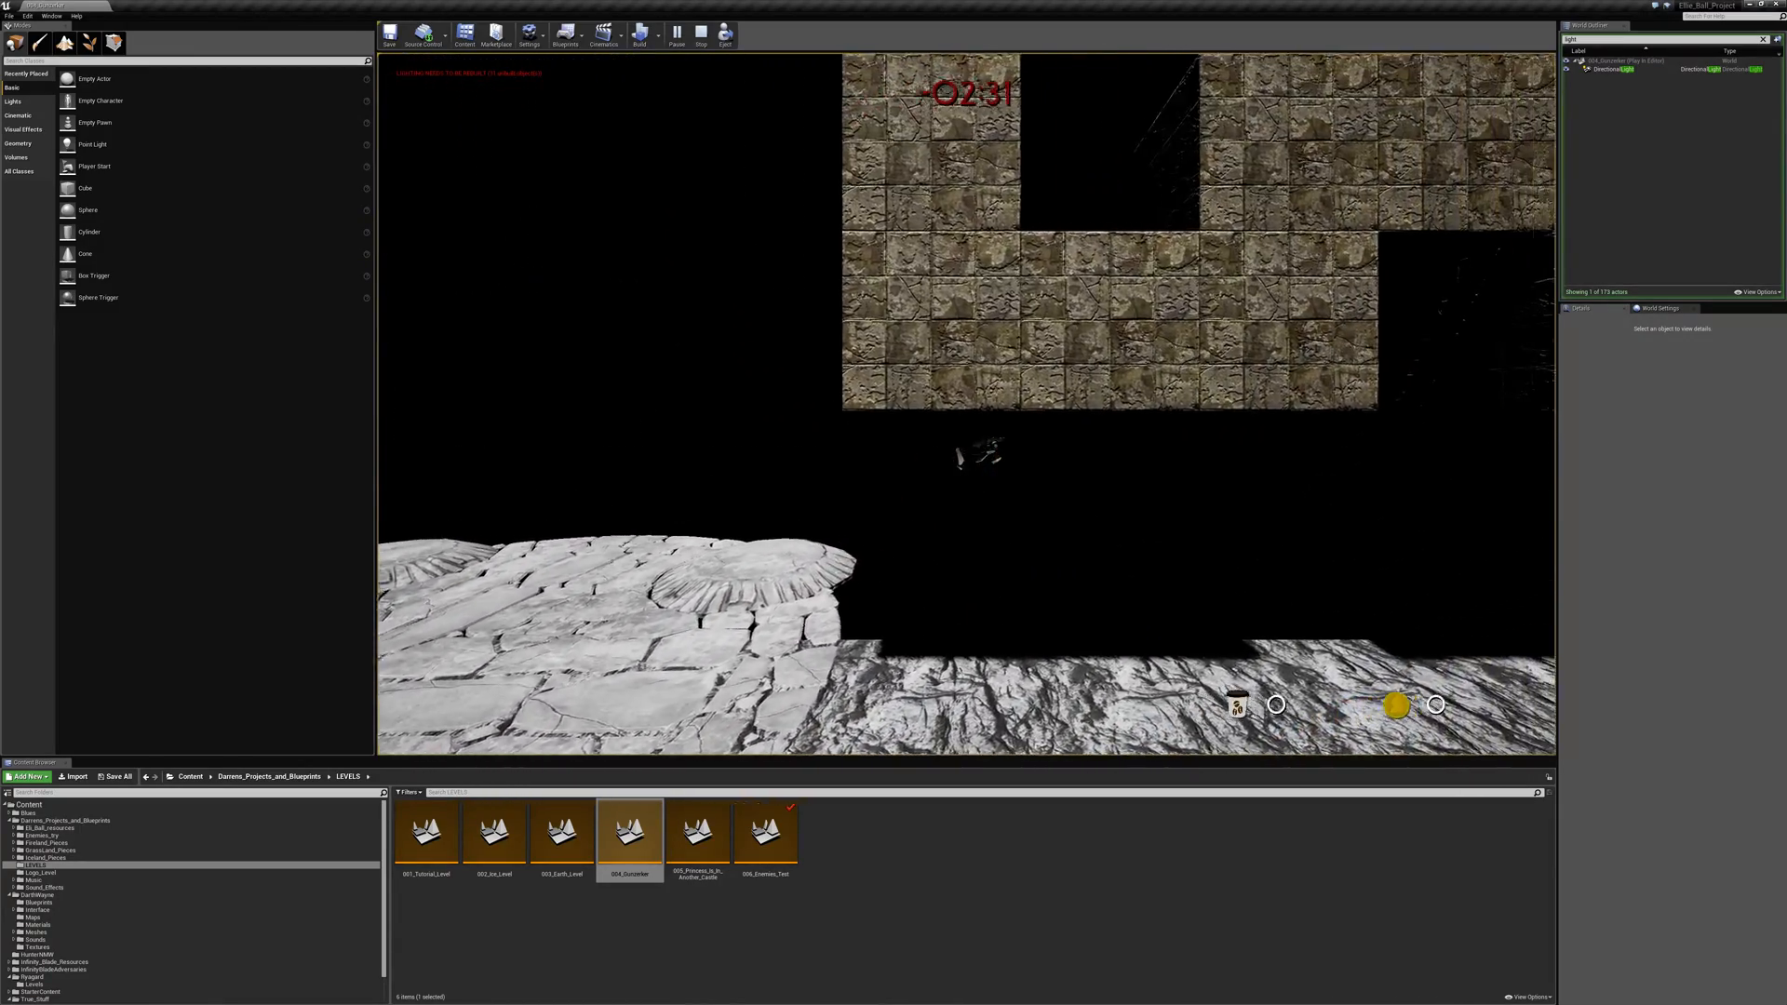
pyautogui.press('space')
pyautogui.press('space')
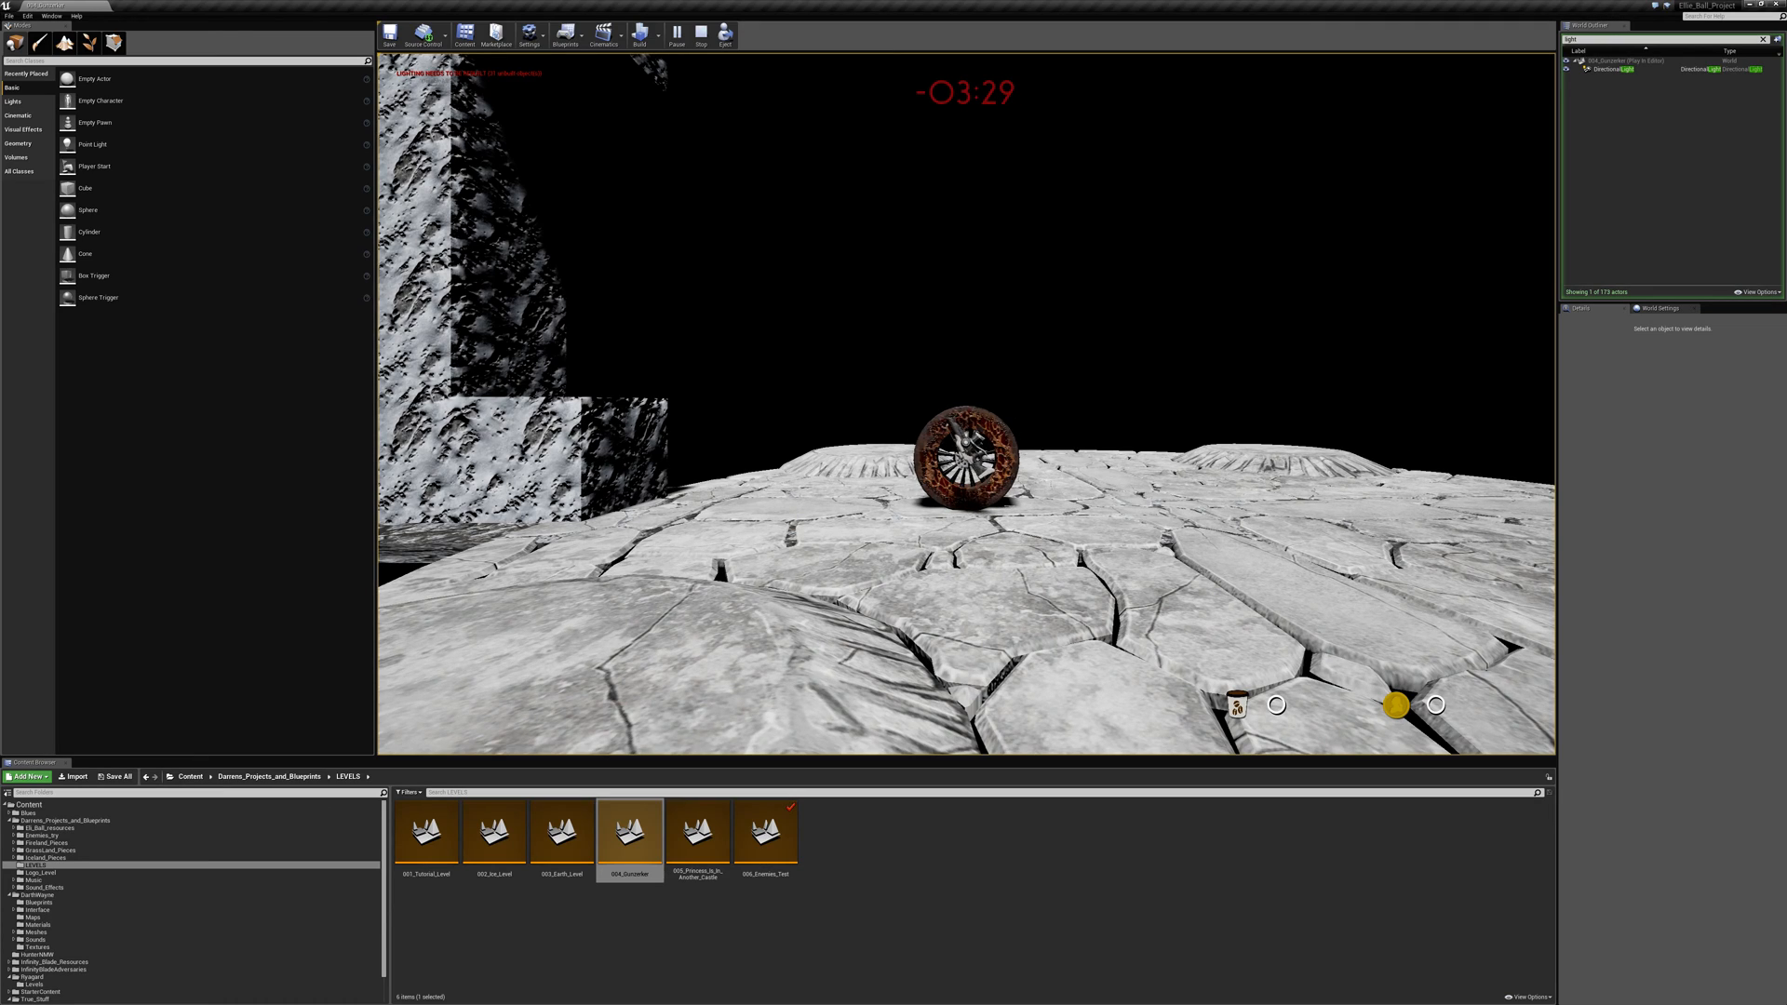
# - End the play session and show the contents of the project folder that contains LEVELS
pyautogui.press('Escape')
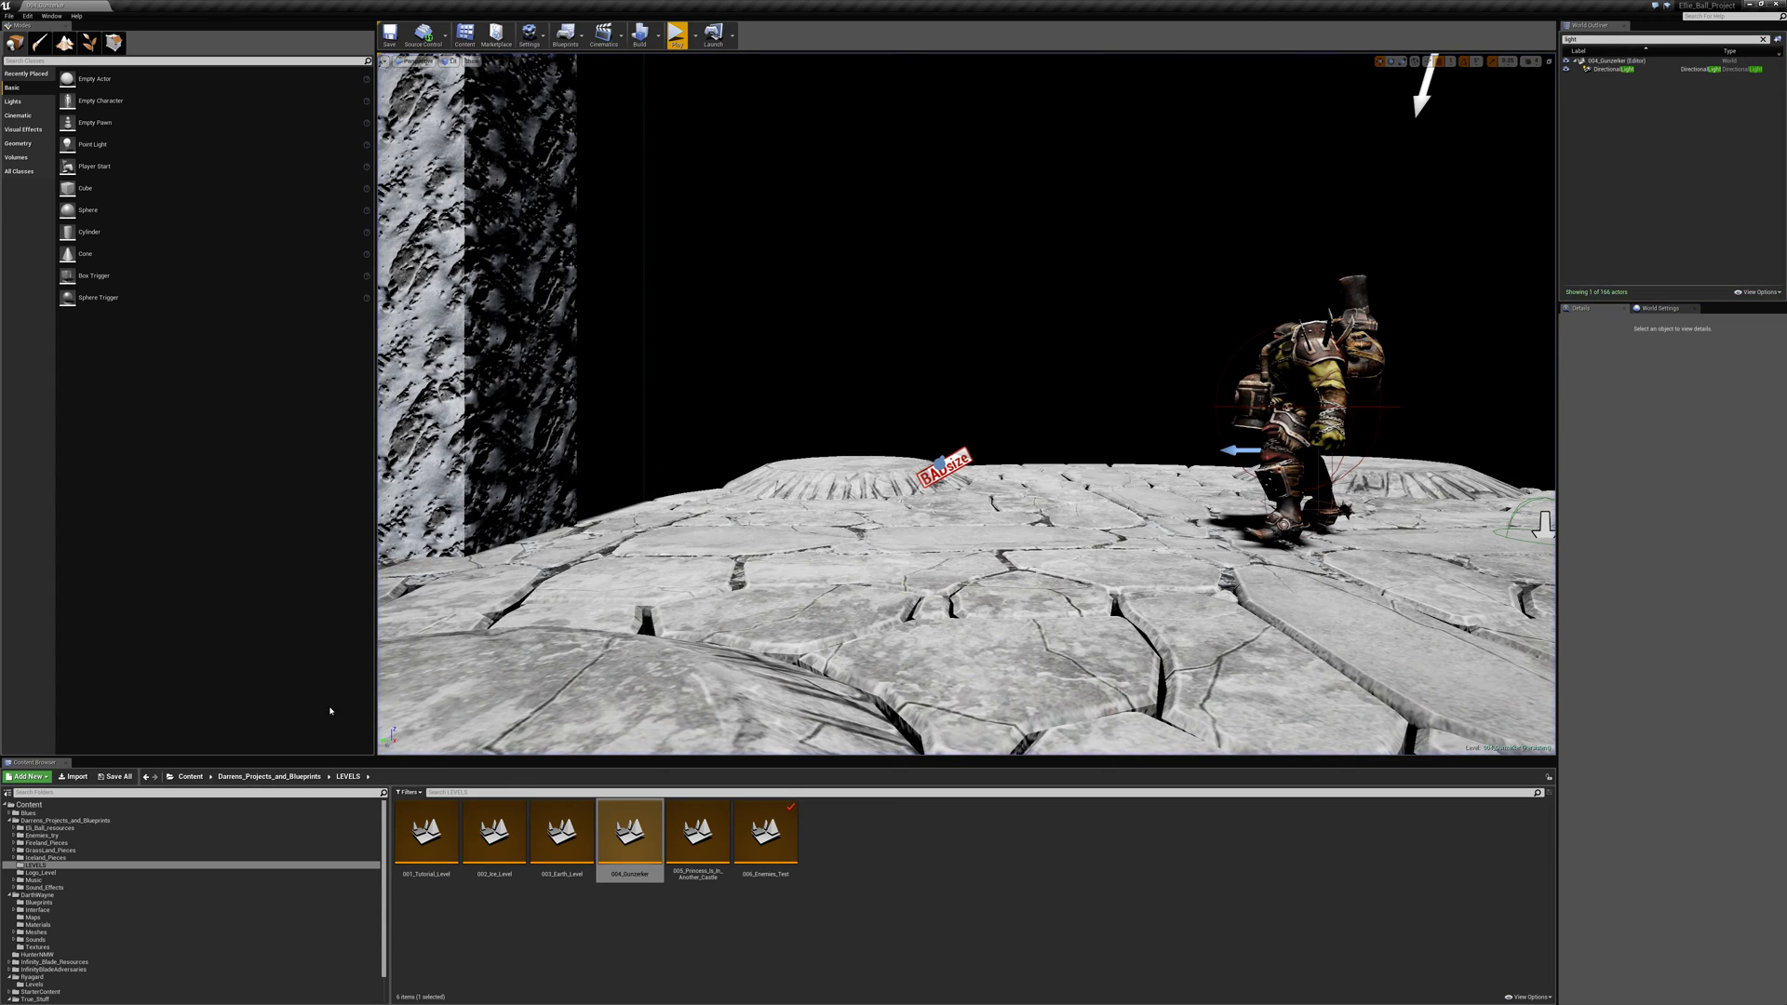
pyautogui.click(100, 821)
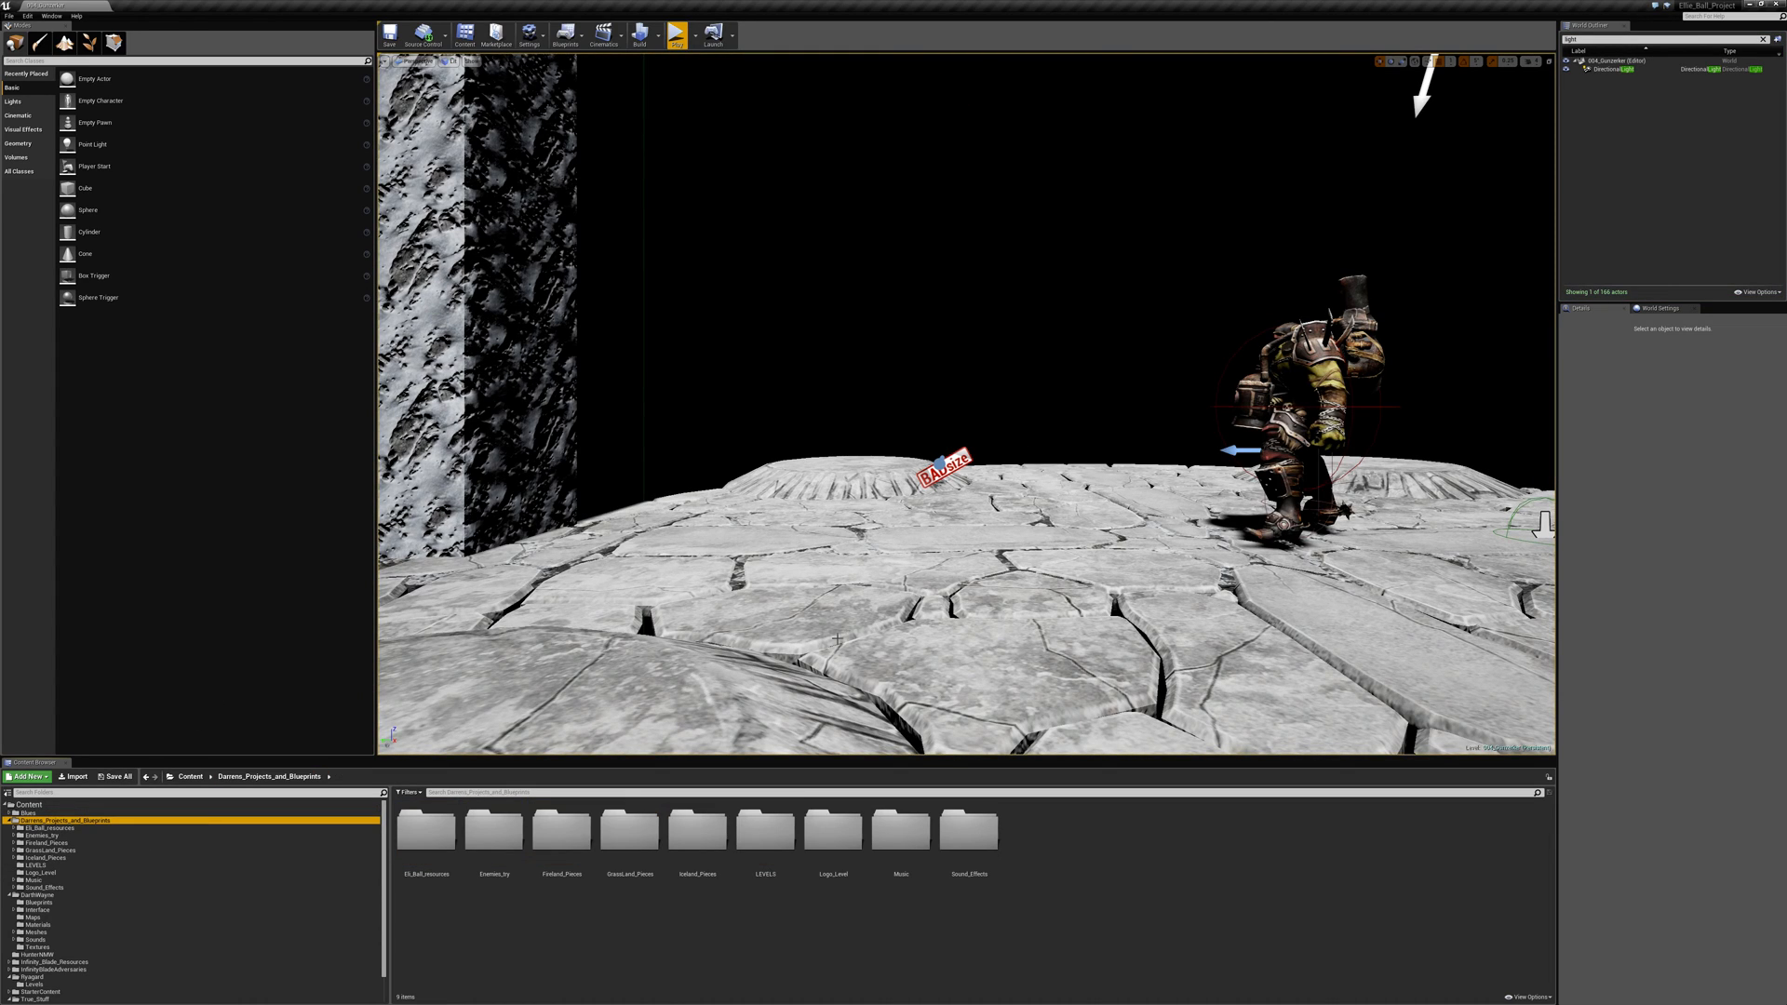
# - Inspect level 004's layout from the brick blocks above the walkway to the enemy standing in the rock wall's recess
pyautogui.moveTo(1131, 467); pyautogui.dragTo(1318, 449, button='right')
pyautogui.press('w')
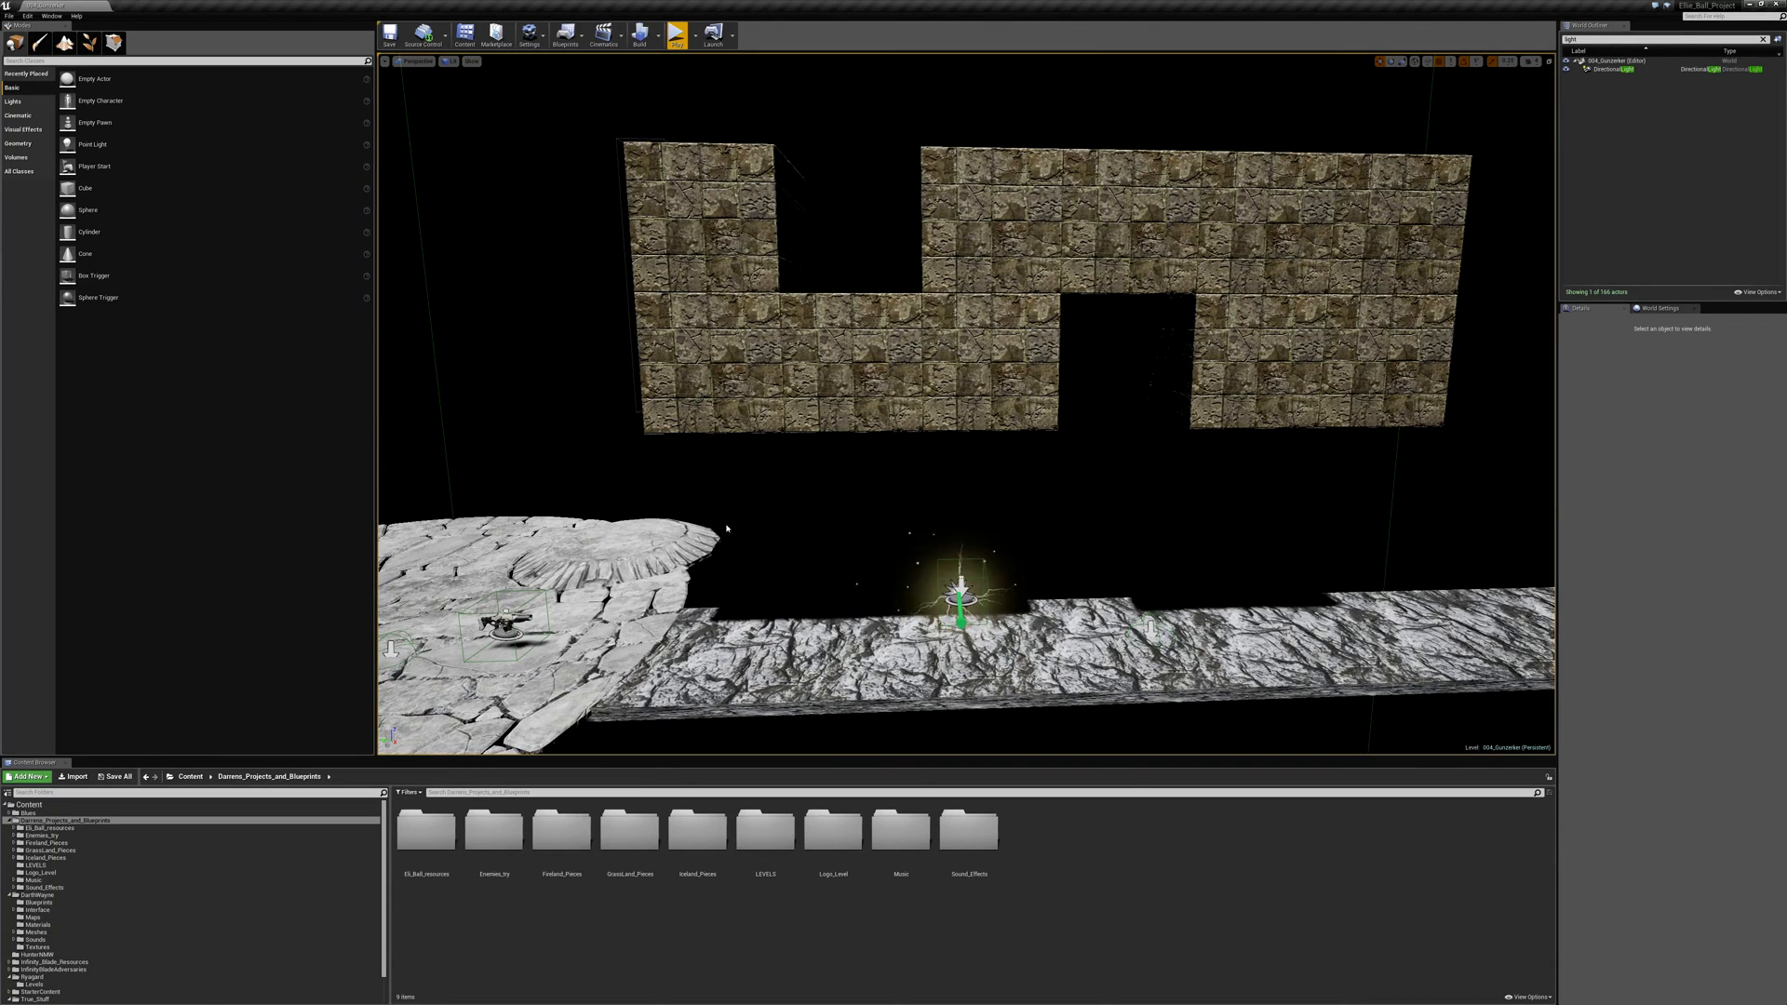
pyautogui.moveTo(971, 538); pyautogui.dragTo(642, 600, button='right')
pyautogui.press('w')
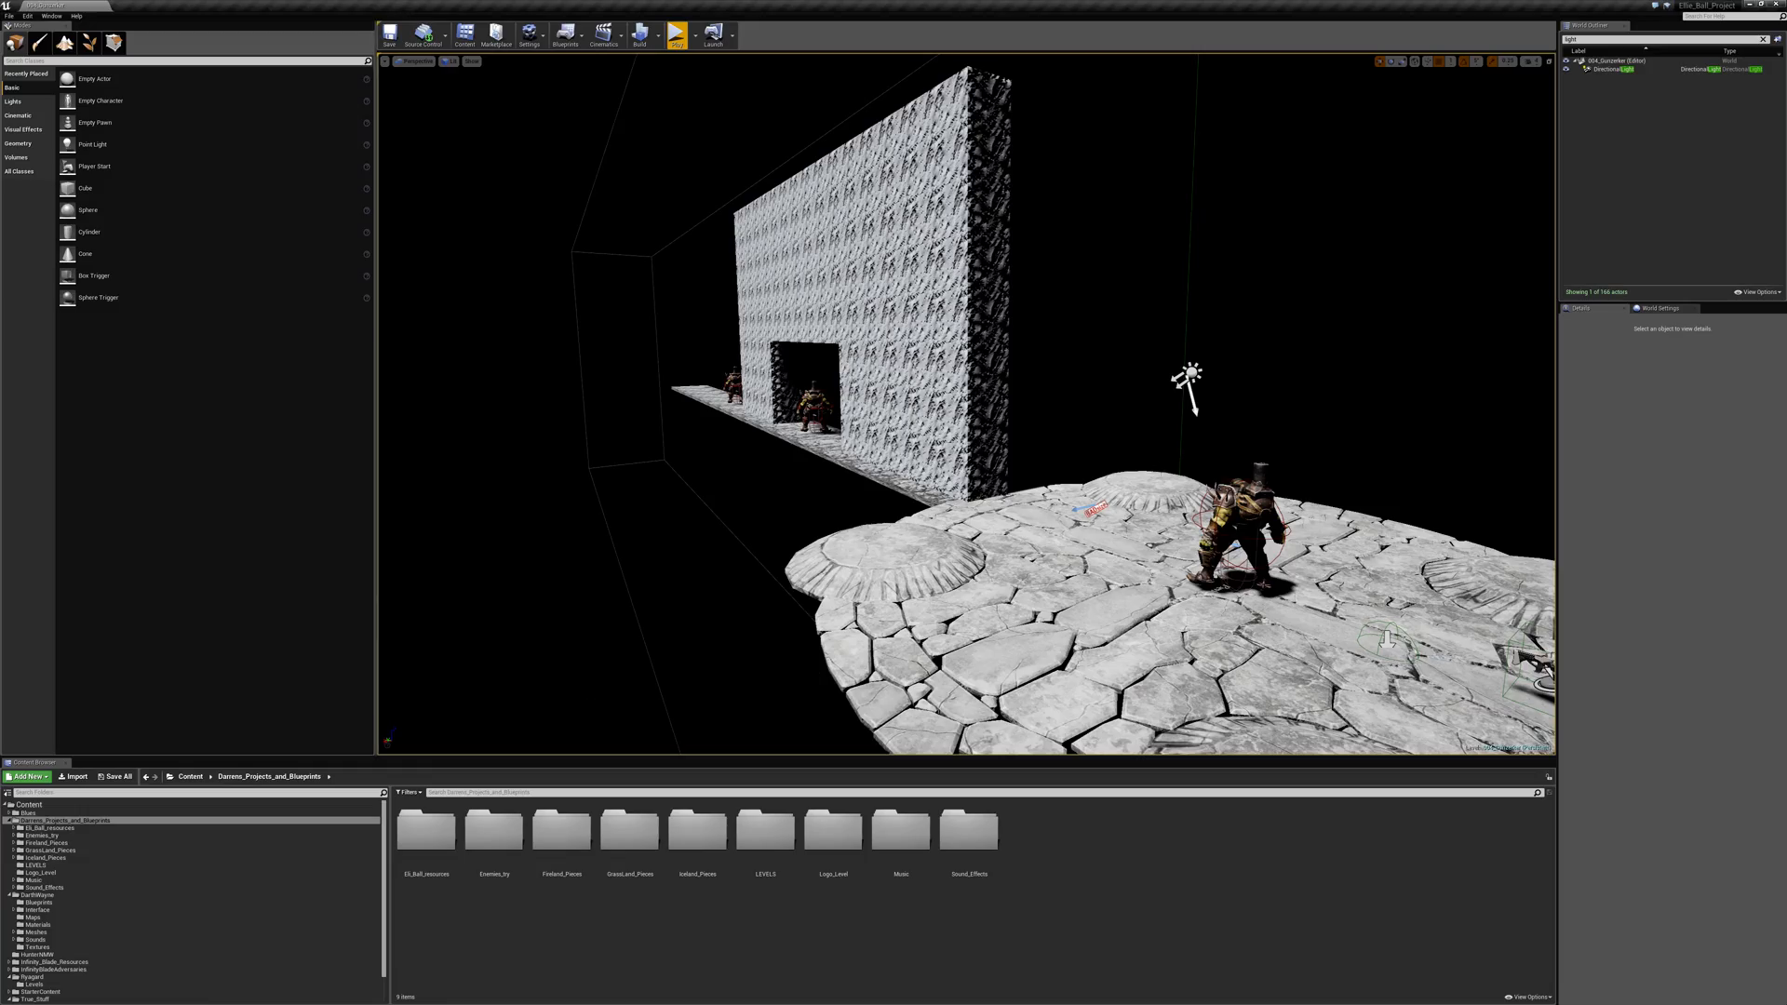
pyautogui.press('w')
pyautogui.moveTo(958, 595); pyautogui.dragTo(1160, 468, button='right')
pyautogui.press('w')
pyautogui.press('w')
pyautogui.press('w')
pyautogui.press('w')
pyautogui.press('d')
pyautogui.press('w')
pyautogui.press('w')
pyautogui.press('a')
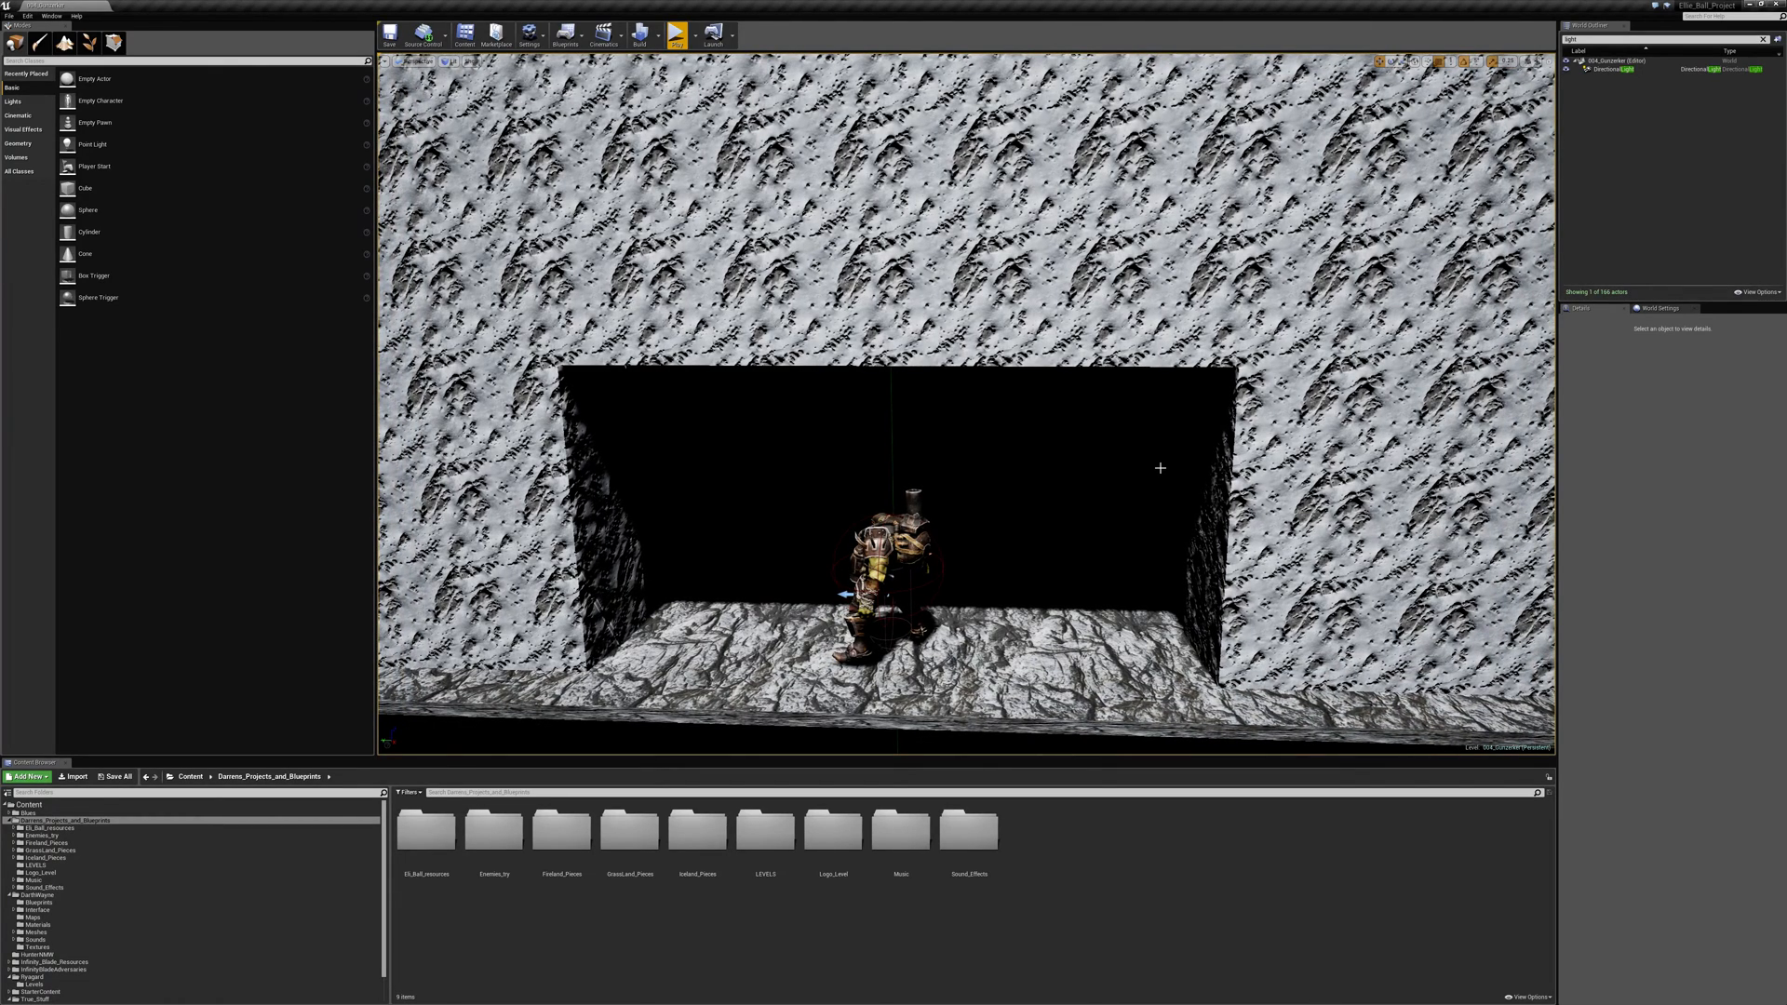